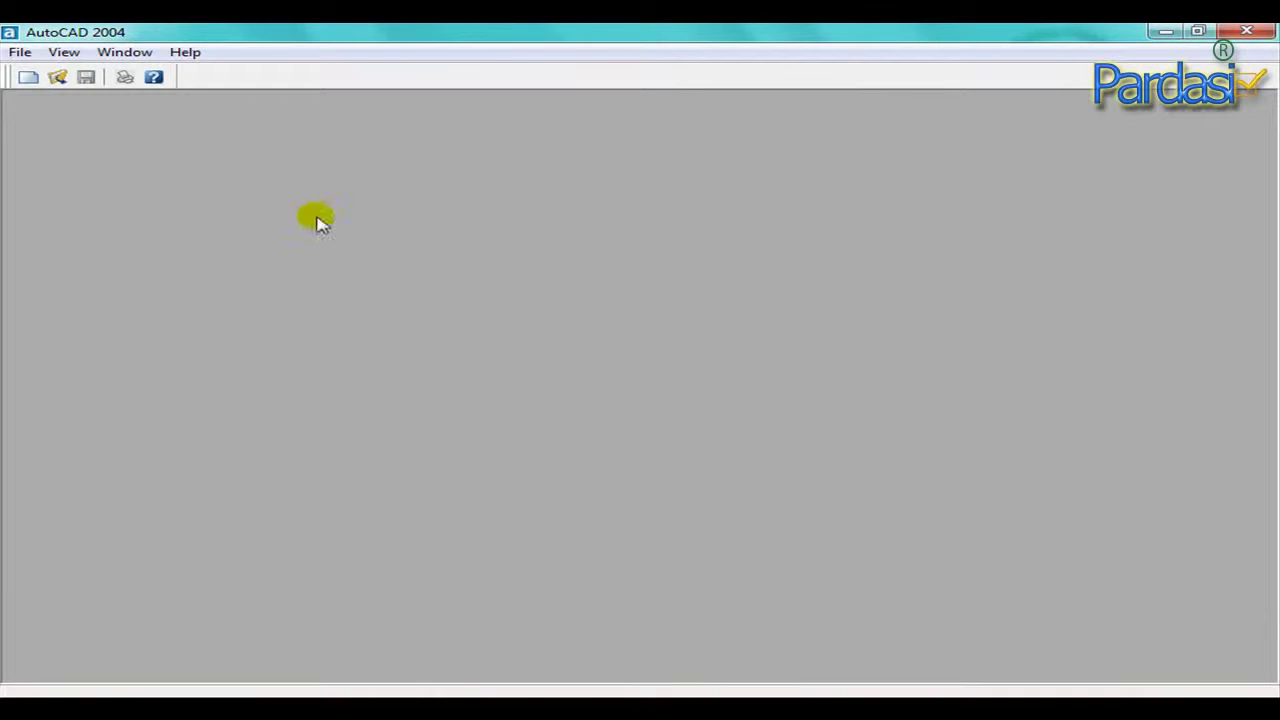
# Open Drawing1.dwg from Local Disk (D:) with File > Open.
pyautogui.click(20, 52)
pyautogui.click(45, 95)
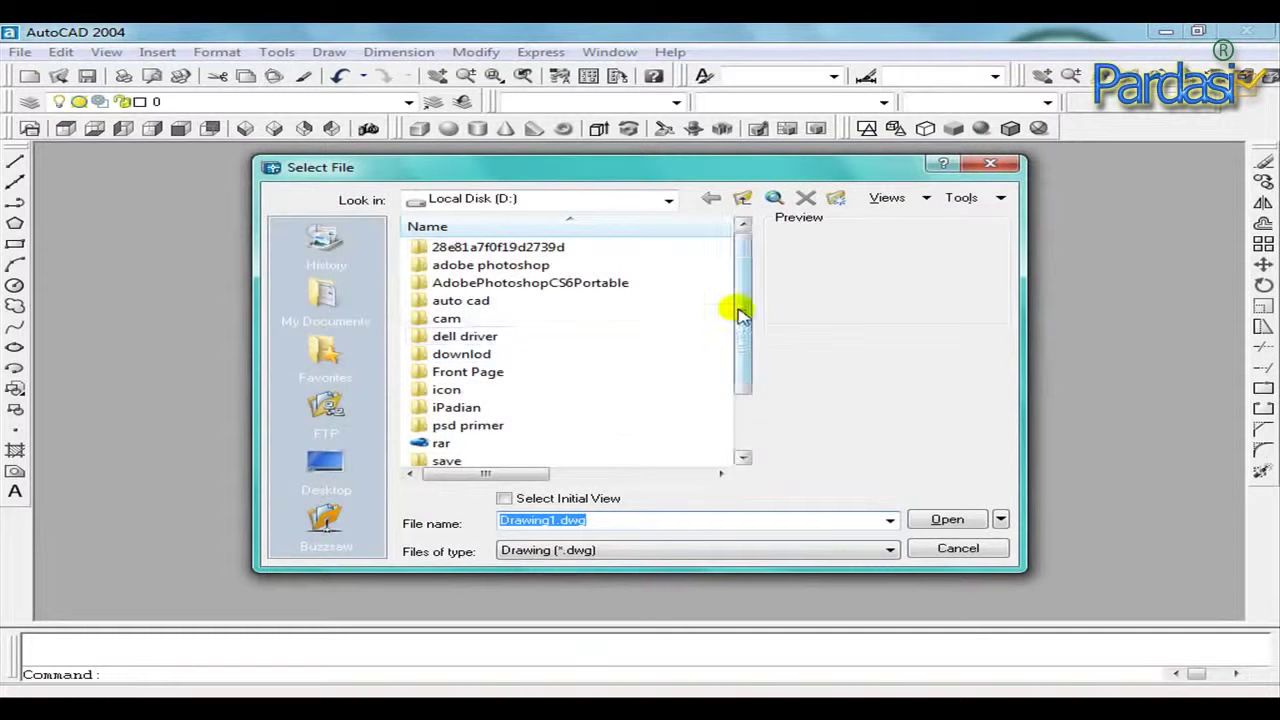
pyautogui.moveTo(737, 309); pyautogui.dragTo(749, 391)
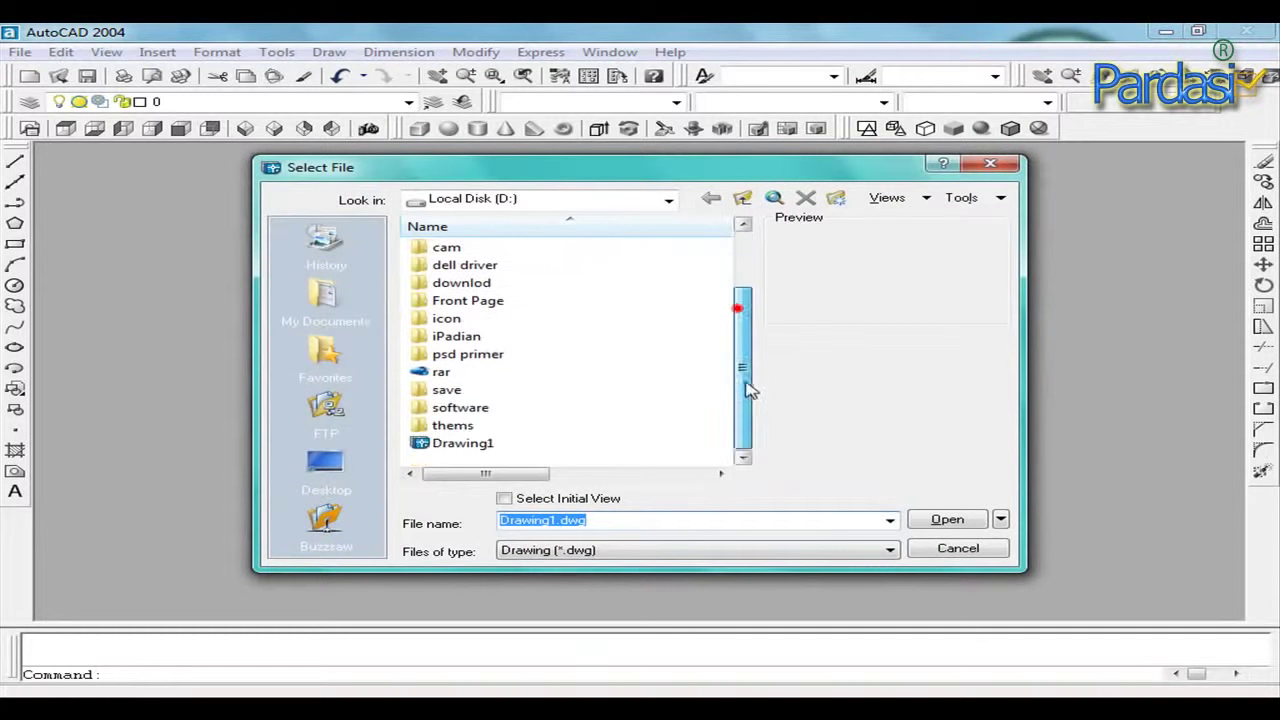
pyautogui.click(455, 443)
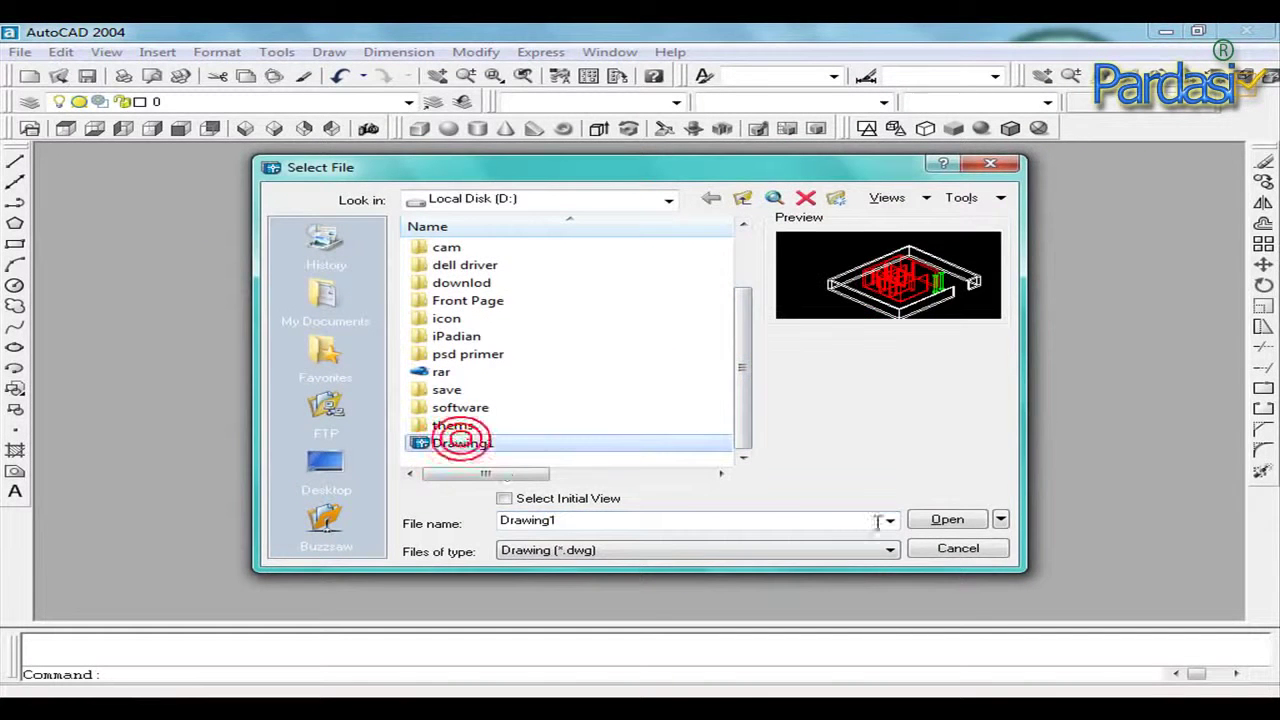
pyautogui.click(942, 522)
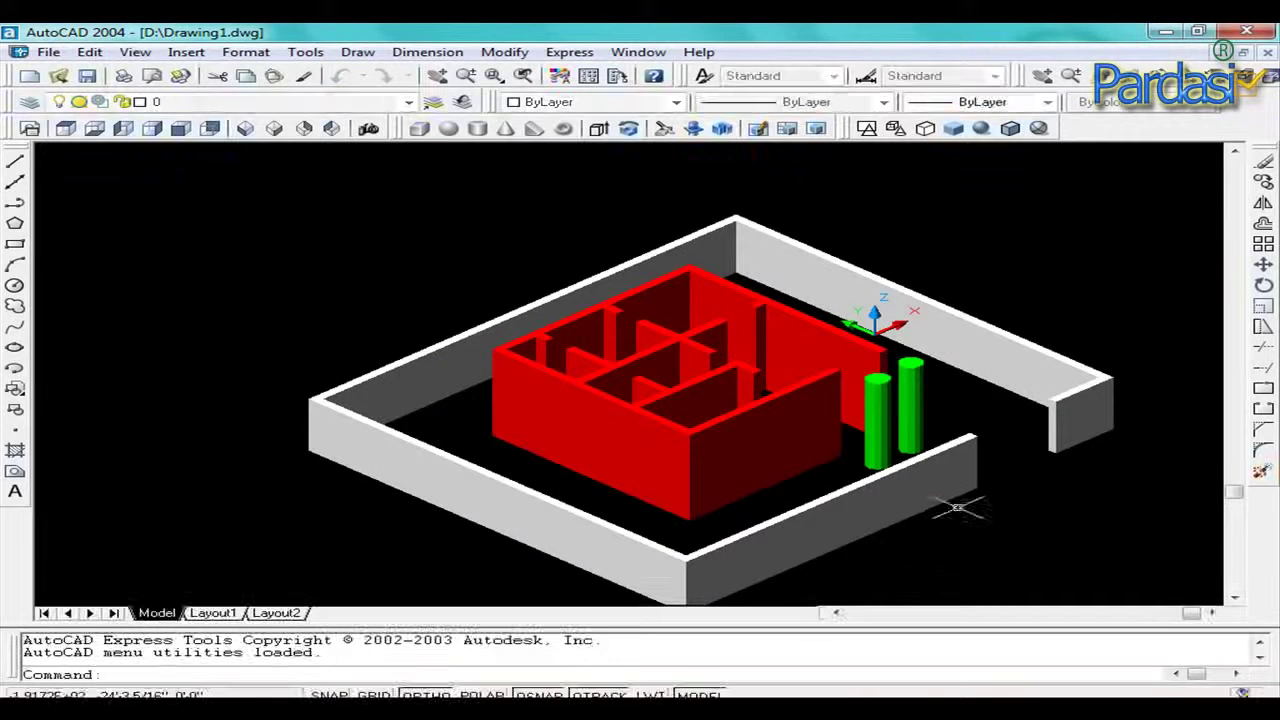
pyautogui.moveTo(1235, 493); pyautogui.dragTo(1236, 562)
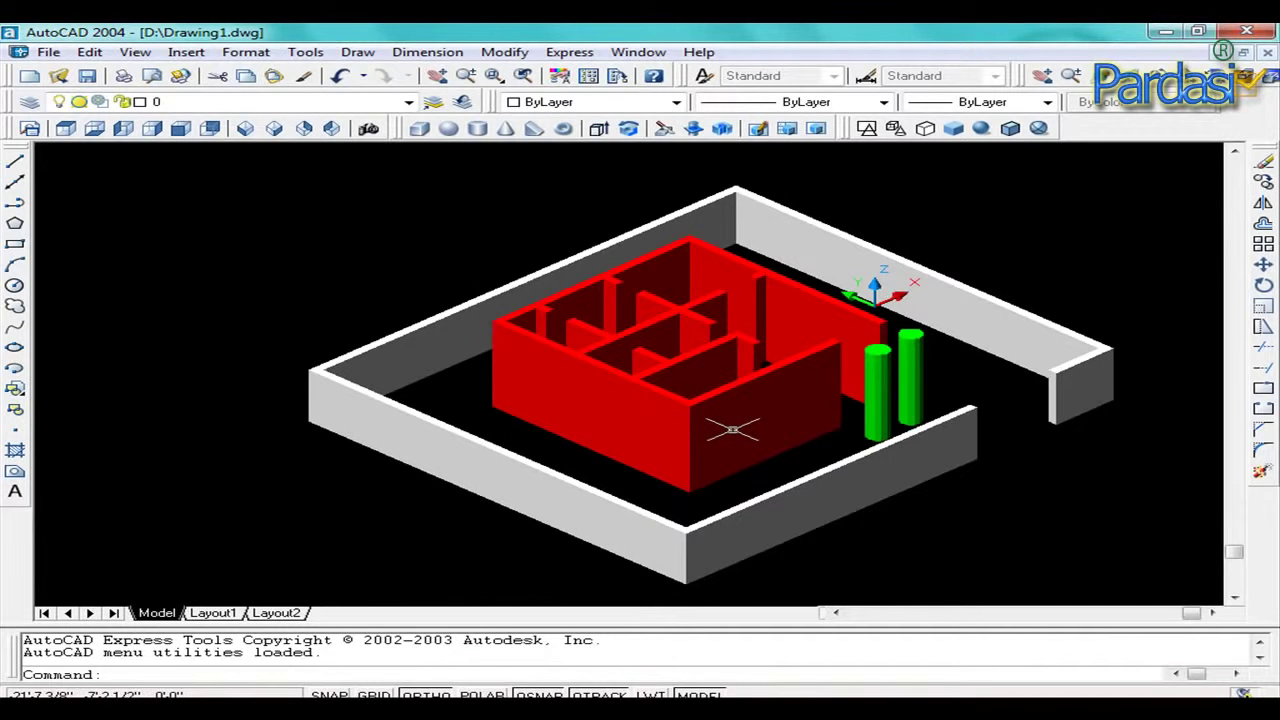
# Erase the right and left green cylinders standing beside the red walls.
pyautogui.click(935, 330)
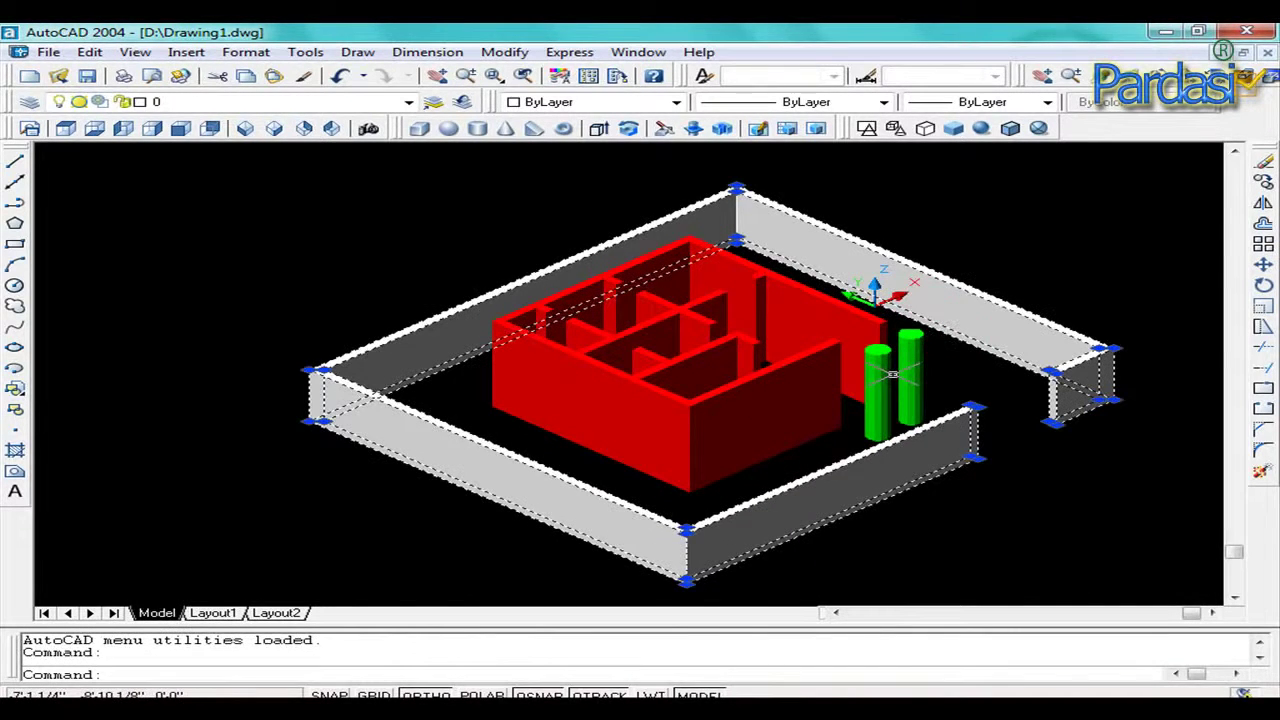
pyautogui.press('Escape')
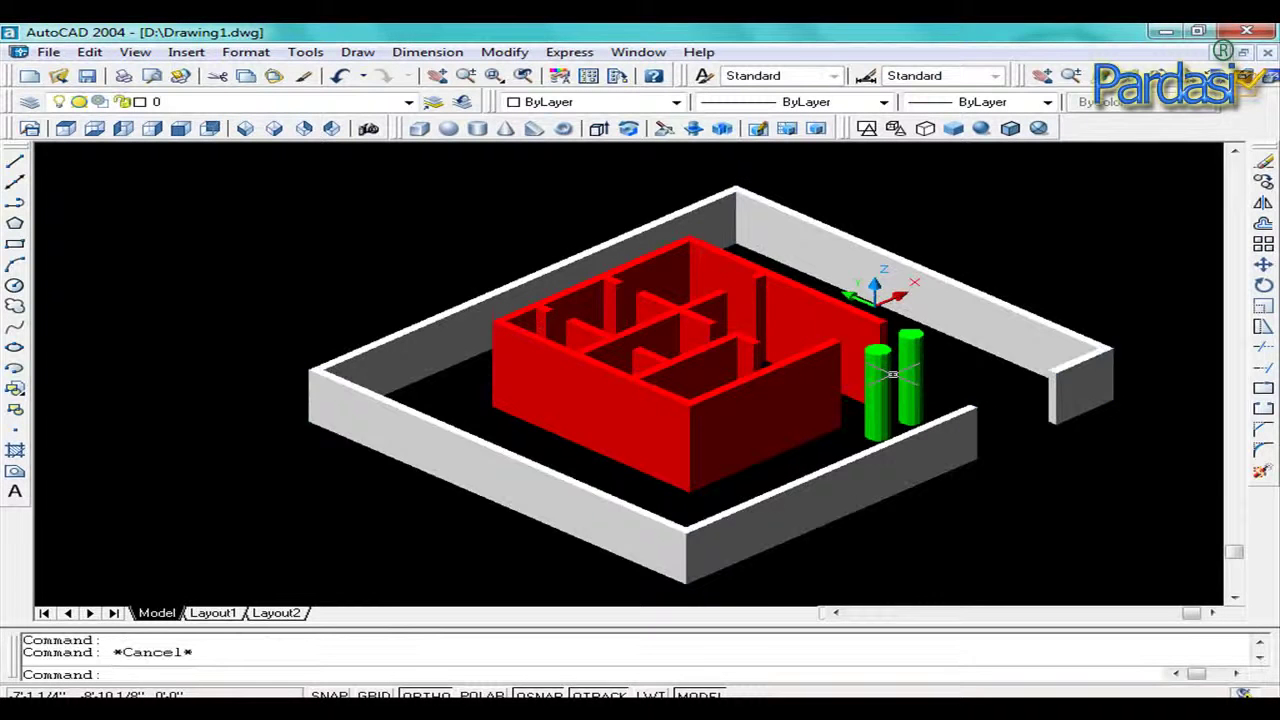
pyautogui.scroll(2, 893, 374)
pyautogui.click(928, 322)
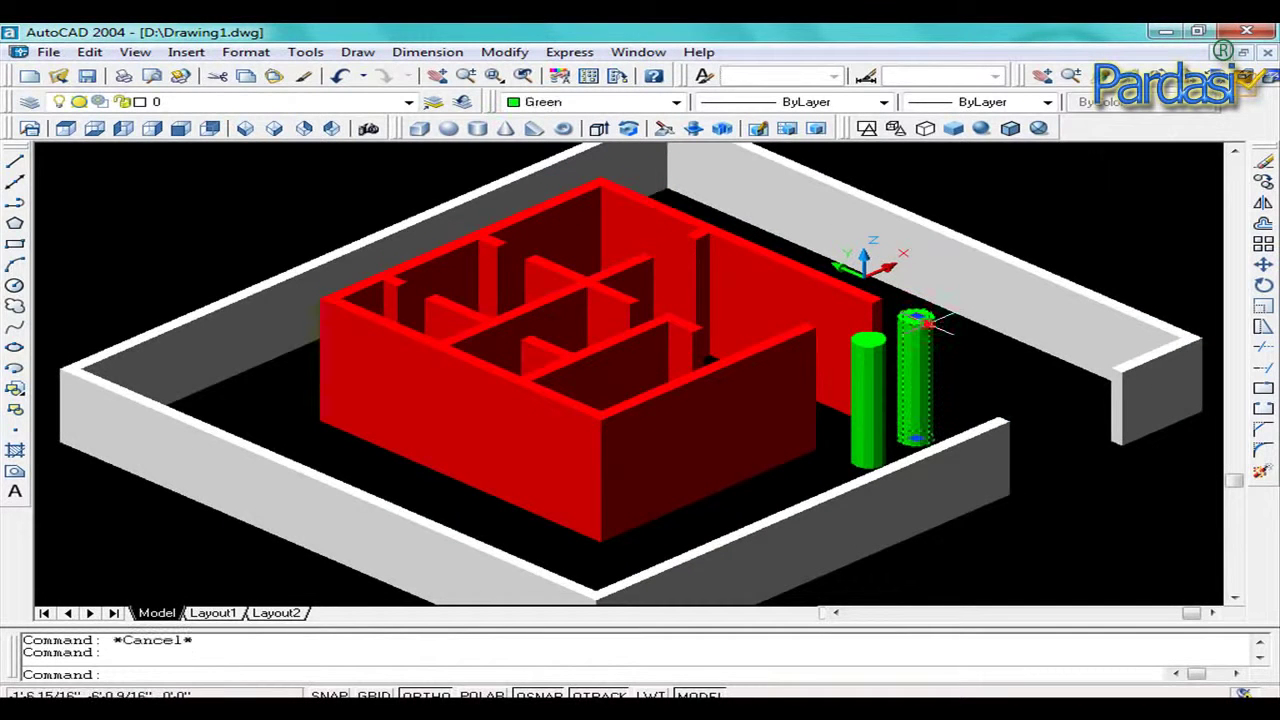
pyautogui.press('Delete')
pyautogui.click(870, 342)
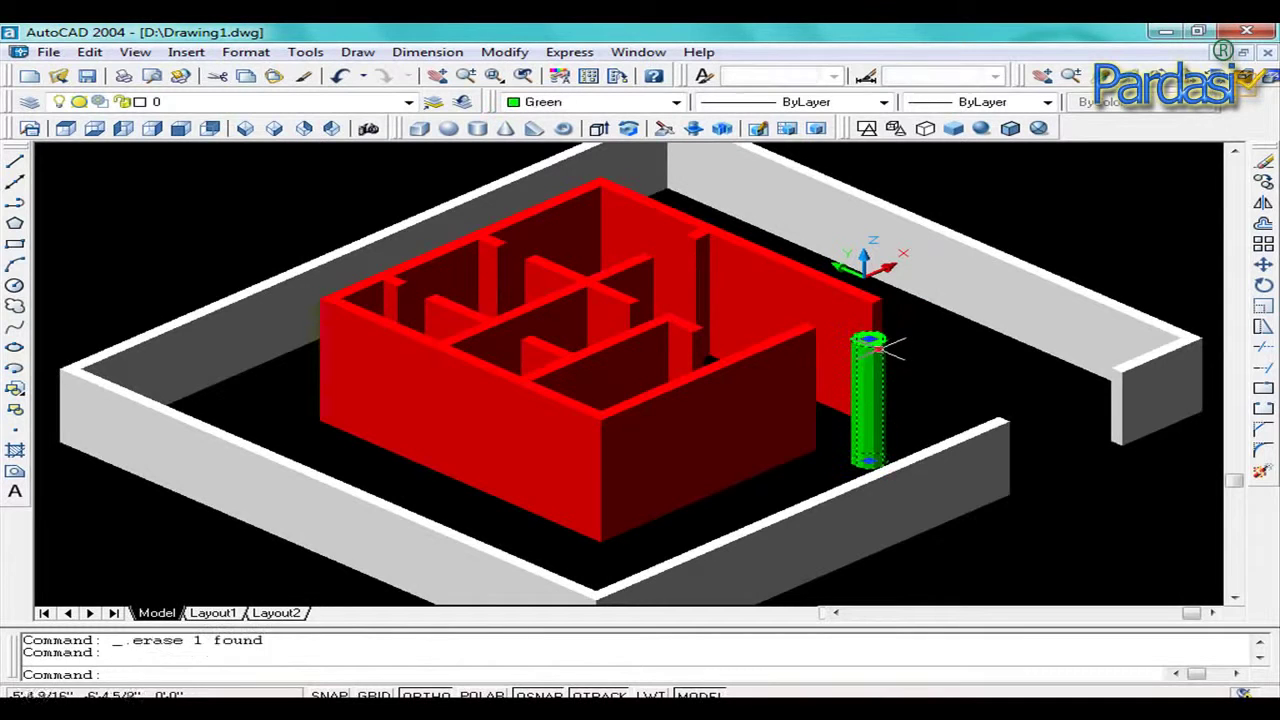
pyautogui.press('Delete')
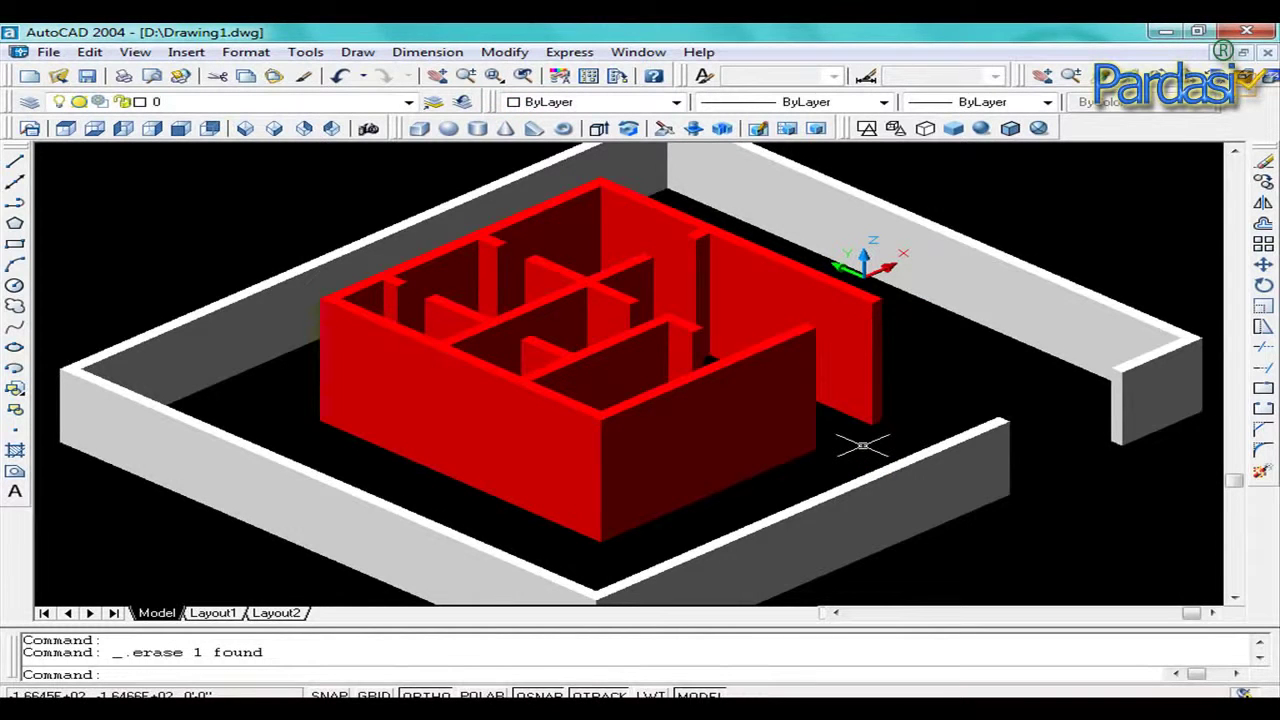
pyautogui.press('Escape')
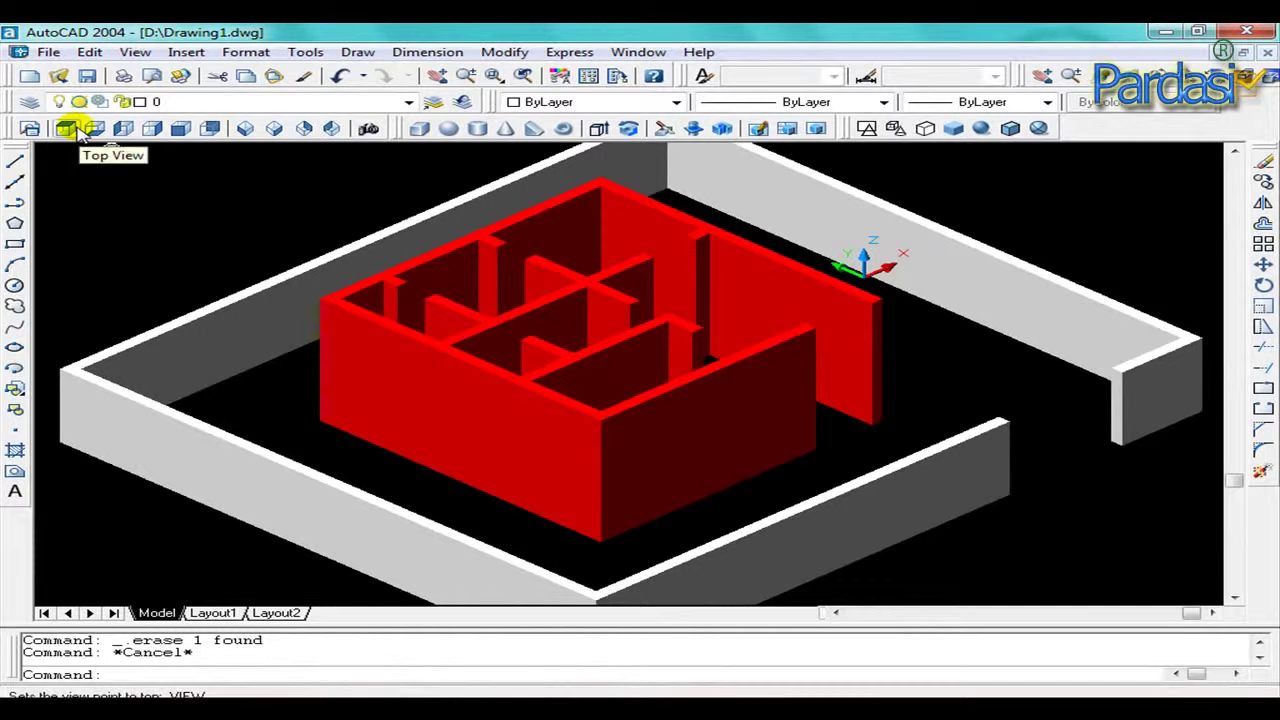
# Switch to Top view with 2D Wireframe shading and pan the floor plan into view.
pyautogui.click(66, 128)
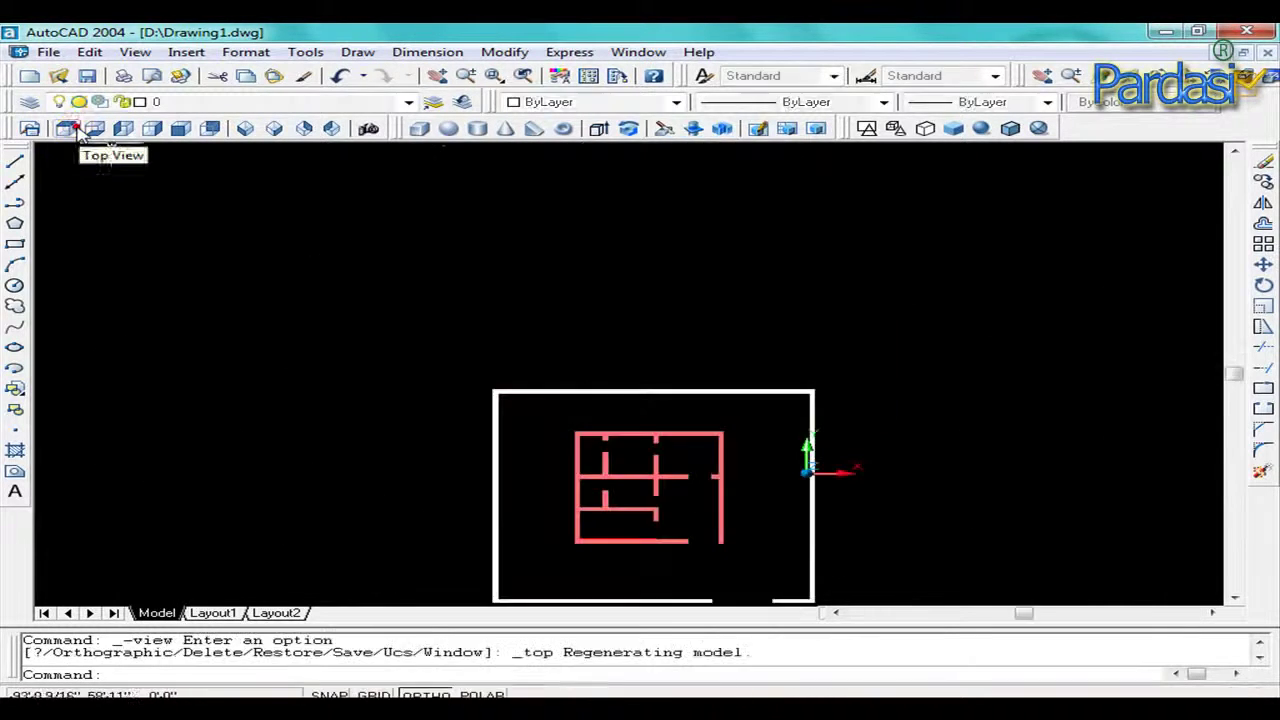
pyautogui.click(870, 129)
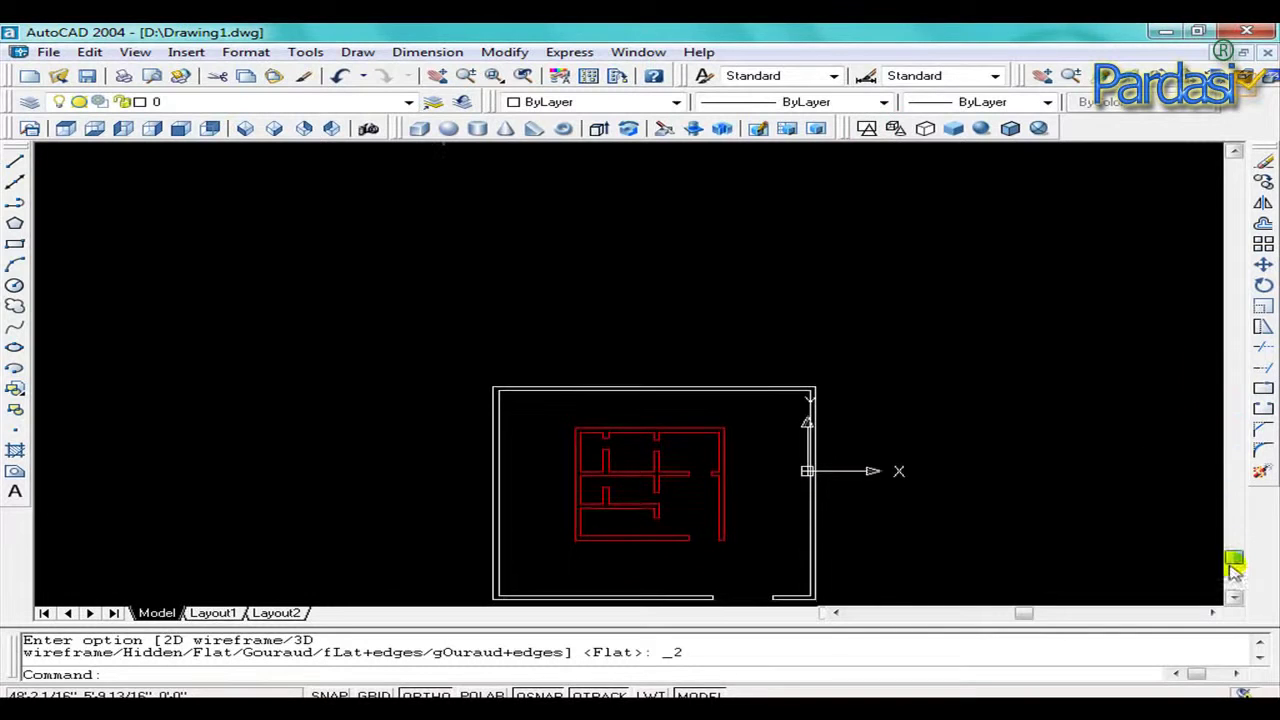
pyautogui.click(437, 76)
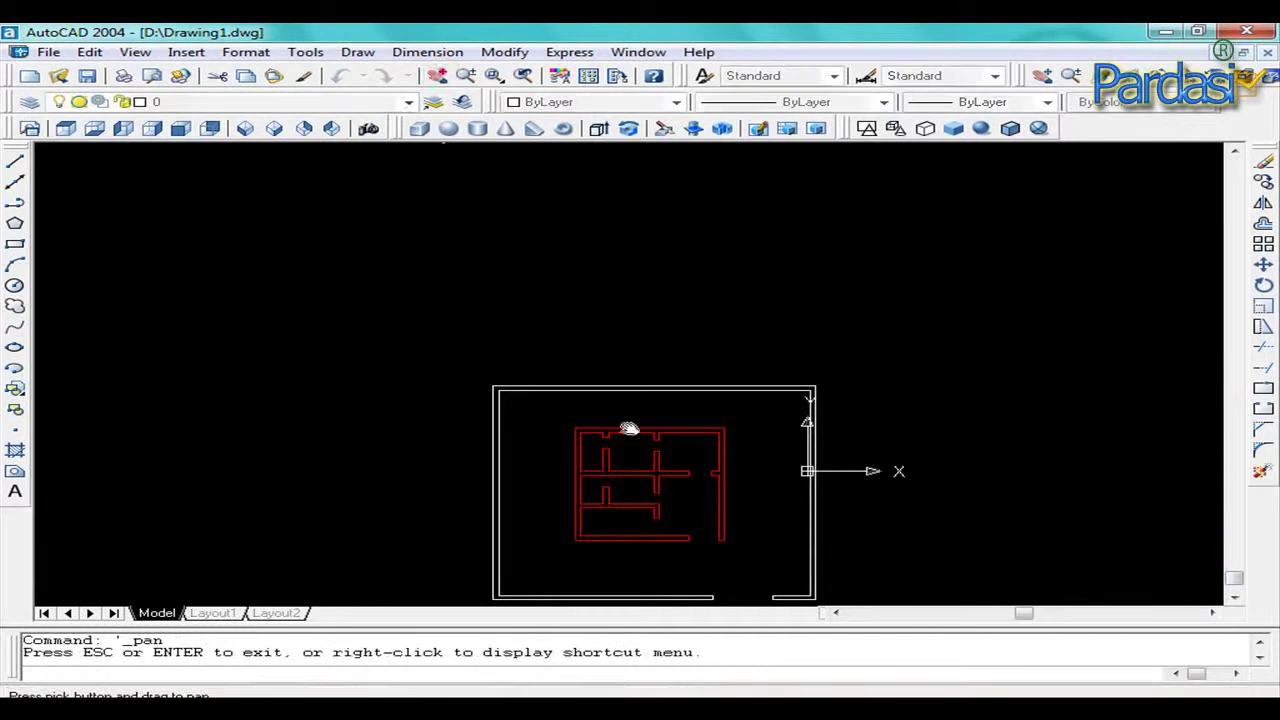
pyautogui.moveTo(656, 455); pyautogui.dragTo(626, 282)
pyautogui.scroll(3, 629, 337)
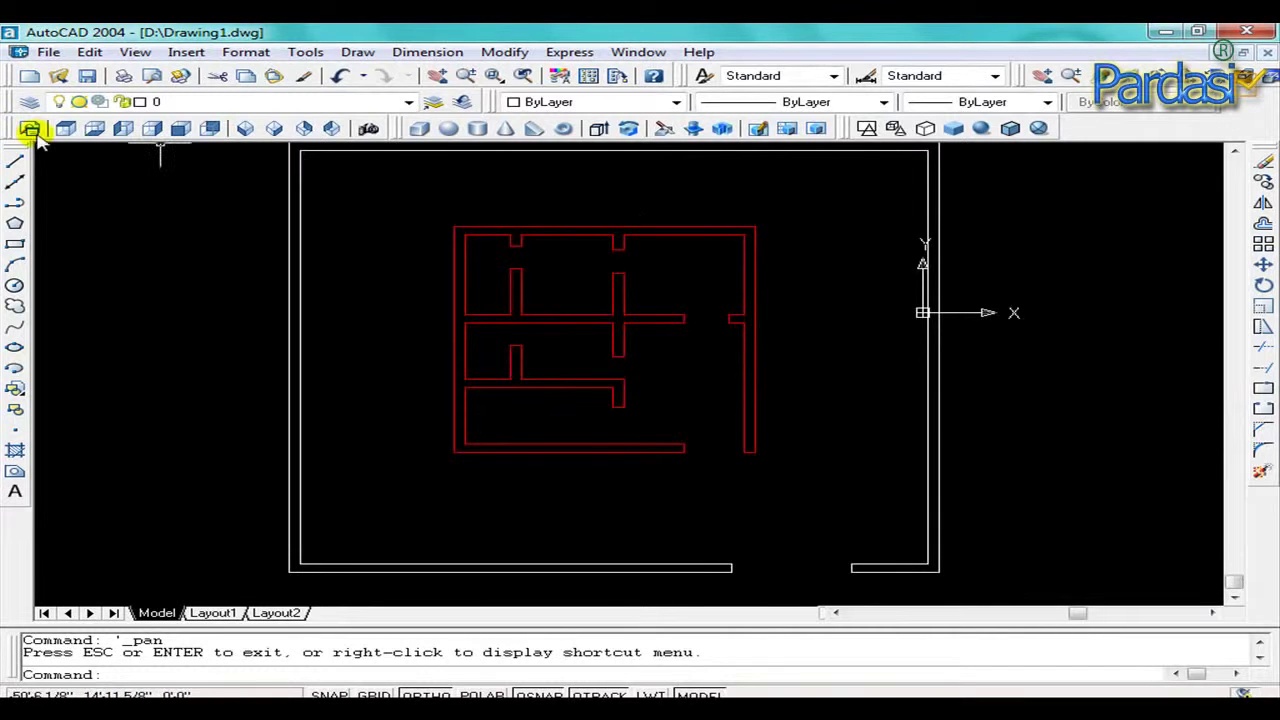
# Draw a rectangle from above-left to below-right of the red floor plan.
pyautogui.click(15, 243)
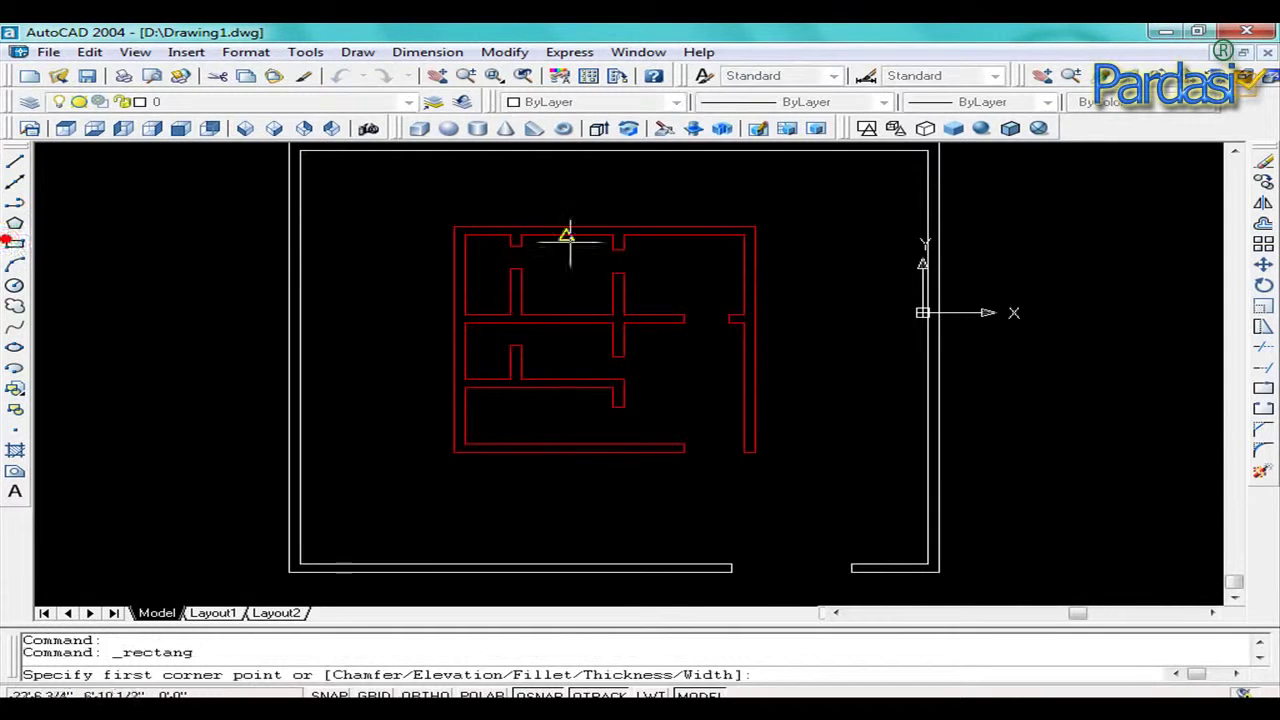
pyautogui.click(428, 212)
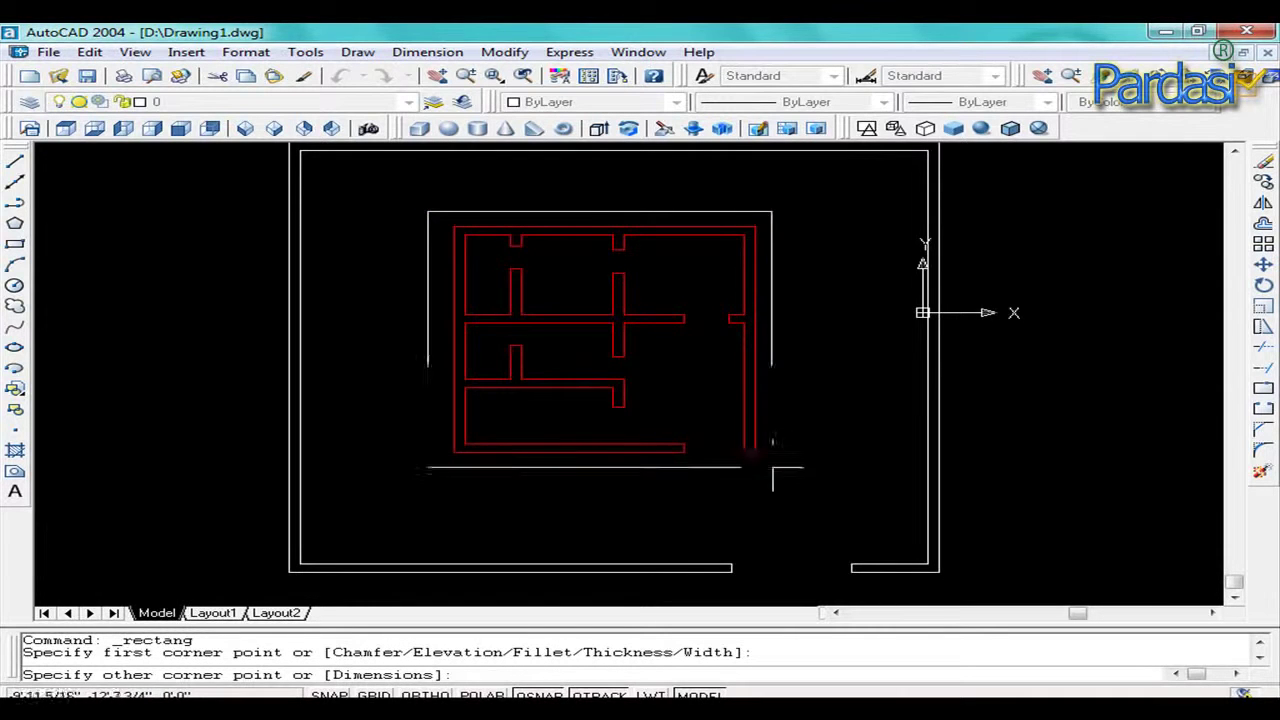
pyautogui.click(783, 475)
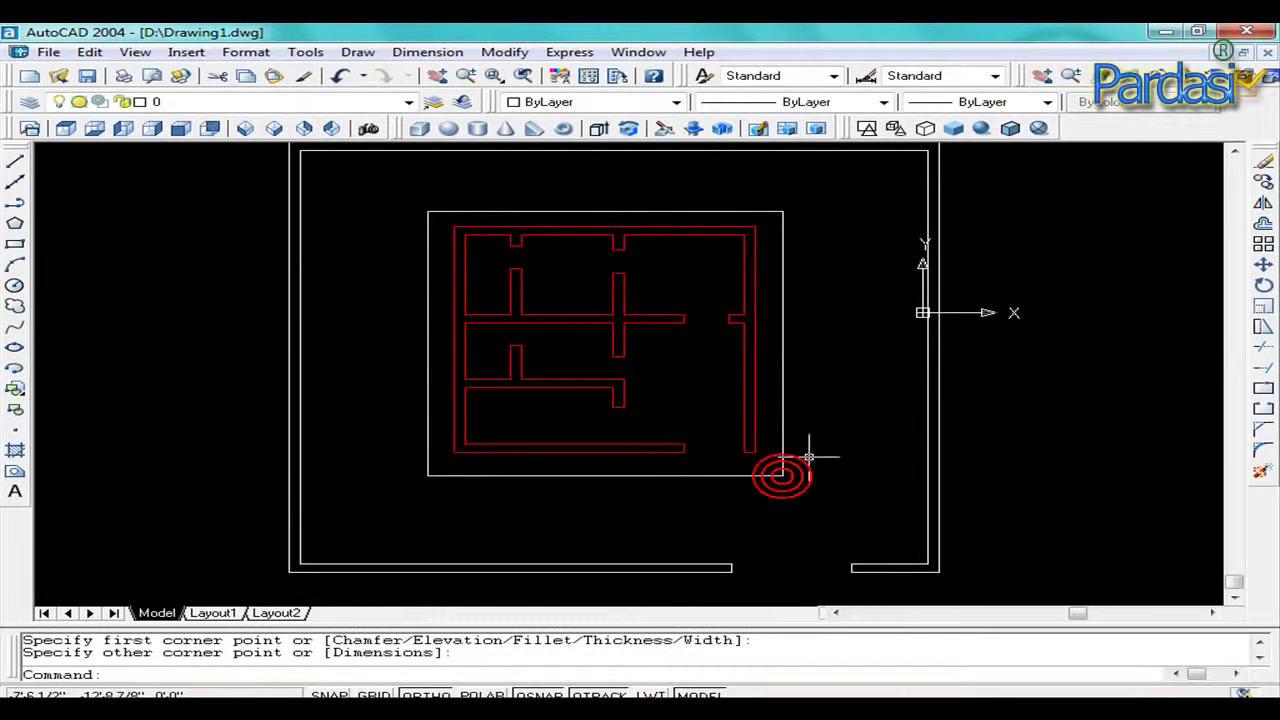
pyautogui.press('Escape')
pyautogui.press('Escape')
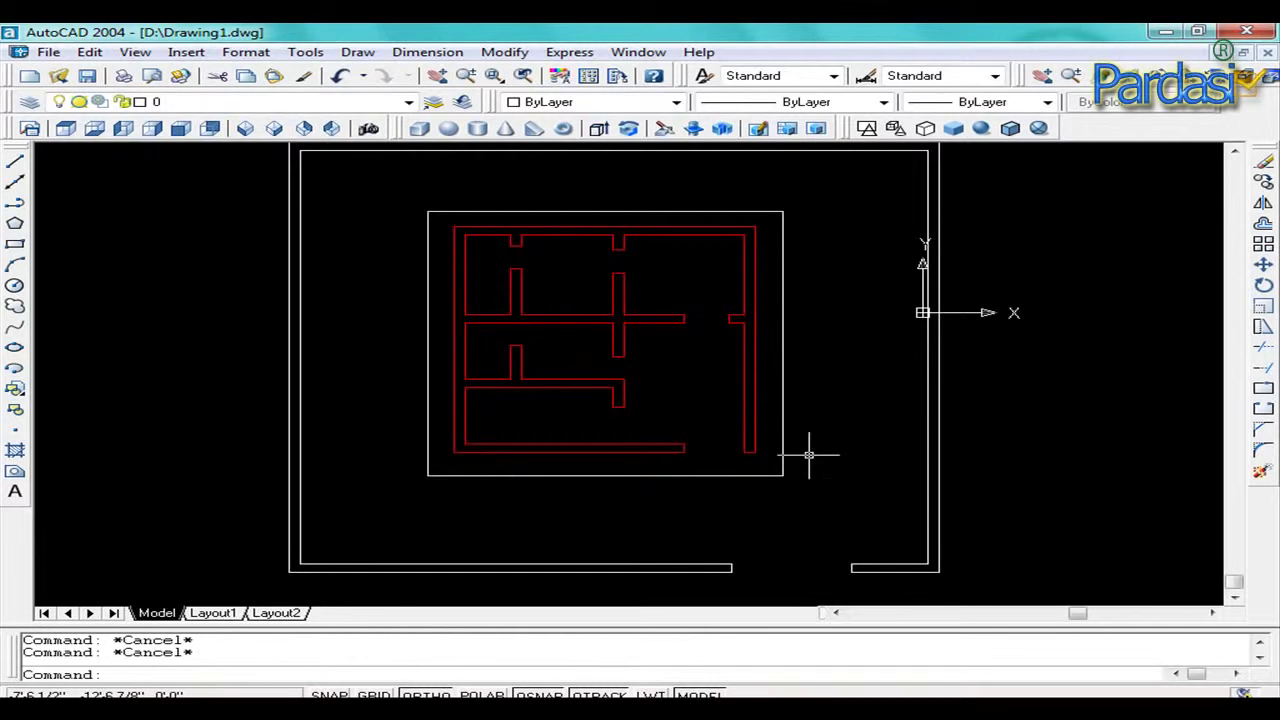
pyautogui.scroll(-2, 809, 455)
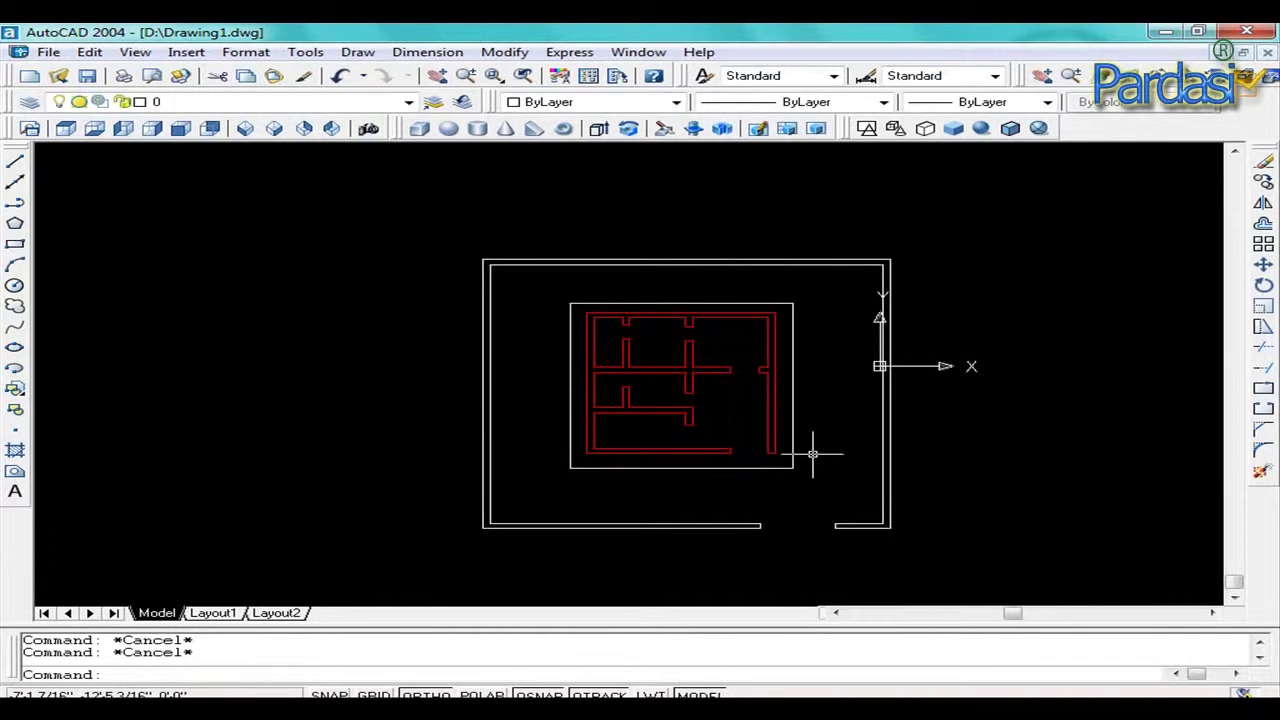
# Move the new rectangle out to the left of the boundary wall.
pyautogui.write('m')
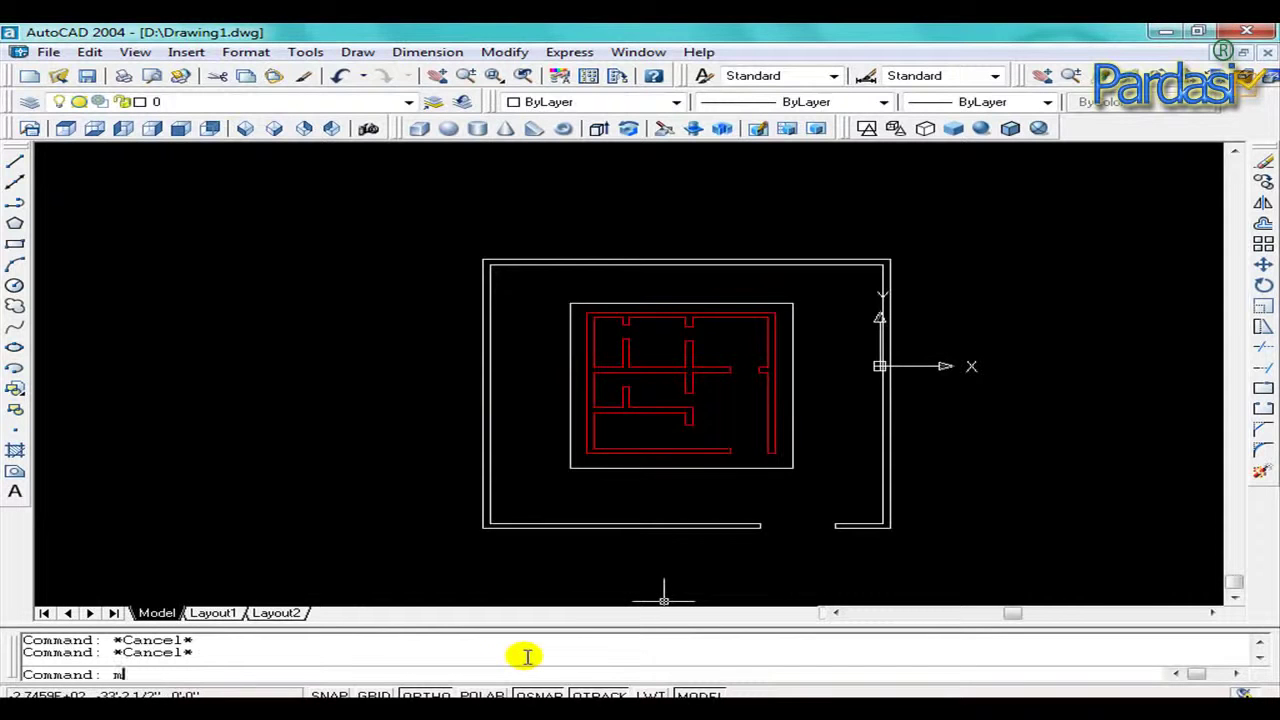
pyautogui.press('Return')
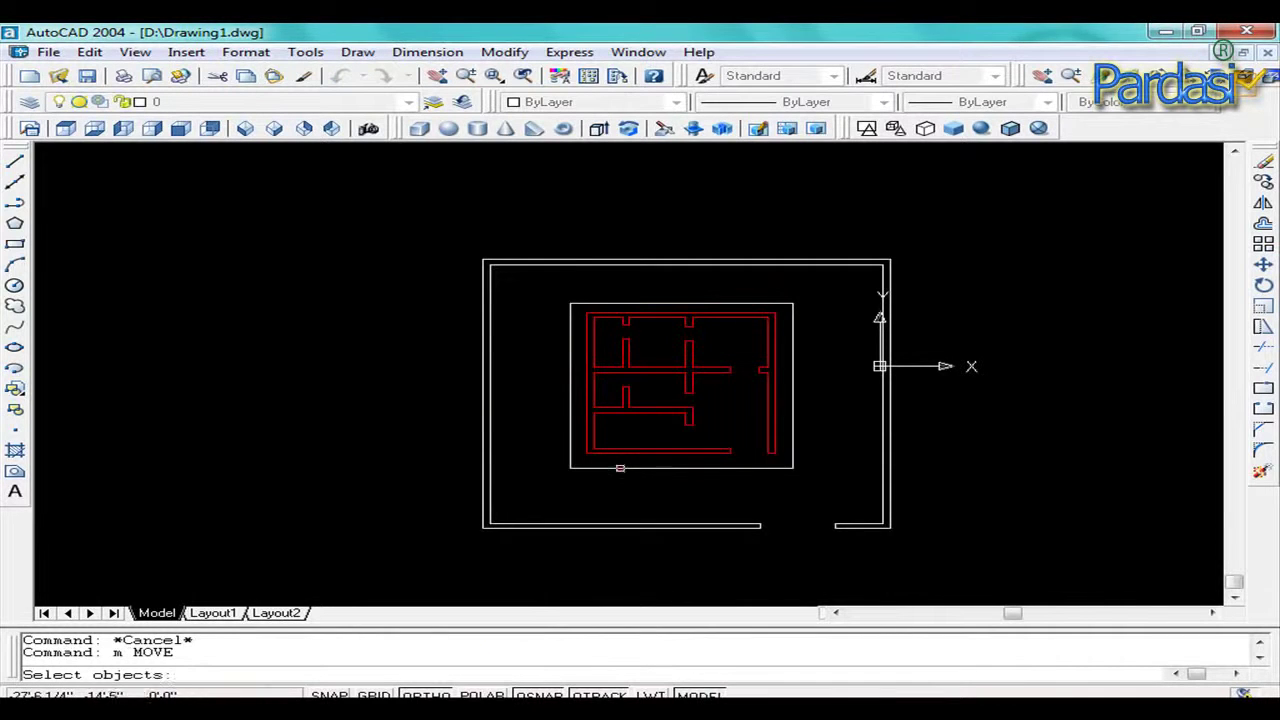
pyautogui.click(620, 468)
pyautogui.press('Return')
pyautogui.click(546, 490)
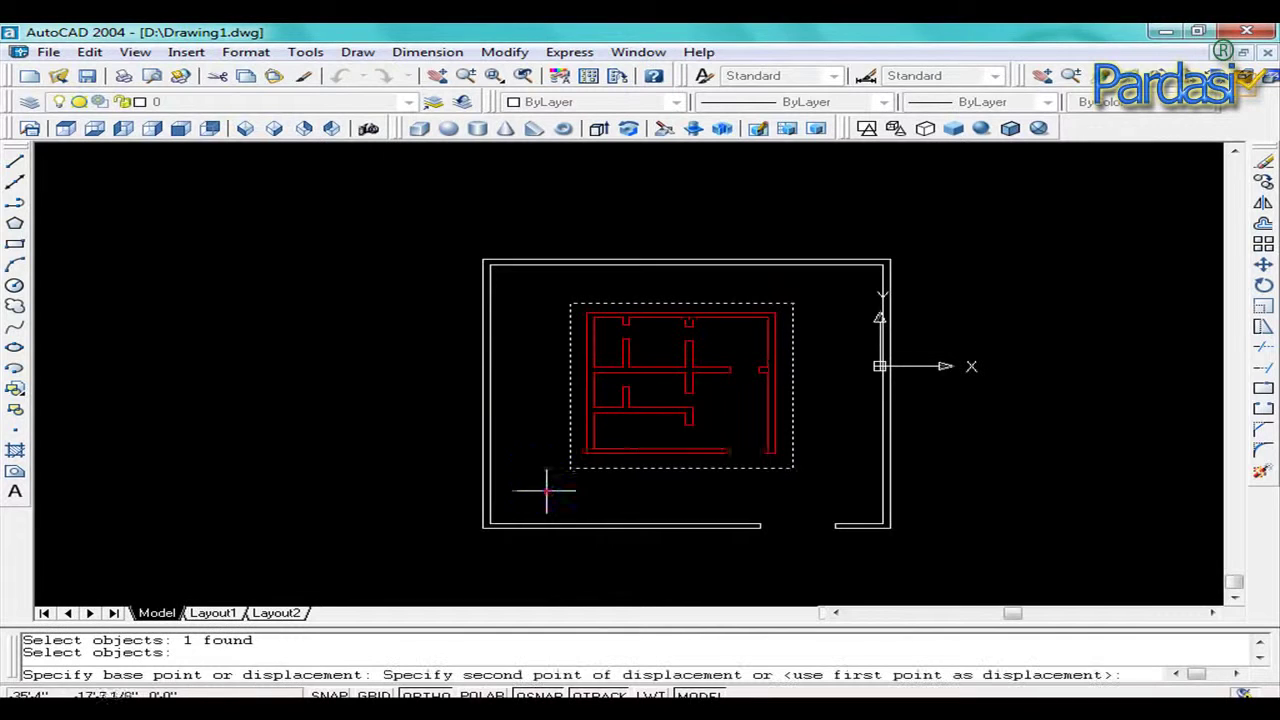
pyautogui.click(116, 444)
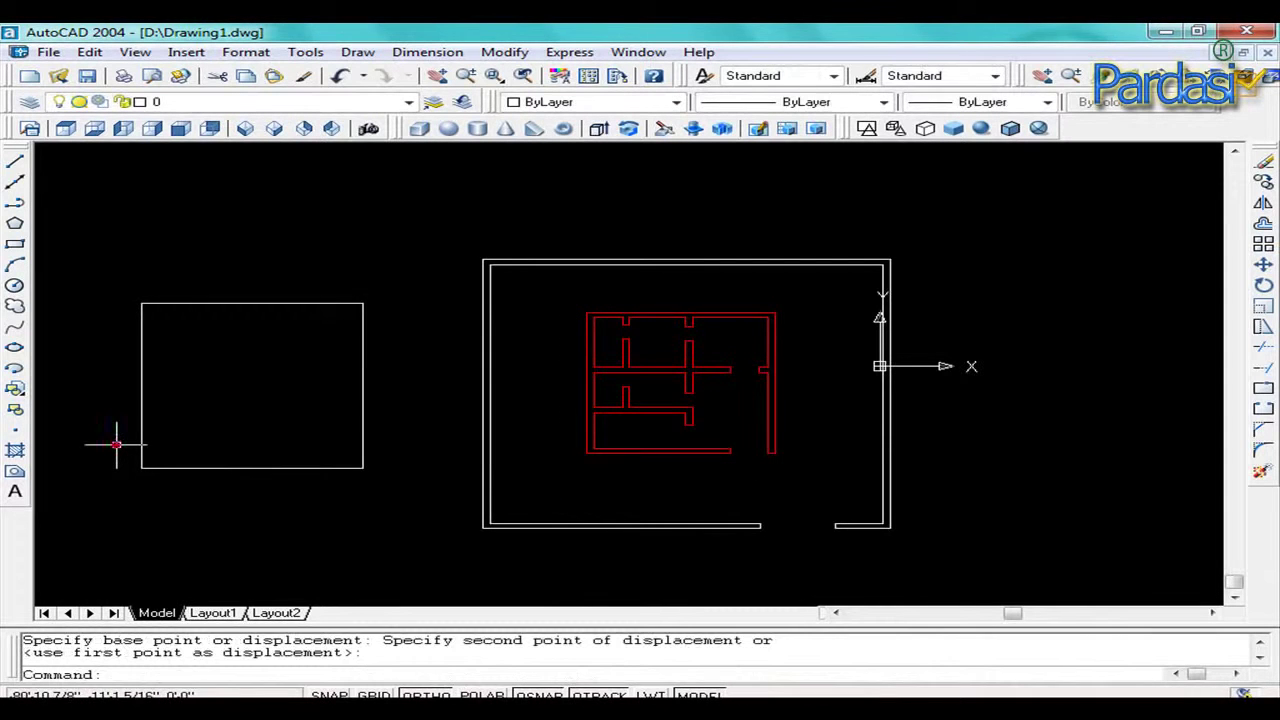
pyautogui.rightClick(116, 444)
pyautogui.click(184, 530)
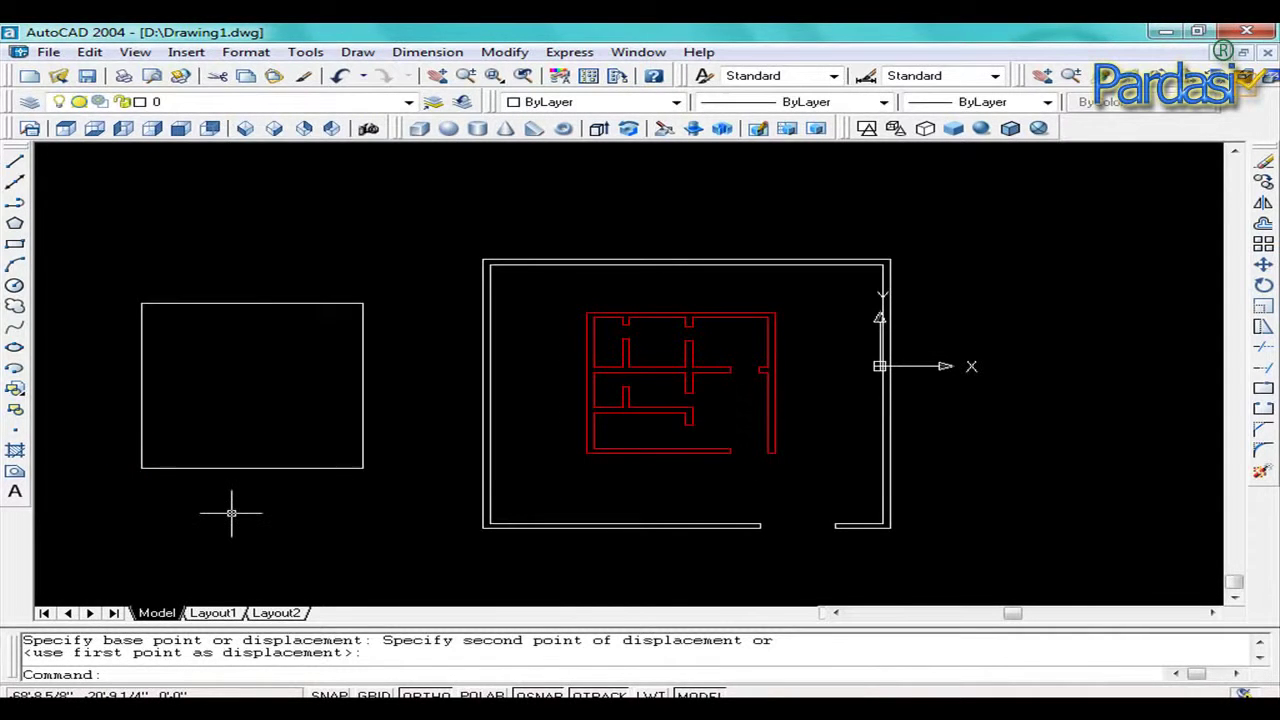
pyautogui.press('Escape')
pyautogui.press('Escape')
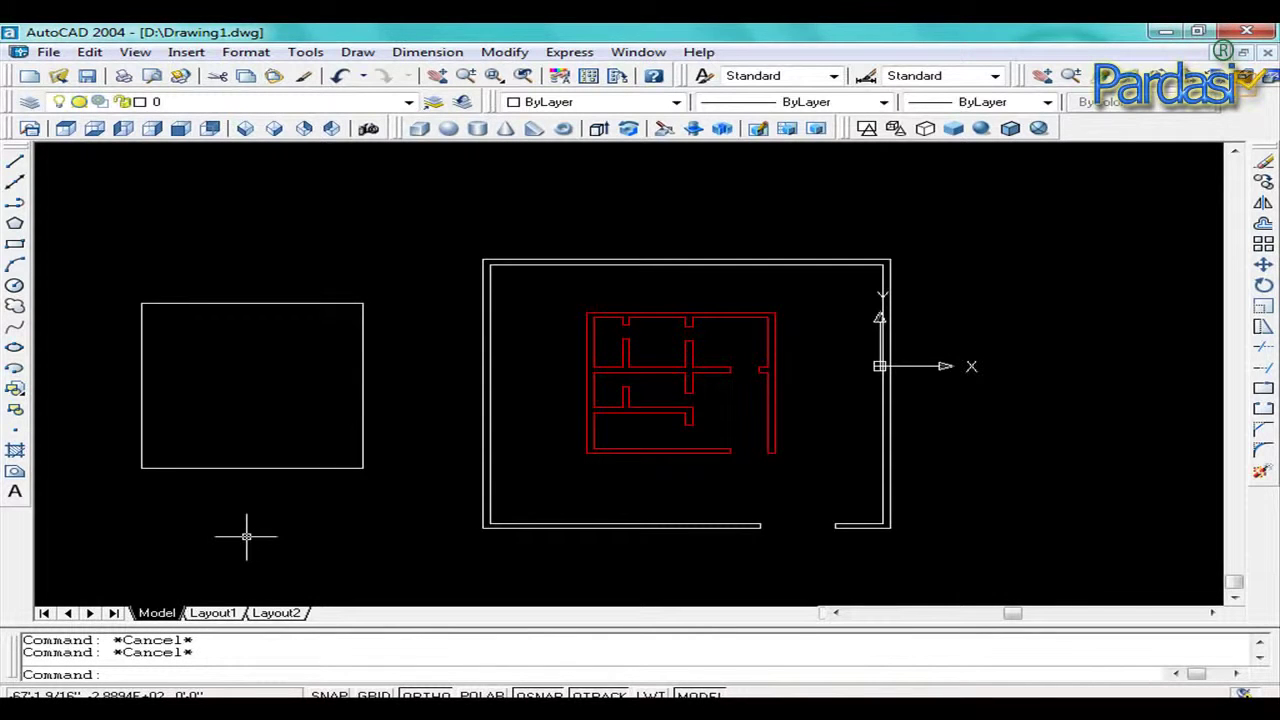
# Extrude the left rectangle to a height of 3 with 0 taper.
pyautogui.write('ext')
pyautogui.press('Return')
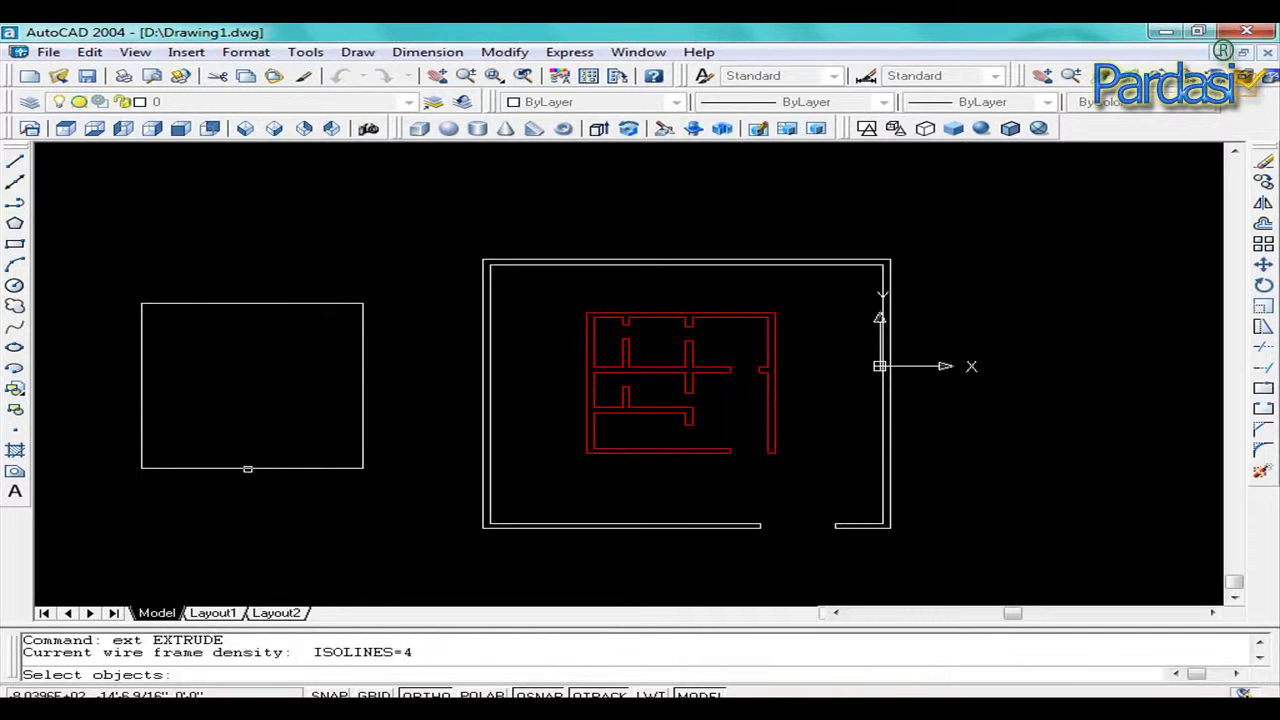
pyautogui.click(248, 469)
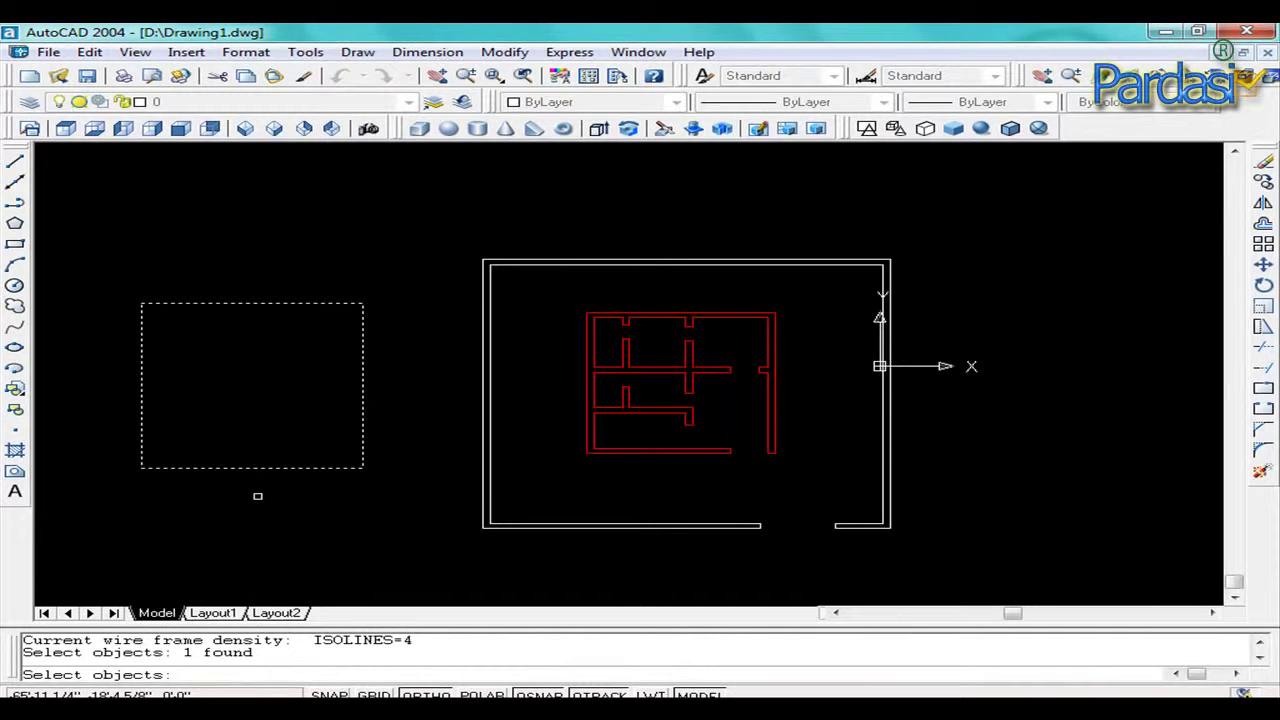
pyautogui.press('Return')
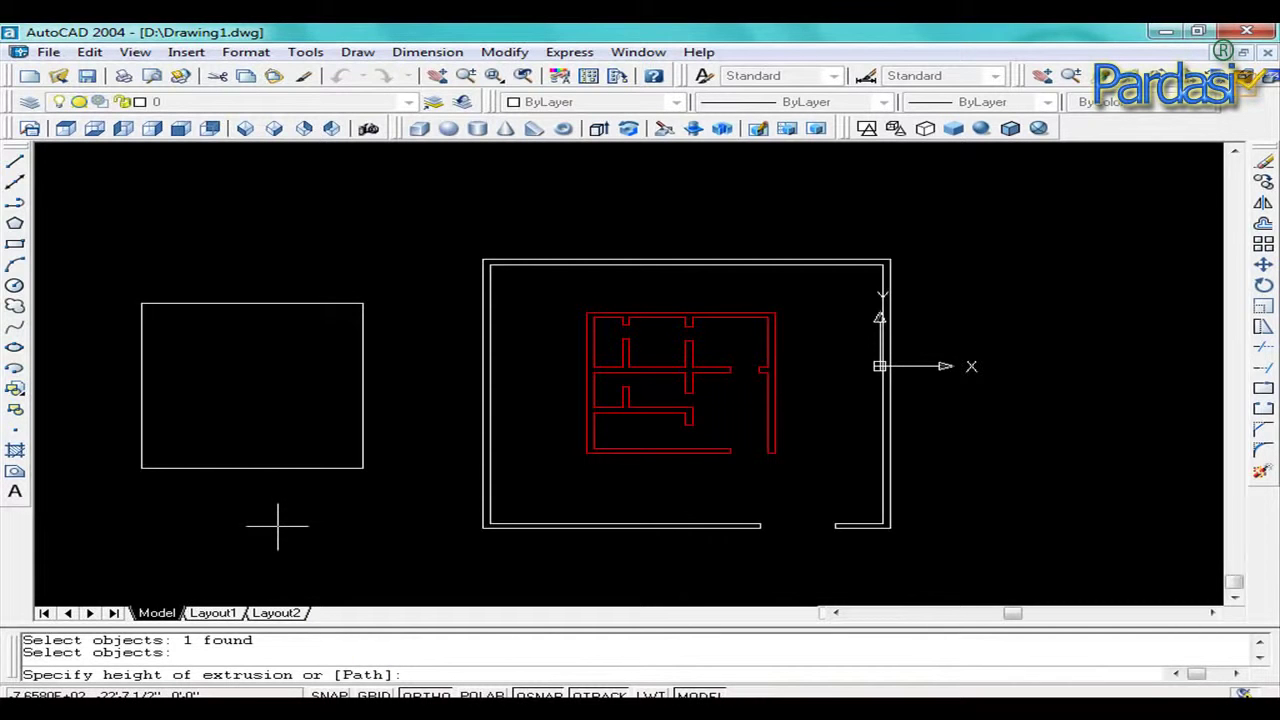
pyautogui.write('3')
pyautogui.press('Return')
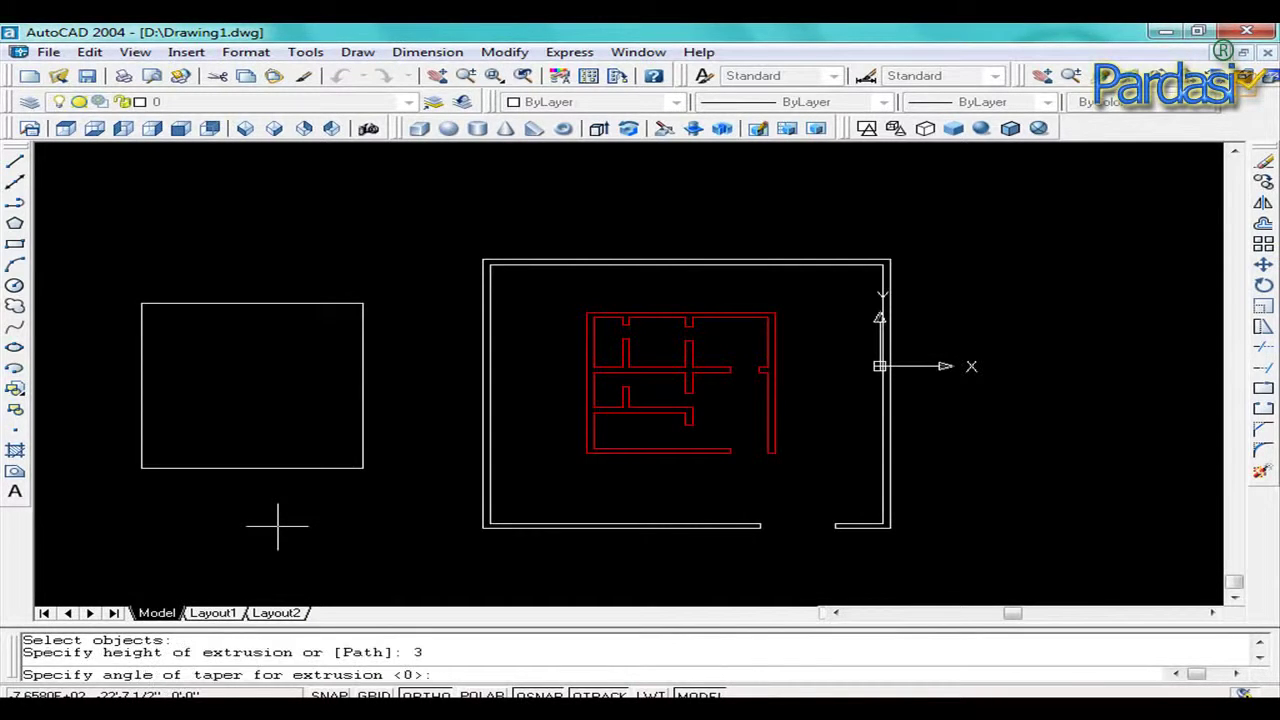
pyautogui.press('Return')
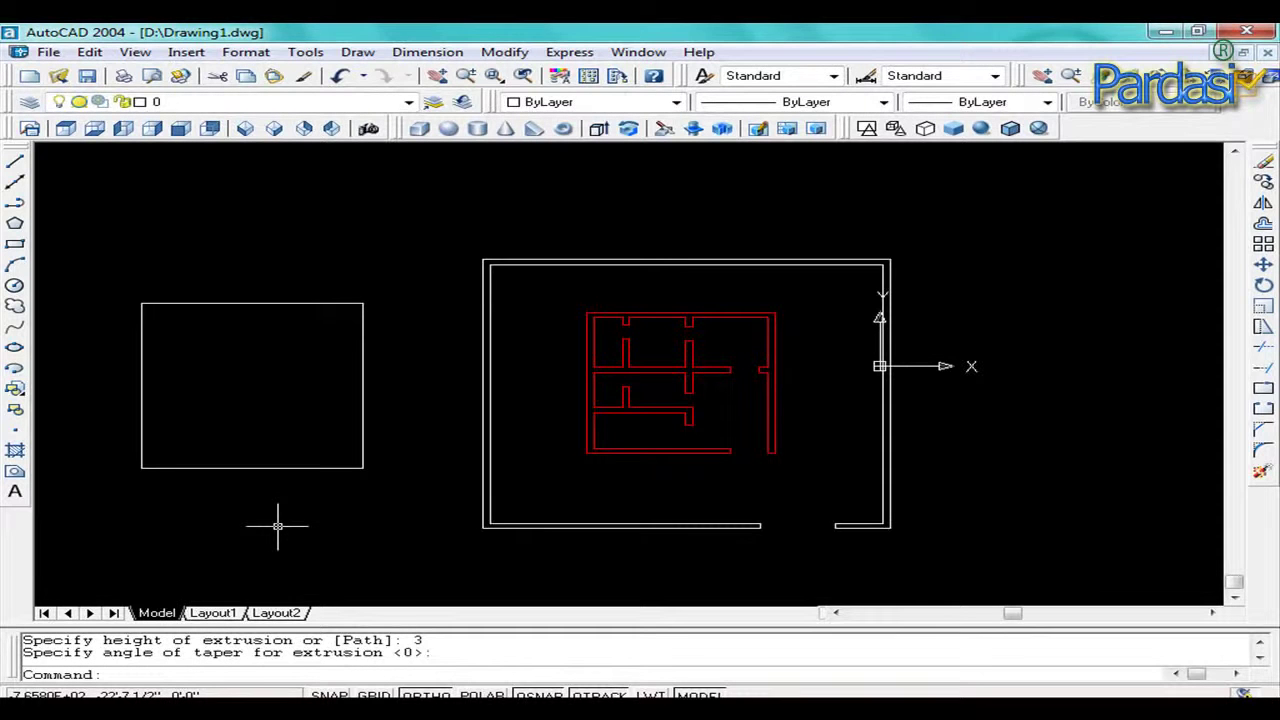
# Switch to SW Isometric view with Flat Shaded display.
pyautogui.click(245, 130)
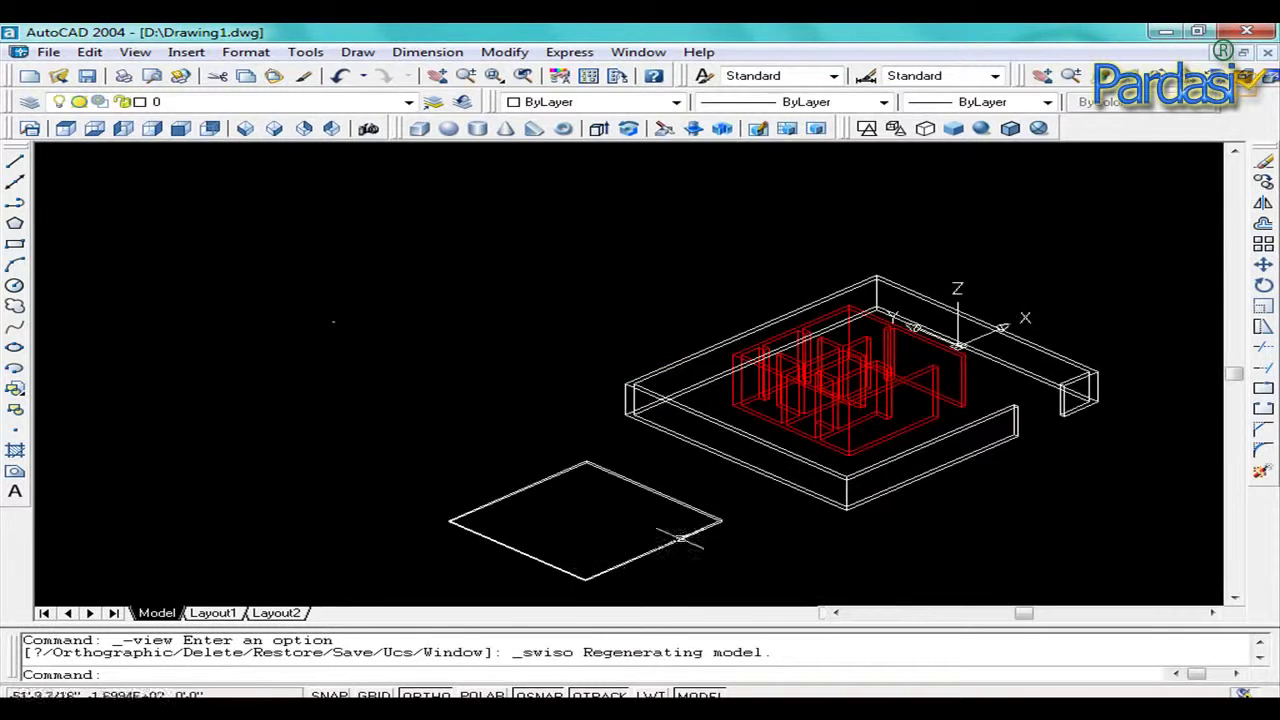
pyautogui.click(953, 128)
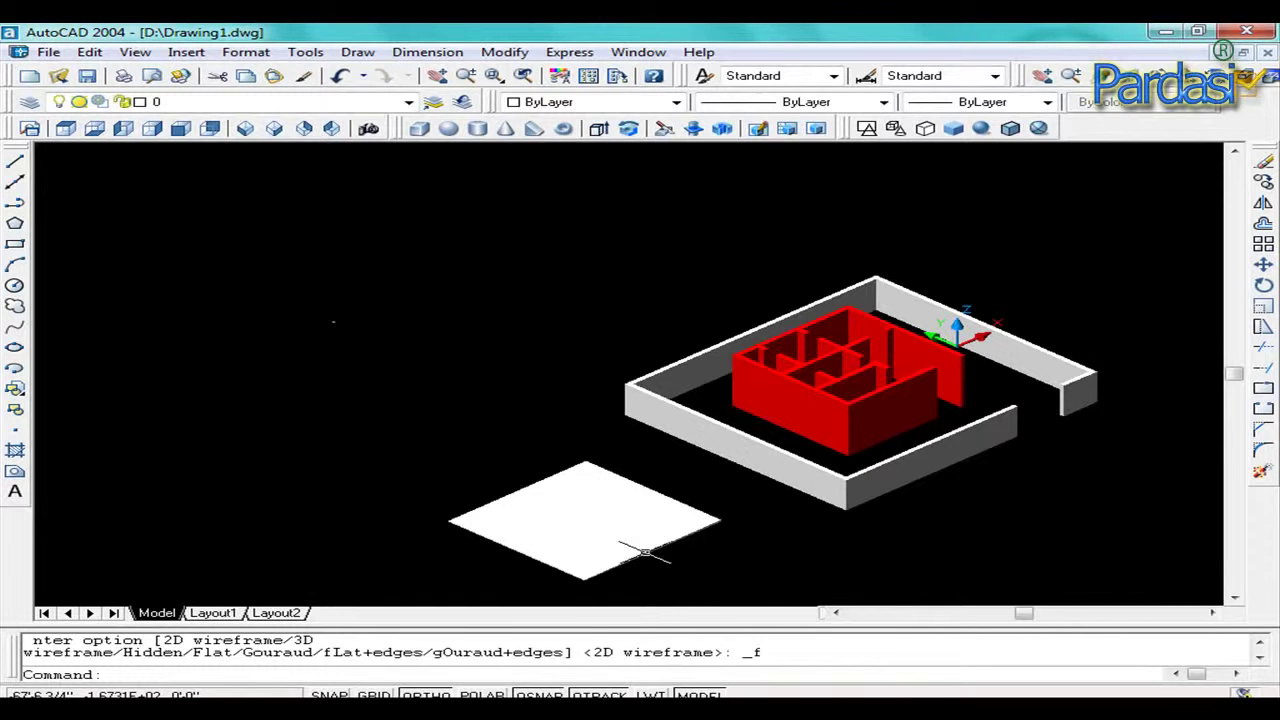
pyautogui.press('Escape')
pyautogui.press('Escape')
pyautogui.write('m')
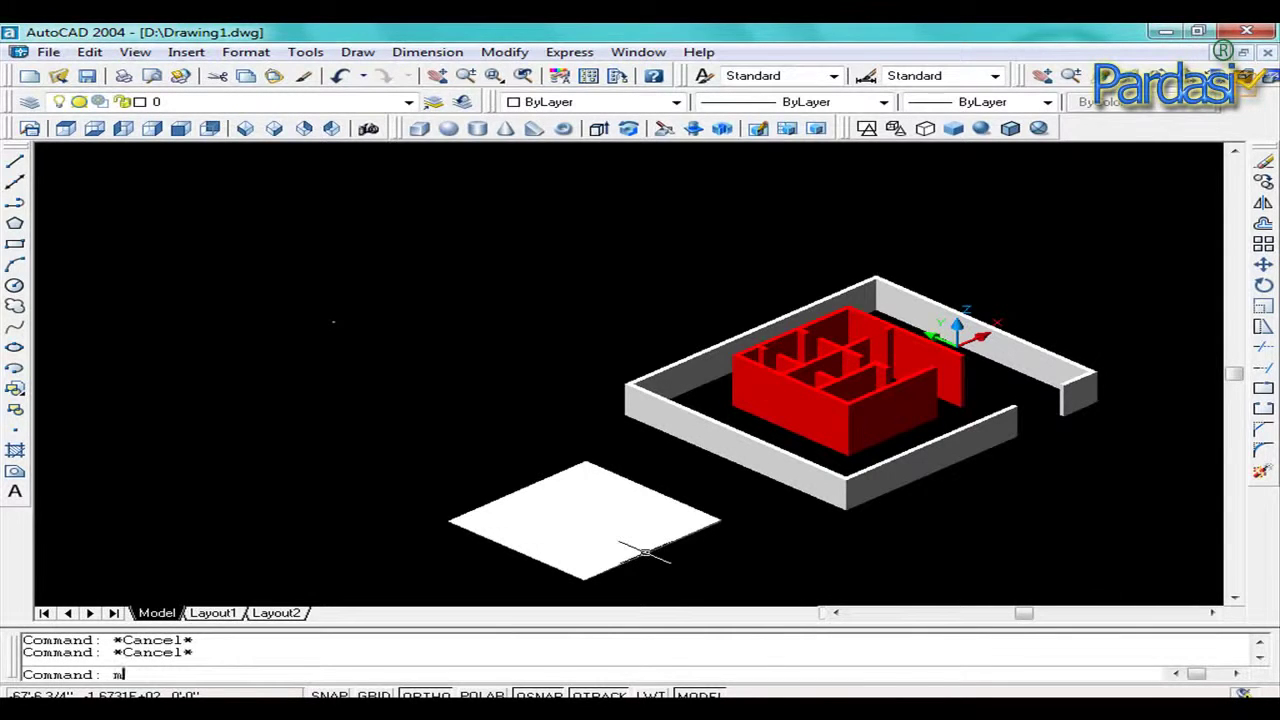
# Move the white square slab from its right corner onto the top corner of the red walls.
pyautogui.press('Return')
pyautogui.click(628, 558)
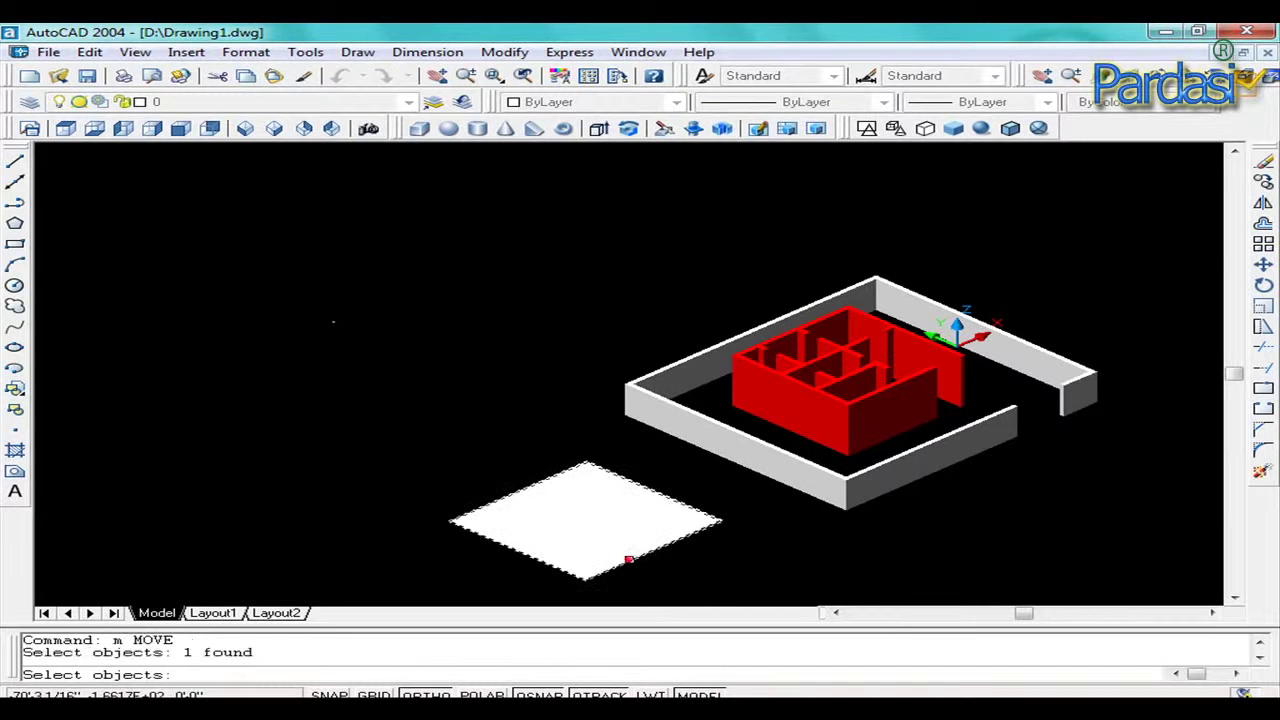
pyautogui.press('Return')
pyautogui.click(722, 522)
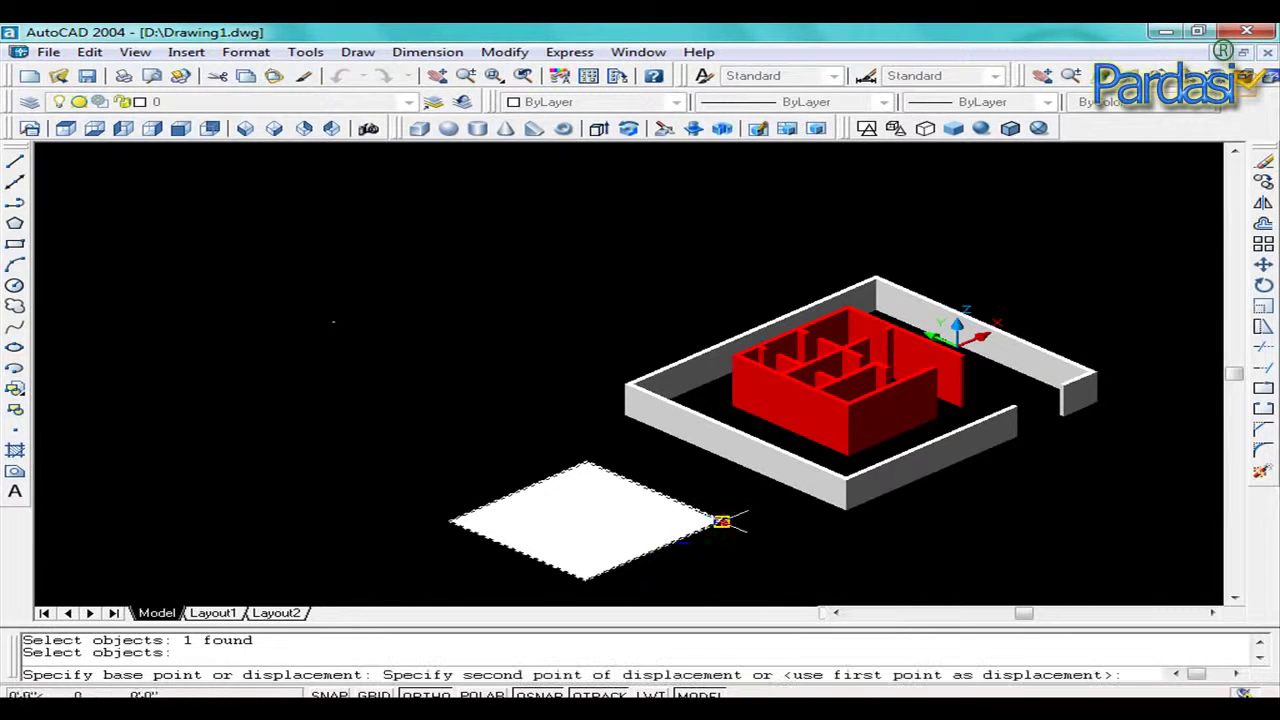
pyautogui.scroll(1, 957, 330)
pyautogui.scroll(1, 958, 310)
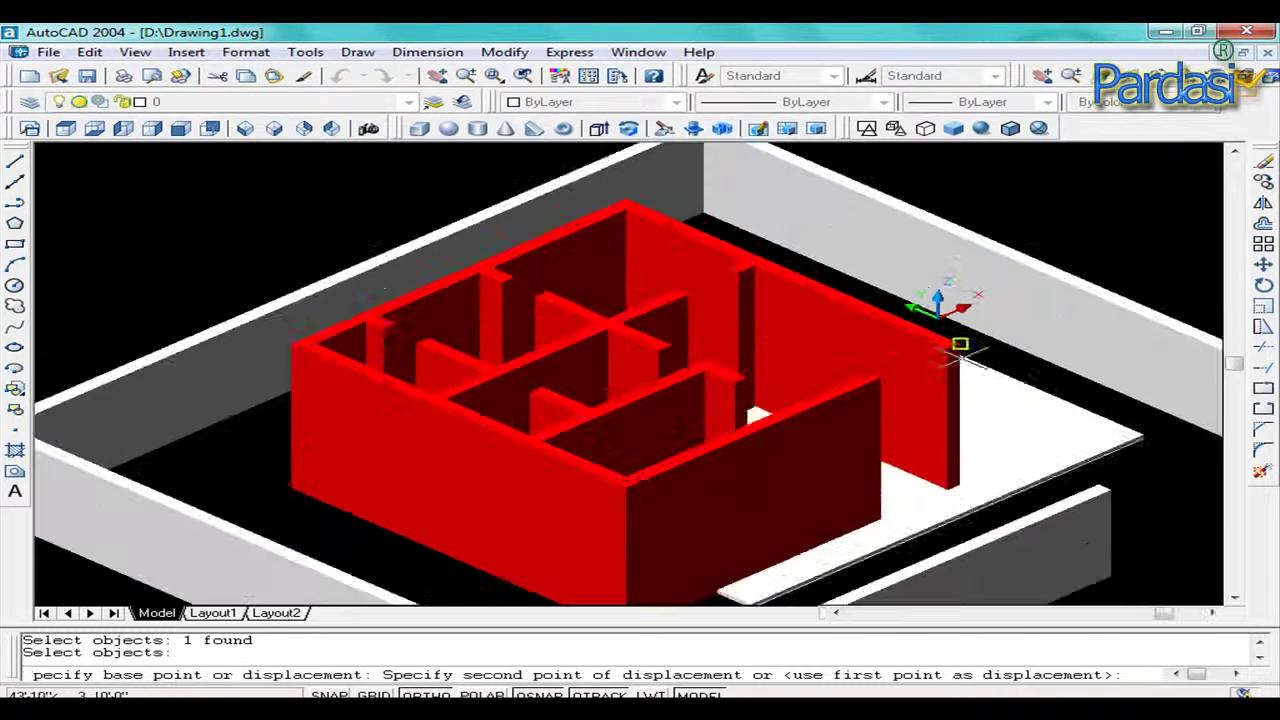
pyautogui.scroll(2, 958, 305)
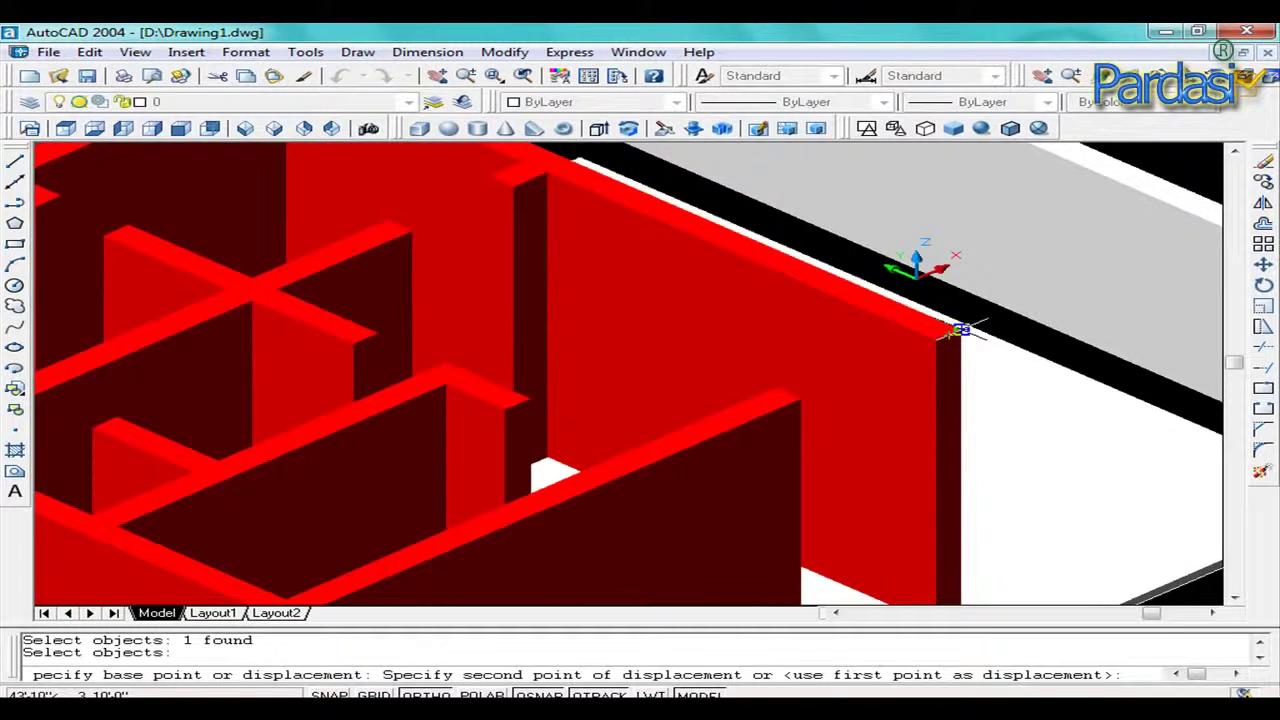
pyautogui.click(957, 334)
pyautogui.scroll(-3, 977, 409)
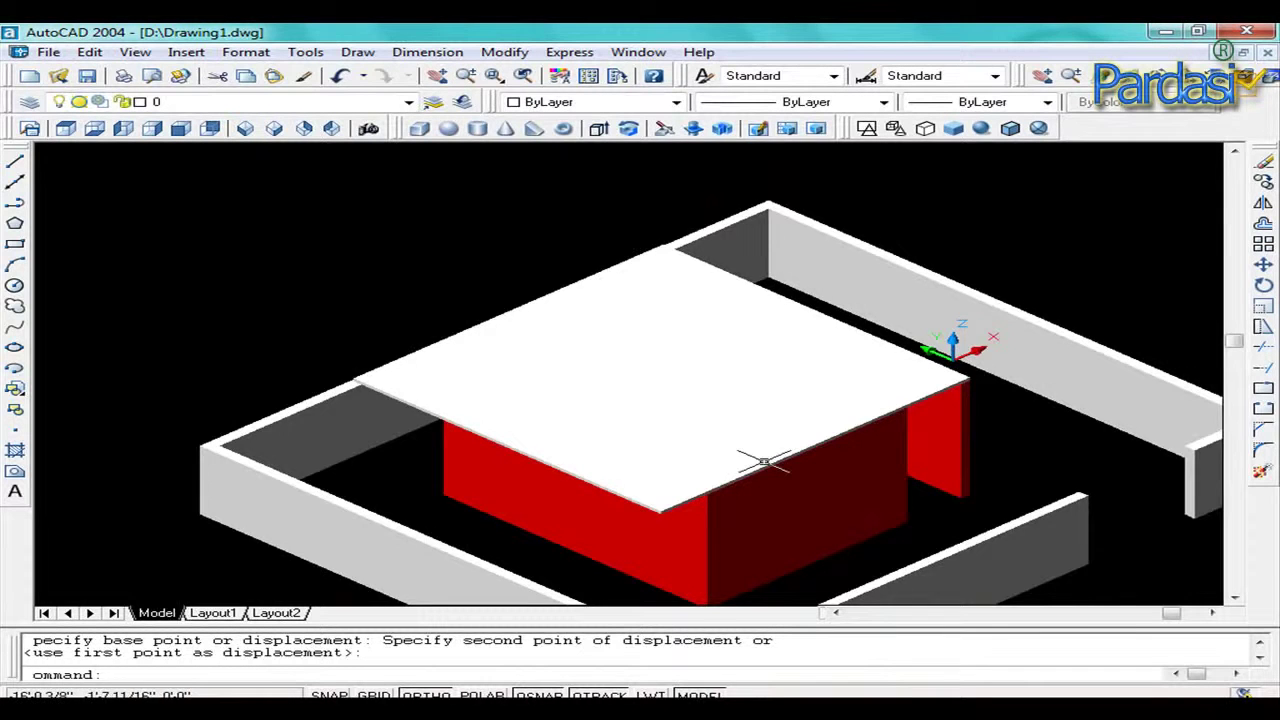
pyautogui.scroll(-2, 760, 460)
pyautogui.scroll(2, 690, 490)
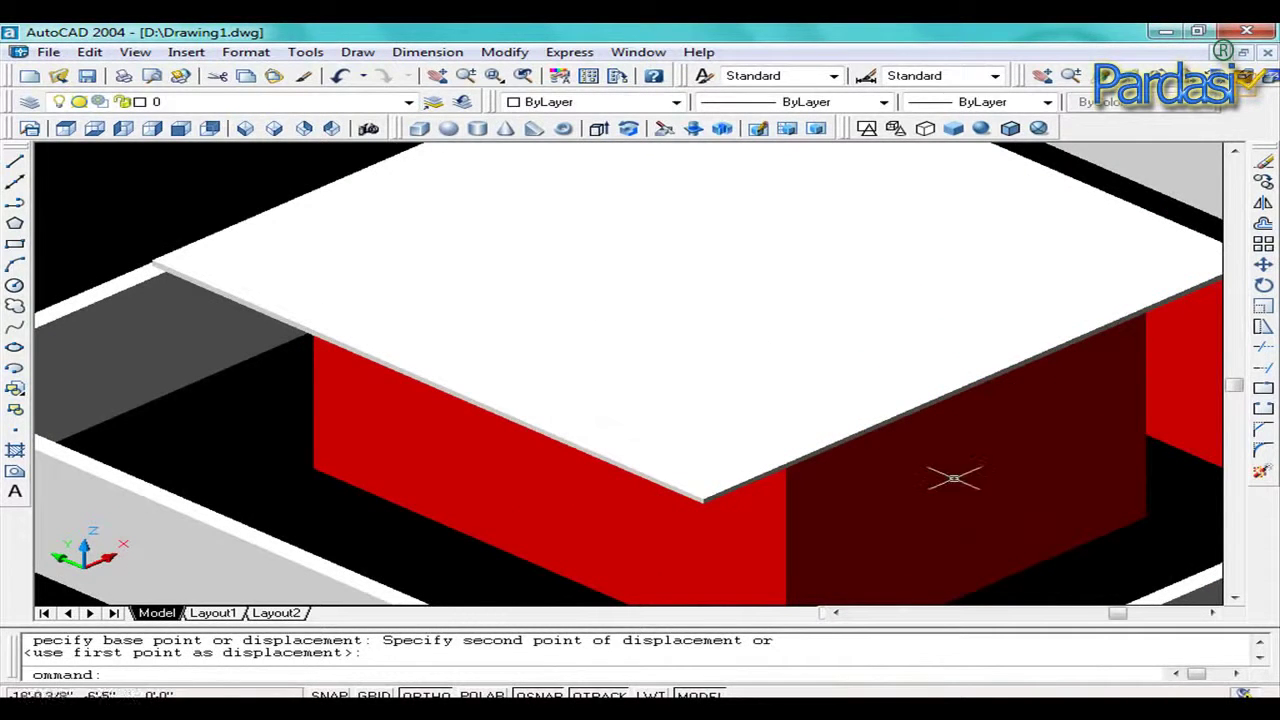
pyautogui.scroll(-2, 954, 474)
pyautogui.press('Escape')
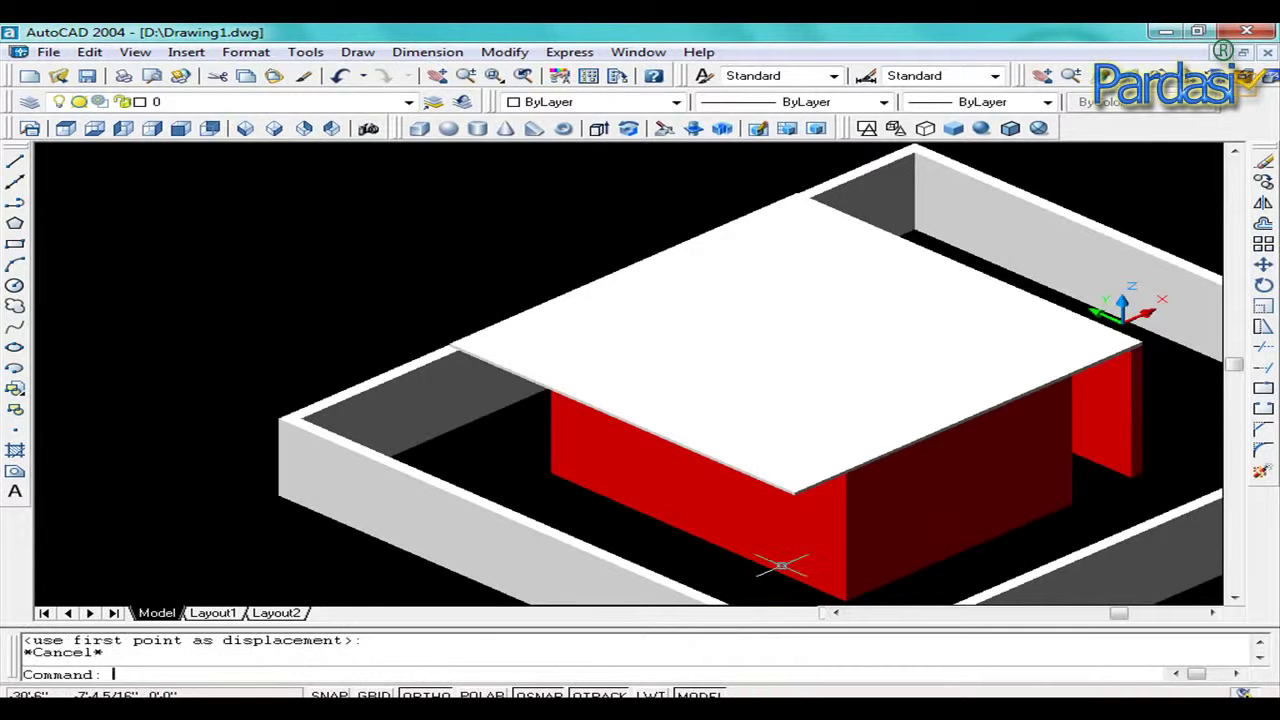
pyautogui.press('Escape')
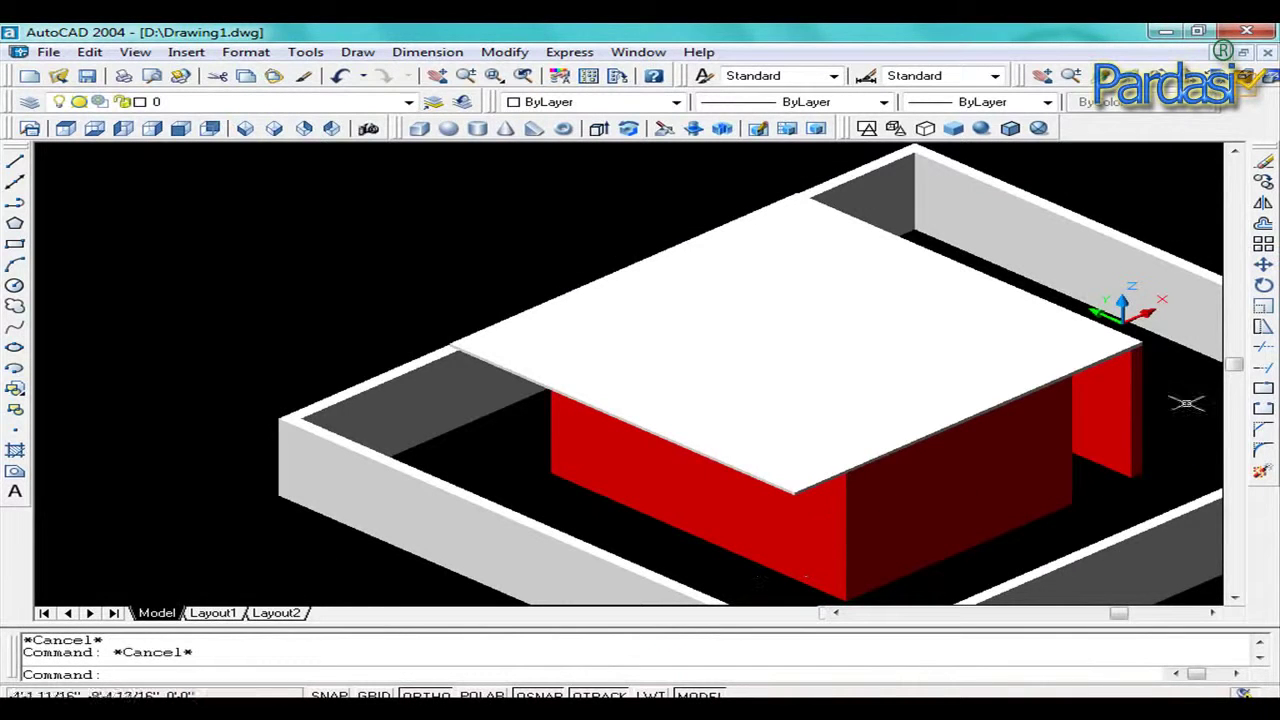
pyautogui.moveTo(1235, 362); pyautogui.dragTo(1235, 435)
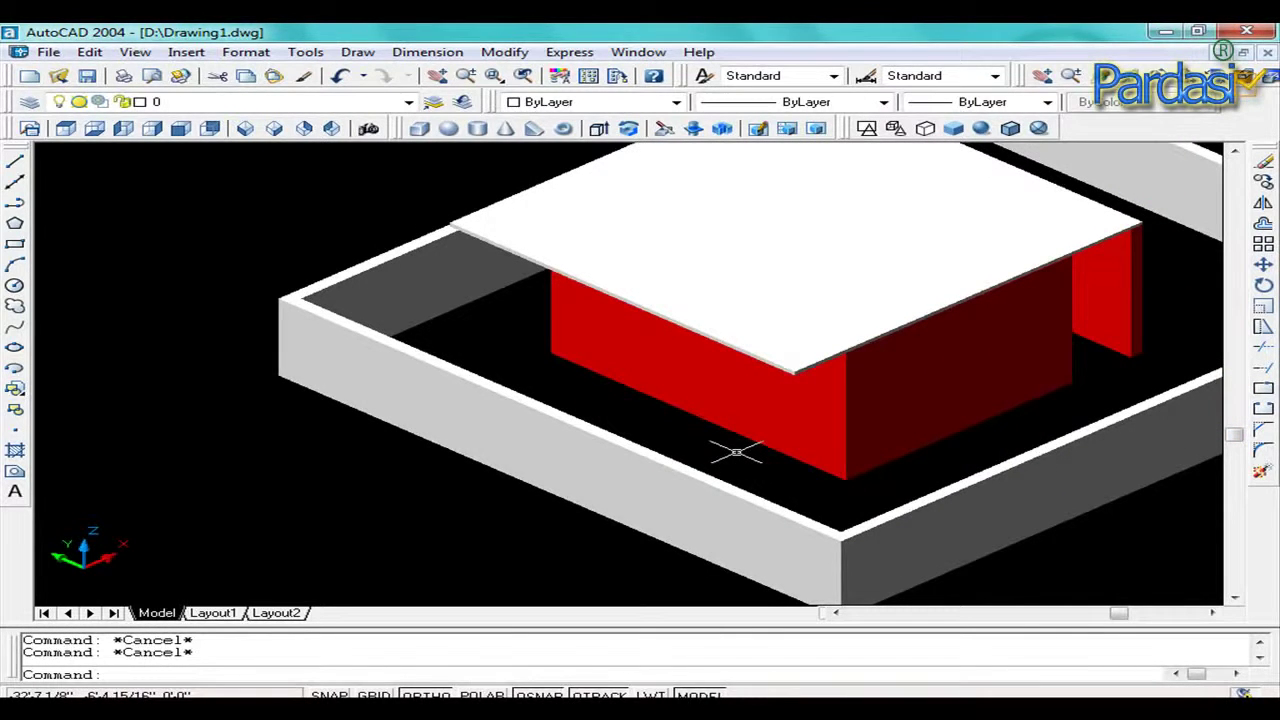
pyautogui.write('c')
# Draw a small-radius circle centred beside the house wall, inside the boundary wall.
pyautogui.press('Return')
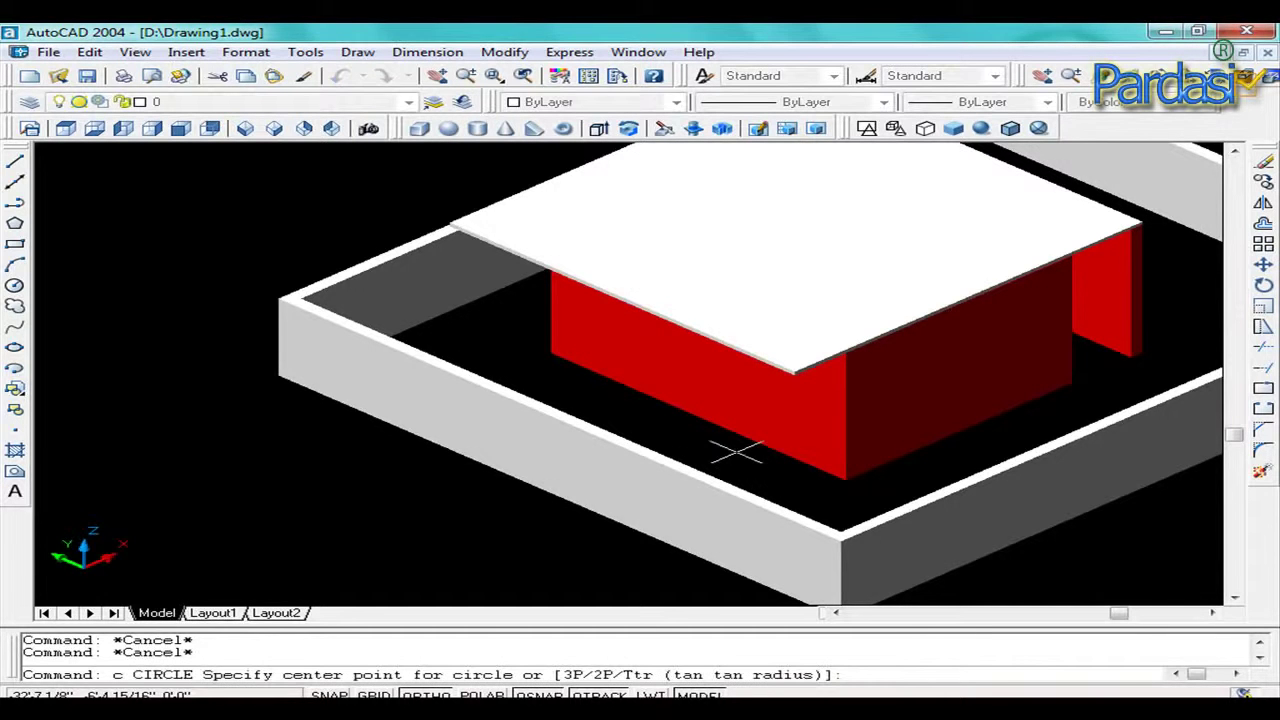
pyautogui.scroll(3, 575, 384)
pyautogui.scroll(2, 575, 384)
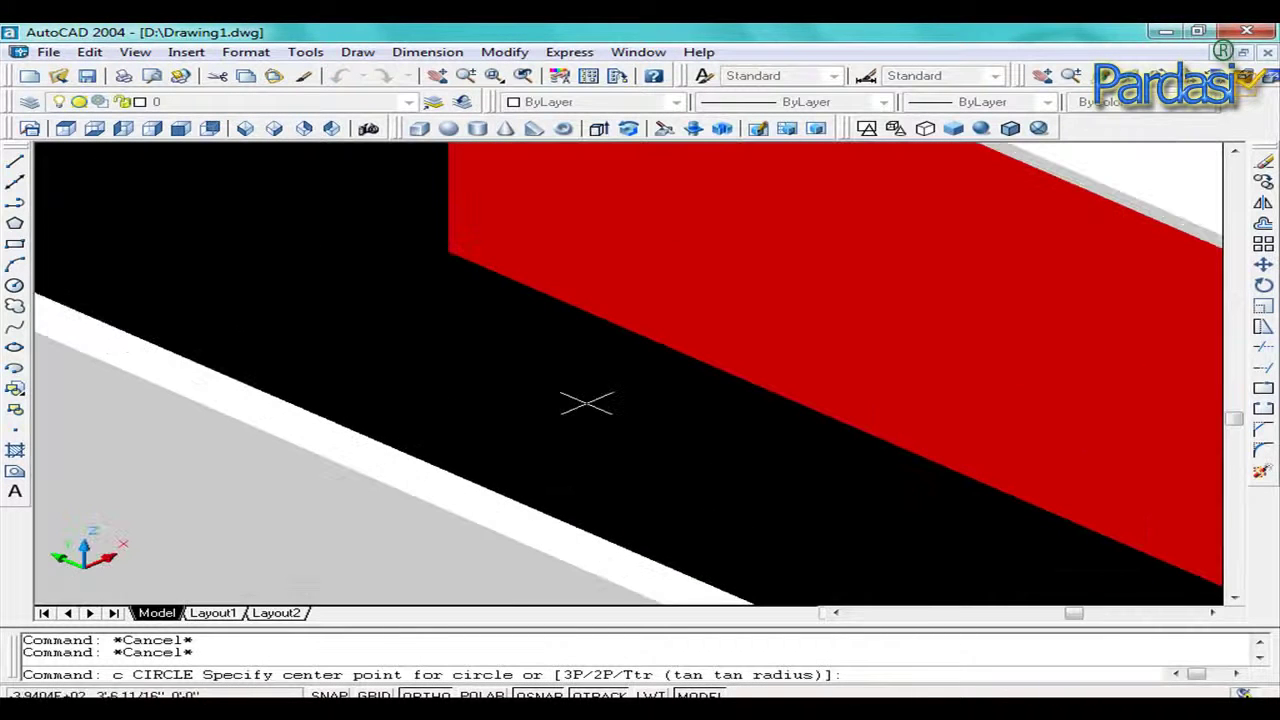
pyautogui.click(560, 392)
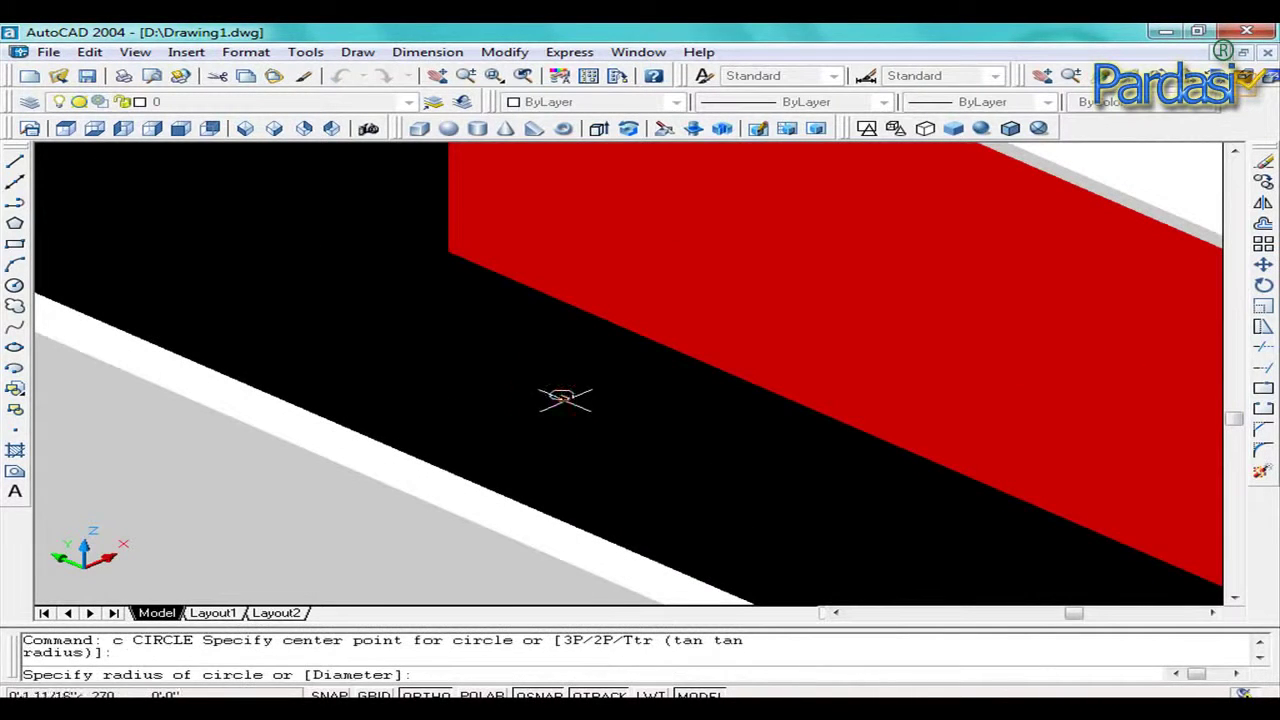
pyautogui.click(566, 395)
pyautogui.press('Escape')
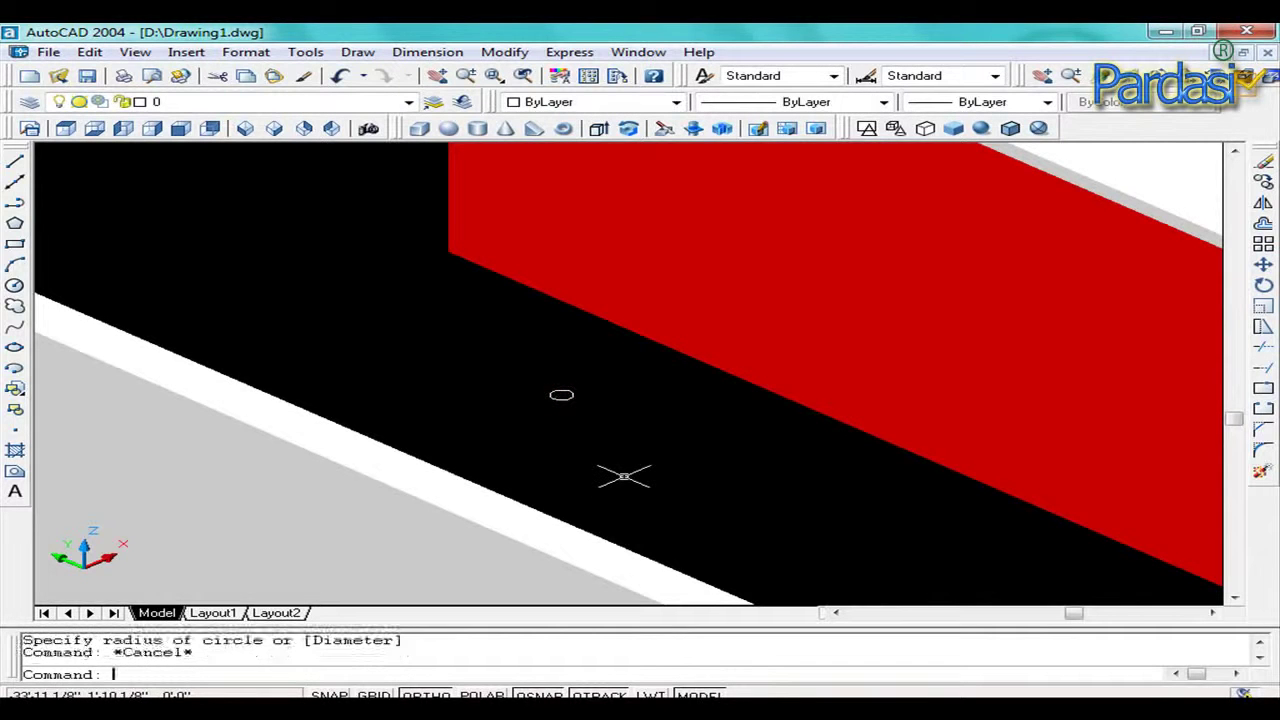
pyautogui.scroll(-1, 622, 476)
pyautogui.scroll(-1, 640, 463)
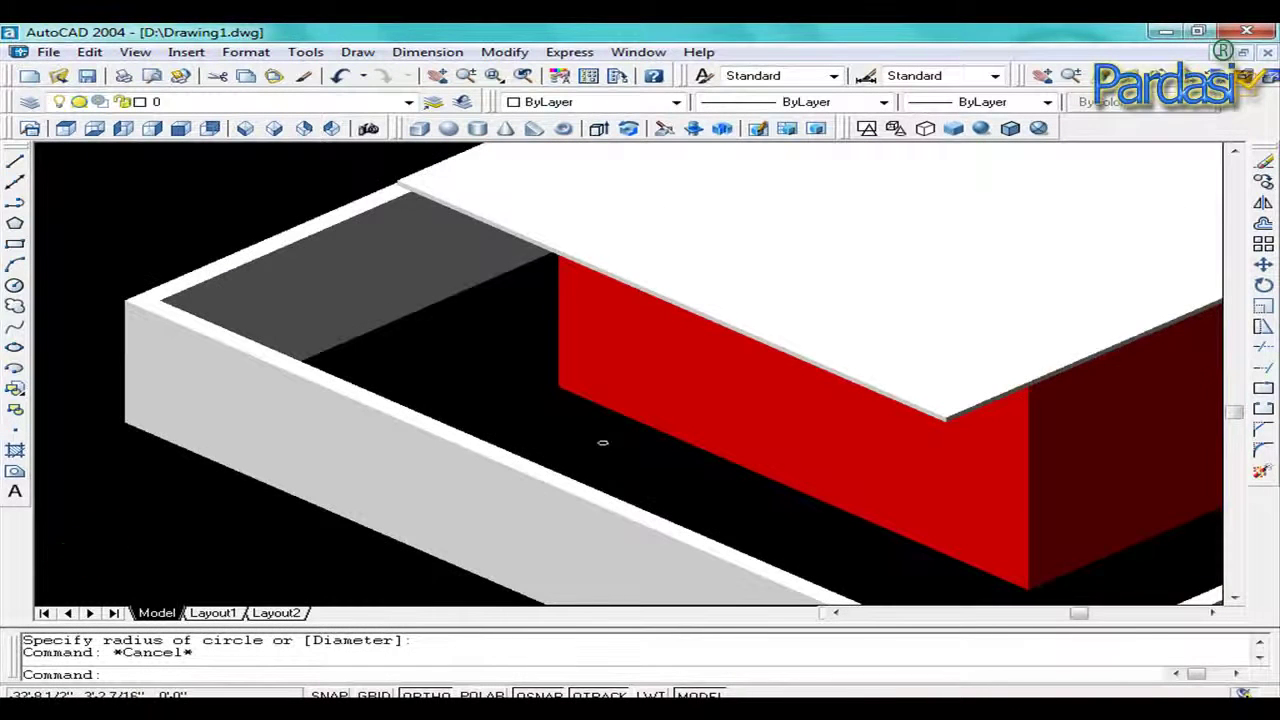
pyautogui.scroll(1, 605, 445)
pyautogui.press('Escape')
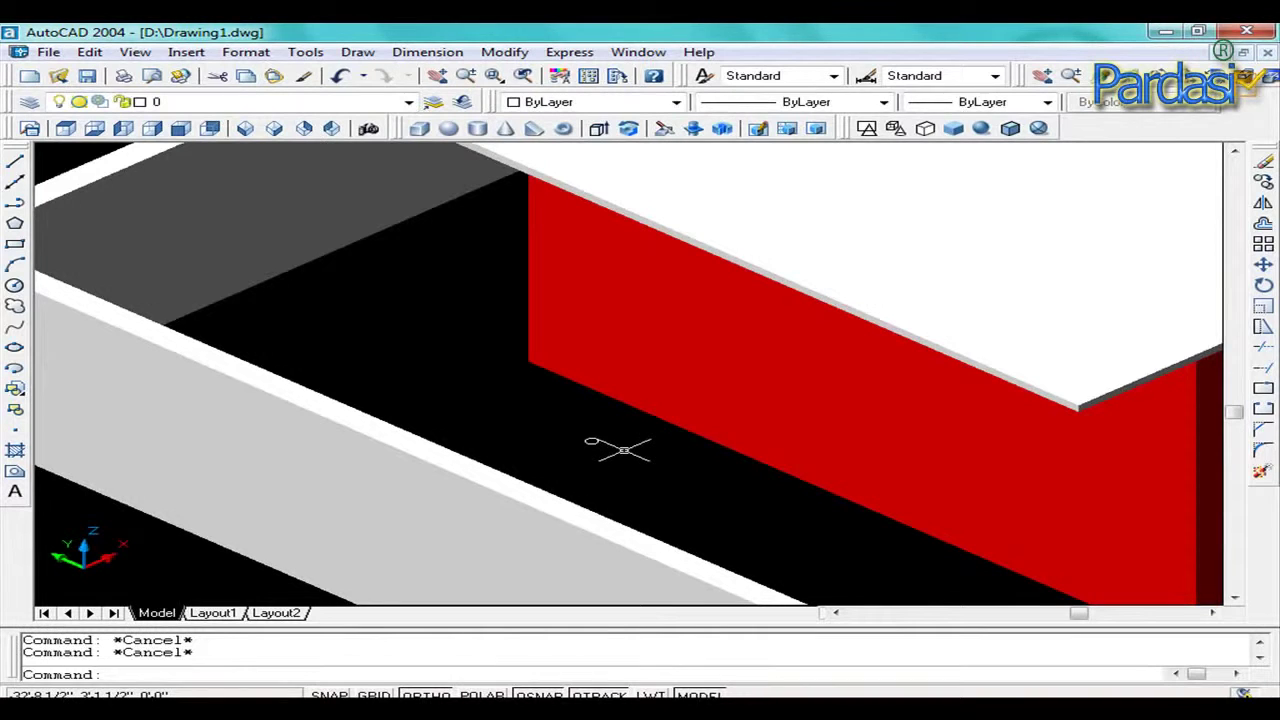
# Extrude the small circle to a height of 10' with 0 taper into a thin pole.
pyautogui.write('ext')
pyautogui.press('Return')
pyautogui.click(593, 440)
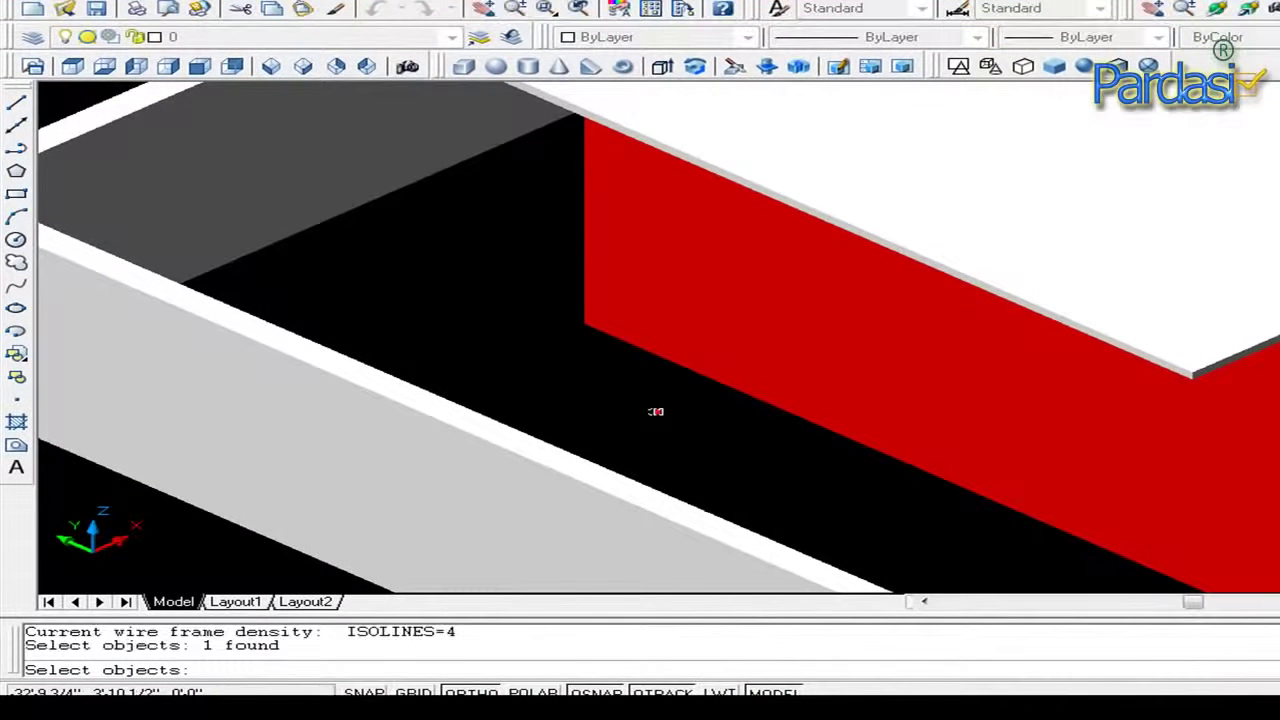
pyautogui.scroll(5, 666, 423)
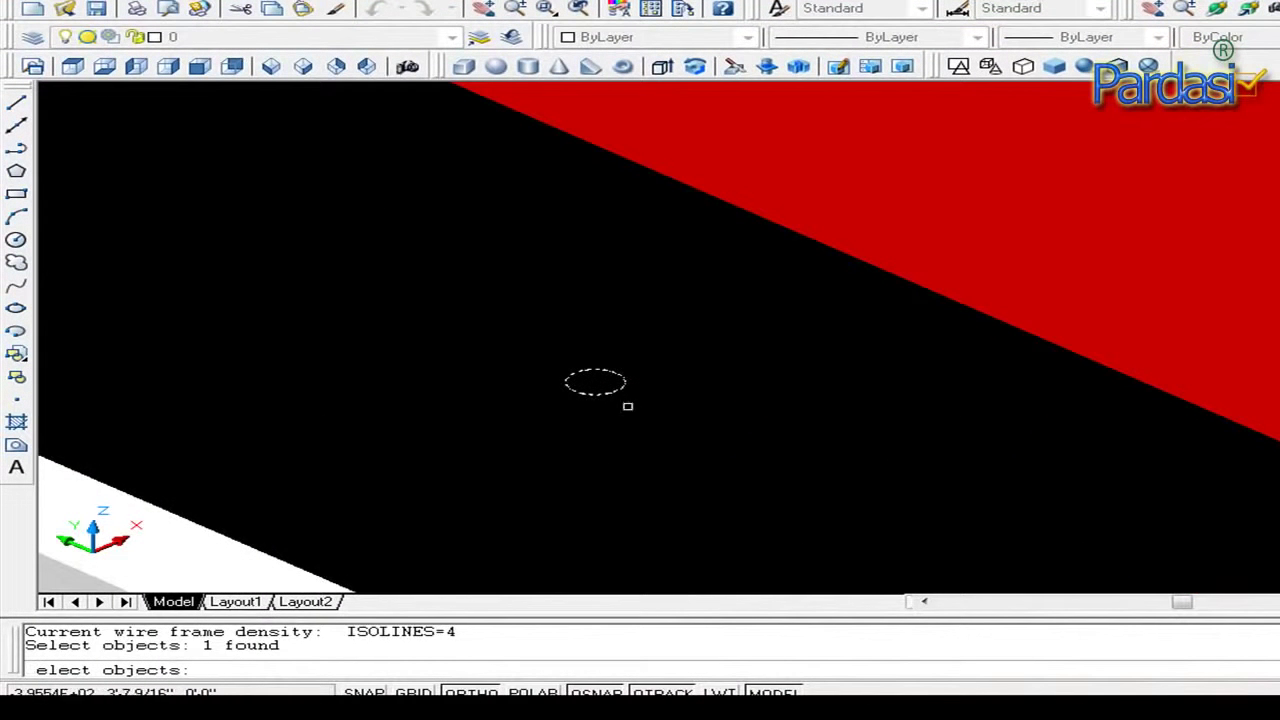
pyautogui.press('Return')
pyautogui.scroll(-2, 625, 403)
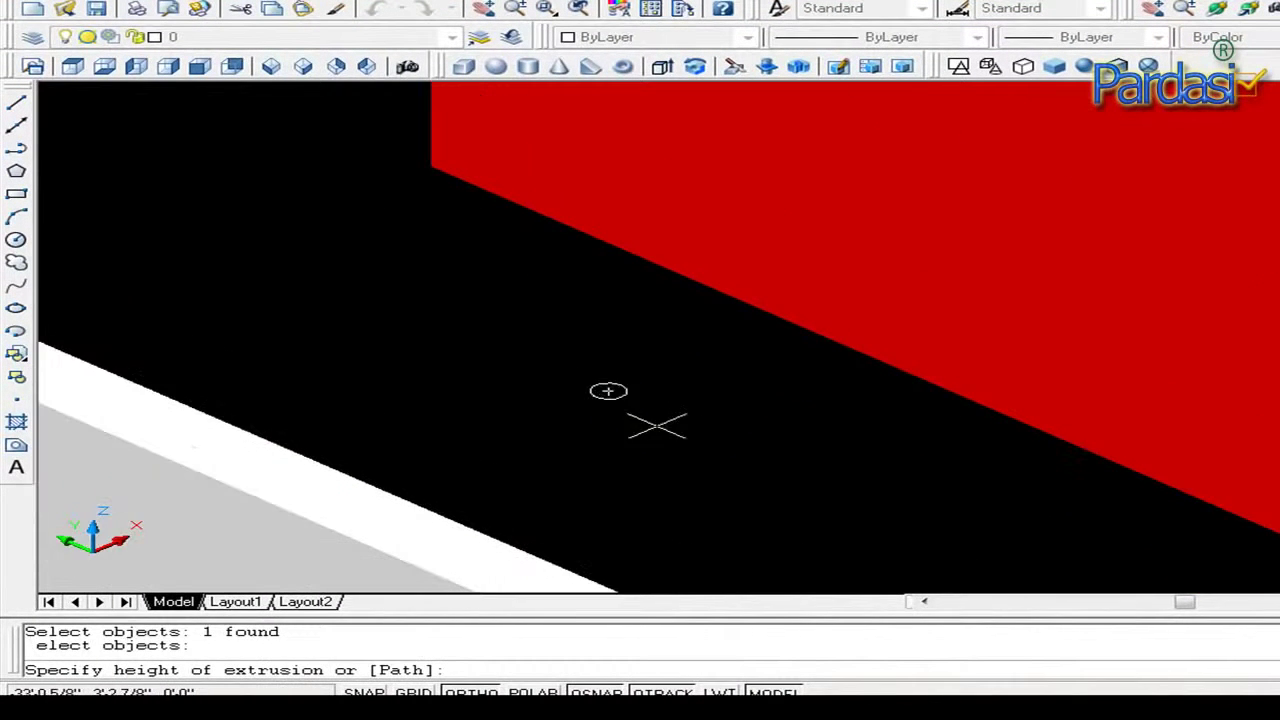
pyautogui.scroll(-2, 657, 423)
pyautogui.scroll(-2, 709, 443)
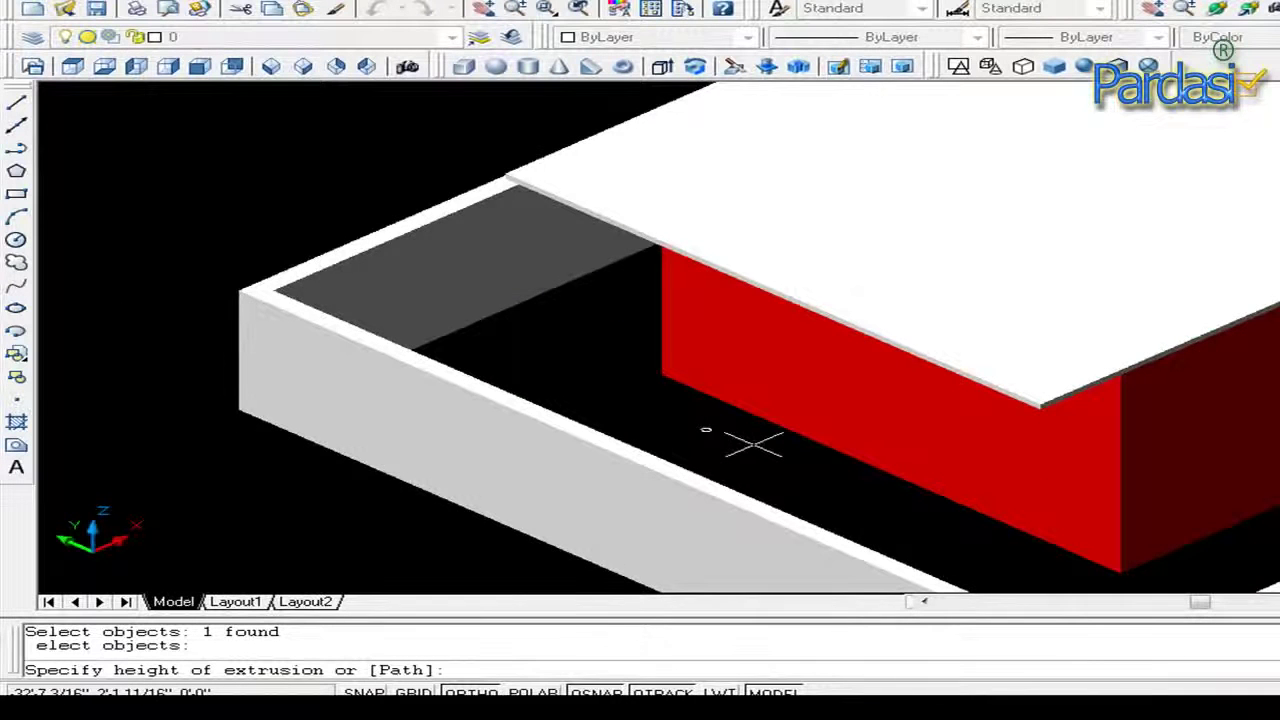
pyautogui.scroll(3, 754, 445)
pyautogui.write("10'")
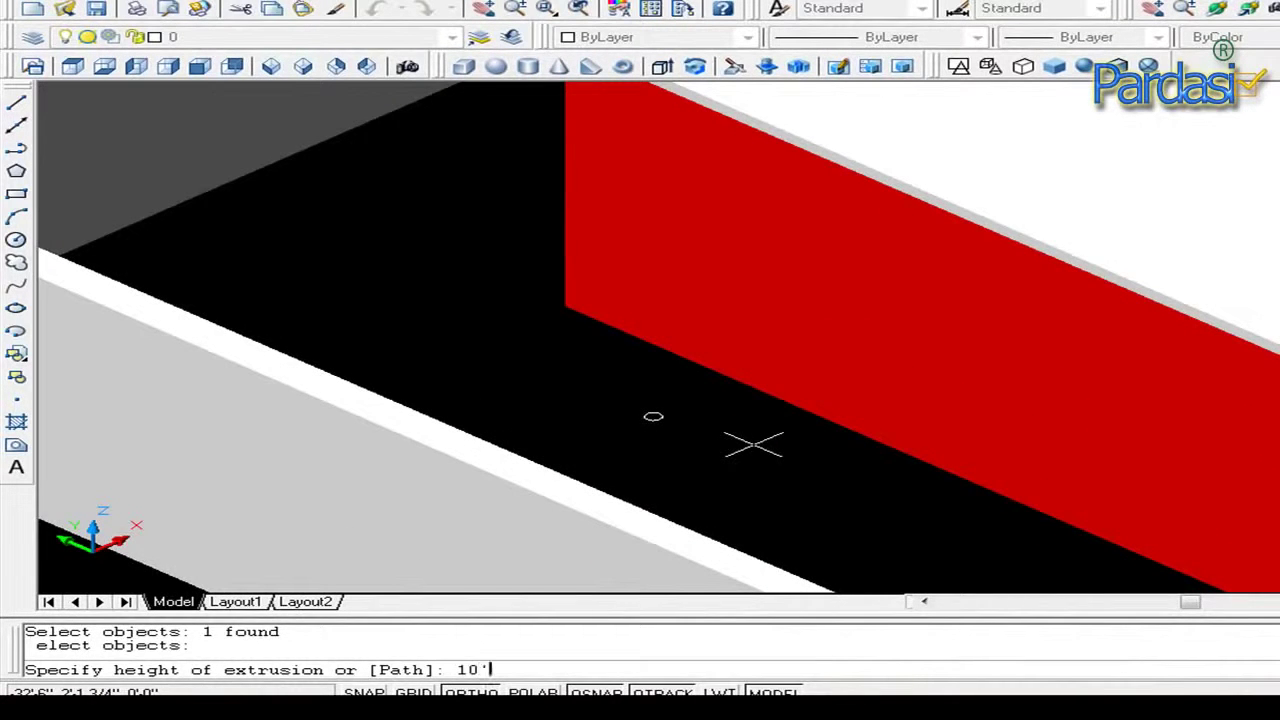
pyautogui.press('Return')
pyautogui.press('Return')
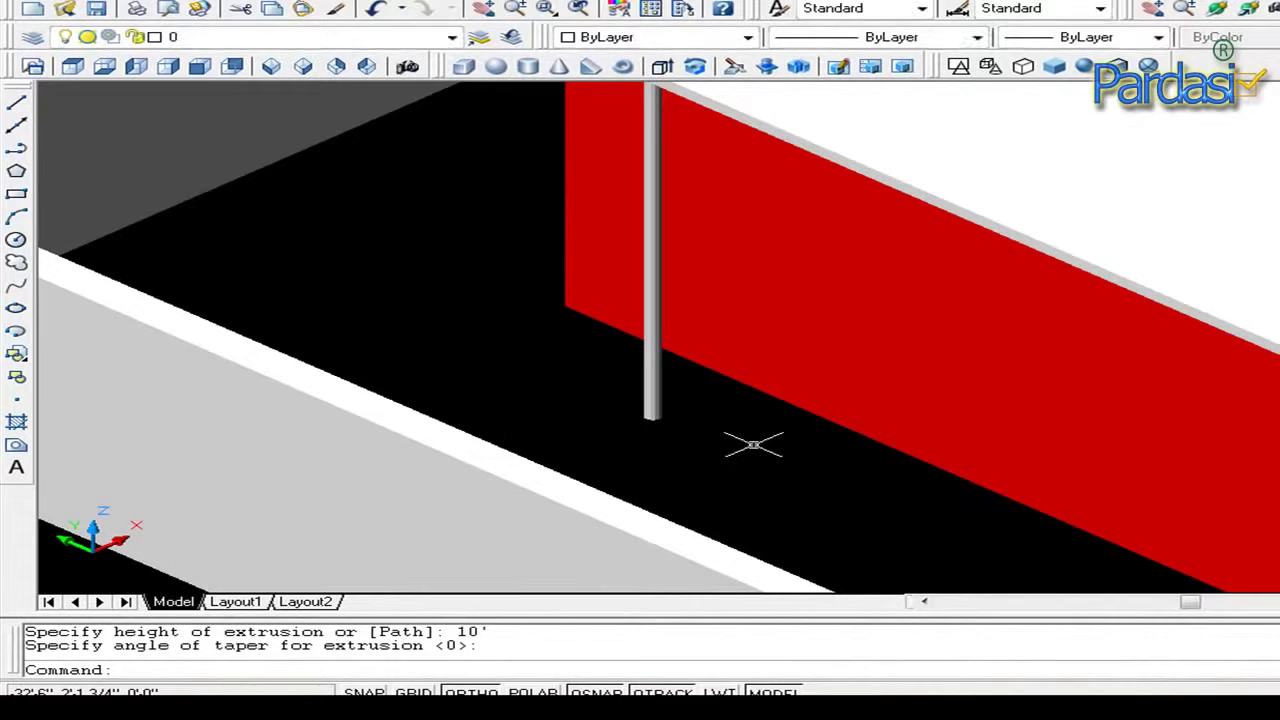
pyautogui.scroll(-2, 752, 444)
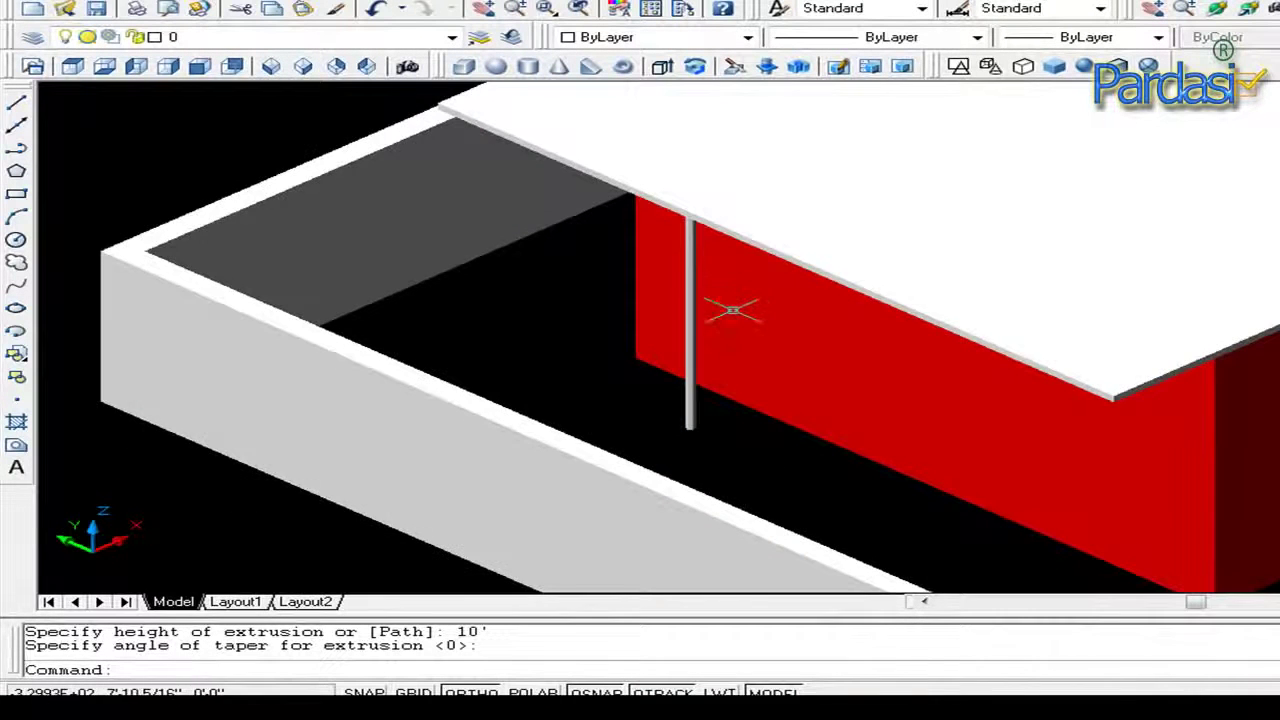
pyautogui.scroll(3, 734, 306)
pyautogui.scroll(-2, 680, 253)
pyautogui.scroll(-2, 665, 252)
pyautogui.press('Escape')
pyautogui.write('cp')
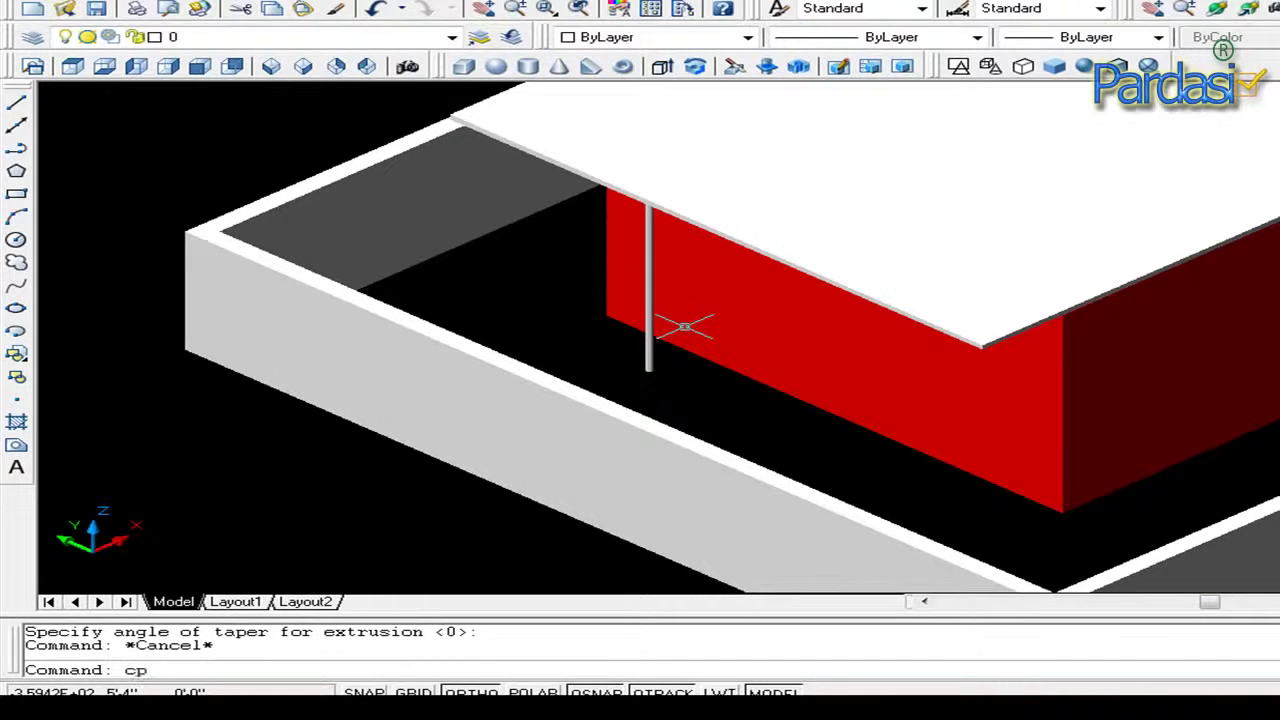
# Copy the pole from its base to a second column along the red wall.
pyautogui.press('Return')
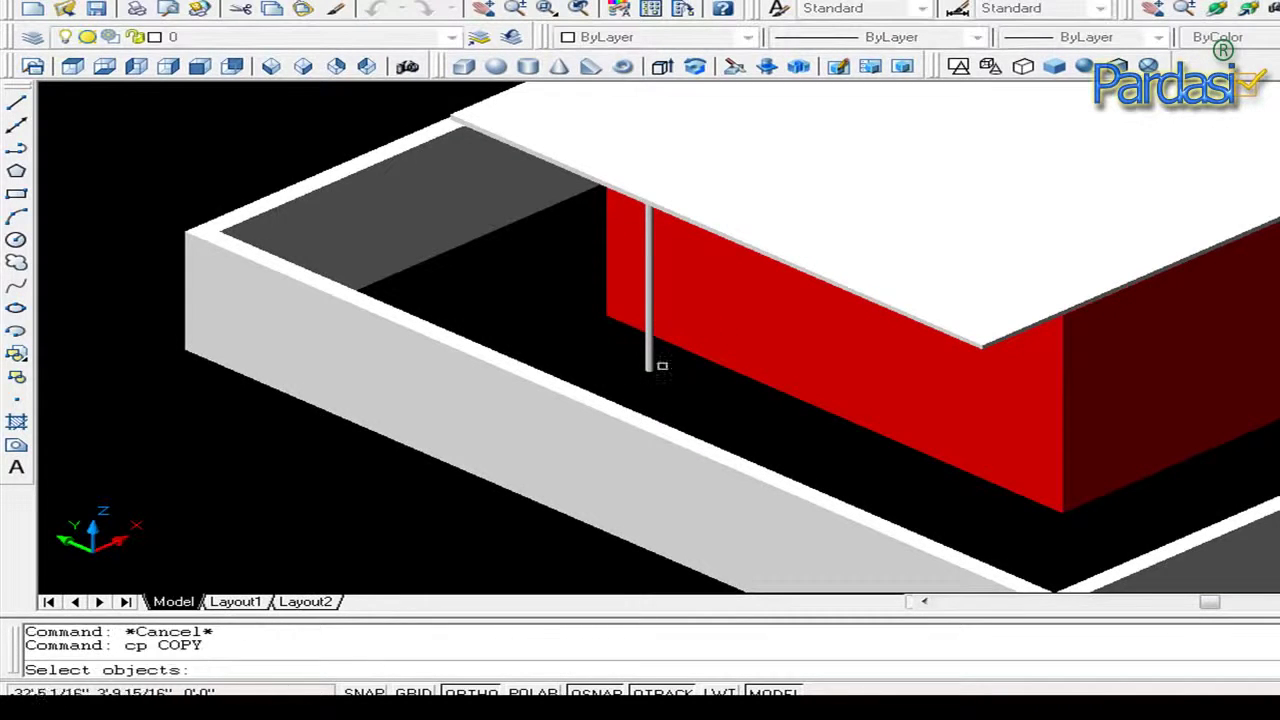
pyautogui.scroll(3, 662, 366)
pyautogui.click(631, 368)
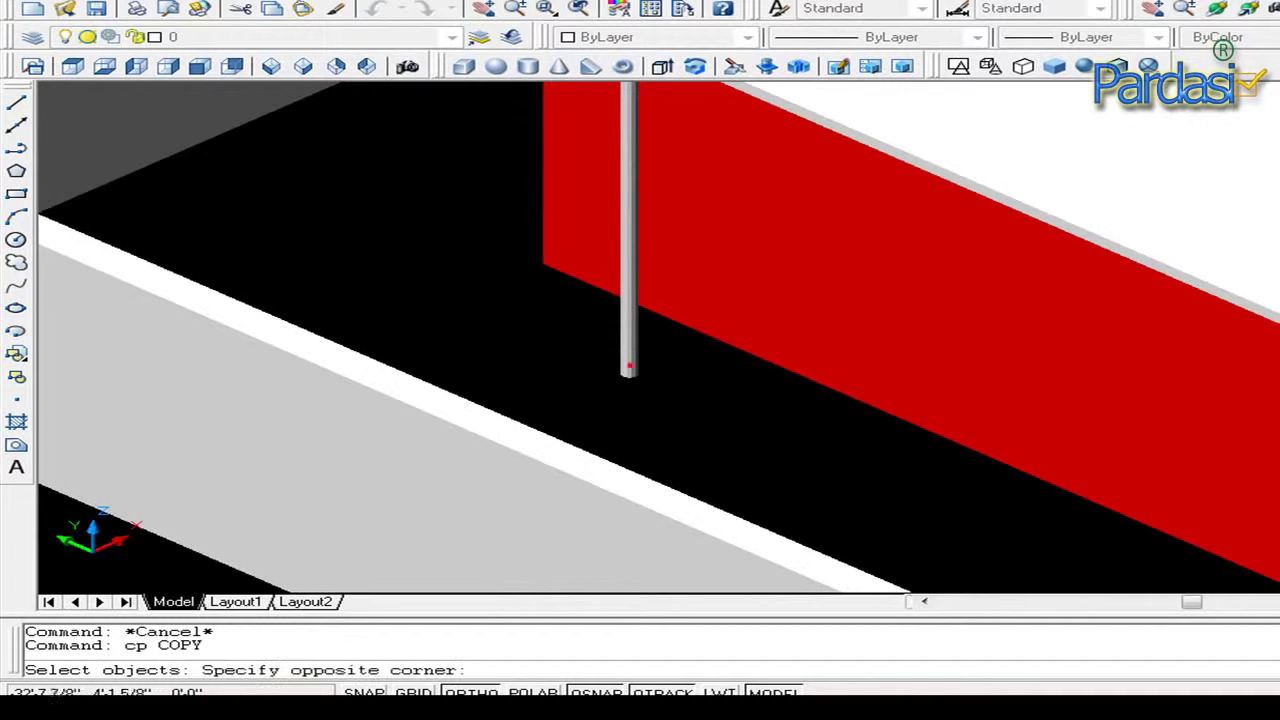
pyautogui.scroll(2, 629, 366)
pyautogui.scroll(1, 633, 398)
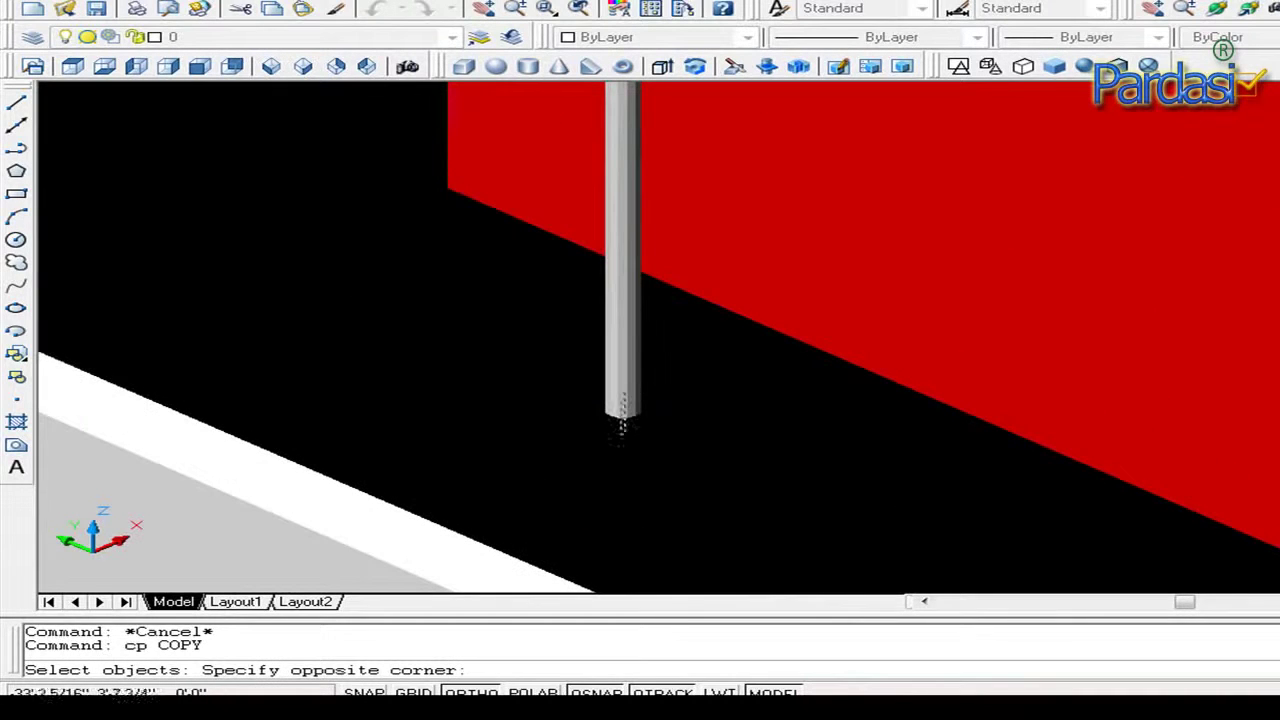
pyautogui.click(623, 424)
pyautogui.click(622, 416)
pyautogui.press('Return')
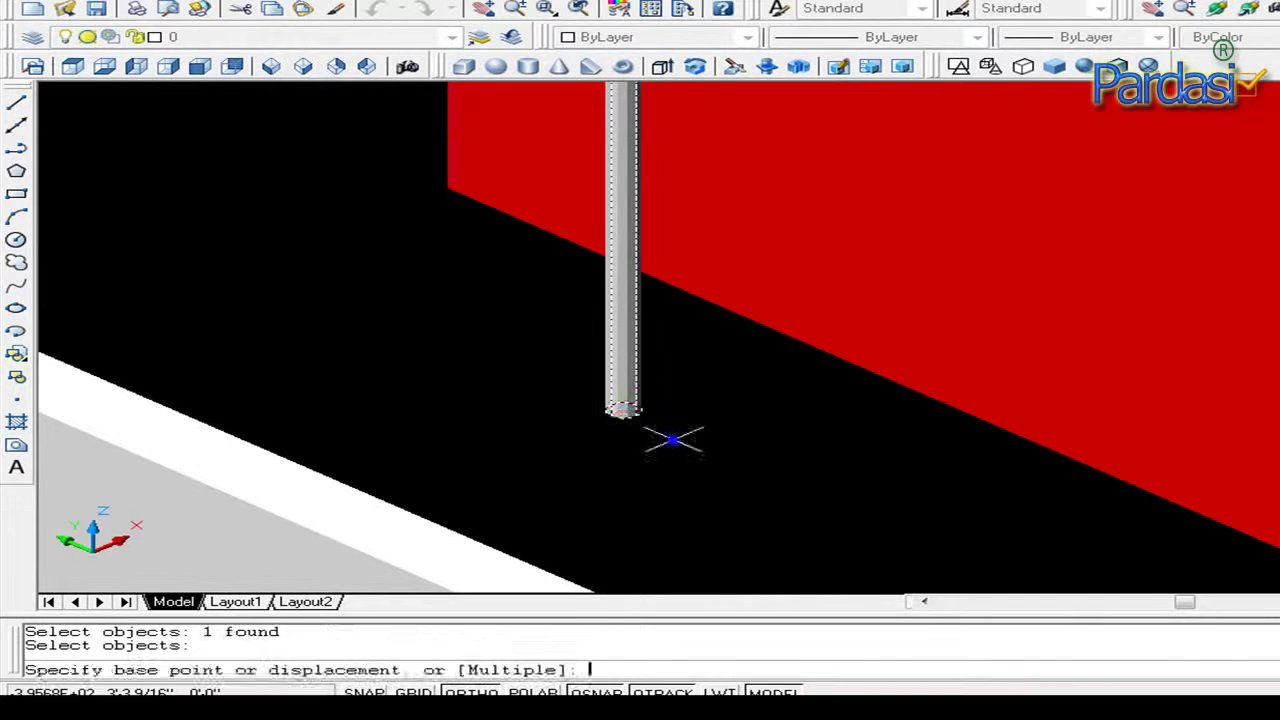
pyautogui.click(675, 444)
pyautogui.click(849, 540)
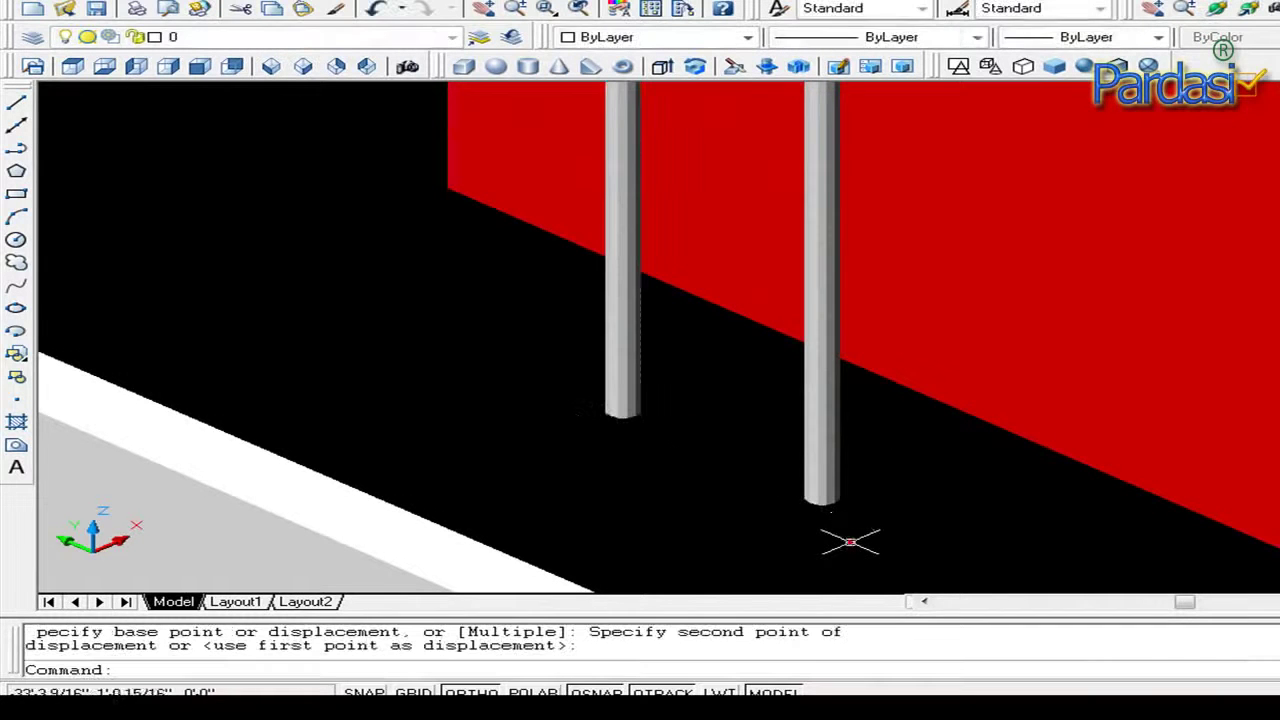
pyautogui.scroll(-3, 931, 466)
pyautogui.scroll(-3, 934, 466)
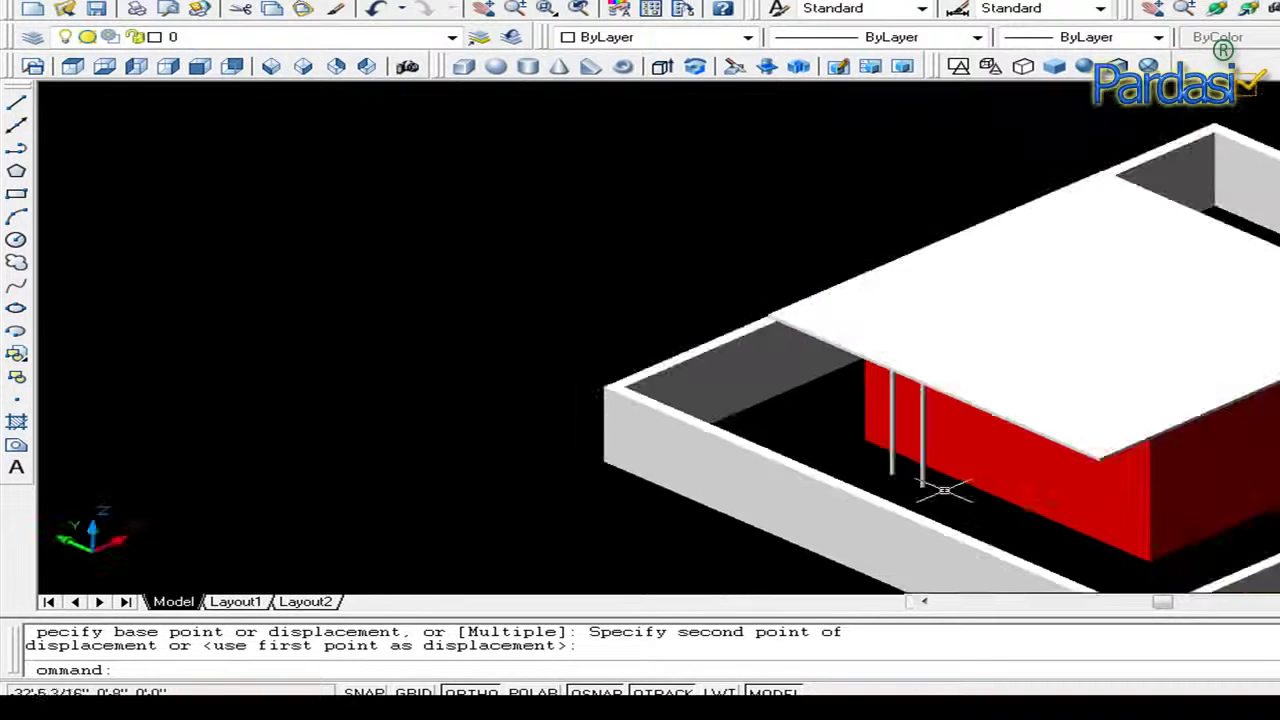
pyautogui.scroll(3, 934, 462)
pyautogui.scroll(2, 934, 456)
pyautogui.press('Escape')
pyautogui.scroll(-4, 934, 456)
pyautogui.write('cp')
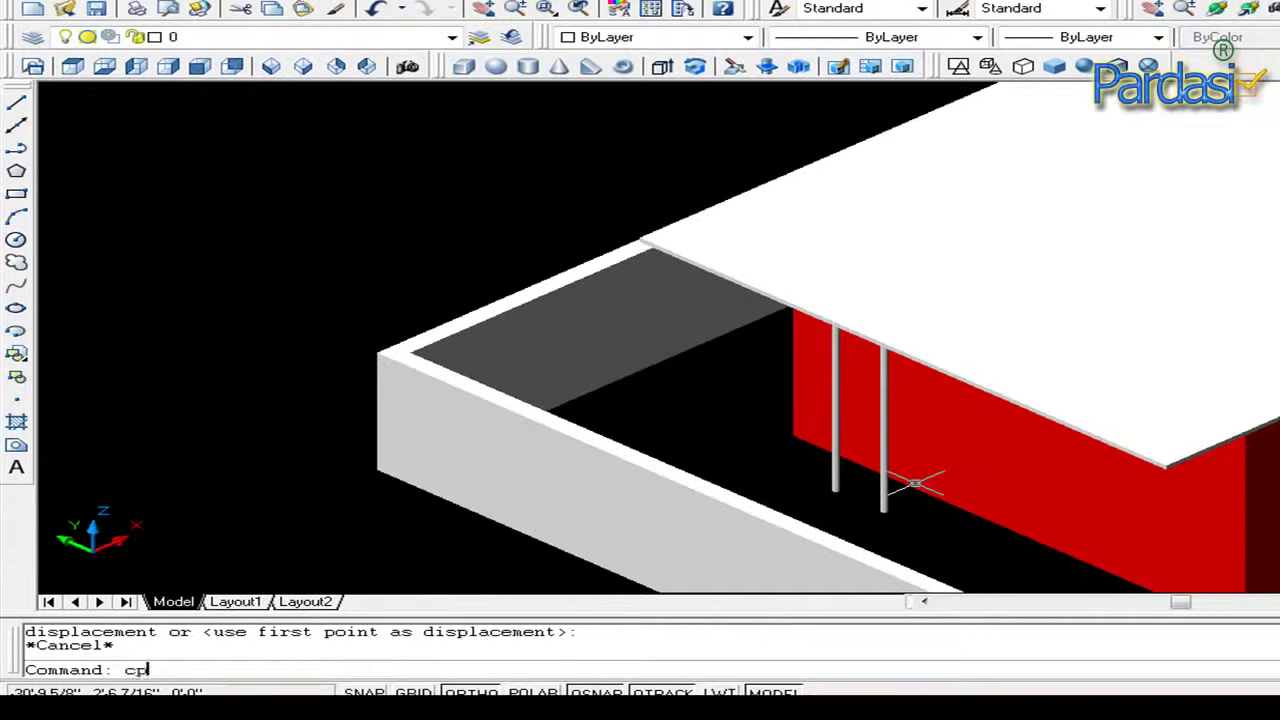
# Copy a column further along the red wall as a third column.
pyautogui.press('Return')
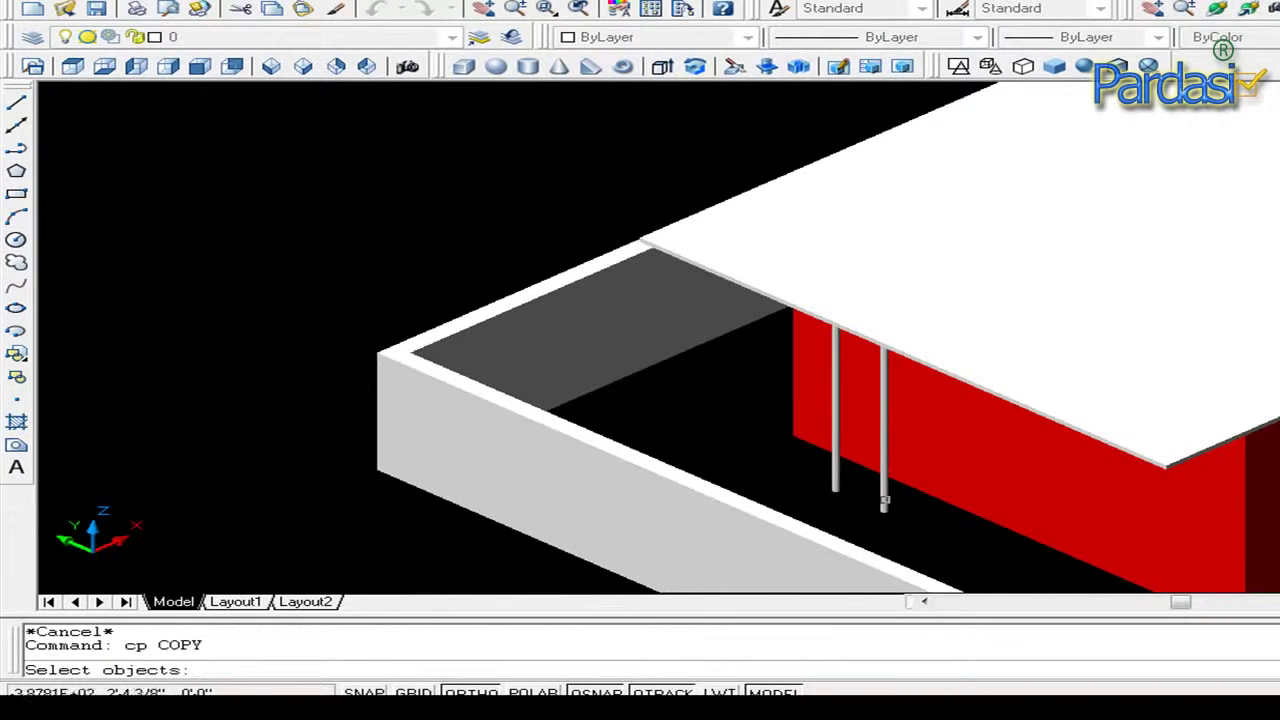
pyautogui.click(884, 502)
pyautogui.press('Return')
pyautogui.click(886, 510)
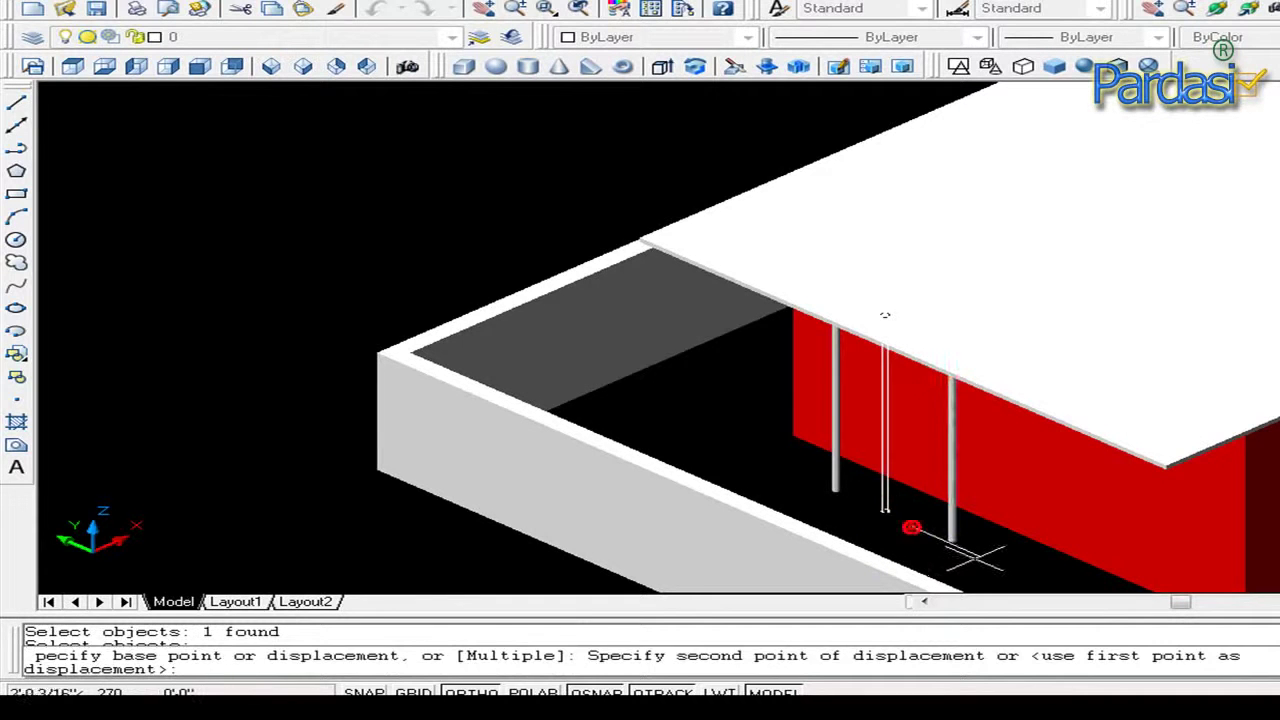
pyautogui.click(975, 557)
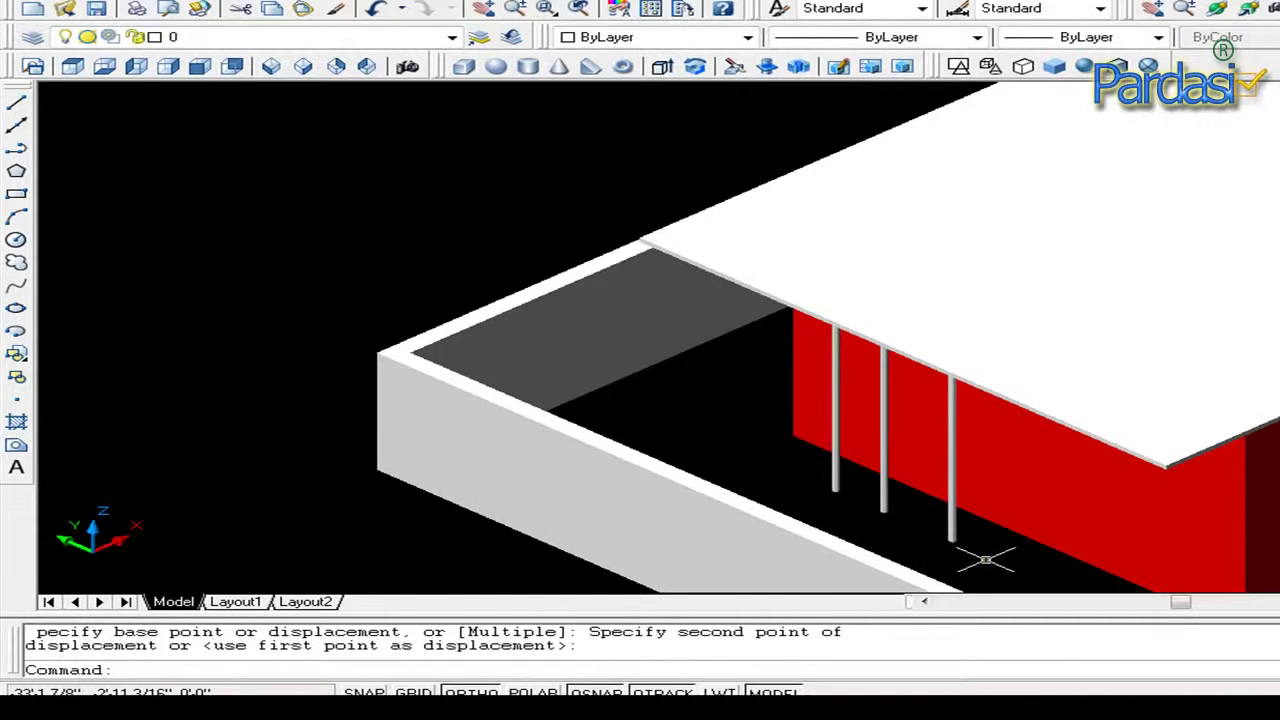
pyautogui.write('co')
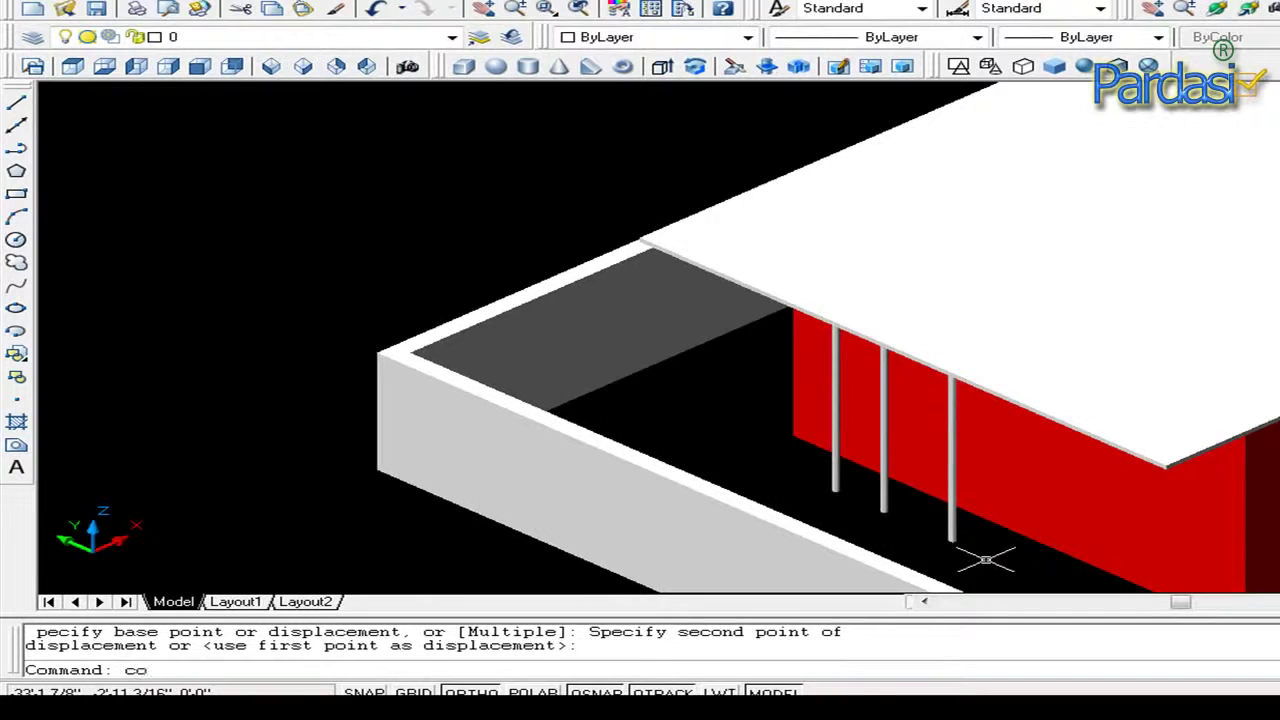
# Copy another column to the far end of the red wall.
pyautogui.press('Return')
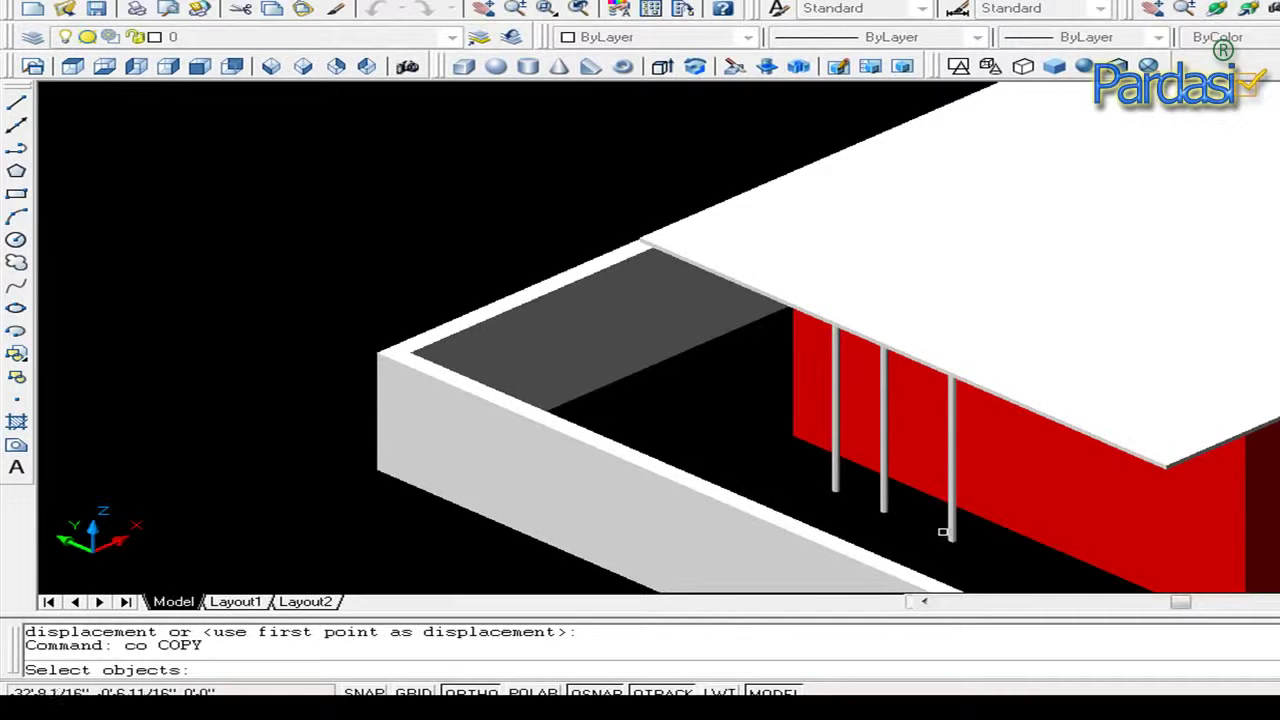
pyautogui.click(942, 532)
pyautogui.press('Return')
pyautogui.click(950, 535)
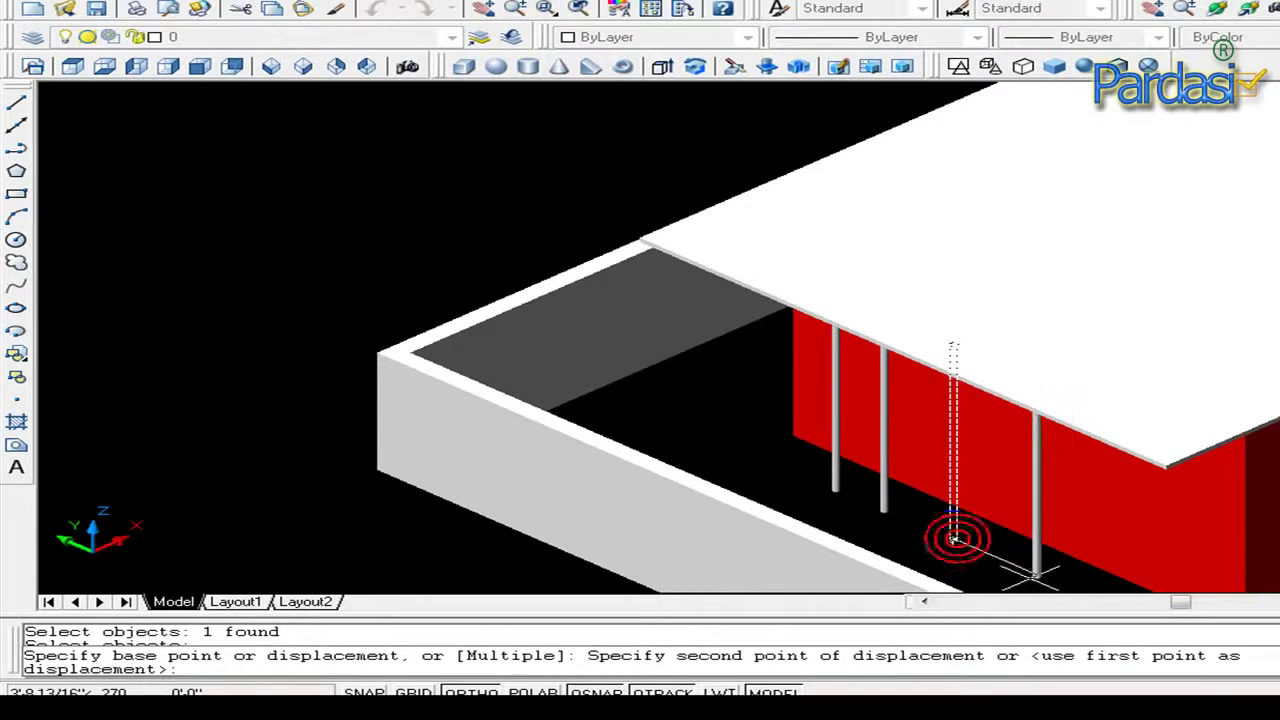
pyautogui.click(1033, 575)
pyautogui.scroll(-5, 1029, 580)
pyautogui.scroll(5, 1183, 522)
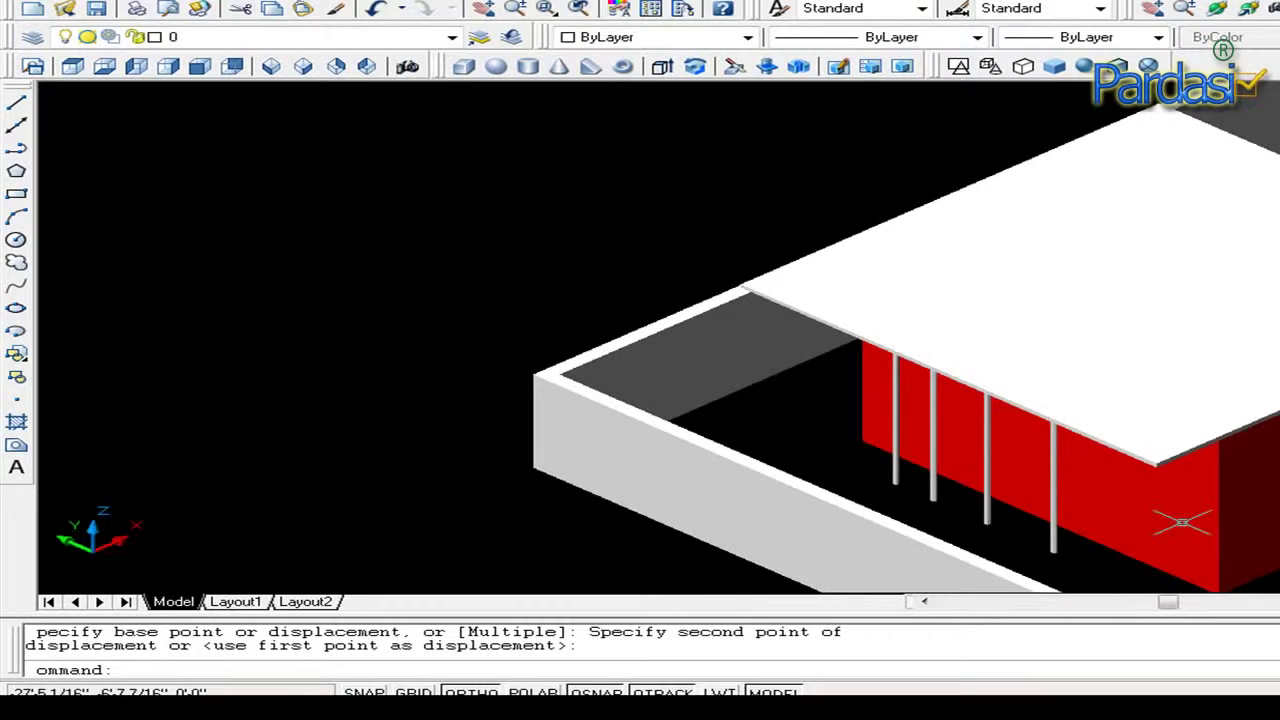
pyautogui.press('Escape')
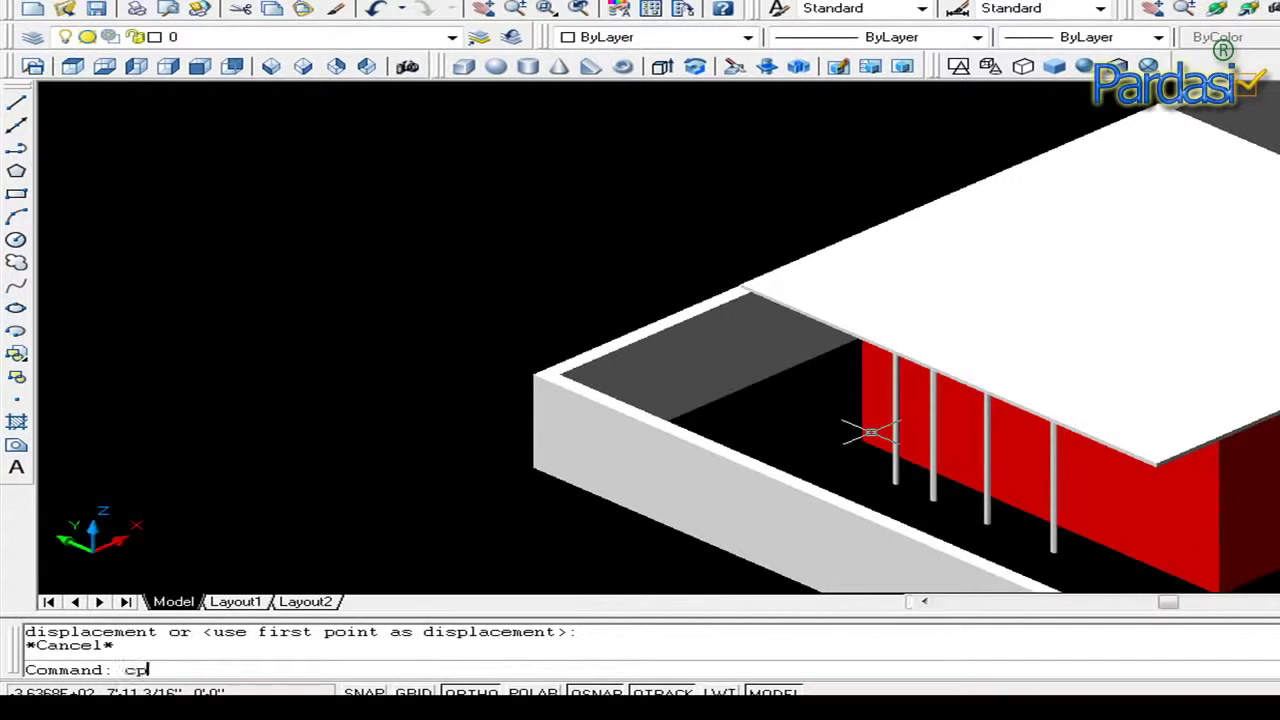
# Copy a column to the roof slab's front corner.
pyautogui.write('p')
pyautogui.press('Return')
pyautogui.click(893, 456)
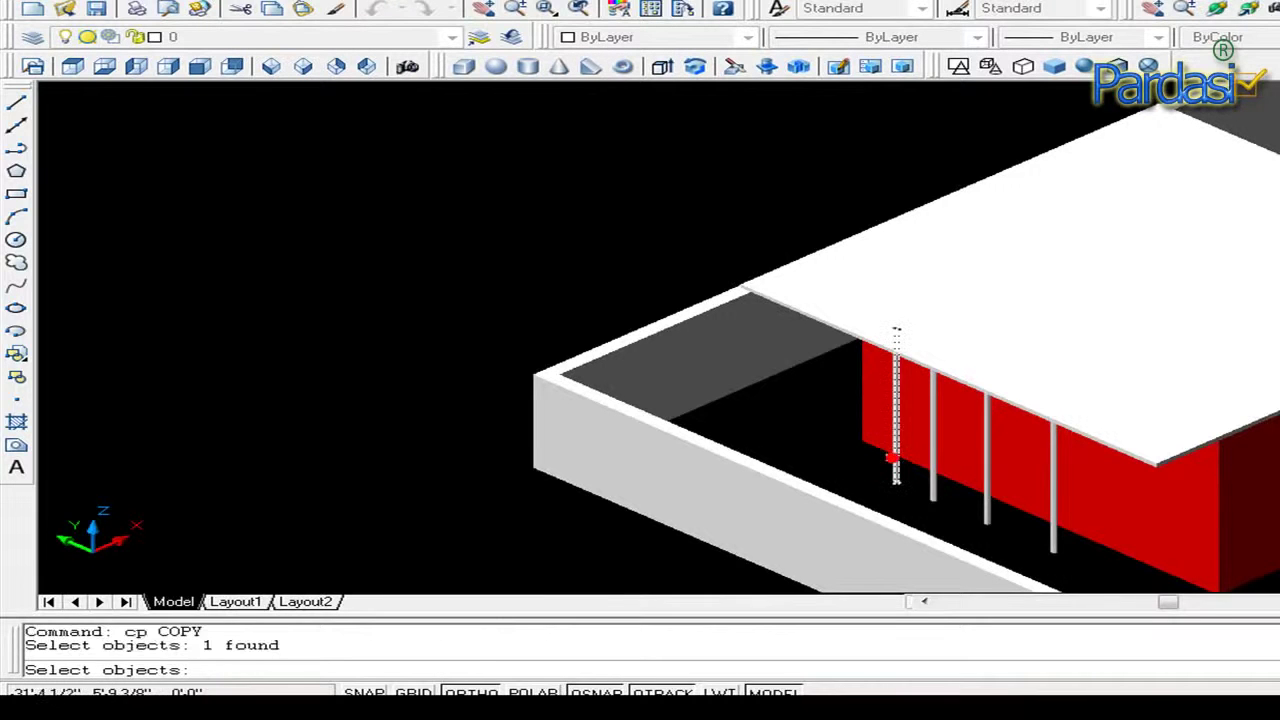
pyautogui.press('Return')
pyautogui.click(880, 450)
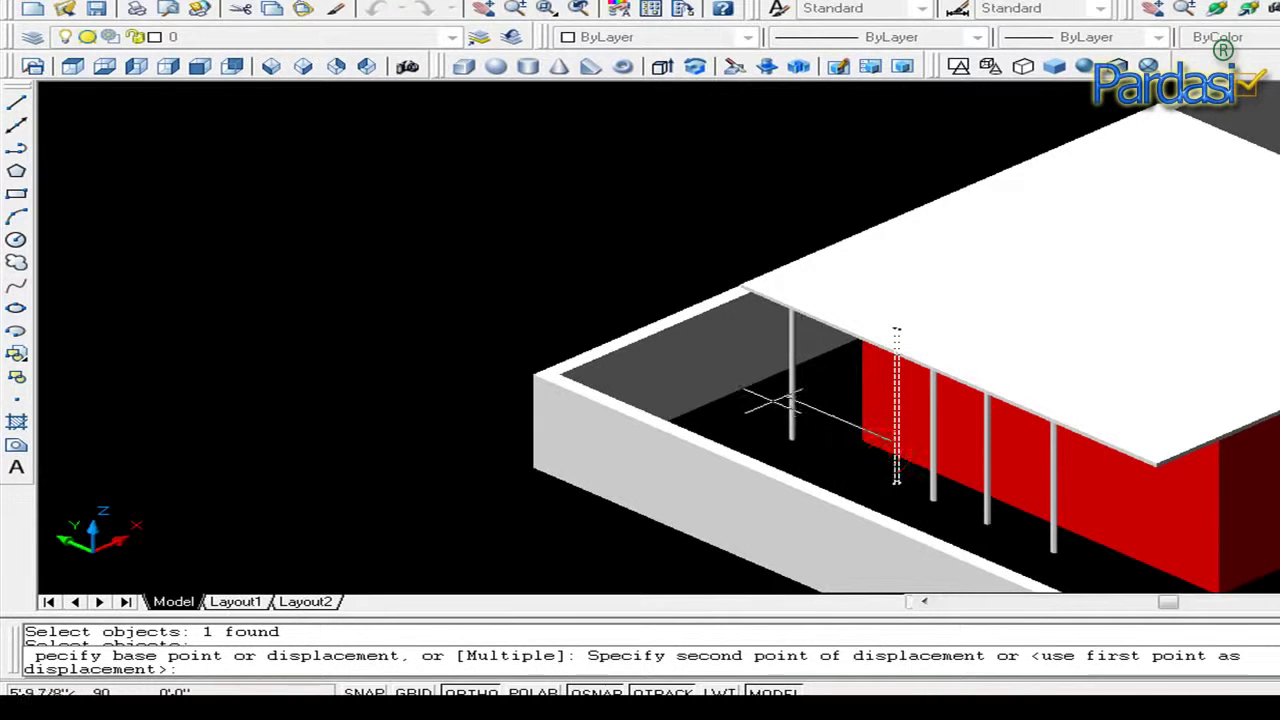
pyautogui.click(788, 402)
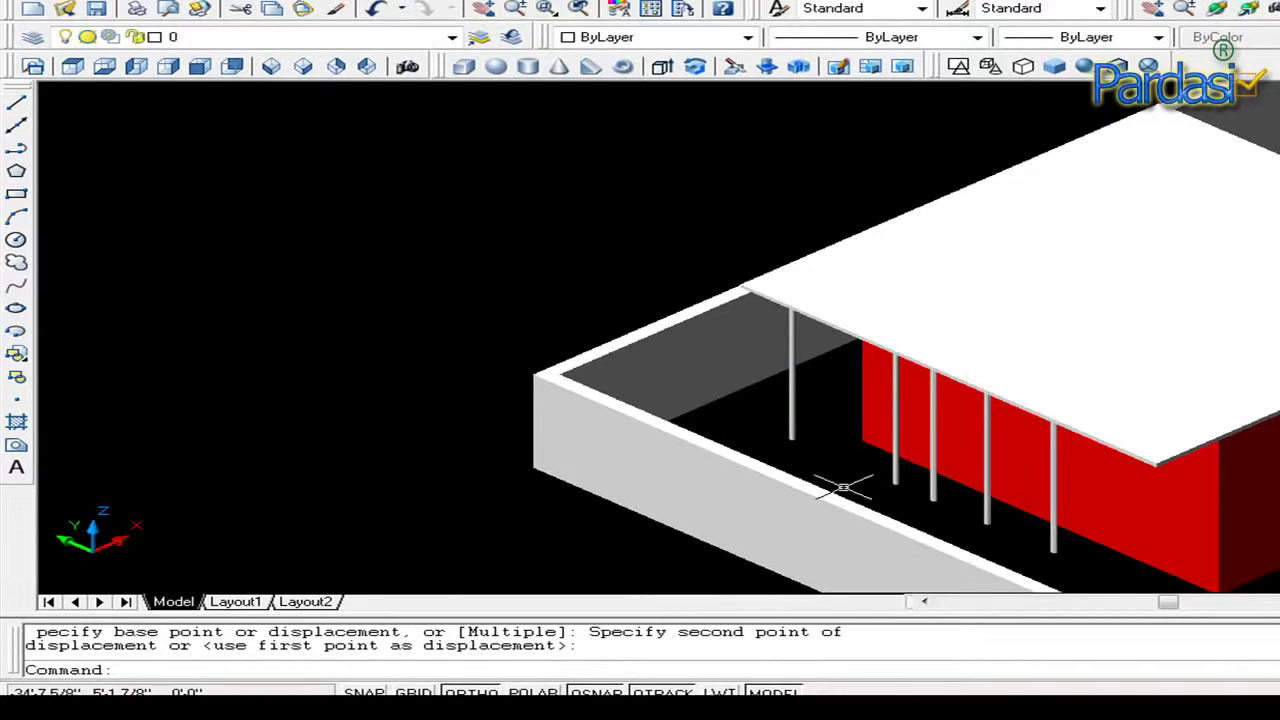
pyautogui.scroll(-2, 843, 487)
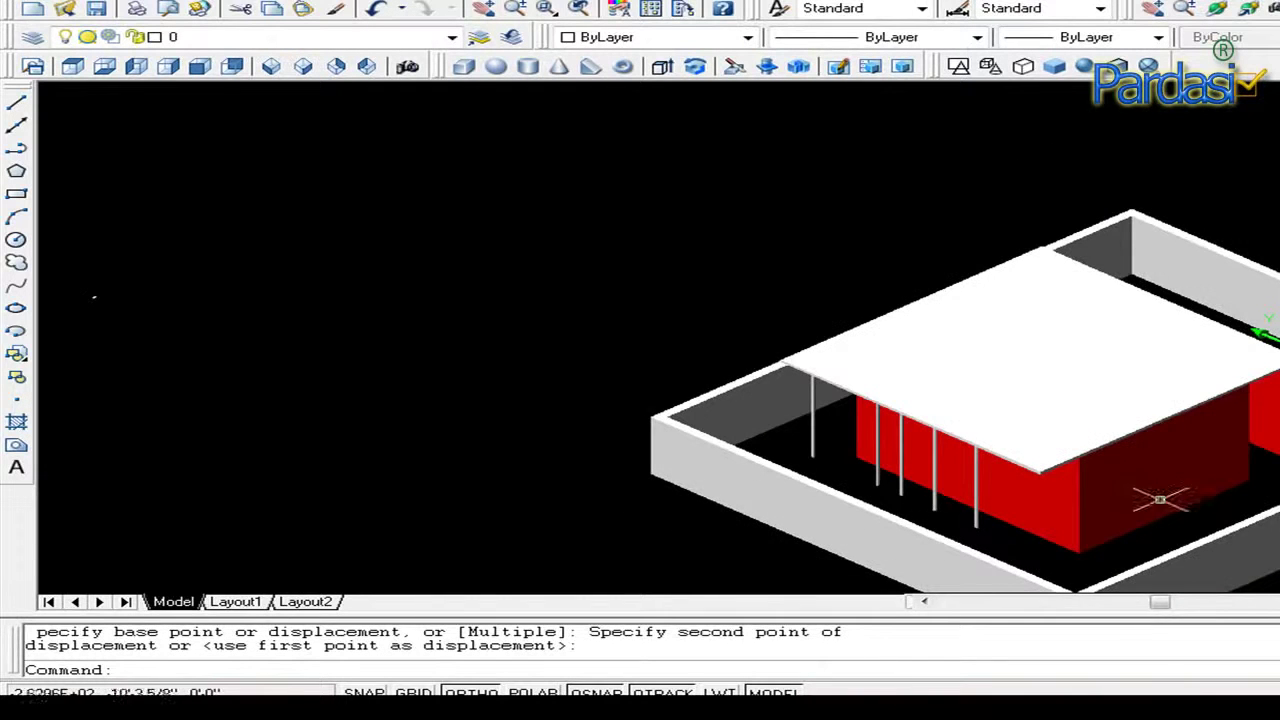
pyautogui.scroll(2, 1160, 500)
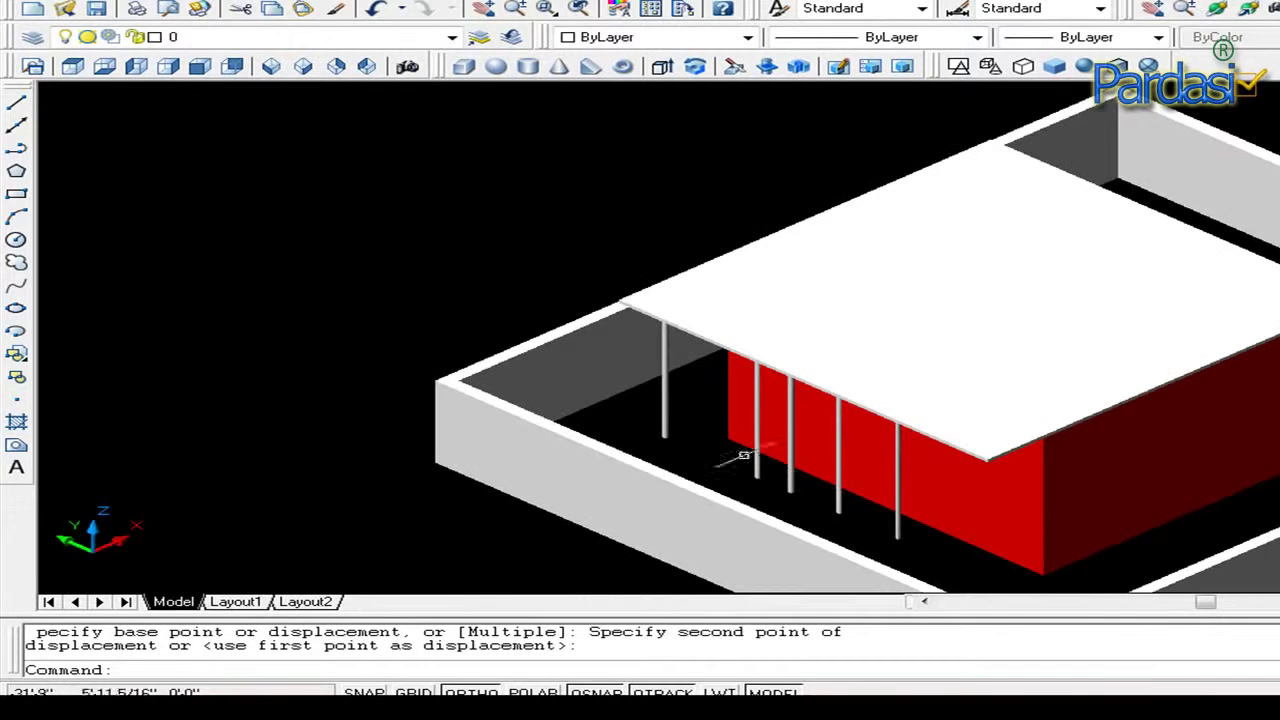
pyautogui.click(665, 425)
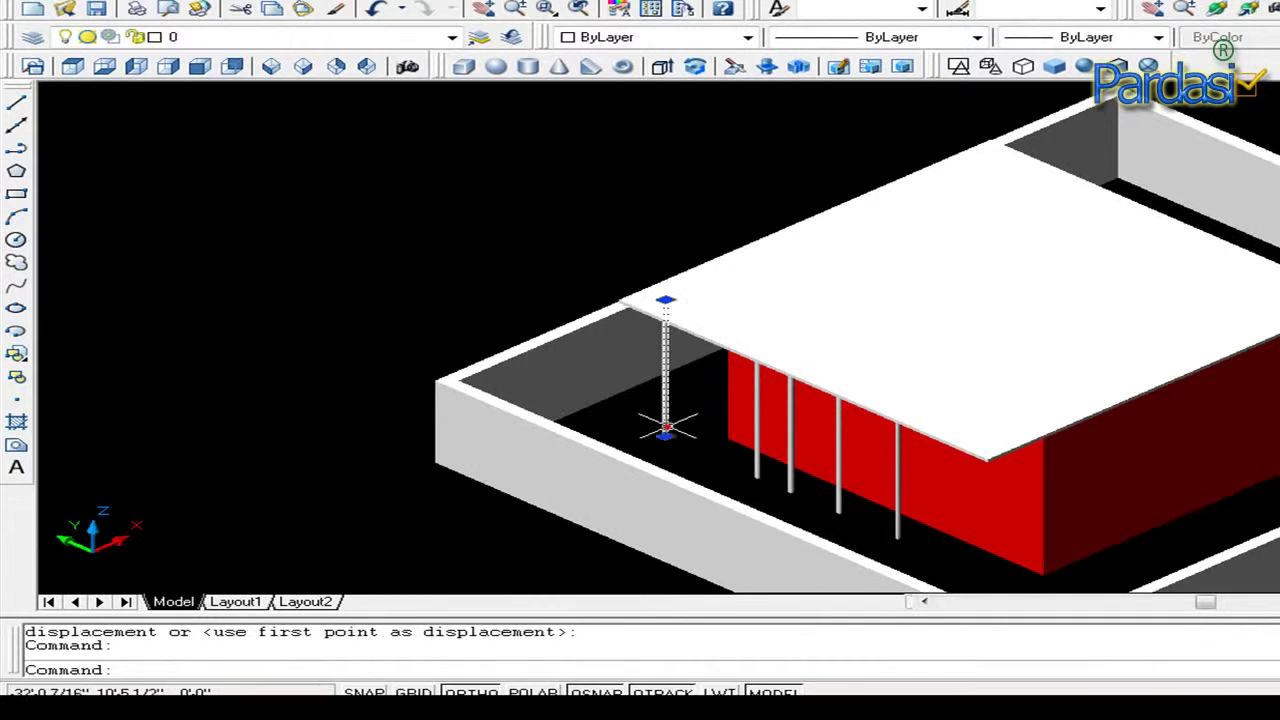
# Set the leftmost and second columns to Yellow in the Color Control list.
pyautogui.click(745, 37)
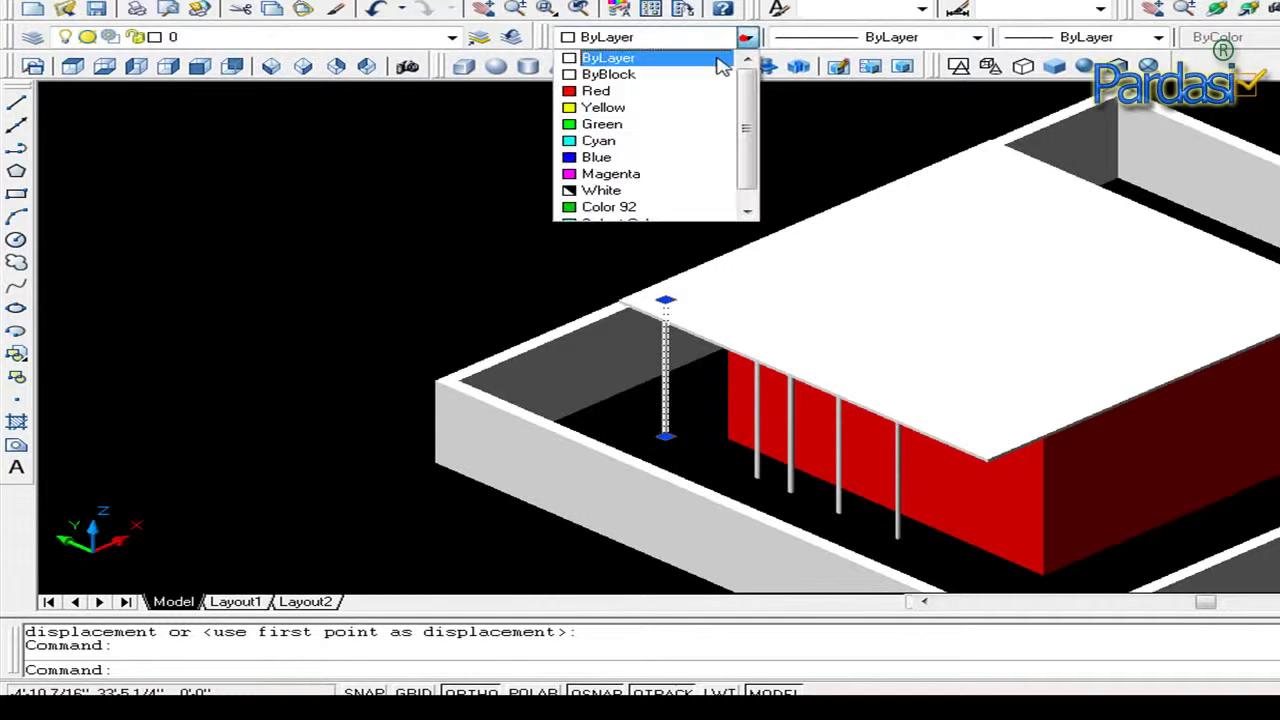
pyautogui.click(617, 108)
pyautogui.press('Escape')
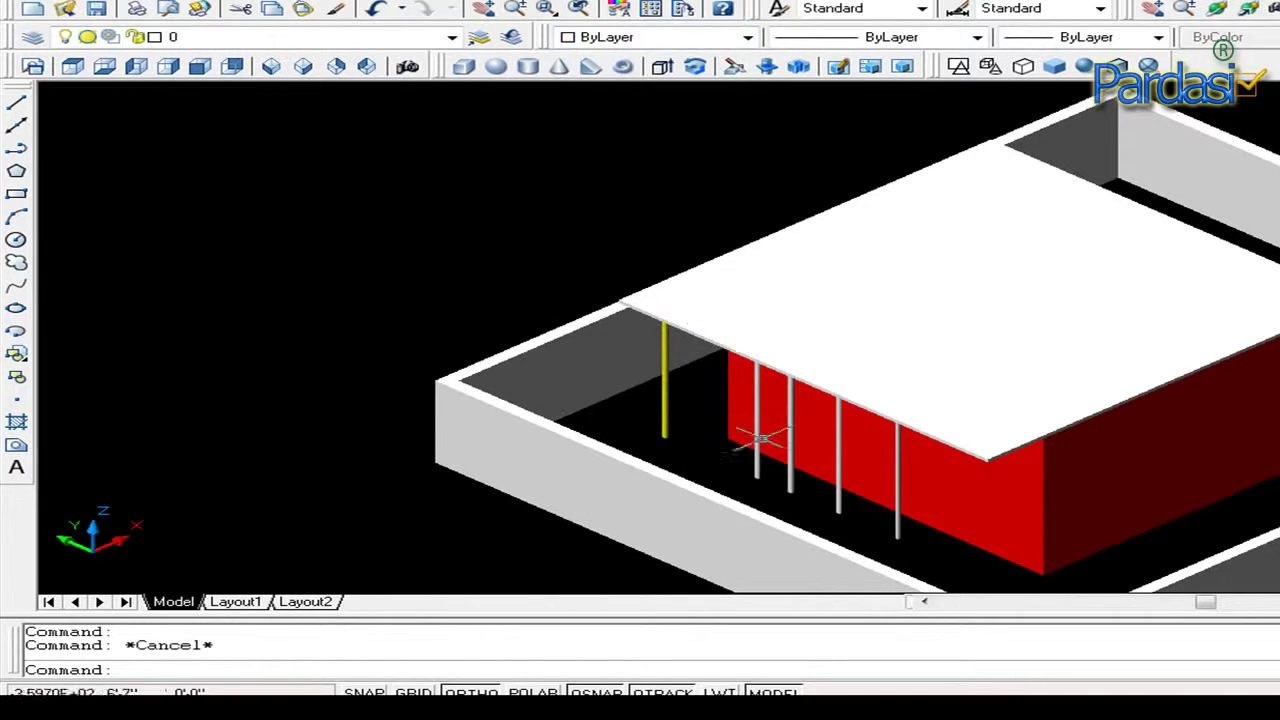
pyautogui.click(757, 436)
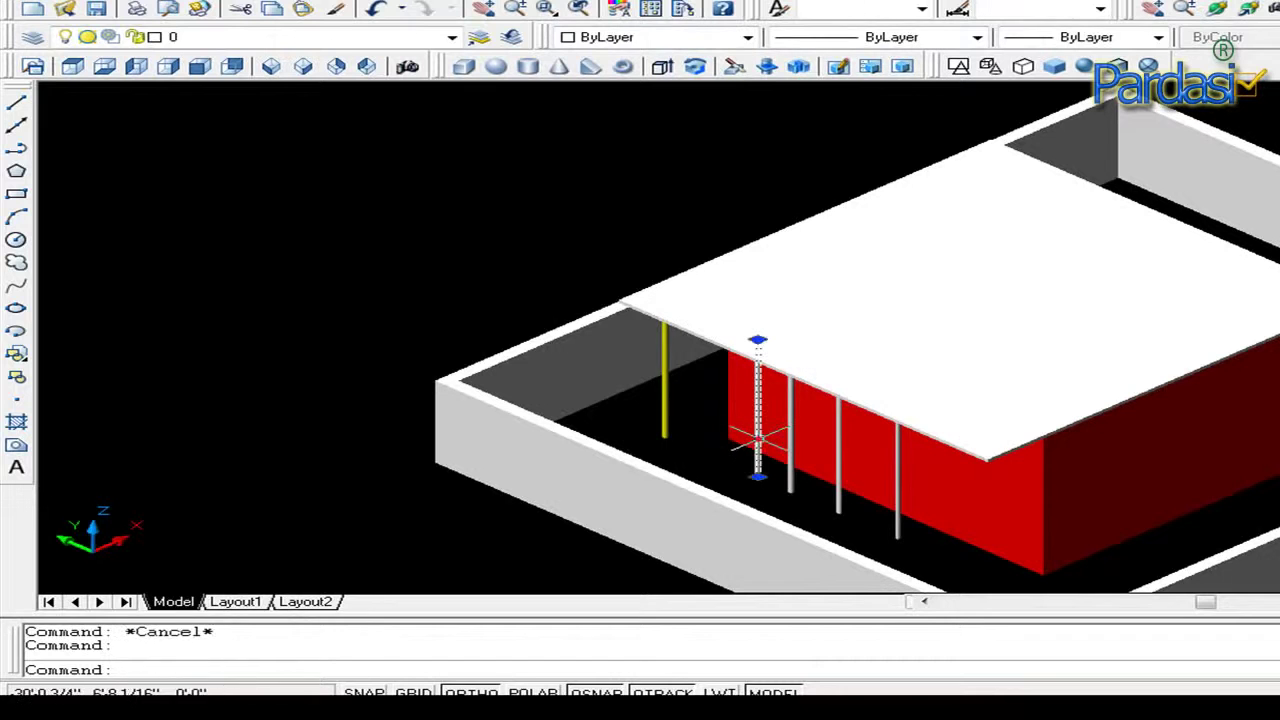
pyautogui.click(747, 37)
pyautogui.click(643, 108)
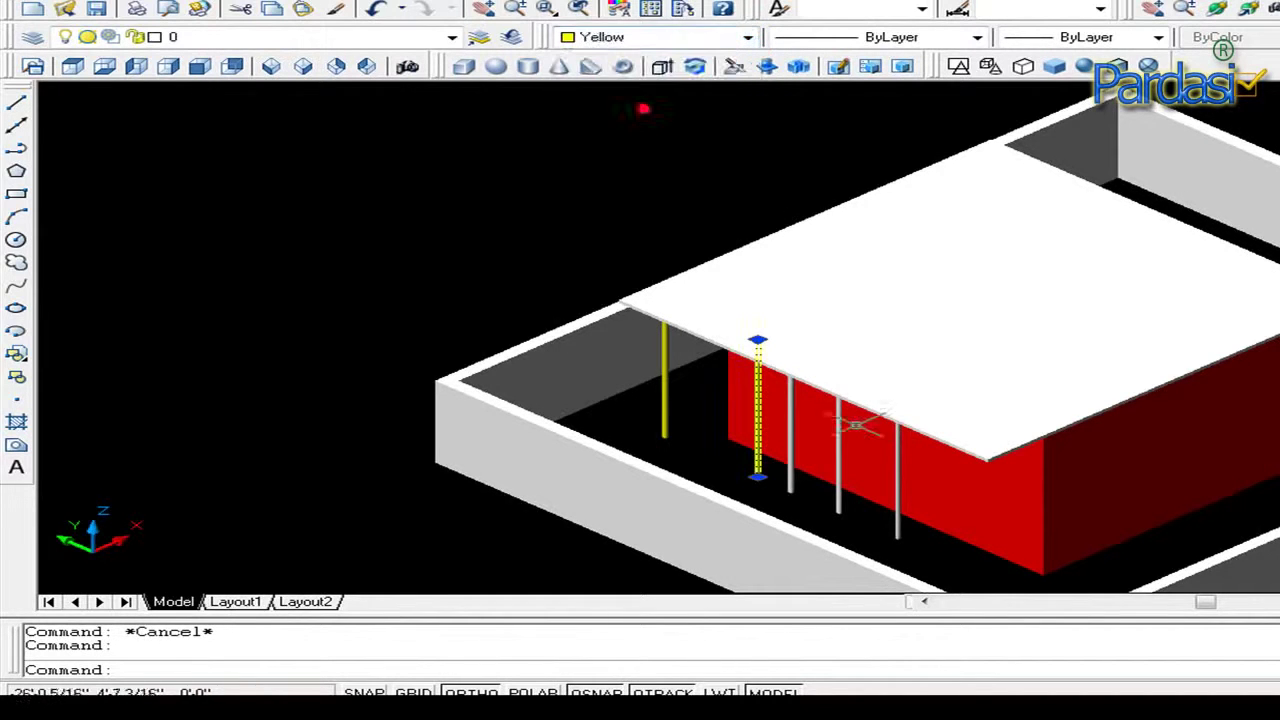
pyautogui.click(800, 465)
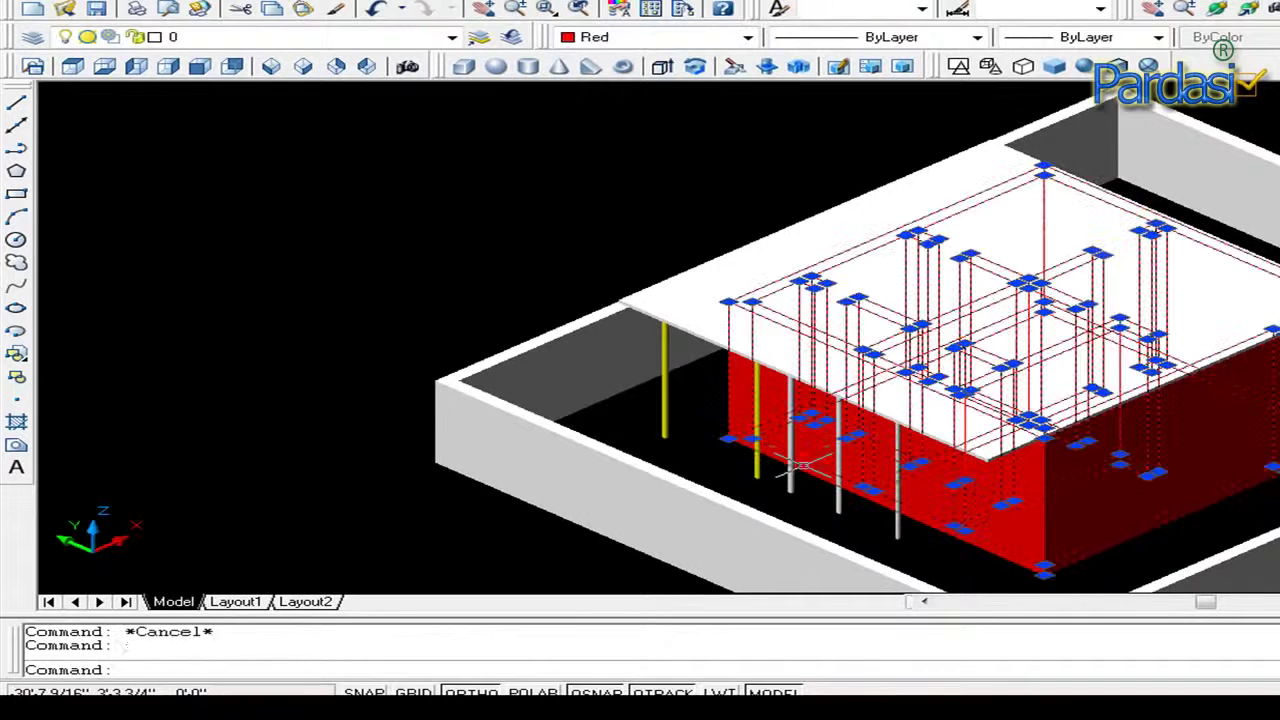
pyautogui.press('Escape')
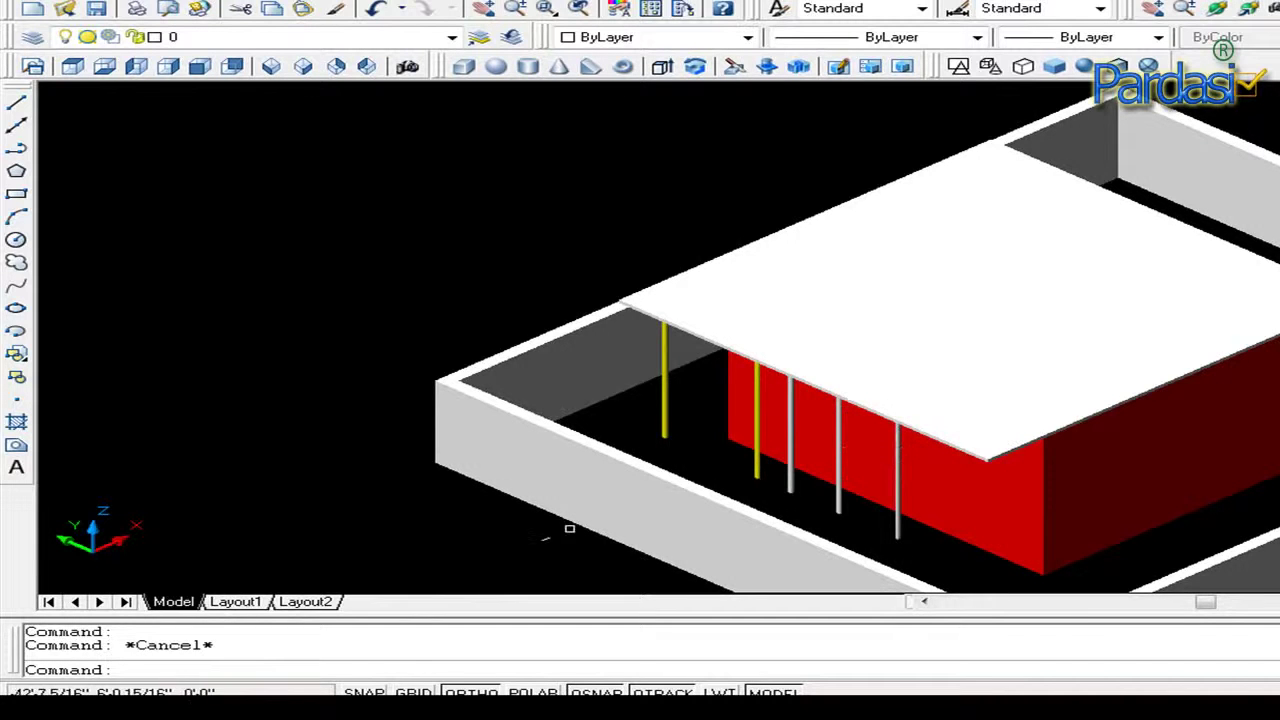
# Switch to Top view with 2D Wireframe to show the roof outline, red walls and columns.
pyautogui.scroll(3, 580, 515)
pyautogui.click(570, 372)
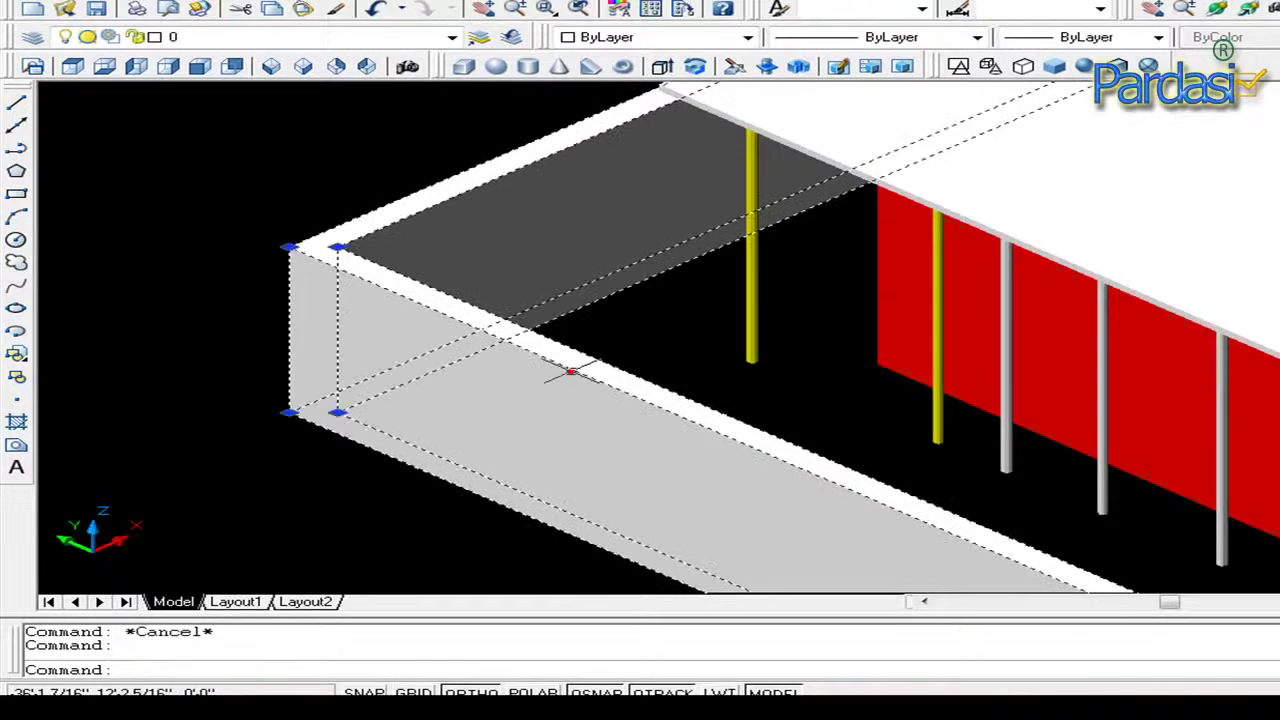
pyautogui.scroll(-3, 600, 390)
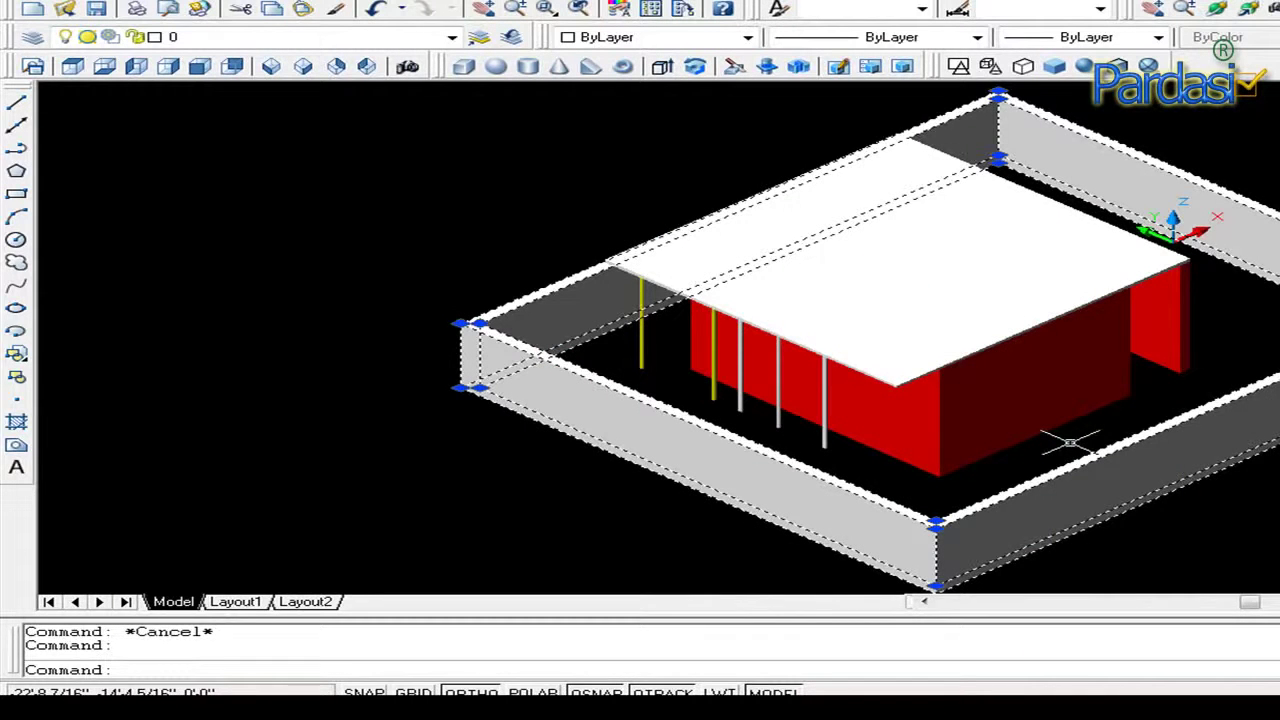
pyautogui.press('Escape')
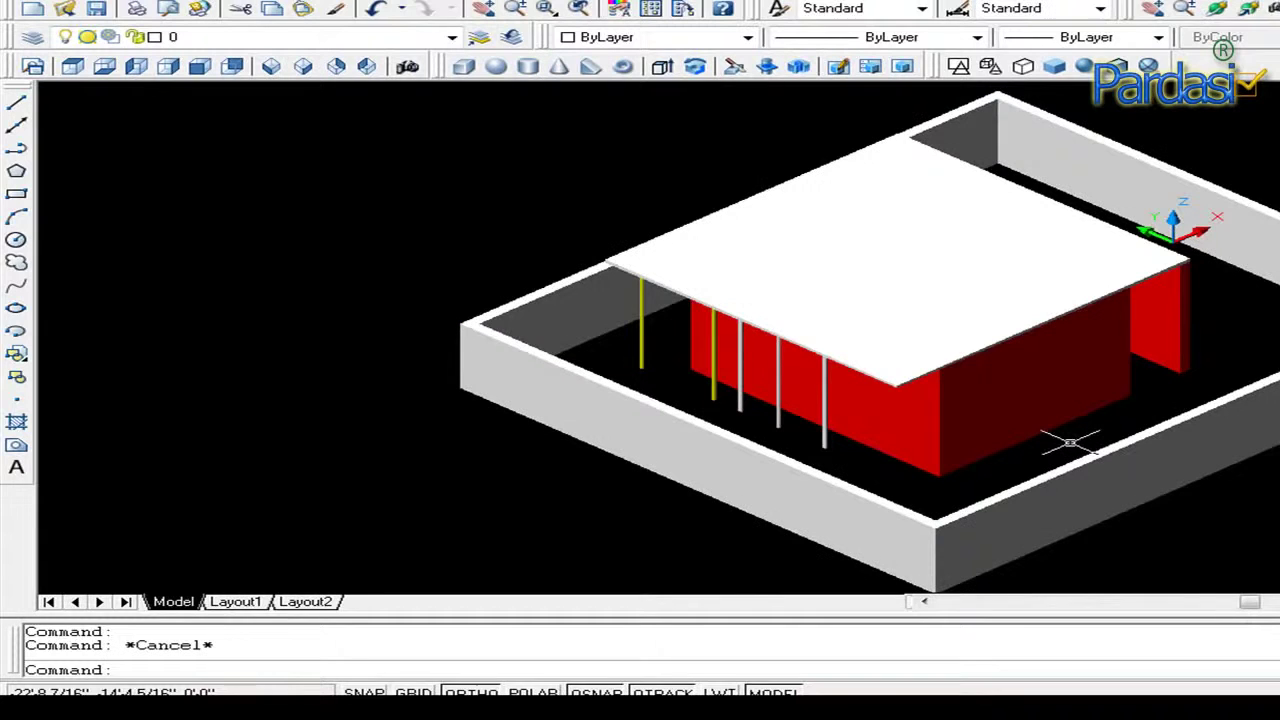
pyautogui.click(84, 68)
pyautogui.scroll(-1, 850, 250)
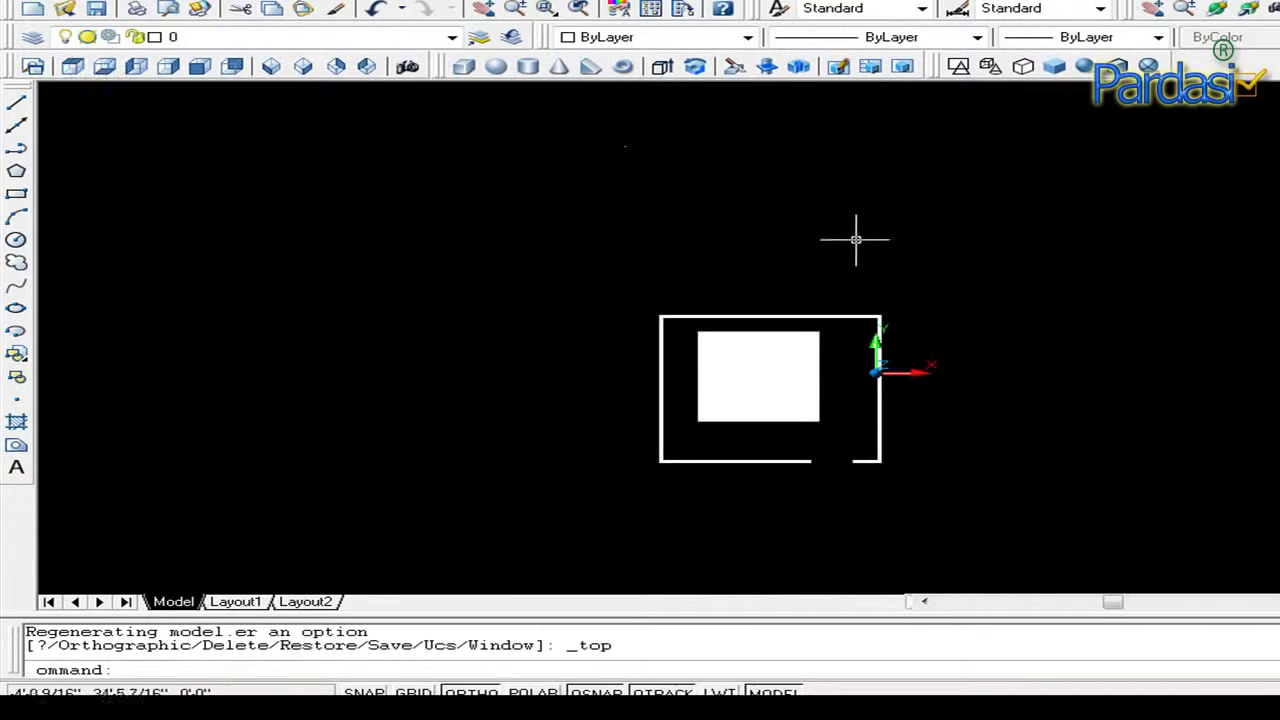
pyautogui.click(962, 70)
pyautogui.scroll(3, 800, 335)
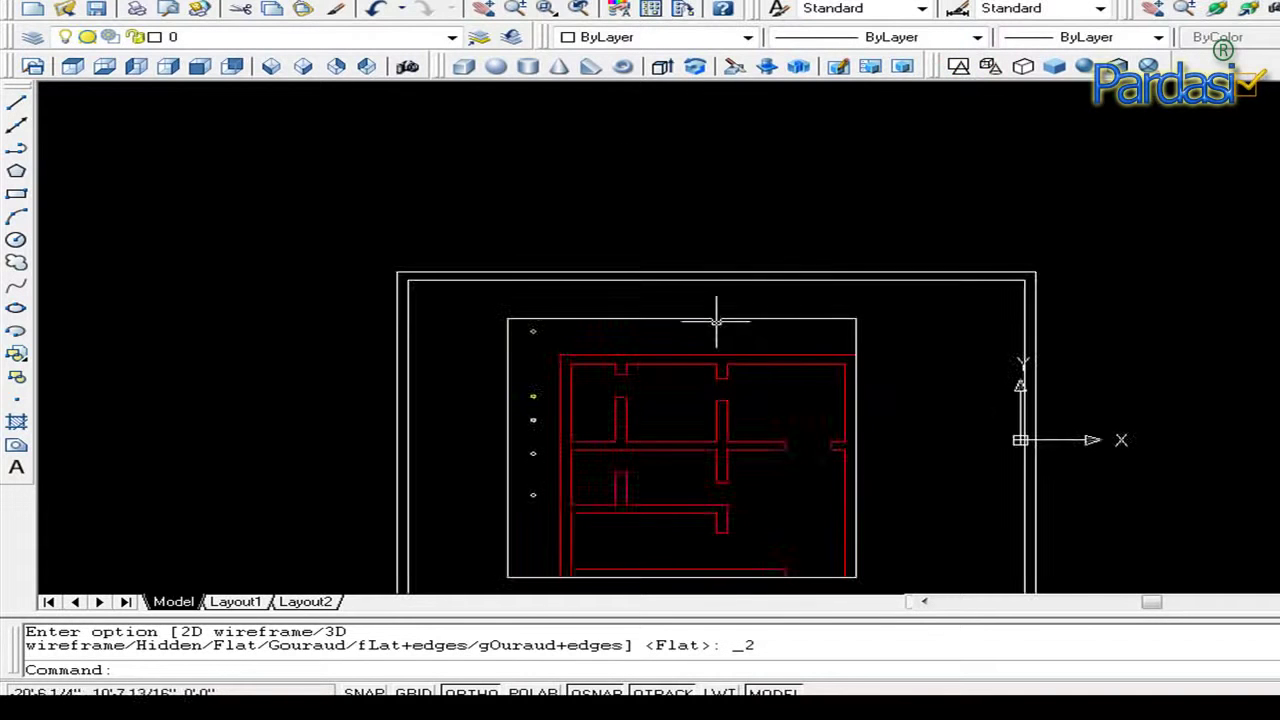
pyautogui.press('Escape')
pyautogui.press('Escape')
pyautogui.scroll(-1, 710, 276)
pyautogui.write('rec')
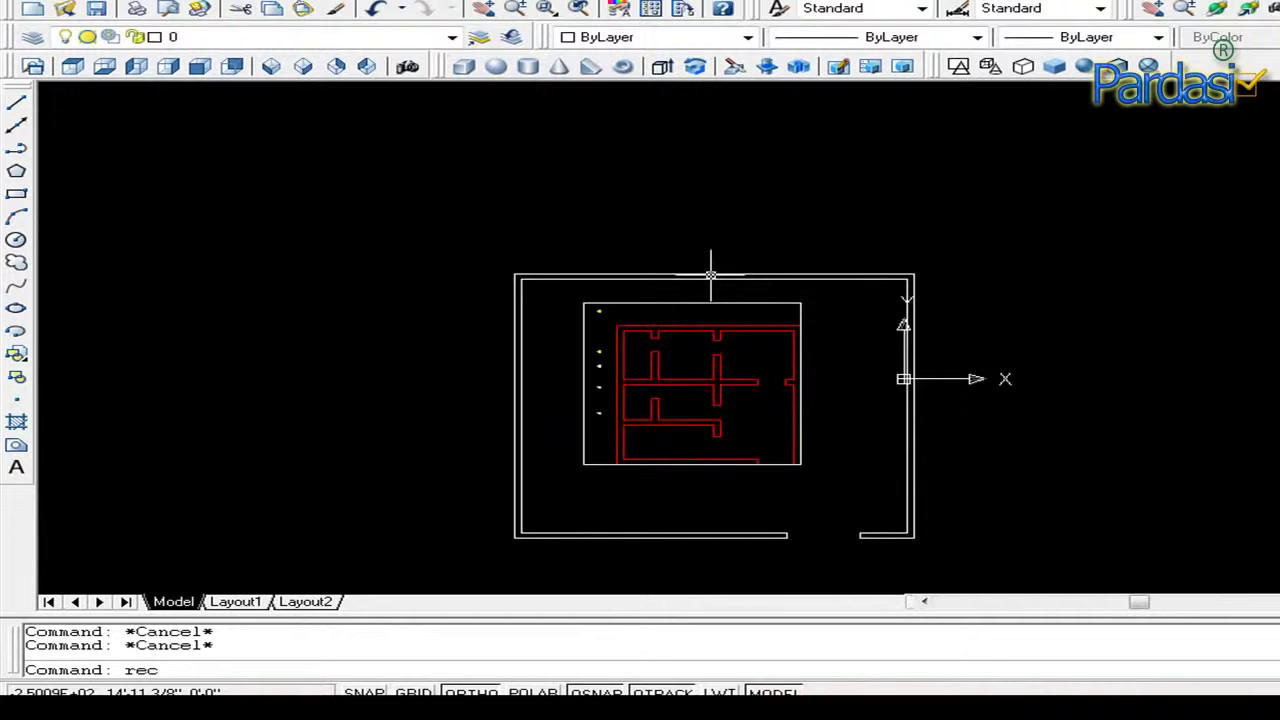
# Set the current drawing colour to green.
pyautogui.press('Return')
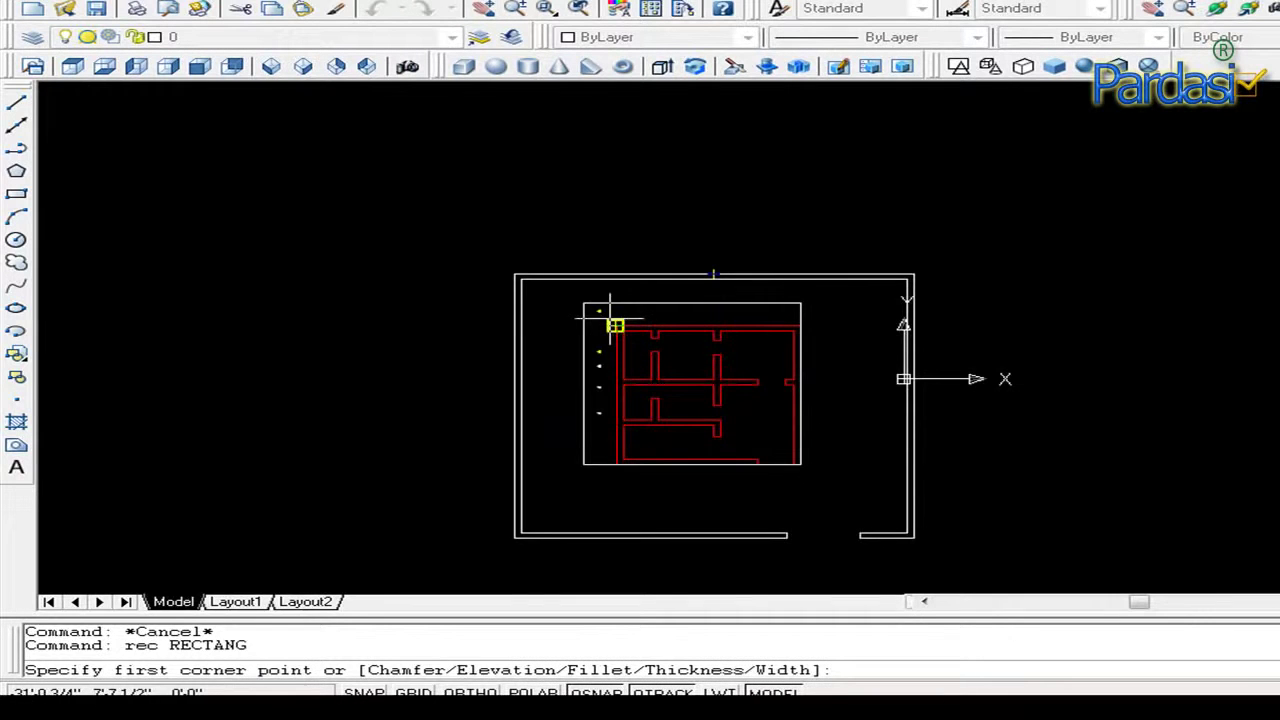
pyautogui.press('Escape')
pyautogui.click(745, 37)
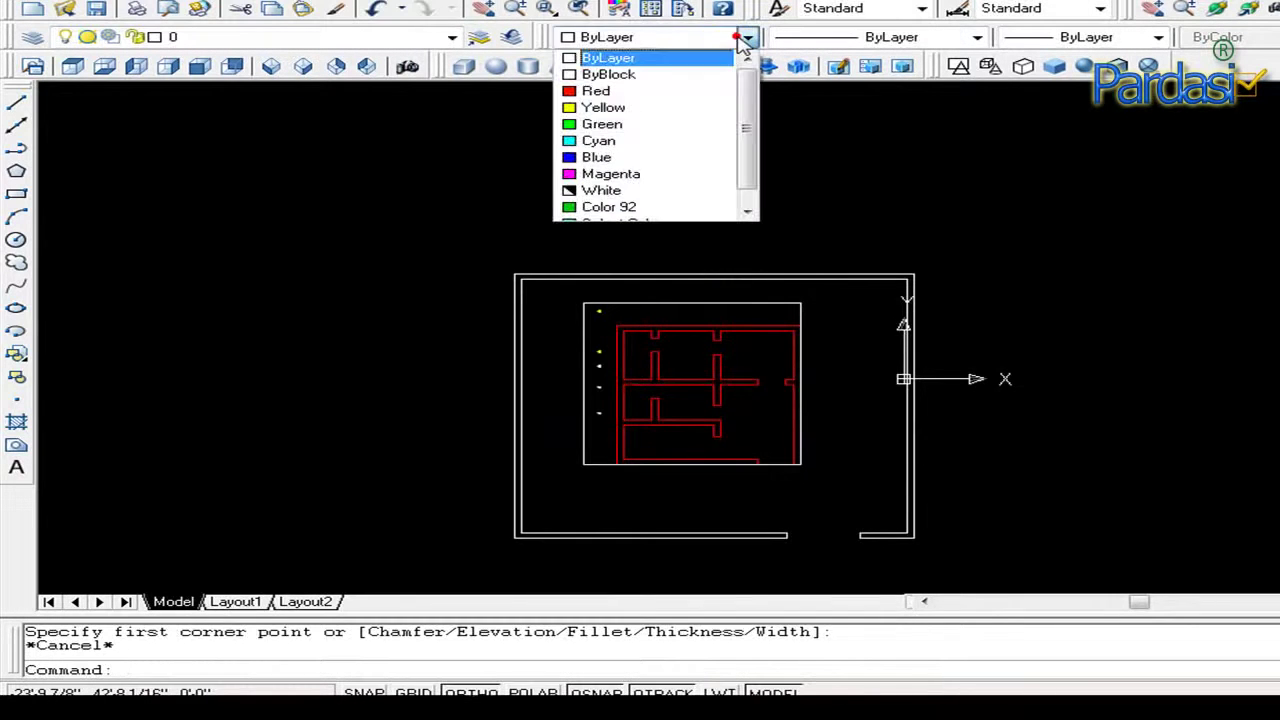
pyautogui.click(652, 124)
pyautogui.write('rec')
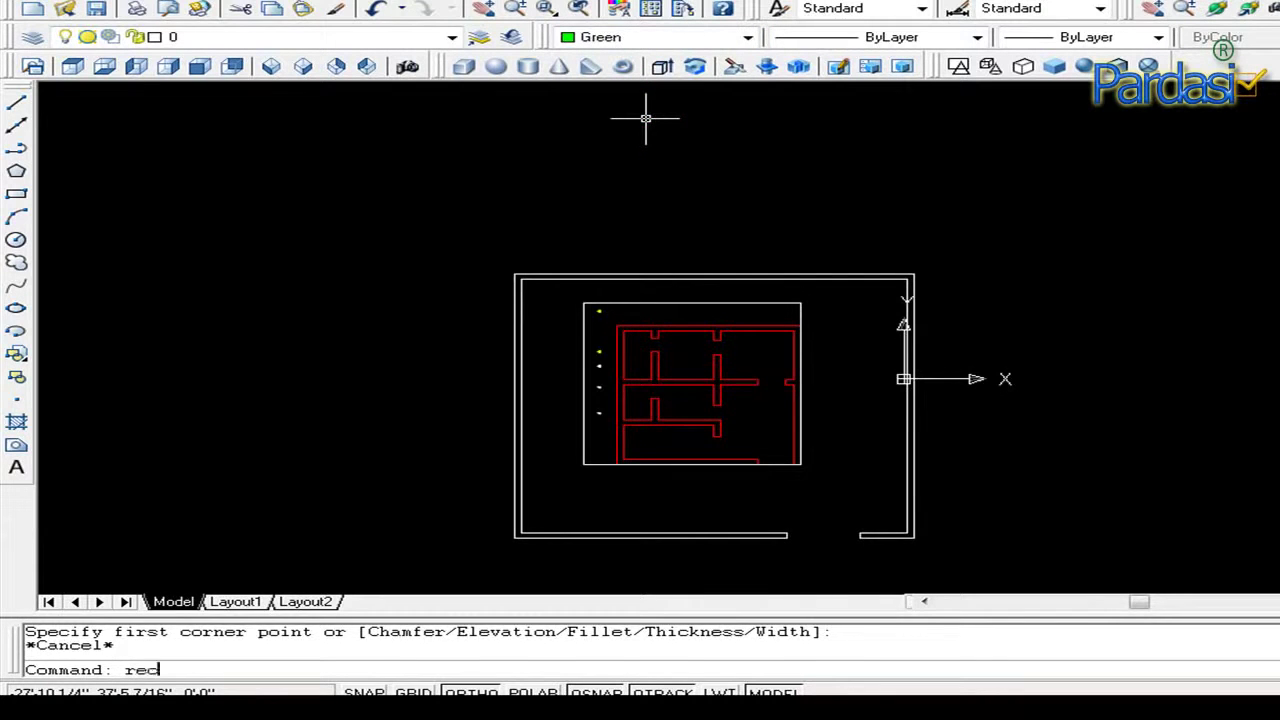
# Draw a rectangle from the plan outline's top-left corner to its bottom-right corner.
pyautogui.press('Return')
pyautogui.scroll(2, 586, 371)
pyautogui.scroll(2, 586, 345)
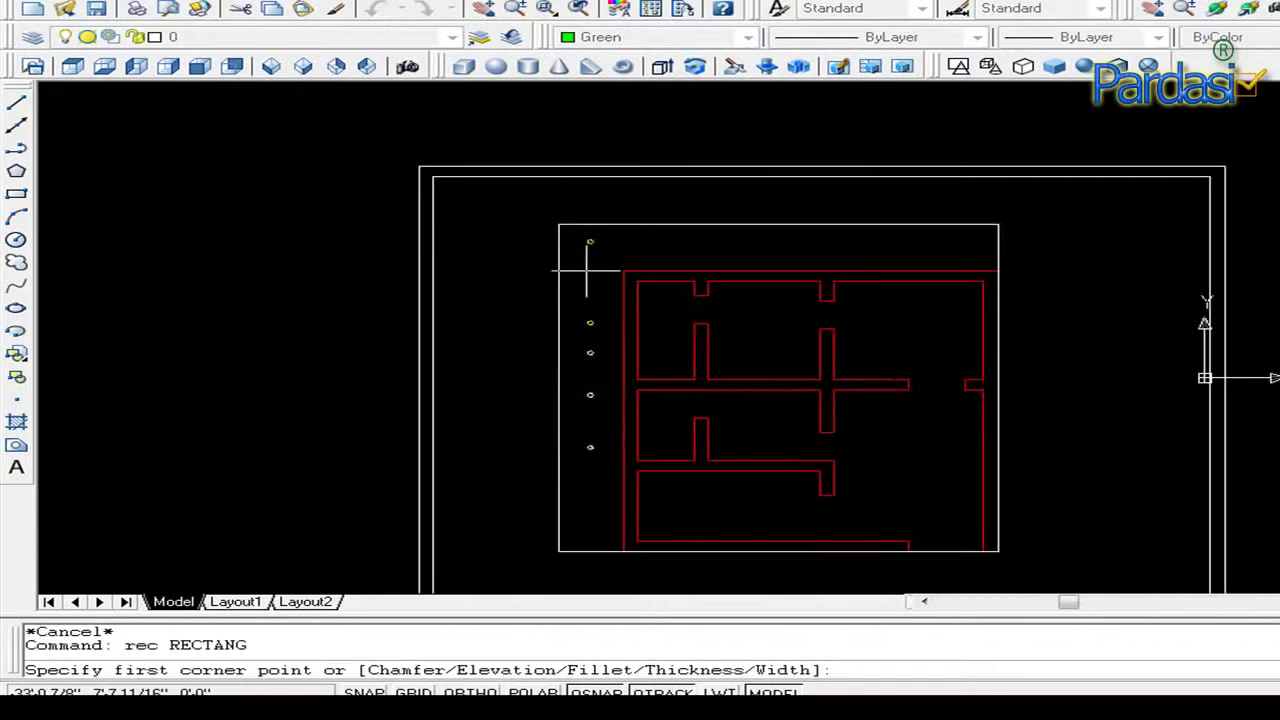
pyautogui.click(559, 225)
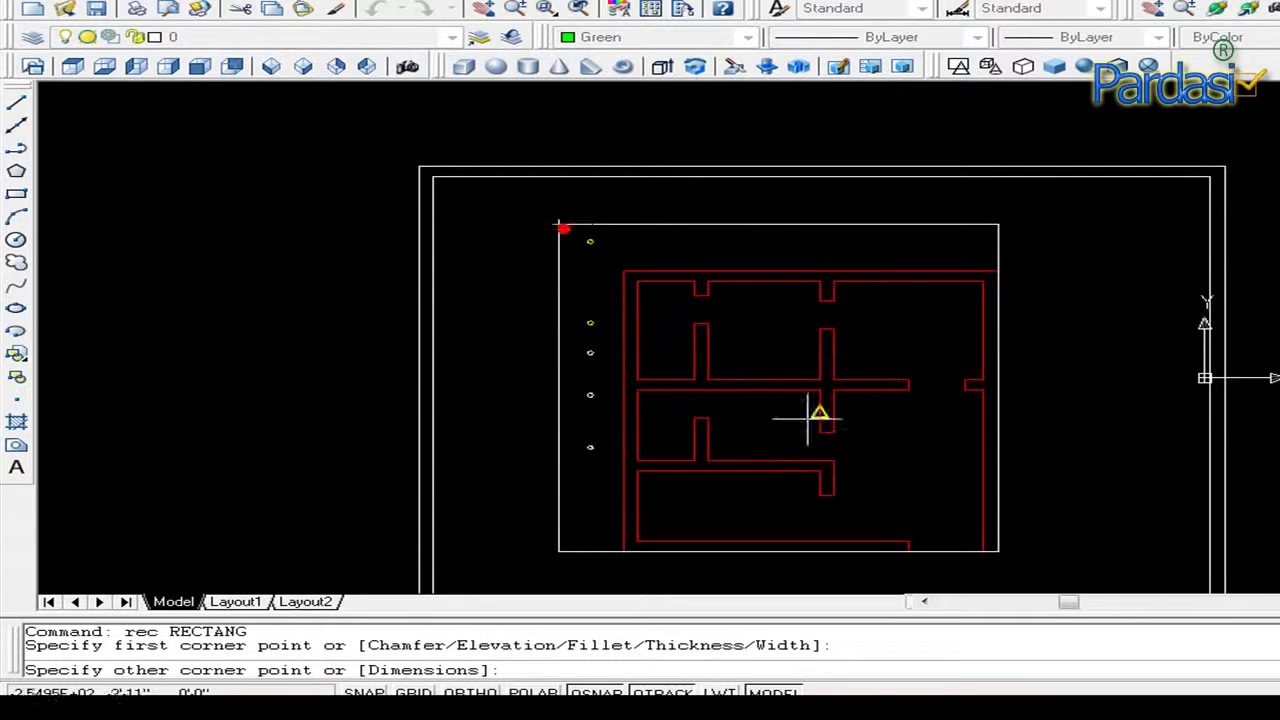
pyautogui.click(997, 551)
pyautogui.press('Escape')
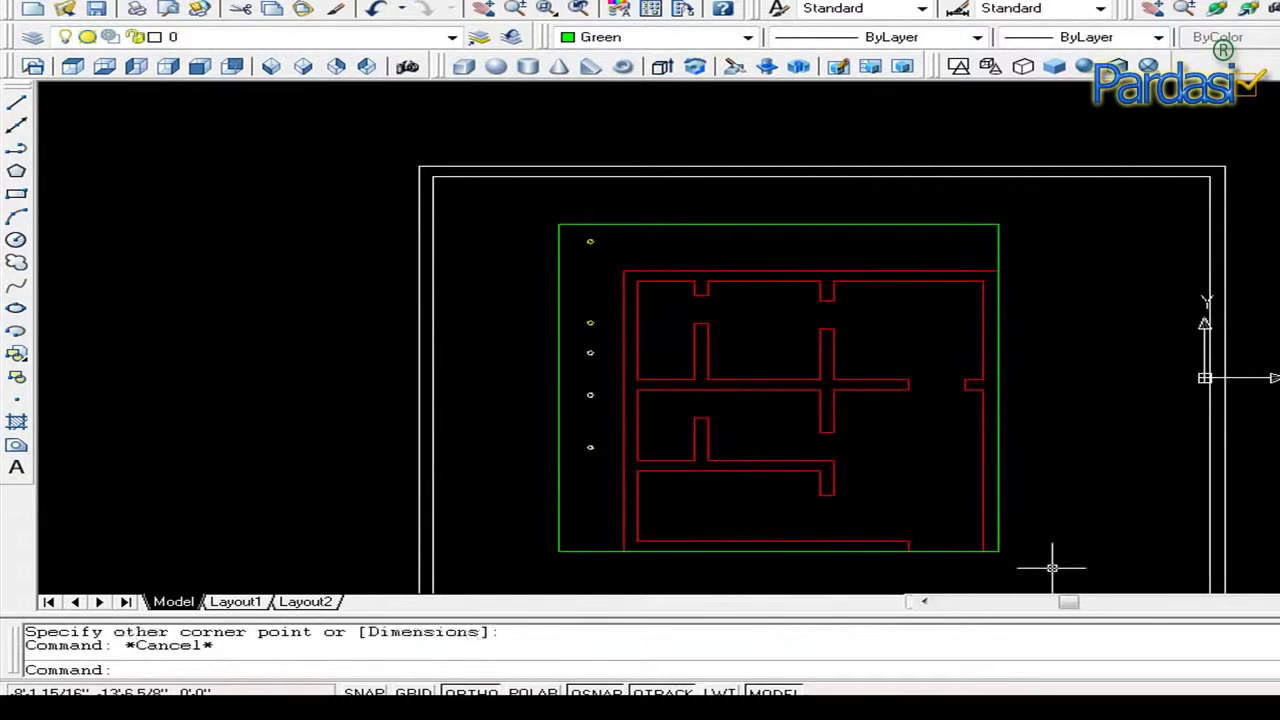
pyautogui.press('Escape')
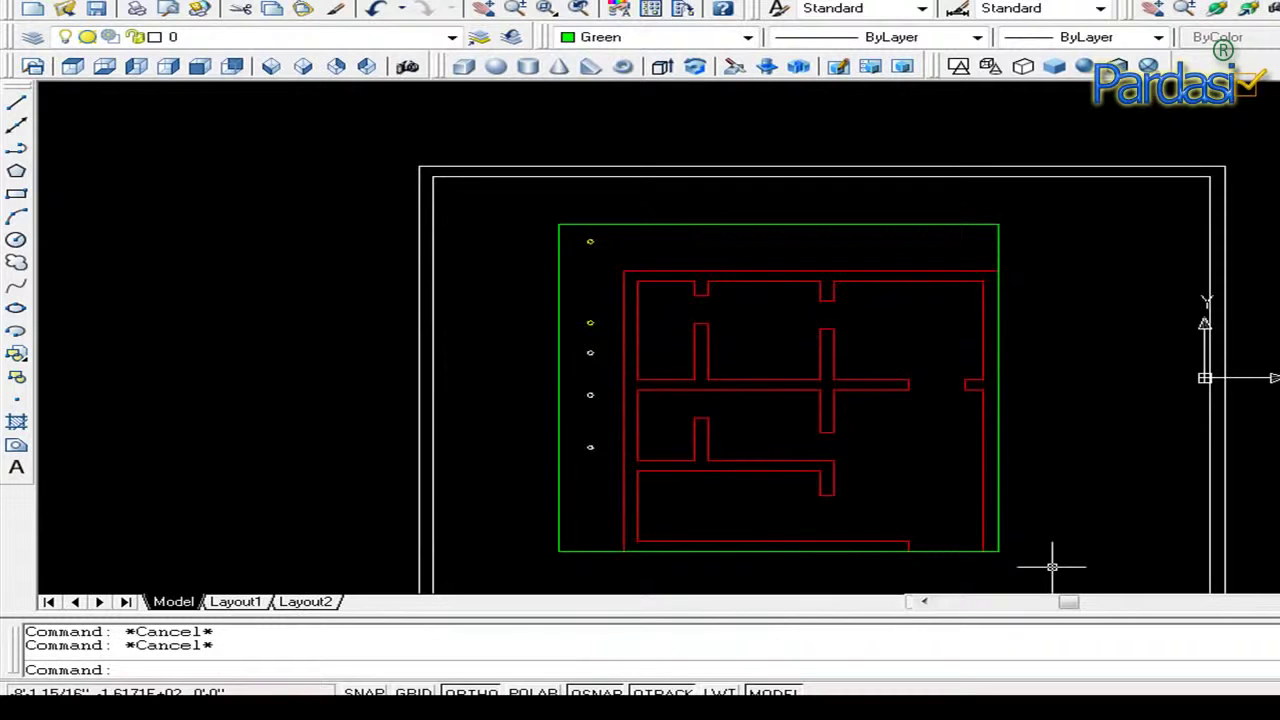
pyautogui.write('m')
# Move the green rectangle off the house plan to a spot right of the boundary wall.
pyautogui.press('Return')
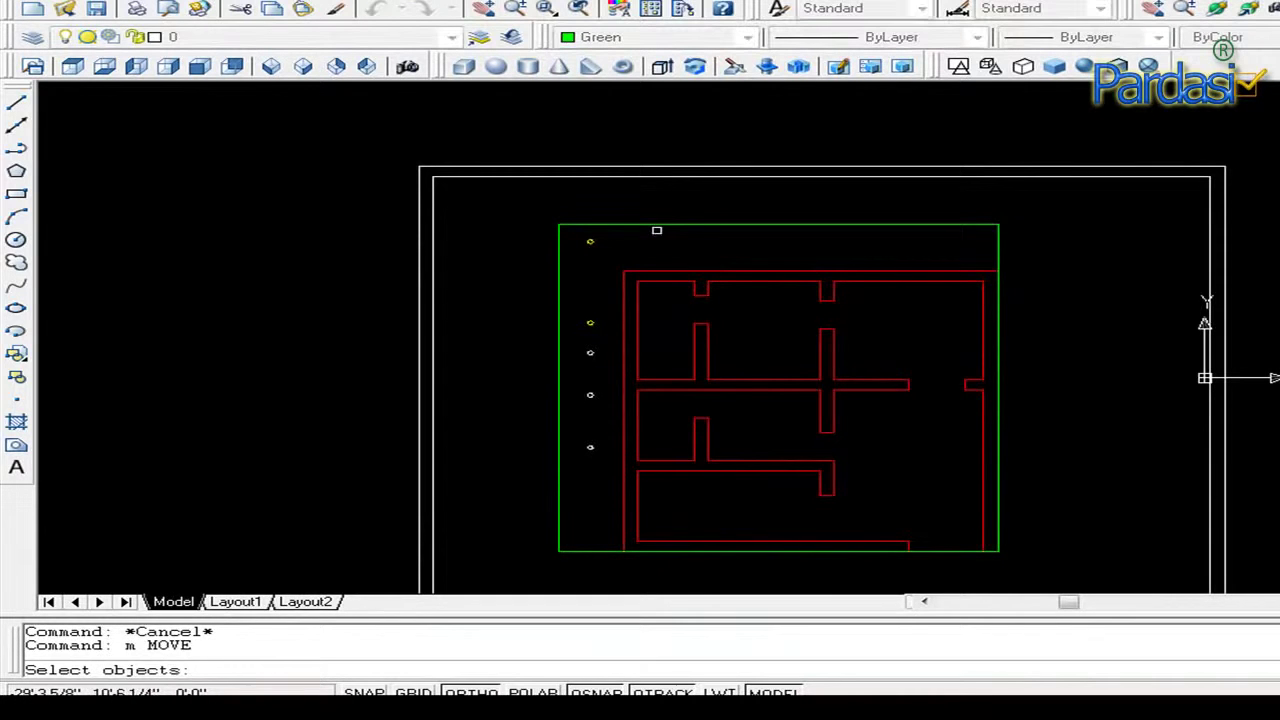
pyautogui.click(658, 223)
pyautogui.press('Return')
pyautogui.click(618, 205)
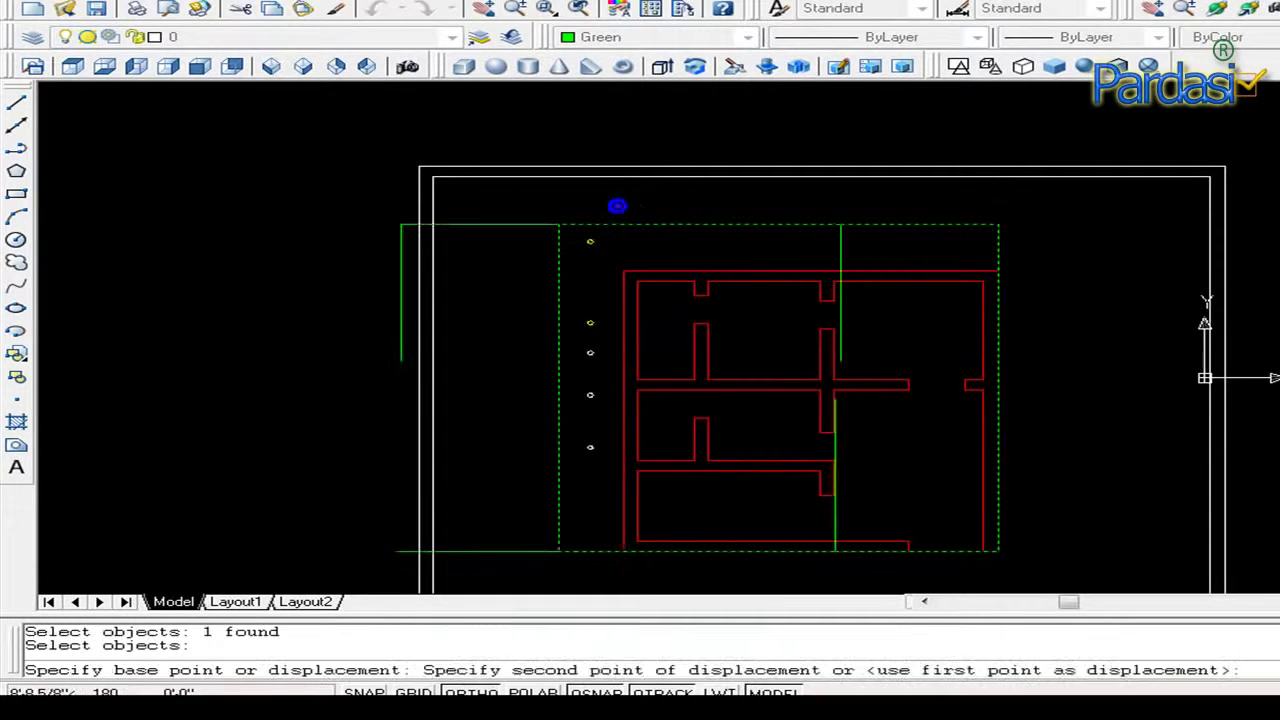
pyautogui.scroll(-4, 175, 215)
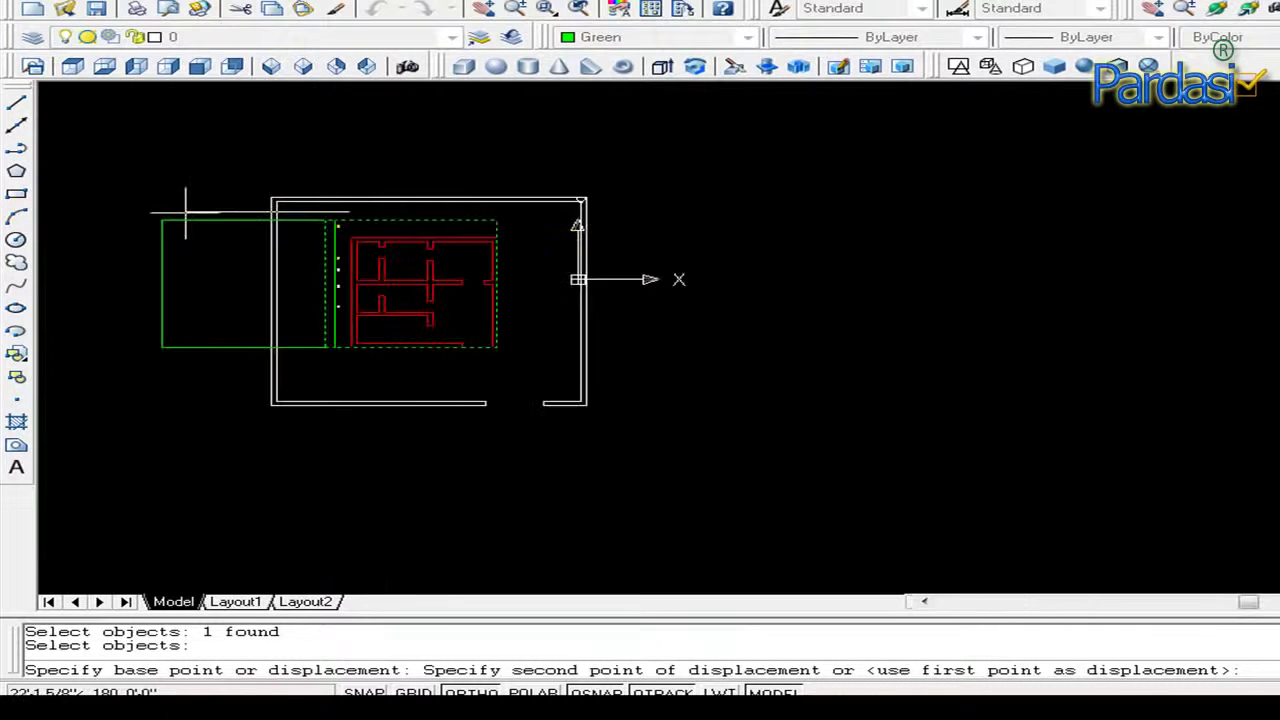
pyautogui.click(877, 318)
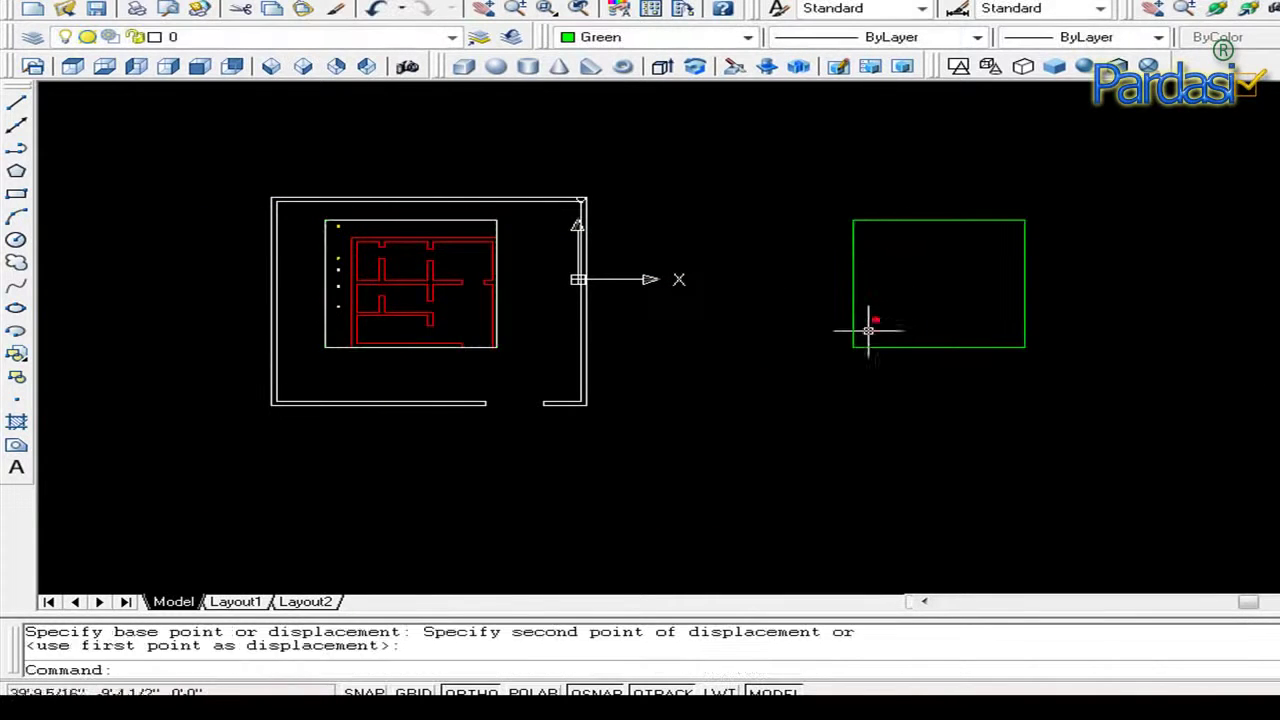
pyautogui.press('Escape')
pyautogui.press('Escape')
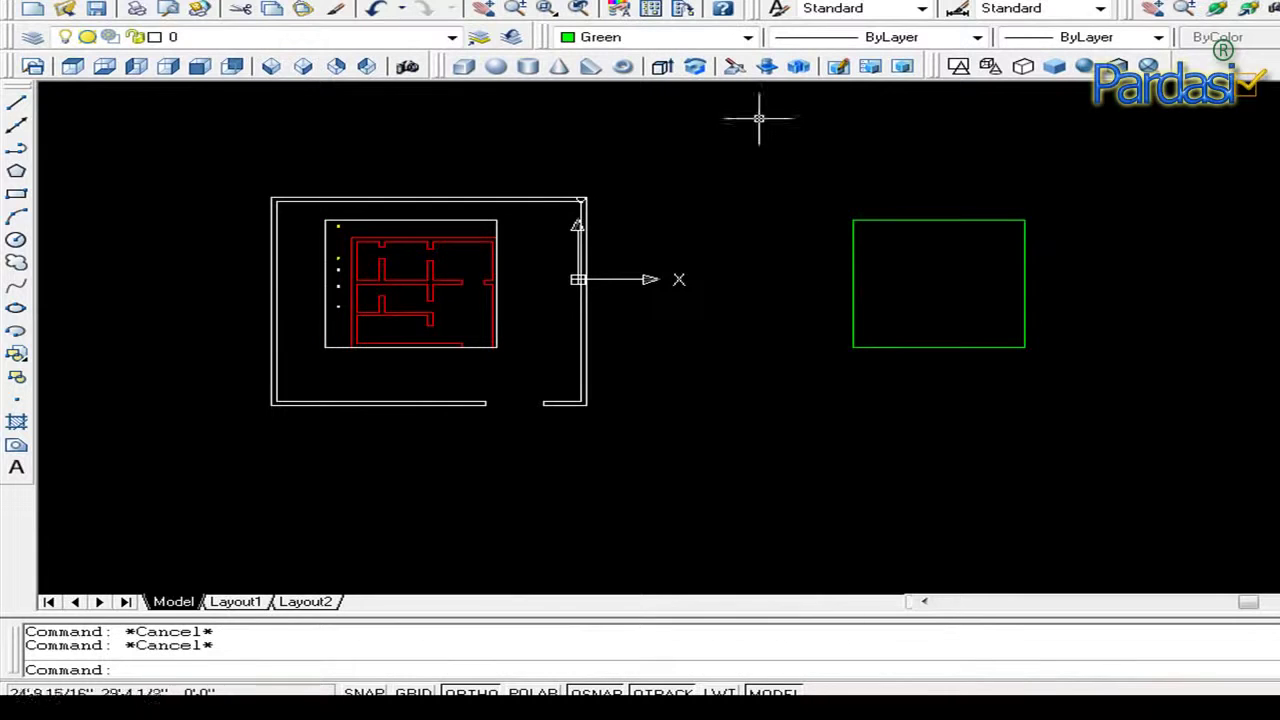
# Switch to southwest isometric view and abandon an attempted extrusion of the green rectangle.
pyautogui.click(270, 67)
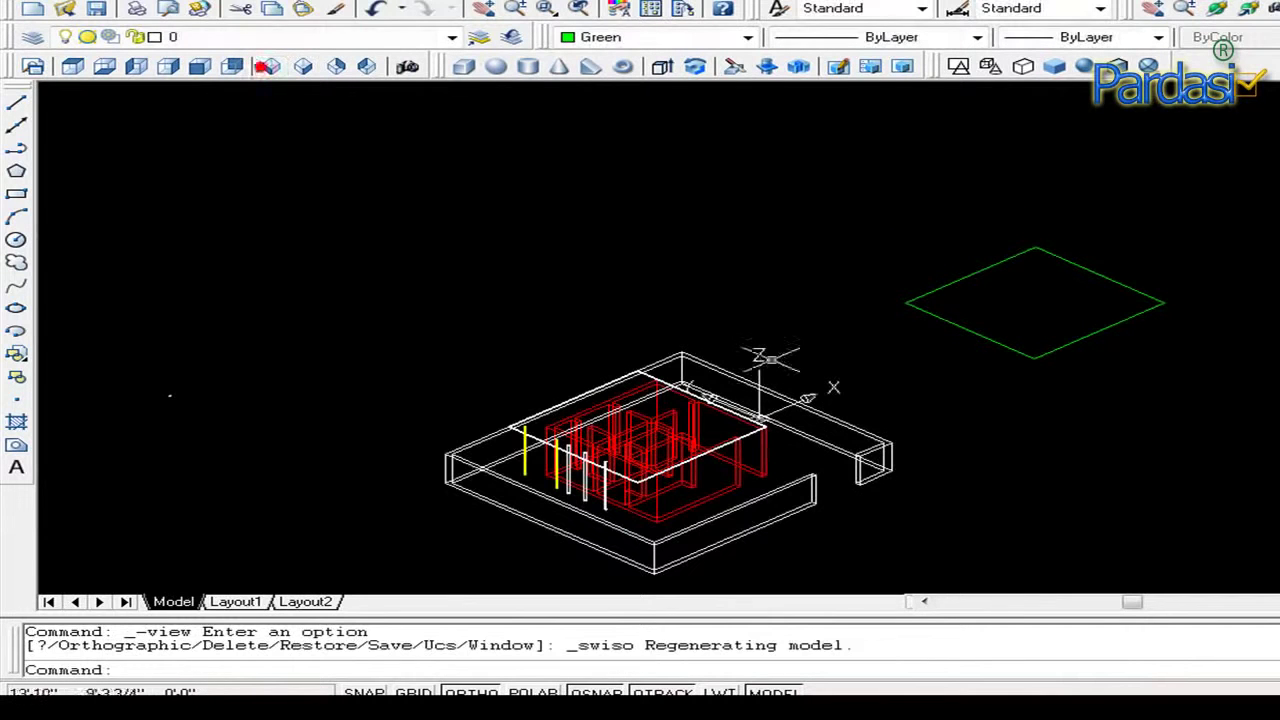
pyautogui.press('Escape')
pyautogui.write('ext')
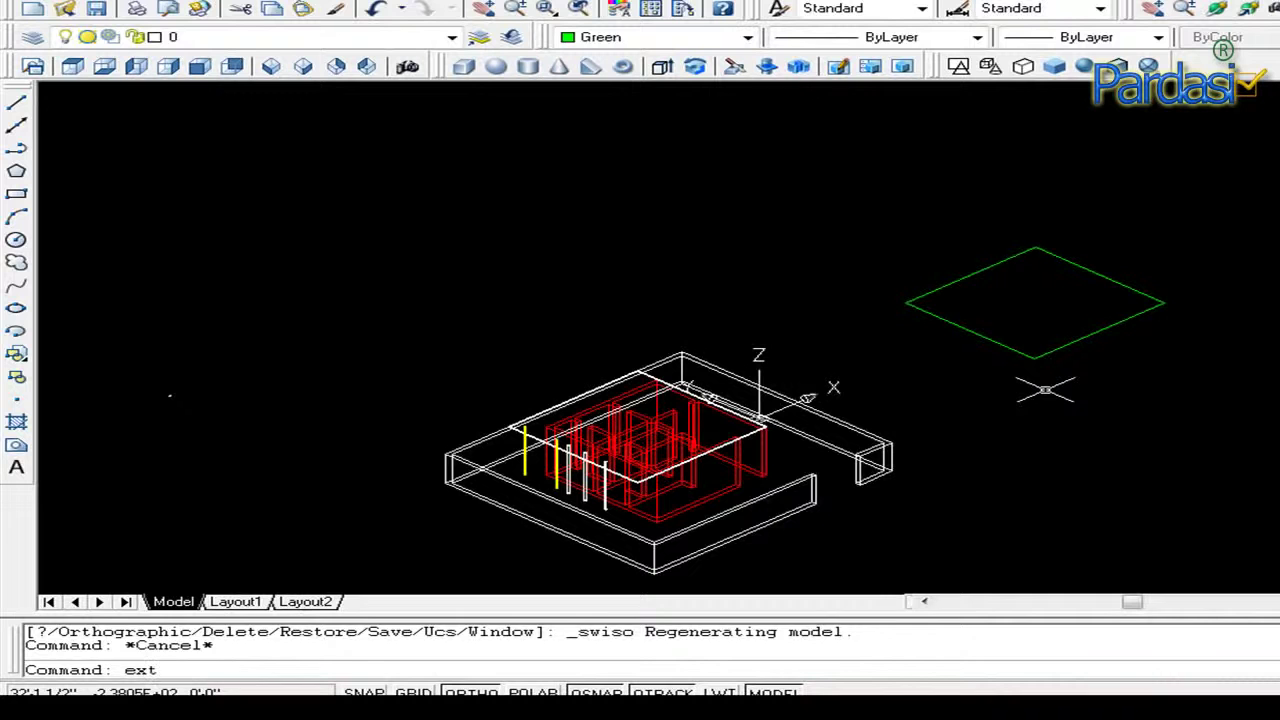
pyautogui.press('Return')
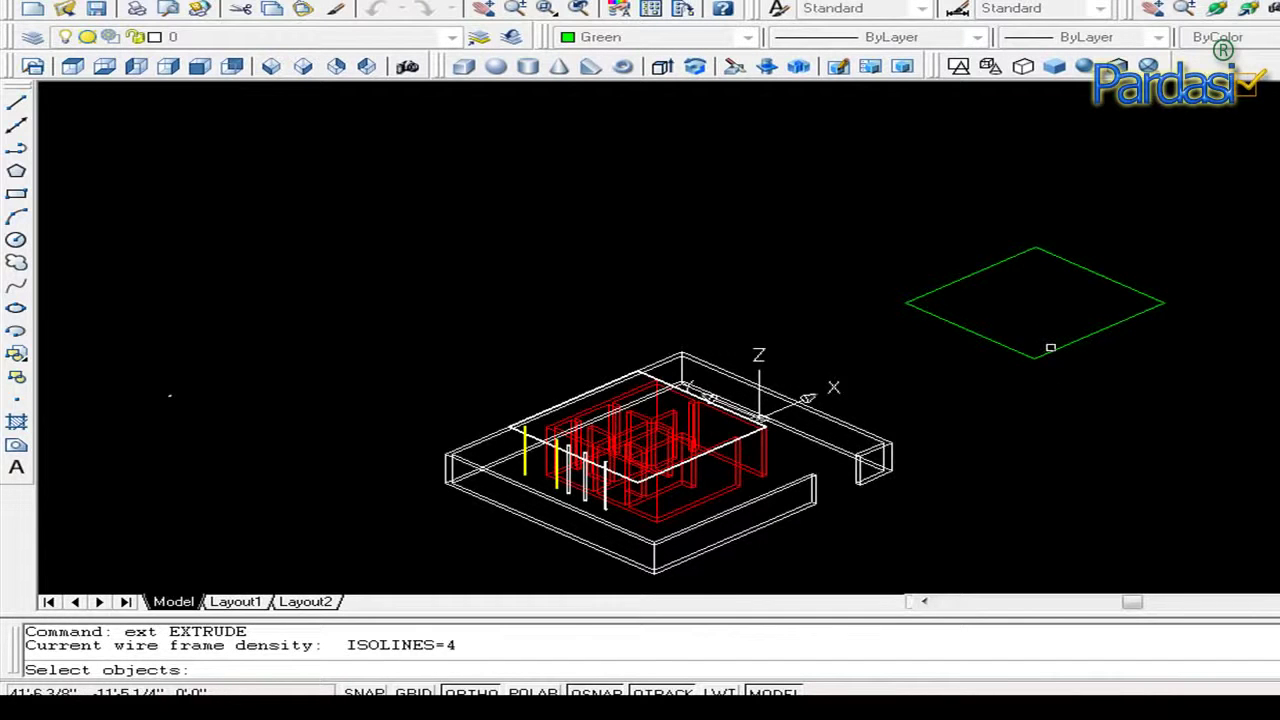
pyautogui.click(1050, 353)
pyautogui.press('Return')
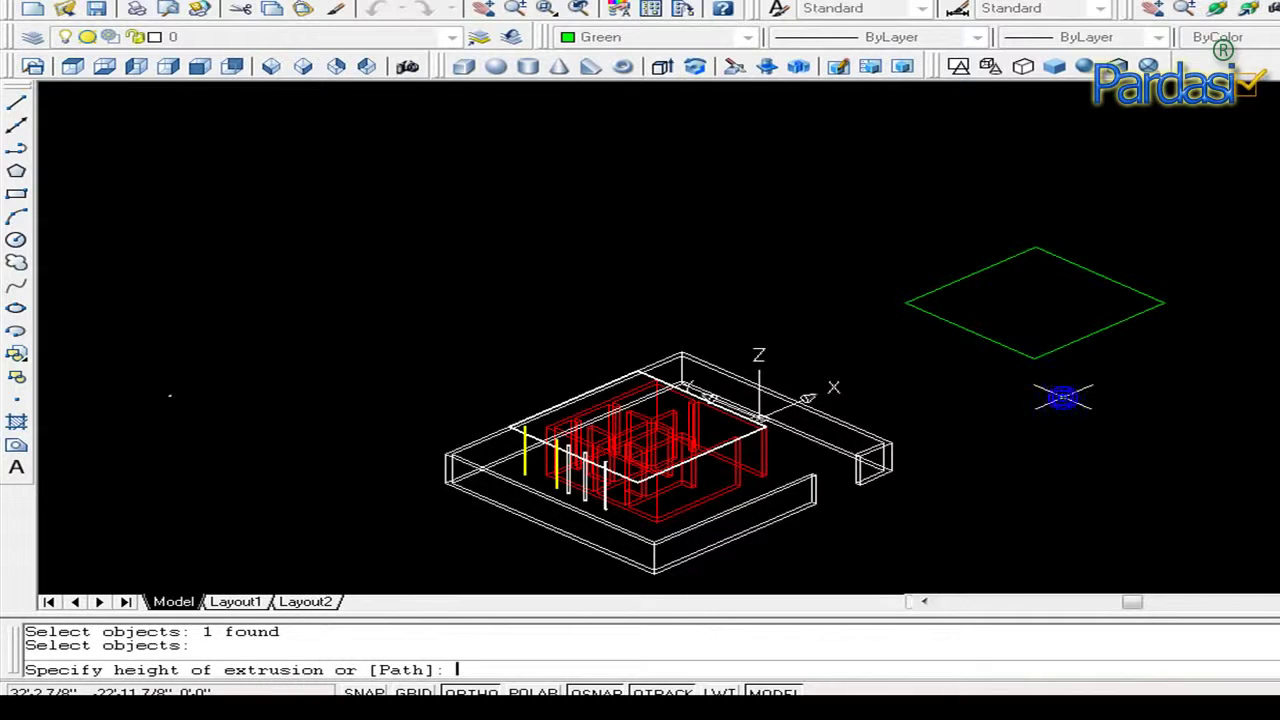
pyautogui.press('Escape')
pyautogui.scroll(3, 1063, 397)
pyautogui.press('Escape')
pyautogui.press('Escape')
pyautogui.click(1031, 300)
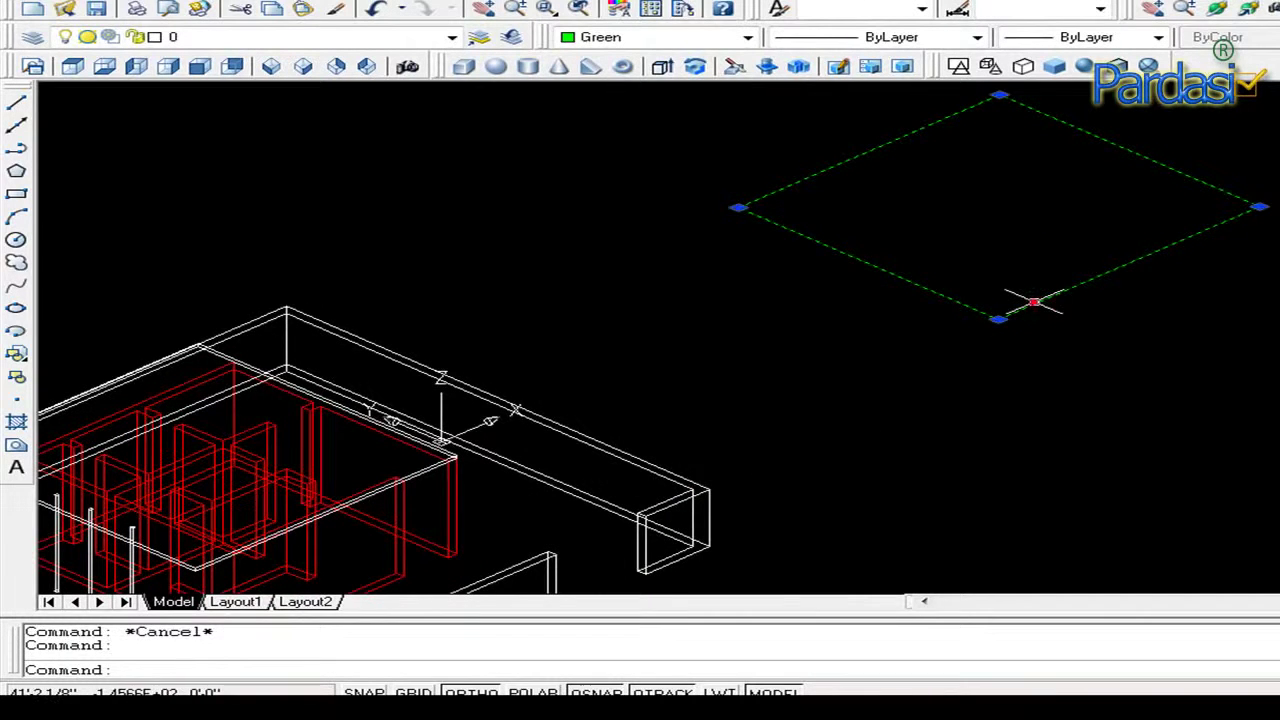
pyautogui.press('Escape')
pyautogui.scroll(-2, 1060, 407)
pyautogui.write('c')
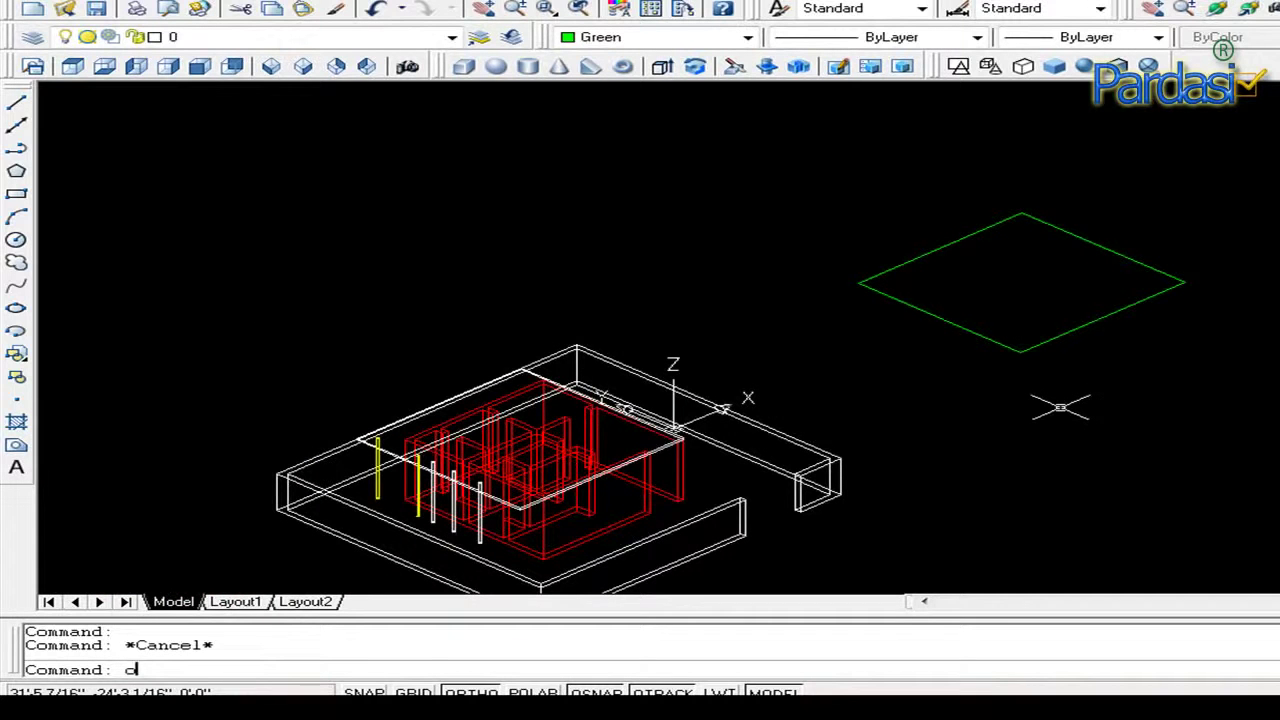
# Offset the green square 9 units inward to create an inner outline.
pyautogui.press('Return')
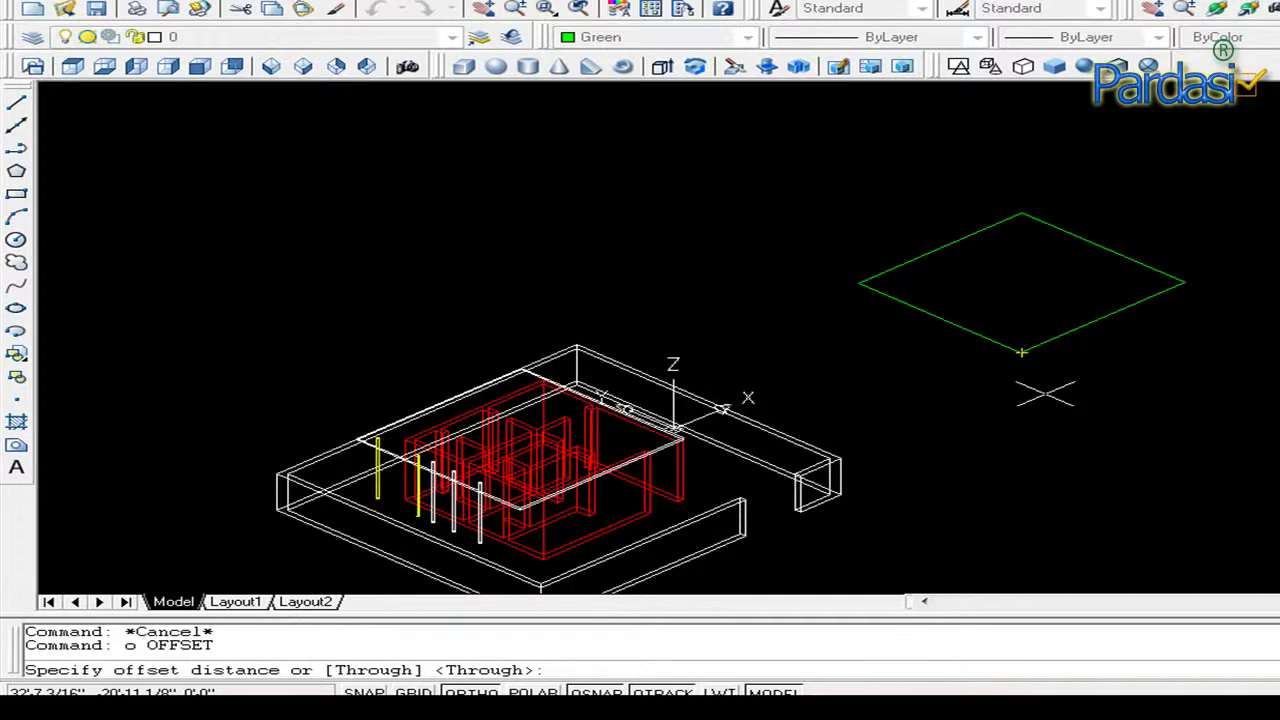
pyautogui.write('9')
pyautogui.press('Return')
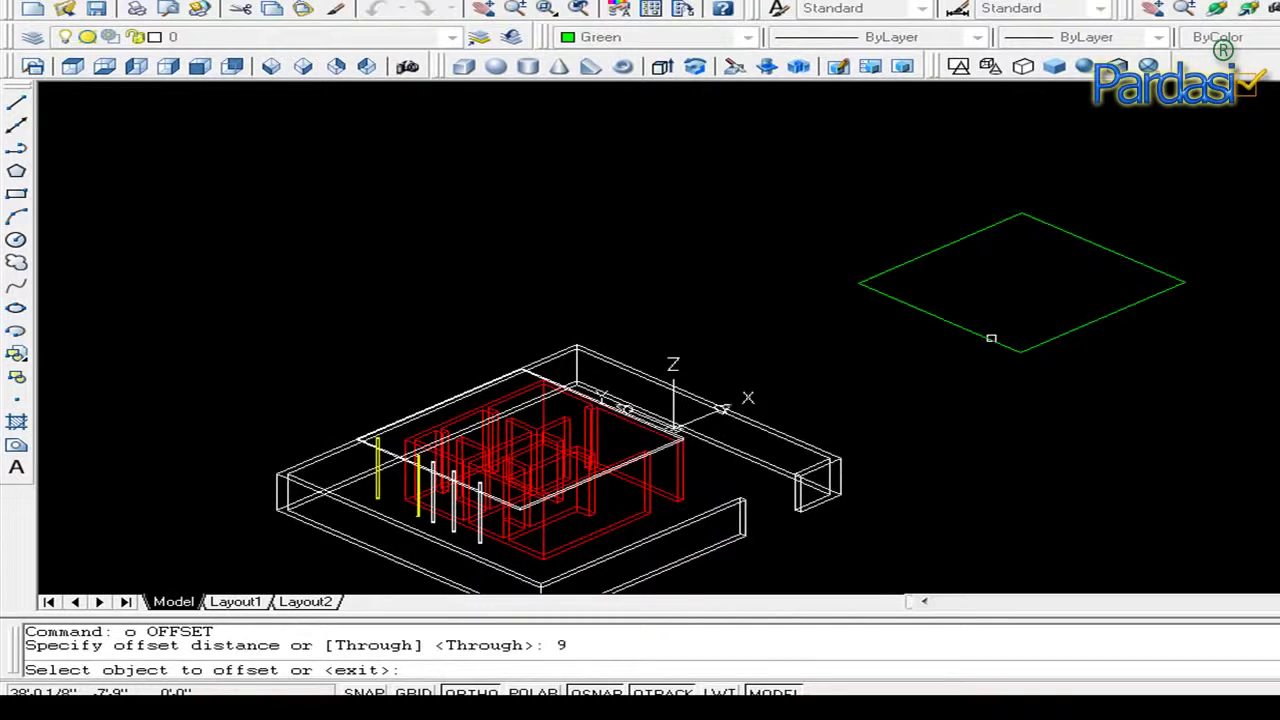
pyautogui.click(991, 338)
pyautogui.click(1008, 323)
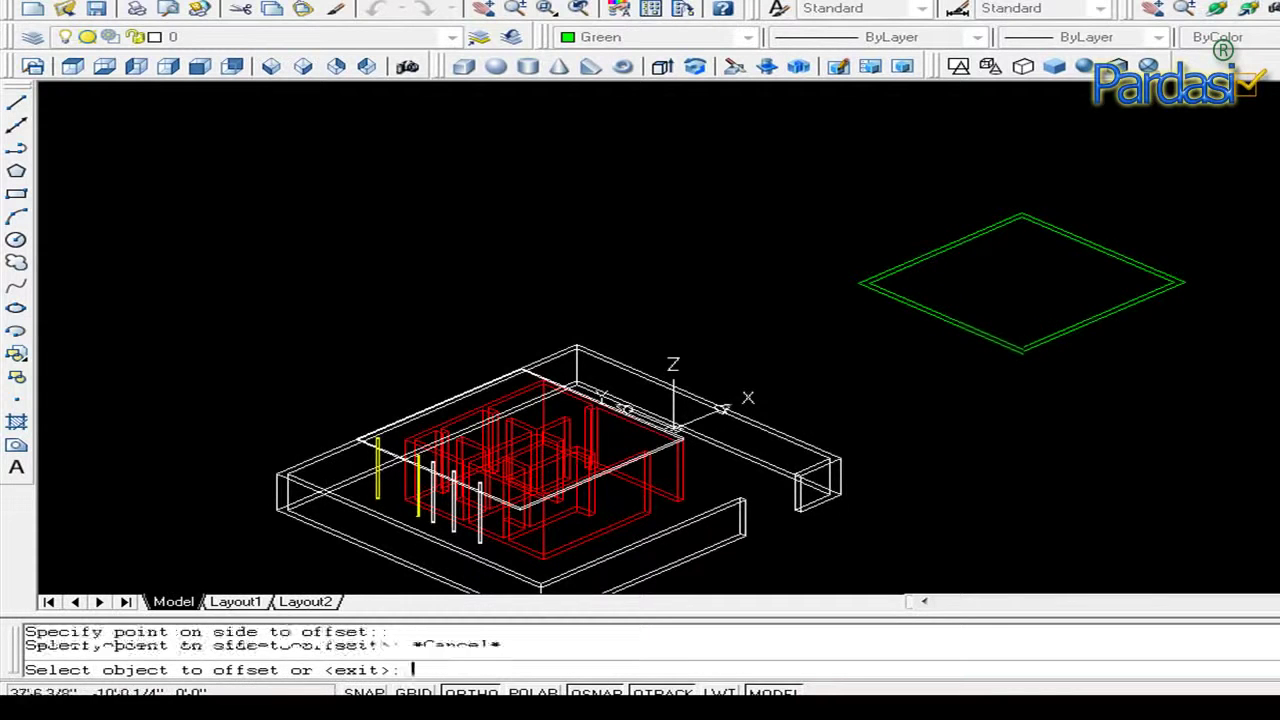
pyautogui.press('Escape')
pyautogui.press('Escape')
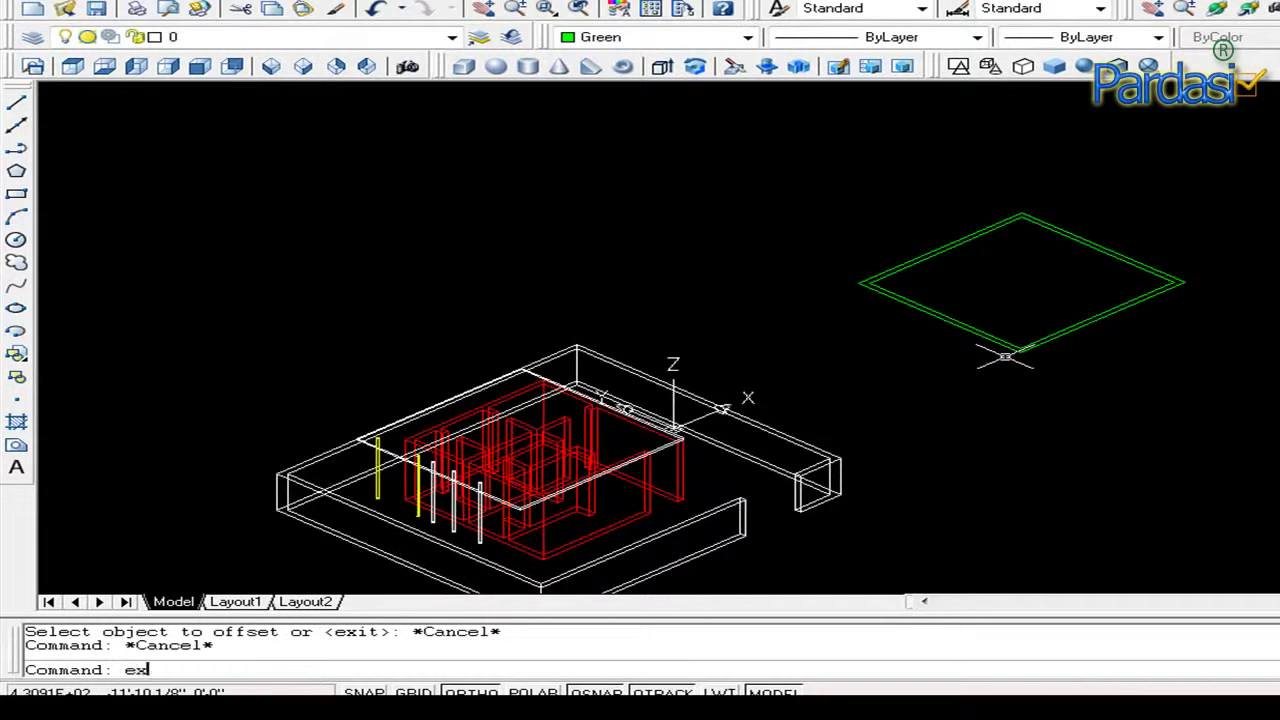
pyautogui.write('ext')
pyautogui.press('Escape')
pyautogui.write('reg')
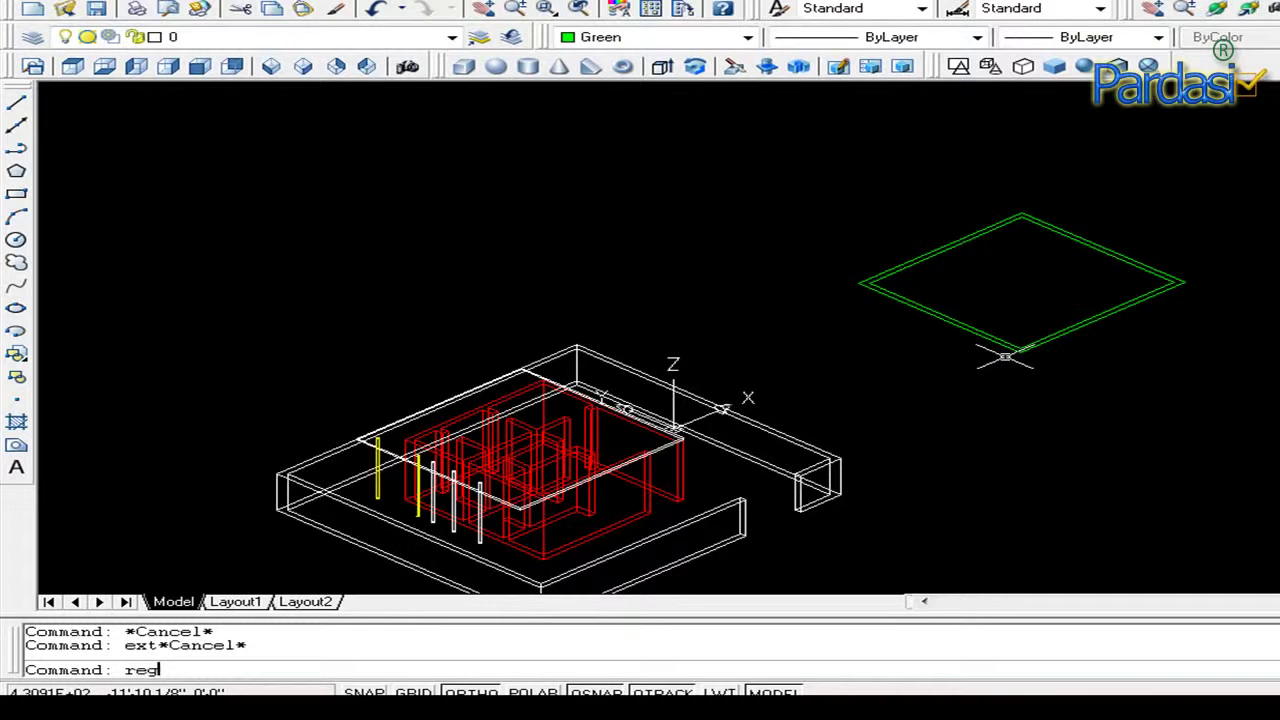
# Convert both green outlines into regions.
pyautogui.press('Return')
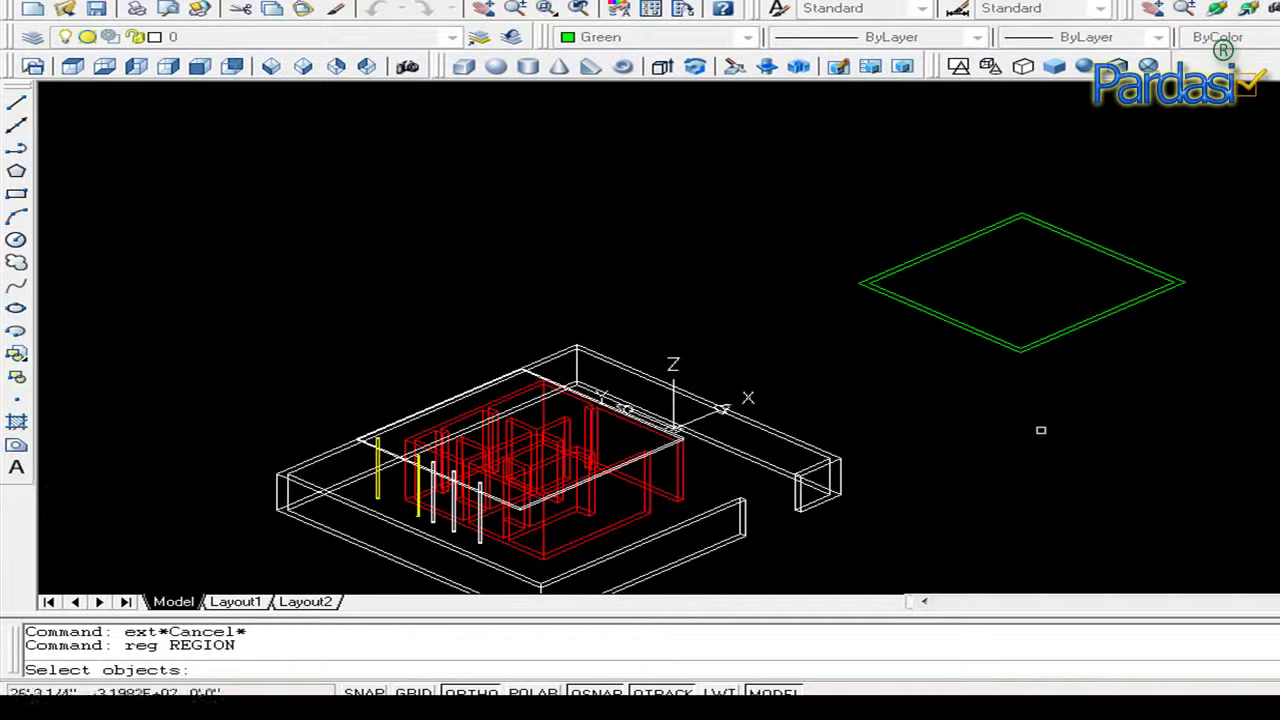
pyautogui.click(1089, 351)
pyautogui.click(1021, 298)
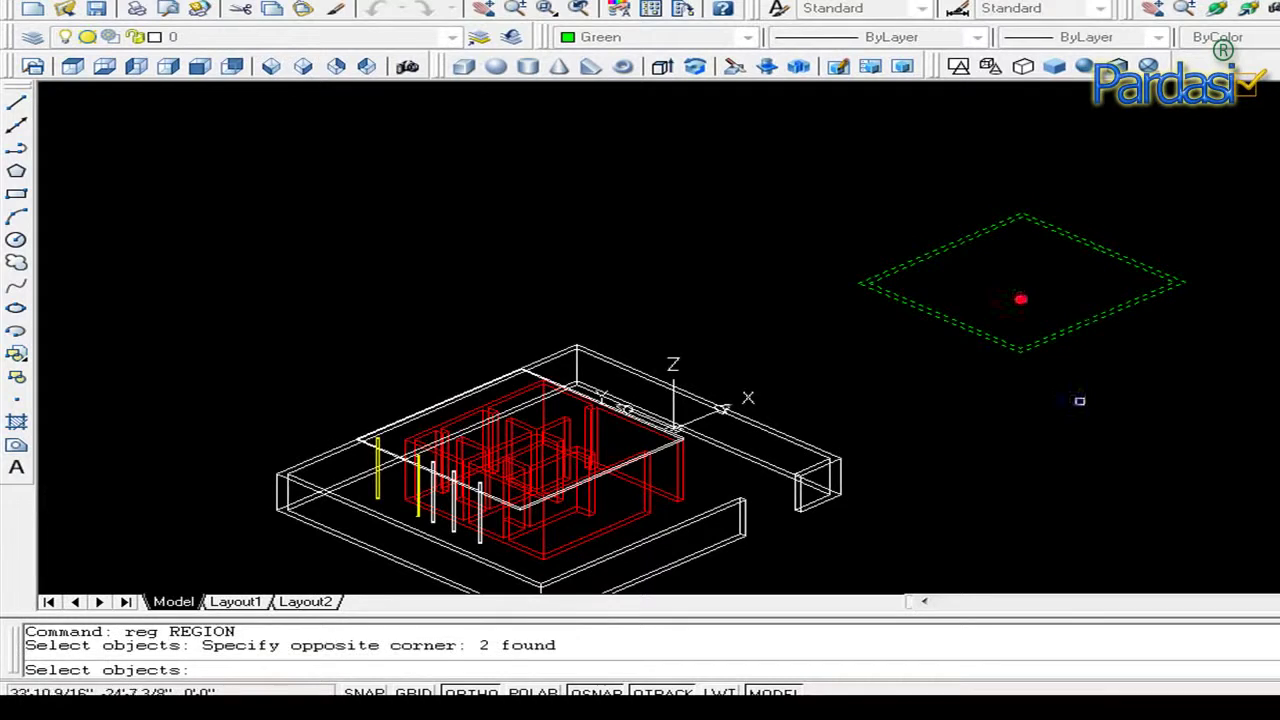
pyautogui.press('Return')
pyautogui.write('e')
pyautogui.write('x')
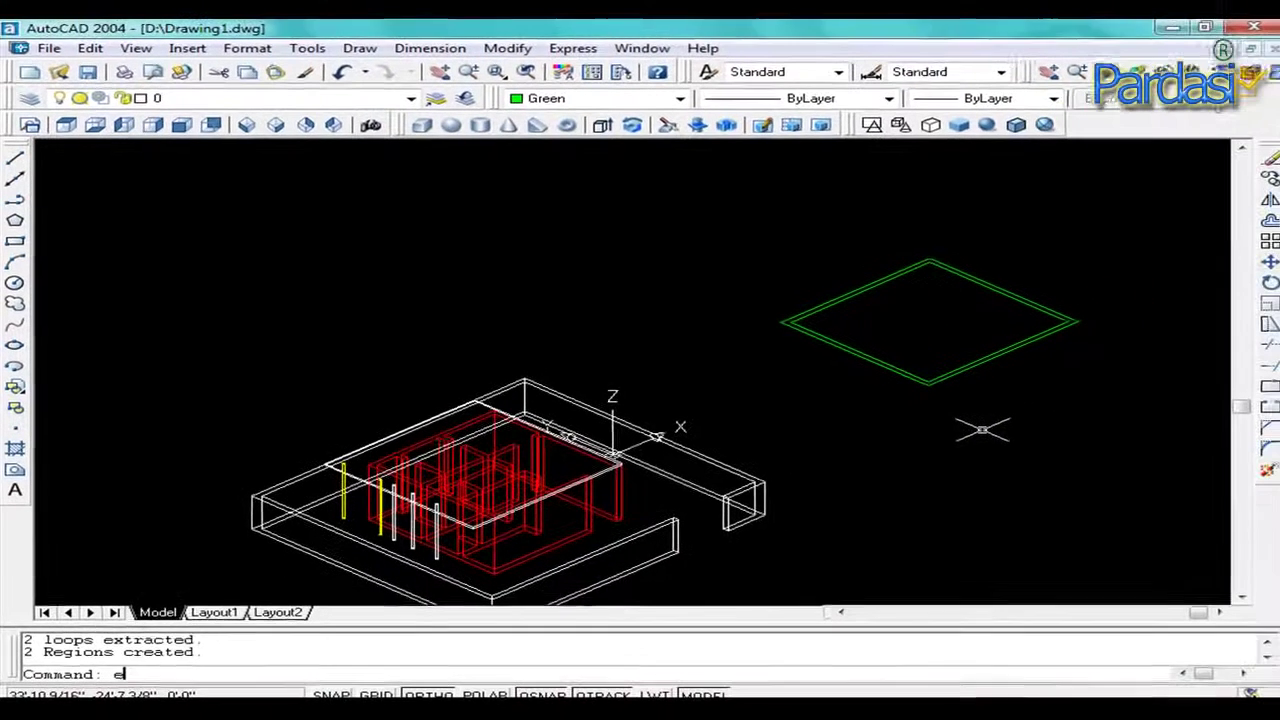
pyautogui.press('Return')
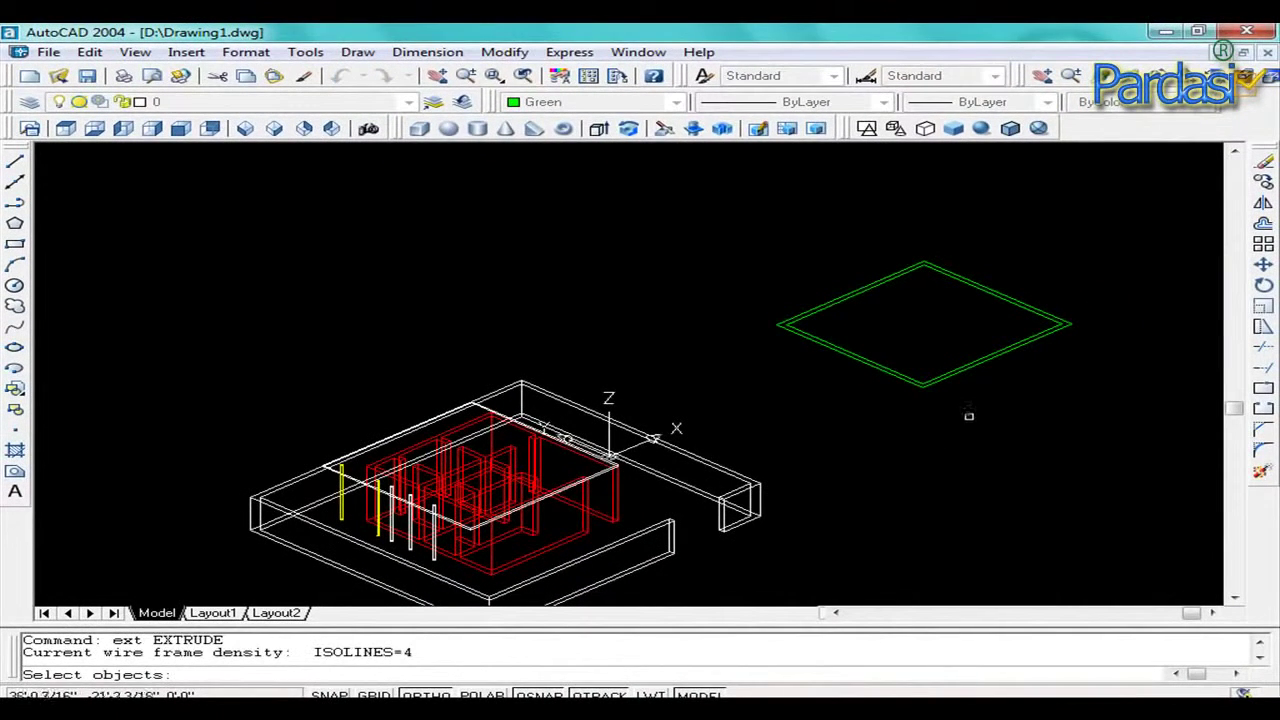
# Extrude both green regions 6' high with zero taper, then flat-shade the model.
pyautogui.click(911, 357)
pyautogui.click(968, 414)
pyautogui.press('Return')
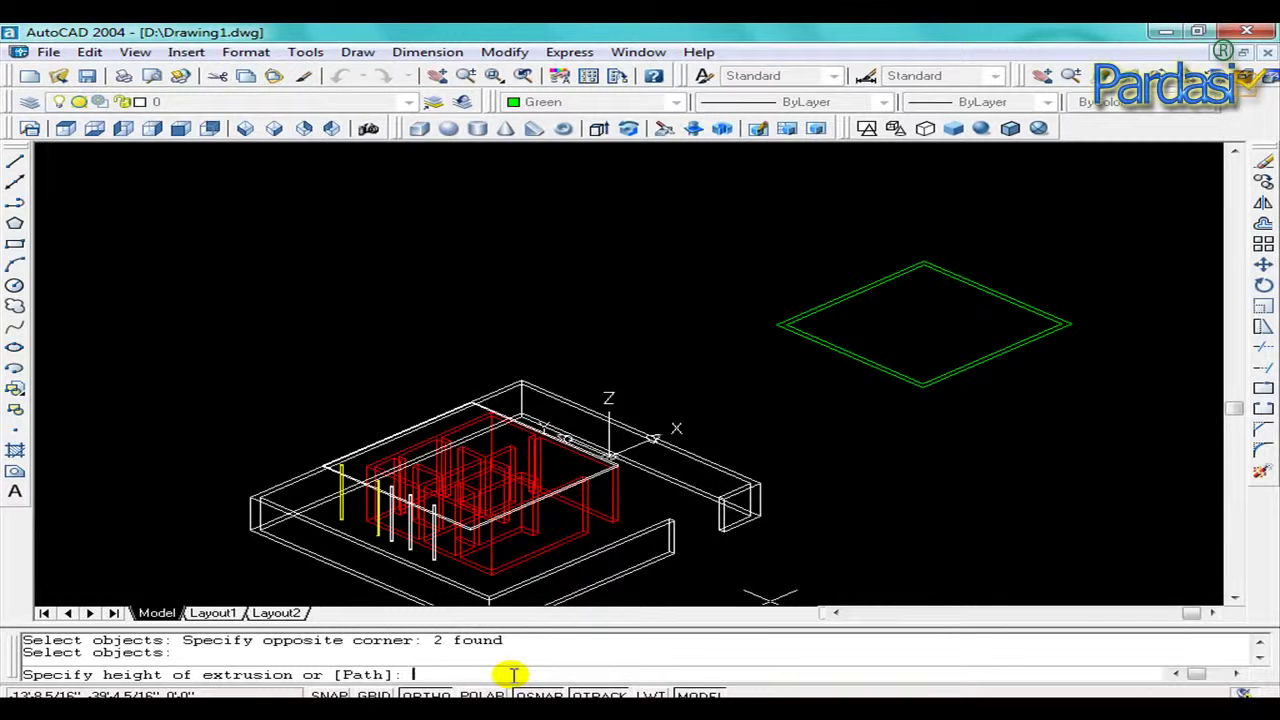
pyautogui.write("6'")
pyautogui.press('Return')
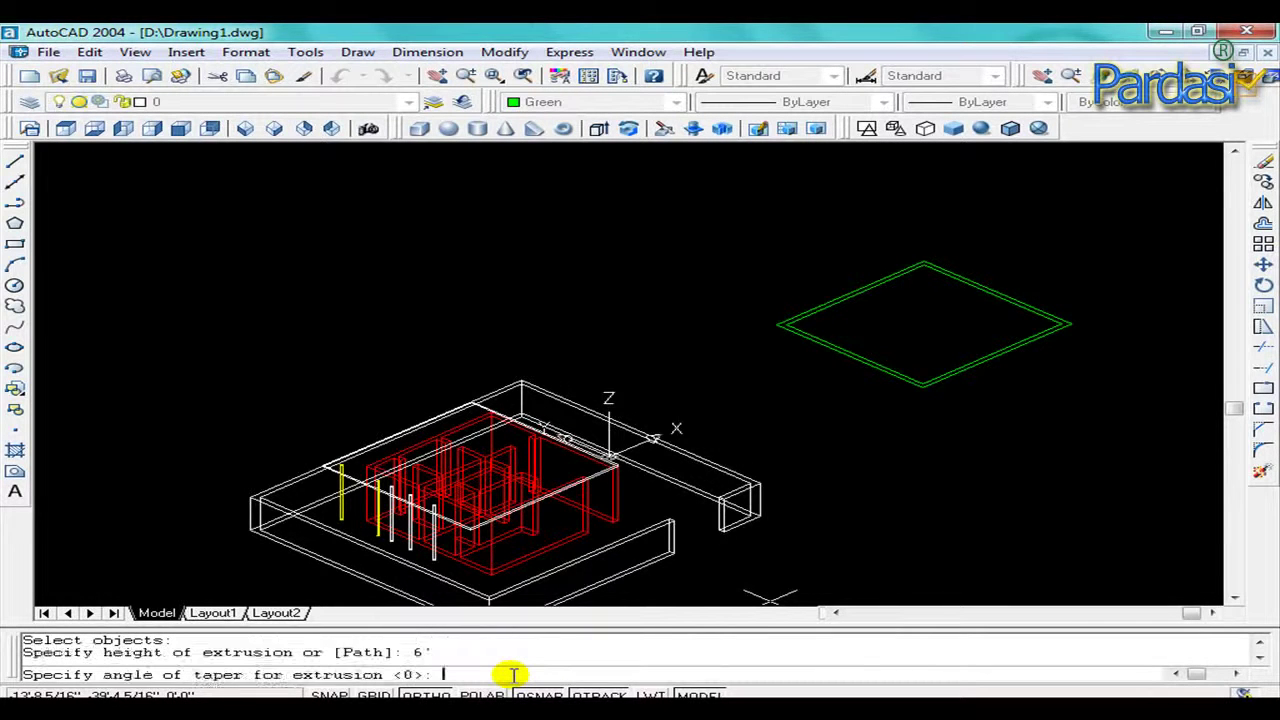
pyautogui.press('Return')
pyautogui.press('Escape')
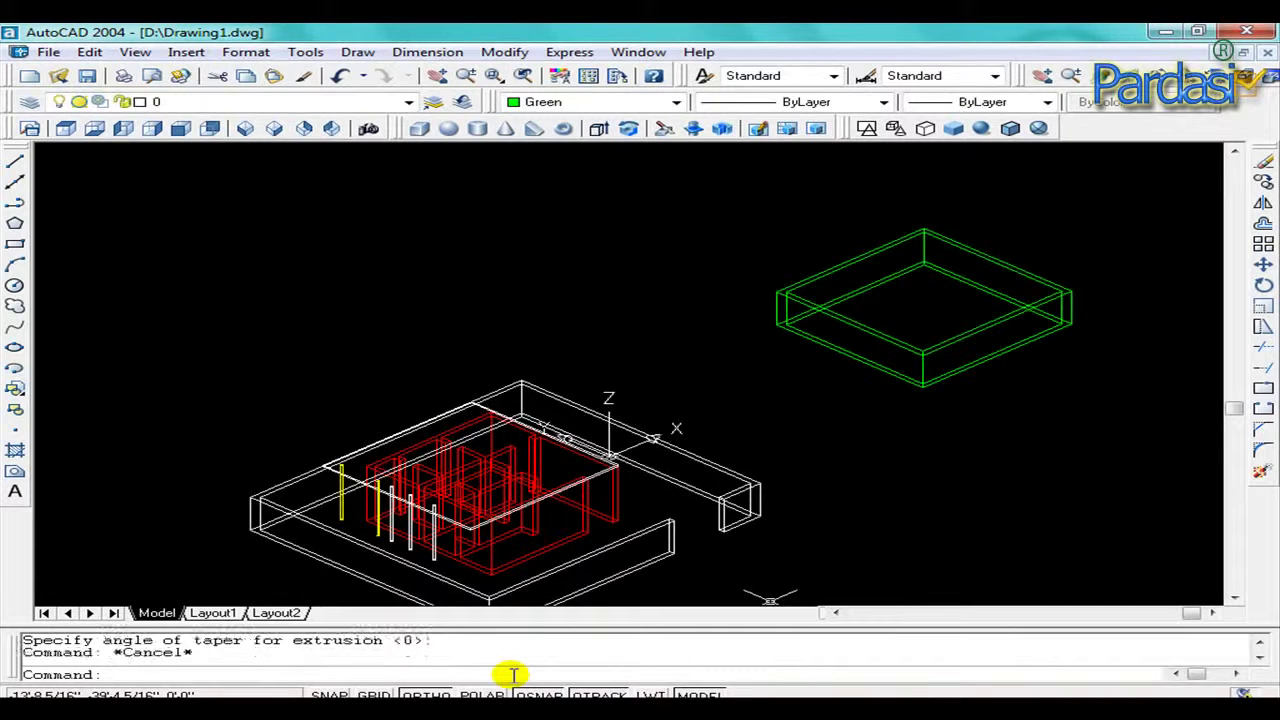
pyautogui.press('Escape')
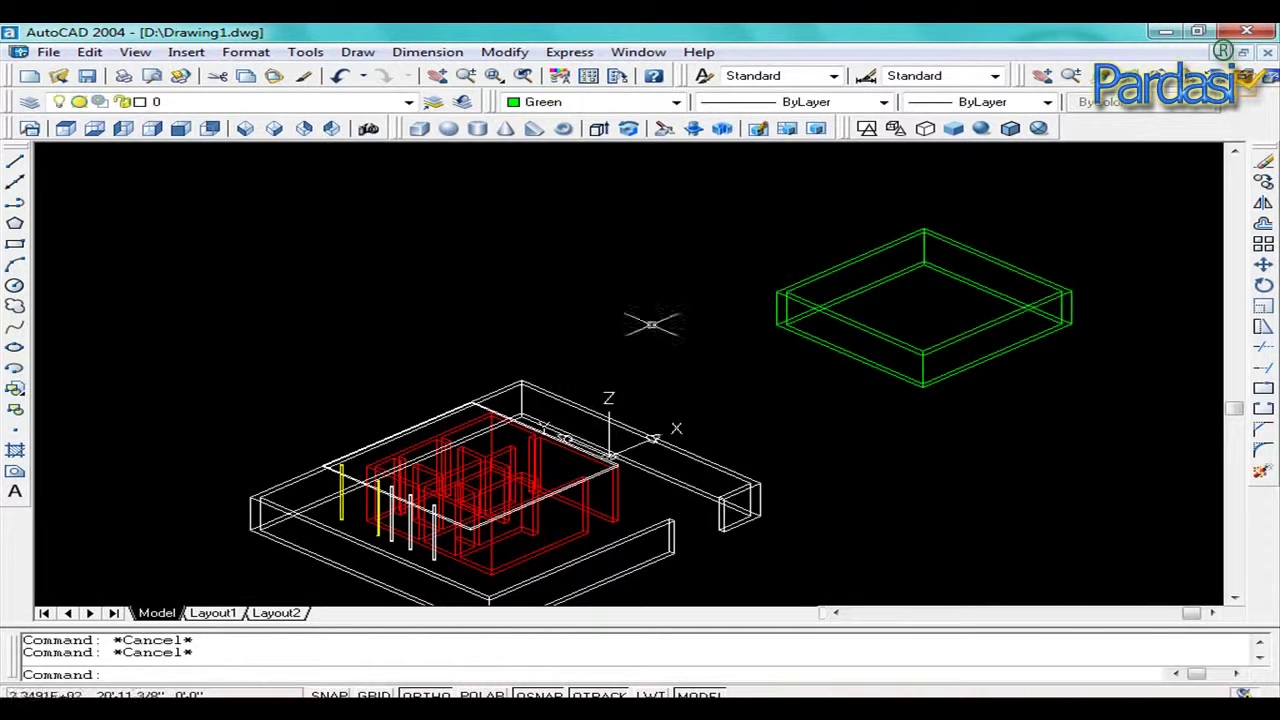
pyautogui.click(955, 128)
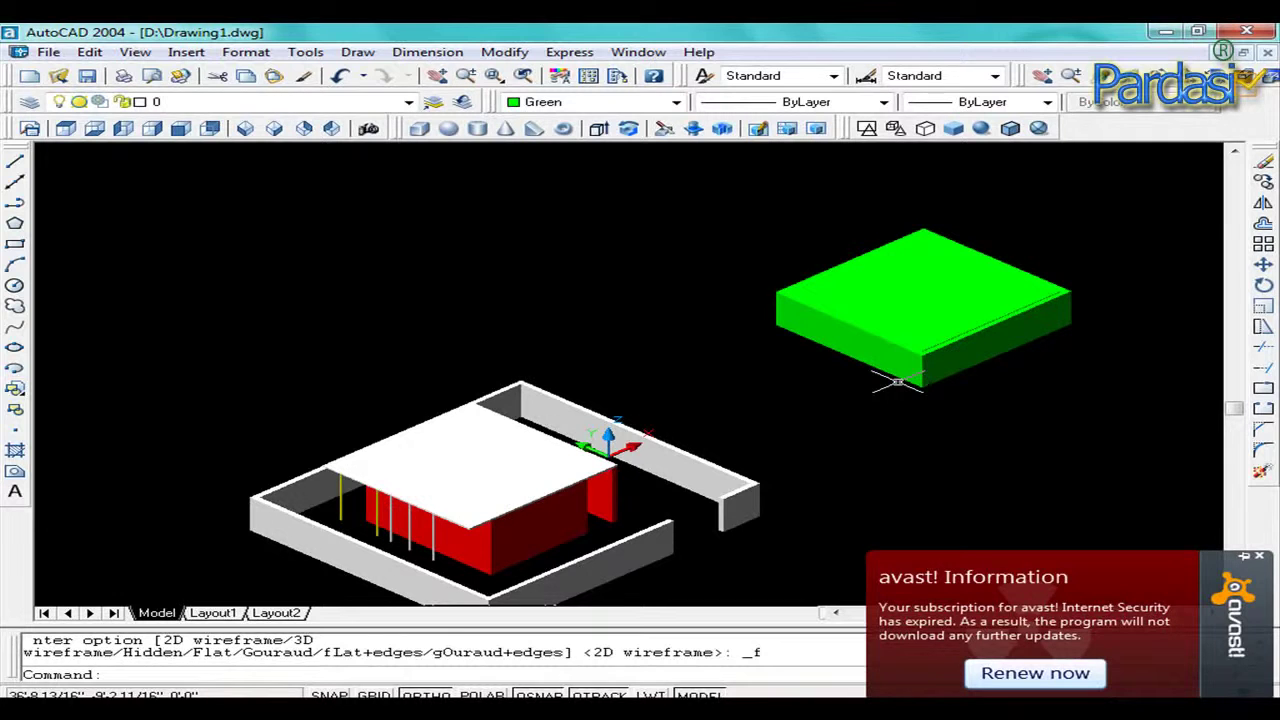
# Undo the flat shading, the 6' extrusion, the regions and the inner offset outline.
pyautogui.press('Escape')
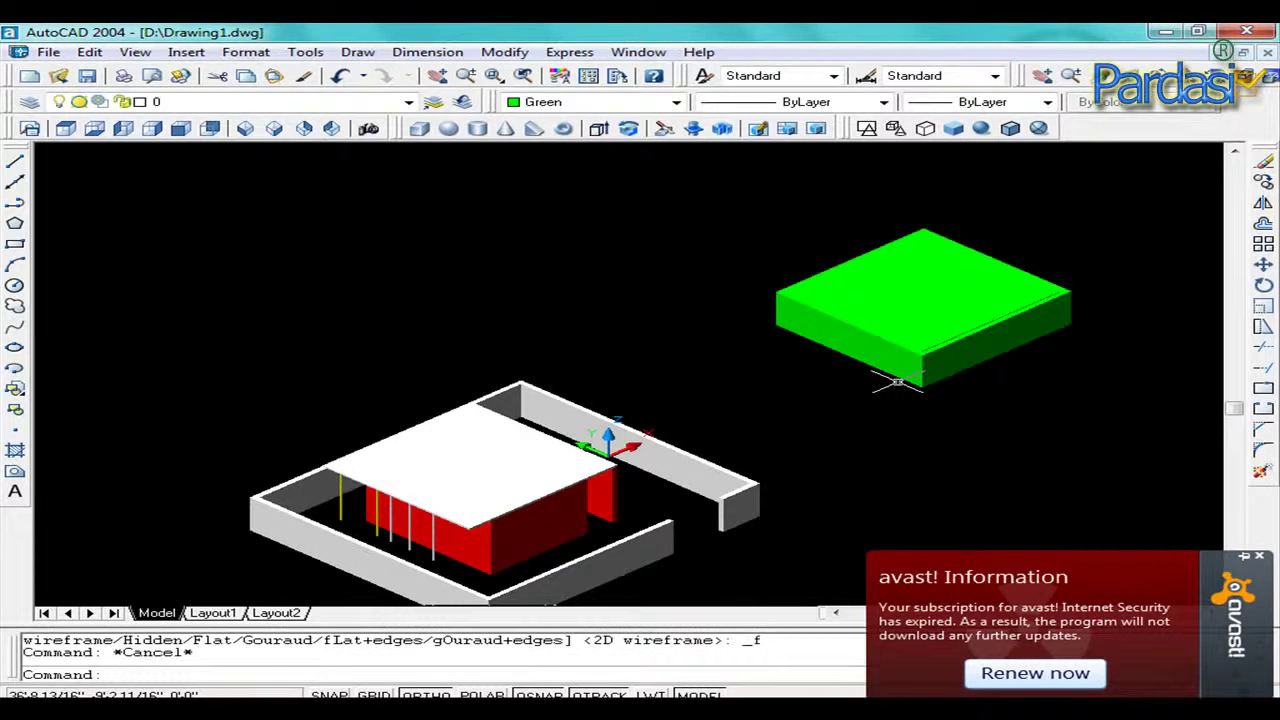
pyautogui.hotkey('ctrl', 'z')
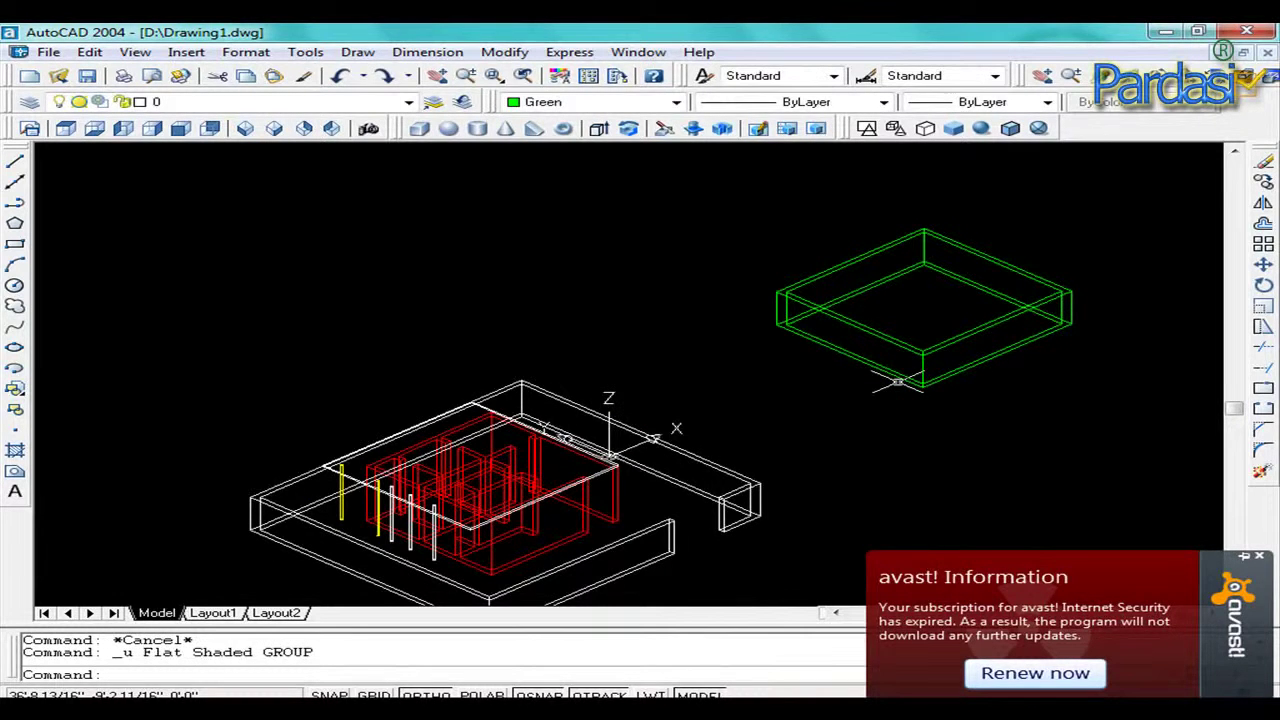
pyautogui.press('Escape')
pyautogui.press('Escape')
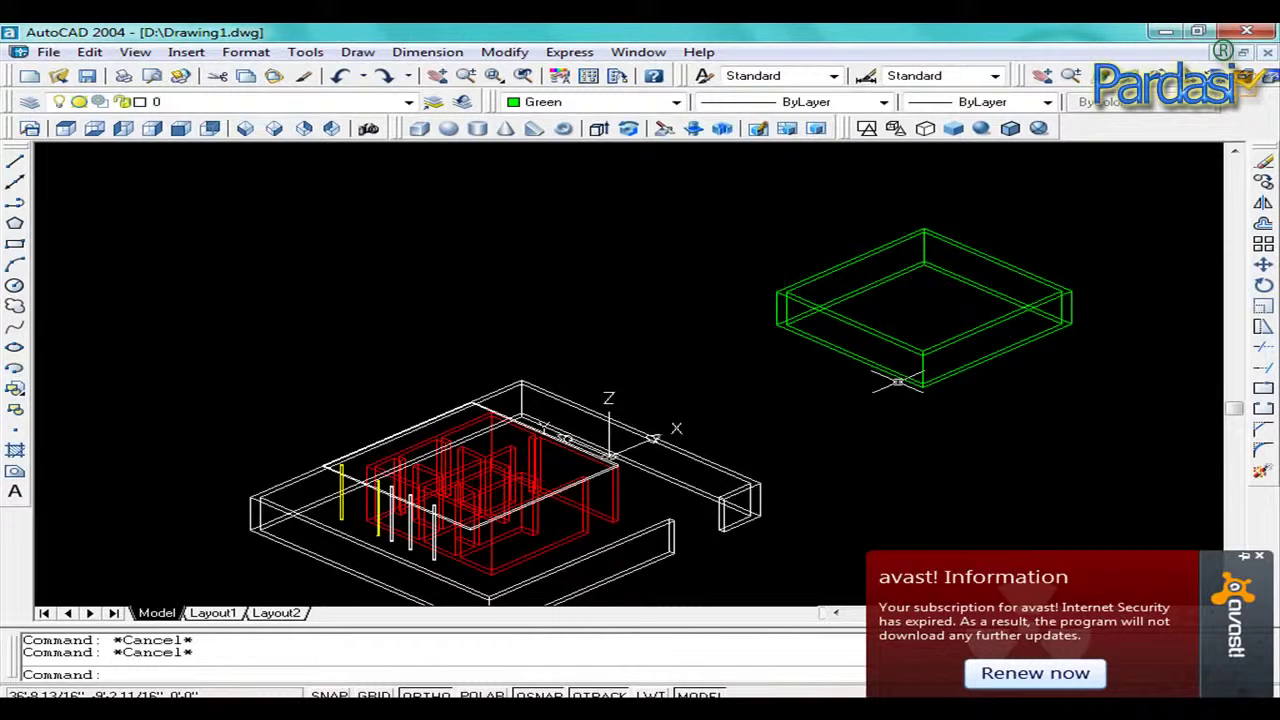
pyautogui.hotkey('ctrl', 'z')
pyautogui.hotkey('ctrl', 'z')
pyautogui.hotkey('ctrl', 'z')
pyautogui.press('Escape')
pyautogui.press('Escape')
pyautogui.write('o')
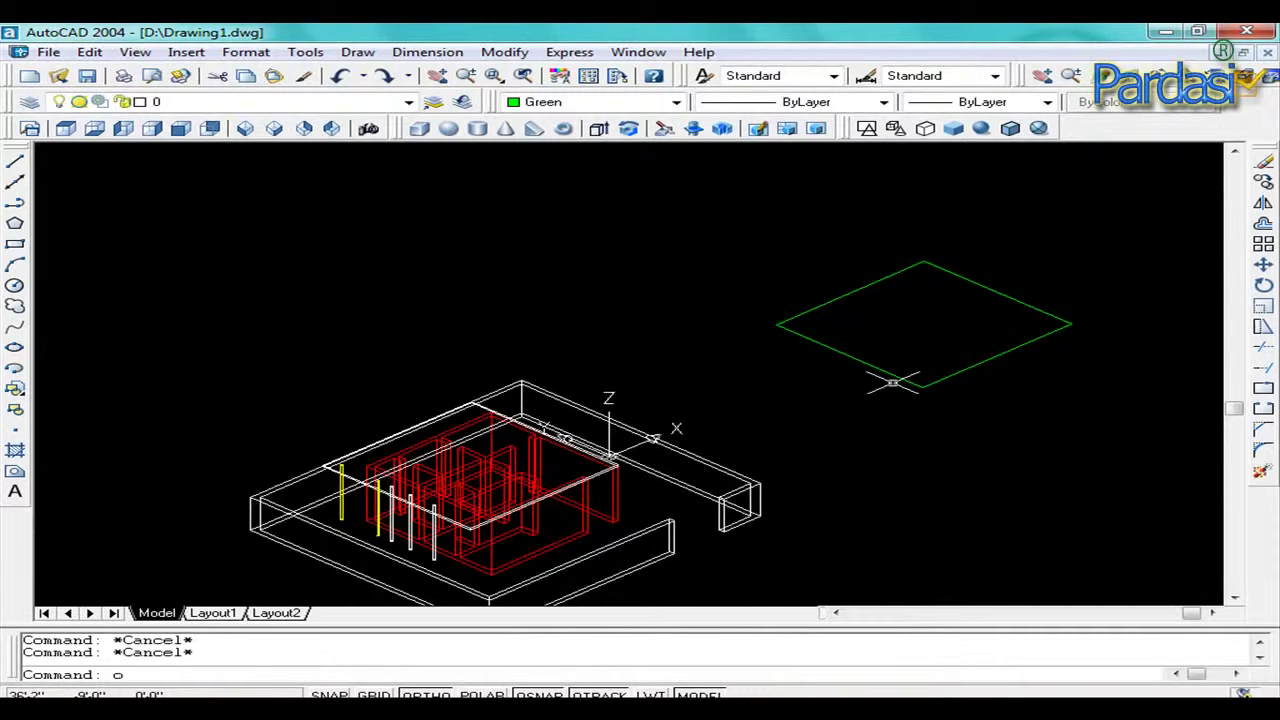
# Offset the green boundary outline 9 units inward.
pyautogui.press('Return')
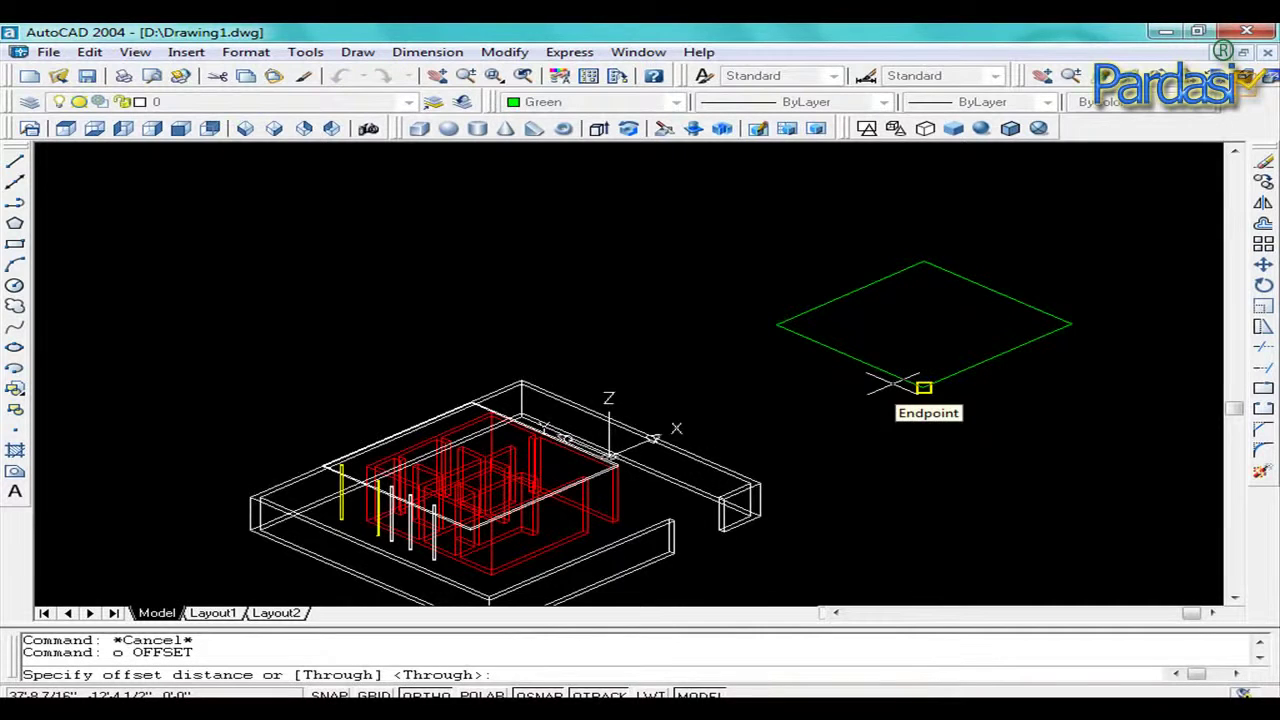
pyautogui.write('9')
pyautogui.press('Return')
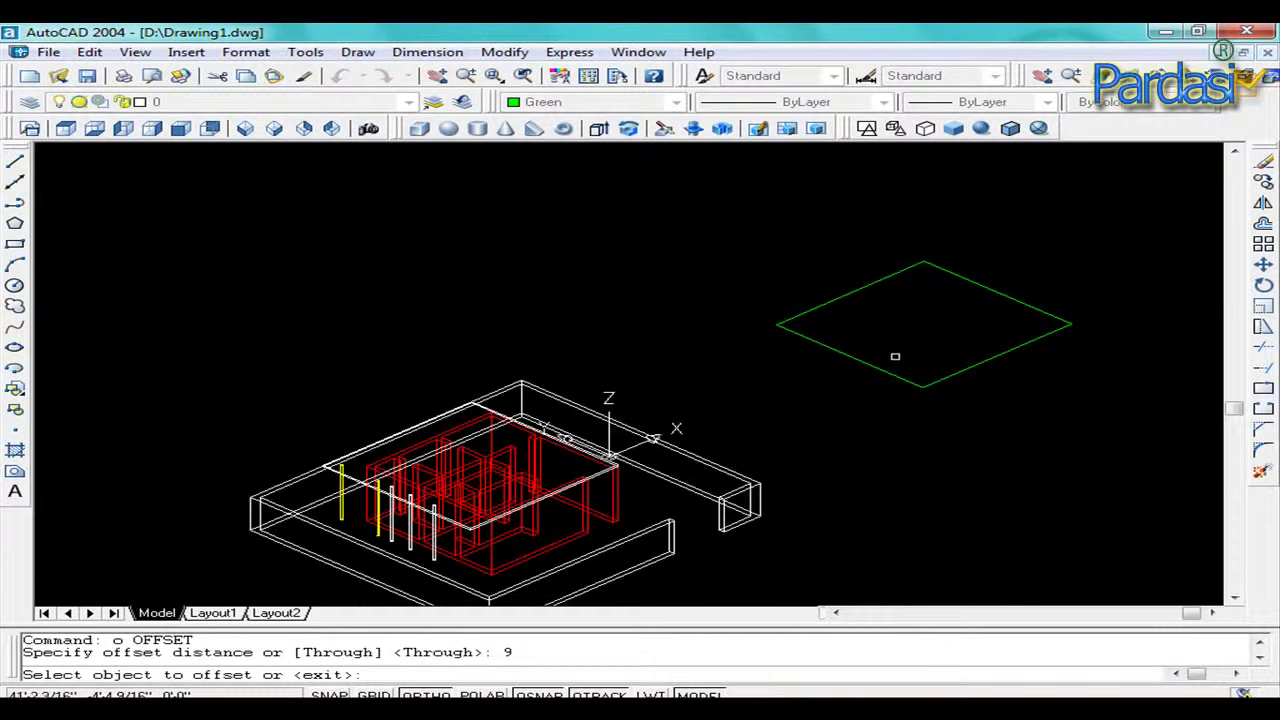
pyautogui.click(868, 363)
pyautogui.click(920, 355)
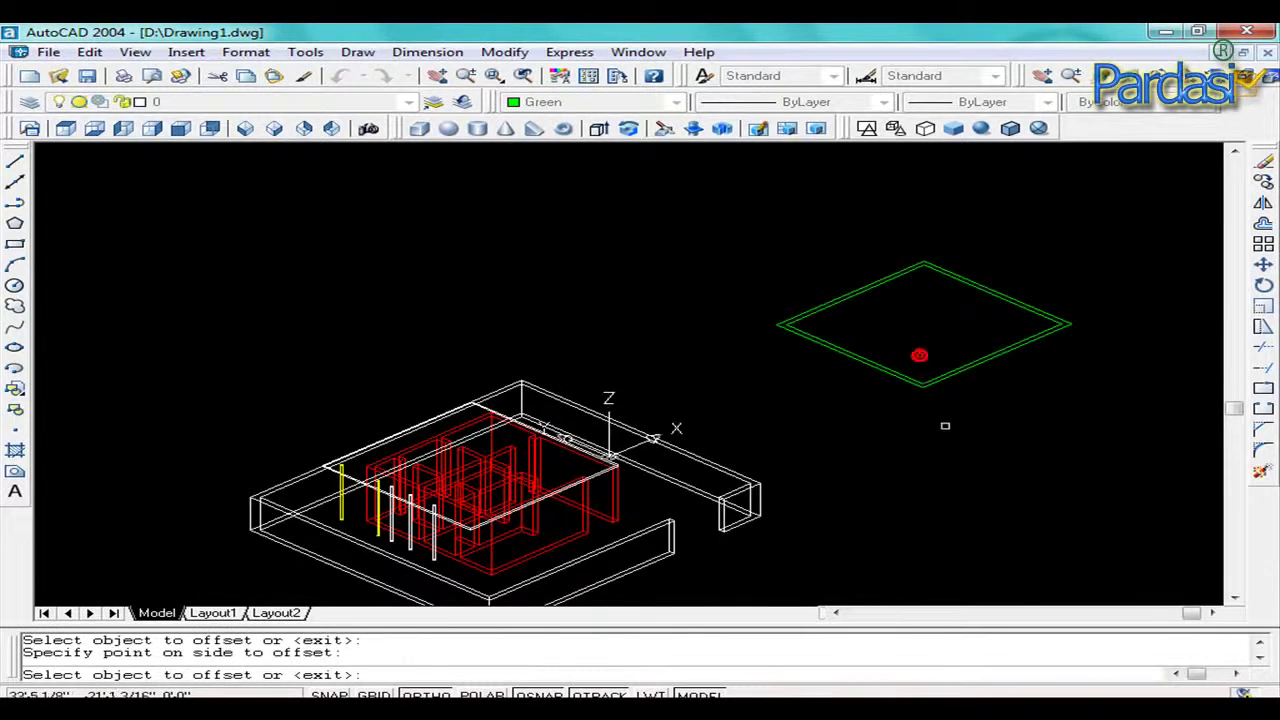
pyautogui.scroll(3, 948, 424)
pyautogui.press('Escape')
# Draw a short line across the lower-right wall and set an offset distance of 4'.
pyautogui.press('Escape')
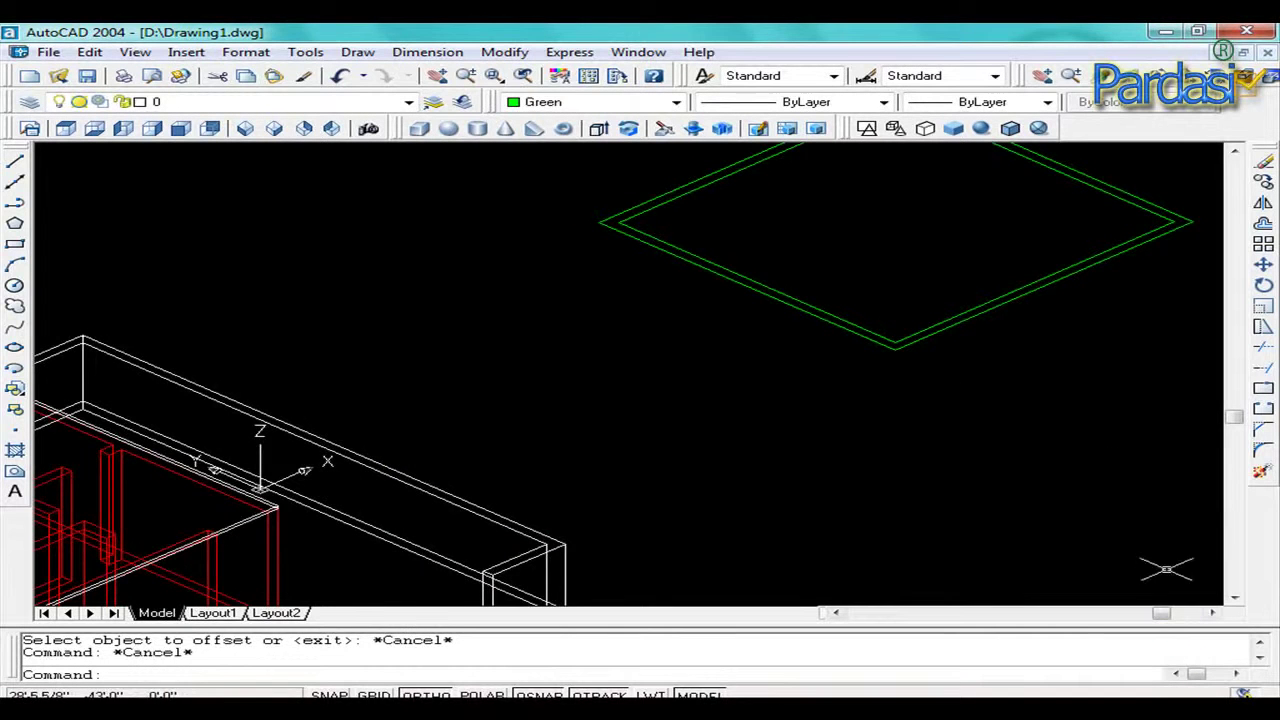
pyautogui.click(437, 75)
pyautogui.moveTo(819, 214)
pyautogui.mouseDown()
pyautogui.moveTo(689, 309)
pyautogui.moveTo(629, 374)
pyautogui.mouseUp()
pyautogui.press('Escape')
pyautogui.scroll(3, 766, 486)
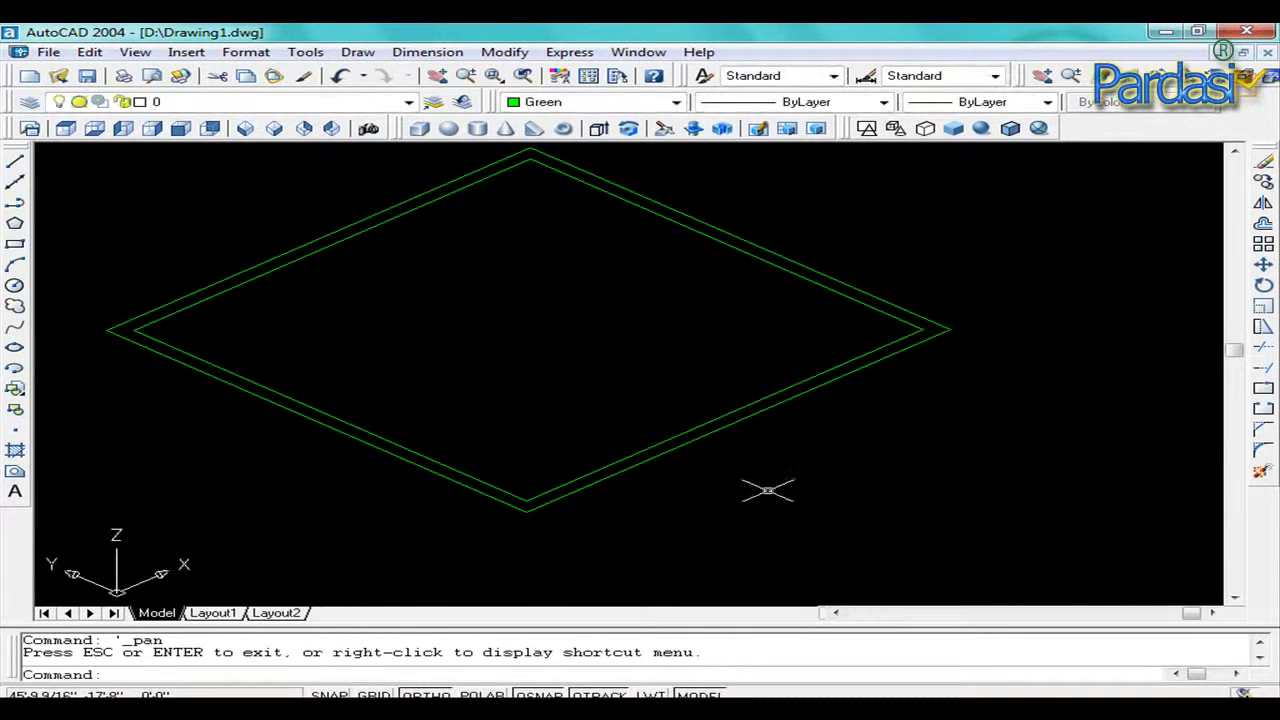
pyautogui.write('l')
pyautogui.press('Return')
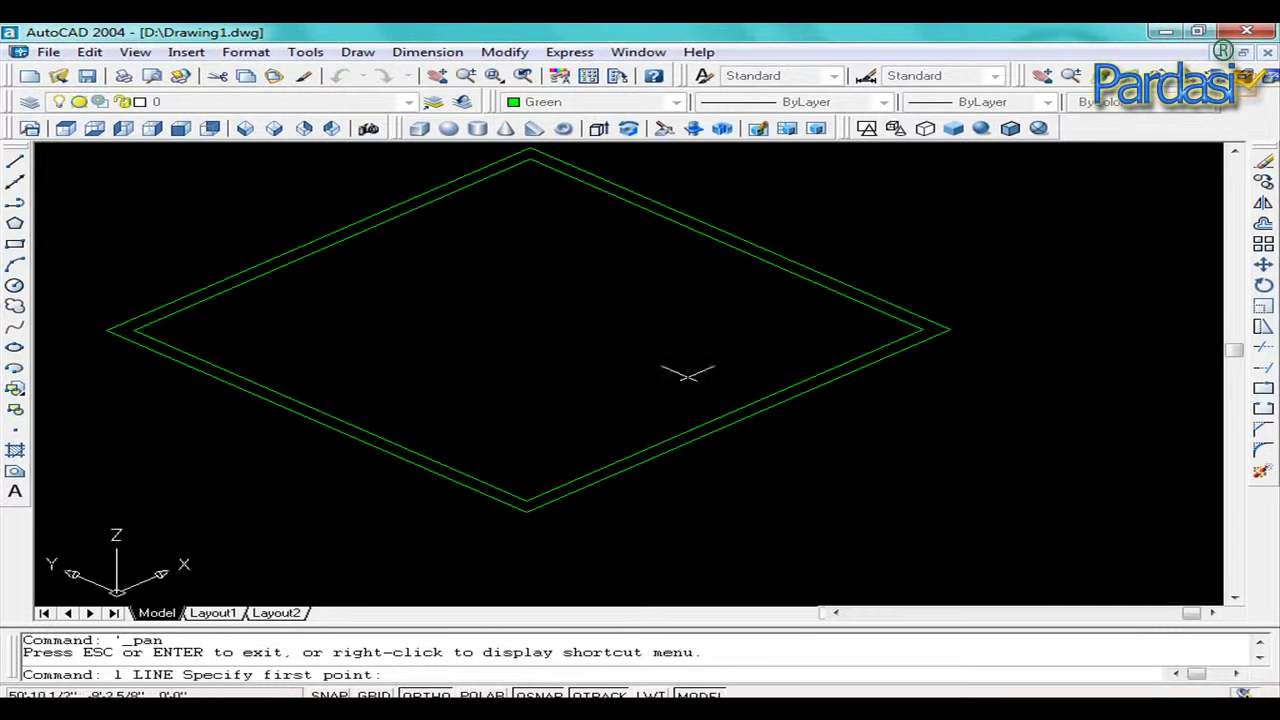
pyautogui.click(699, 386)
pyautogui.click(833, 445)
pyautogui.rightClick(788, 467)
pyautogui.click(854, 500)
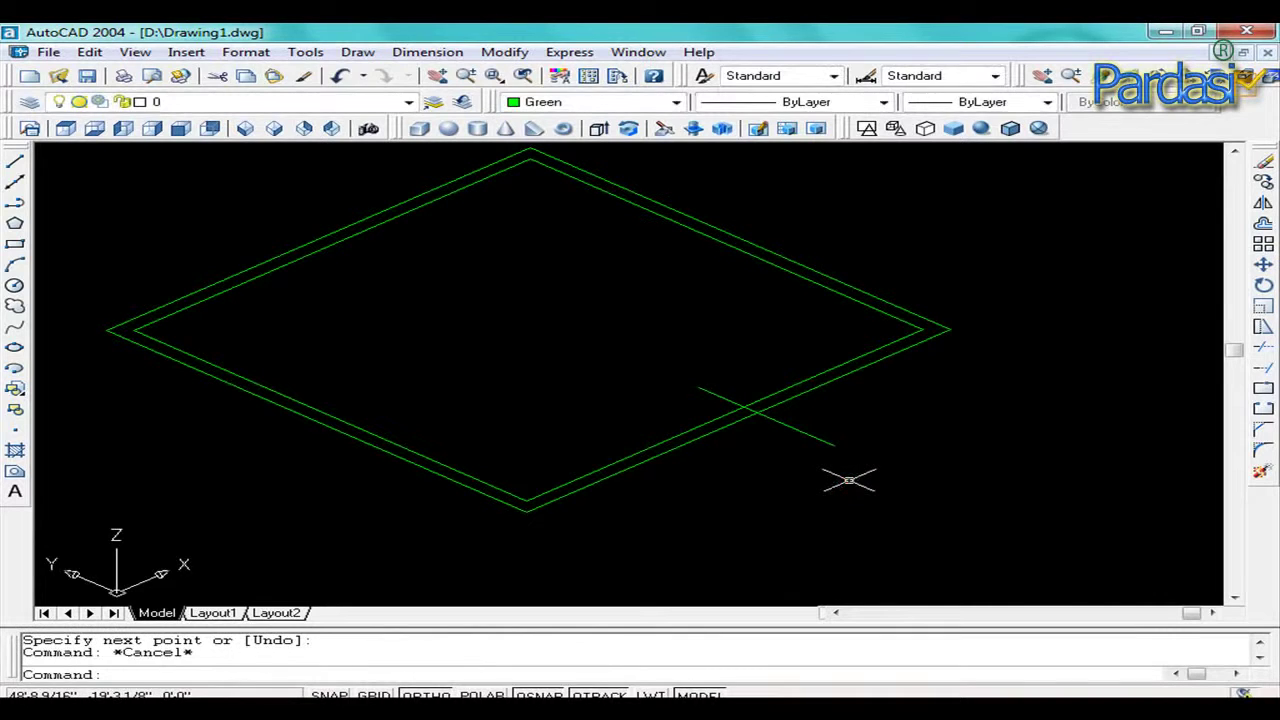
pyautogui.write('c')
pyautogui.press('Return')
pyautogui.write("4'")
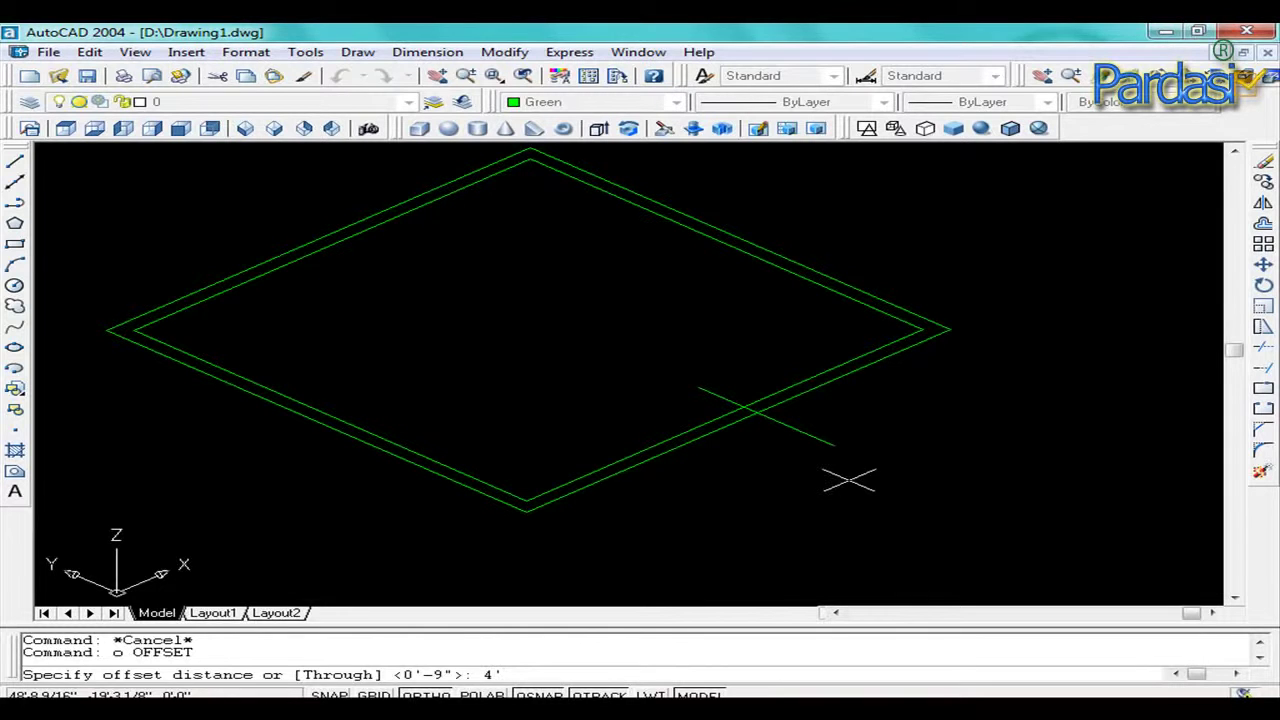
pyautogui.press('Return')
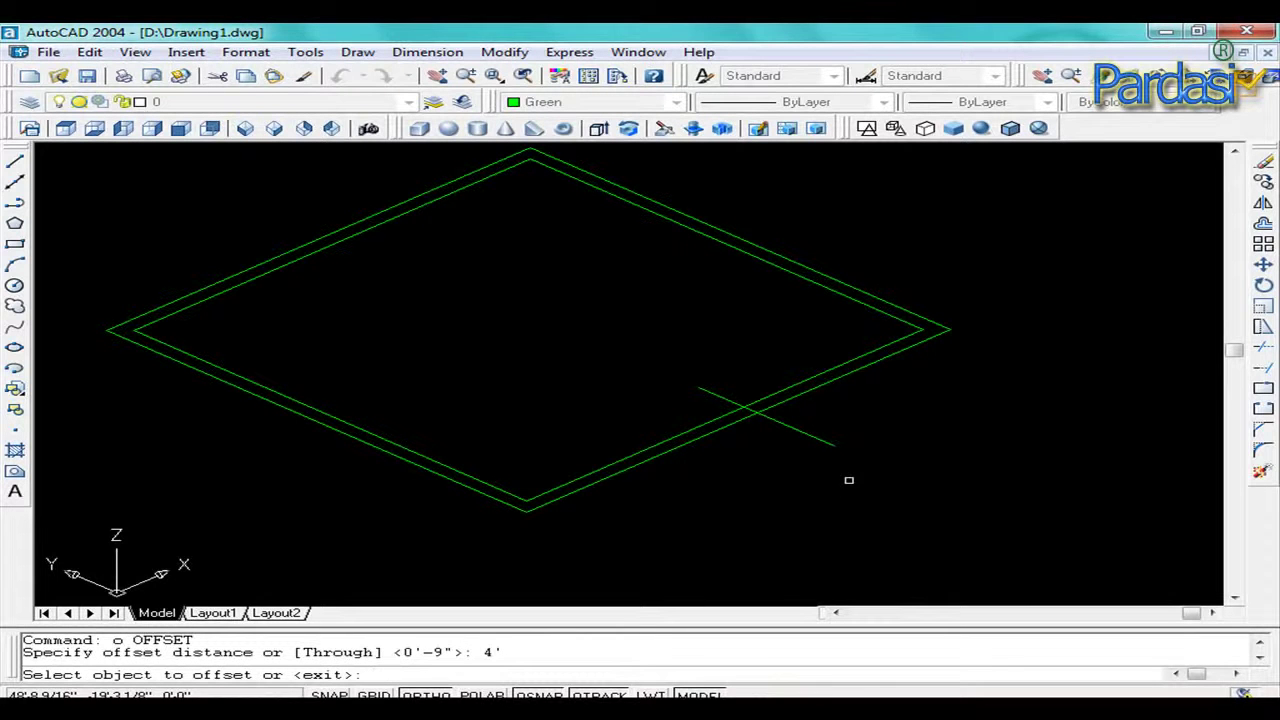
# Copy the crossing line 4' up-right to mark the gate width.
pyautogui.click(787, 427)
pyautogui.click(872, 412)
pyautogui.press('Escape')
pyautogui.write('tr')
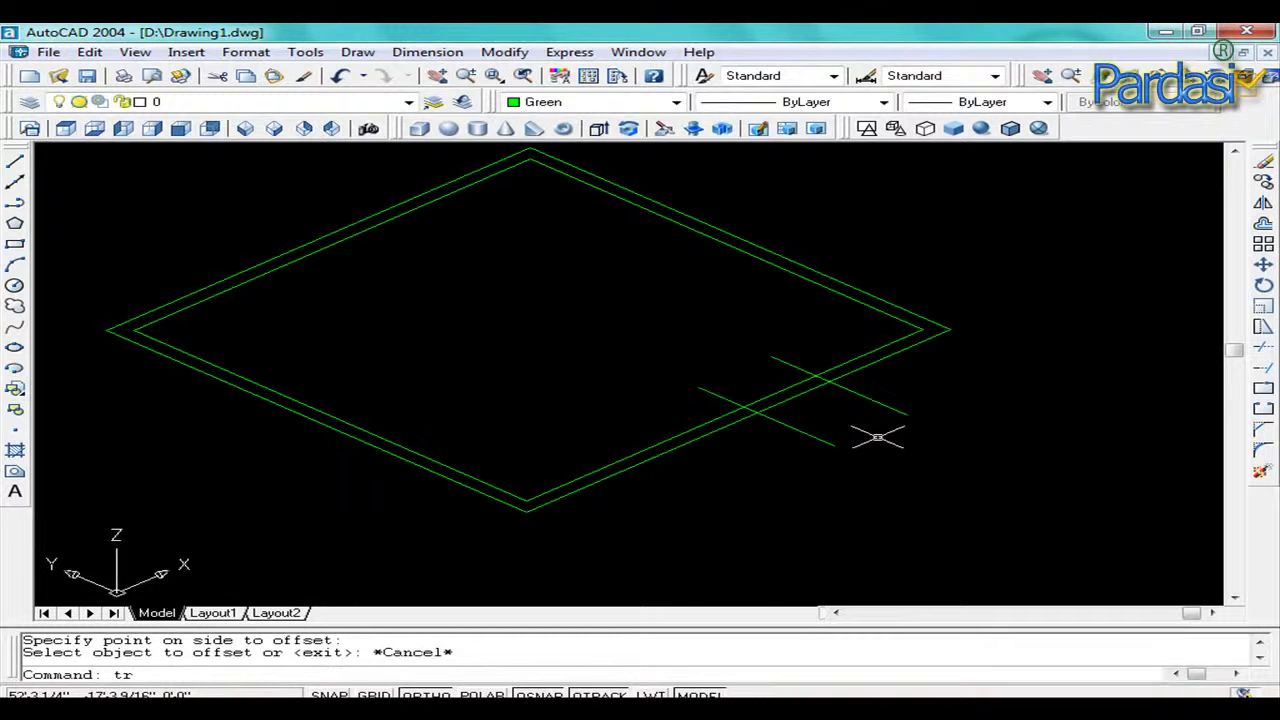
# Trim the crossing lines and both wall edges between them to open the gate gap.
pyautogui.press('Return')
pyautogui.press('Return')
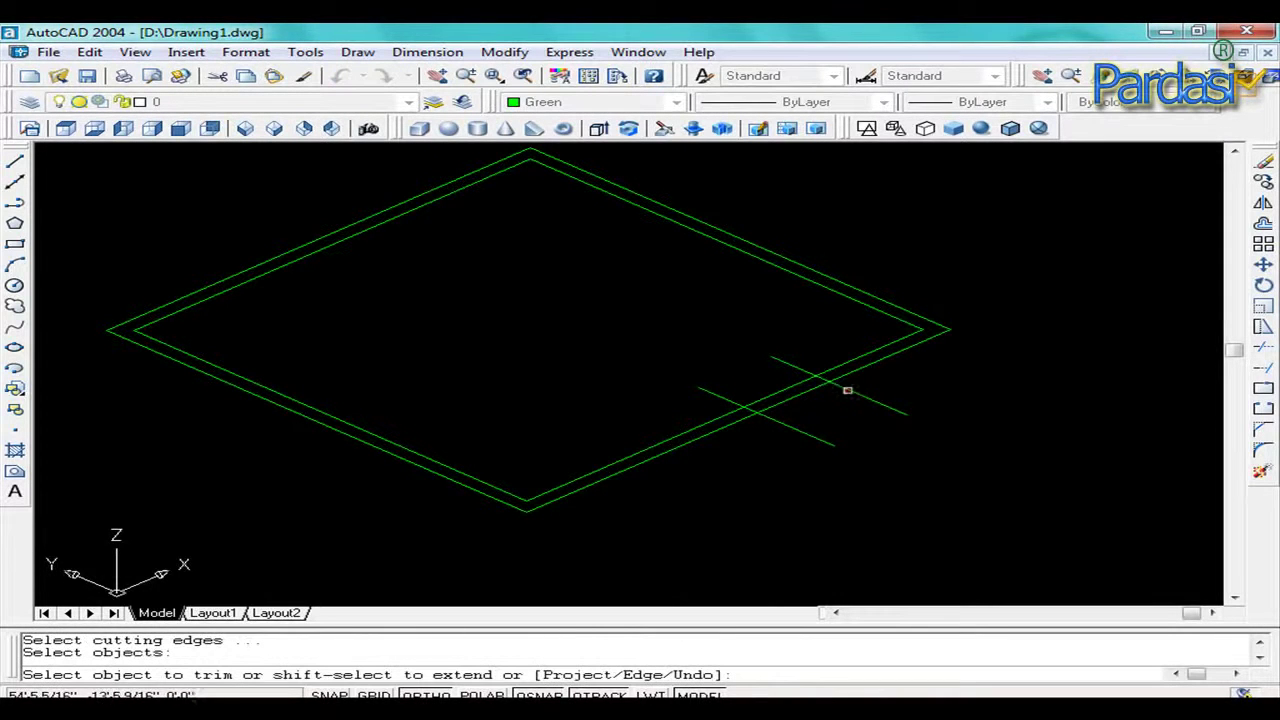
pyautogui.click(847, 391)
pyautogui.click(805, 370)
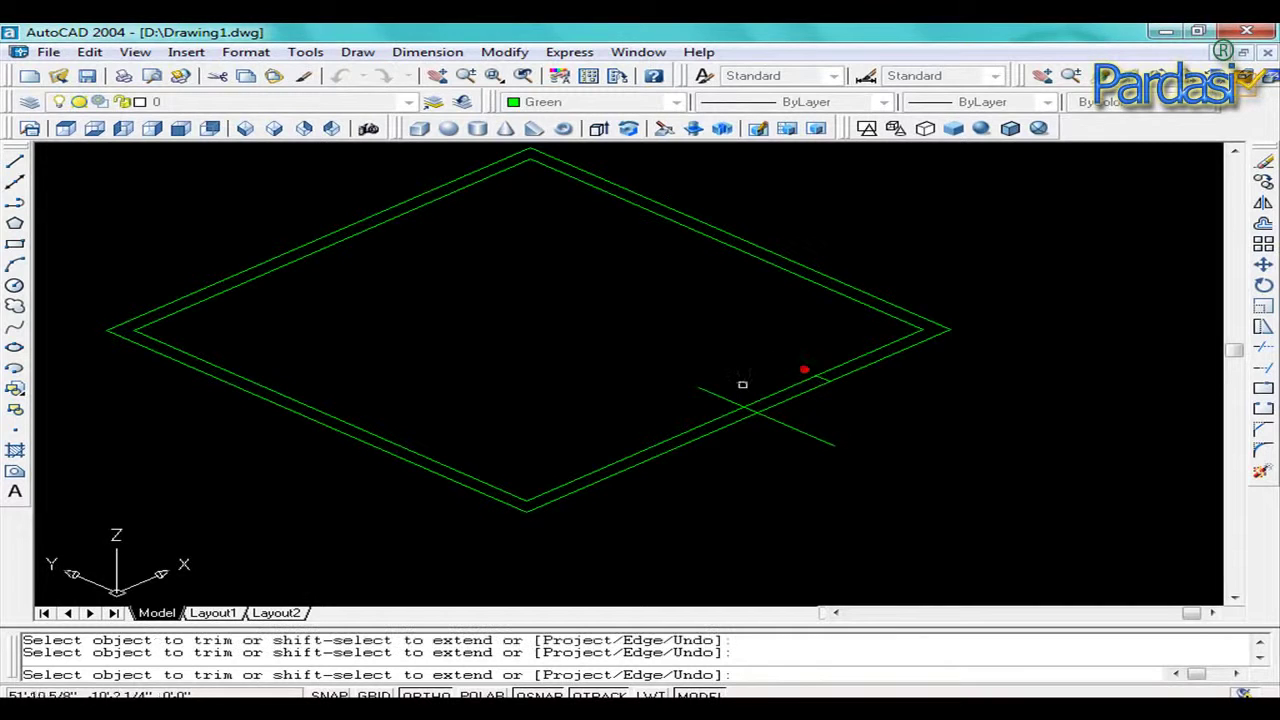
pyautogui.click(716, 392)
pyautogui.click(790, 428)
pyautogui.click(783, 400)
pyautogui.click(777, 394)
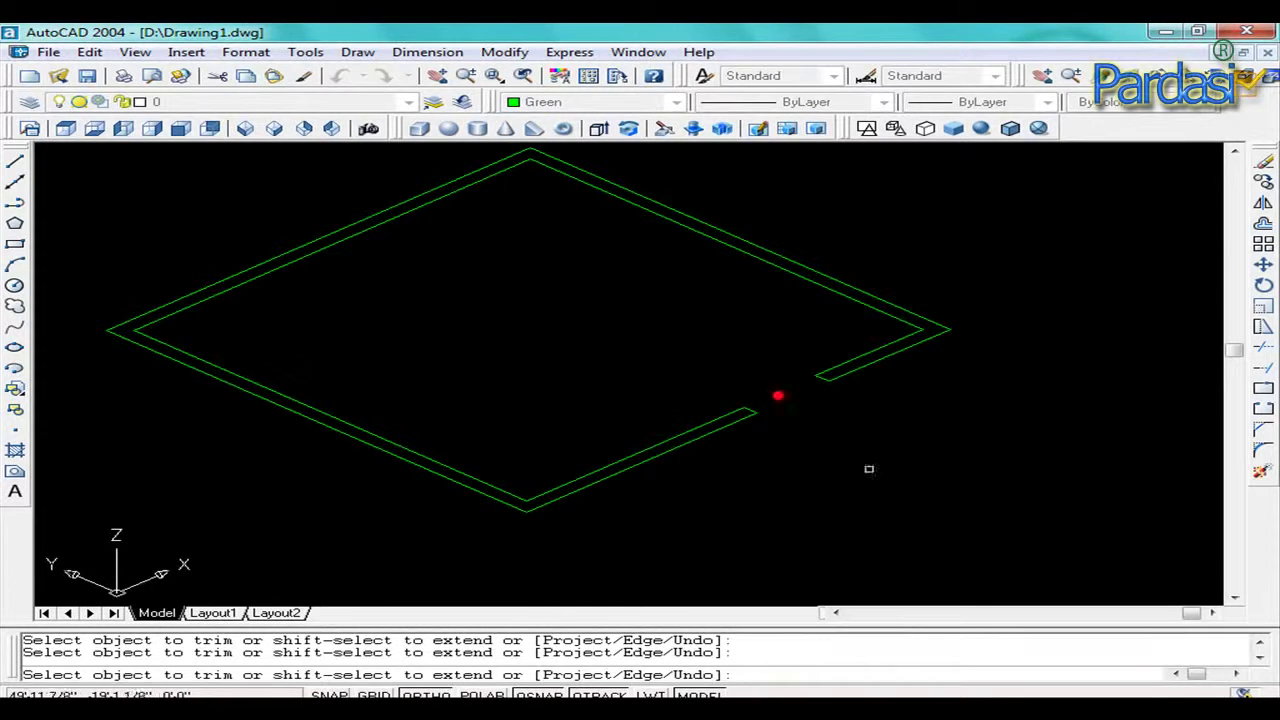
pyautogui.press('Escape')
pyautogui.press('Escape')
pyautogui.write('reg')
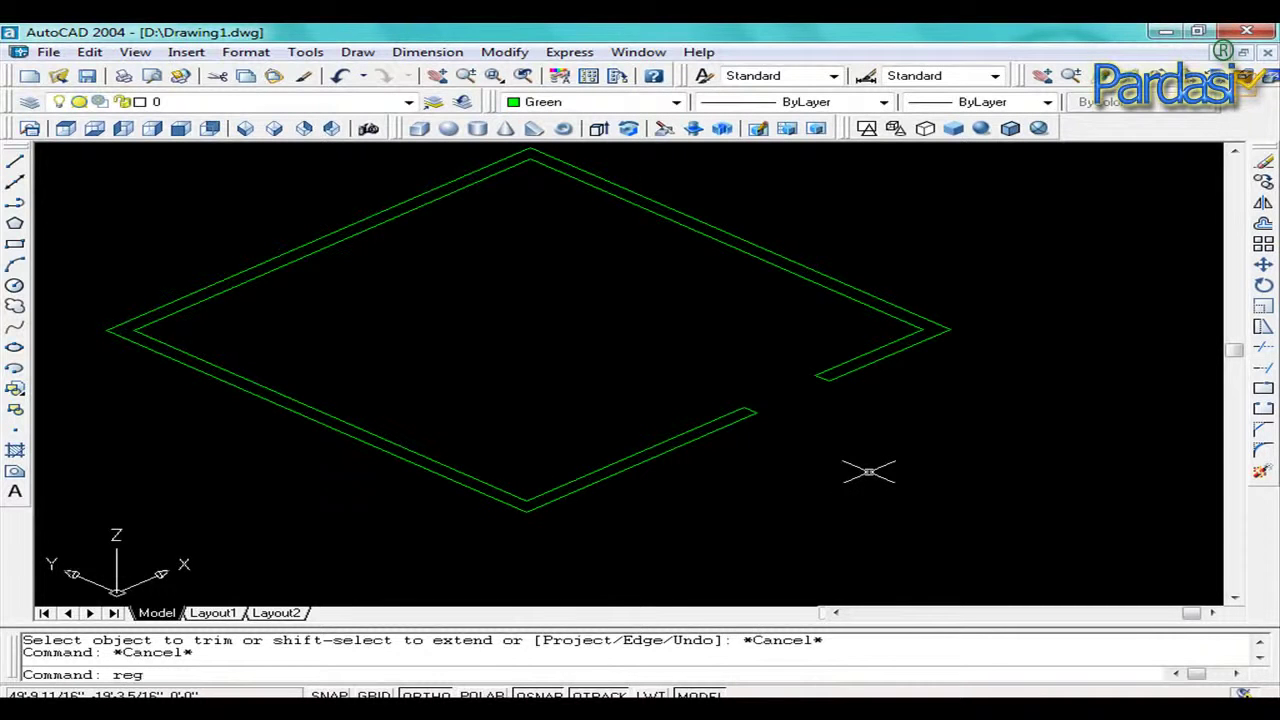
# Try converting the gated wall outline into a region.
pyautogui.press('Return')
pyautogui.click(794, 460)
pyautogui.click(649, 403)
pyautogui.press('Return')
pyautogui.press('Escape')
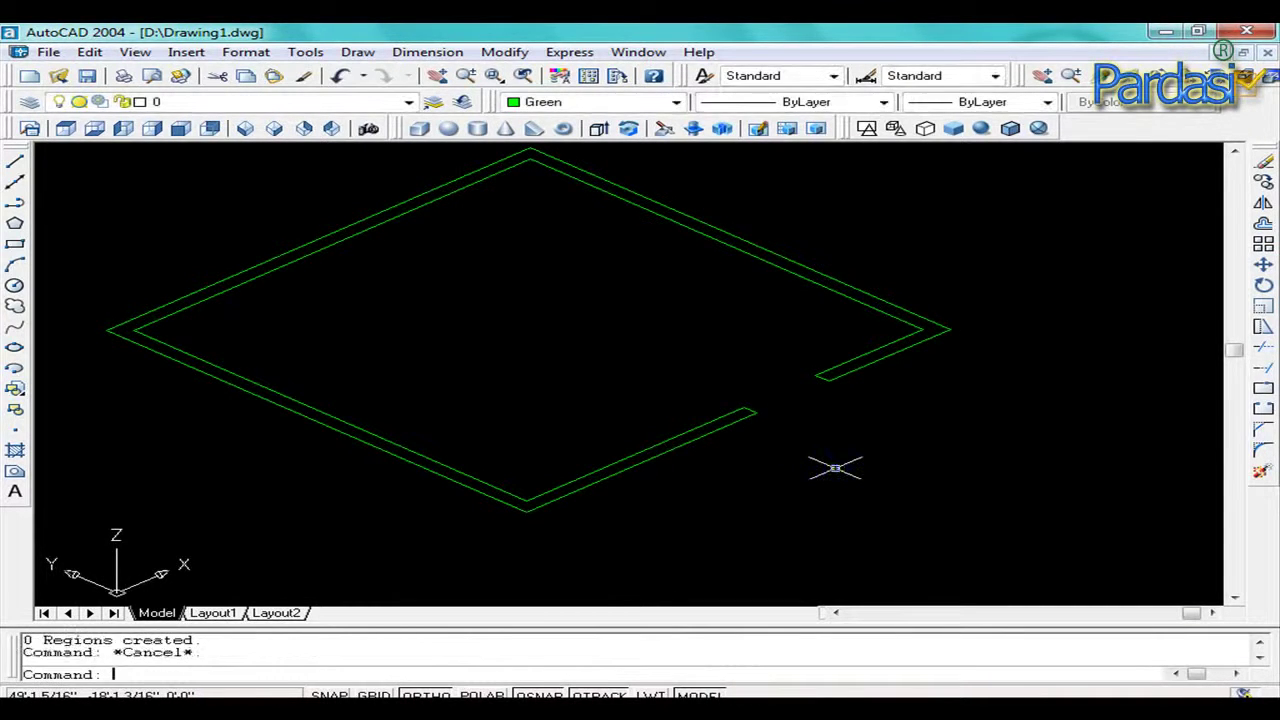
pyautogui.write('ext')
pyautogui.press('Return')
pyautogui.click(748, 449)
pyautogui.click(640, 425)
pyautogui.press('Return')
pyautogui.rightClick(707, 483)
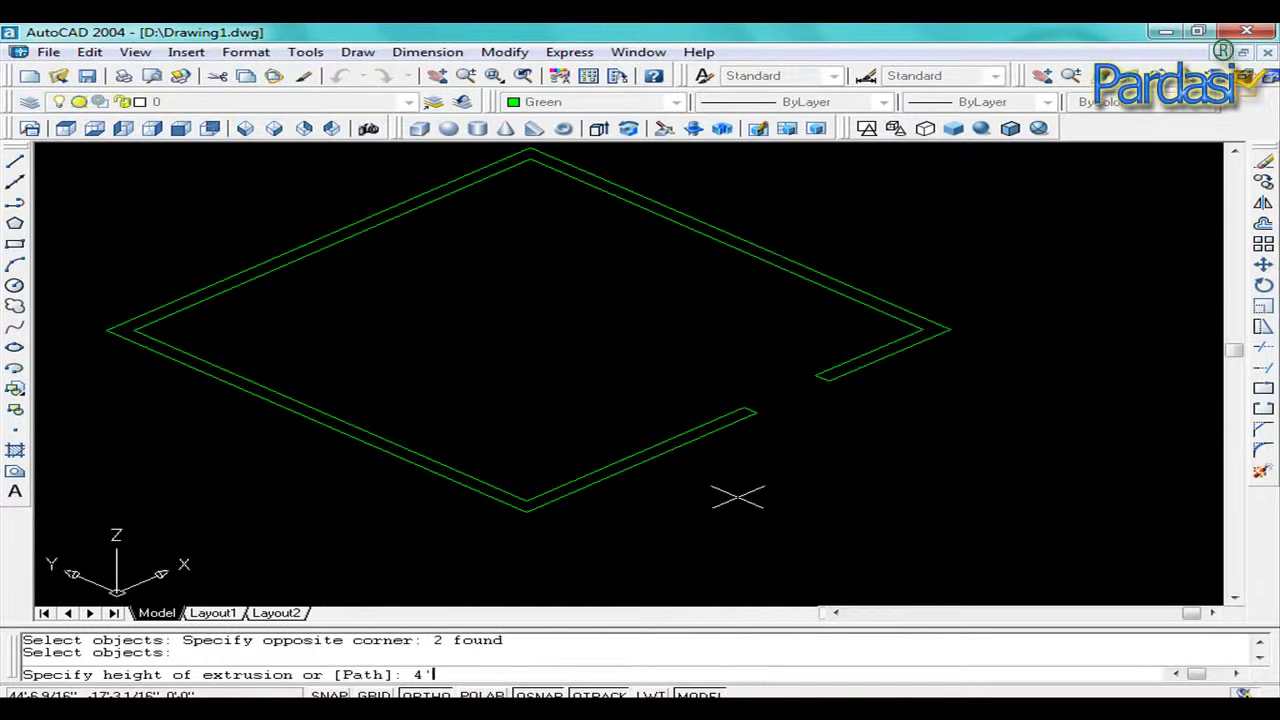
pyautogui.press('Return')
pyautogui.press('Return')
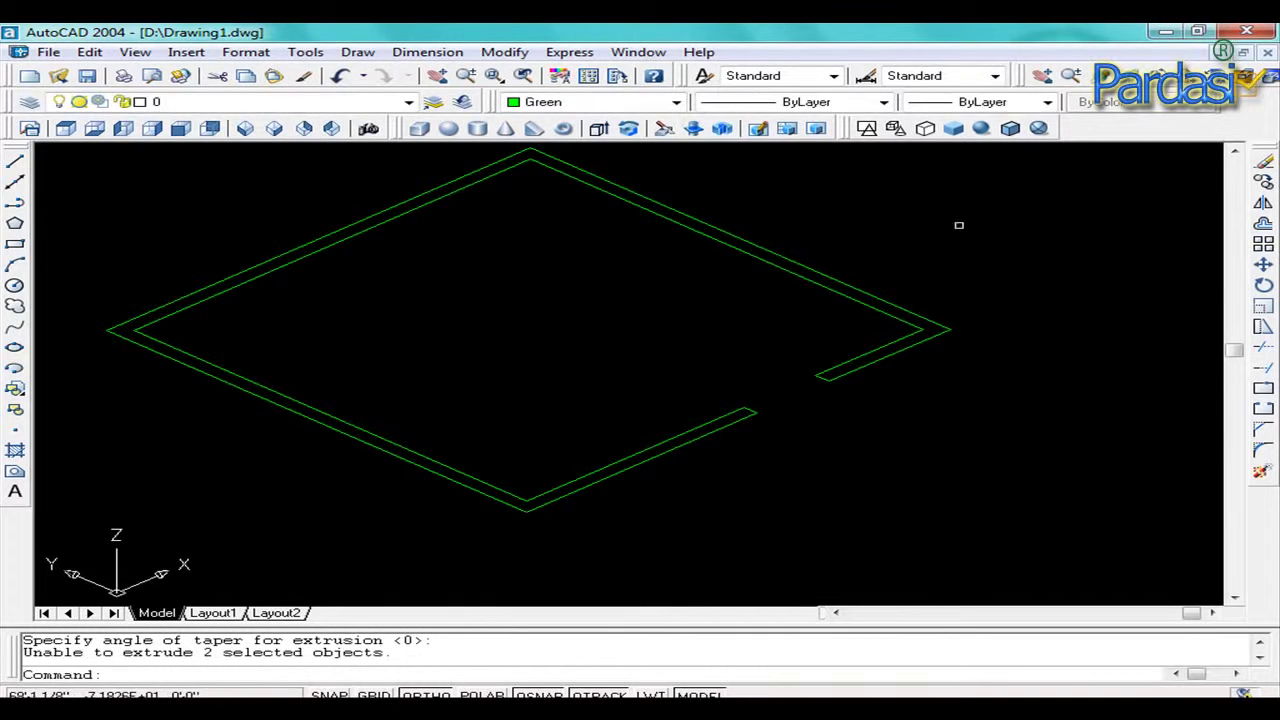
# Show the model flat shaded in southwest isometric view.
pyautogui.click(246, 128)
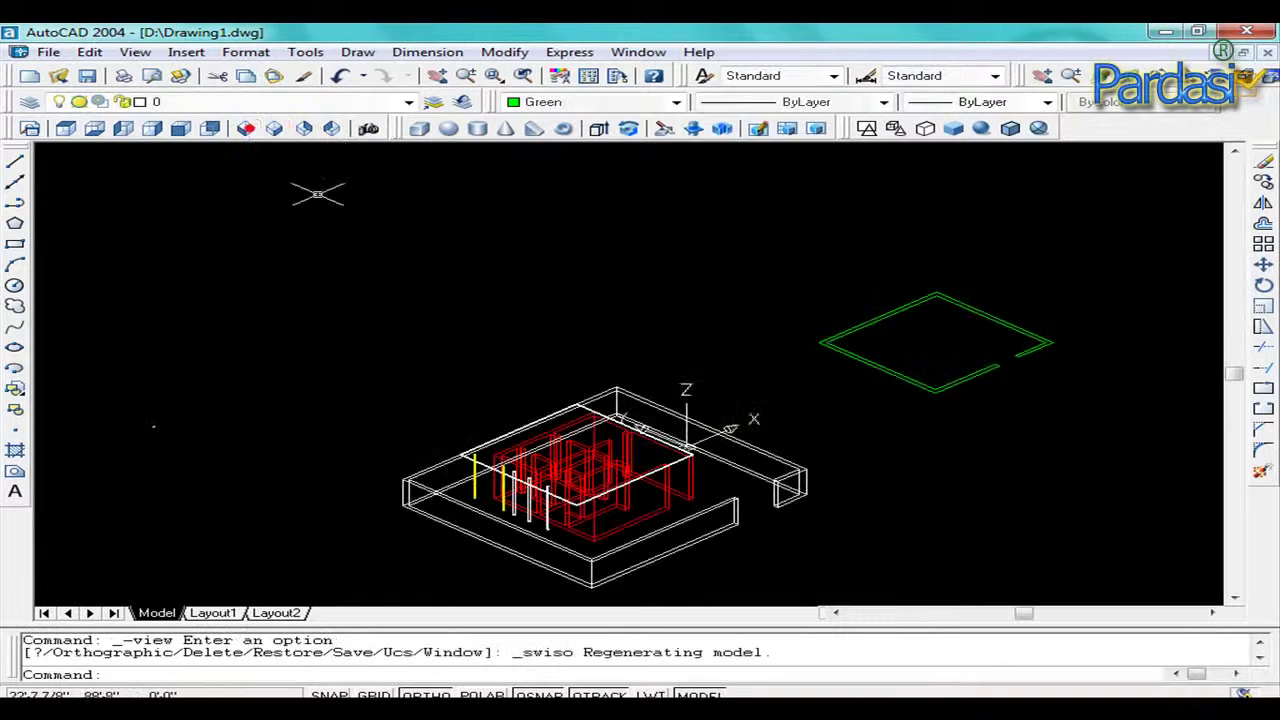
pyautogui.click(952, 130)
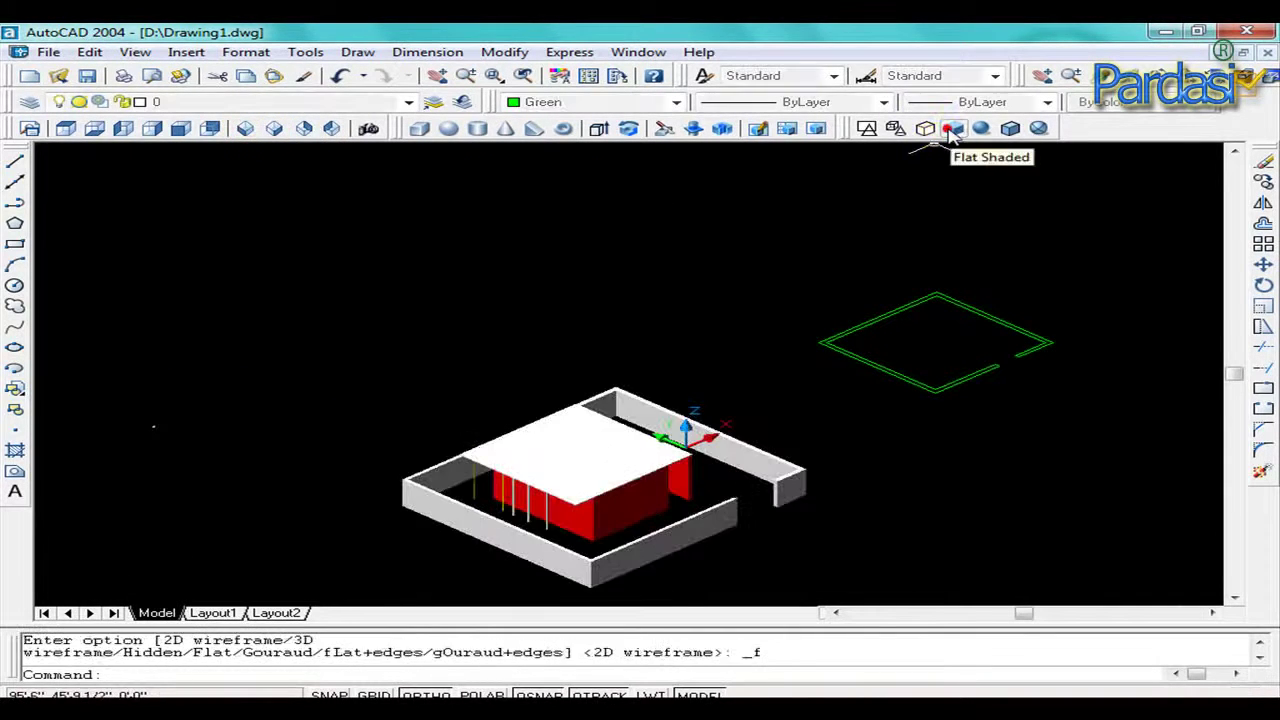
pyautogui.click(250, 128)
pyautogui.press('Escape')
# Zoom in on the gated green boundary outline.
pyautogui.click(1000, 400)
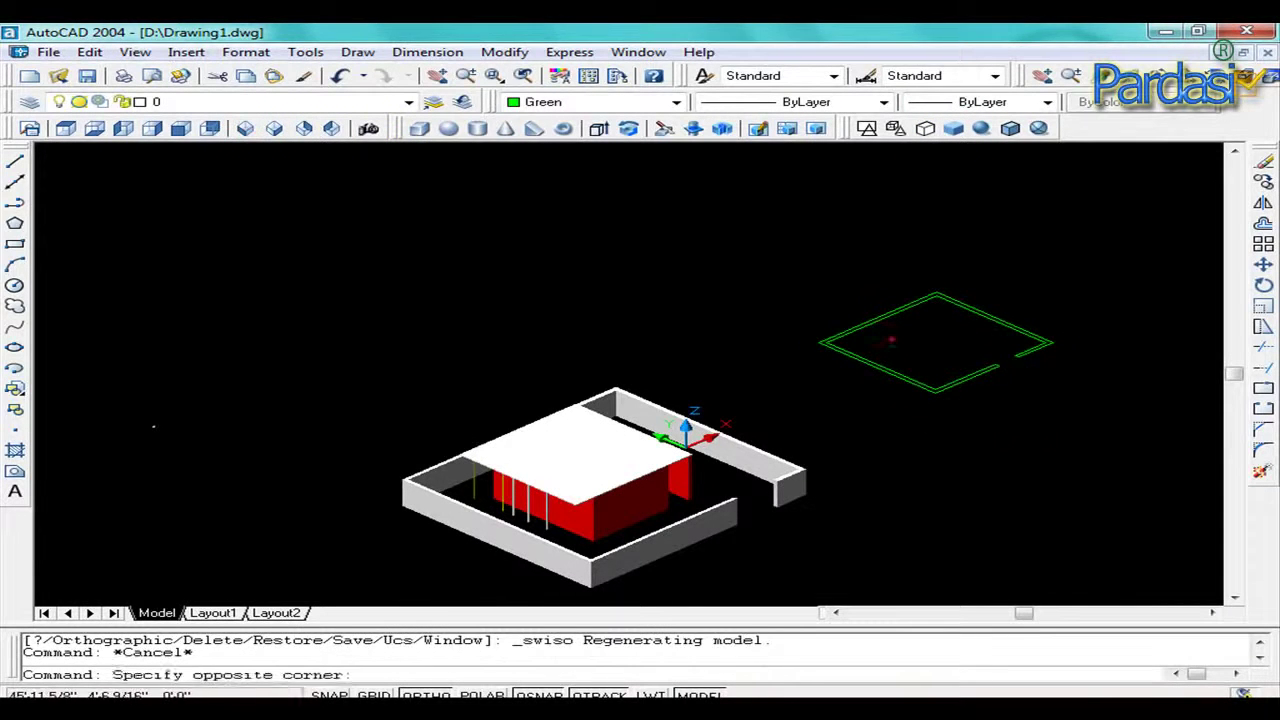
pyautogui.click(948, 392)
pyautogui.scroll(3, 945, 395)
pyautogui.press('Escape')
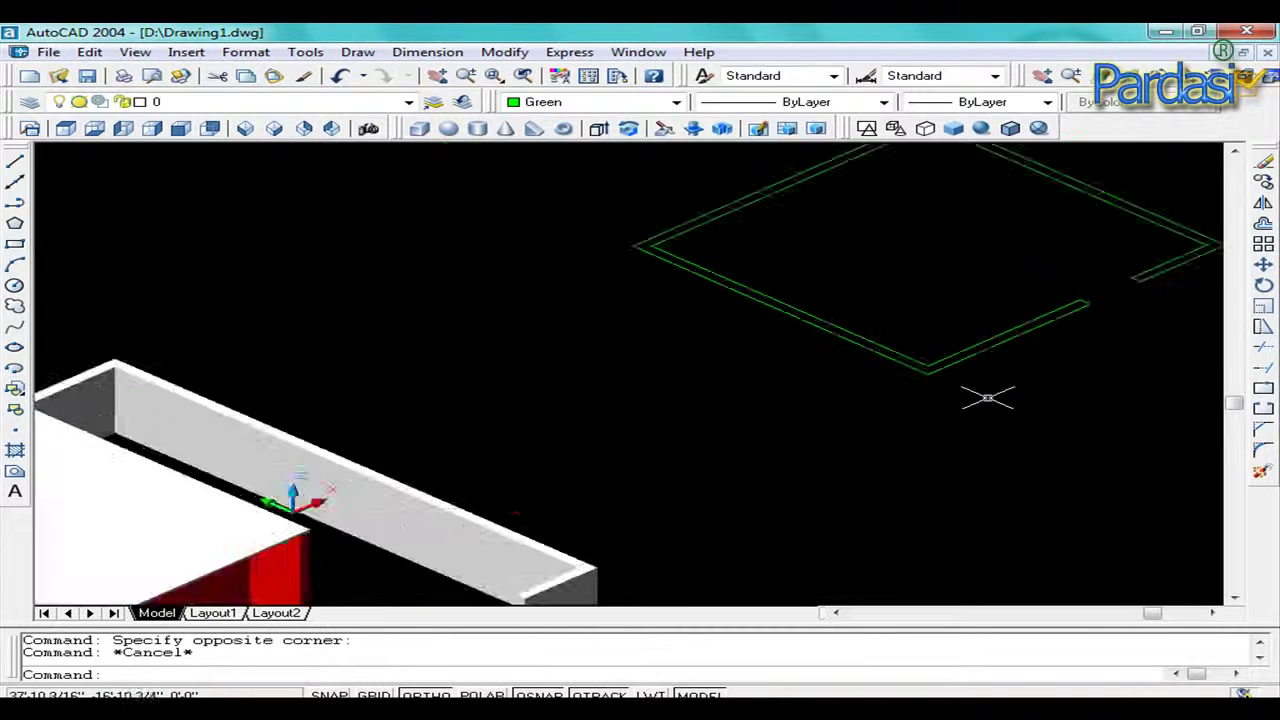
pyautogui.scroll(-2, 988, 398)
pyautogui.press('Escape')
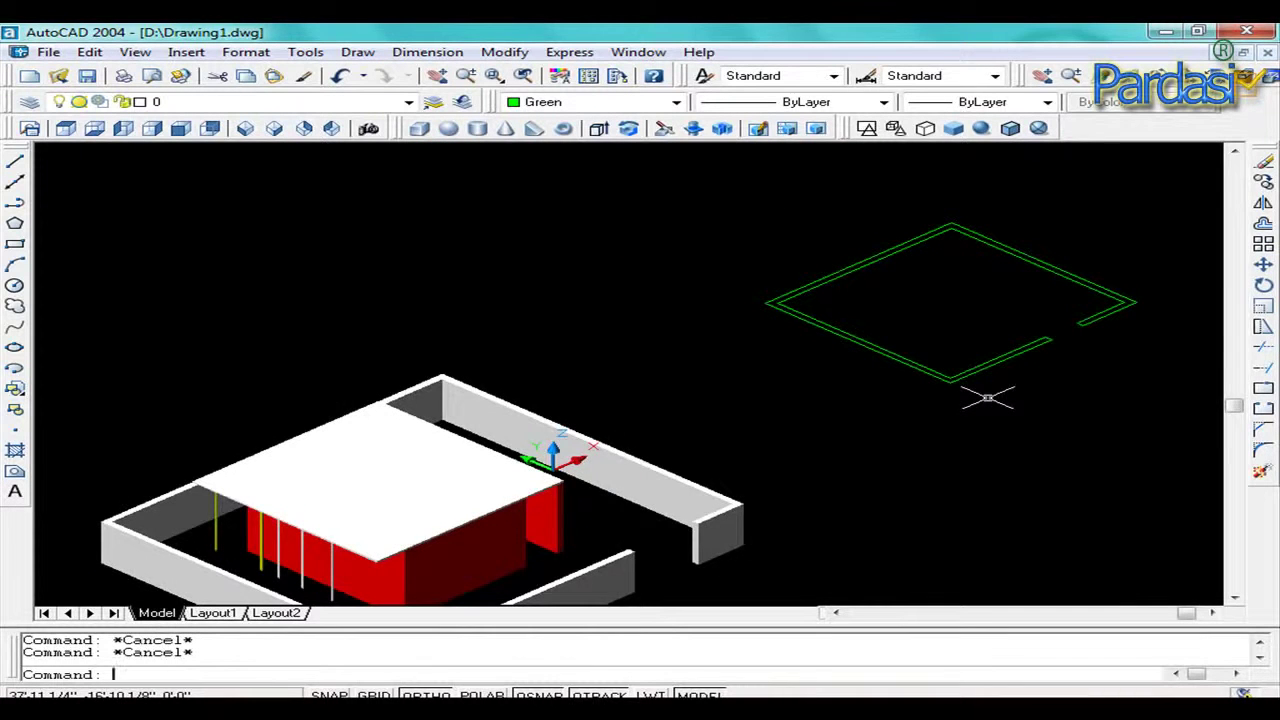
pyautogui.scroll(3, 1023, 314)
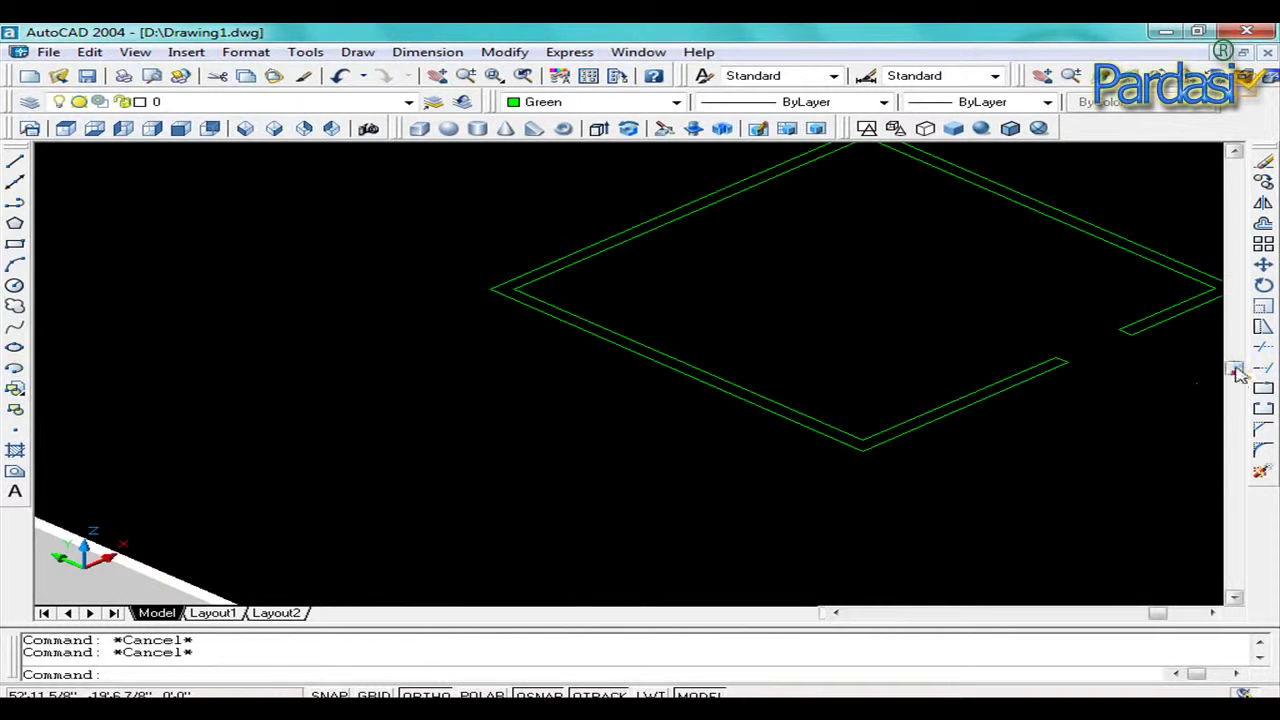
pyautogui.click(1238, 372)
pyautogui.click(1240, 350)
pyautogui.write('bo')
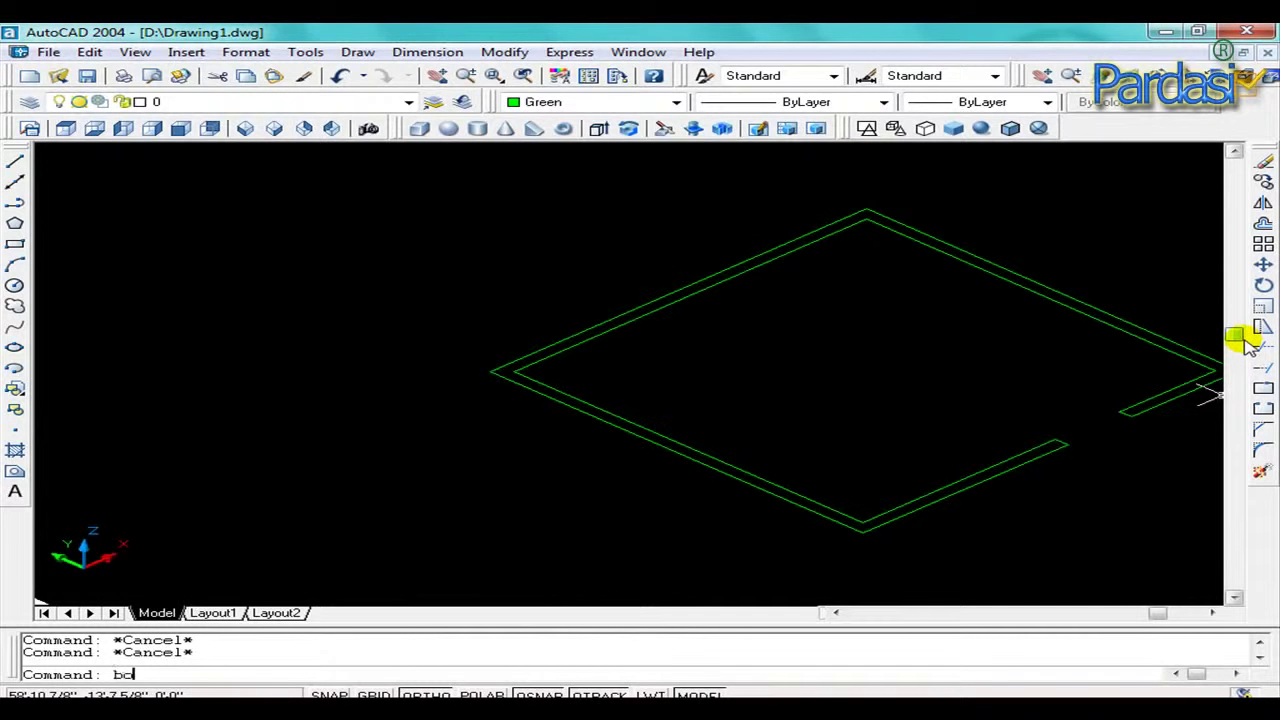
# Create a closed boundary polyline by picking a point inside the gated wall outline.
pyautogui.press('Return')
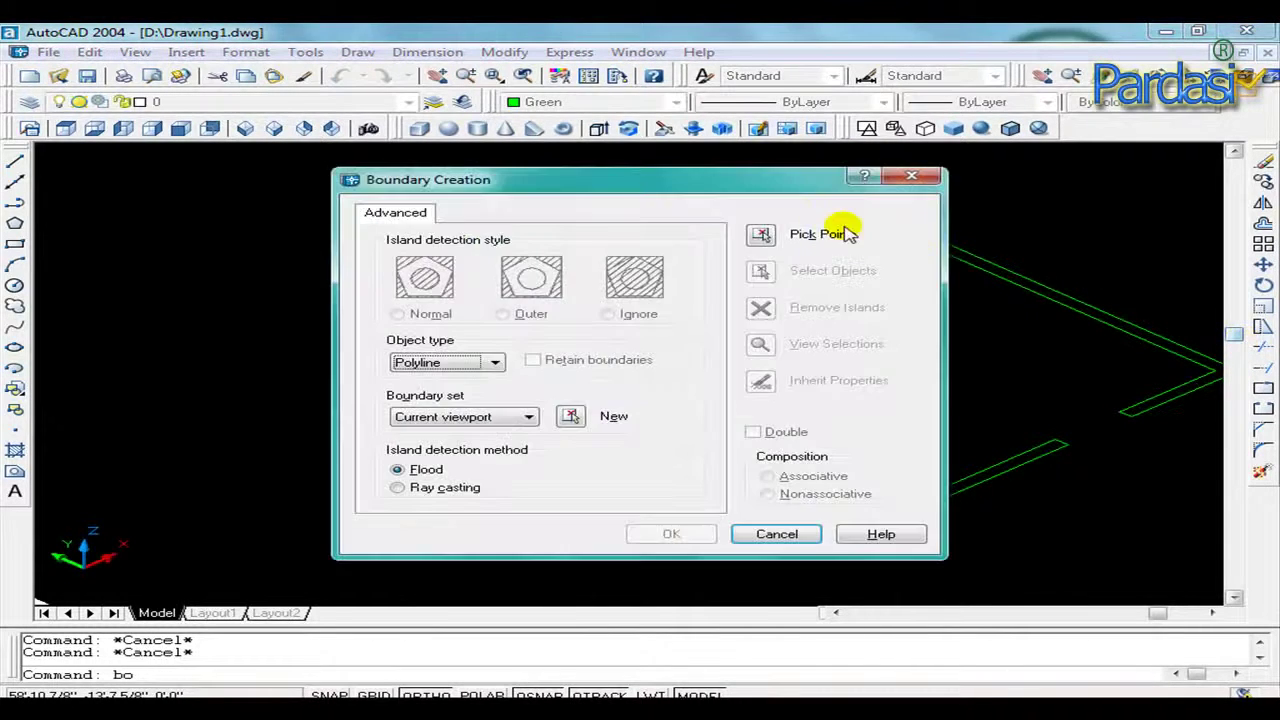
pyautogui.click(760, 238)
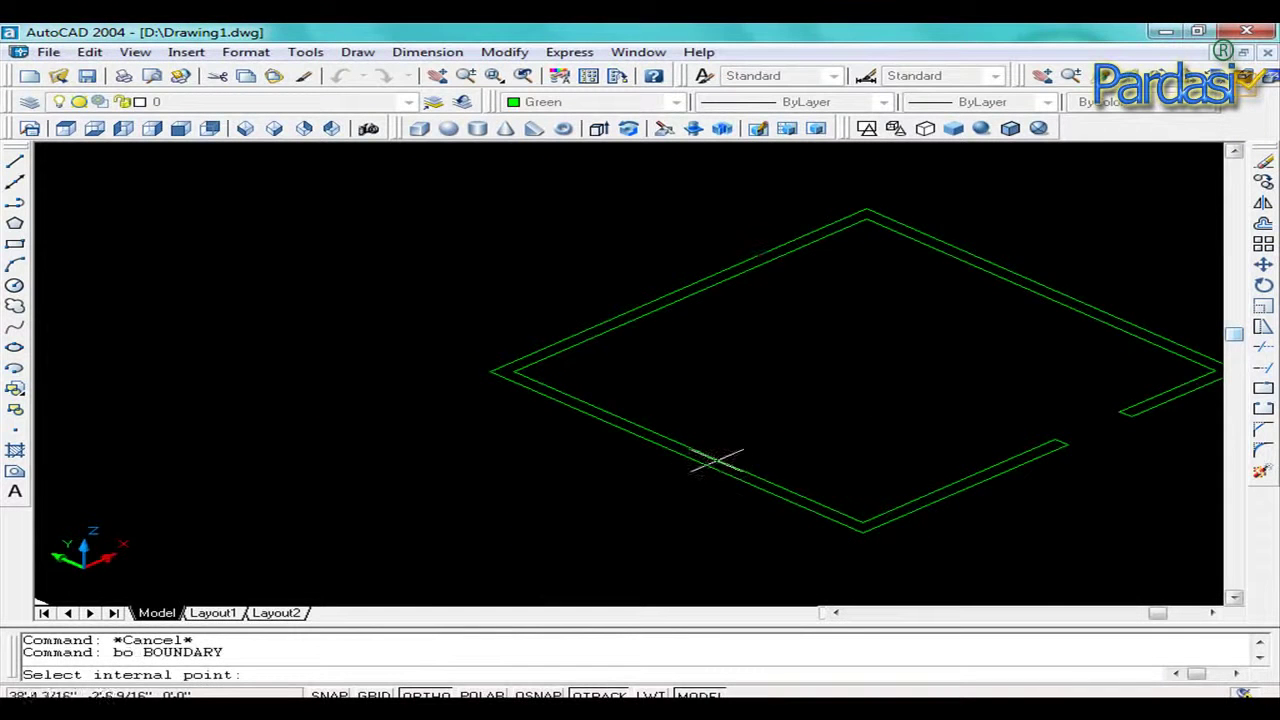
pyautogui.click(716, 461)
pyautogui.rightClick(1034, 511)
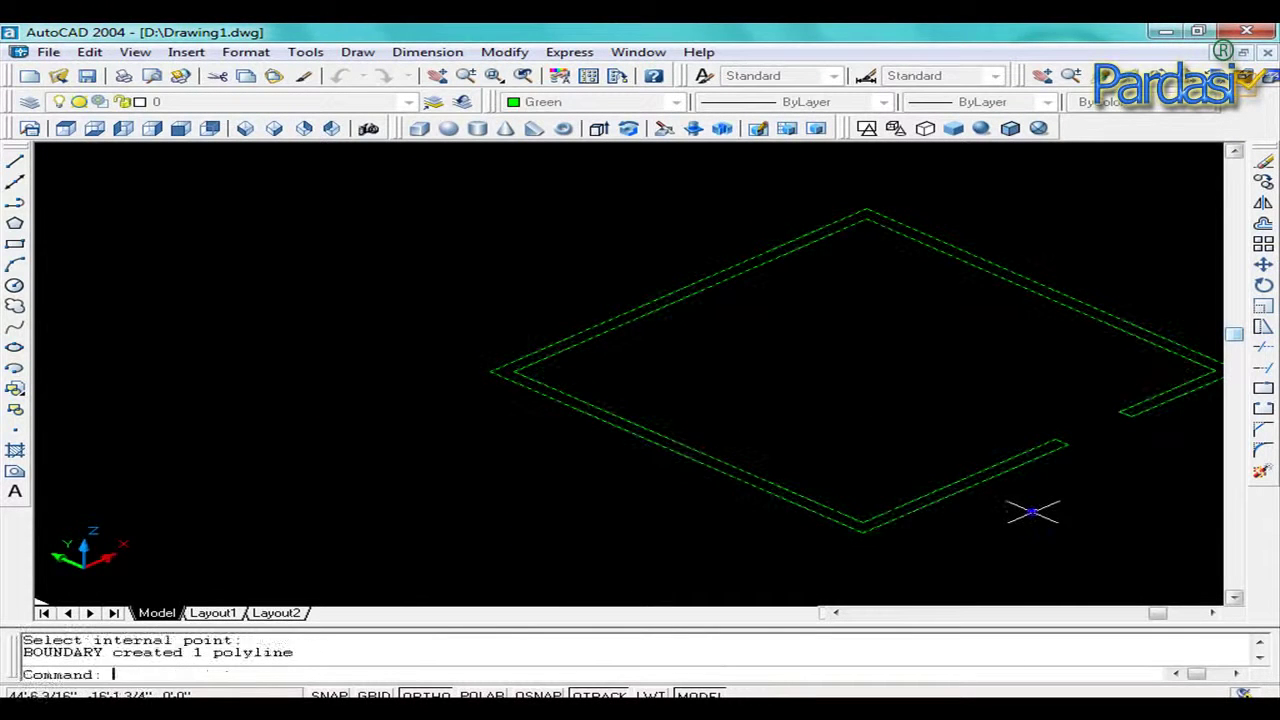
pyautogui.click(1024, 489)
pyautogui.click(964, 452)
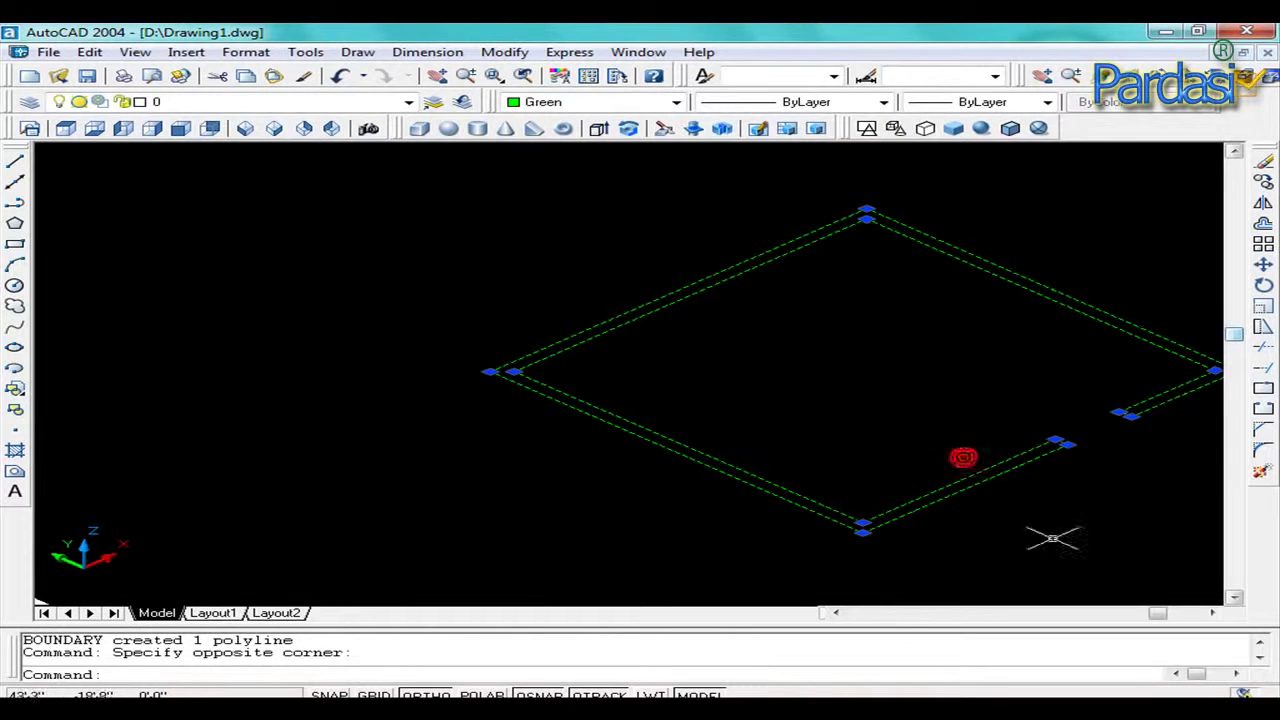
pyautogui.press('Escape')
# Extrude the wall polyline 4' high with zero taper.
pyautogui.write('e')
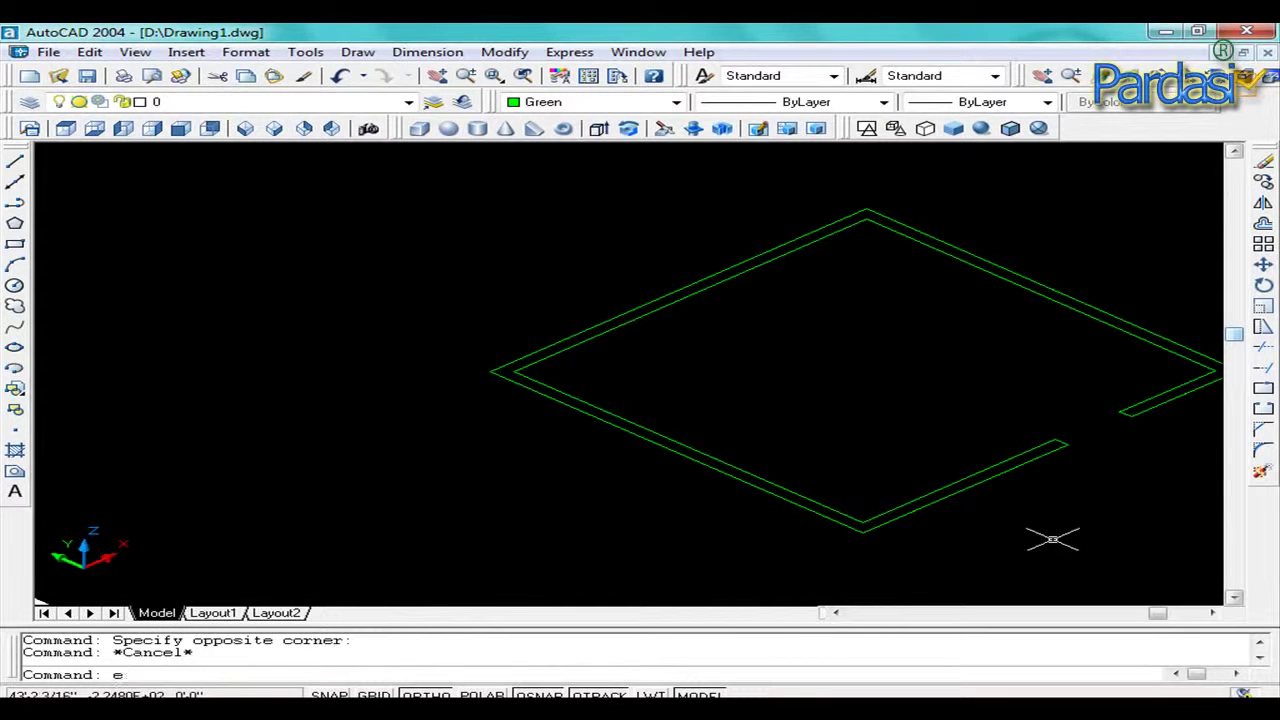
pyautogui.write('t')
pyautogui.press('Return')
pyautogui.click(968, 512)
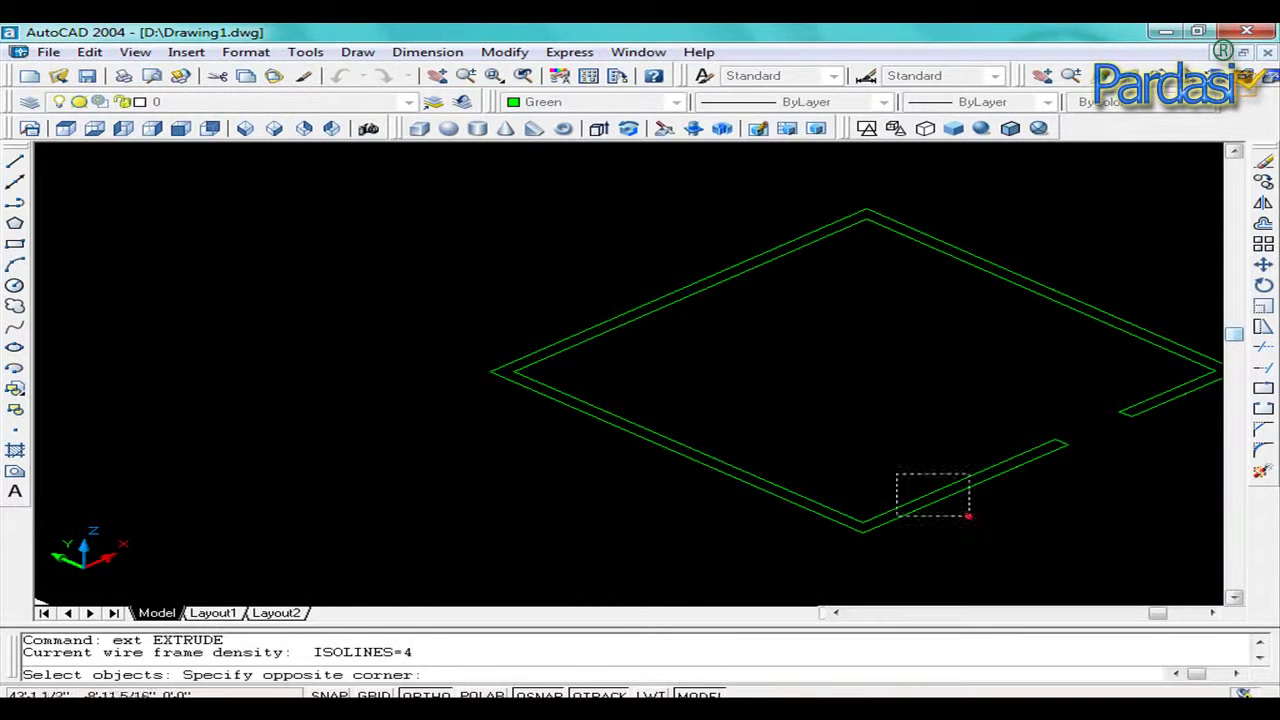
pyautogui.click(886, 465)
pyautogui.press('Return')
pyautogui.write("4'")
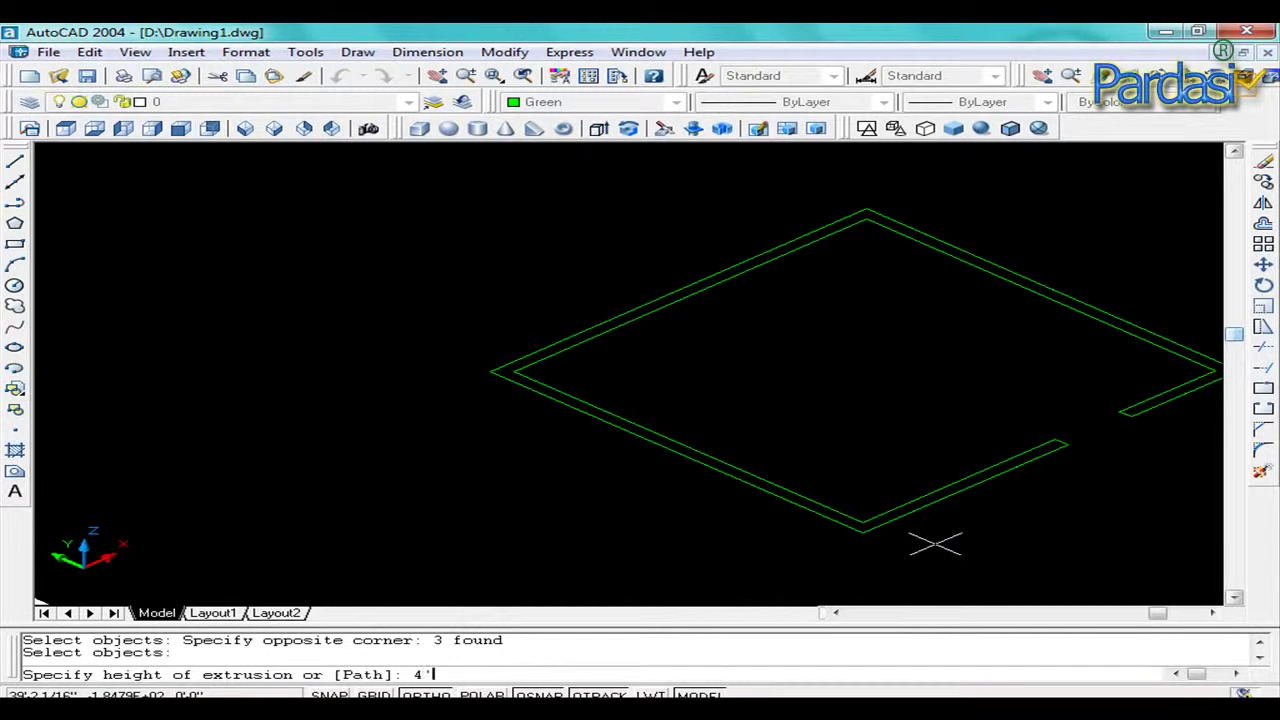
pyautogui.press('Return')
pyautogui.press('Return')
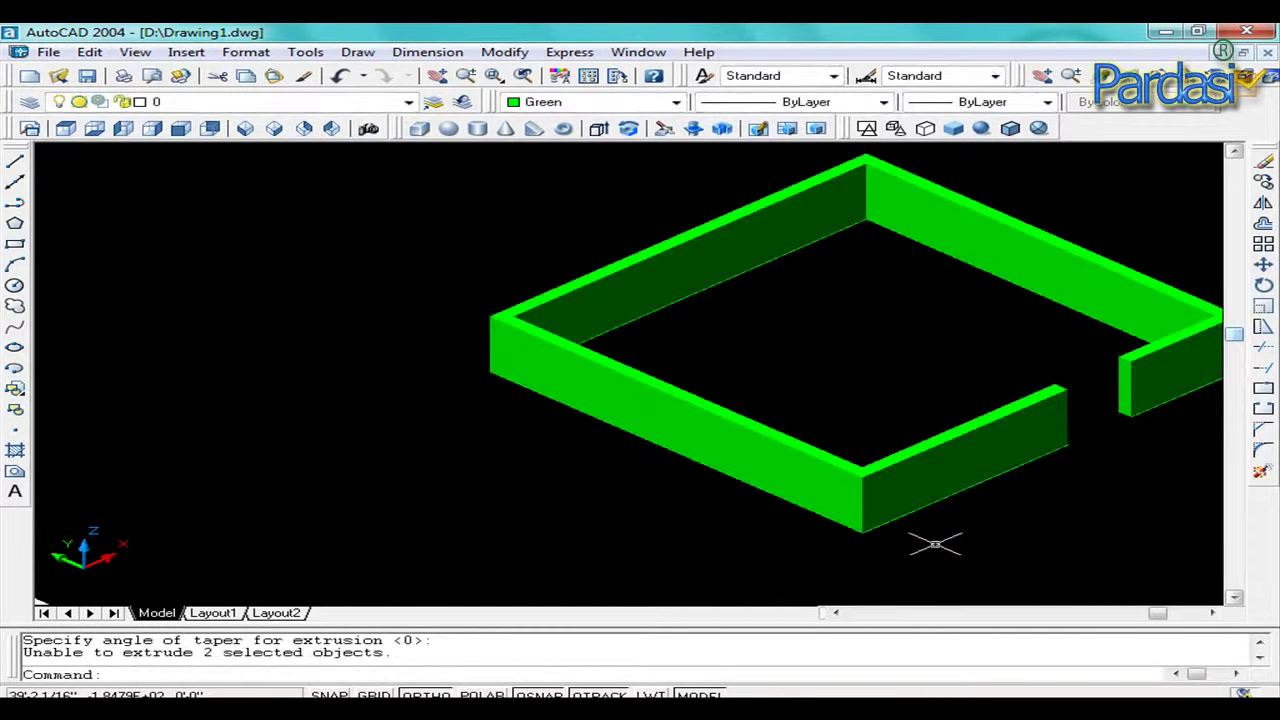
pyautogui.press('Escape')
pyautogui.scroll(-2, 935, 544)
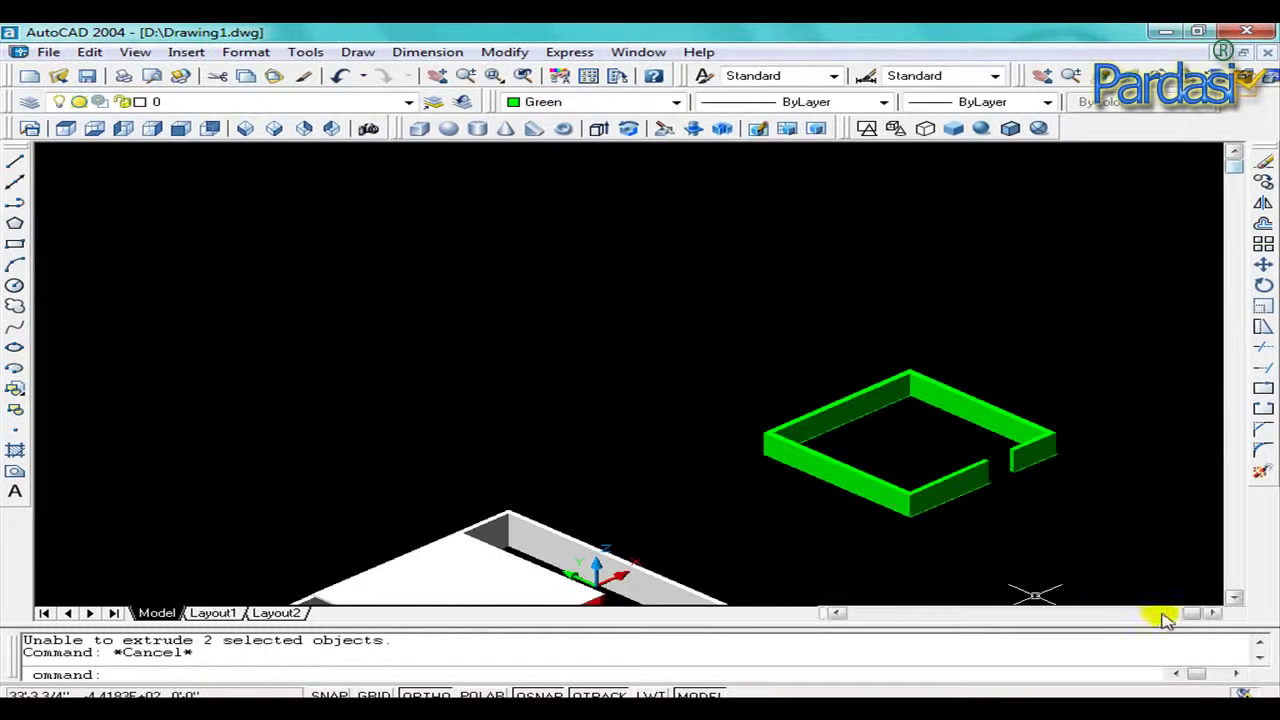
# Move the green parapet walls onto the corner of the white roof slab.
pyautogui.moveTo(1233, 172)
pyautogui.mouseDown()
pyautogui.moveTo(1247, 257)
pyautogui.moveTo(1203, 413)
pyautogui.moveTo(1200, 508)
pyautogui.mouseUp()
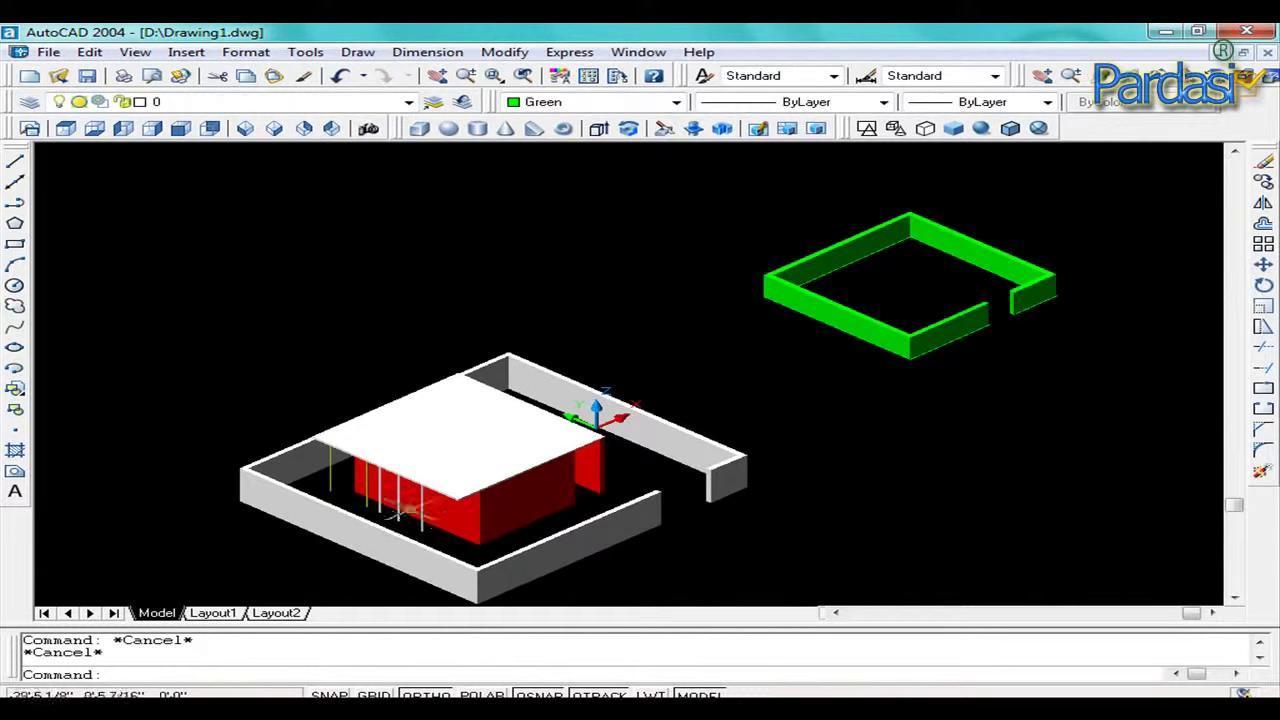
pyautogui.scroll(1, 405, 510)
pyautogui.scroll(1, 425, 498)
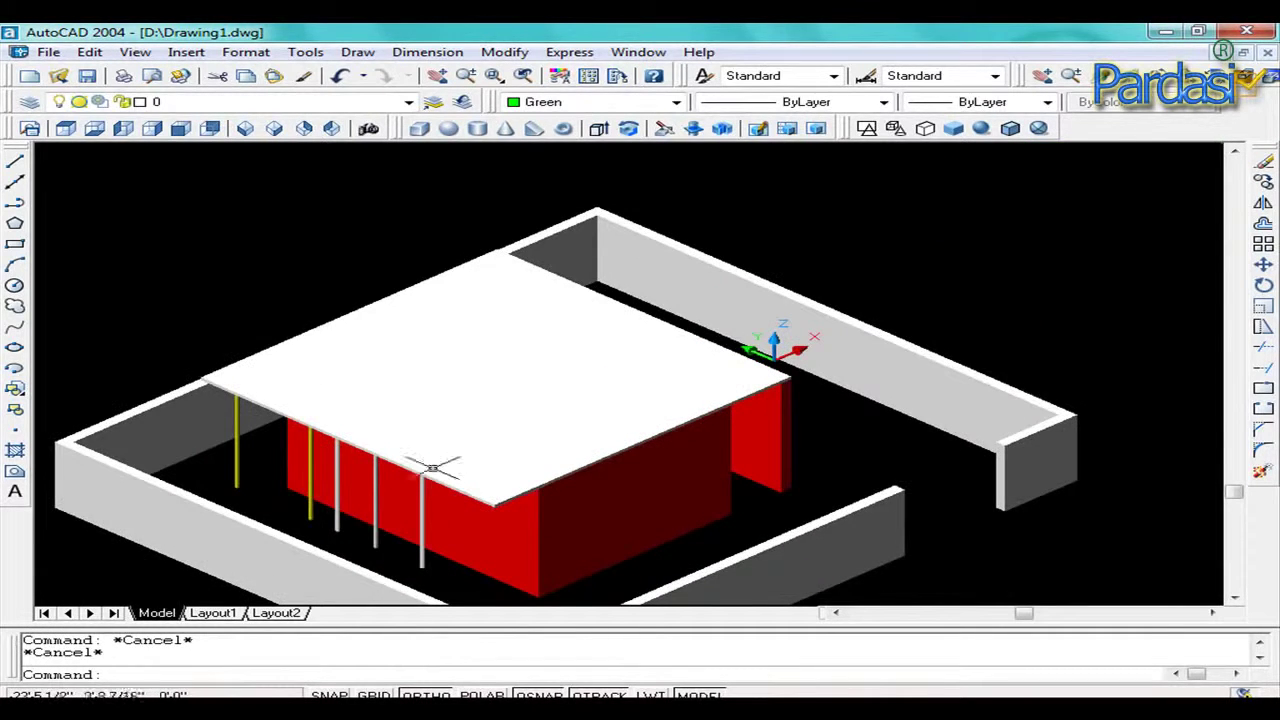
pyautogui.scroll(-2, 689, 429)
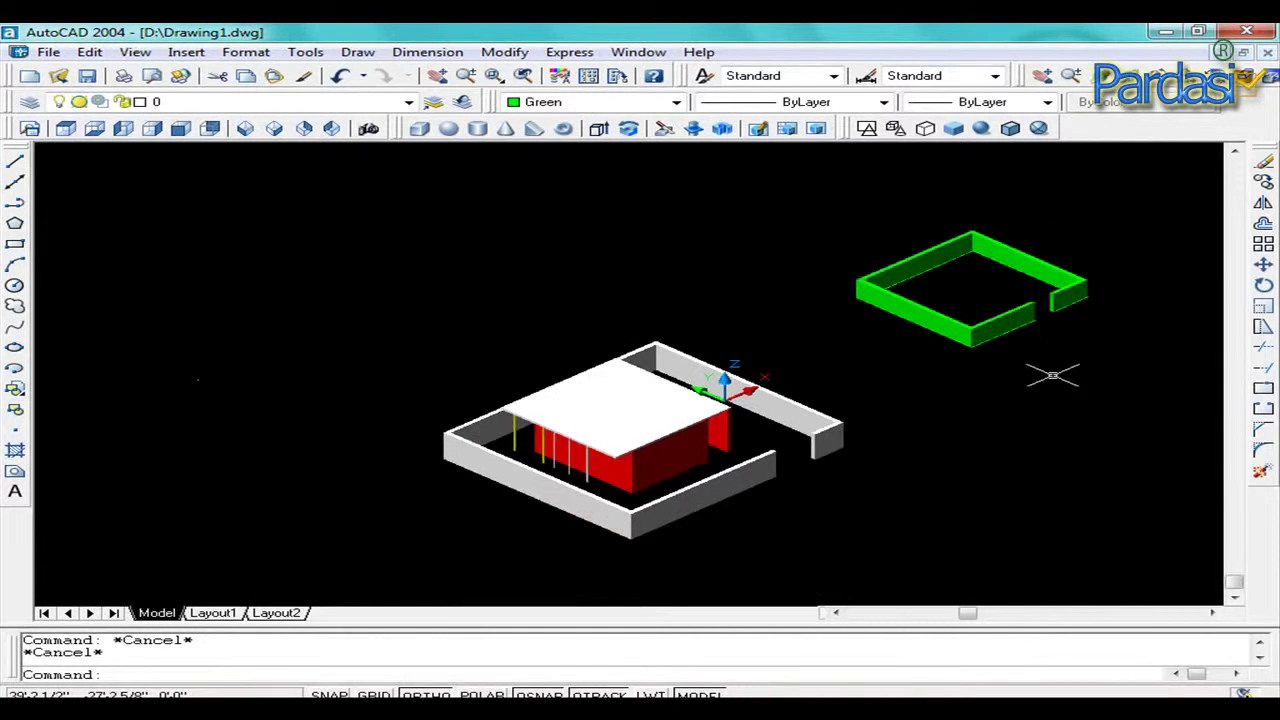
pyautogui.press('Escape')
pyautogui.write('m')
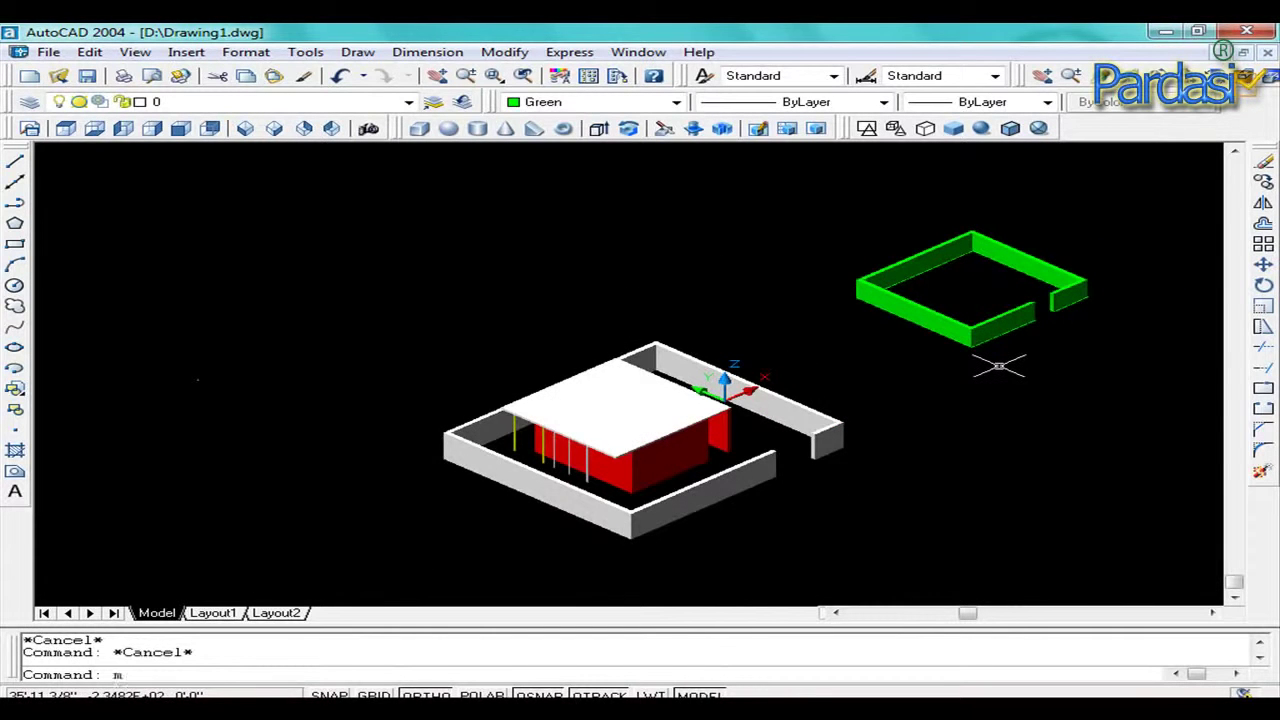
pyautogui.press('Return')
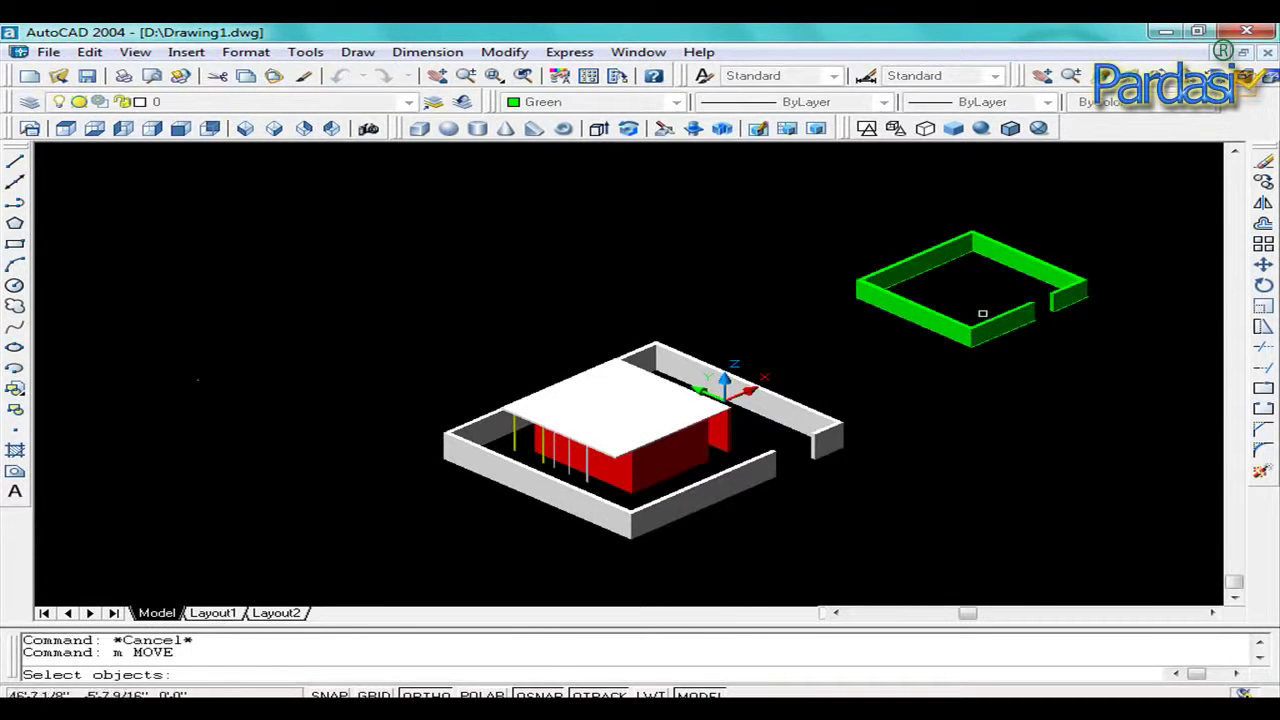
pyautogui.click(972, 327)
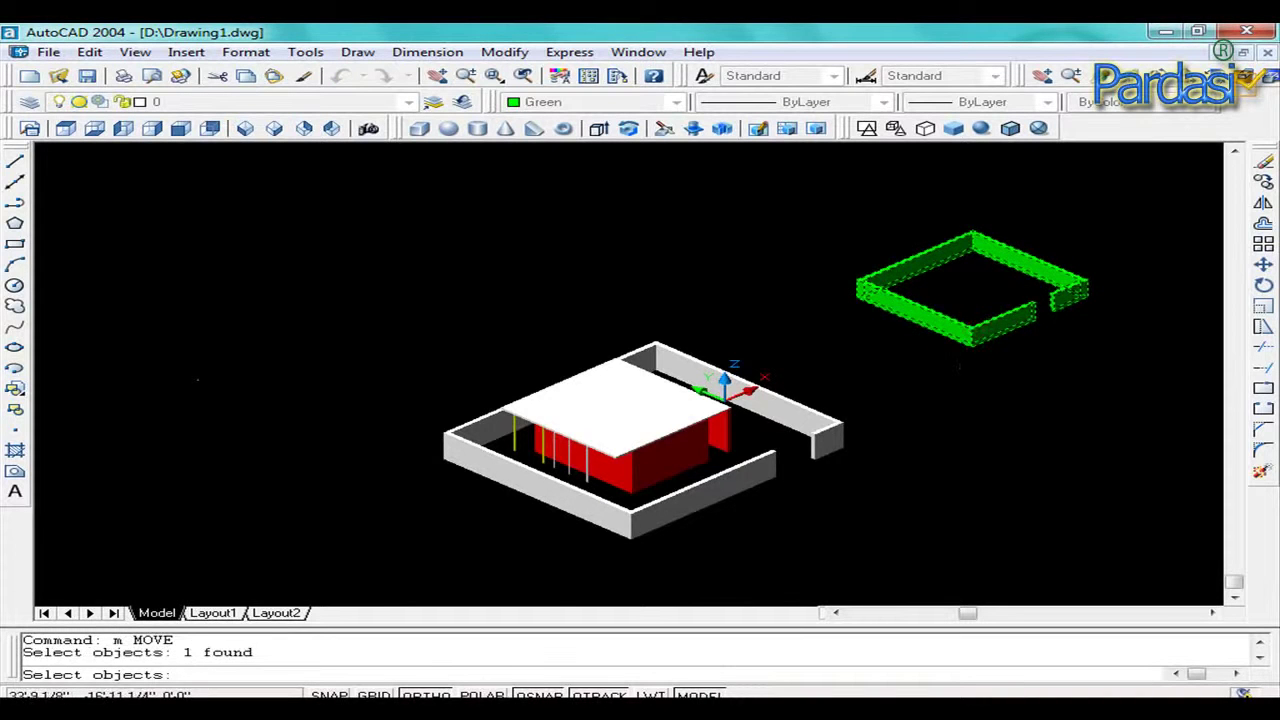
pyautogui.scroll(2, 964, 366)
pyautogui.press('Return')
pyautogui.click(960, 329)
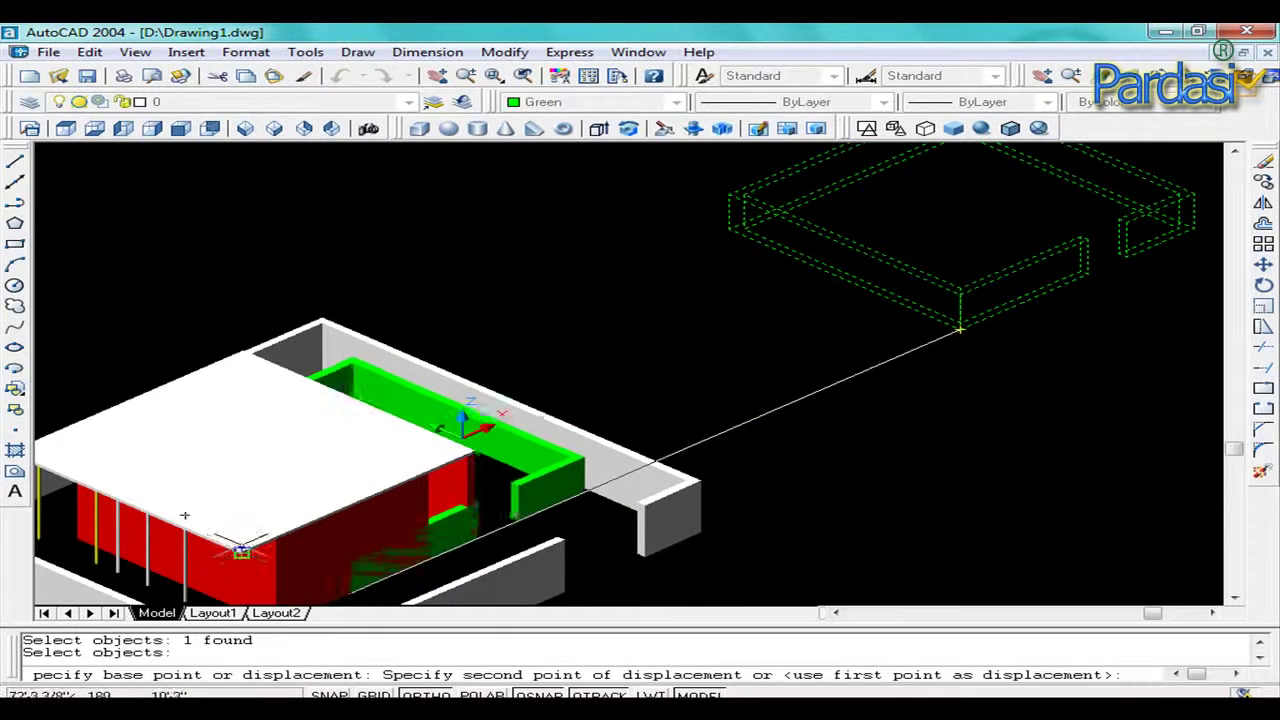
pyautogui.click(232, 545)
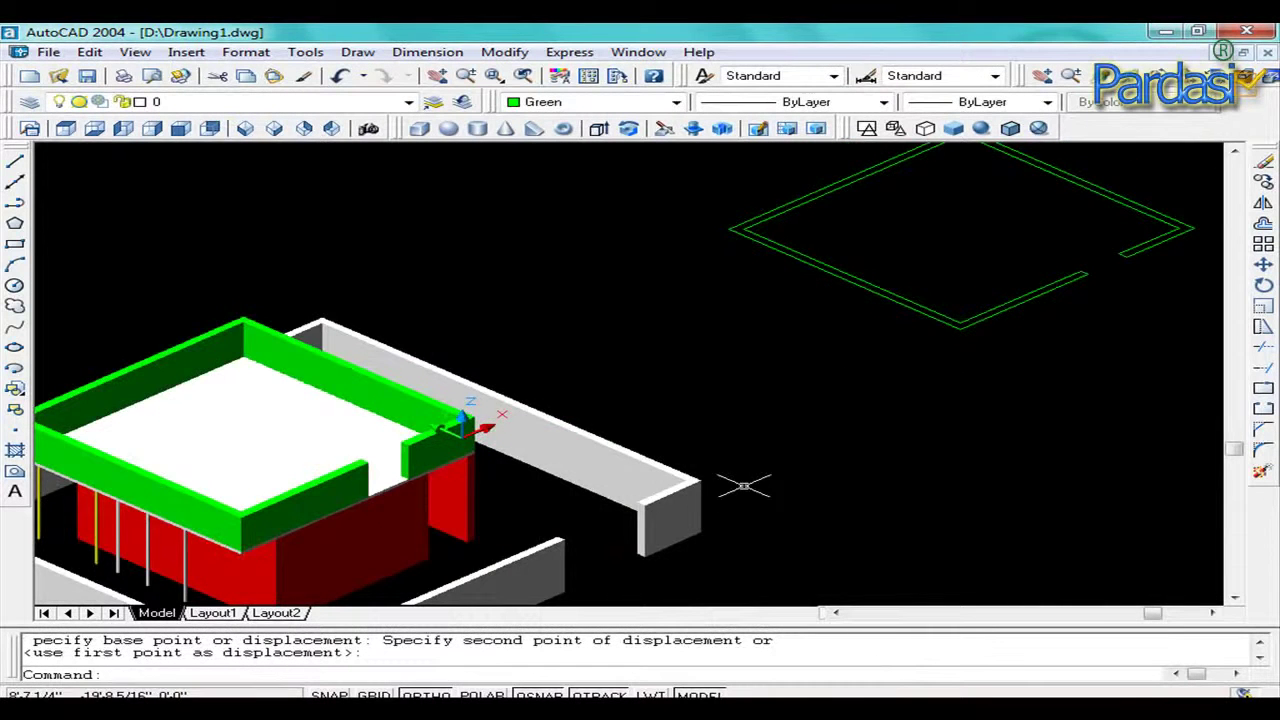
pyautogui.scroll(-3, 690, 505)
# Delete the leftover flat green outline.
pyautogui.click(896, 432)
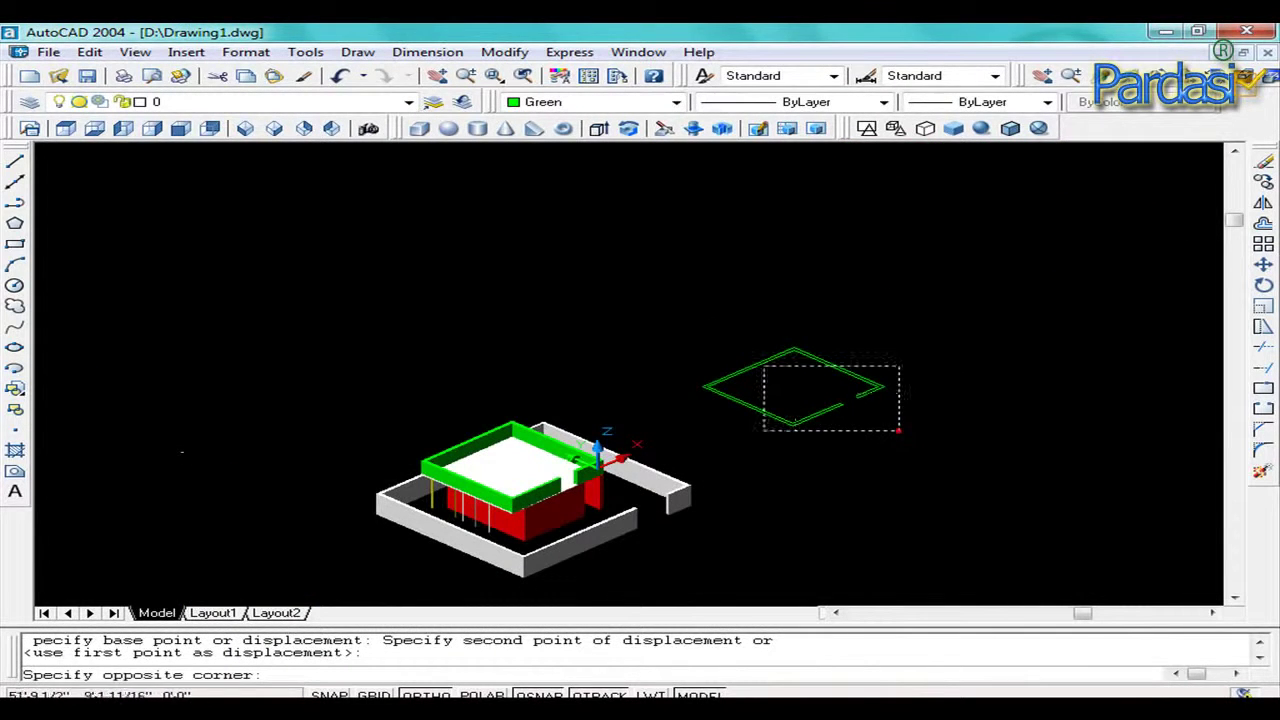
pyautogui.click(722, 330)
pyautogui.press('Delete')
pyautogui.scroll(3, 791, 489)
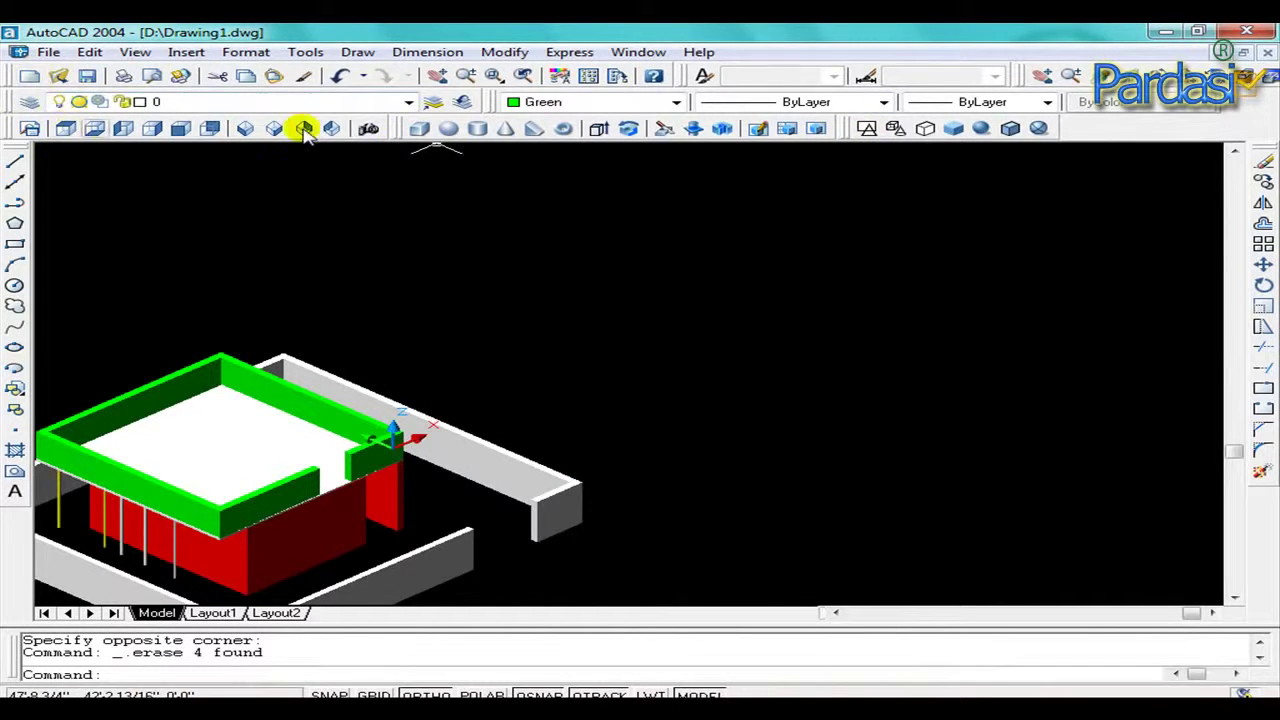
# Pan and zoom until the whole house and its white boundary wall are centred in view.
pyautogui.click(436, 76)
pyautogui.moveTo(430, 155); pyautogui.dragTo(604, 410)
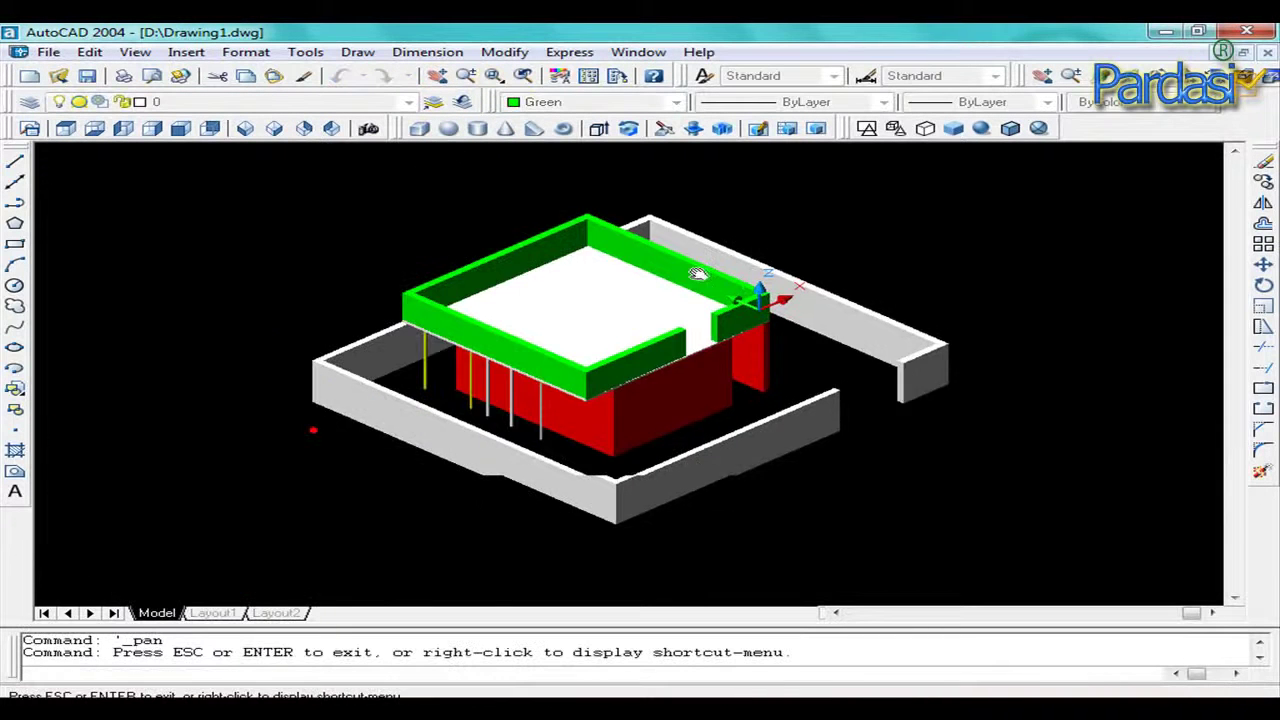
pyautogui.scroll(2, 604, 410)
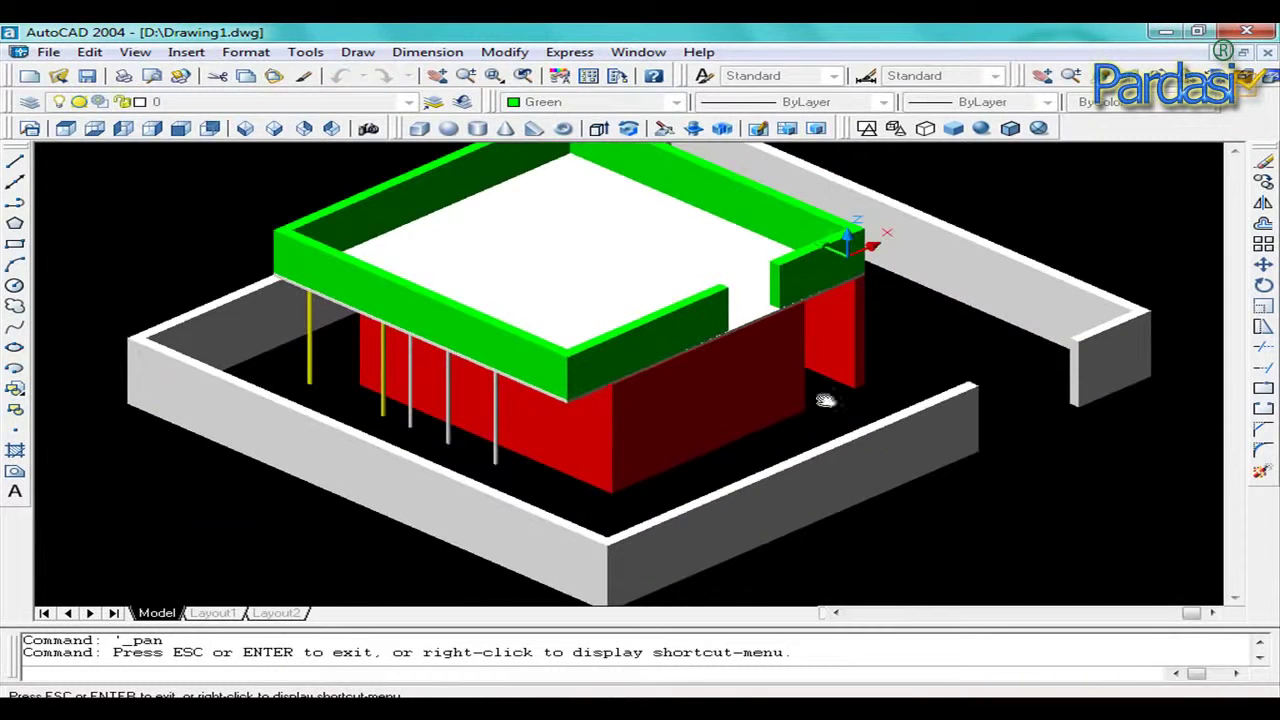
pyautogui.moveTo(732, 357)
pyautogui.mouseDown()
pyautogui.moveTo(680, 348)
pyautogui.moveTo(531, 368)
pyautogui.moveTo(634, 357)
pyautogui.moveTo(586, 323)
pyautogui.mouseUp()
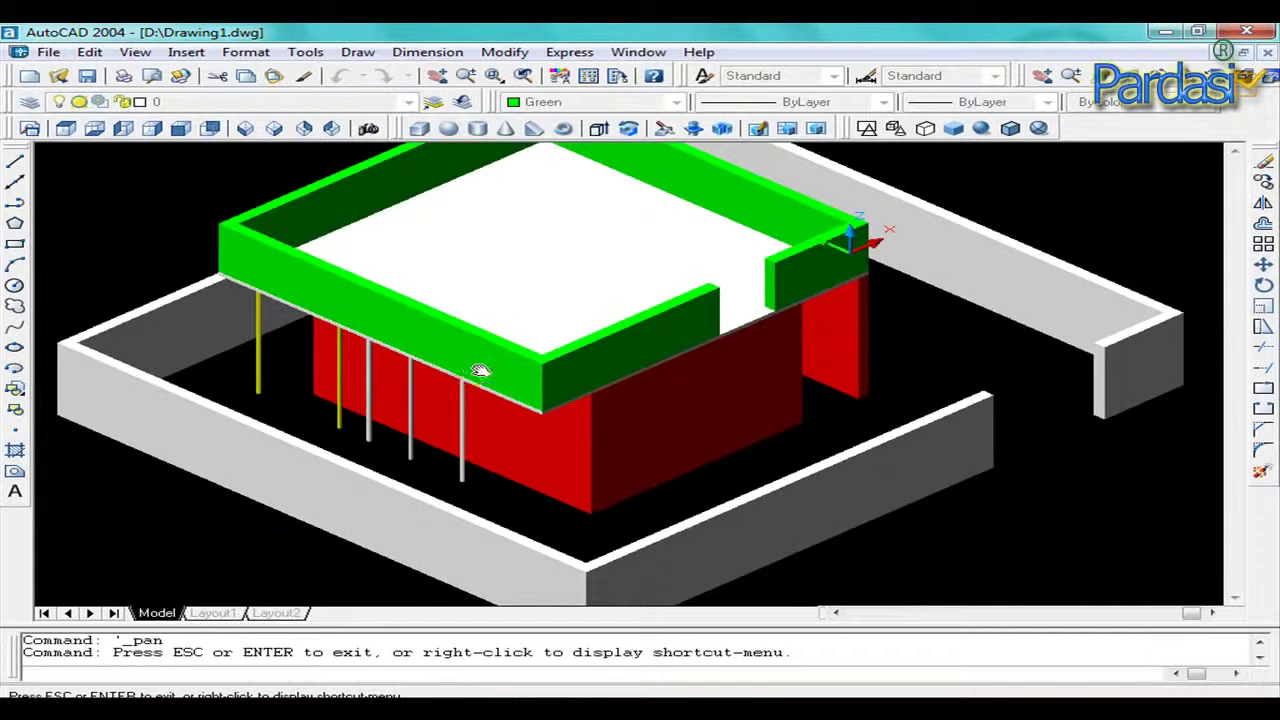
pyautogui.scroll(-1, 548, 330)
pyautogui.moveTo(690, 264); pyautogui.dragTo(686, 334)
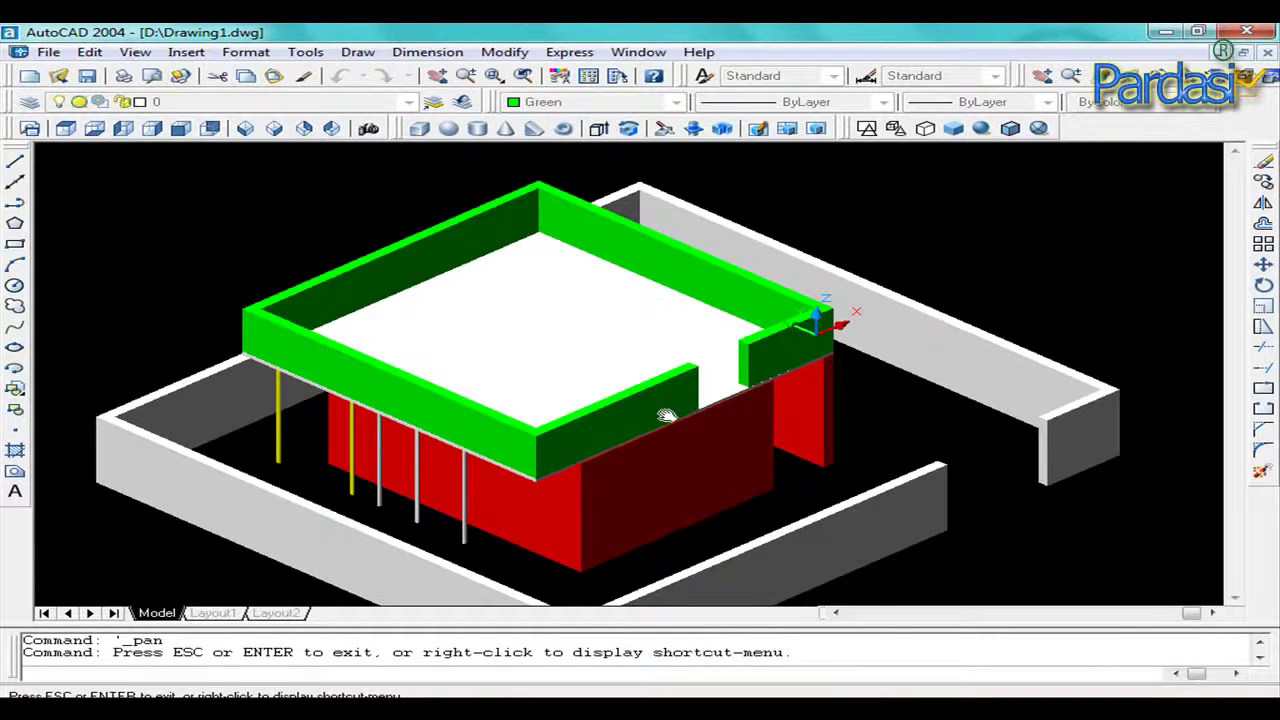
pyautogui.moveTo(671, 434); pyautogui.dragTo(528, 406)
pyautogui.scroll(-1, 528, 406)
pyautogui.scroll(1, 663, 457)
pyautogui.scroll(-1, 623, 440)
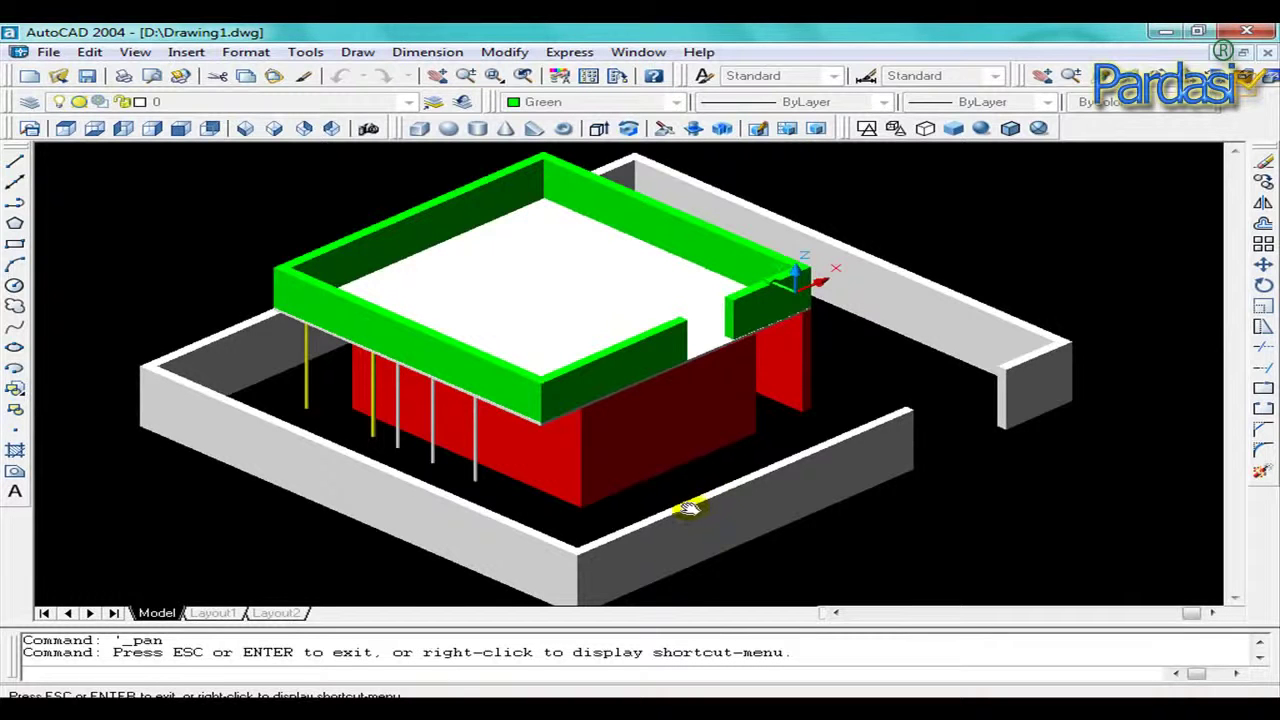
# Cycle the model through Top view, 2D wireframe, flat shading and SW isometric.
pyautogui.click(65, 130)
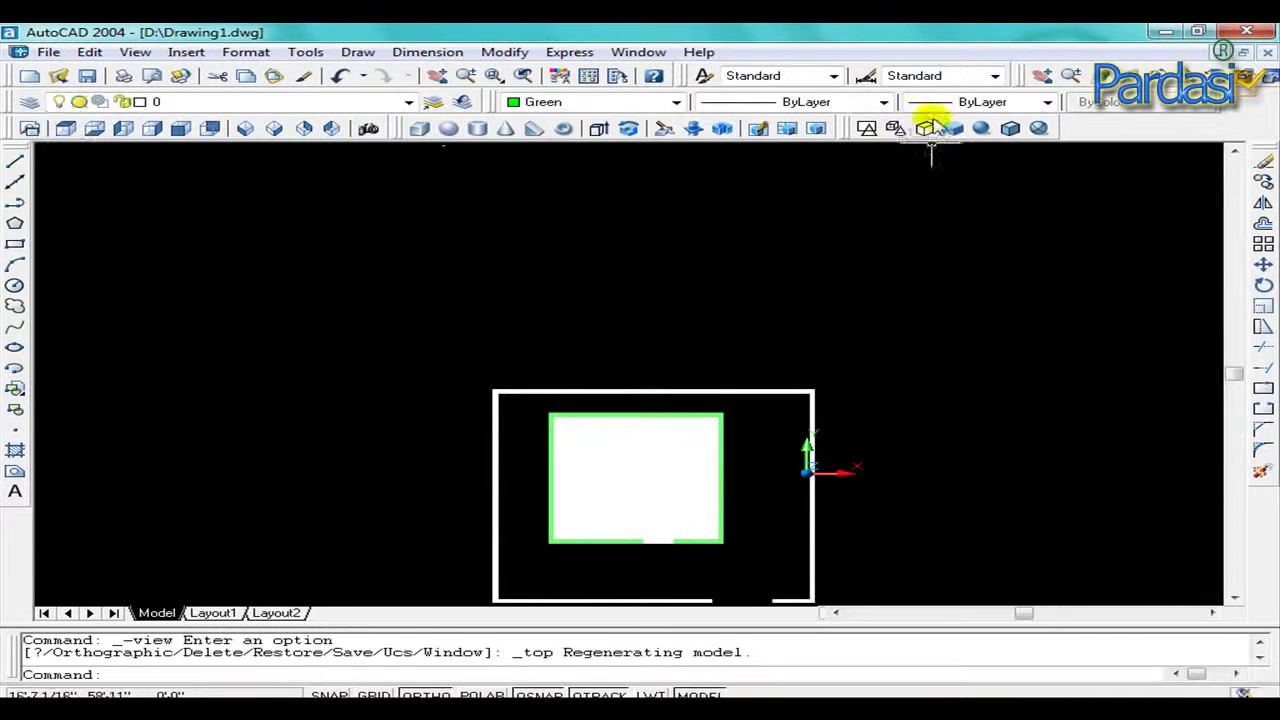
pyautogui.click(866, 128)
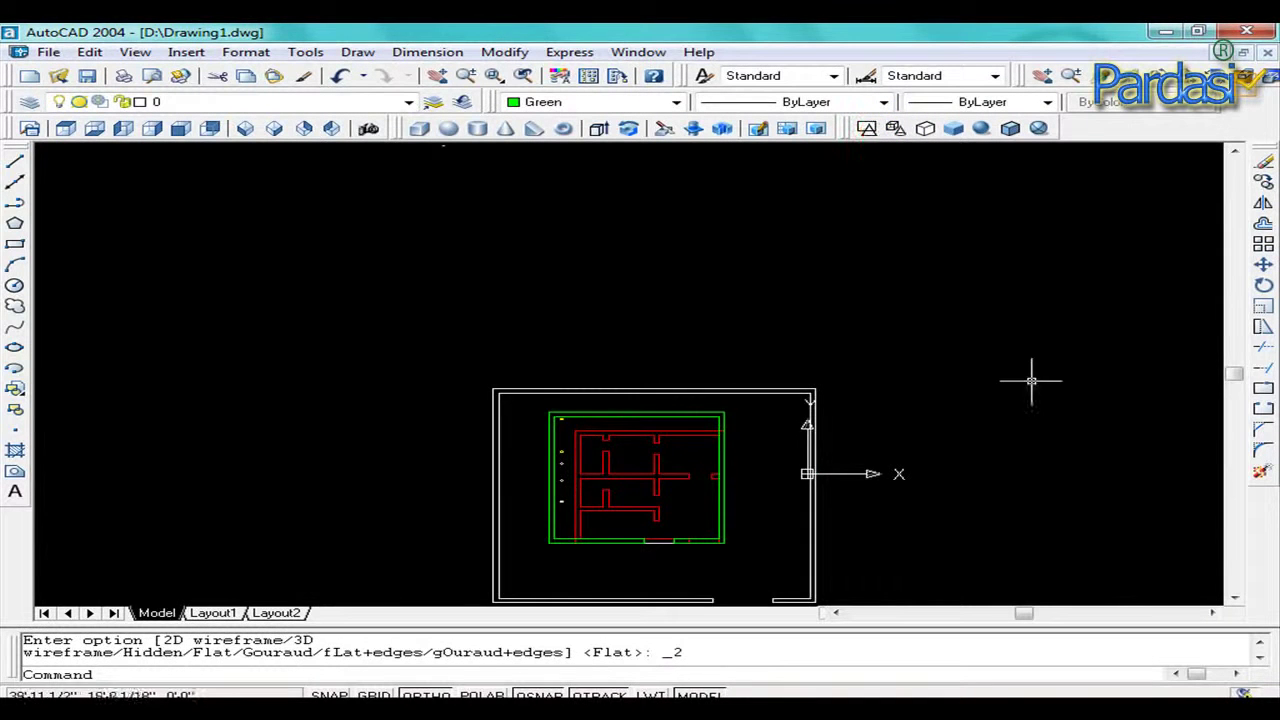
pyautogui.scroll(-1, 929, 430)
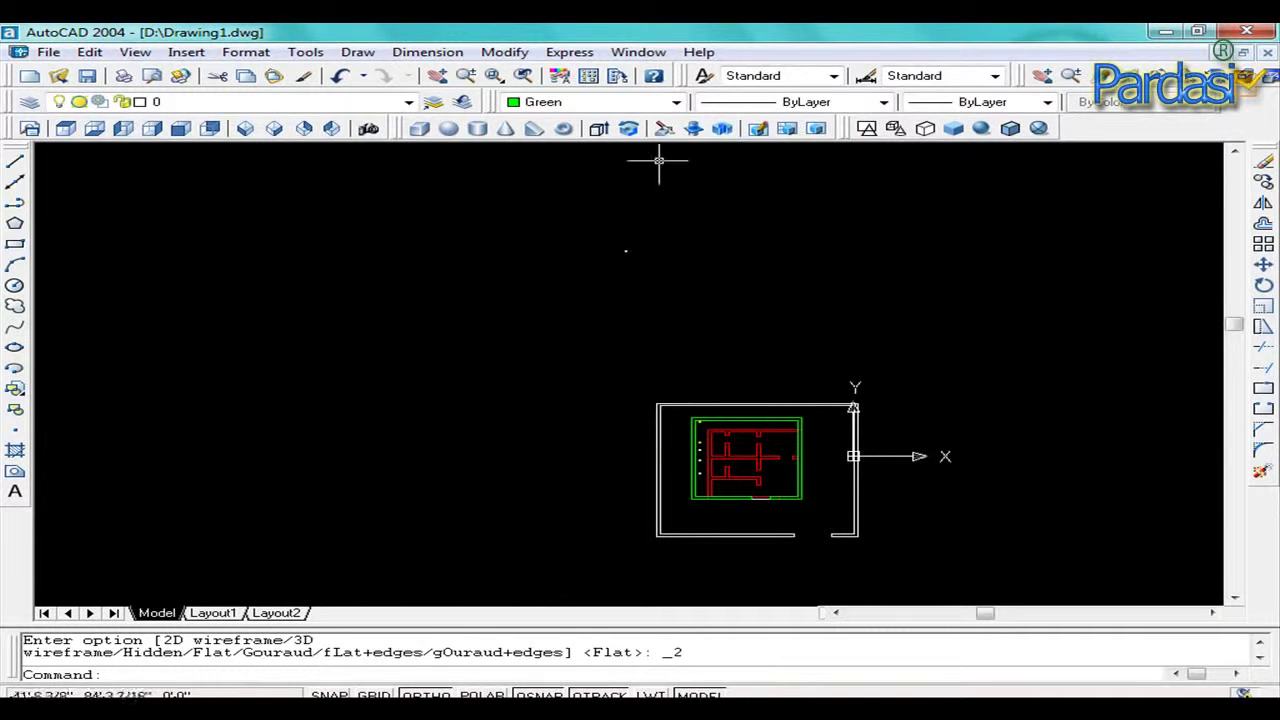
pyautogui.click(953, 128)
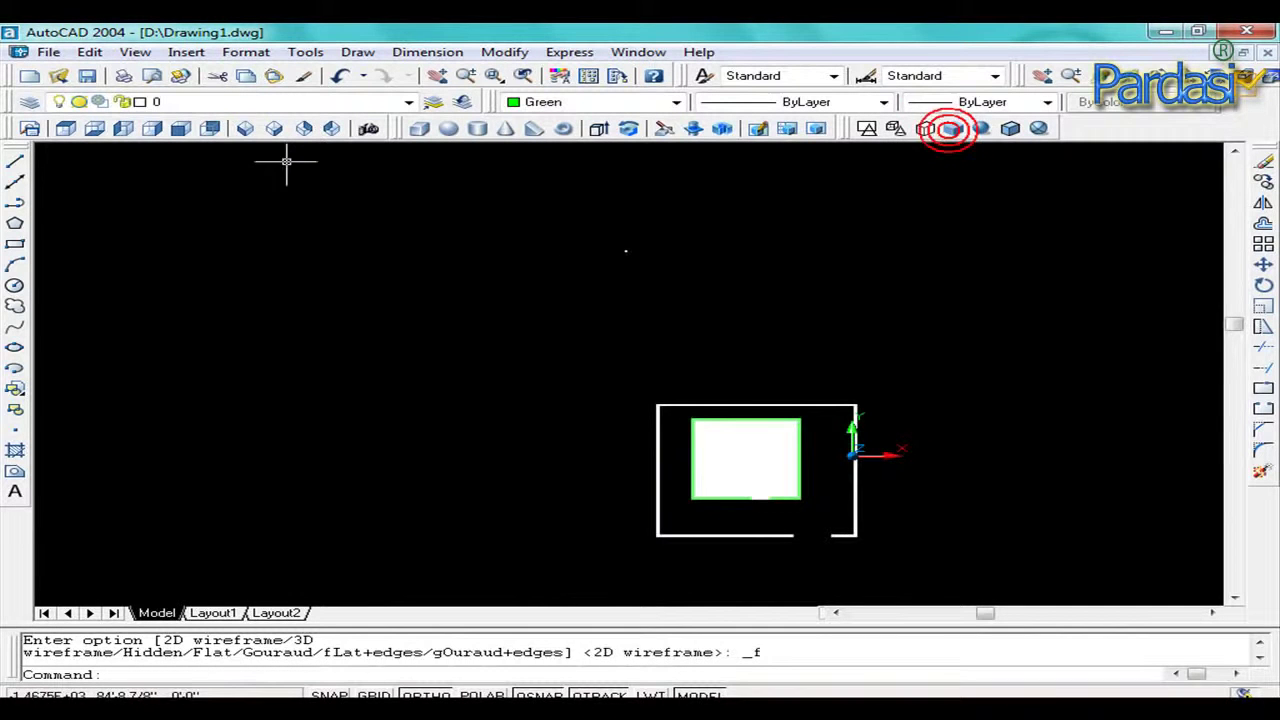
pyautogui.click(245, 128)
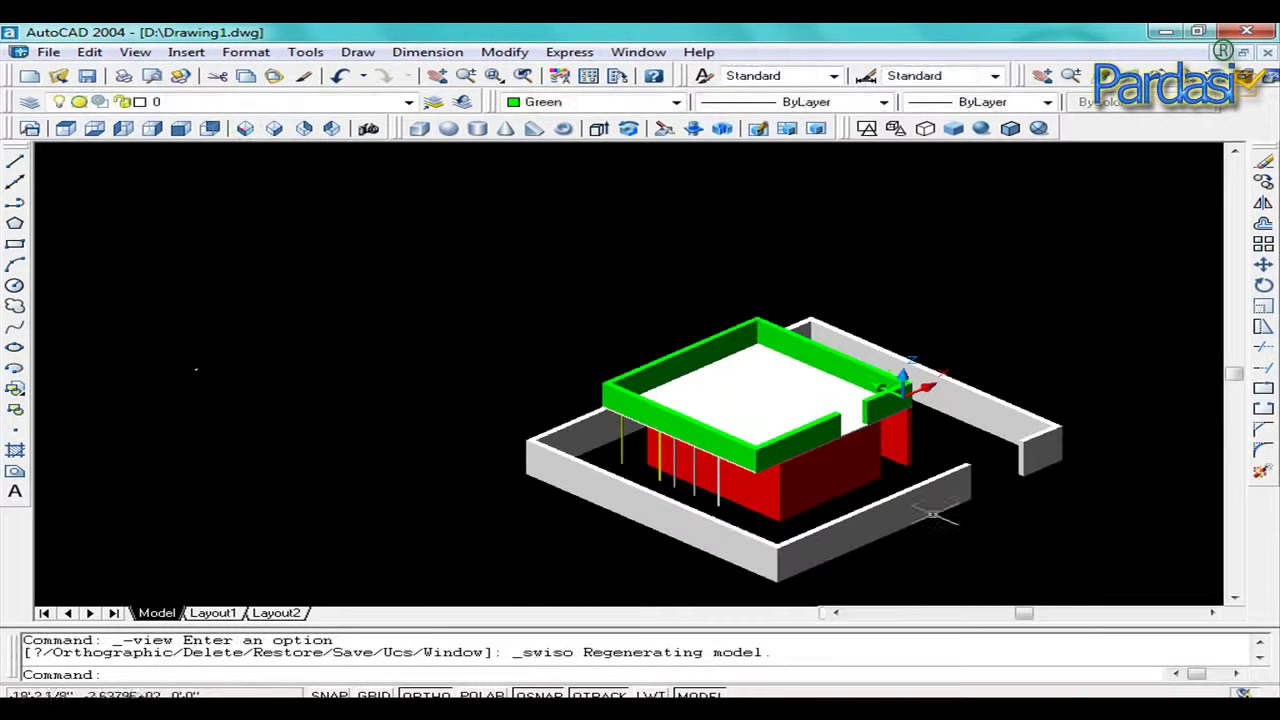
# Erase the white boundary wall and return to Top view.
pyautogui.click(855, 510)
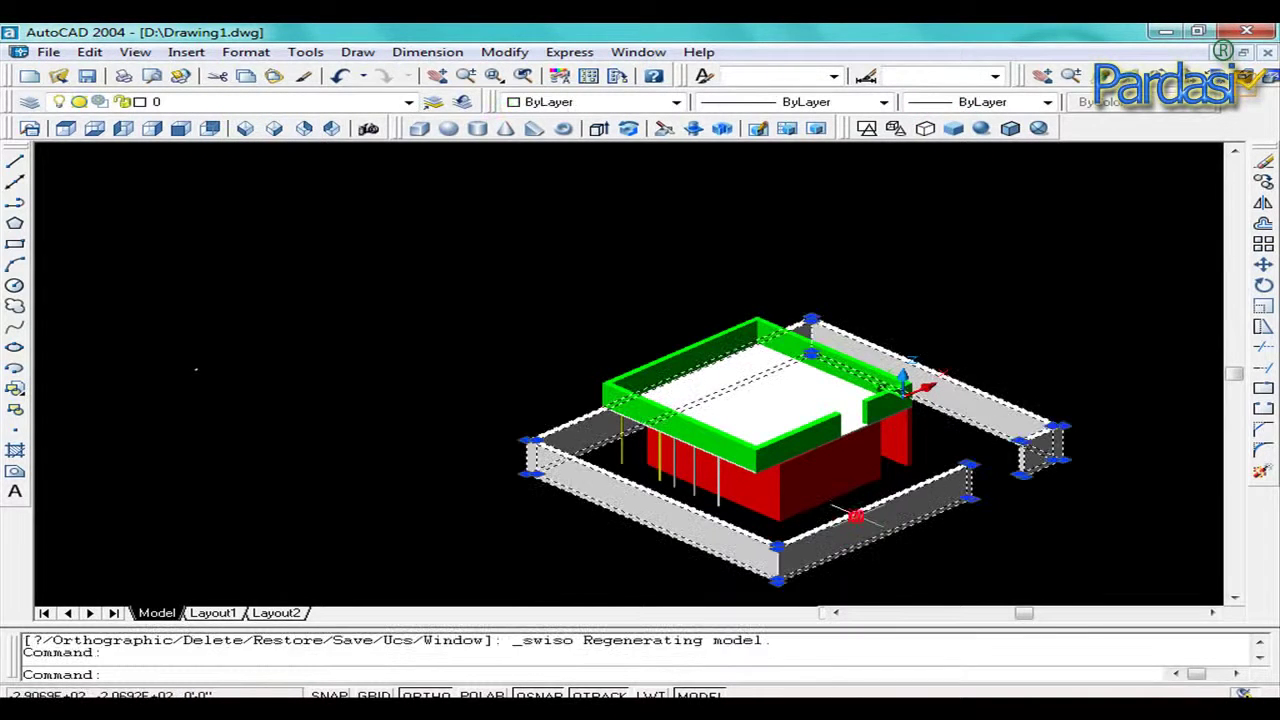
pyautogui.press('Delete')
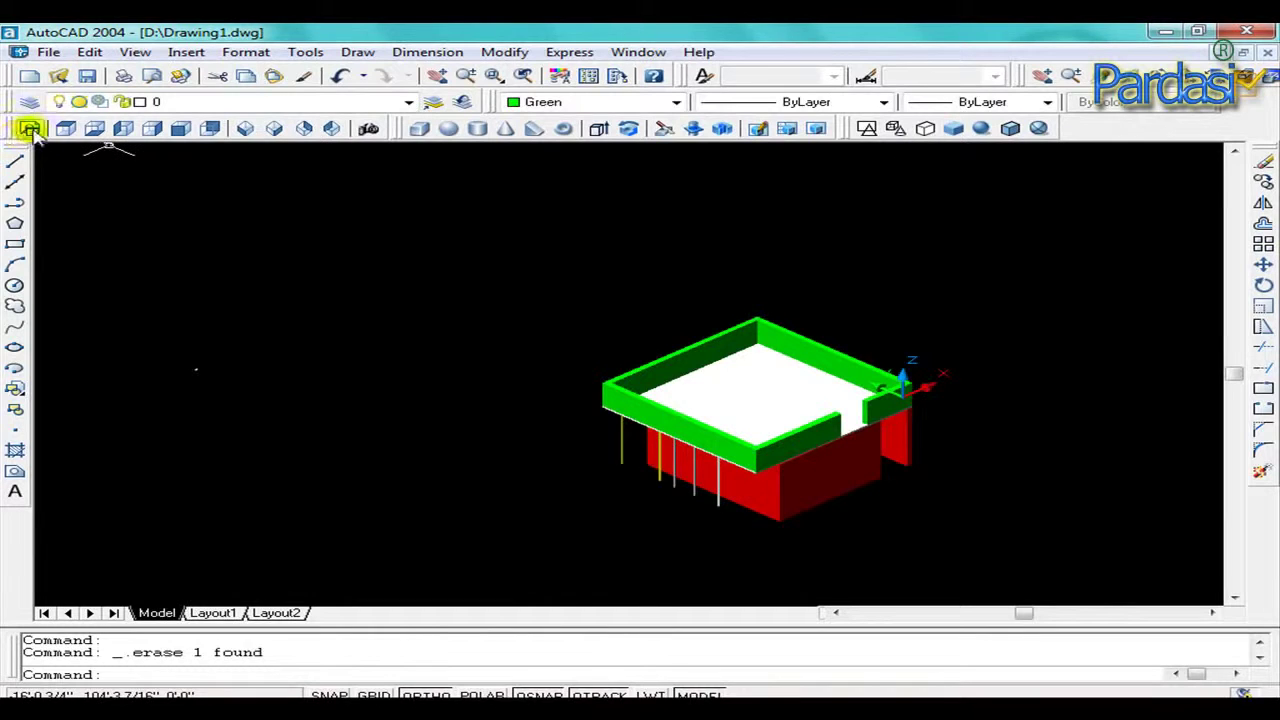
pyautogui.click(63, 128)
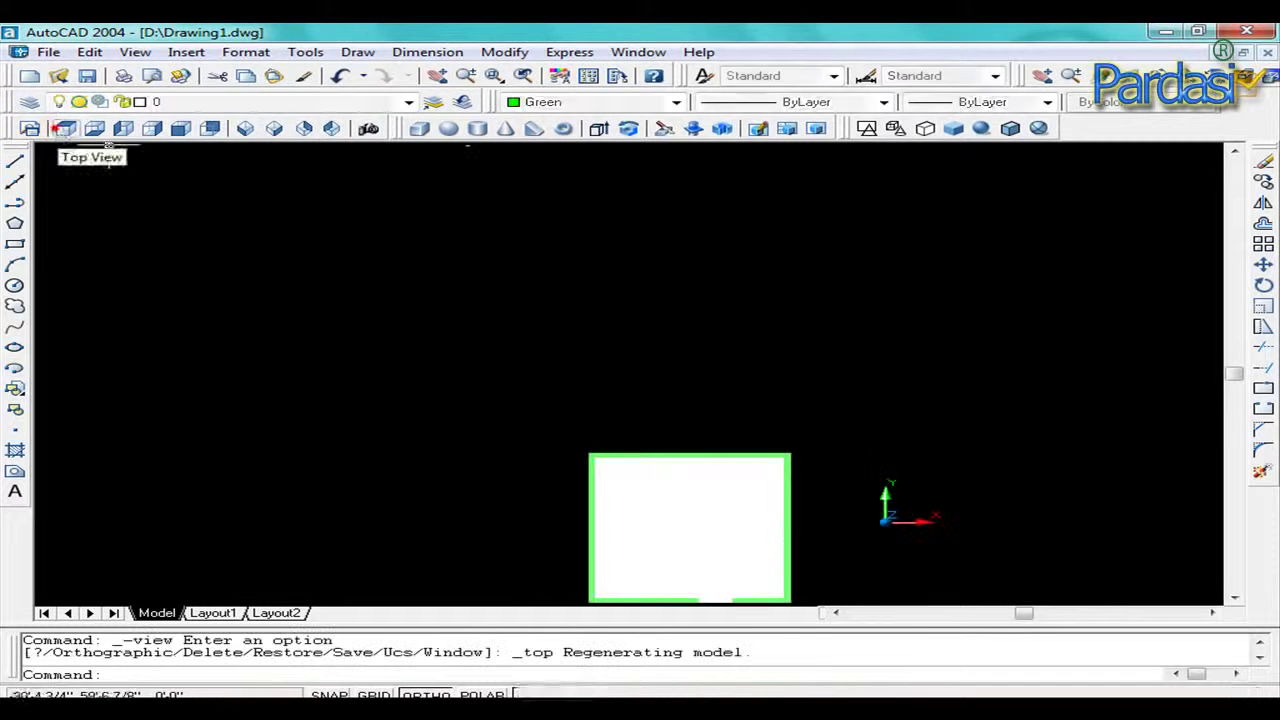
# Switch to wireframe and pan the floor plan to the centre of the view.
pyautogui.click(866, 128)
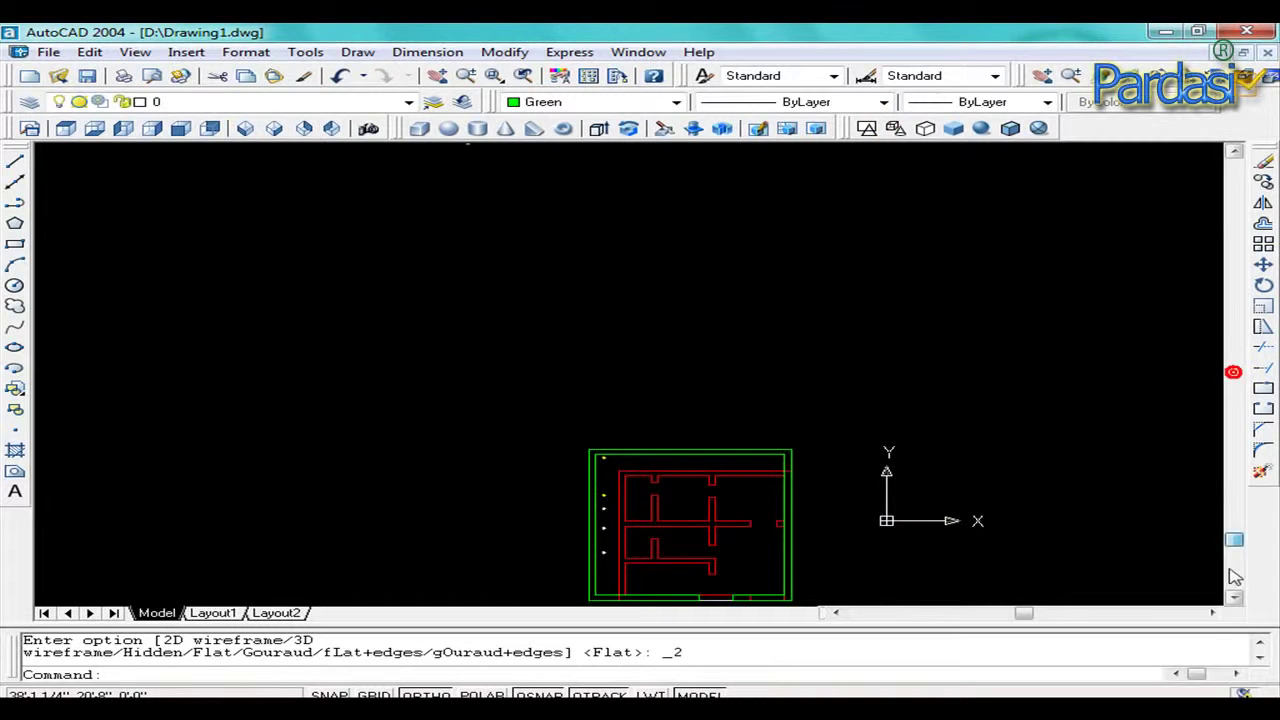
pyautogui.click(468, 77)
pyautogui.moveTo(687, 495)
pyautogui.mouseDown()
pyautogui.moveTo(677, 308)
pyautogui.moveTo(680, 363)
pyautogui.mouseUp()
pyautogui.scroll(3, 670, 320)
pyautogui.scroll(1, 663, 334)
pyautogui.scroll(-2, 680, 360)
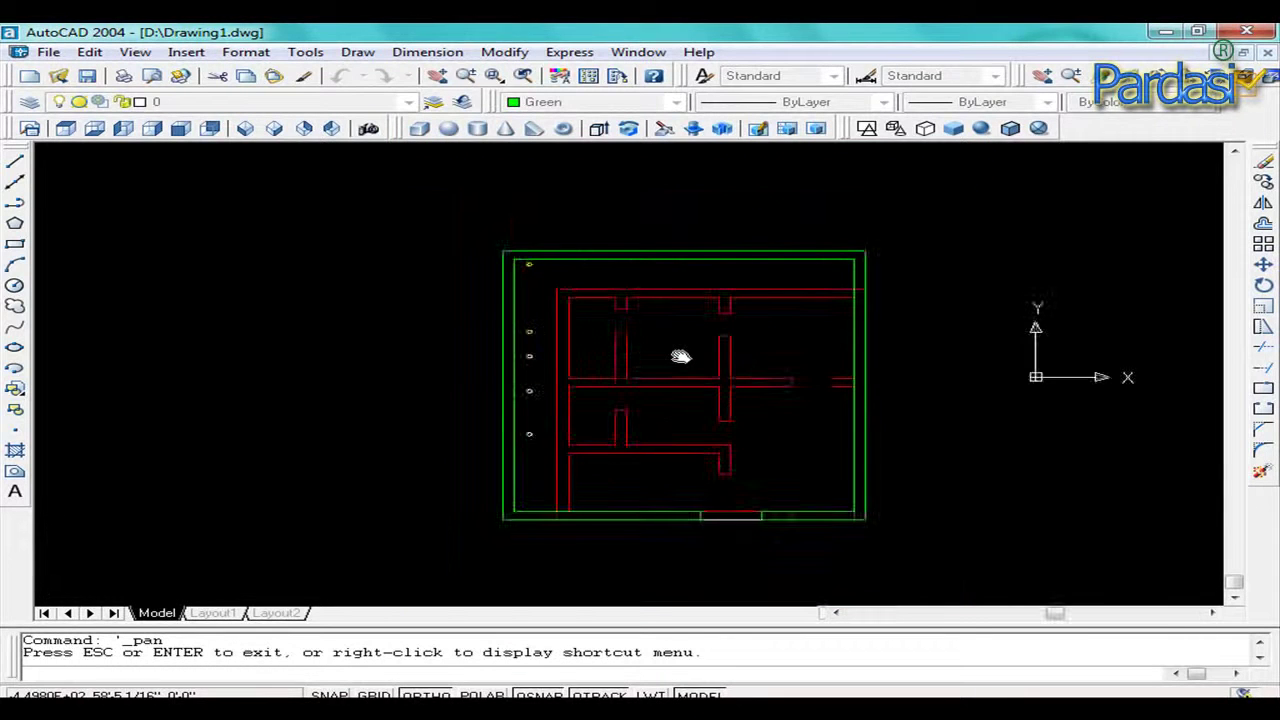
pyautogui.press('Escape')
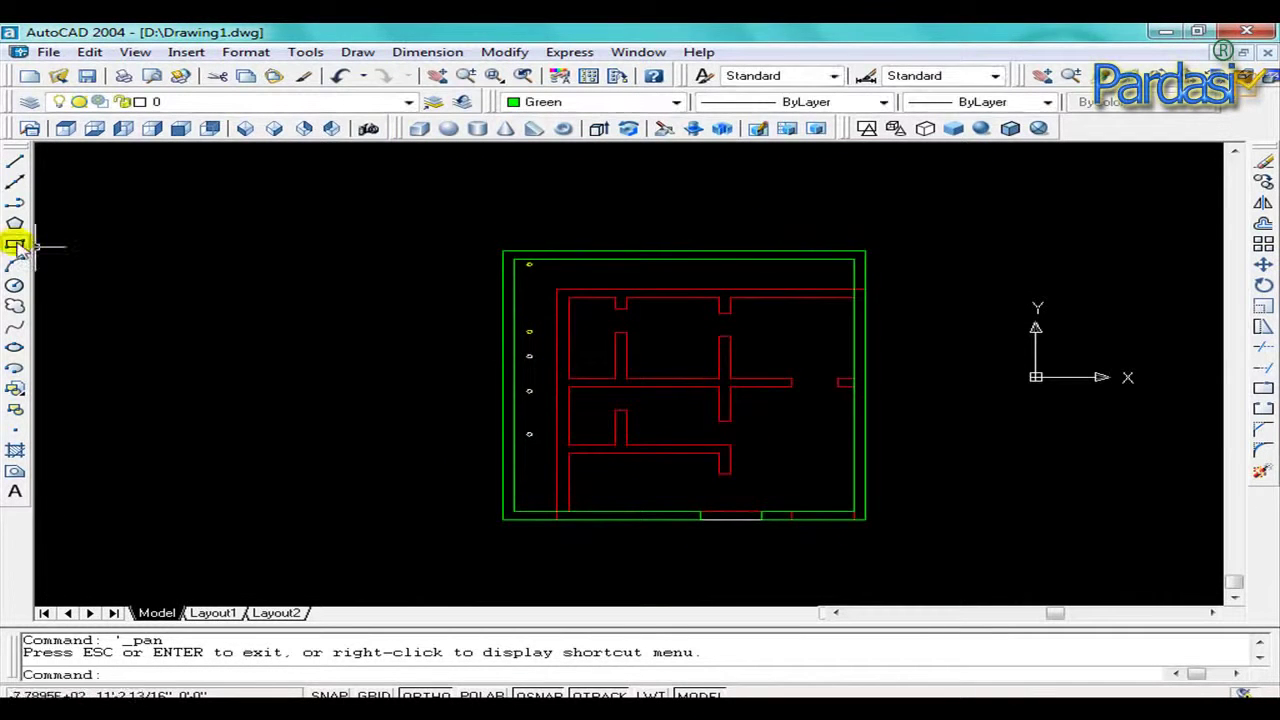
# Set the current drawing colour to Magenta.
pyautogui.click(16, 245)
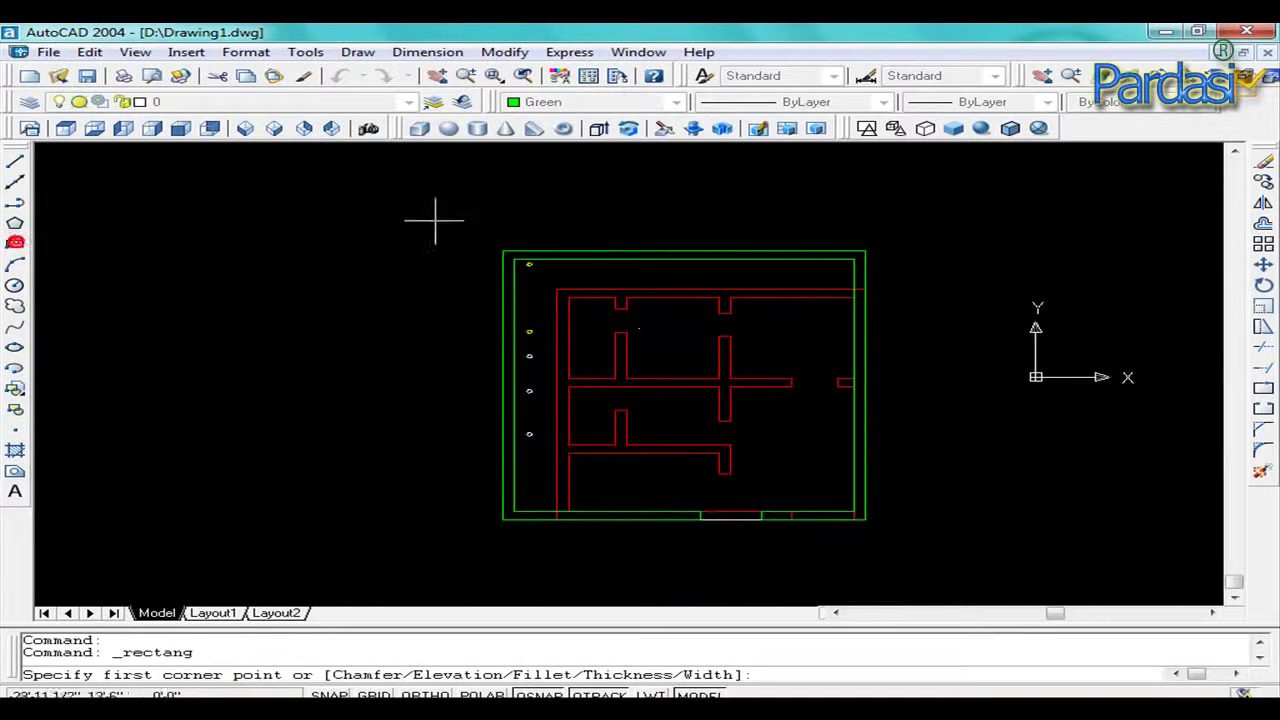
pyautogui.click(394, 198)
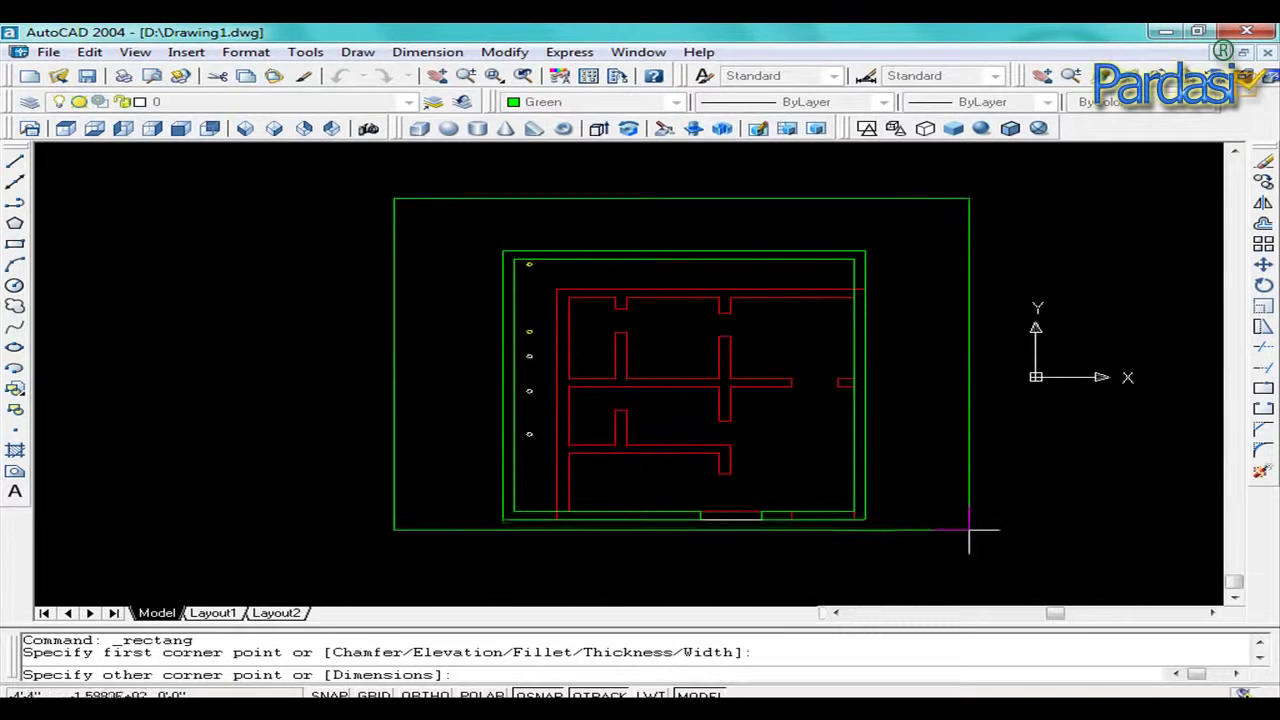
pyautogui.press('Escape')
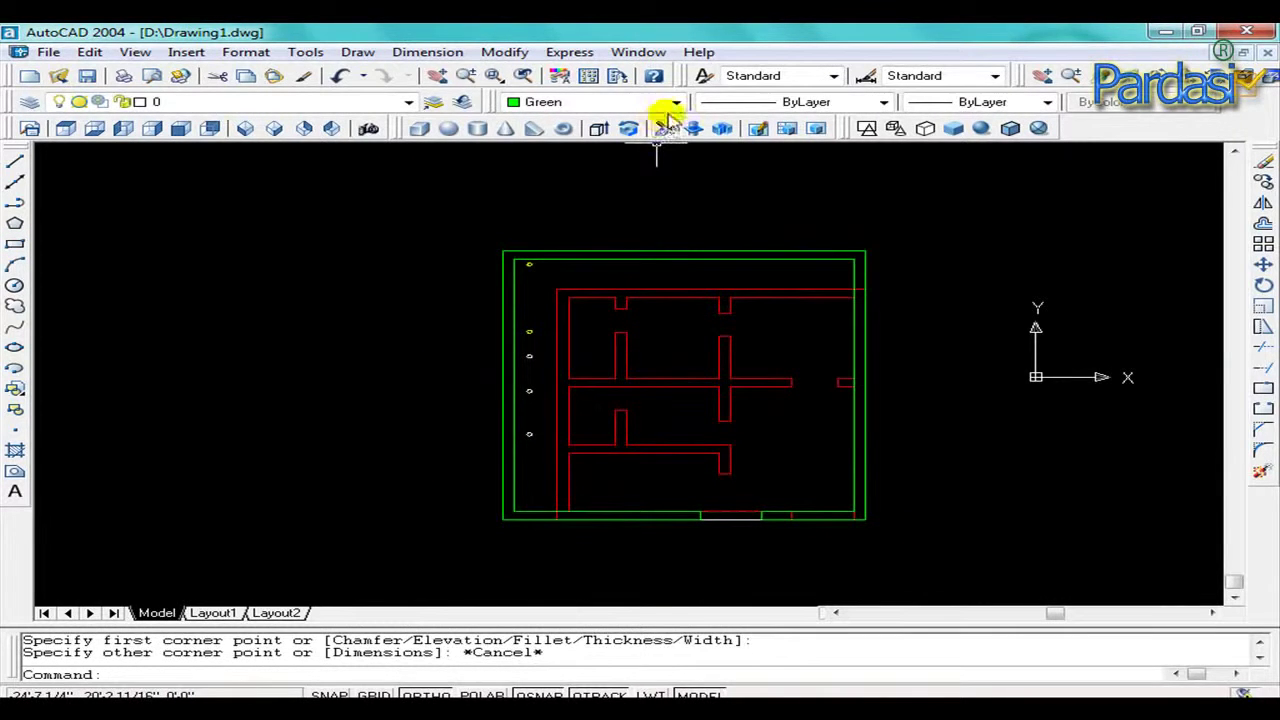
pyautogui.click(677, 103)
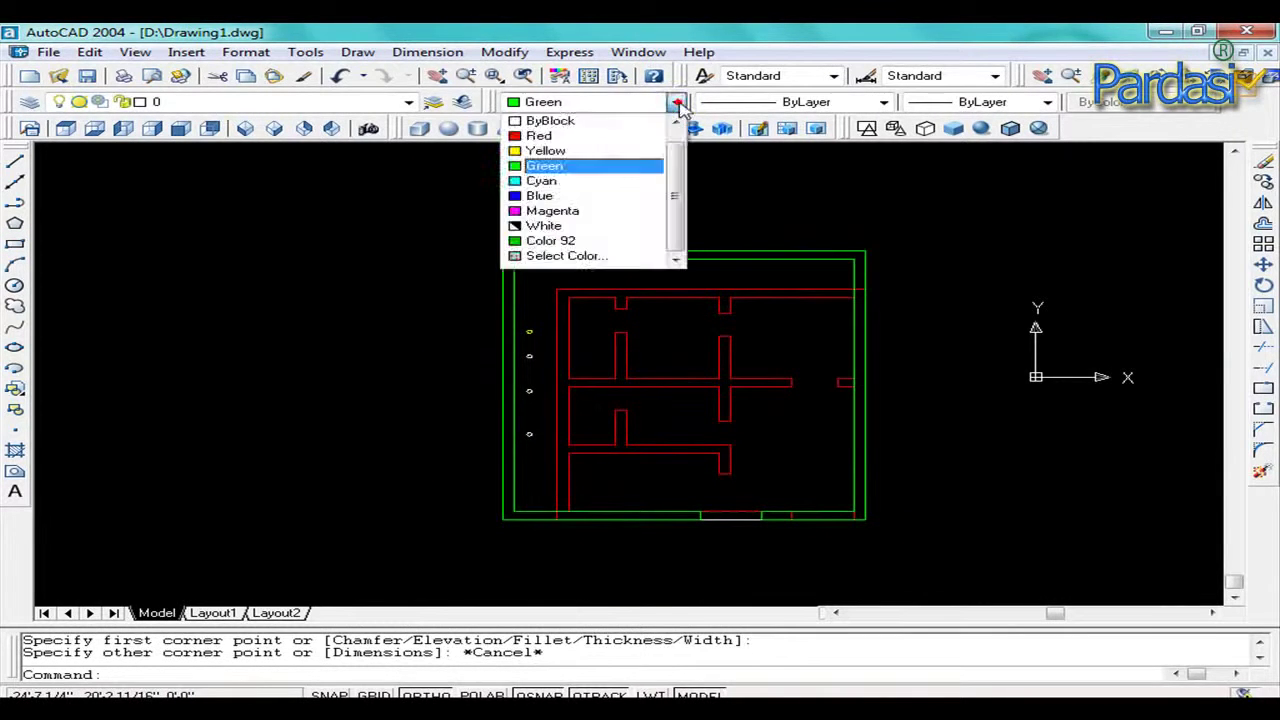
pyautogui.click(572, 211)
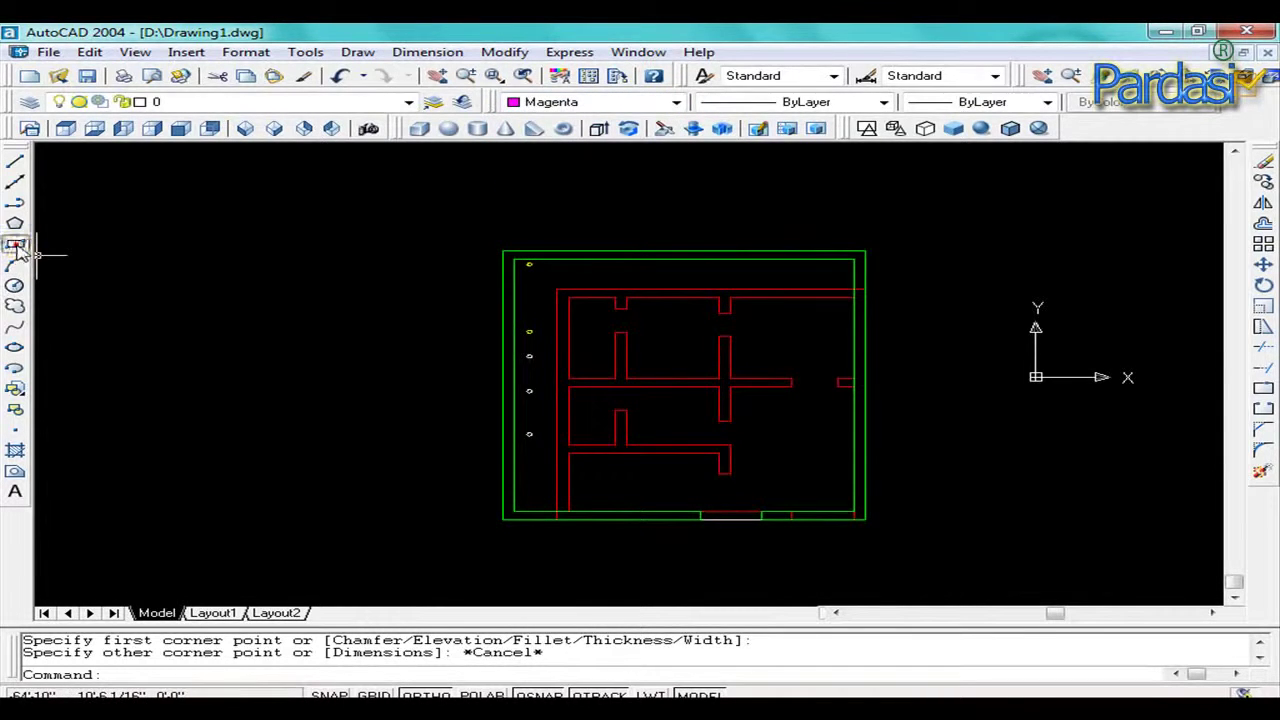
# Draw a magenta rectangle enclosing the whole house plan.
pyautogui.click(15, 244)
pyautogui.click(384, 203)
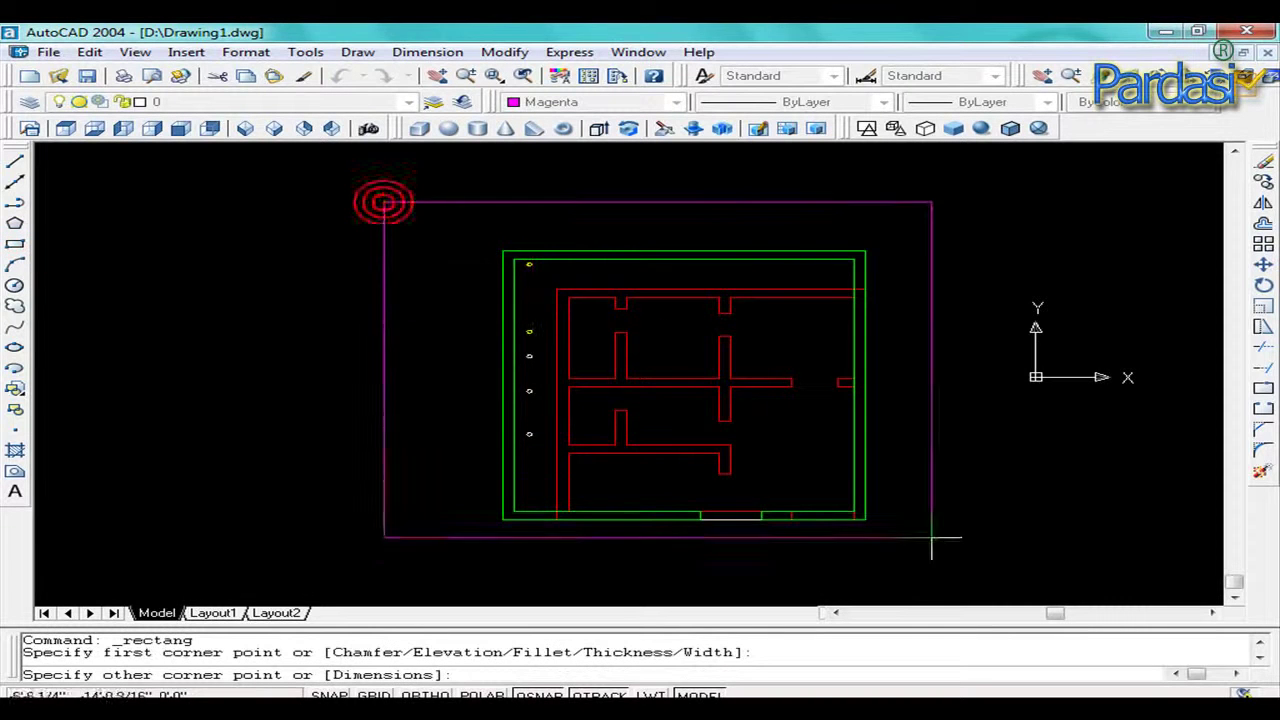
pyautogui.click(997, 572)
pyautogui.press('Escape')
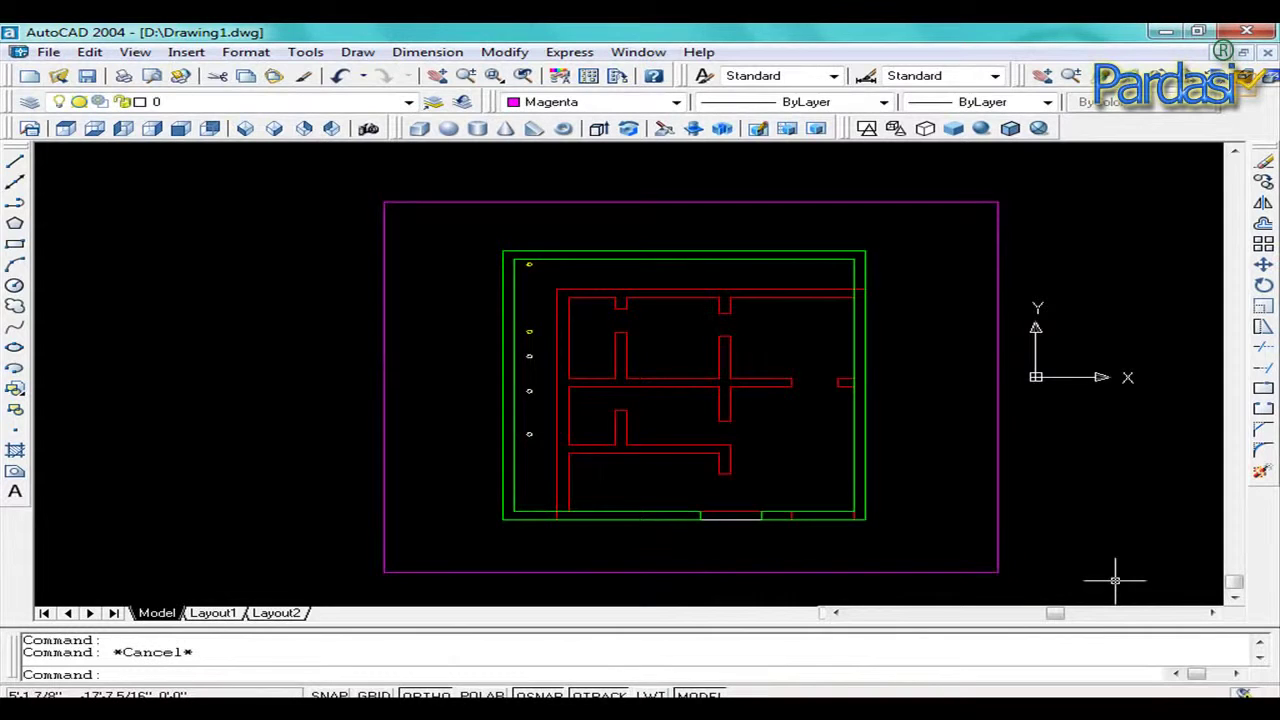
pyautogui.write('o')
# Offset the magenta rectangle 7 inches inward to form the wall thickness.
pyautogui.press('Return')
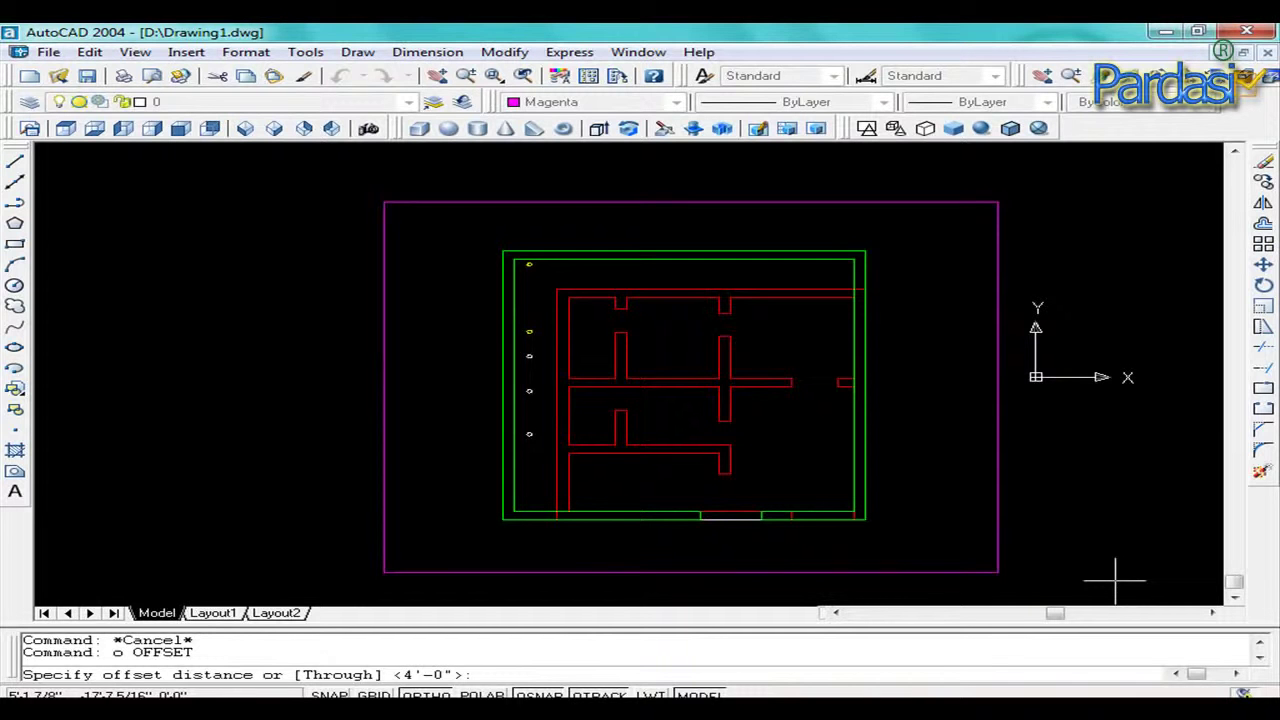
pyautogui.write('7')
pyautogui.press('Return')
pyautogui.press('Return')
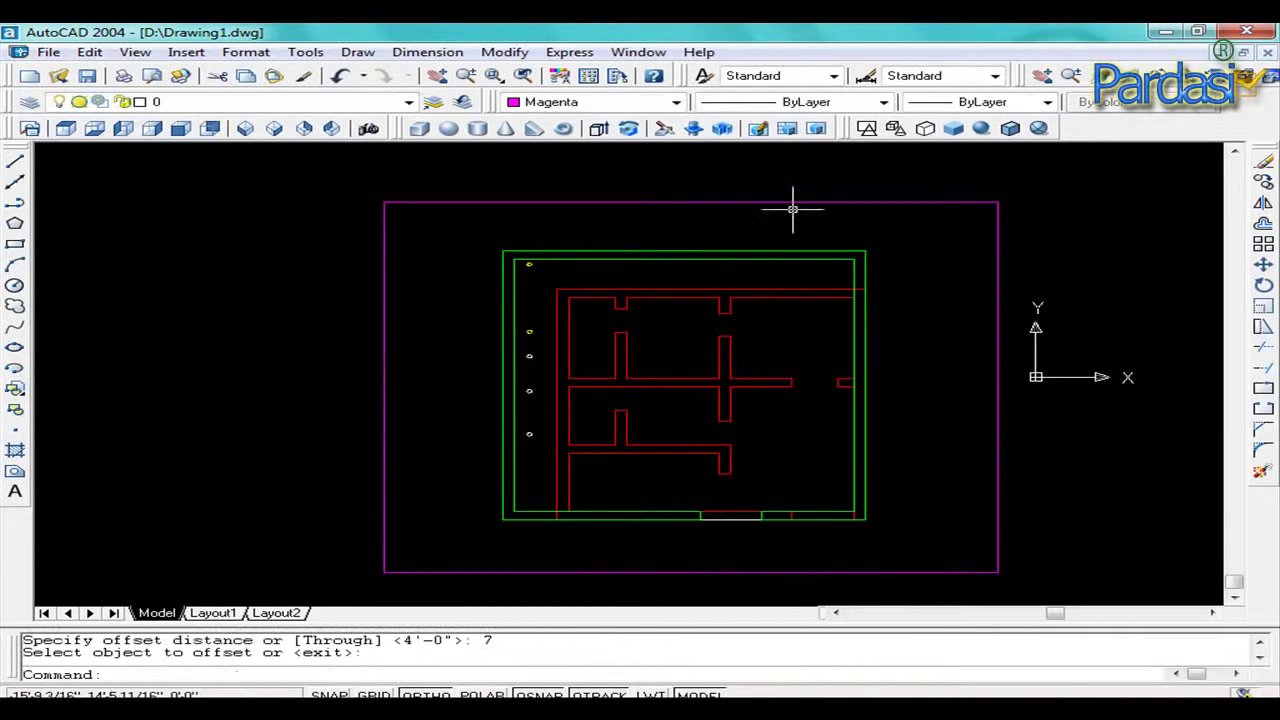
pyautogui.write('o')
pyautogui.press('Return')
pyautogui.press('Return')
pyautogui.click(766, 201)
pyautogui.click(762, 224)
pyautogui.press('Escape')
pyautogui.scroll(-2, 913, 372)
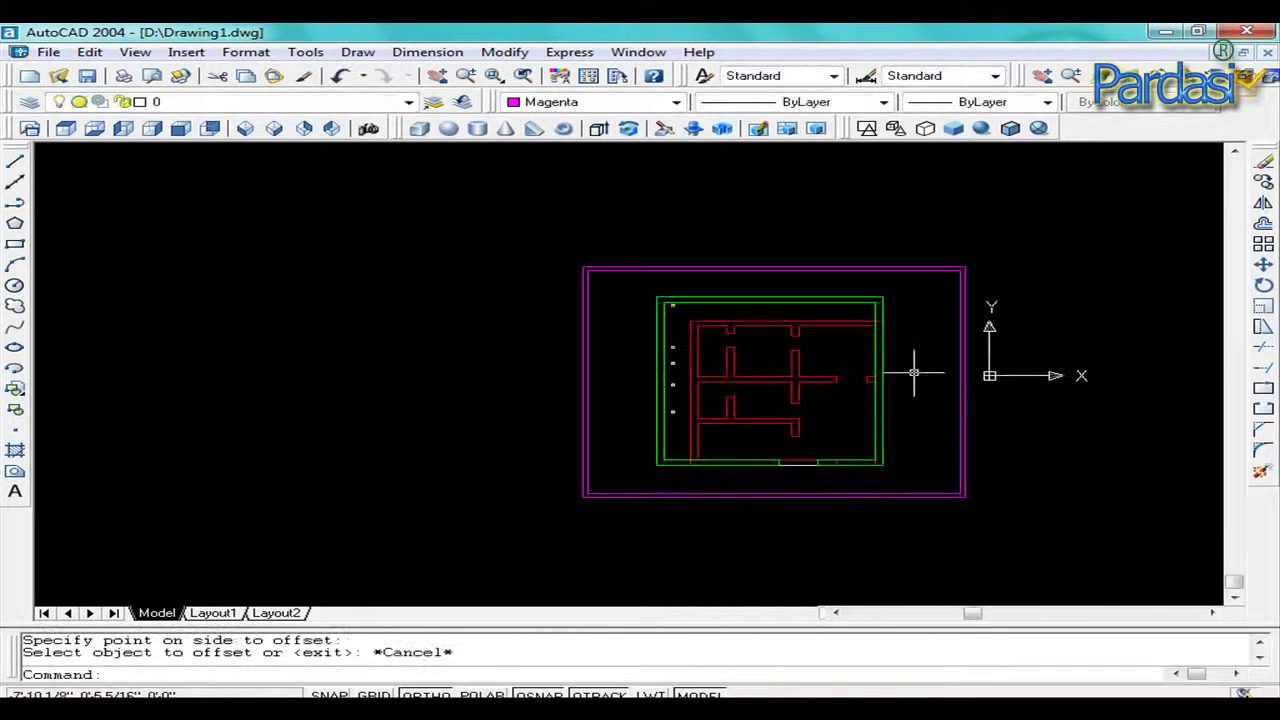
pyautogui.scroll(2, 943, 443)
pyautogui.scroll(2, 943, 486)
pyautogui.press('Escape')
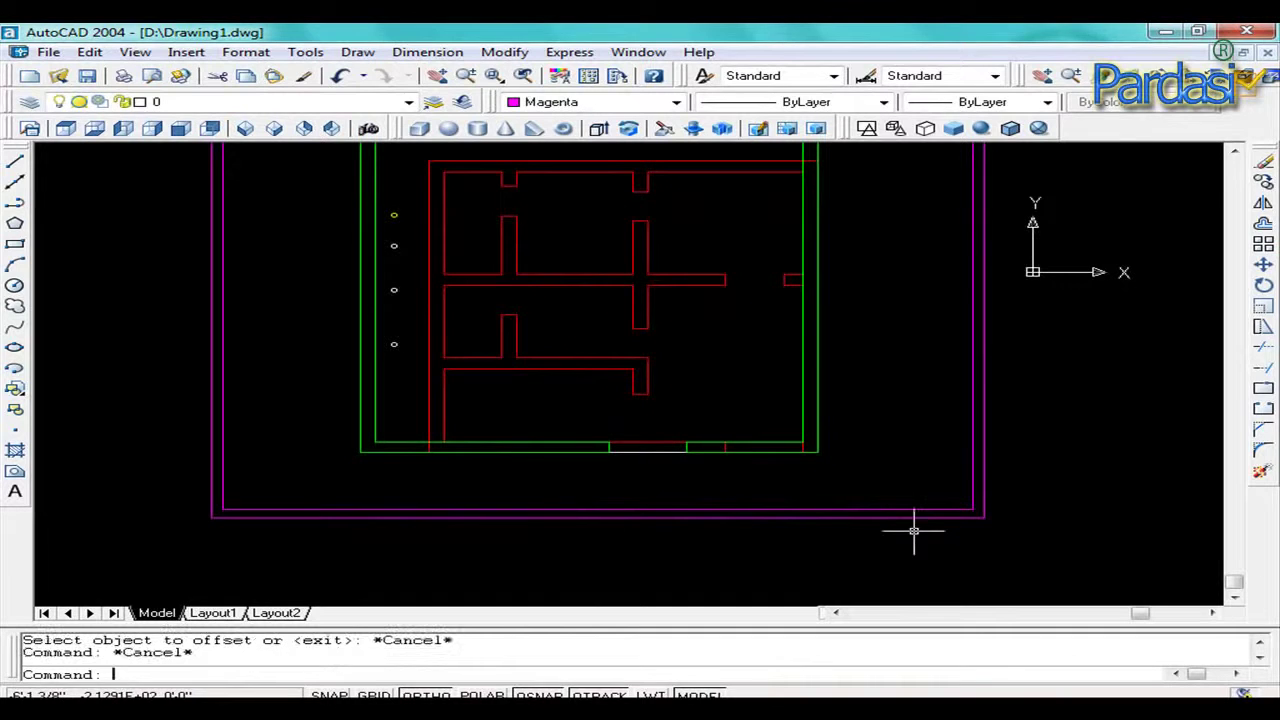
pyautogui.write('l')
# Draw a vertical line crossing the bottom side of the boundary wall.
pyautogui.press('Return')
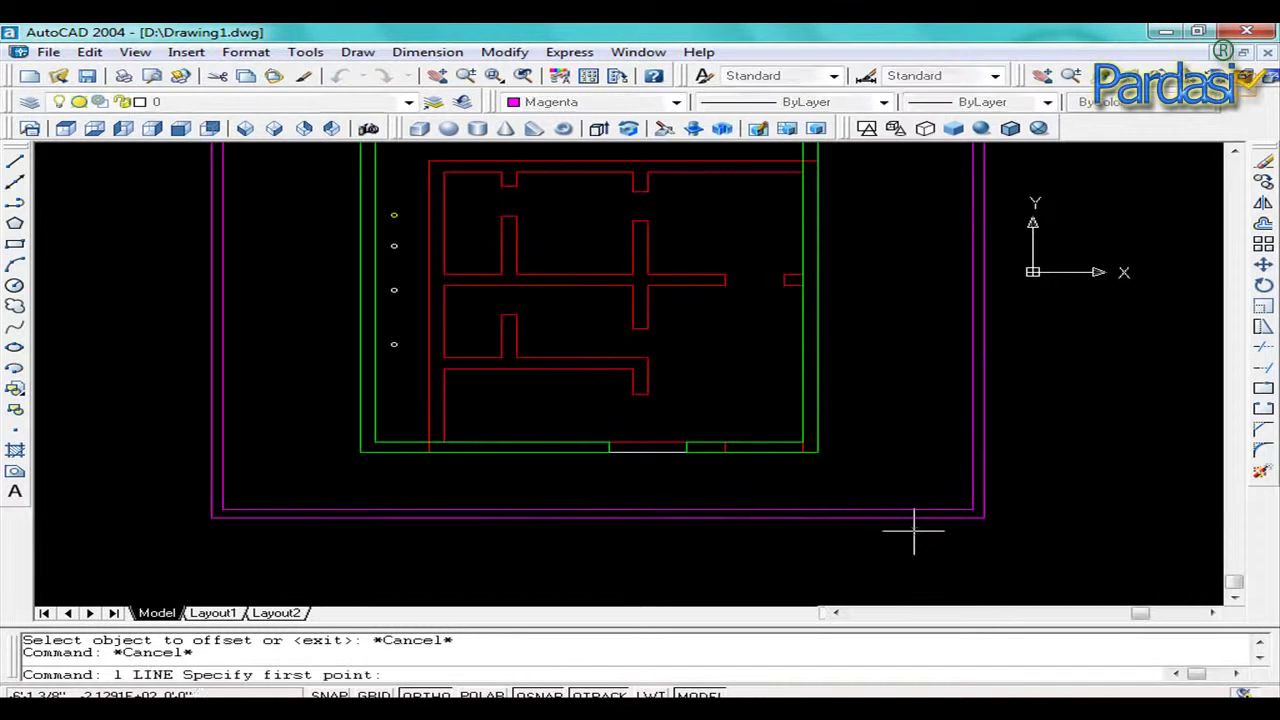
pyautogui.click(734, 484)
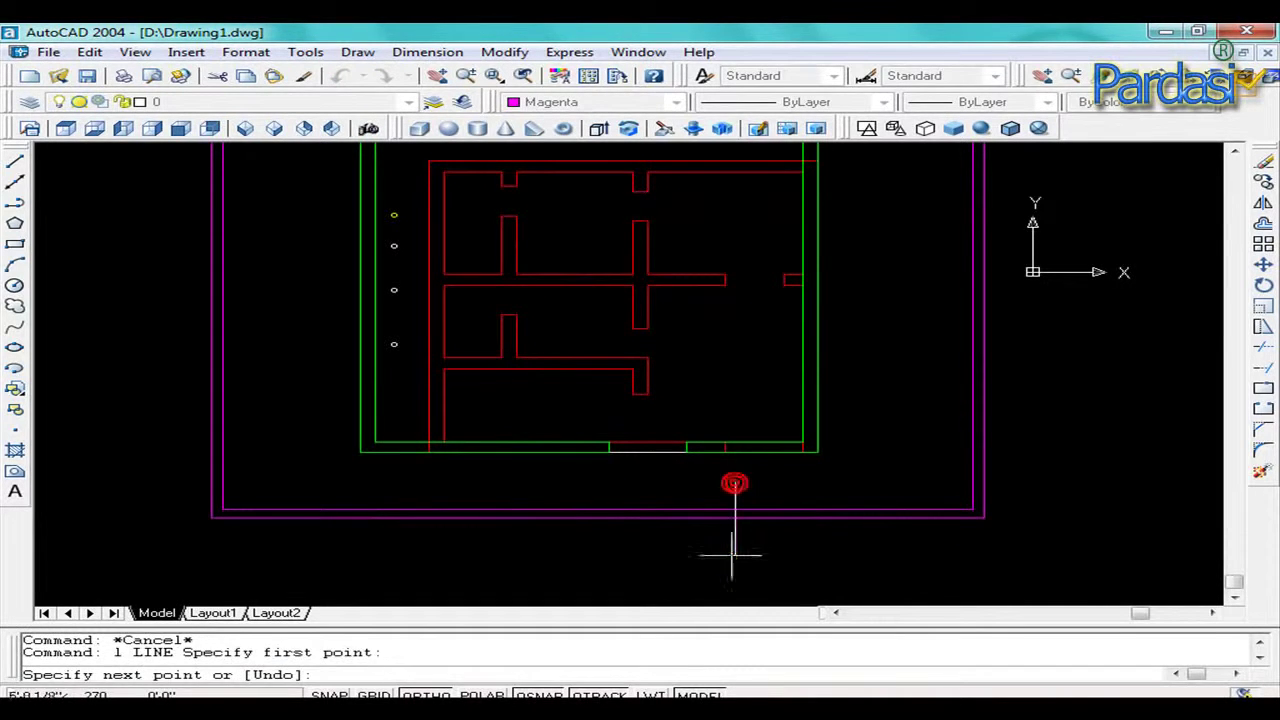
pyautogui.click(735, 557)
pyautogui.rightClick(735, 557)
pyautogui.click(764, 568)
pyautogui.press('Escape')
# Offset that vertical line 6' to the right.
pyautogui.write('o')
pyautogui.press('Return')
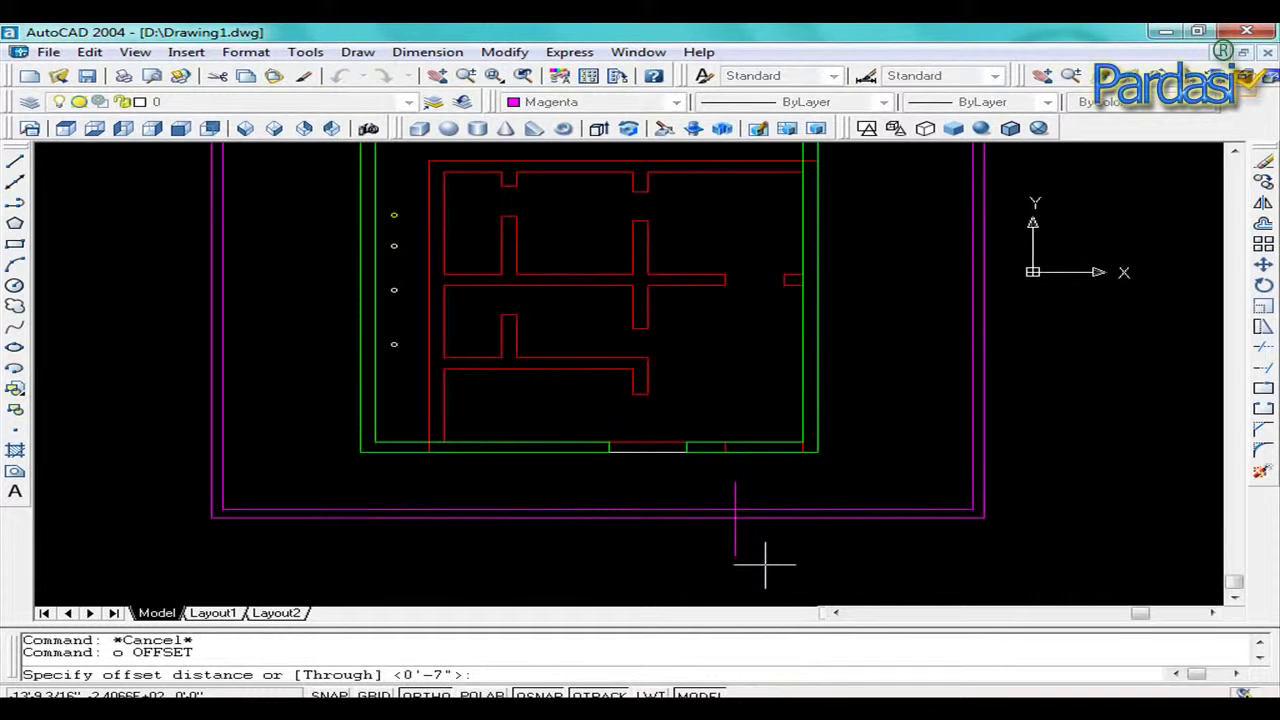
pyautogui.write("'")
pyautogui.press('Return')
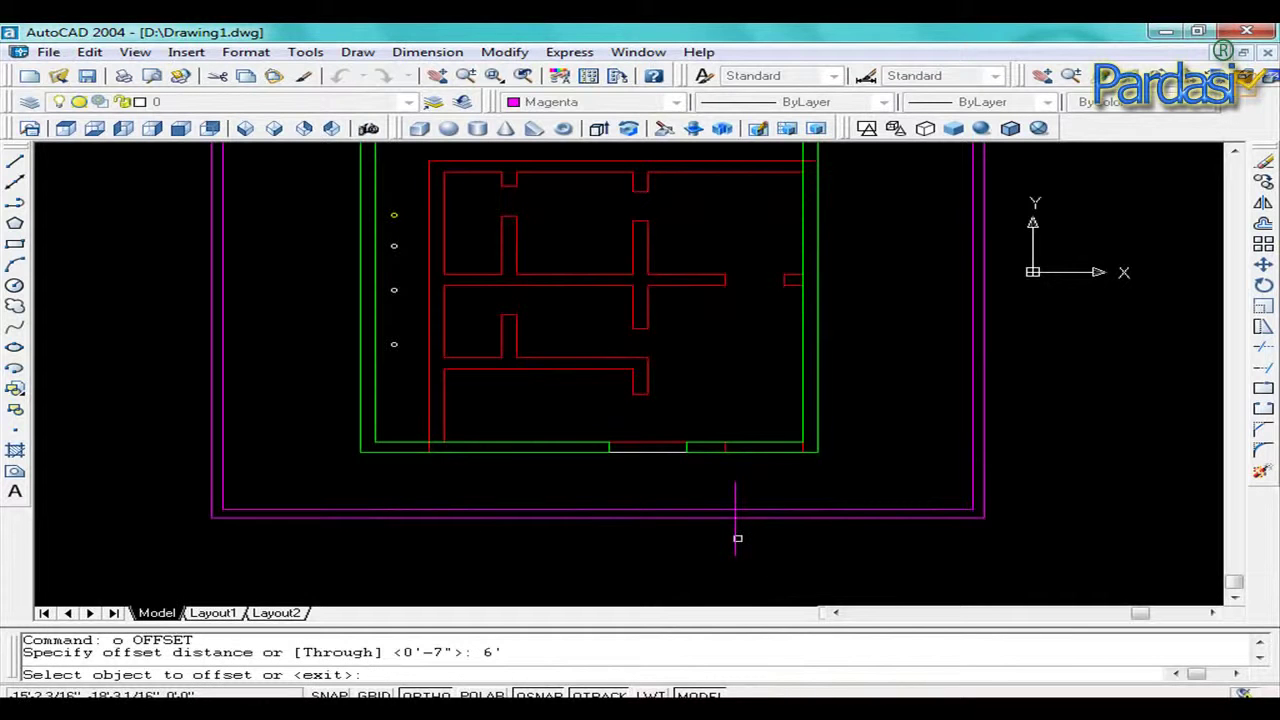
pyautogui.click(737, 539)
pyautogui.click(919, 566)
pyautogui.press('Escape')
pyautogui.write('tr')
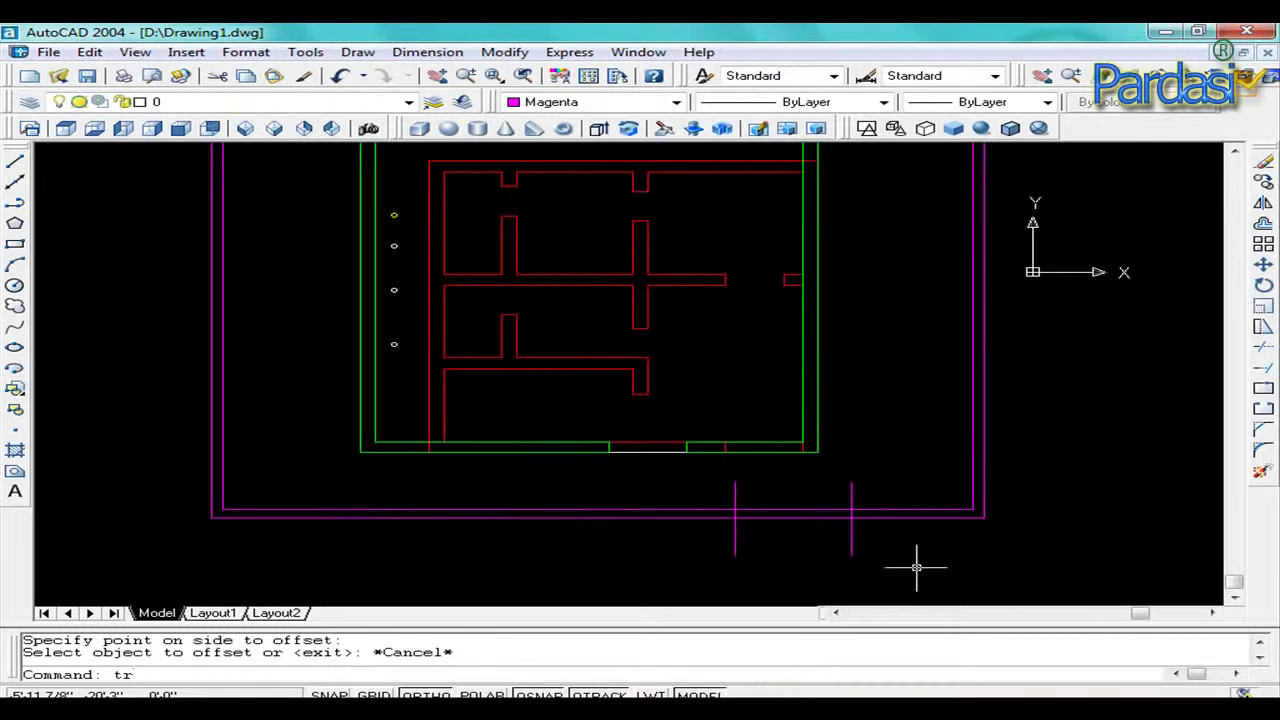
# Trim the wall lines between the two verticals and remove the cutting lines.
pyautogui.press('Return')
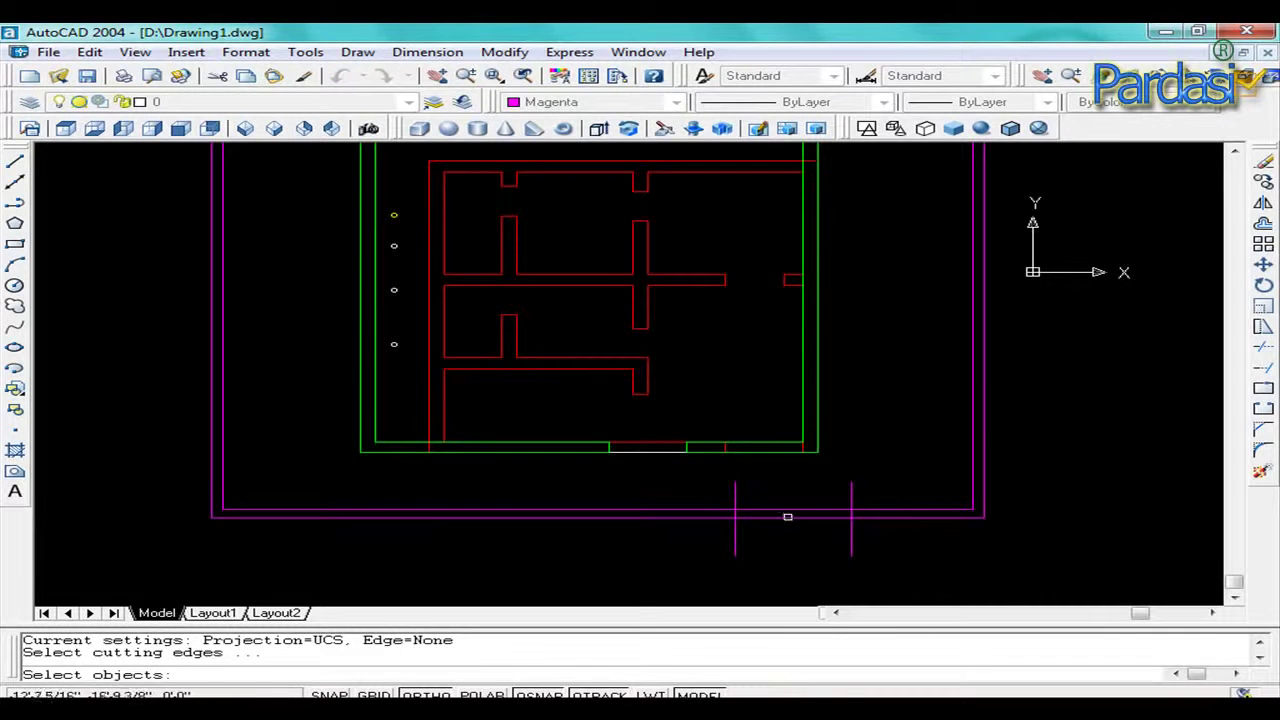
pyautogui.press('Return')
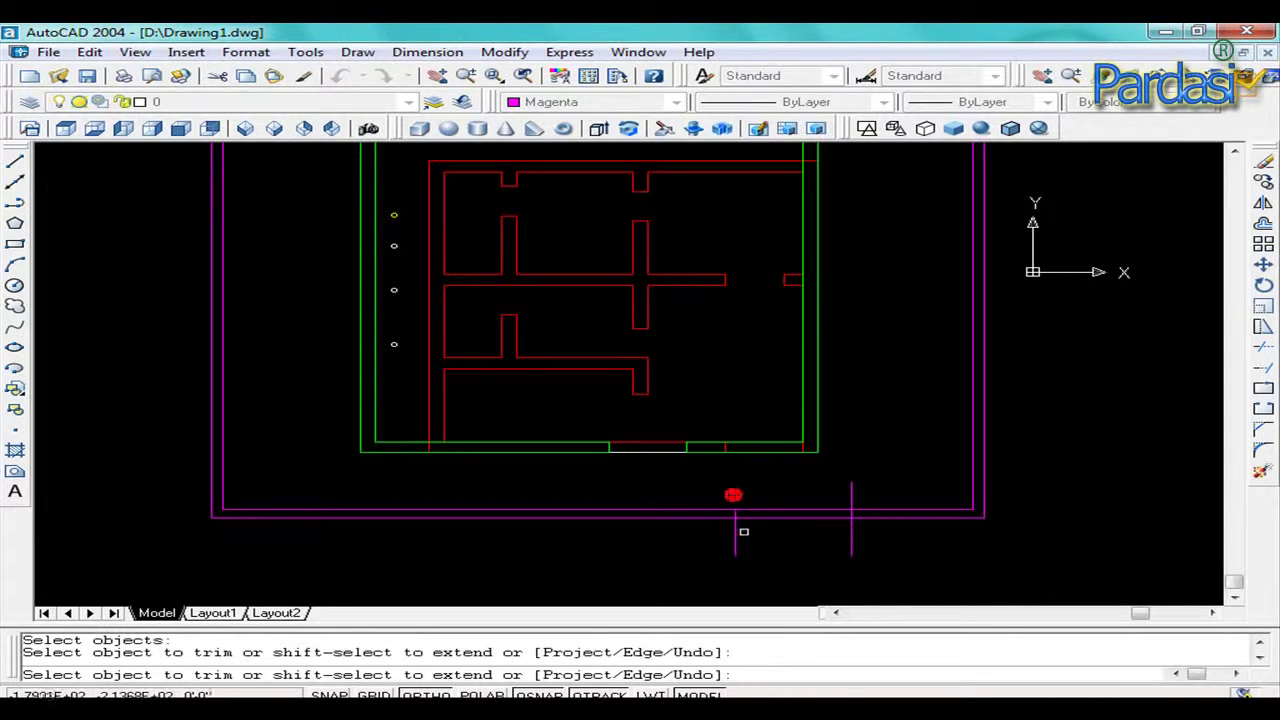
pyautogui.click(736, 530)
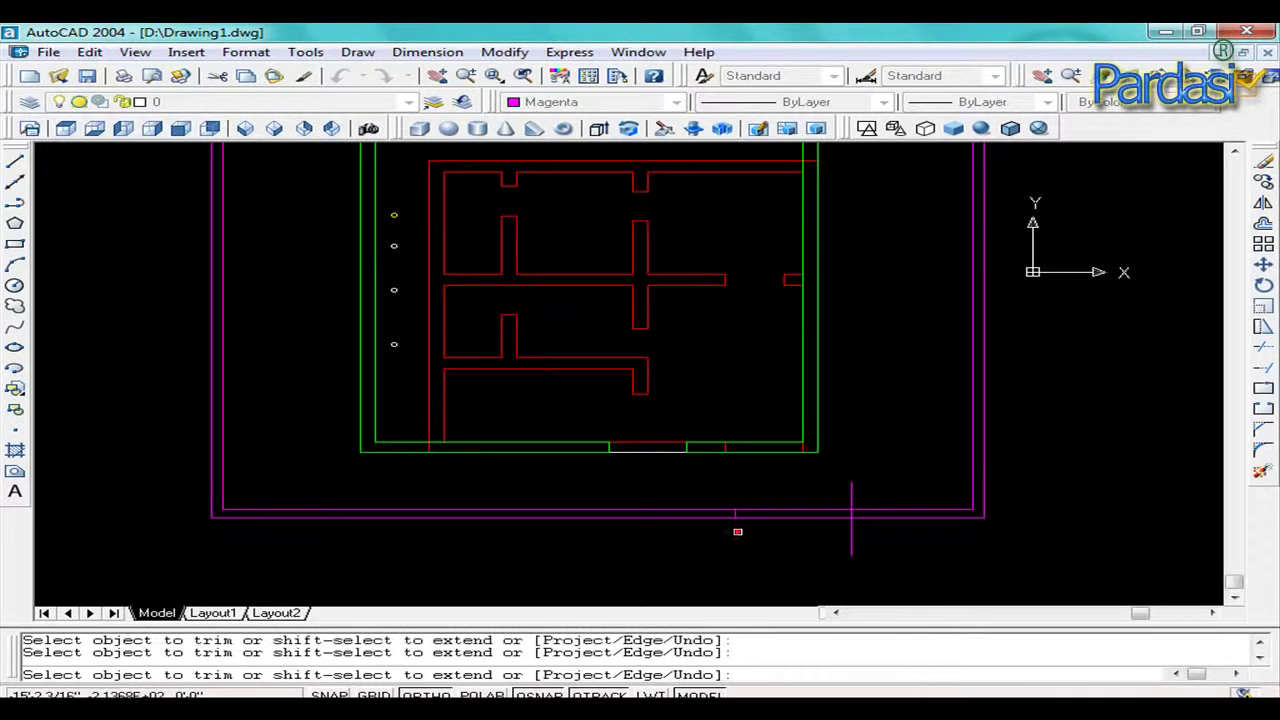
pyautogui.click(853, 539)
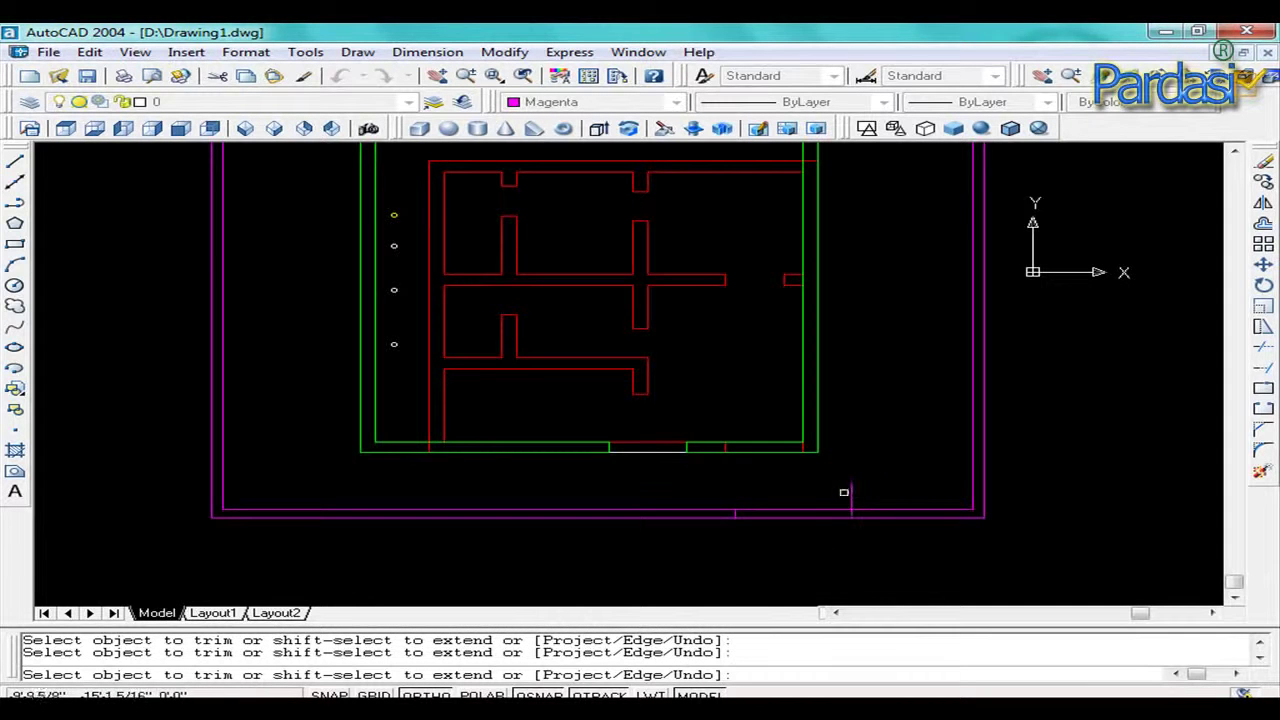
pyautogui.click(815, 508)
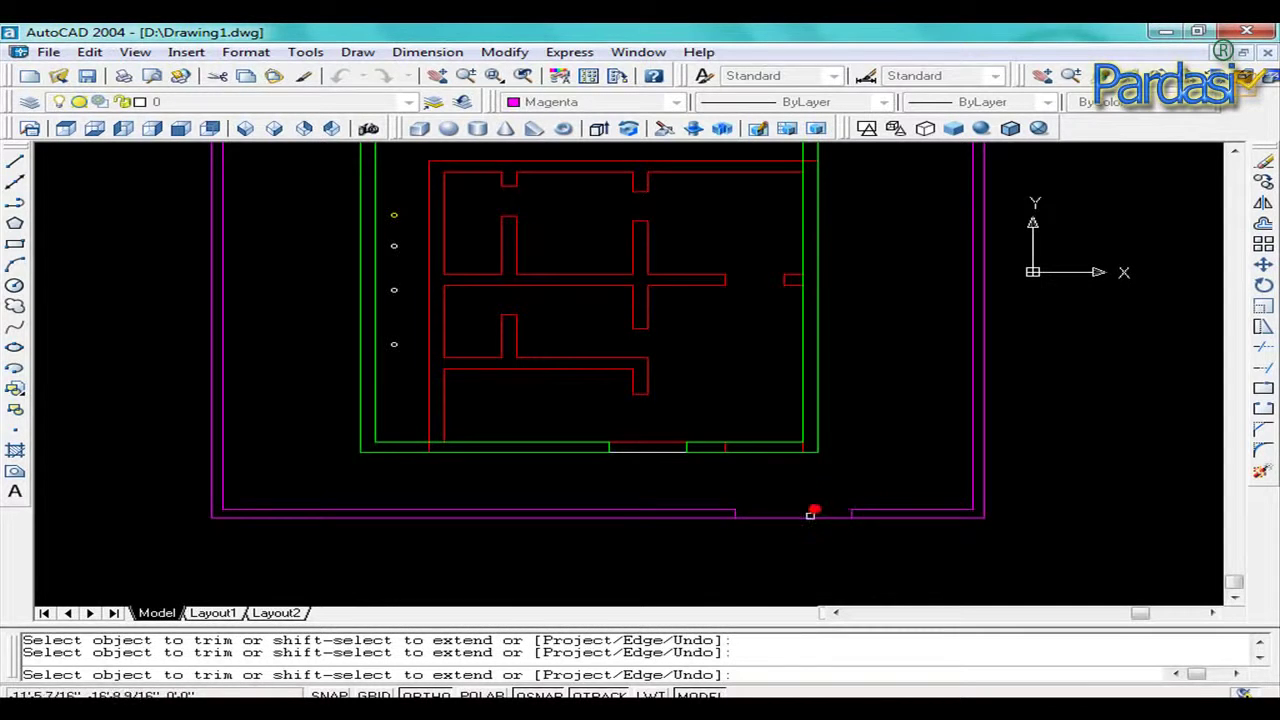
pyautogui.click(809, 515)
pyautogui.press('Escape')
pyautogui.press('Escape')
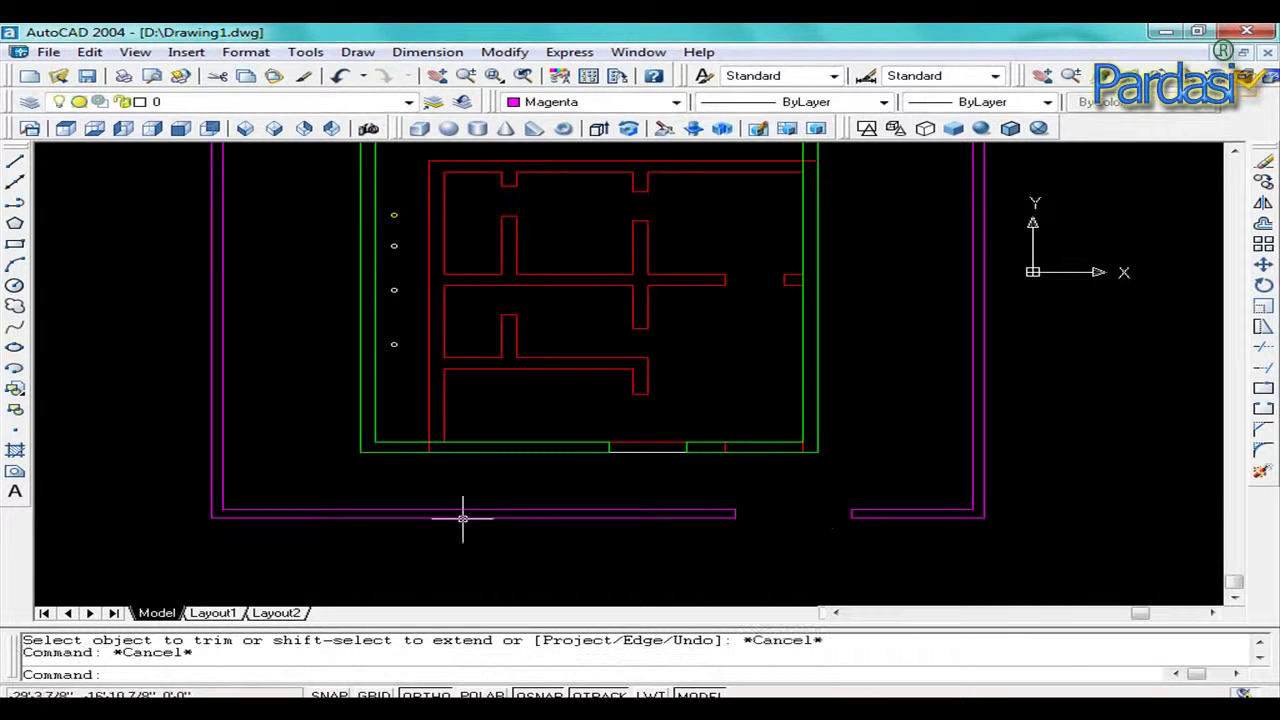
pyautogui.scroll(3, 445, 517)
pyautogui.scroll(-4, 436, 512)
pyautogui.press('Escape')
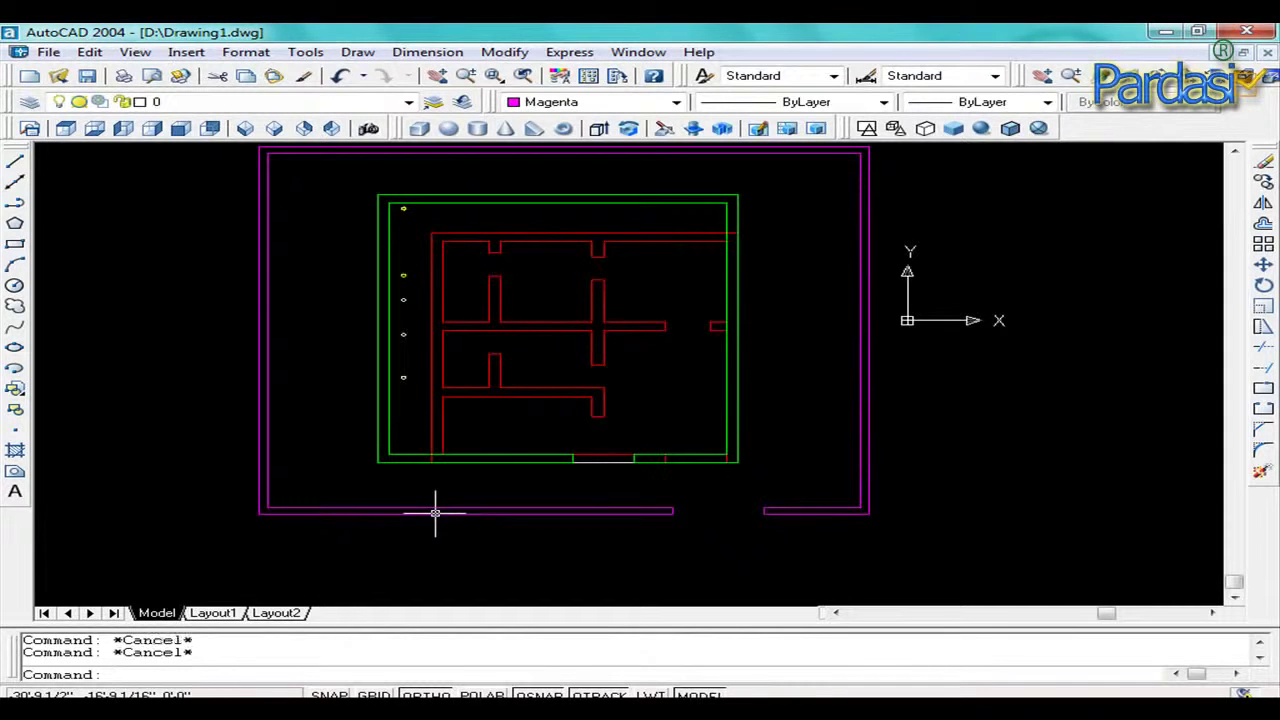
pyautogui.click(434, 514)
pyautogui.click(443, 503)
pyautogui.press('Escape')
pyautogui.press('Escape')
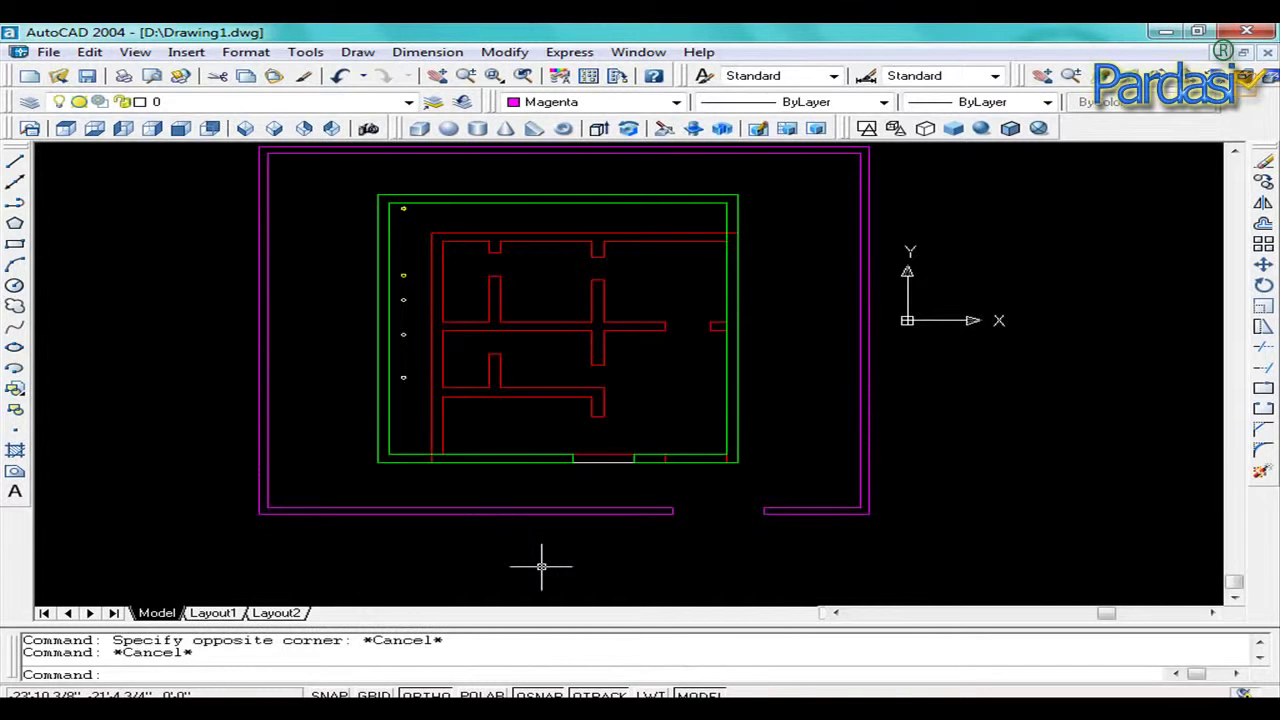
pyautogui.write('re')
pyautogui.press('Return')
pyautogui.click(523, 560)
pyautogui.click(458, 503)
pyautogui.press('Return')
pyautogui.click(509, 535)
pyautogui.click(500, 507)
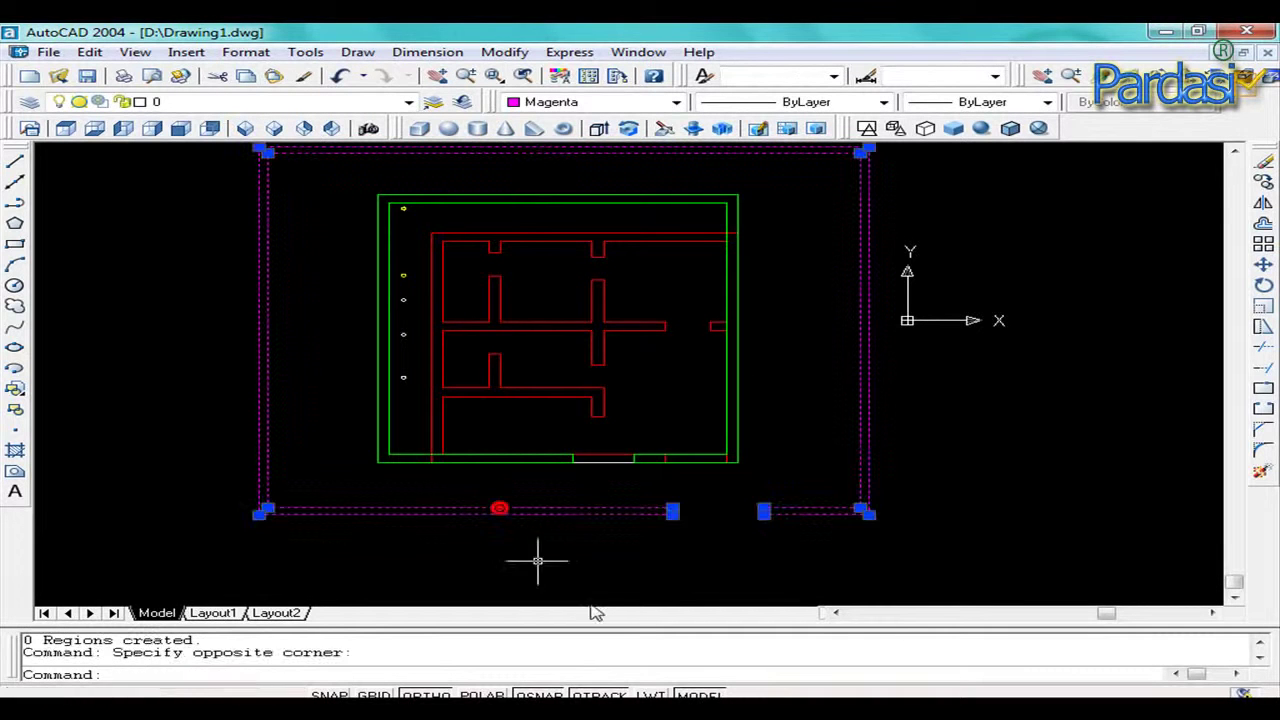
pyautogui.press('Escape')
pyautogui.press('Escape')
pyautogui.scroll(3, 500, 533)
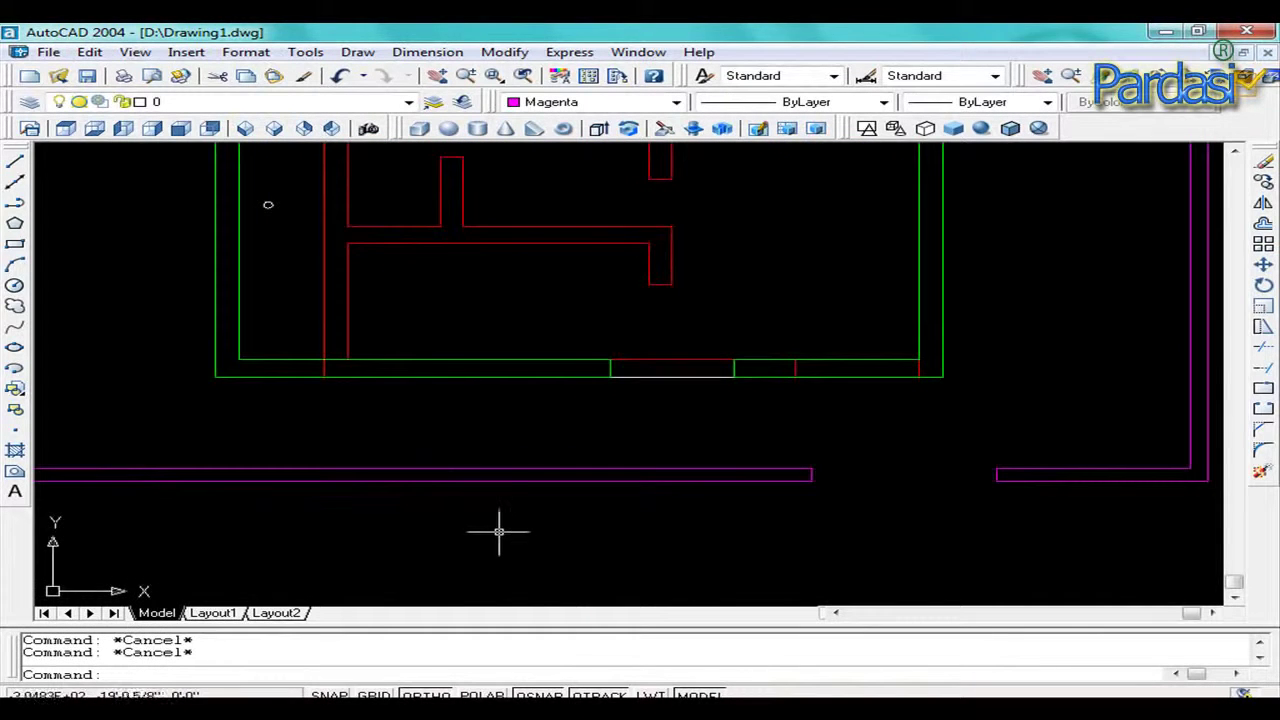
pyautogui.scroll(-2, 500, 530)
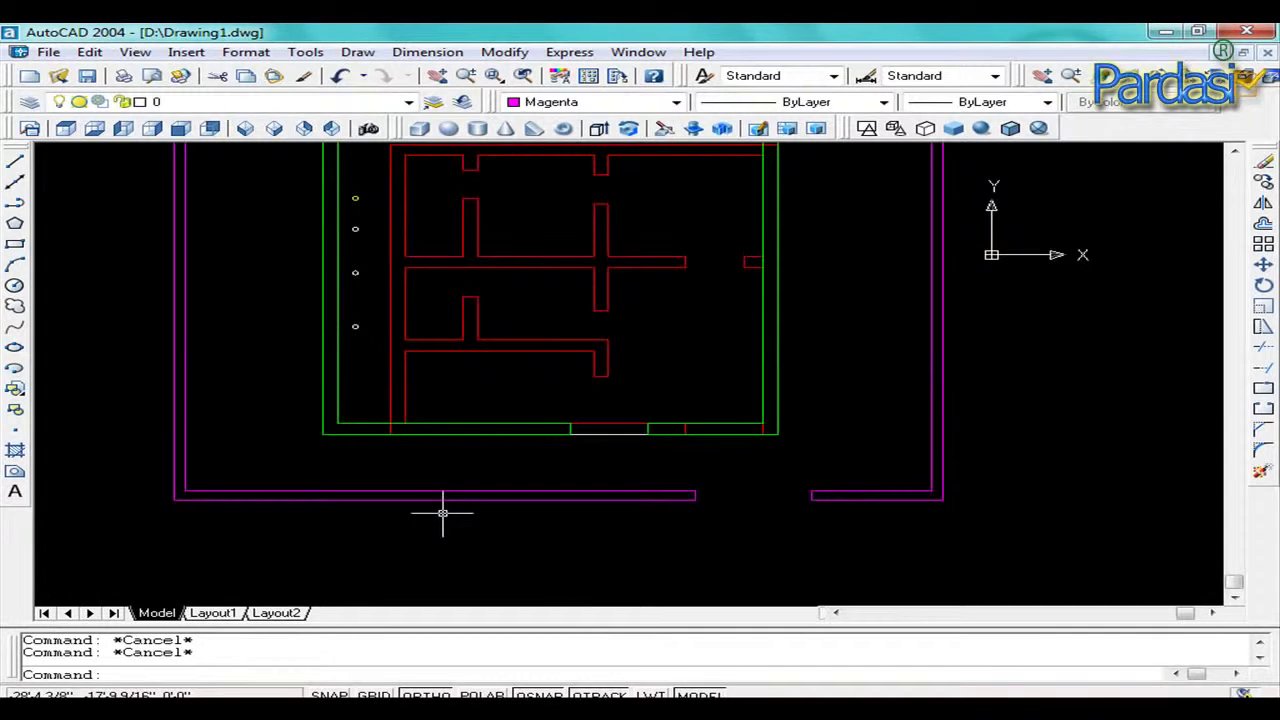
pyautogui.write('l')
pyautogui.press('Return')
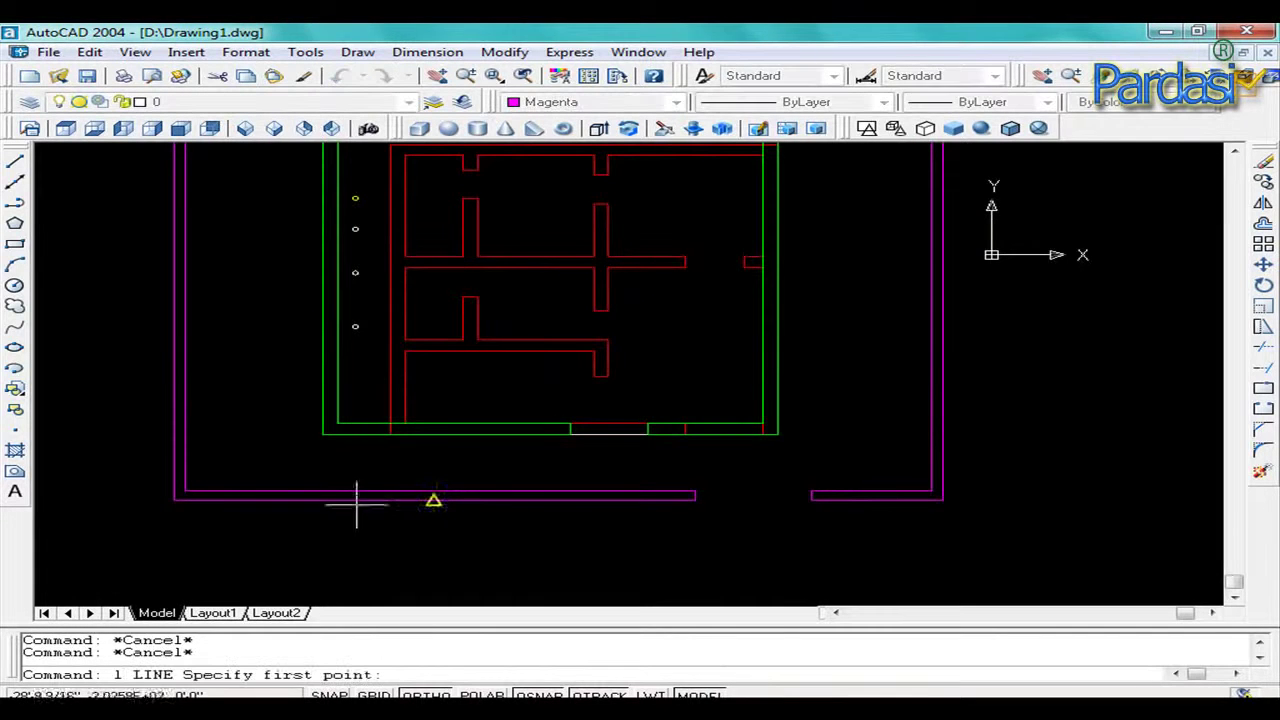
pyautogui.click(333, 470)
pyautogui.click(334, 548)
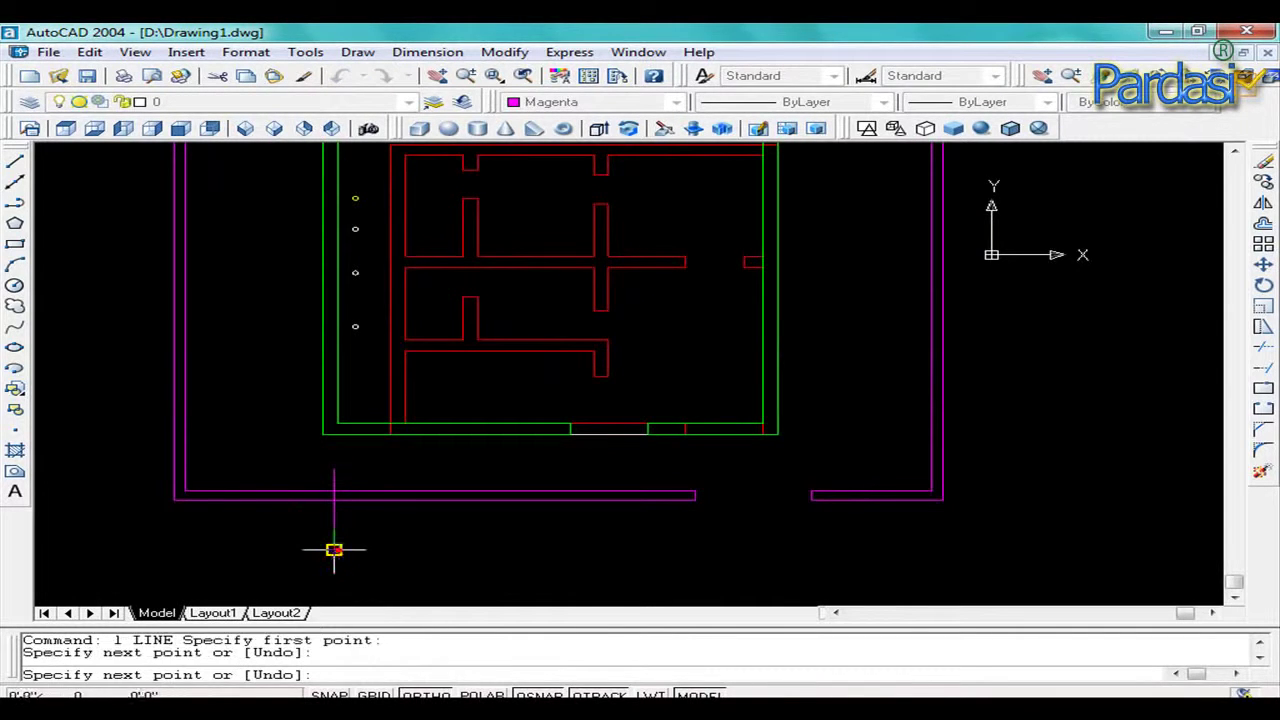
pyautogui.rightClick(334, 549)
pyautogui.click(372, 560)
pyautogui.press('Escape')
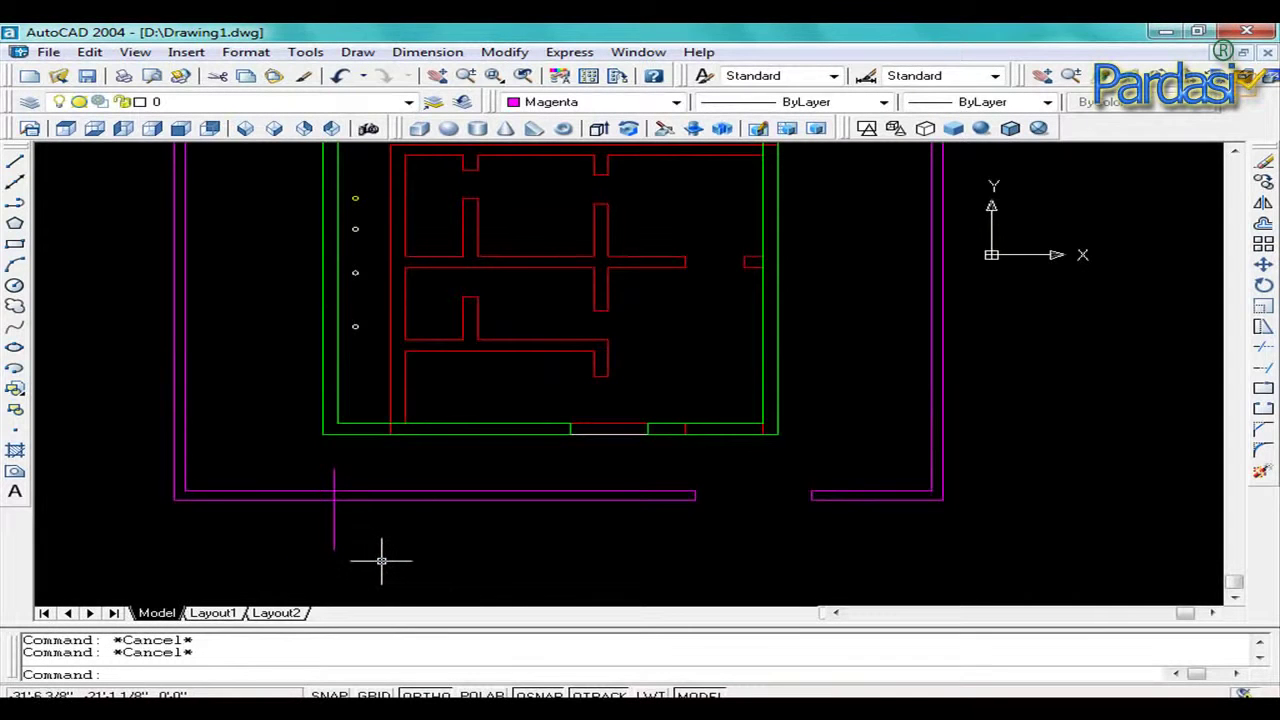
pyautogui.write('c')
pyautogui.press('Return')
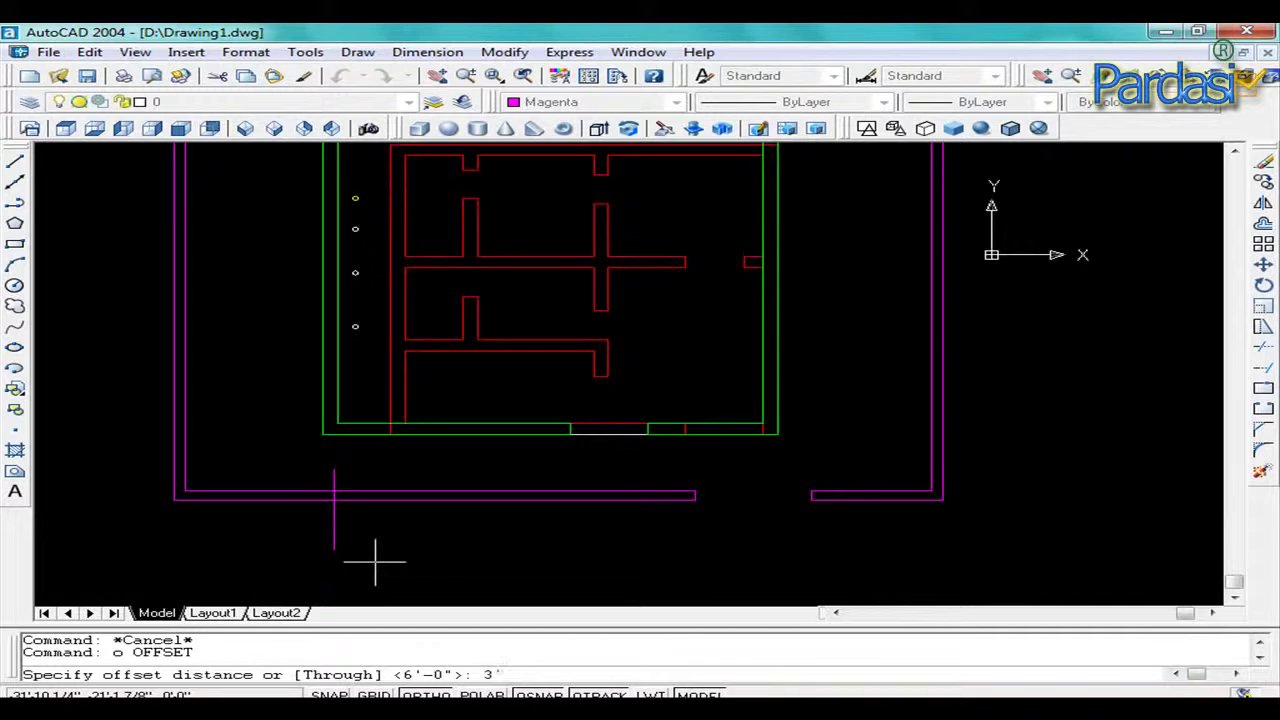
pyautogui.press('Escape')
pyautogui.click(350, 535)
pyautogui.click(307, 535)
pyautogui.press('Delete')
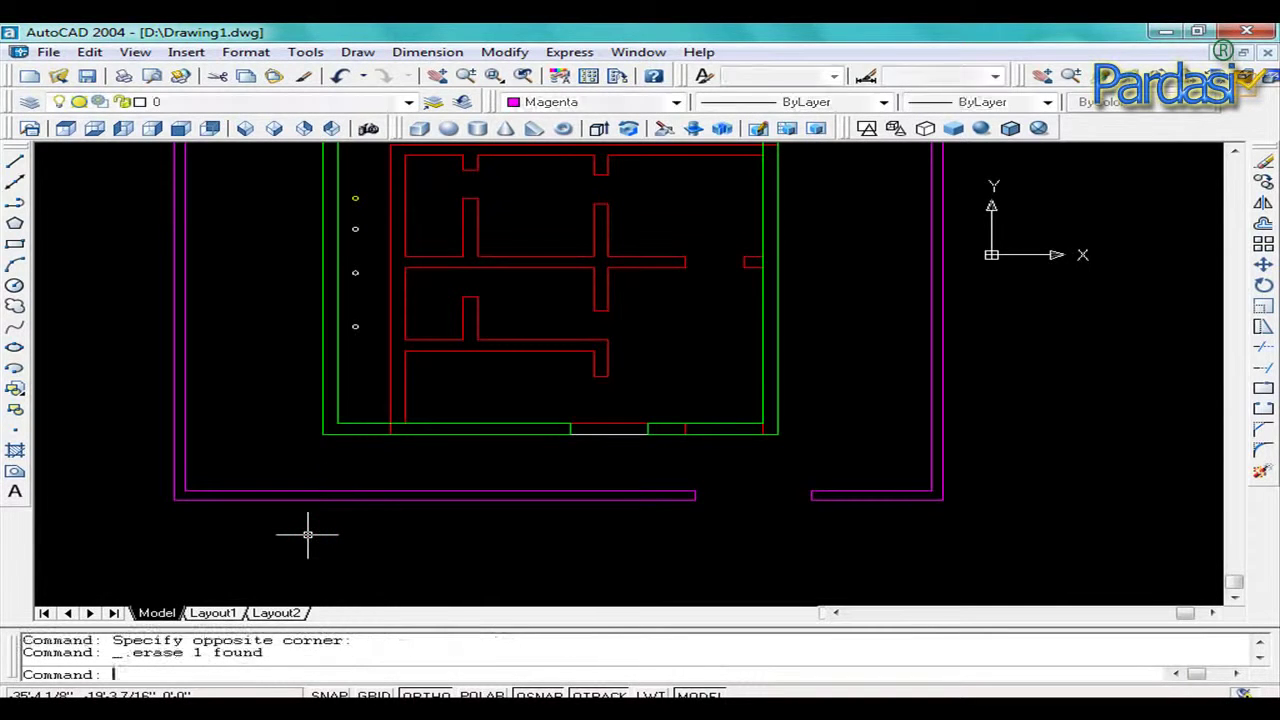
# Make blue the current colour and draw a vertical line across the bottom wall.
pyautogui.click(676, 102)
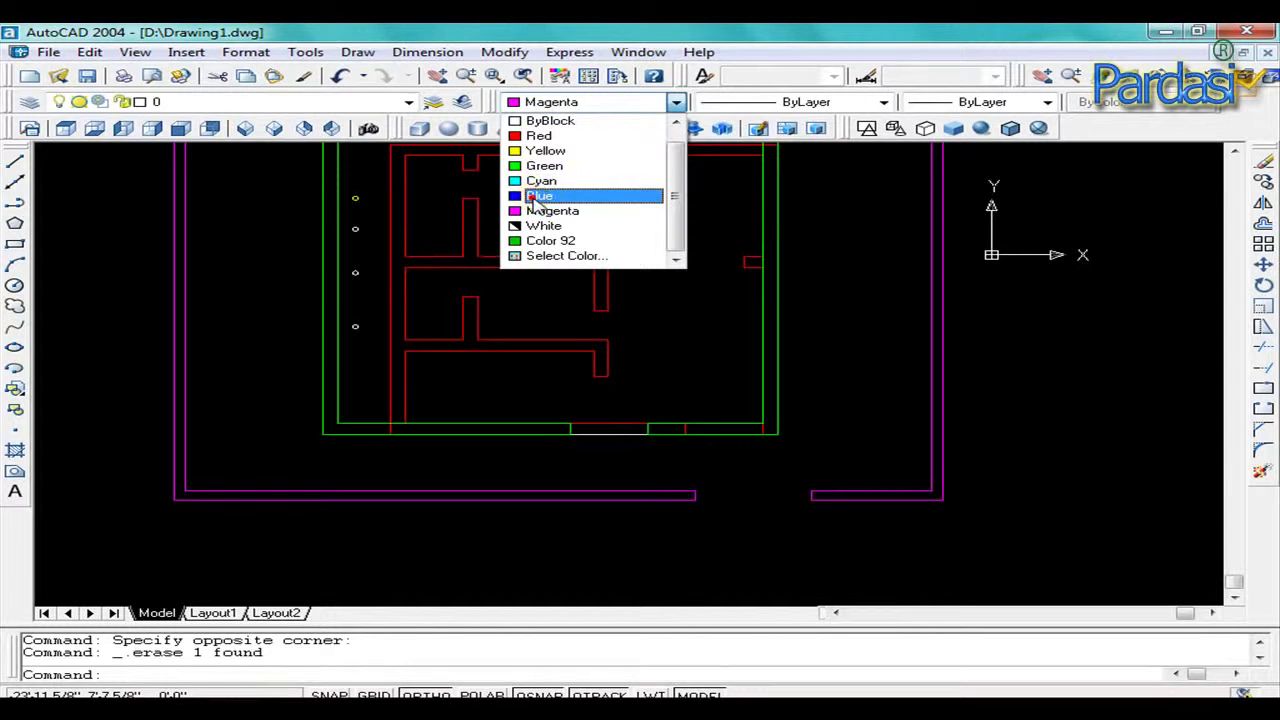
pyautogui.click(537, 196)
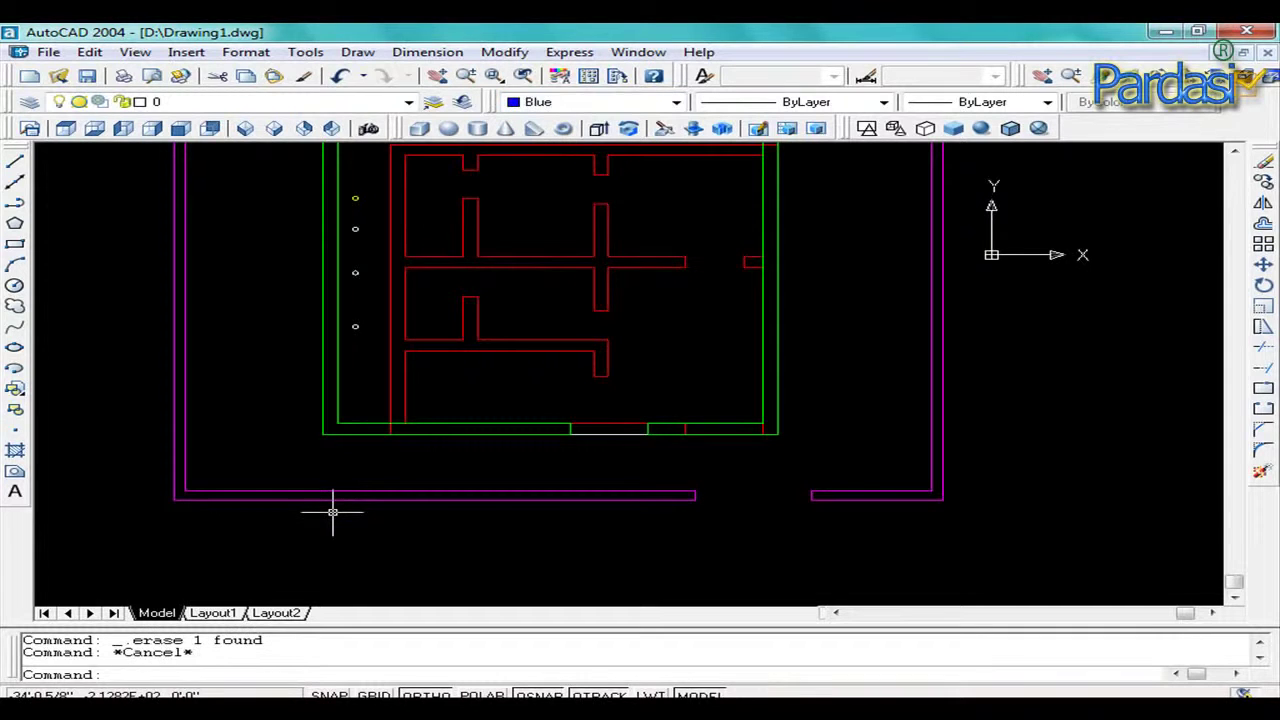
pyautogui.write('l')
pyautogui.press('Return')
pyautogui.click(318, 468)
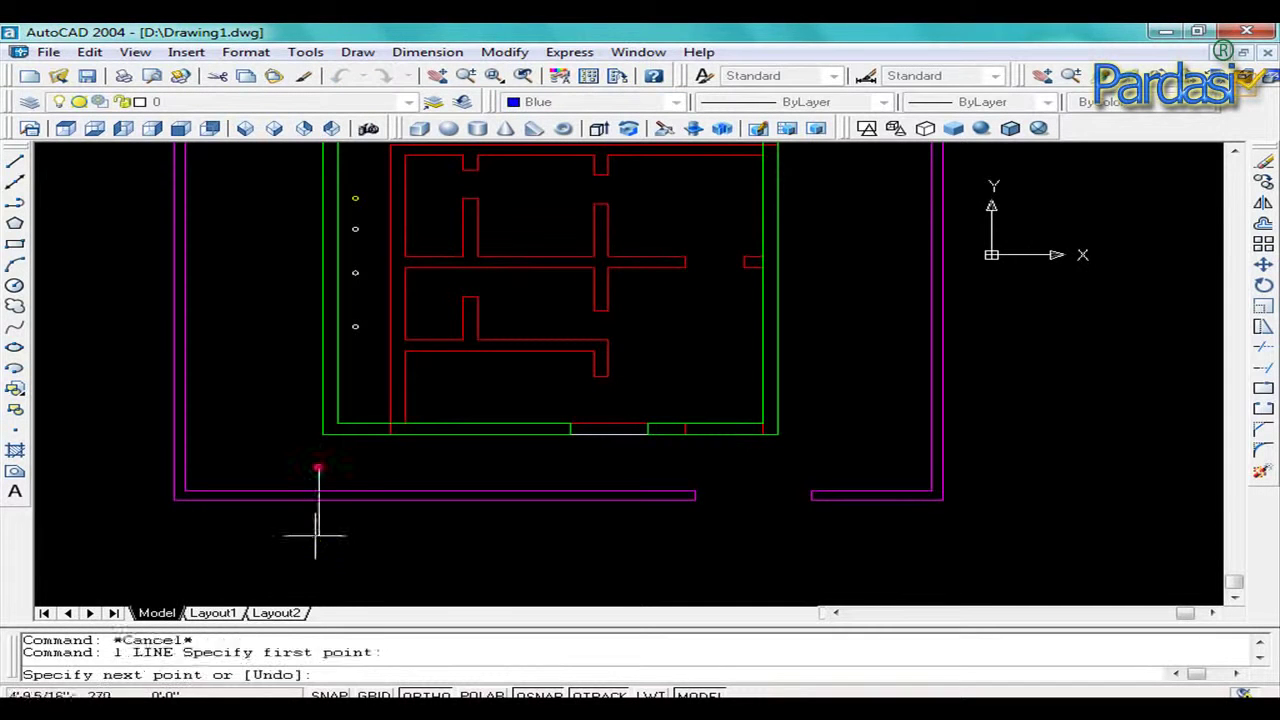
pyautogui.rightClick(315, 540)
pyautogui.click(338, 552)
pyautogui.press('Escape')
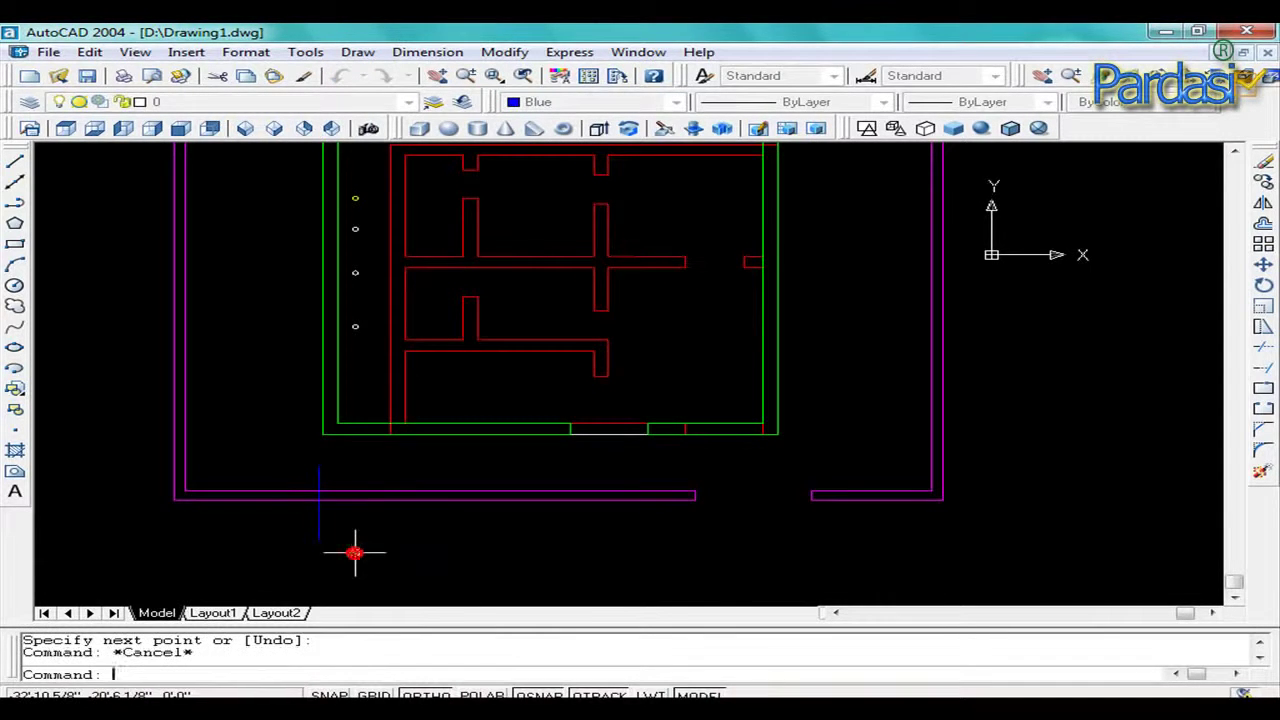
pyautogui.scroll(5, 330, 530)
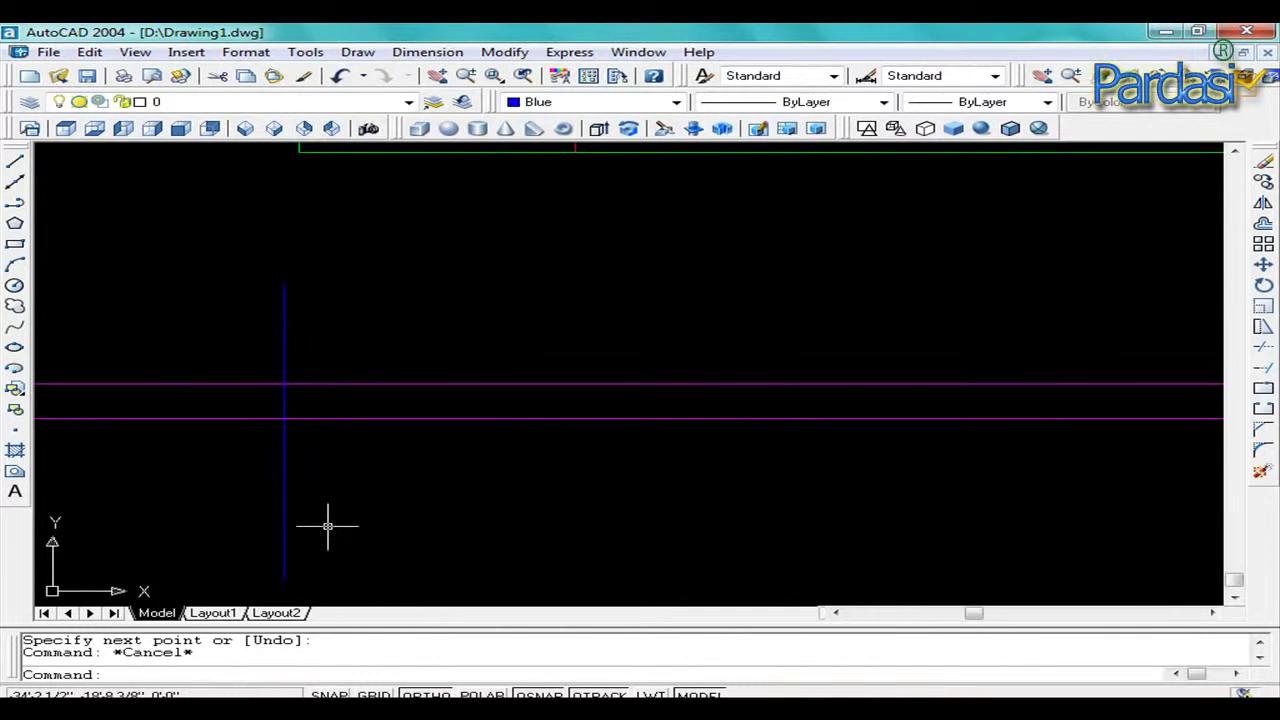
pyautogui.write('c')
# Offset the blue vertical line 4' to the right.
pyautogui.press('Return')
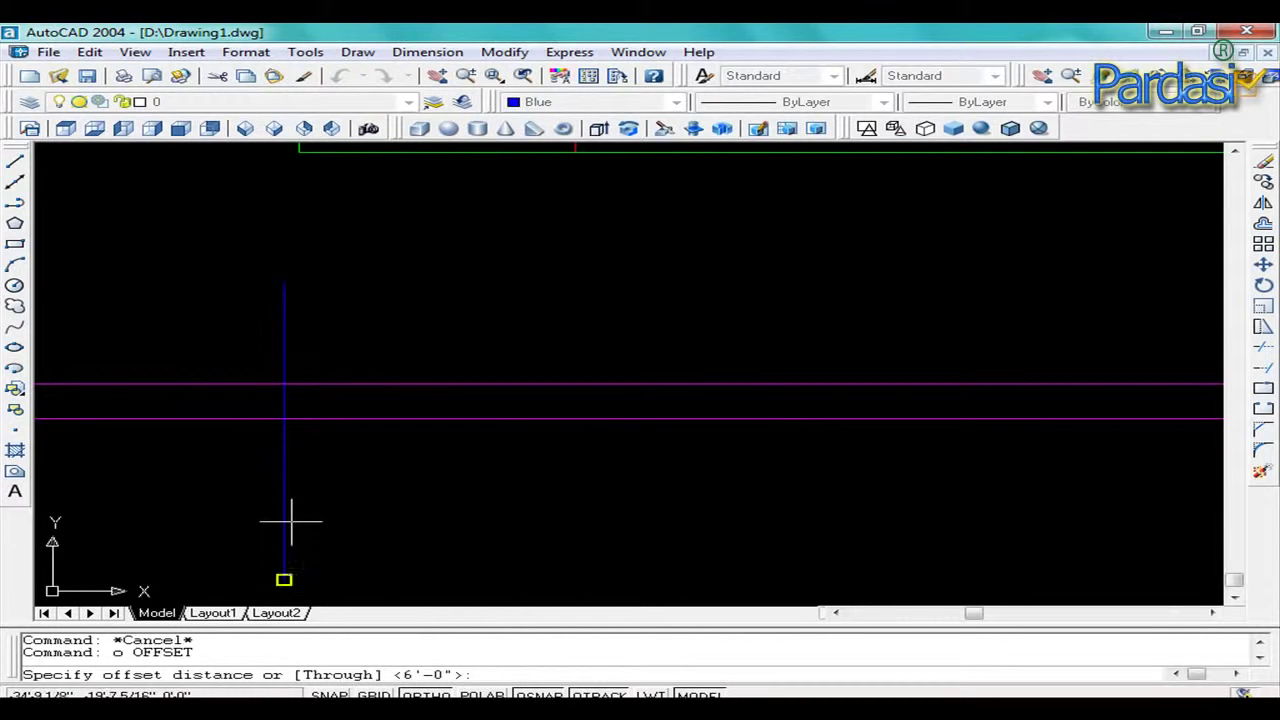
pyautogui.write('4')
pyautogui.press('Return')
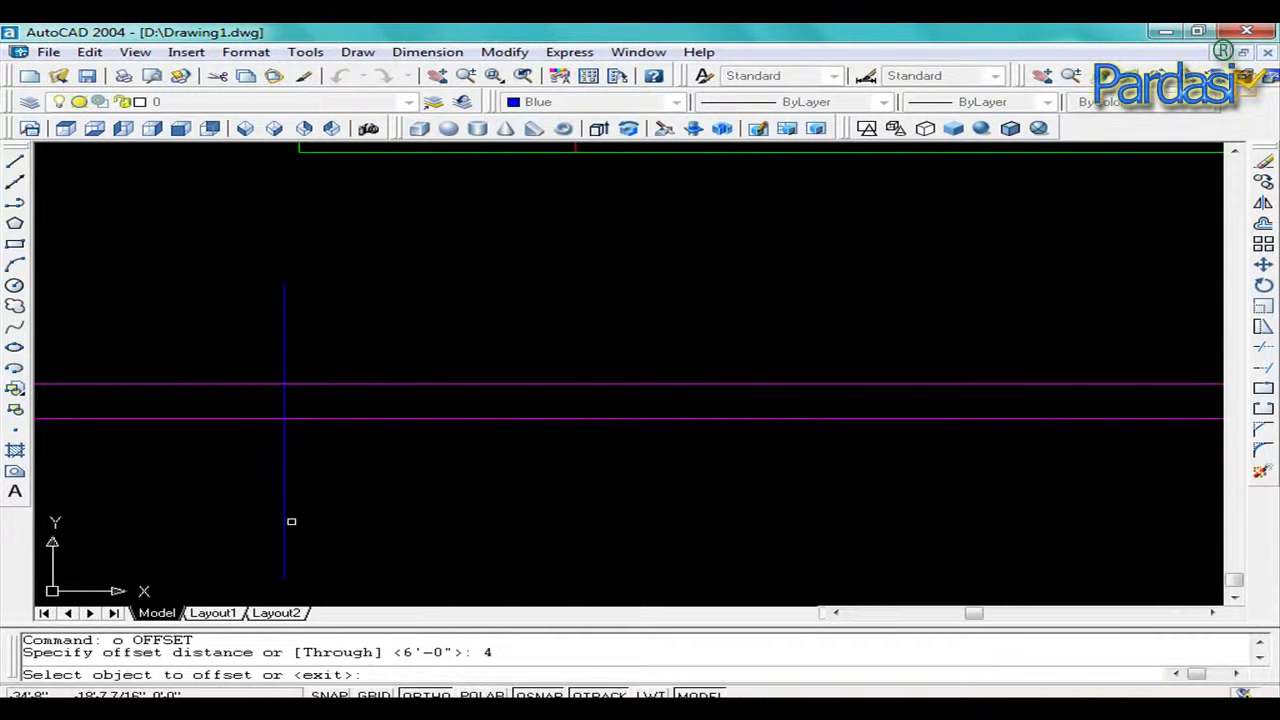
pyautogui.press('Escape')
pyautogui.write('o')
pyautogui.press('Return')
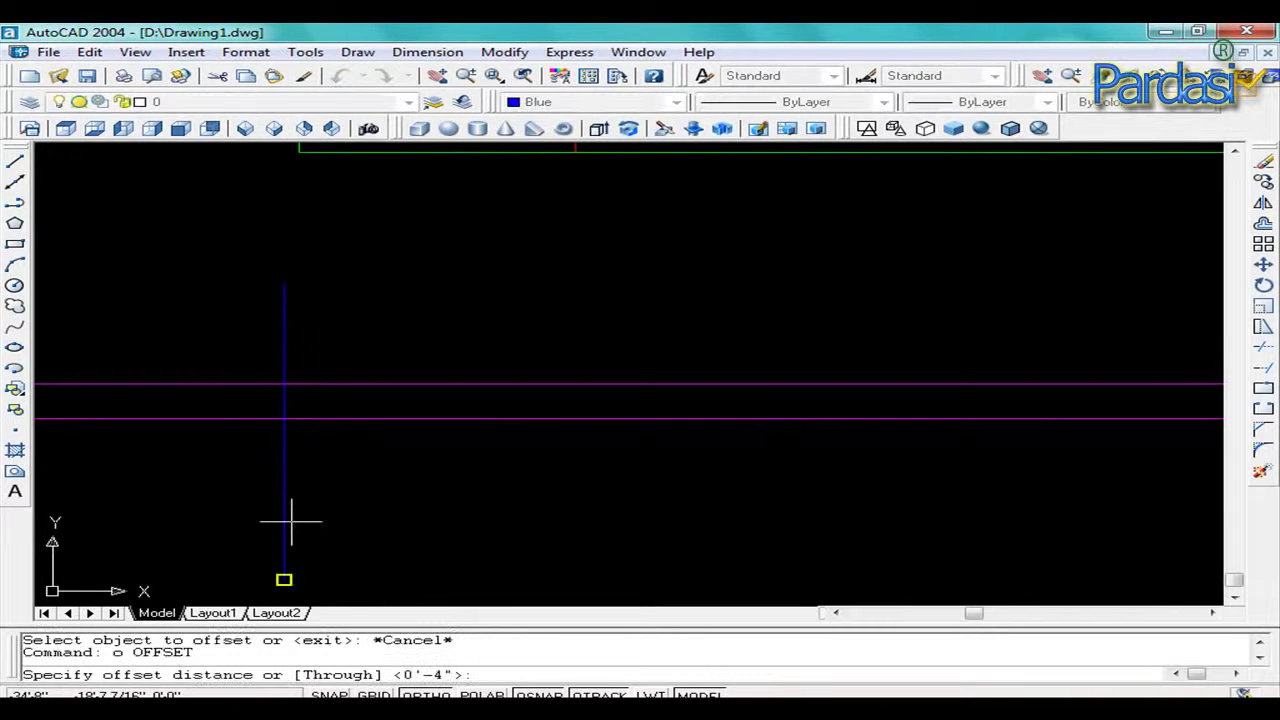
pyautogui.write('4')
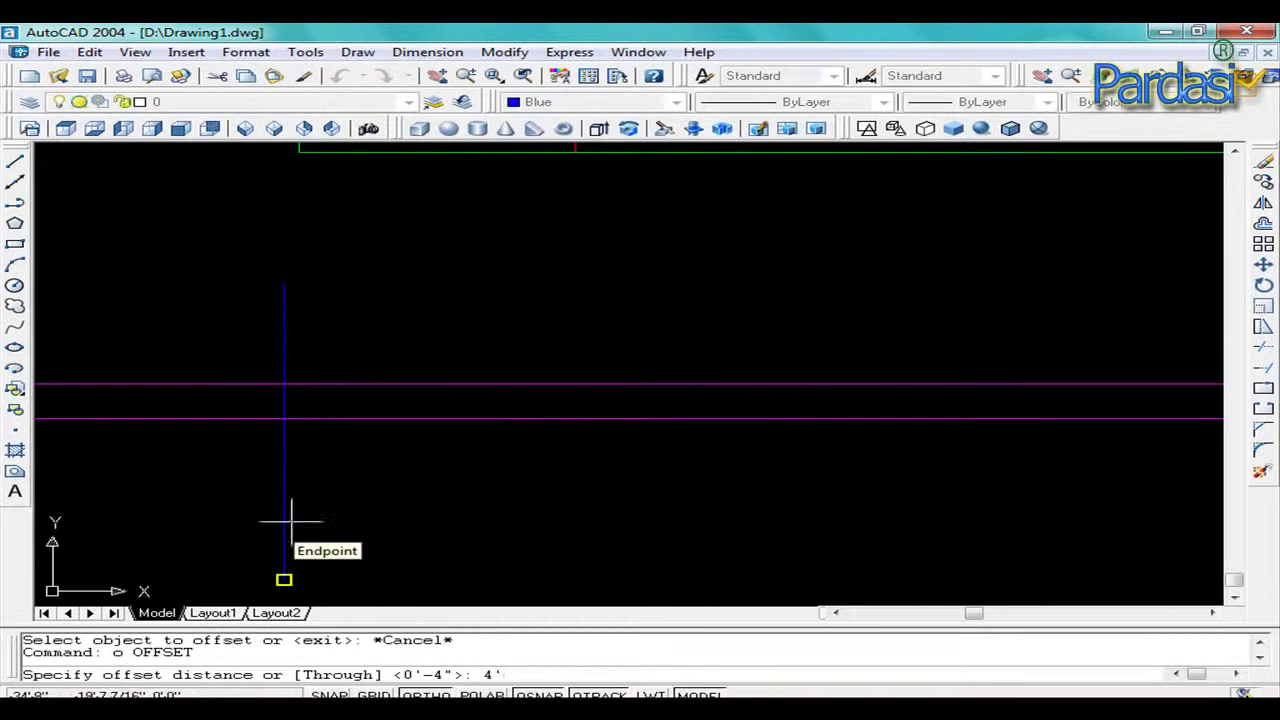
pyautogui.press('Return')
pyautogui.click(280, 505)
pyautogui.click(695, 540)
pyautogui.press('Escape')
pyautogui.write('tr')
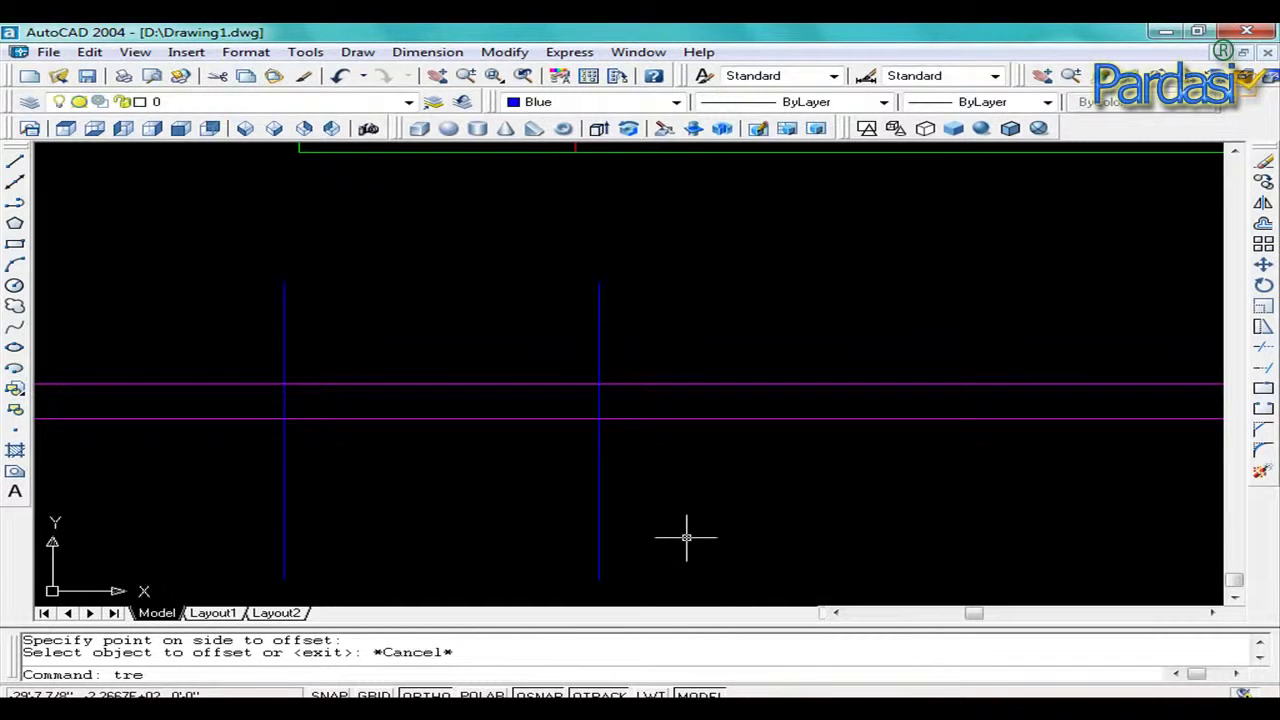
# Trim both blue lines so they span only the wall thickness.
pyautogui.press('Return')
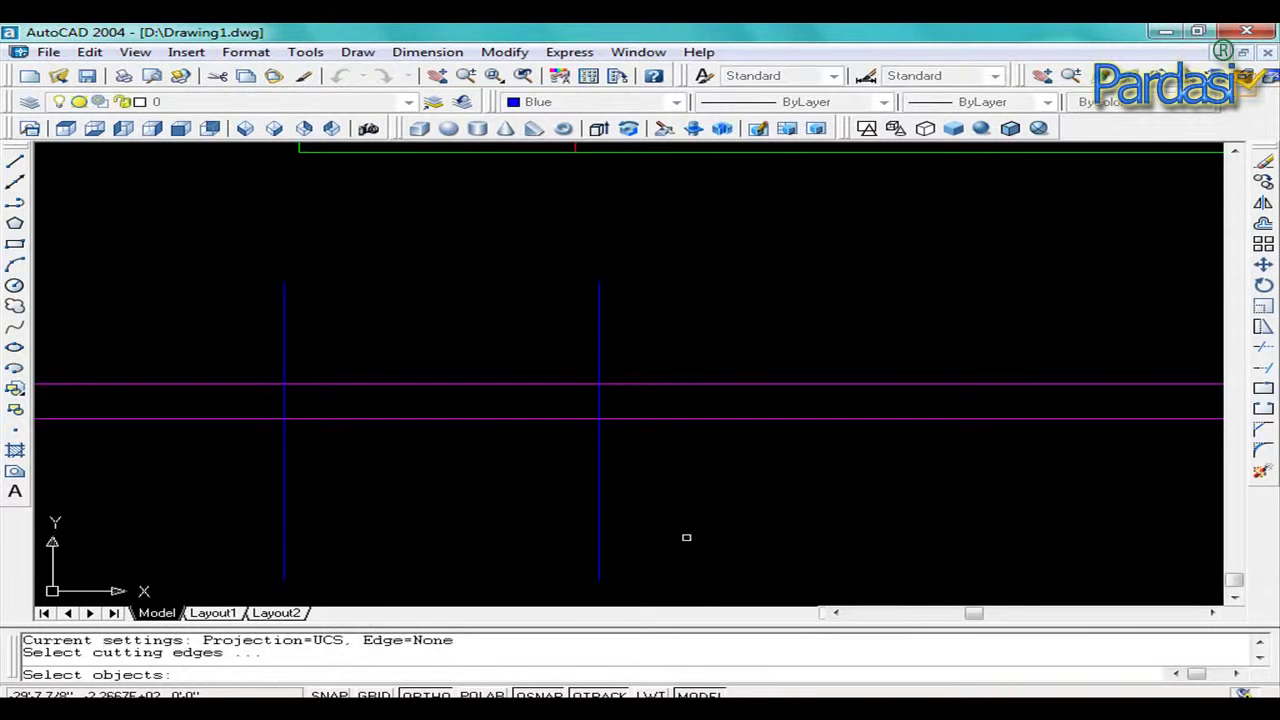
pyautogui.press('Return')
pyautogui.click(600, 335)
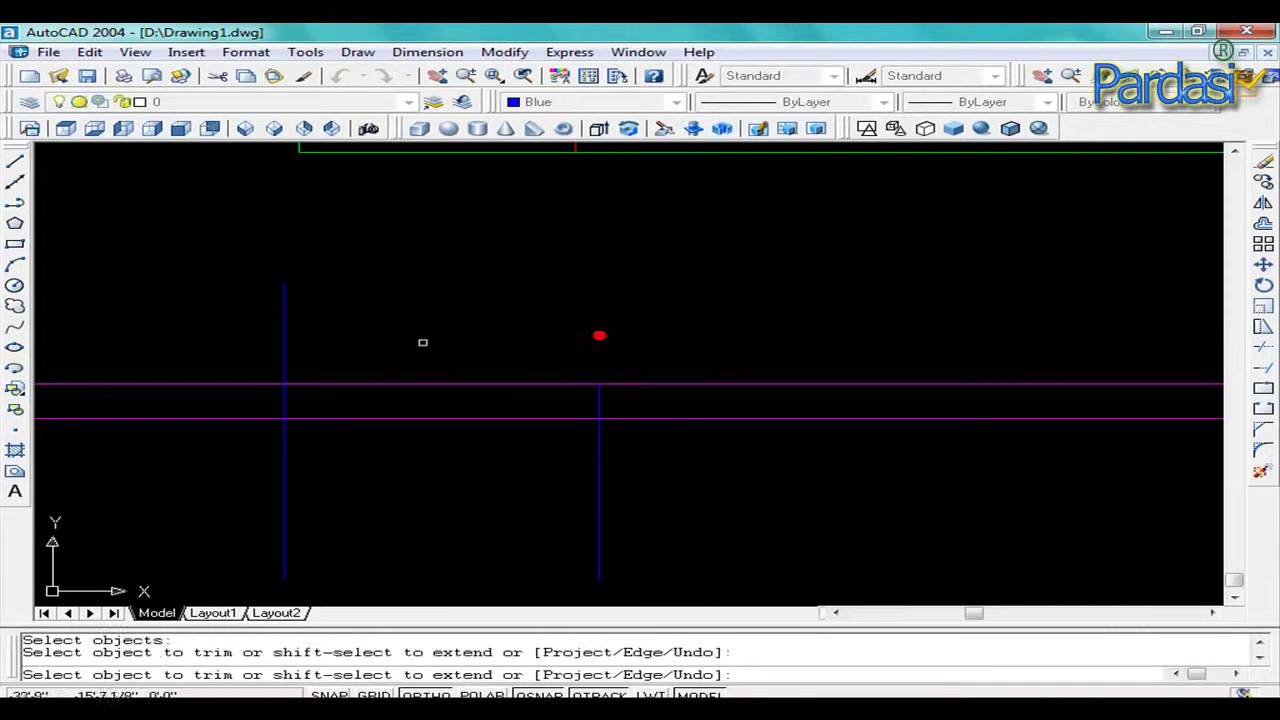
pyautogui.click(280, 344)
pyautogui.click(281, 464)
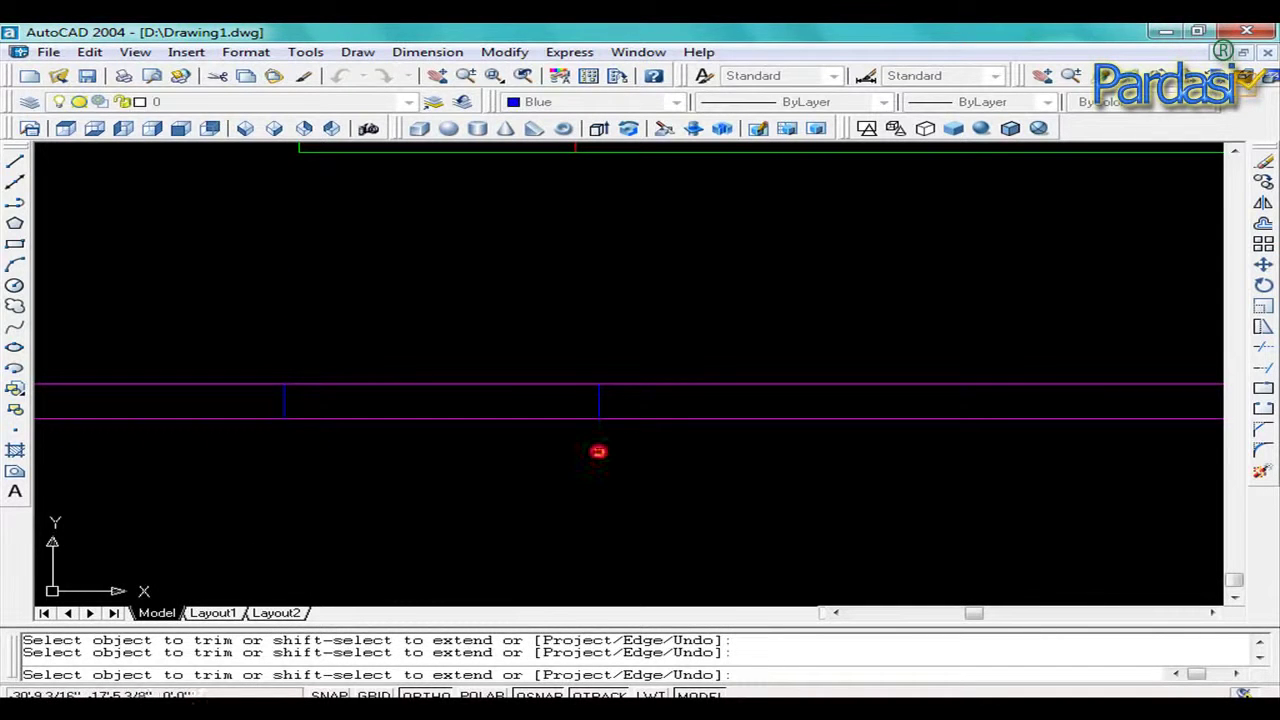
pyautogui.press('Escape')
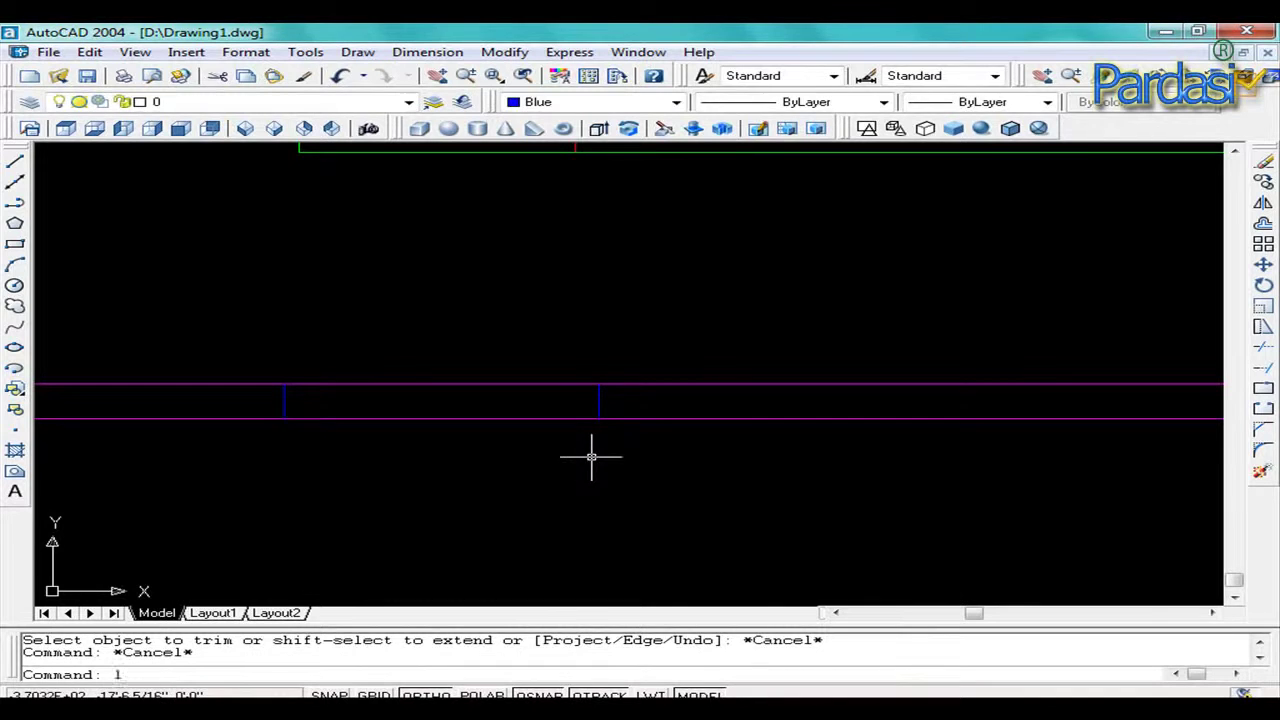
# Draw a blue line joining the two trimmed cross lines.
pyautogui.press('Return')
pyautogui.click(598, 401)
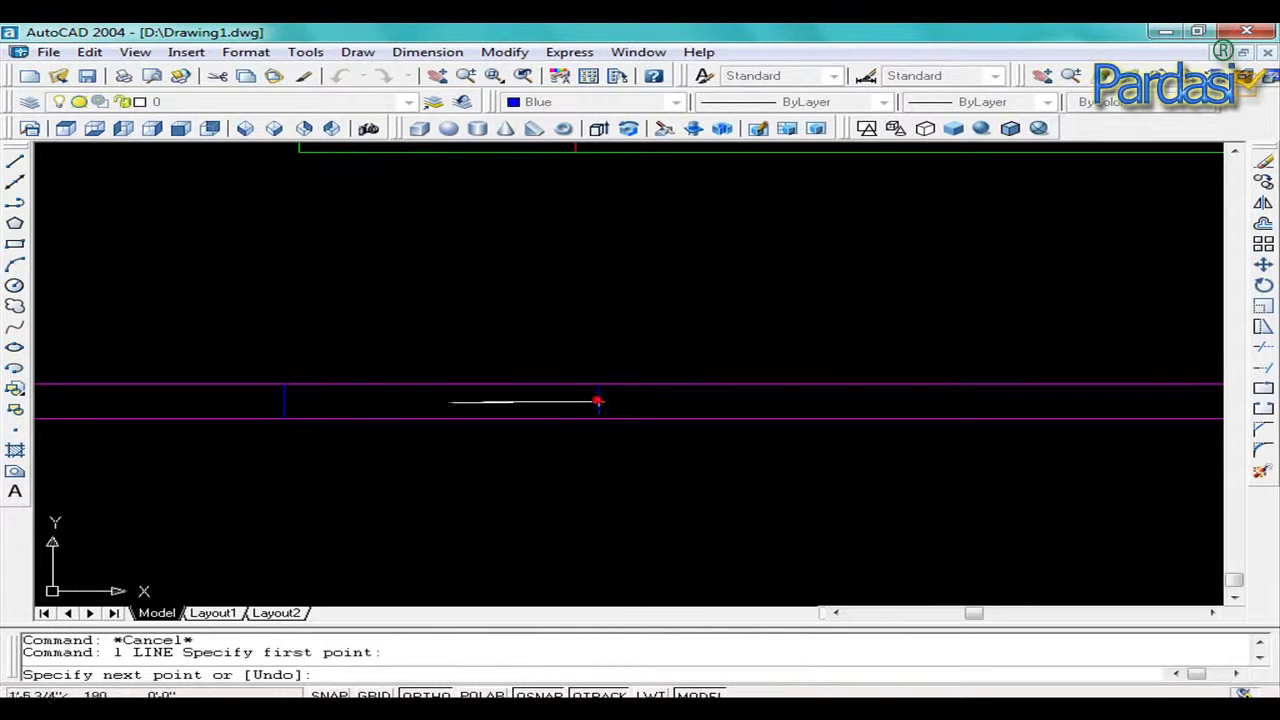
pyautogui.rightClick(284, 402)
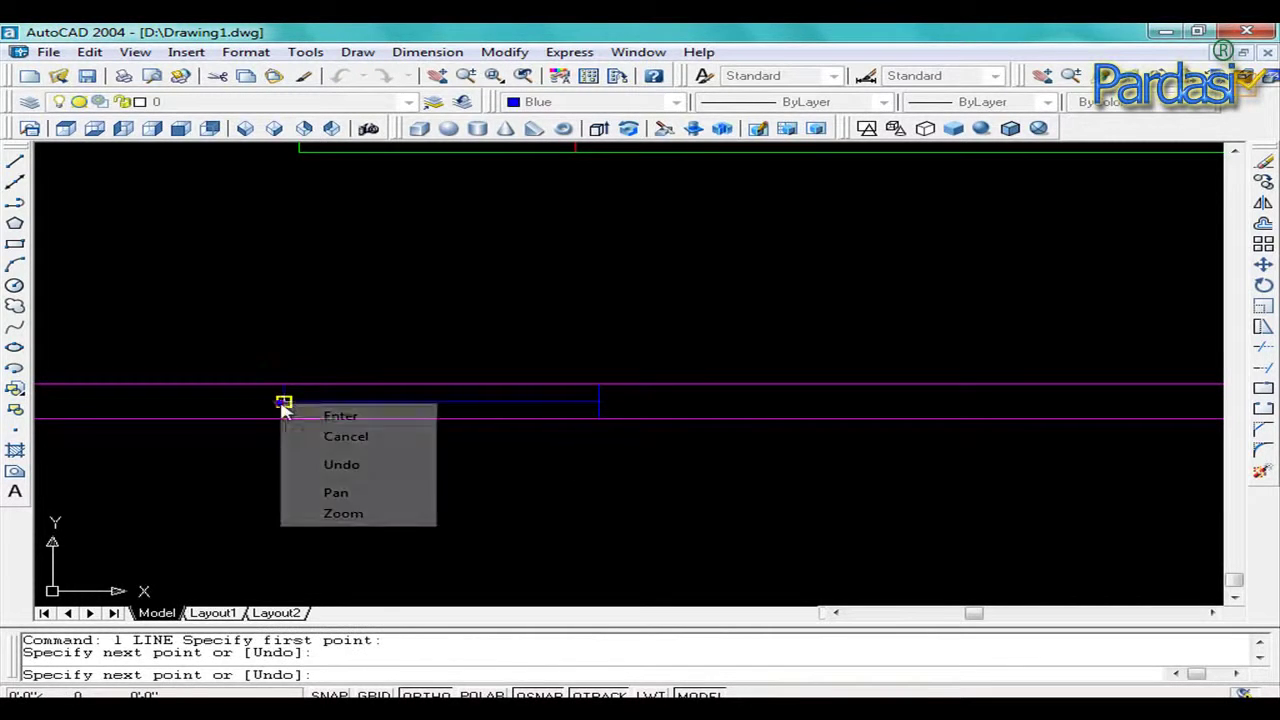
pyautogui.click(322, 414)
pyautogui.scroll(-5, 419, 462)
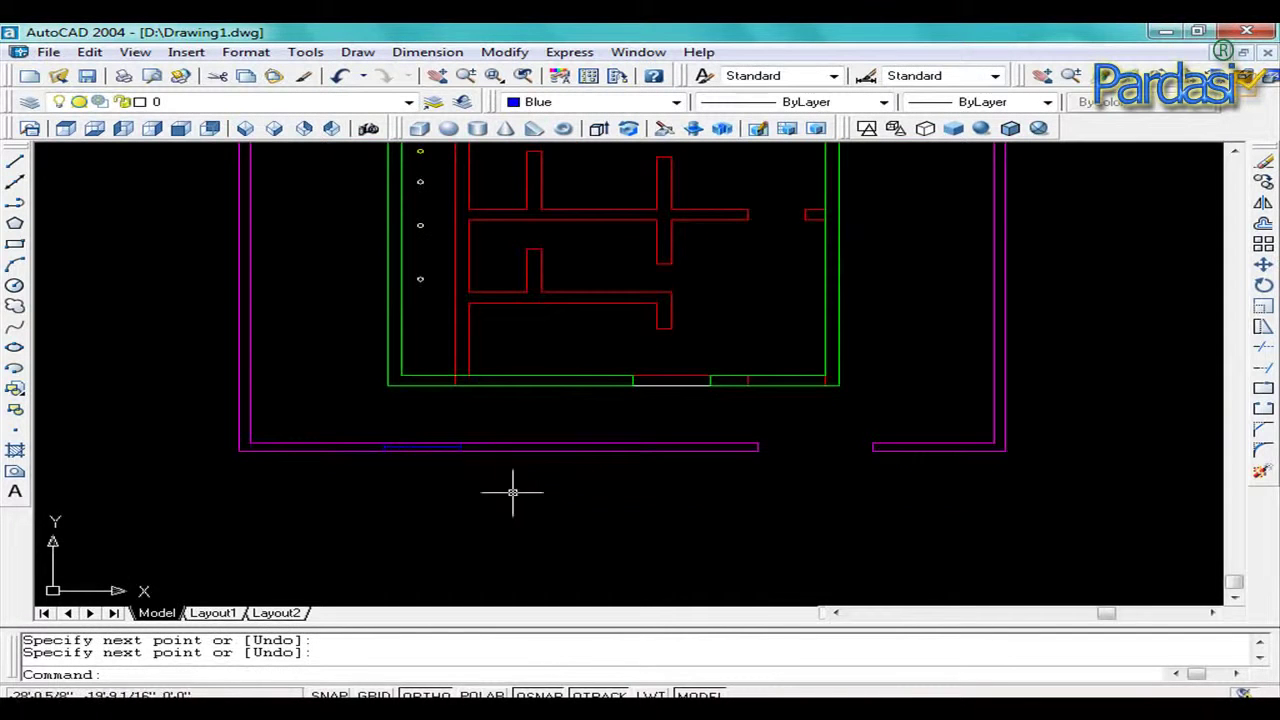
# Create boundary polylines by picking two points inside the wall with BO.
pyautogui.press('Escape')
pyautogui.press('Escape')
pyautogui.scroll(-2, 592, 490)
pyautogui.scroll(2, 592, 490)
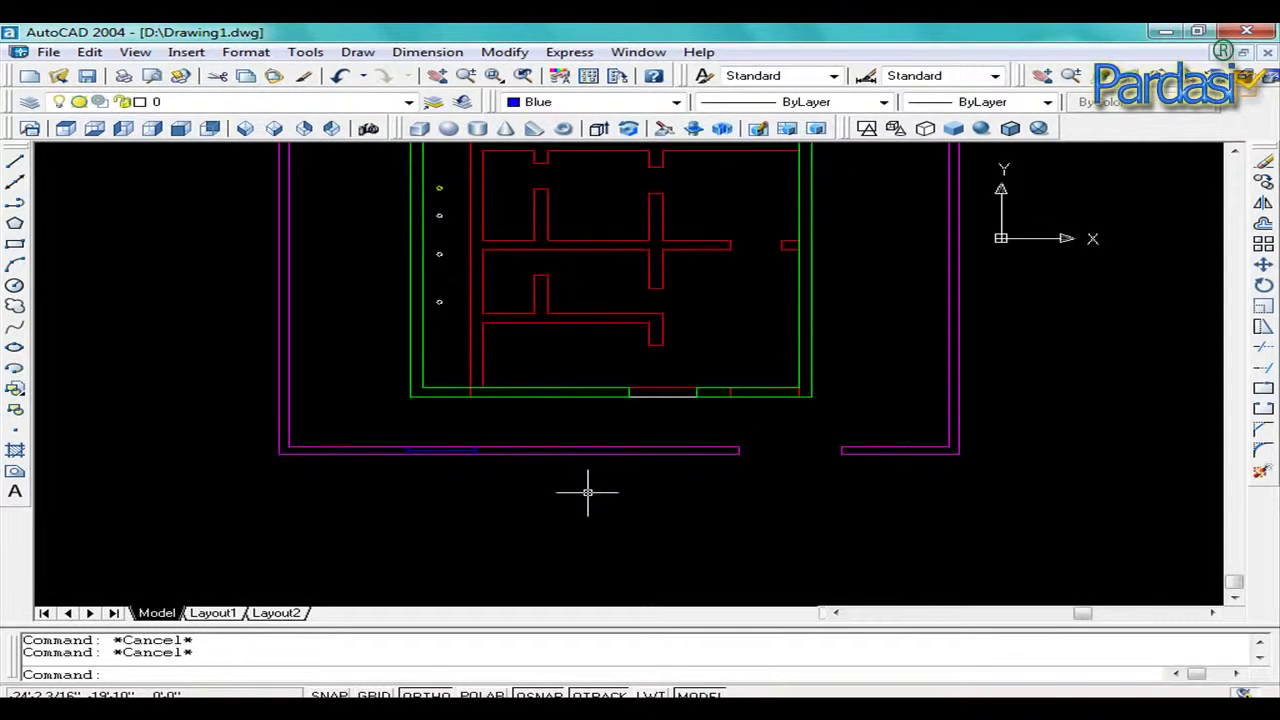
pyautogui.write('bo')
pyautogui.press('Return')
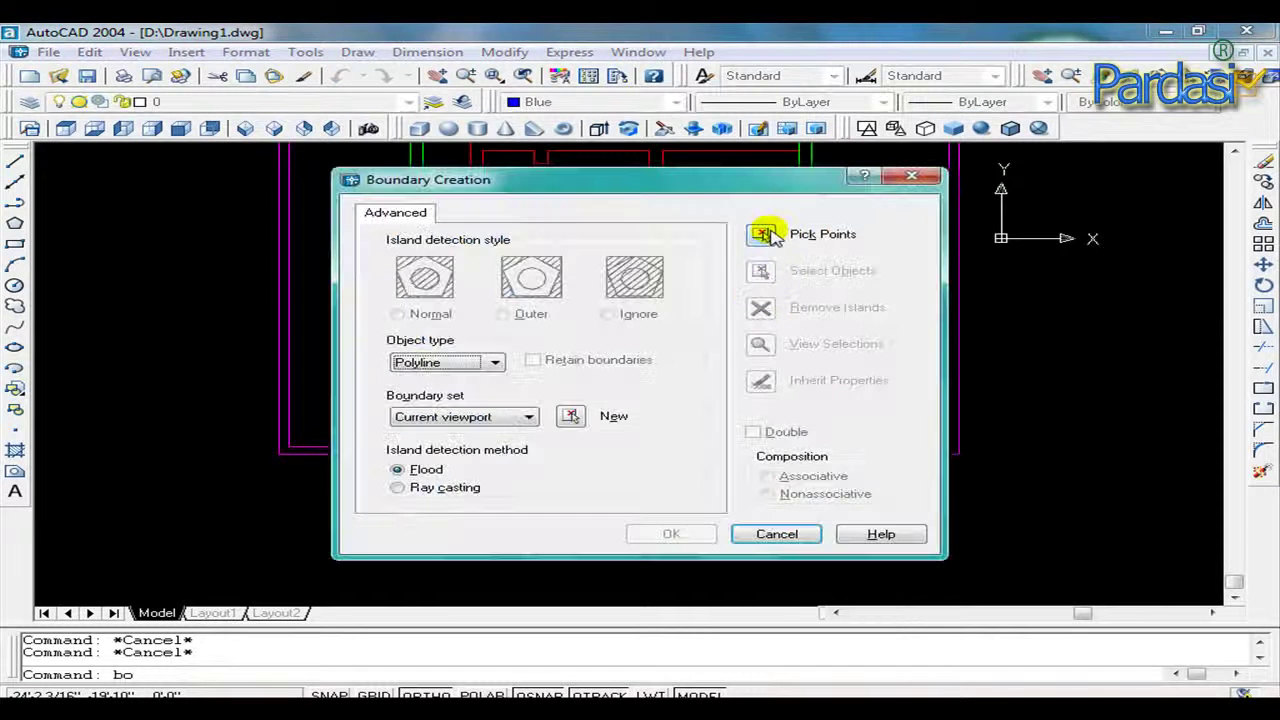
pyautogui.click(766, 233)
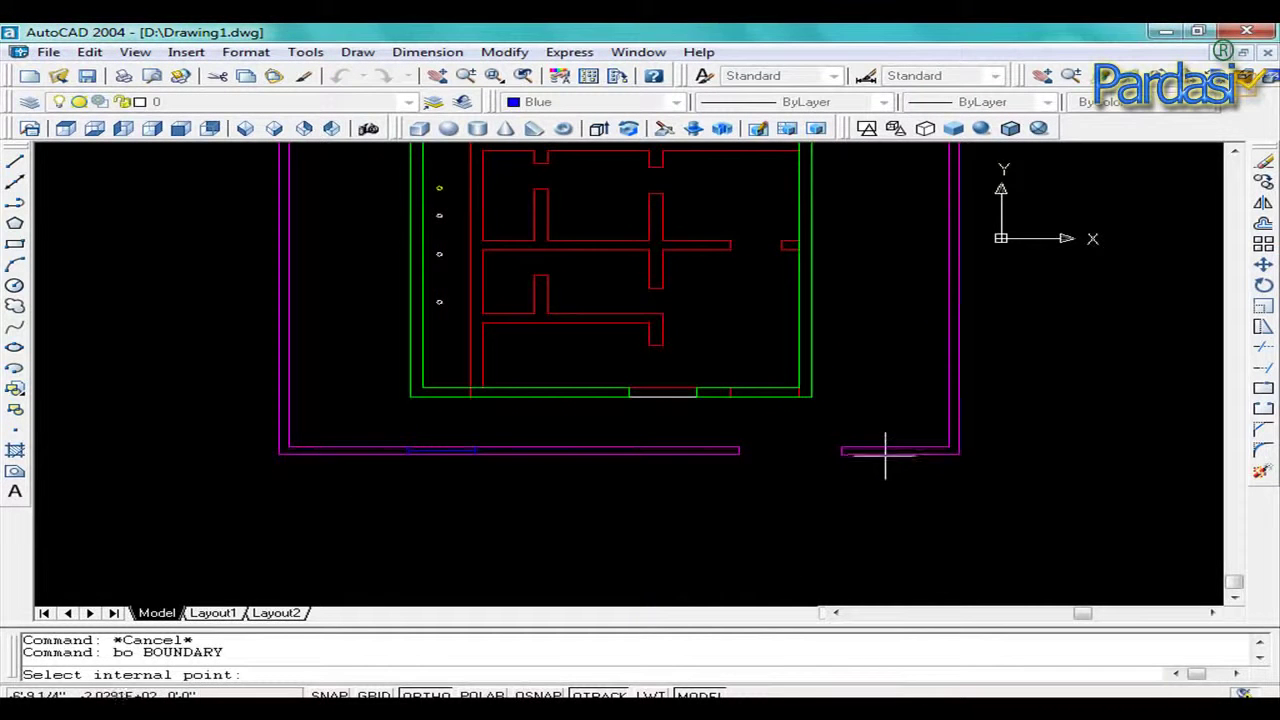
pyautogui.click(885, 453)
pyautogui.click(636, 452)
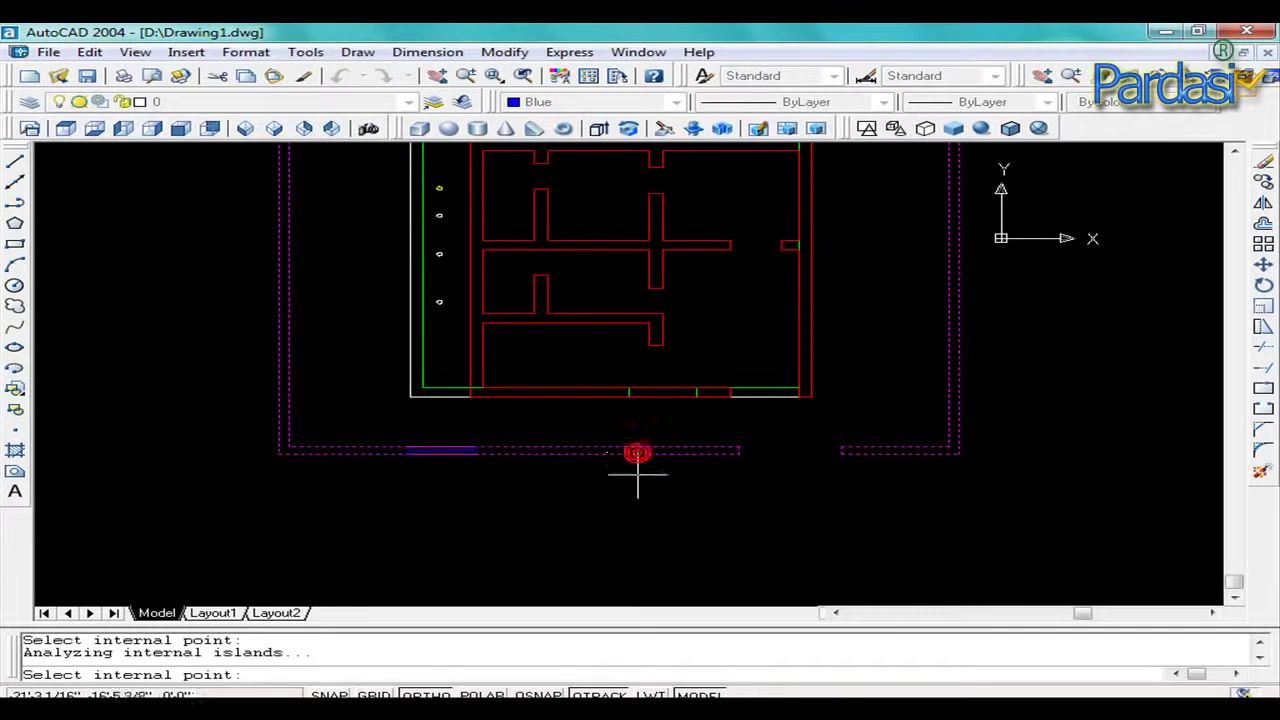
pyautogui.press('Return')
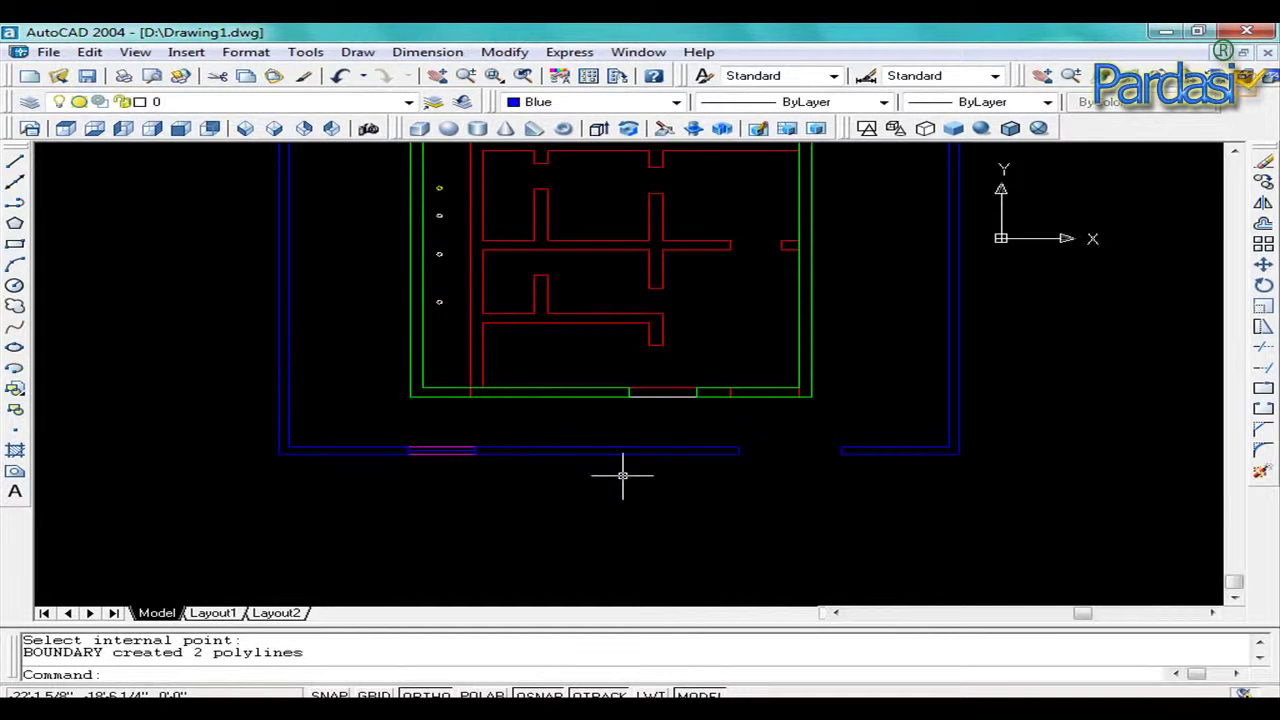
pyautogui.press('Escape')
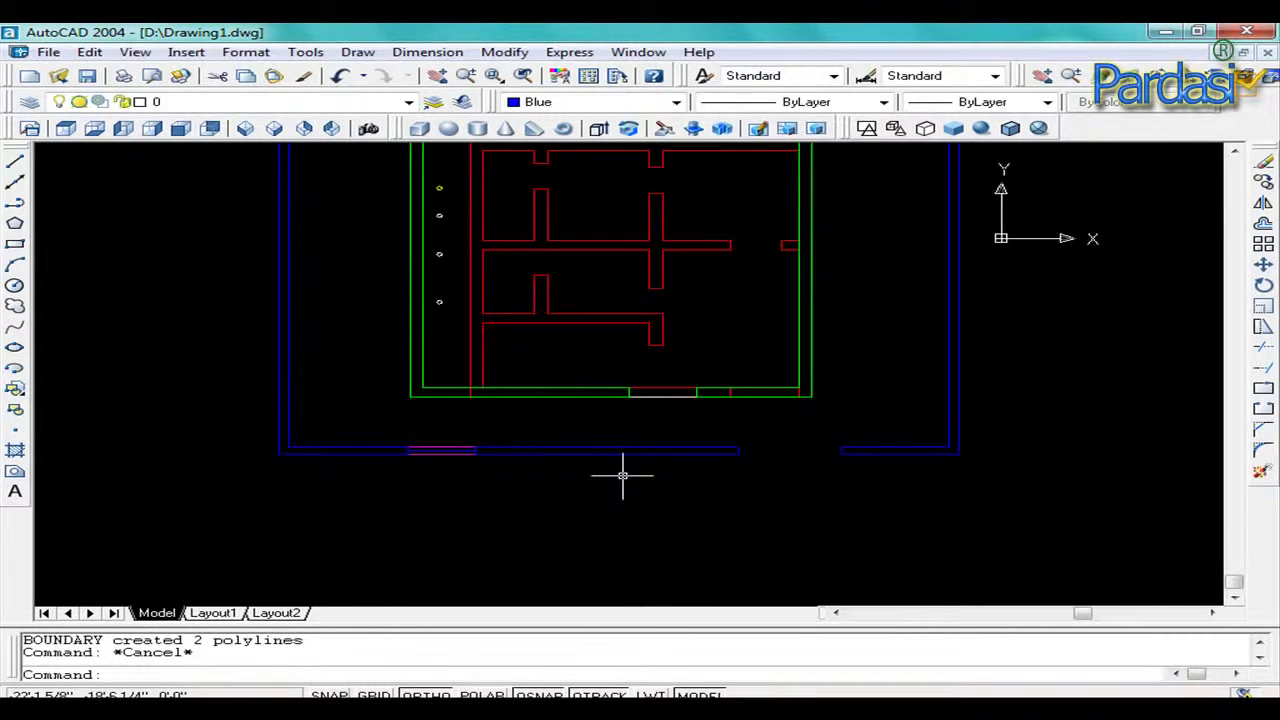
# Select the two wall outlines for extrusion, then cancel the command.
pyautogui.write('ext')
pyautogui.press('Return')
pyautogui.click(609, 452)
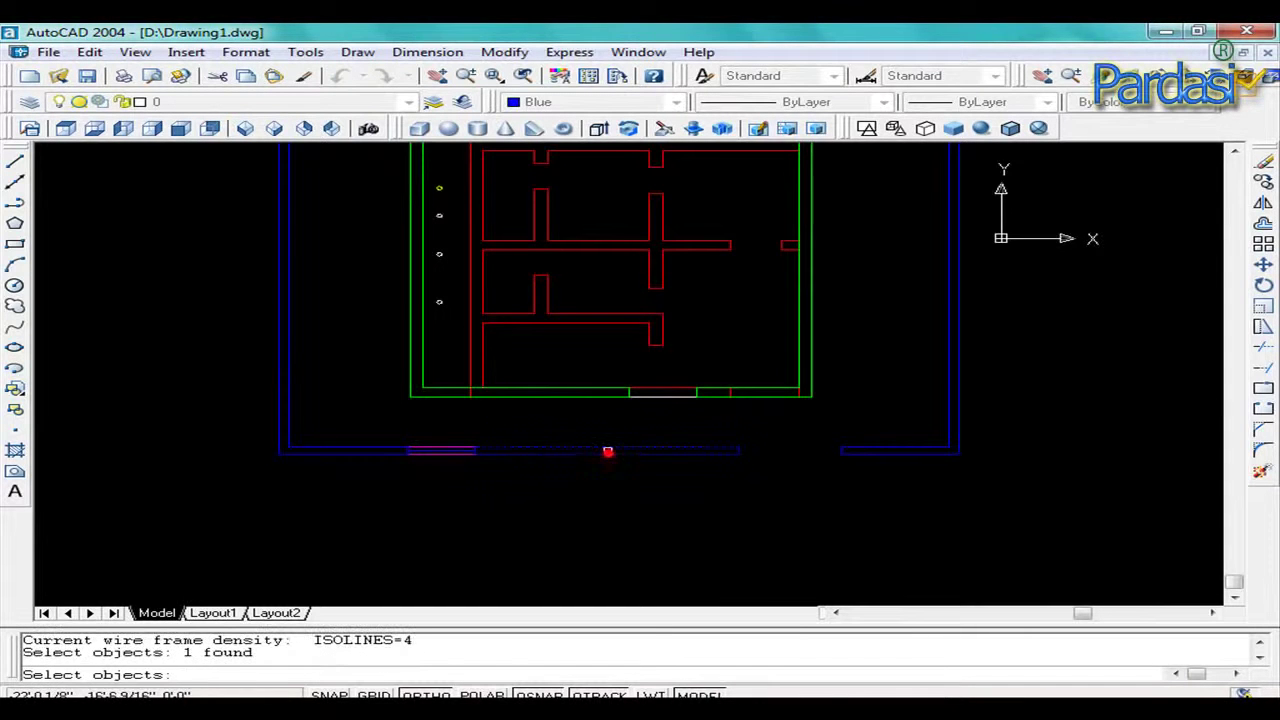
pyautogui.click(382, 448)
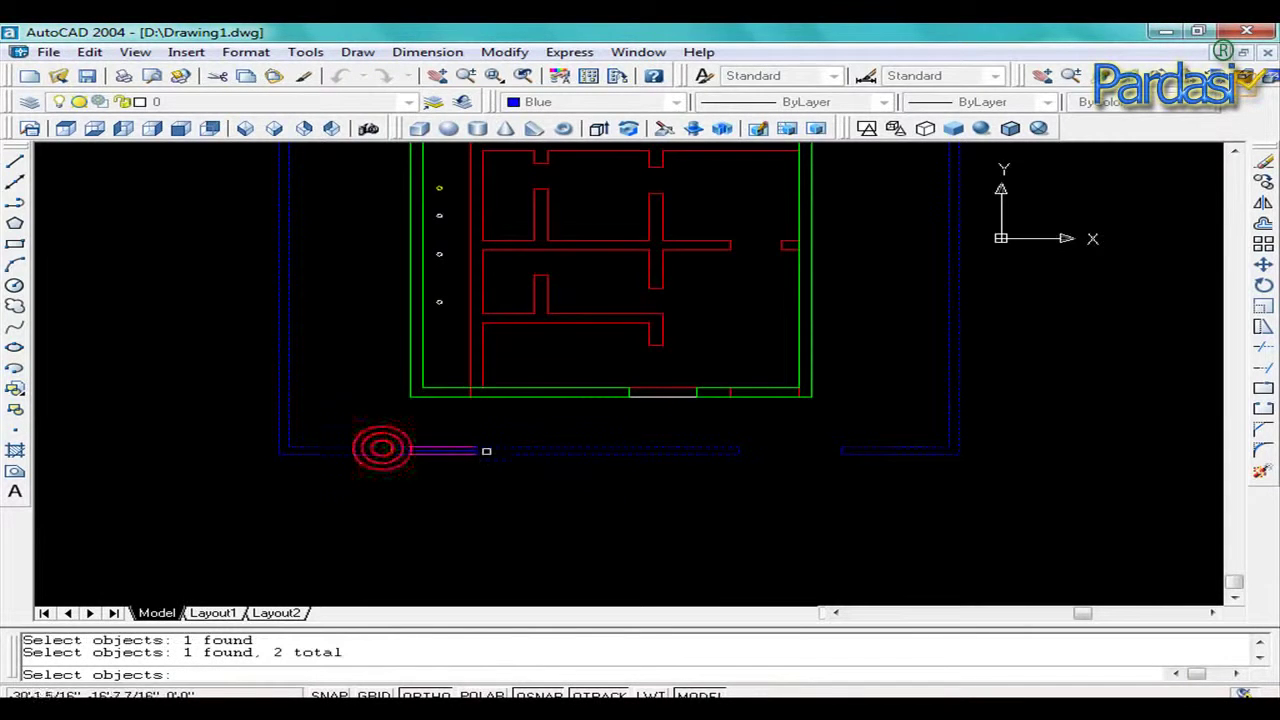
pyautogui.scroll(5, 486, 449)
pyautogui.scroll(5, 477, 454)
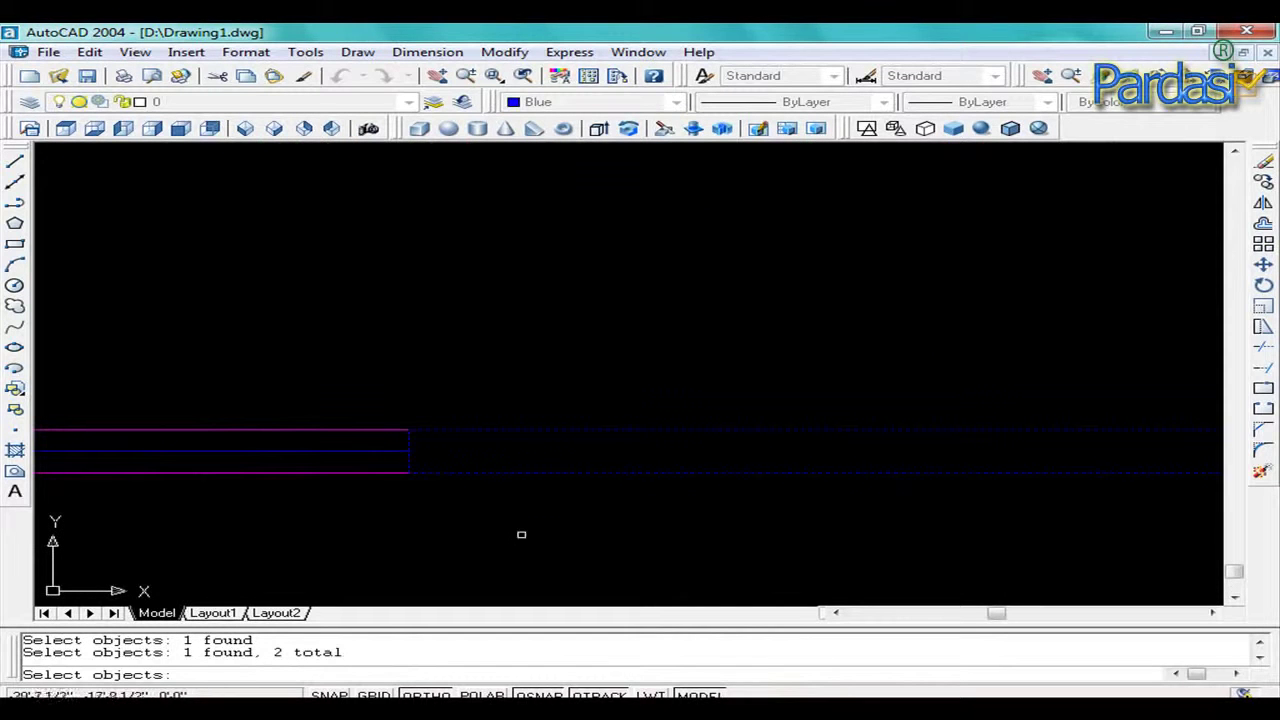
pyautogui.scroll(-5, 529, 540)
pyautogui.scroll(-2, 560, 537)
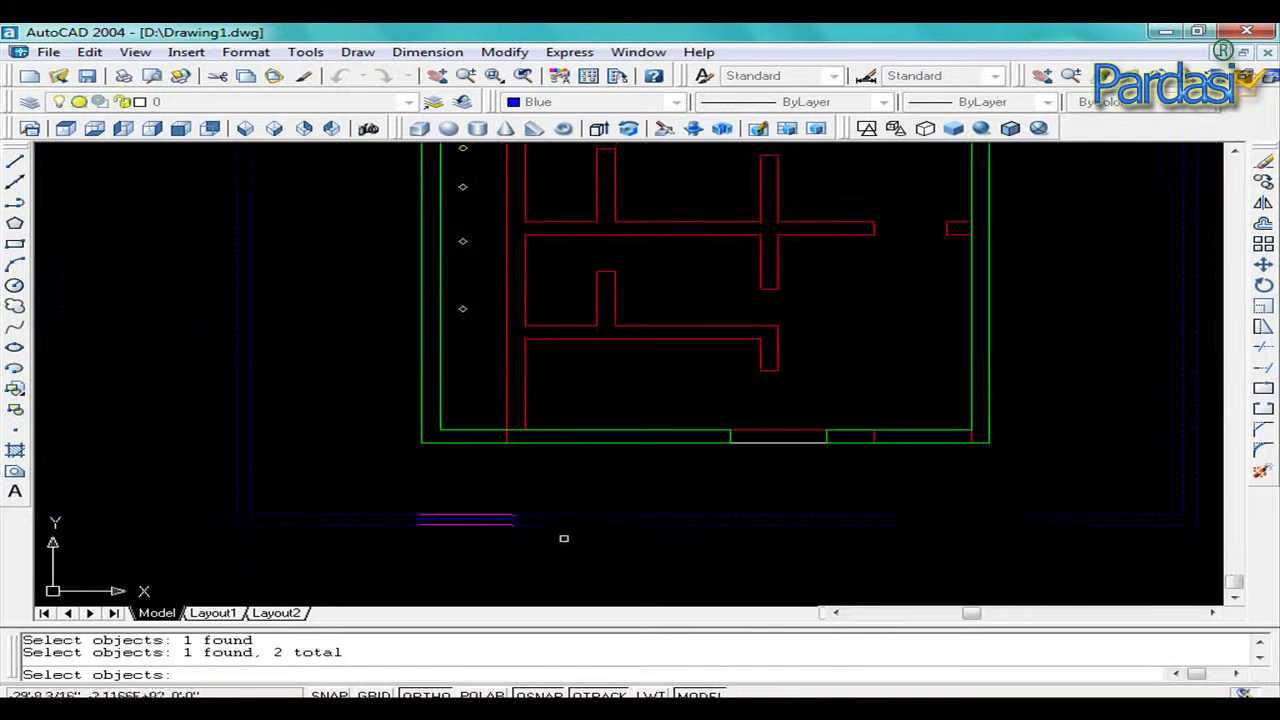
pyautogui.press('Return')
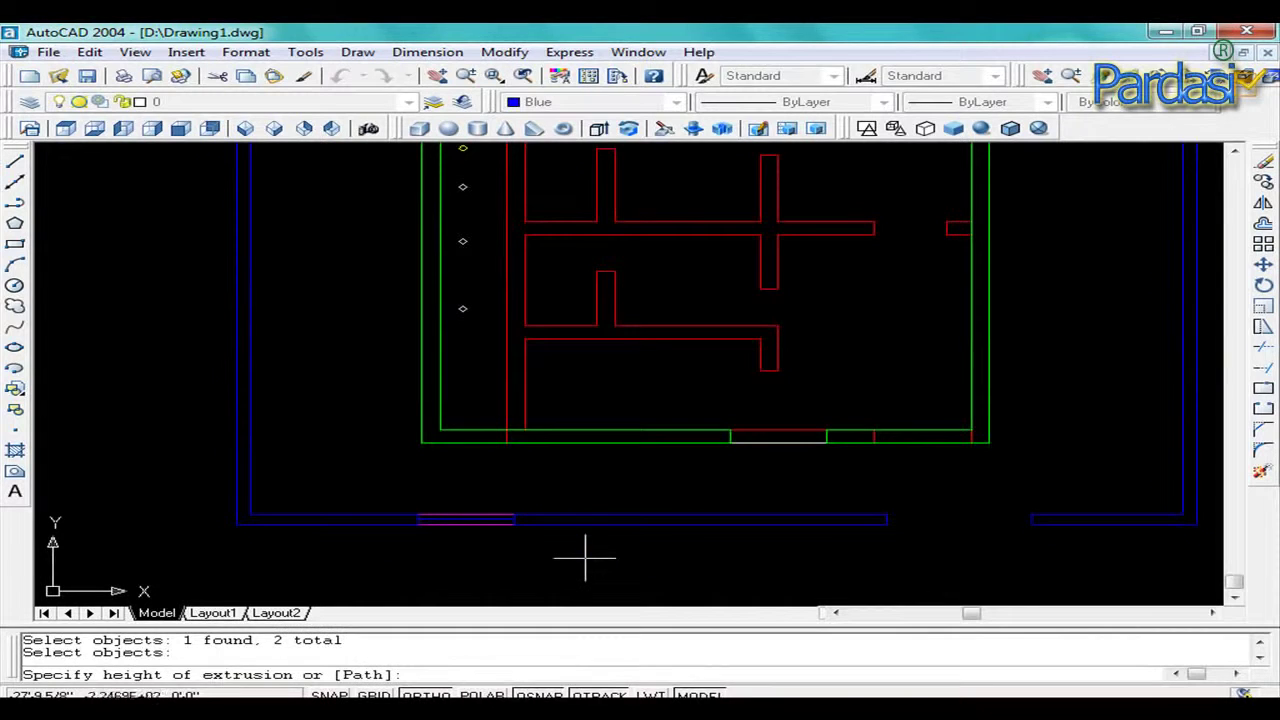
pyautogui.press('Escape')
pyautogui.press('Escape')
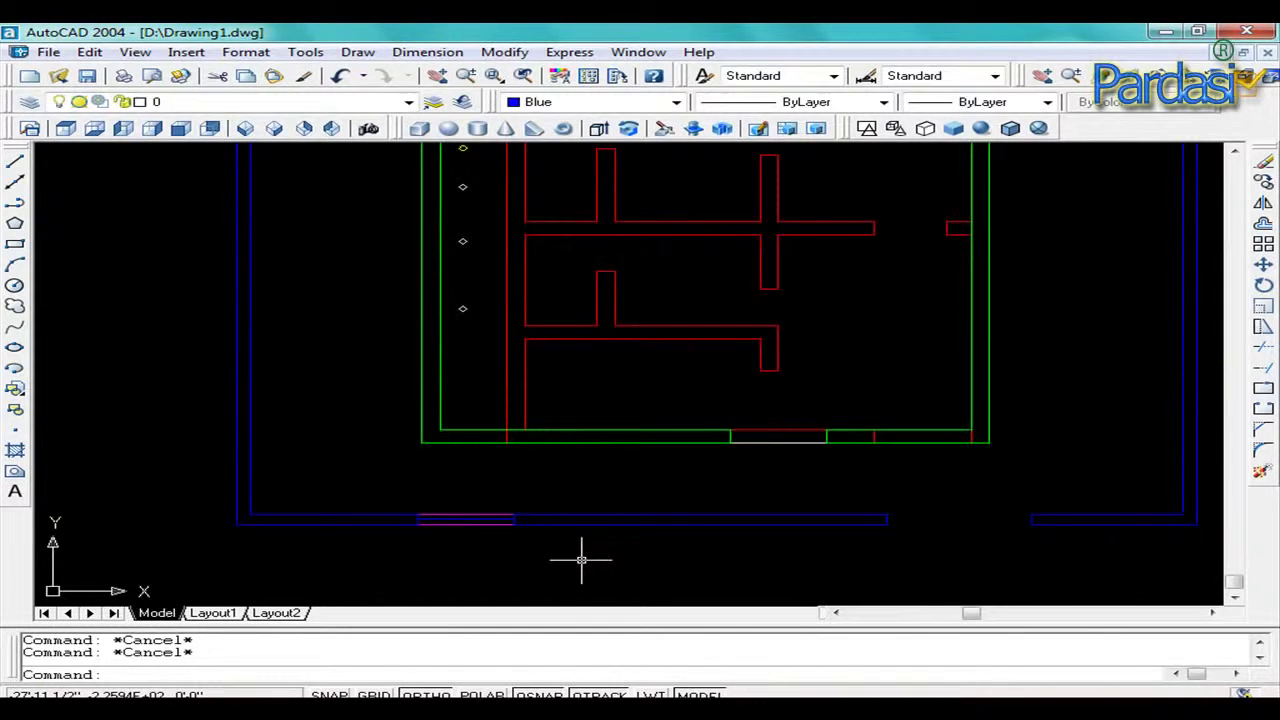
# Convert the 7 window-selected wall outlines into regions.
pyautogui.write('reg')
pyautogui.press('Return')
pyautogui.click(581, 560)
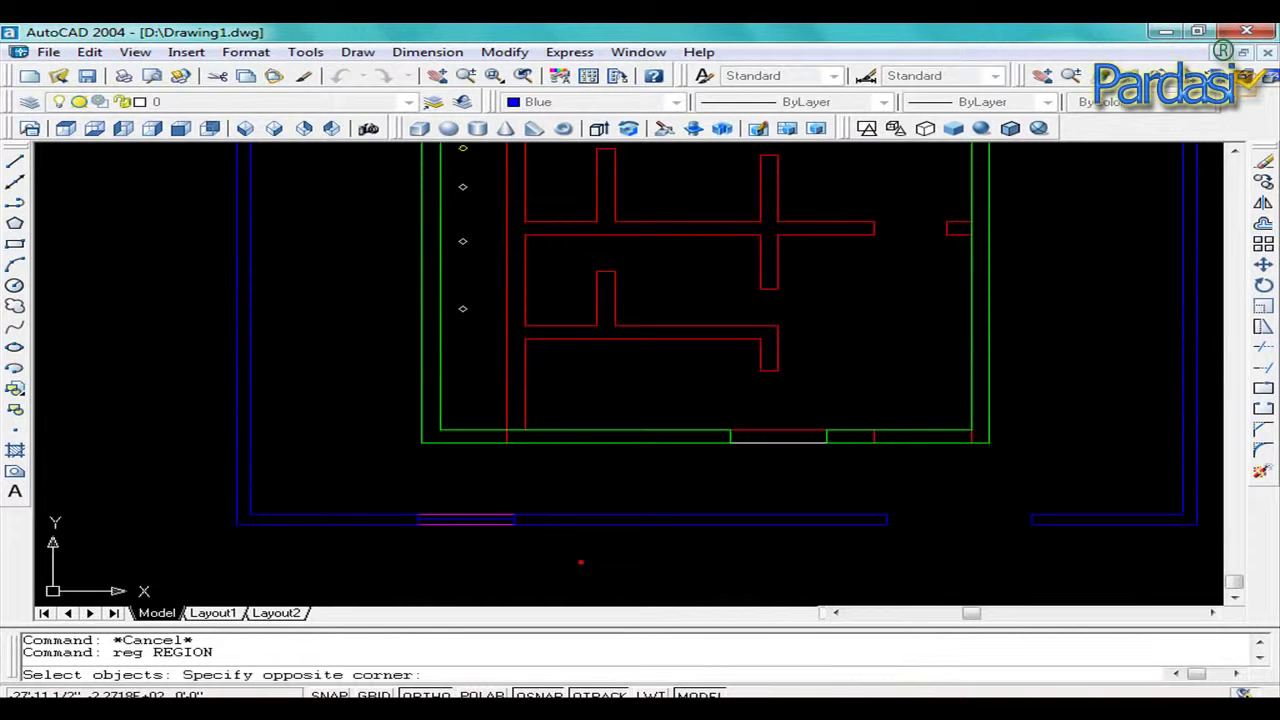
pyautogui.click(396, 493)
pyautogui.press('Return')
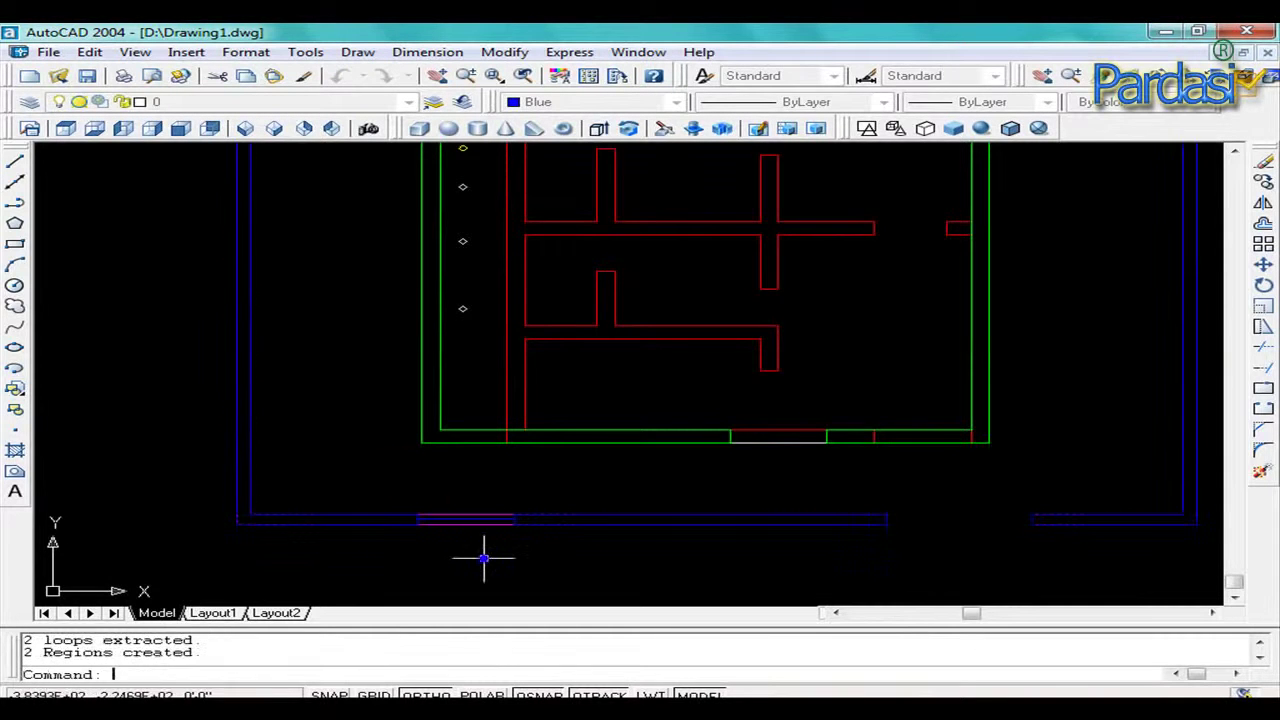
pyautogui.press('Escape')
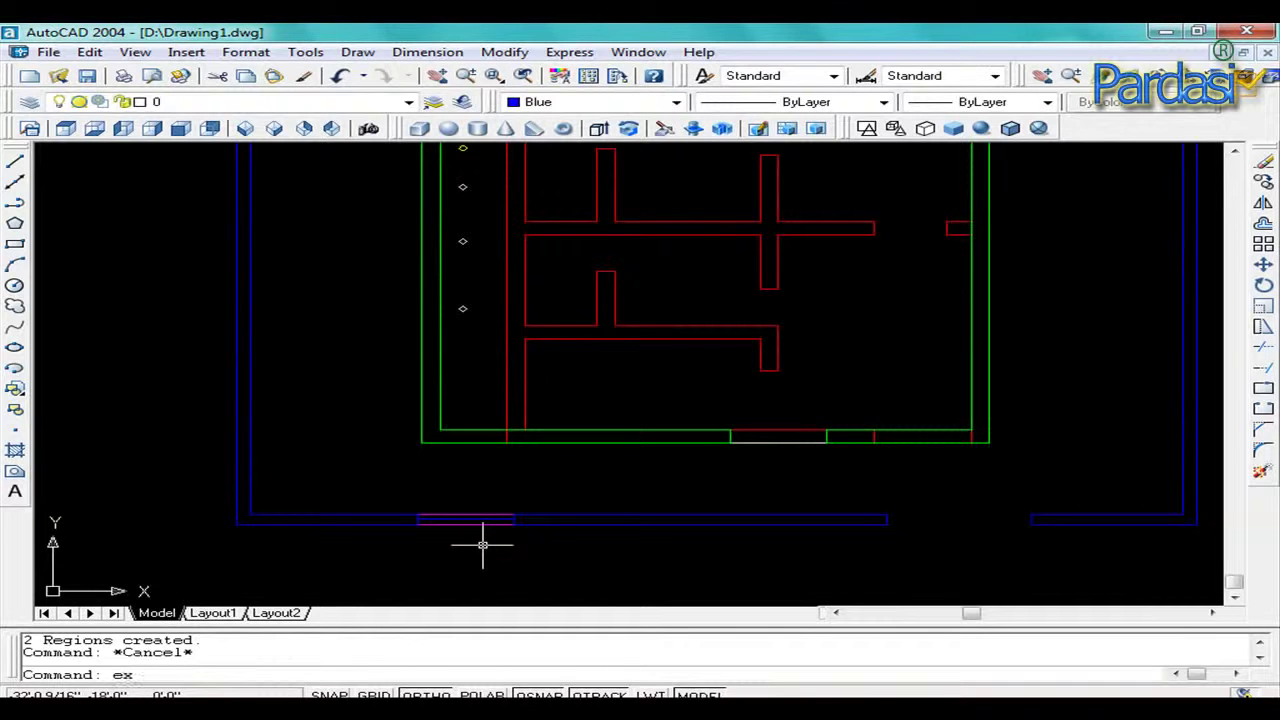
# Extrude the wall regions 6' high with 0 taper, then switch to SW isometric view.
pyautogui.write('t')
pyautogui.press('Return')
pyautogui.click(557, 557)
pyautogui.click(416, 505)
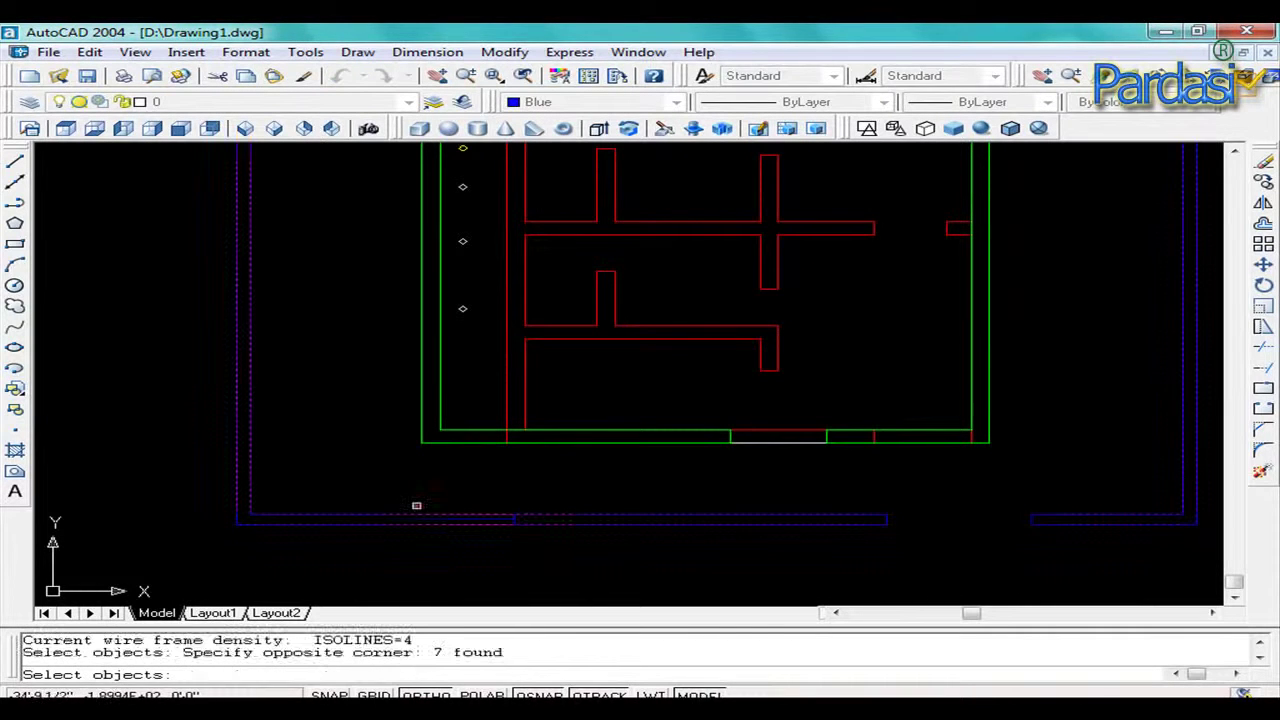
pyautogui.rightClick(416, 505)
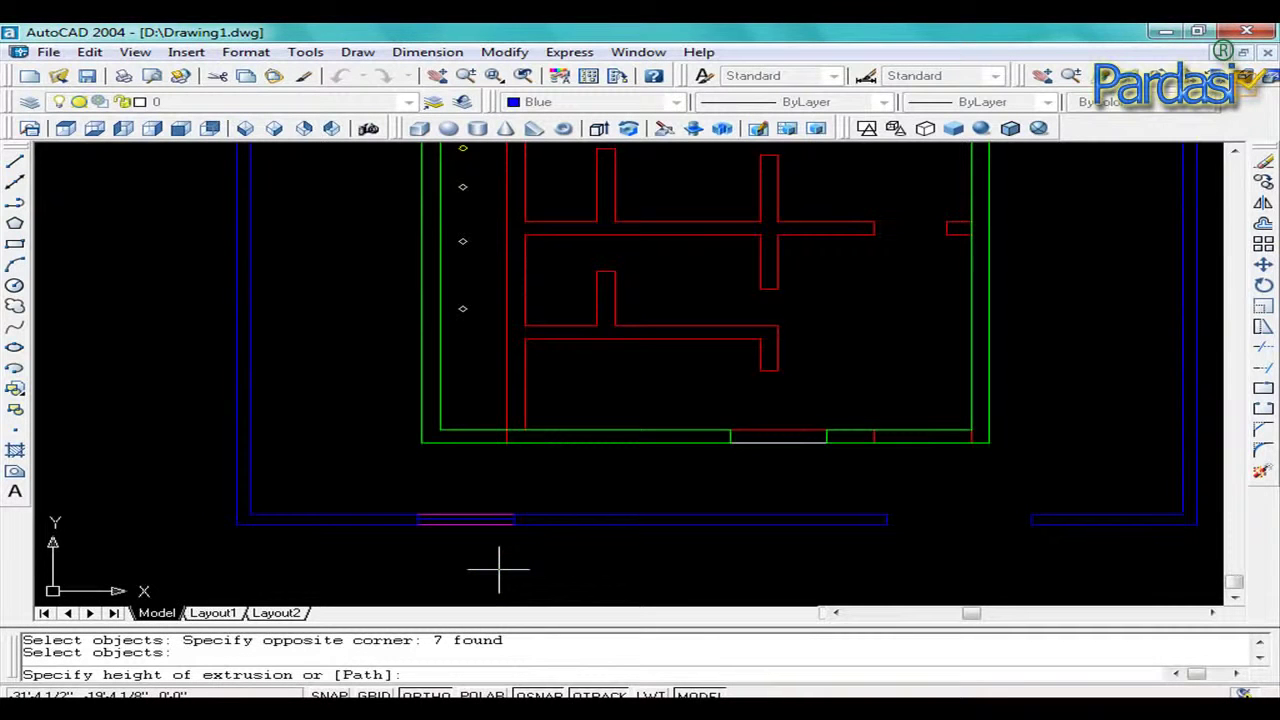
pyautogui.write("6'")
pyautogui.press('Return')
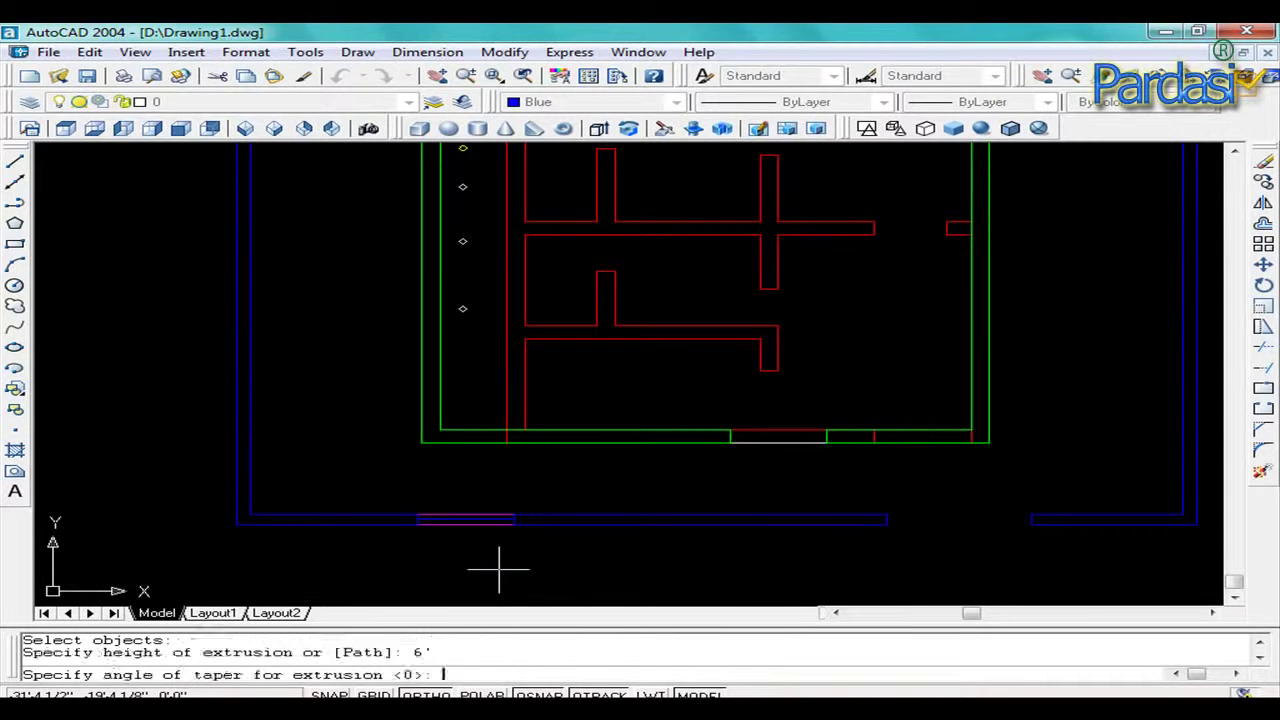
pyautogui.press('Return')
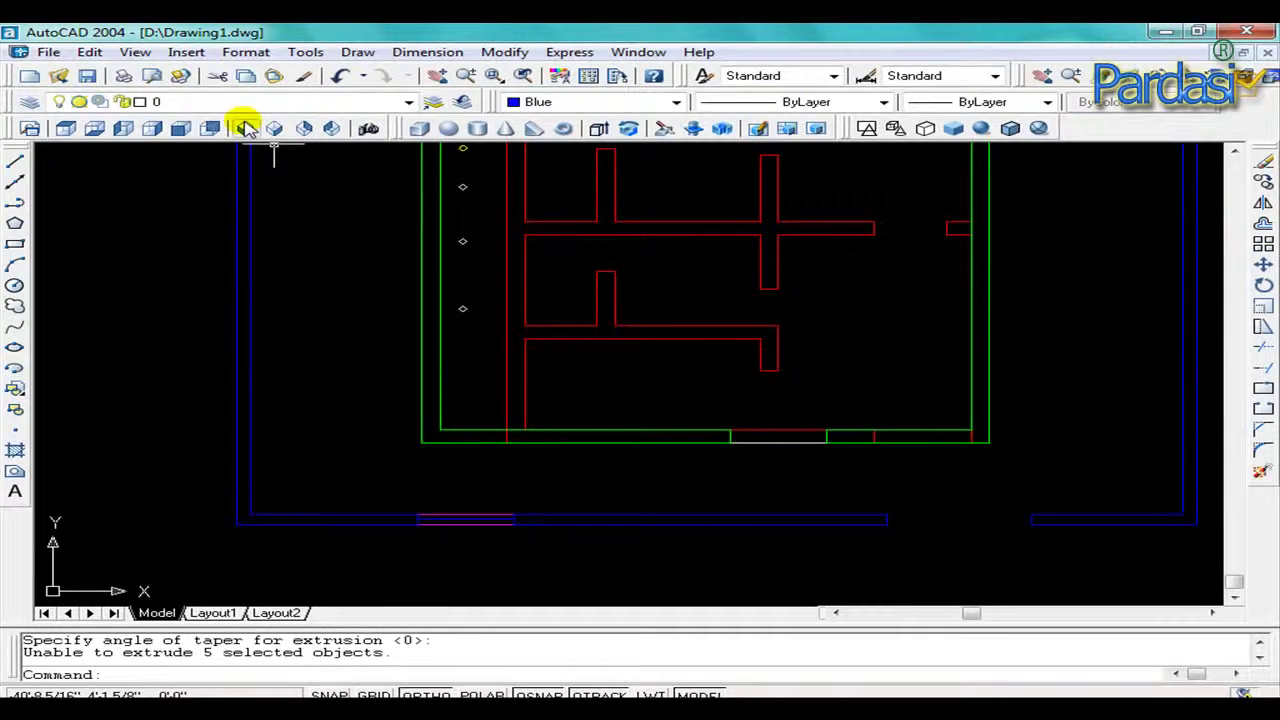
pyautogui.click(243, 124)
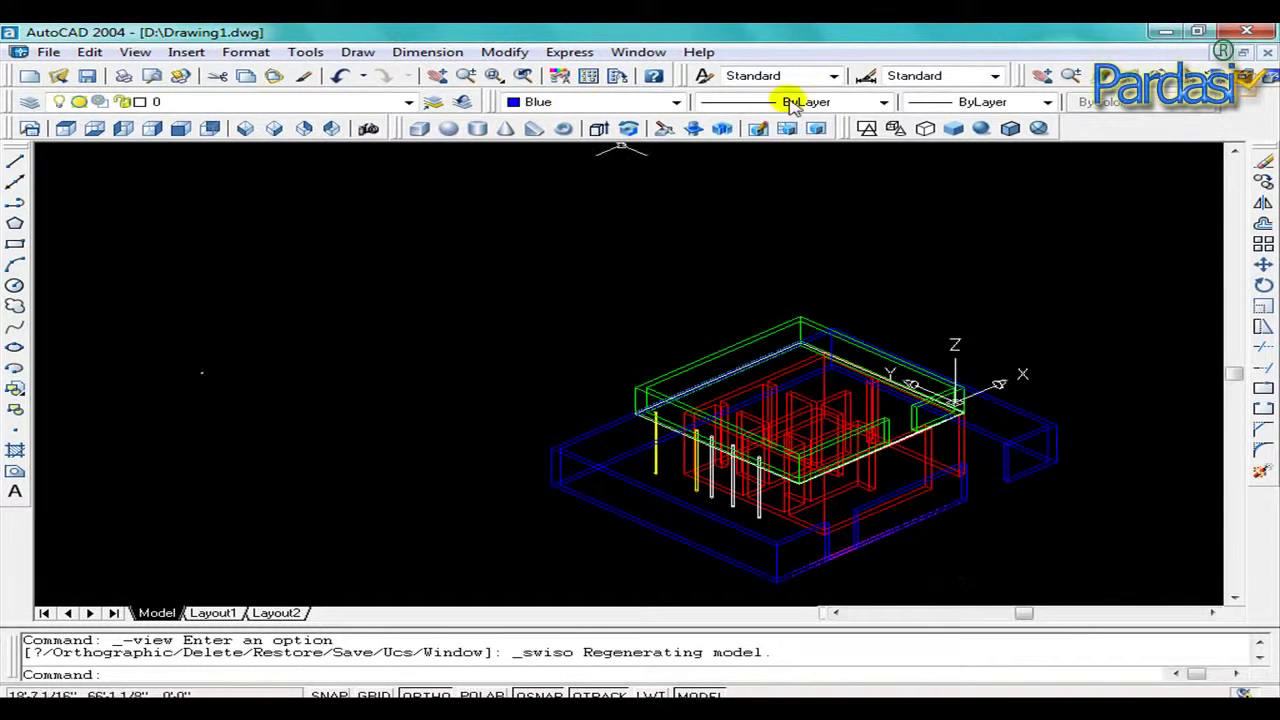
# Switch back to 2D wireframe top view and zoom in on the front boundary wall.
pyautogui.click(864, 128)
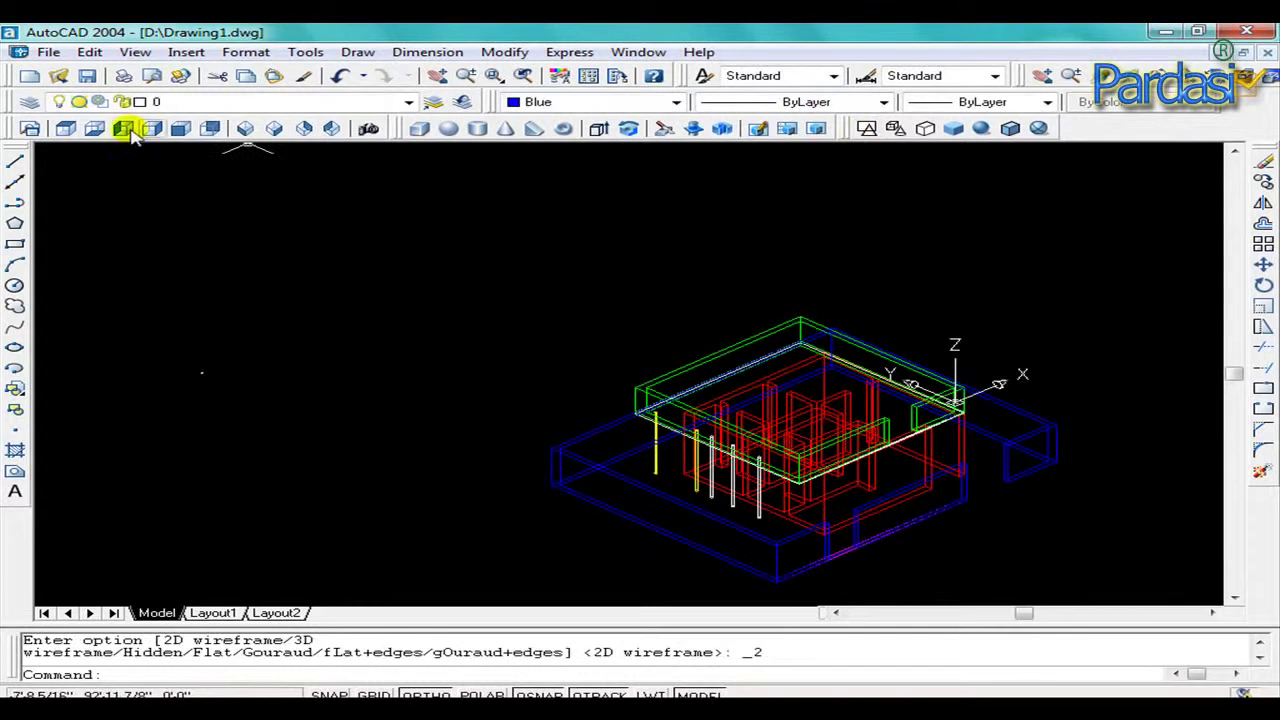
pyautogui.click(93, 128)
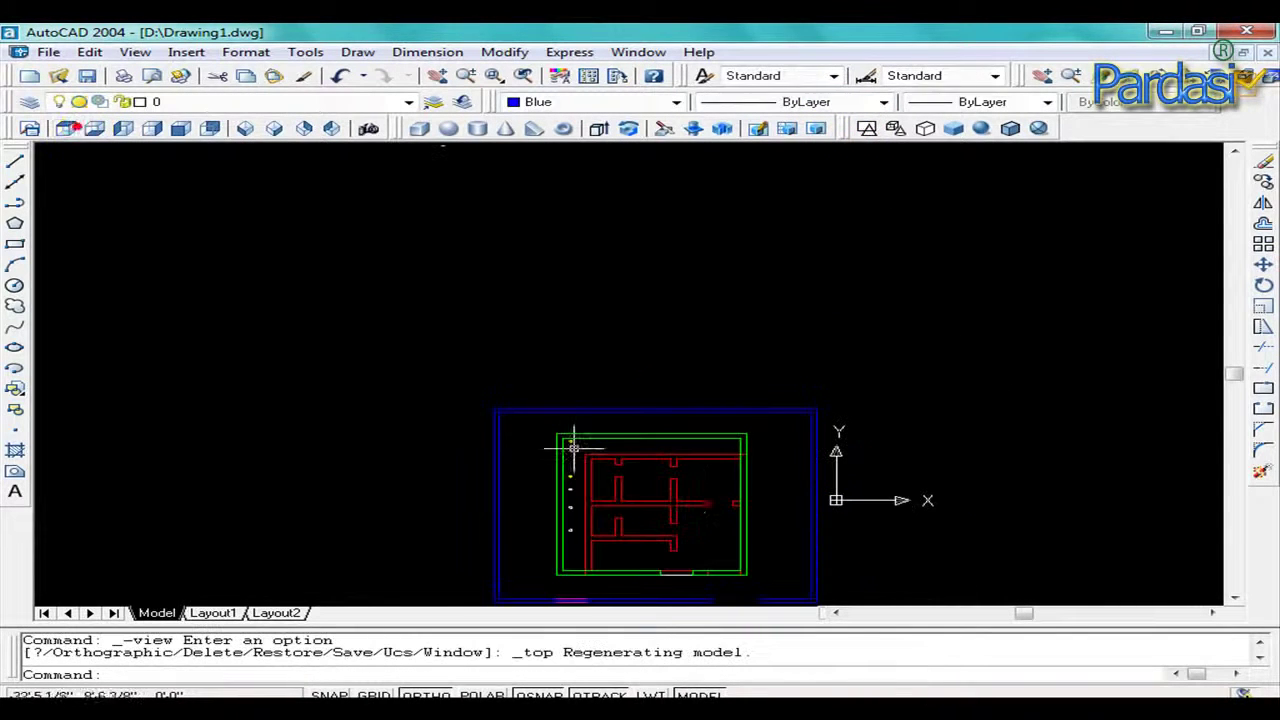
pyautogui.click(1230, 371)
pyautogui.click(430, 80)
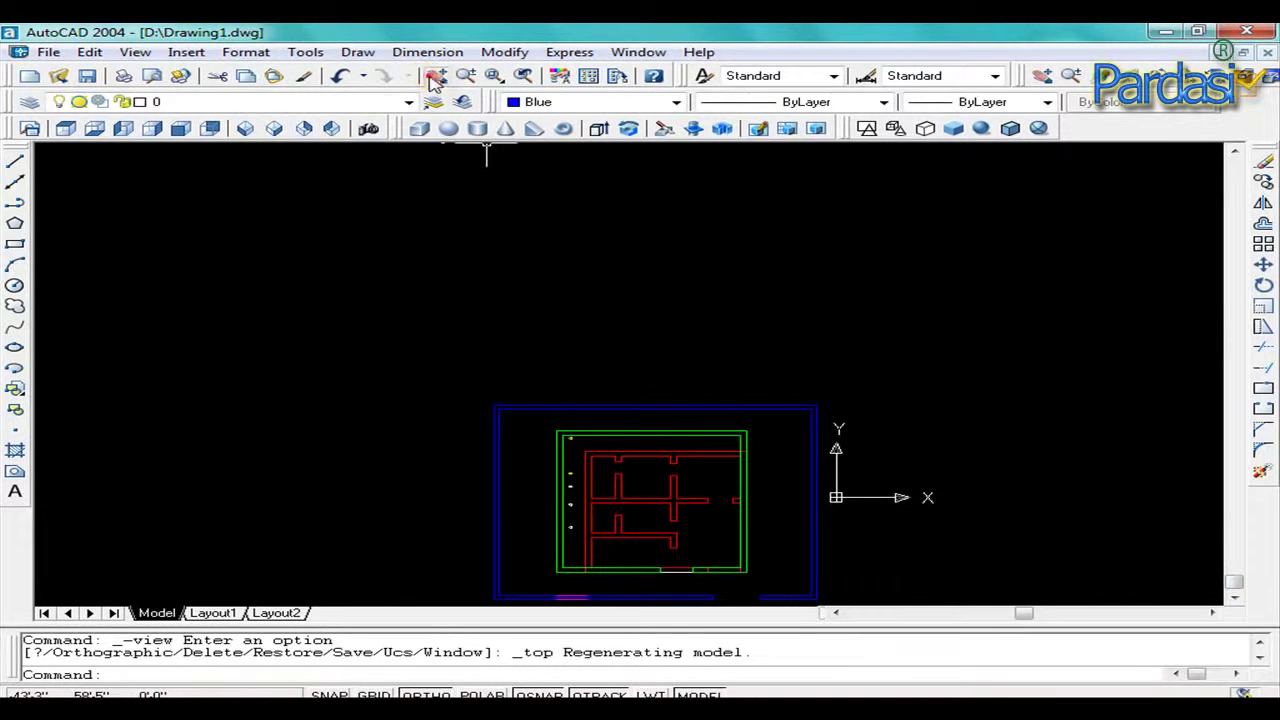
pyautogui.scroll(5, 686, 466)
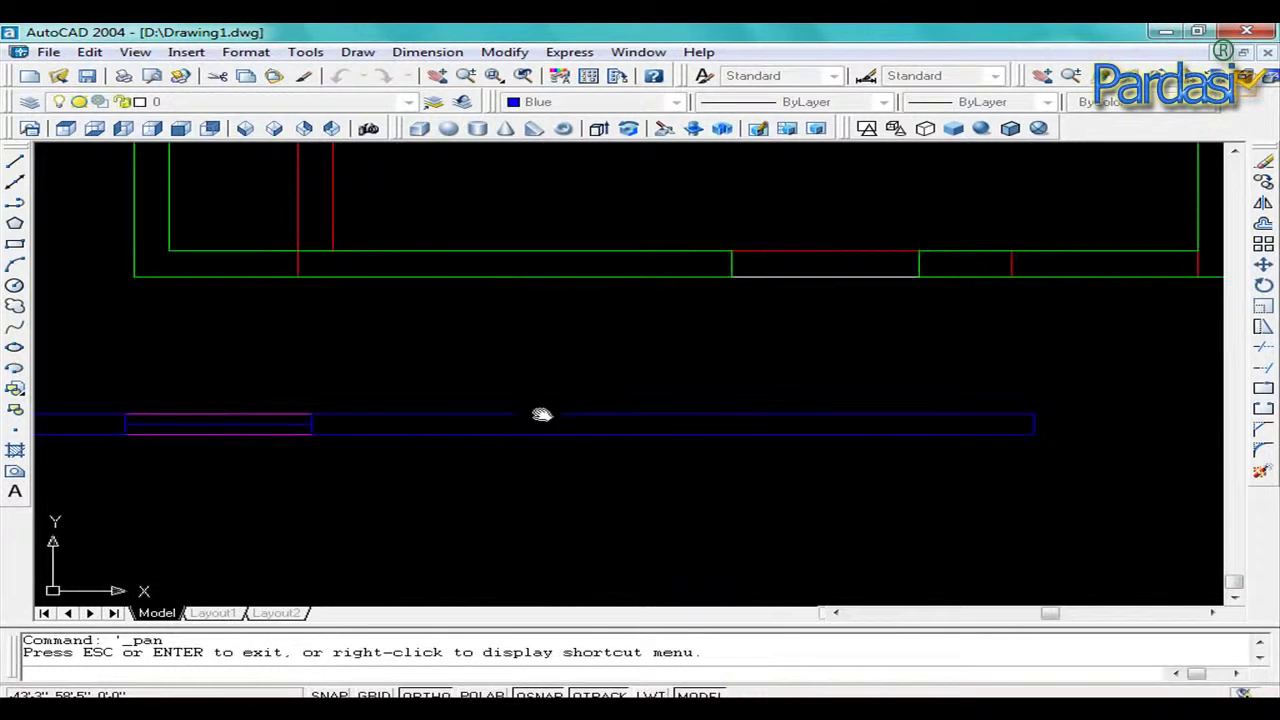
pyautogui.press('Escape')
pyautogui.scroll(-3, 395, 423)
pyautogui.scroll(2, 400, 428)
pyautogui.scroll(2, 363, 423)
pyautogui.press('Escape')
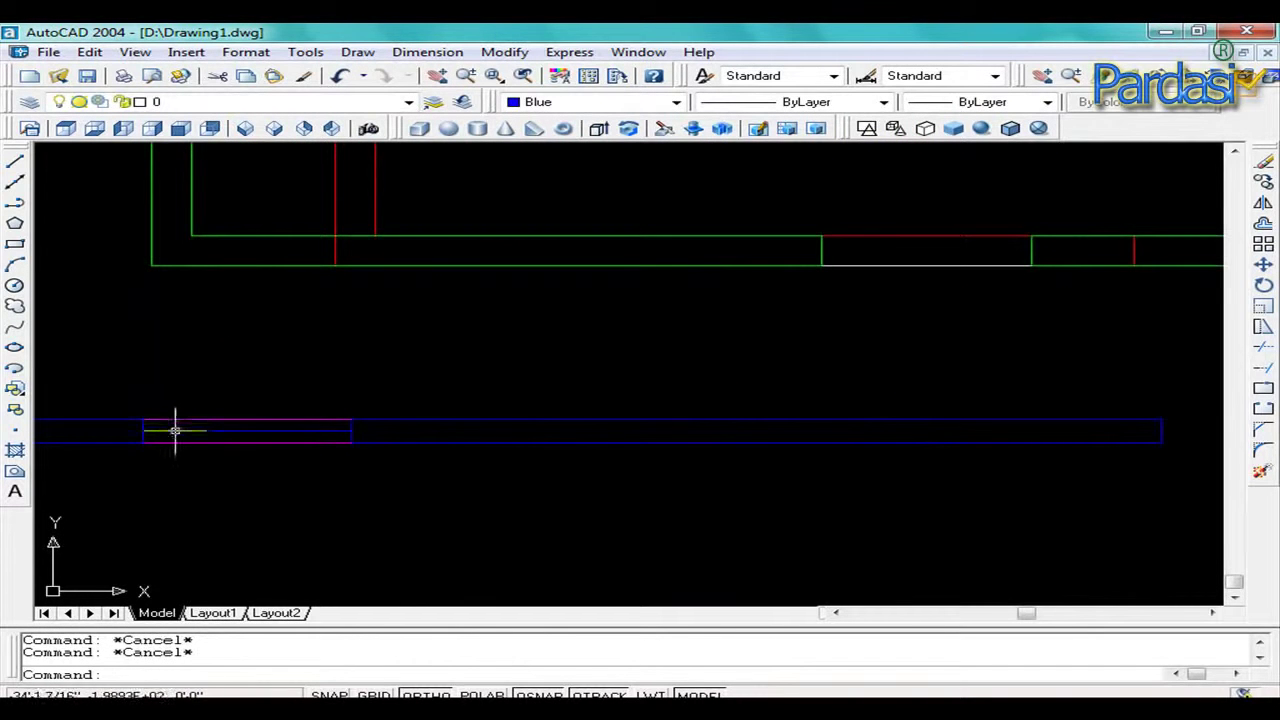
pyautogui.scroll(2, 172, 430)
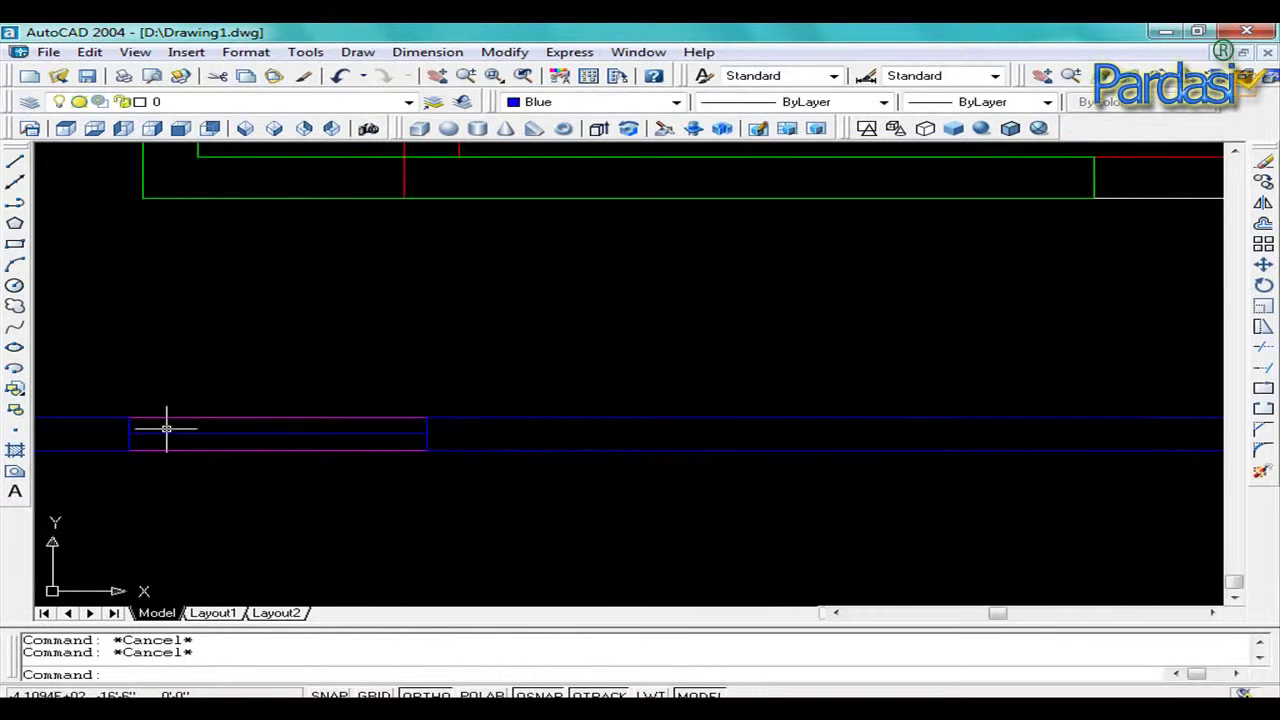
pyautogui.write('pl')
# Trace a polyline around the magenta-marked 4-foot piece of the front boundary wall.
pyautogui.press('Return')
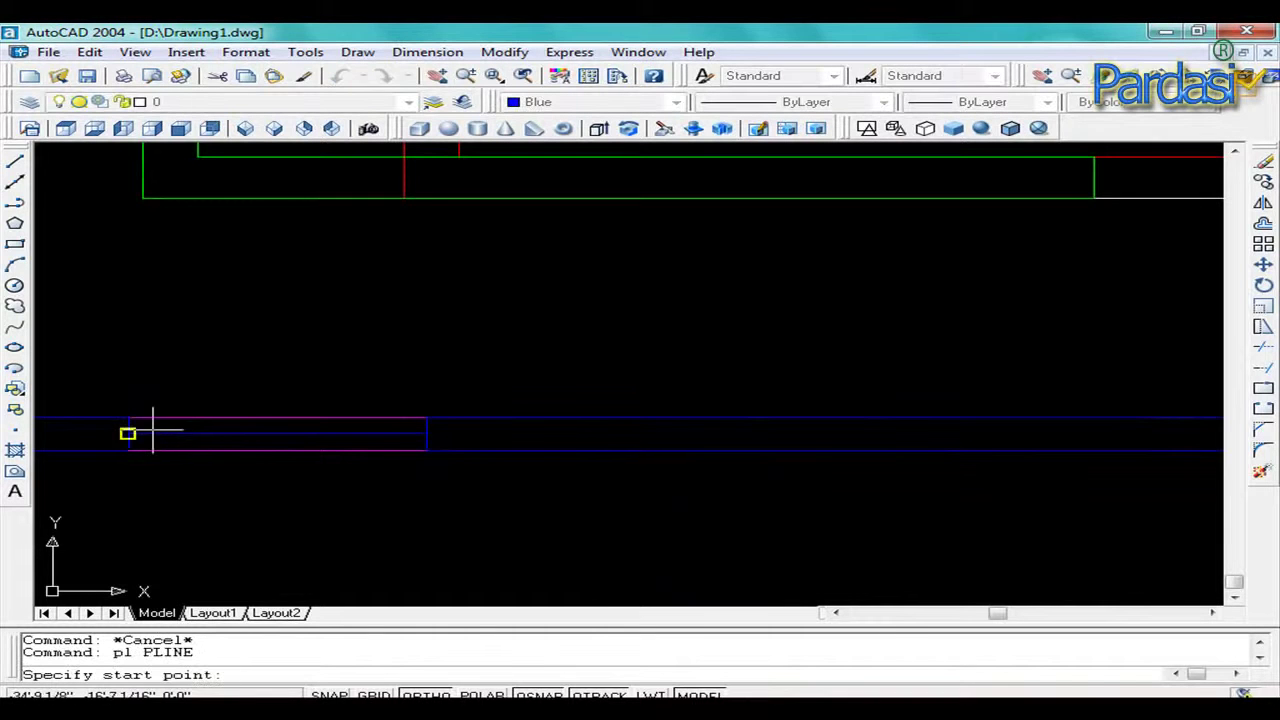
pyautogui.click(128, 418)
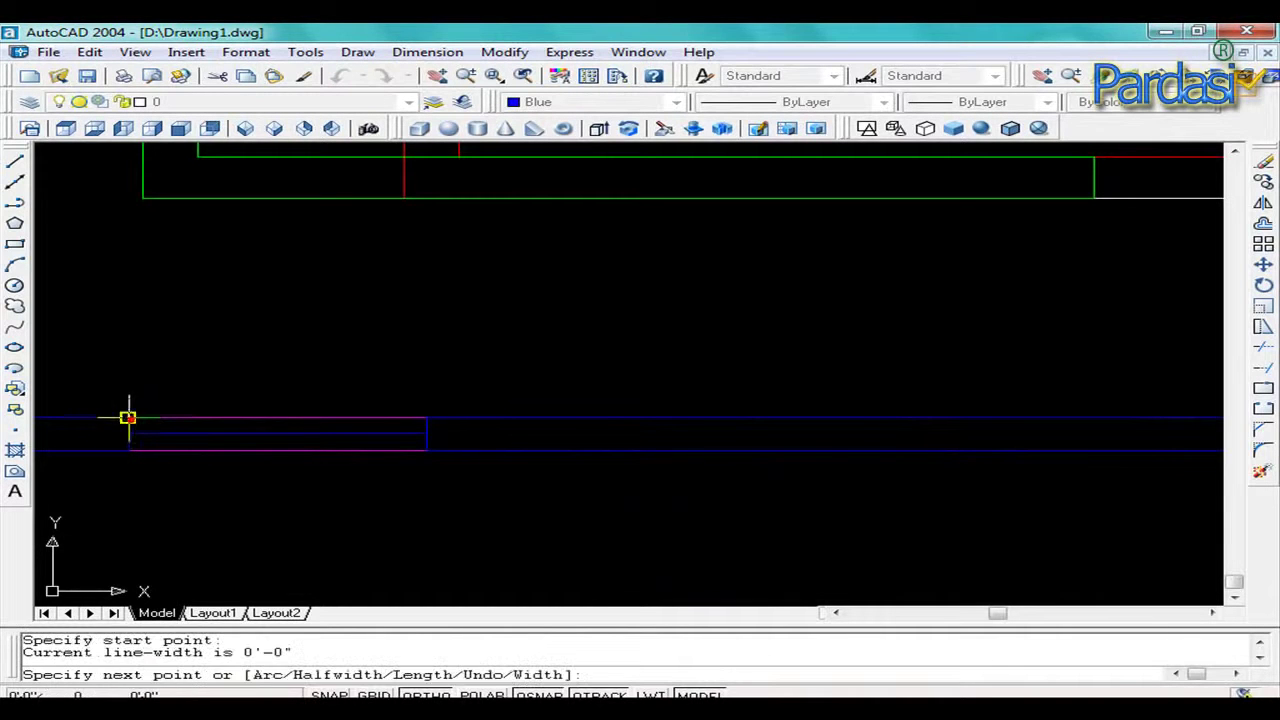
pyautogui.click(427, 418)
pyautogui.click(427, 450)
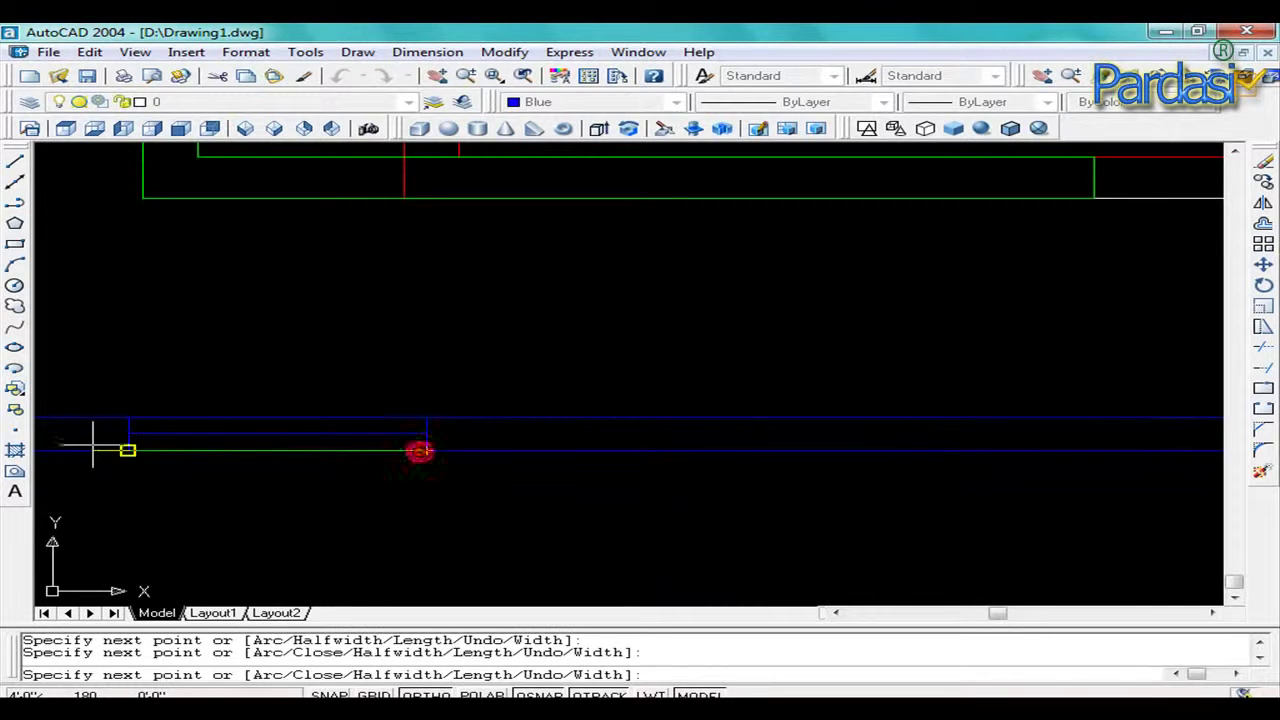
pyautogui.click(127, 450)
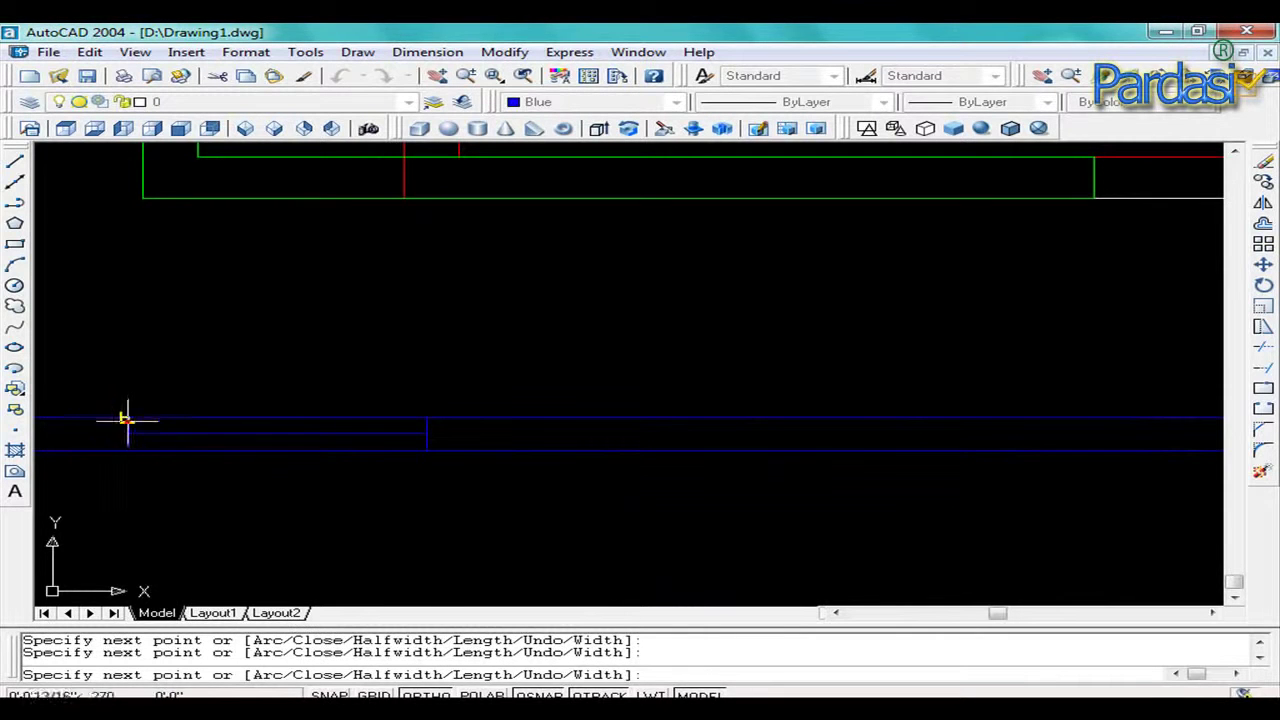
pyautogui.rightClick(127, 424)
pyautogui.click(187, 435)
pyautogui.press('Escape')
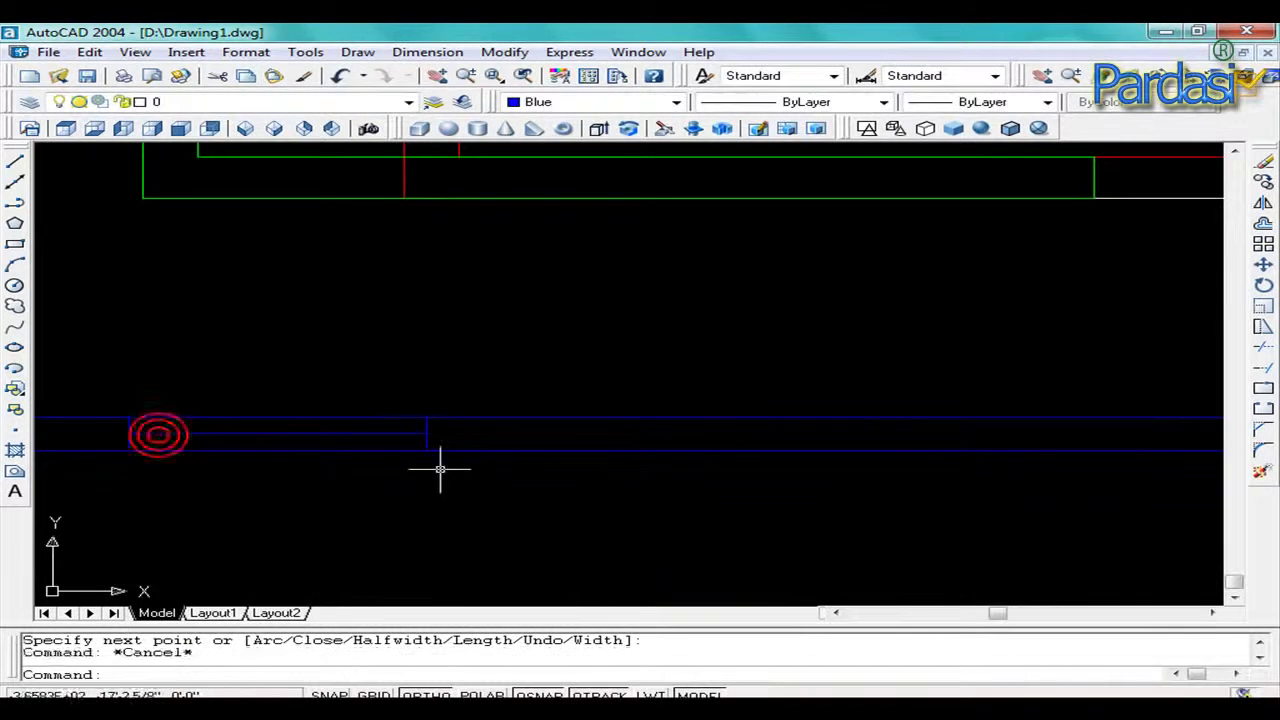
pyautogui.press('Escape')
pyautogui.scroll(-4, 623, 449)
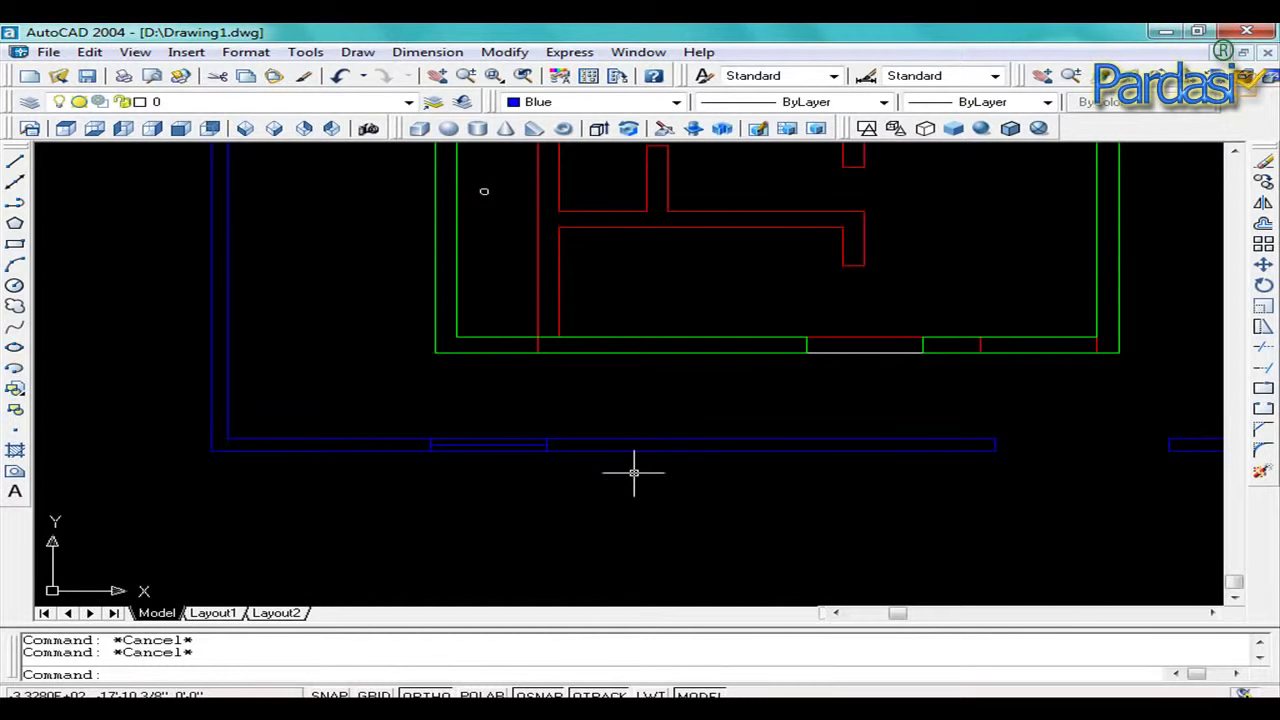
pyautogui.write('bo')
# Create boundary outlines with BO by picking points inside the front wall band.
pyautogui.press('Return')
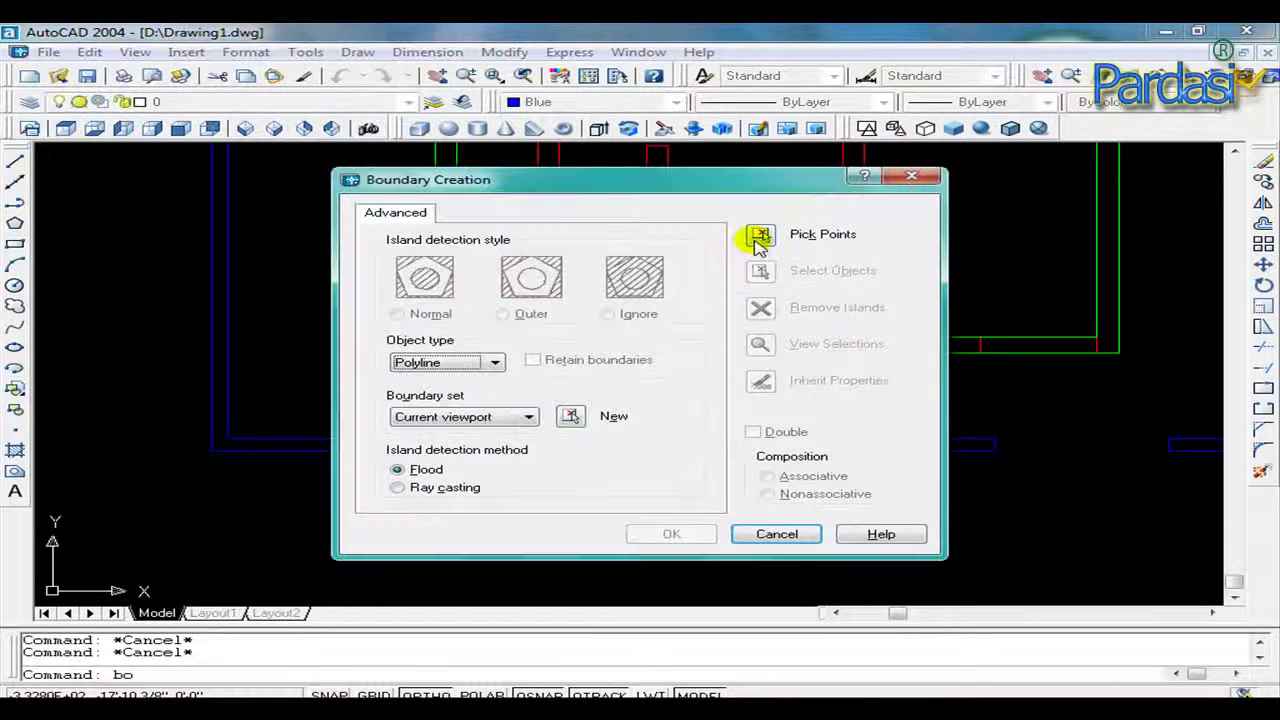
pyautogui.click(752, 237)
pyautogui.click(721, 451)
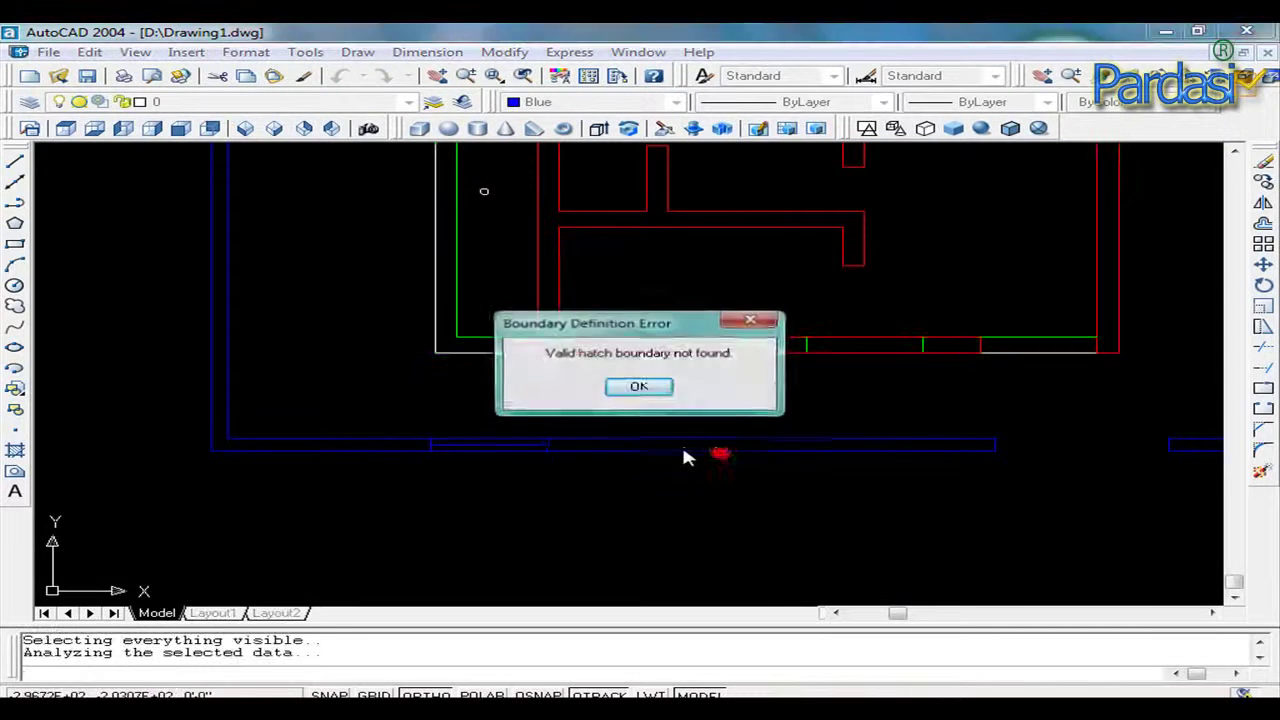
pyautogui.click(651, 388)
pyautogui.scroll(2, 620, 440)
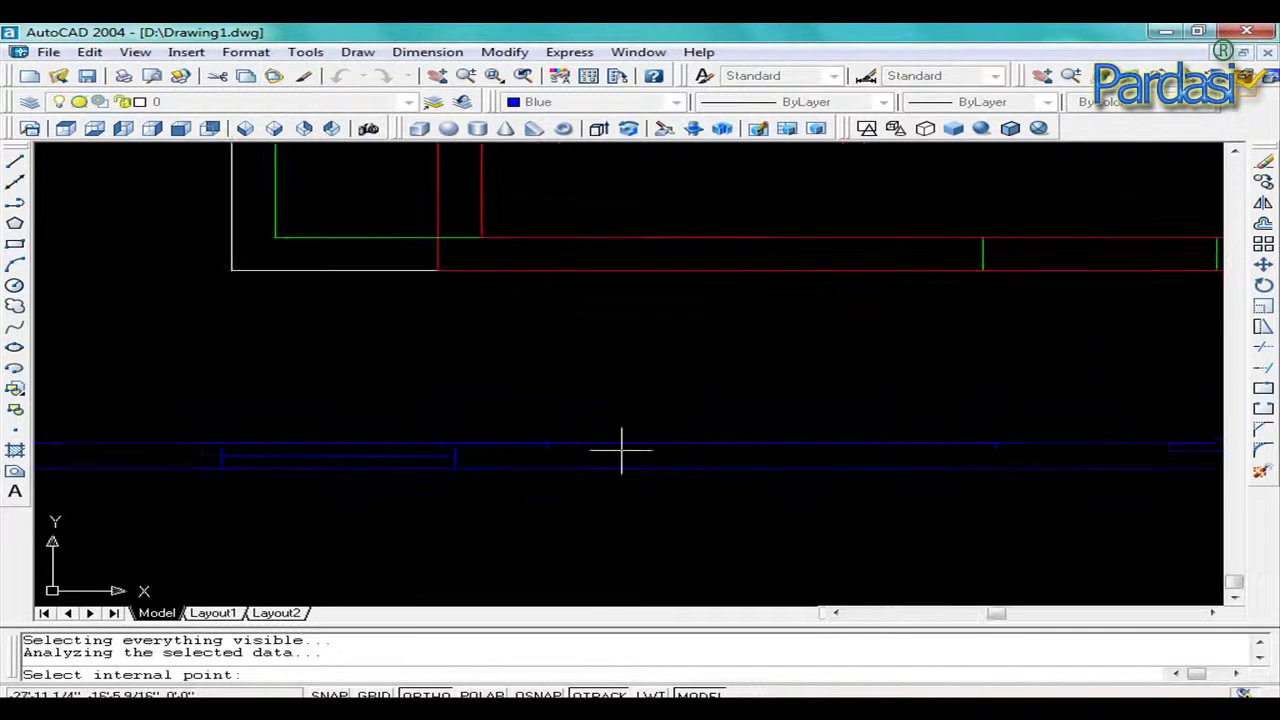
pyautogui.click(620, 452)
pyautogui.click(366, 452)
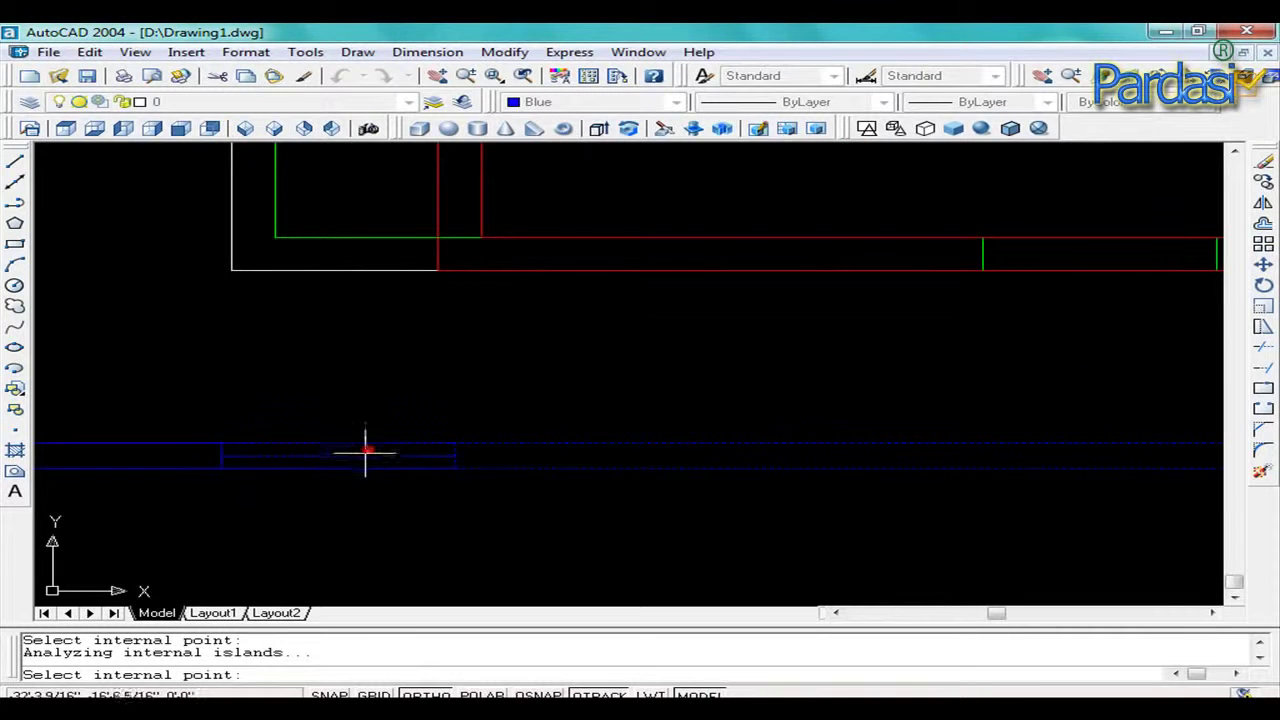
pyautogui.click(158, 449)
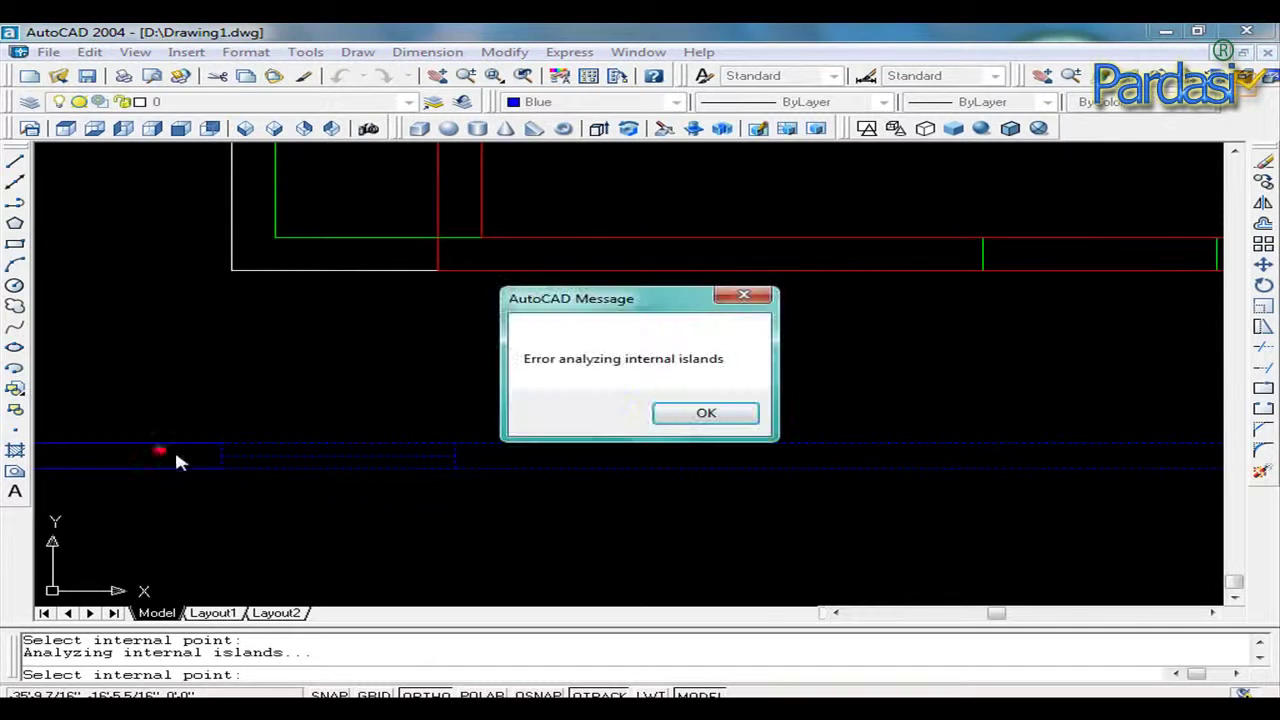
pyautogui.click(662, 413)
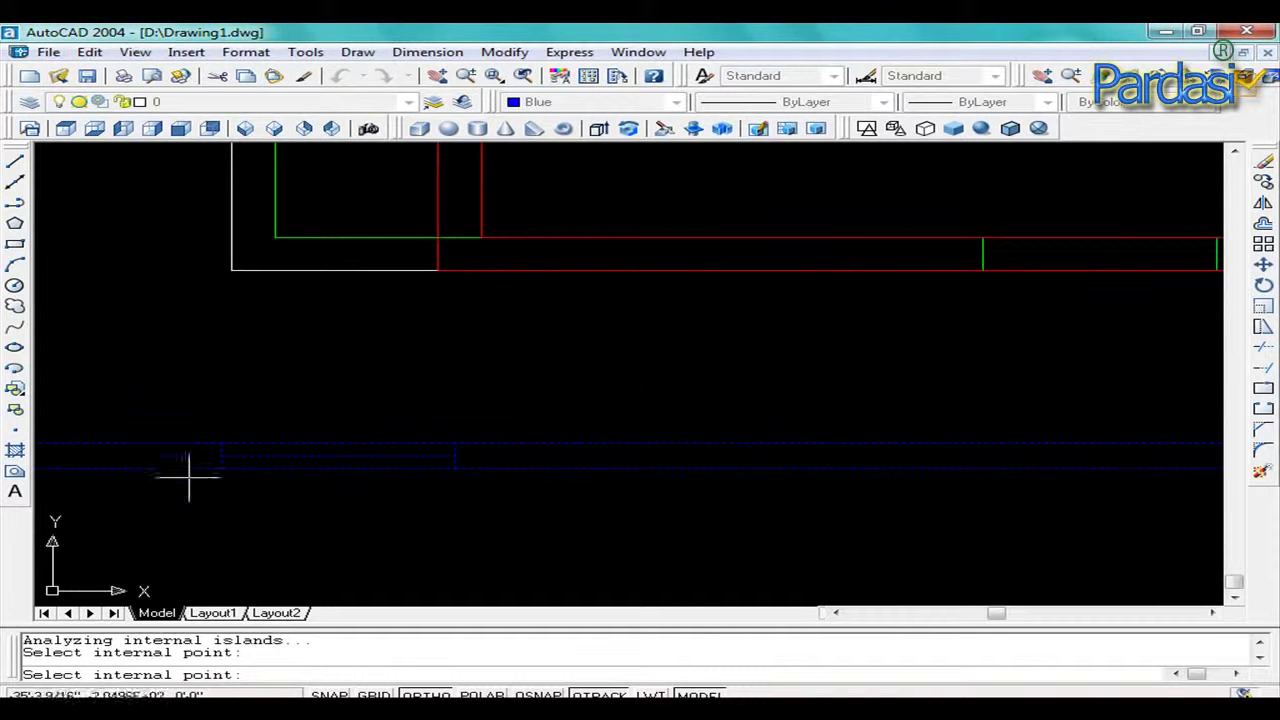
pyautogui.press('Return')
# Window-select the 4 new boundary outlines to check them, then clear the selection.
pyautogui.click(300, 520)
pyautogui.click(237, 423)
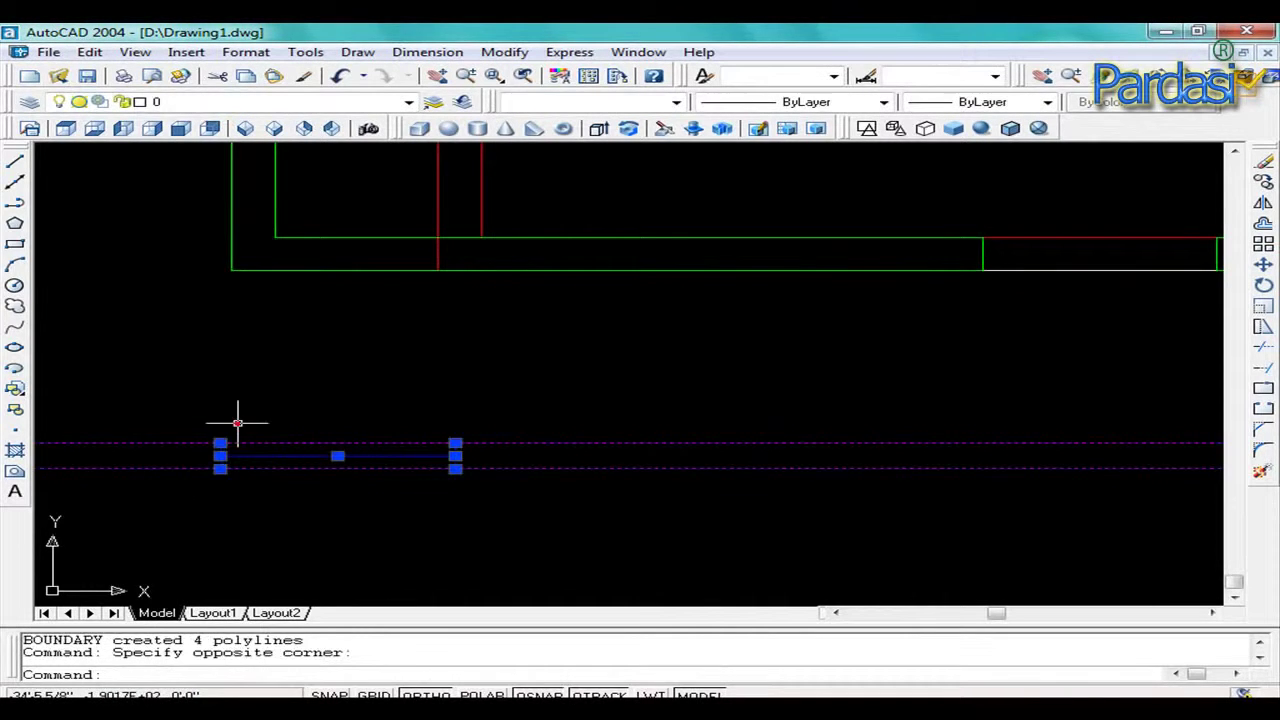
pyautogui.scroll(-3, 763, 436)
pyautogui.press('Escape')
pyautogui.press('Escape')
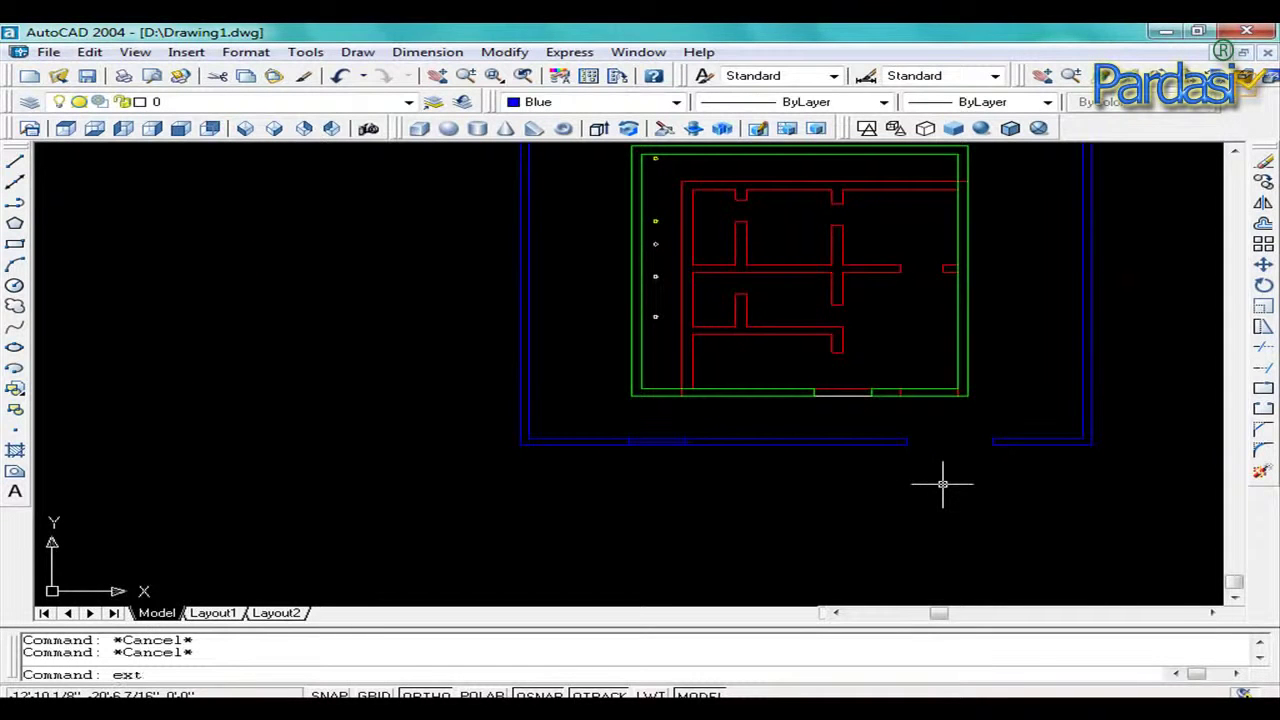
# Extrude the 12 boundary wall outlines 6' high with 0 taper.
pyautogui.press('Return')
pyautogui.click(837, 506)
pyautogui.click(562, 409)
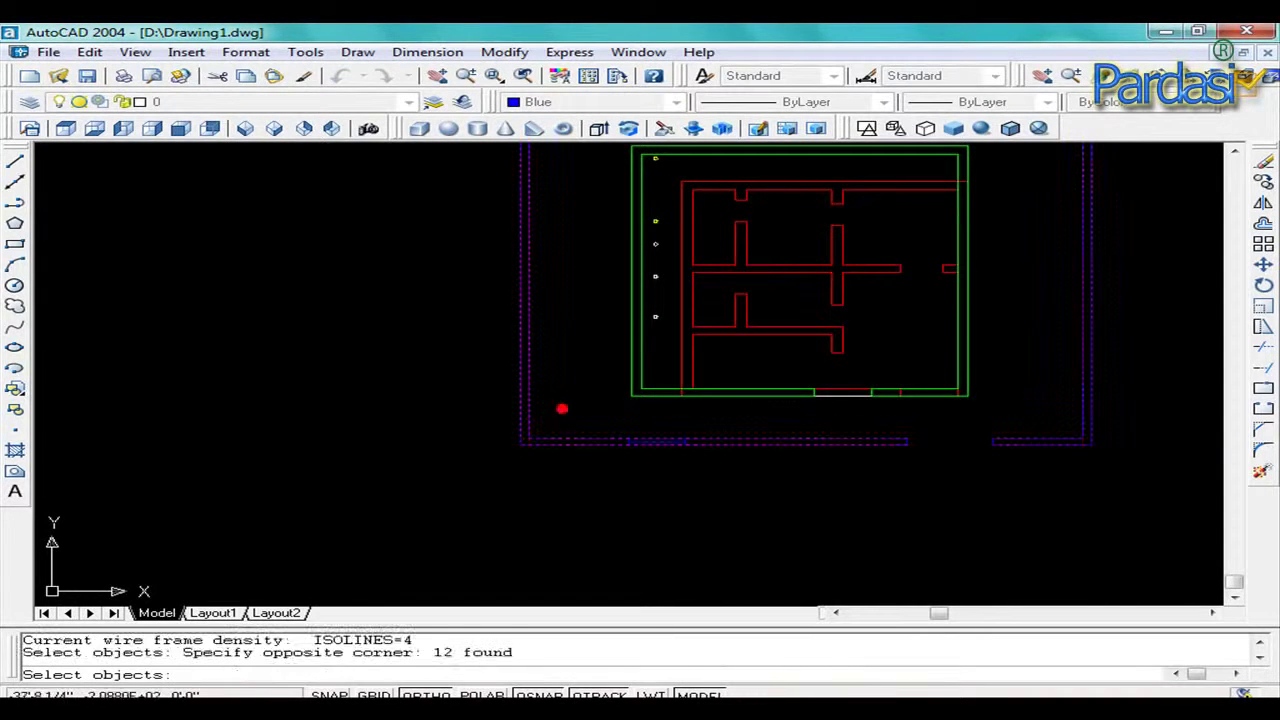
pyautogui.rightClick(689, 506)
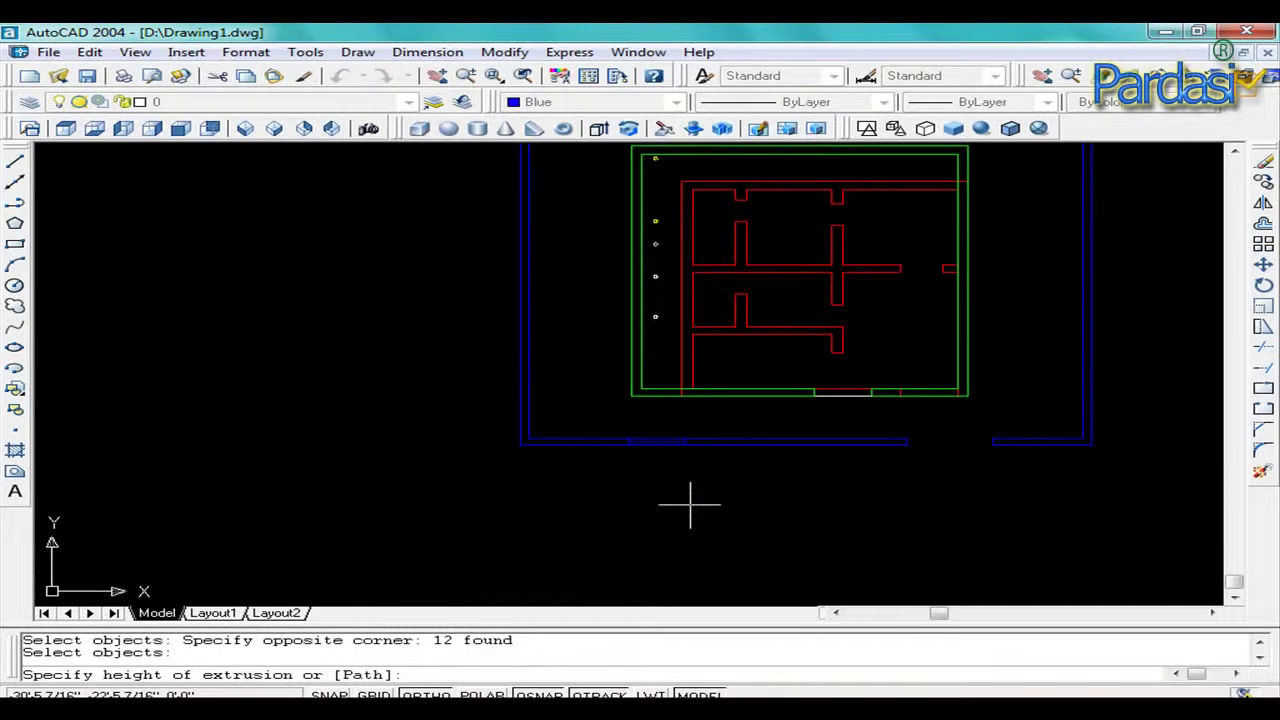
pyautogui.write("6'")
pyautogui.press('Return')
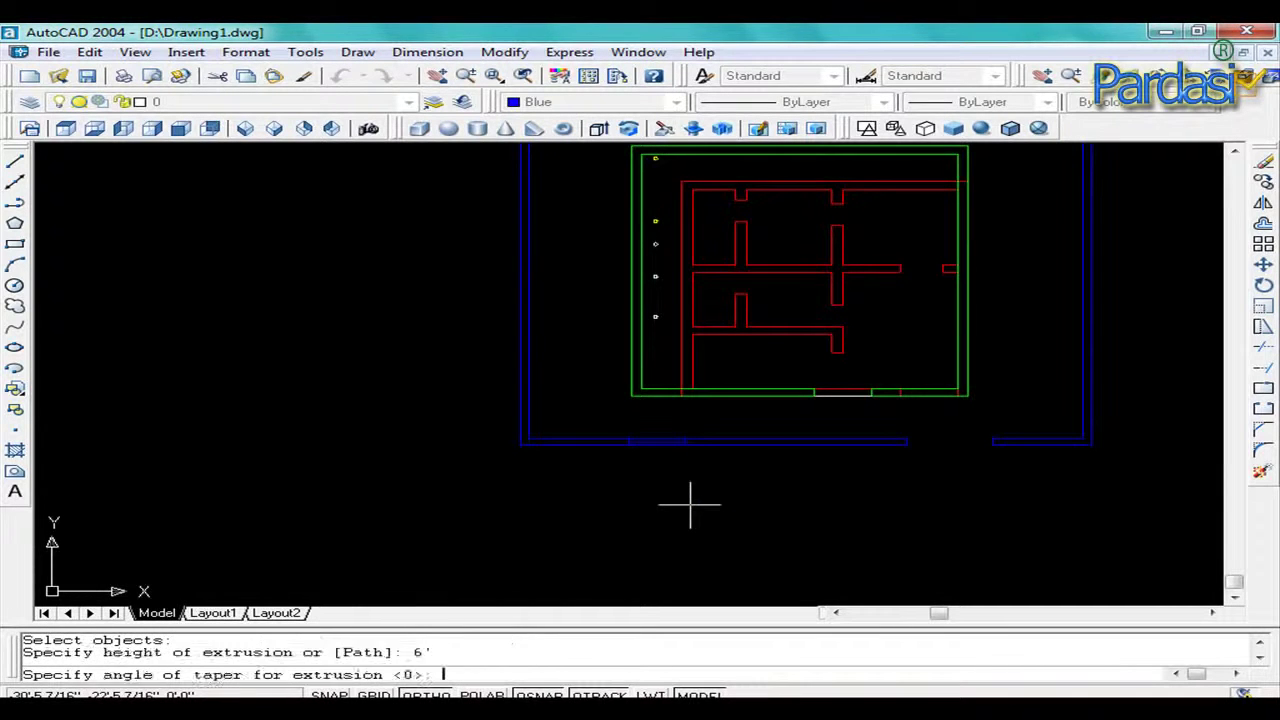
pyautogui.press('Return')
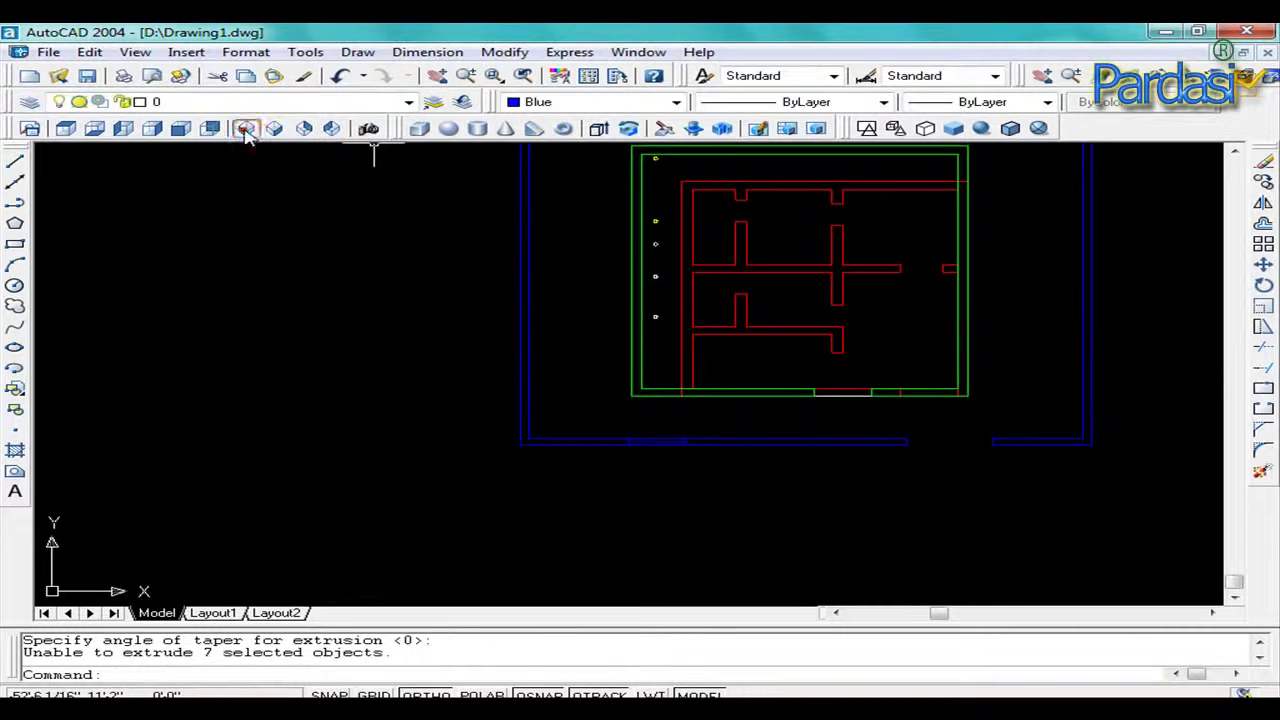
# Show the house in SW Isometric, flat-shaded, zoomed in on the front corner.
pyautogui.click(245, 128)
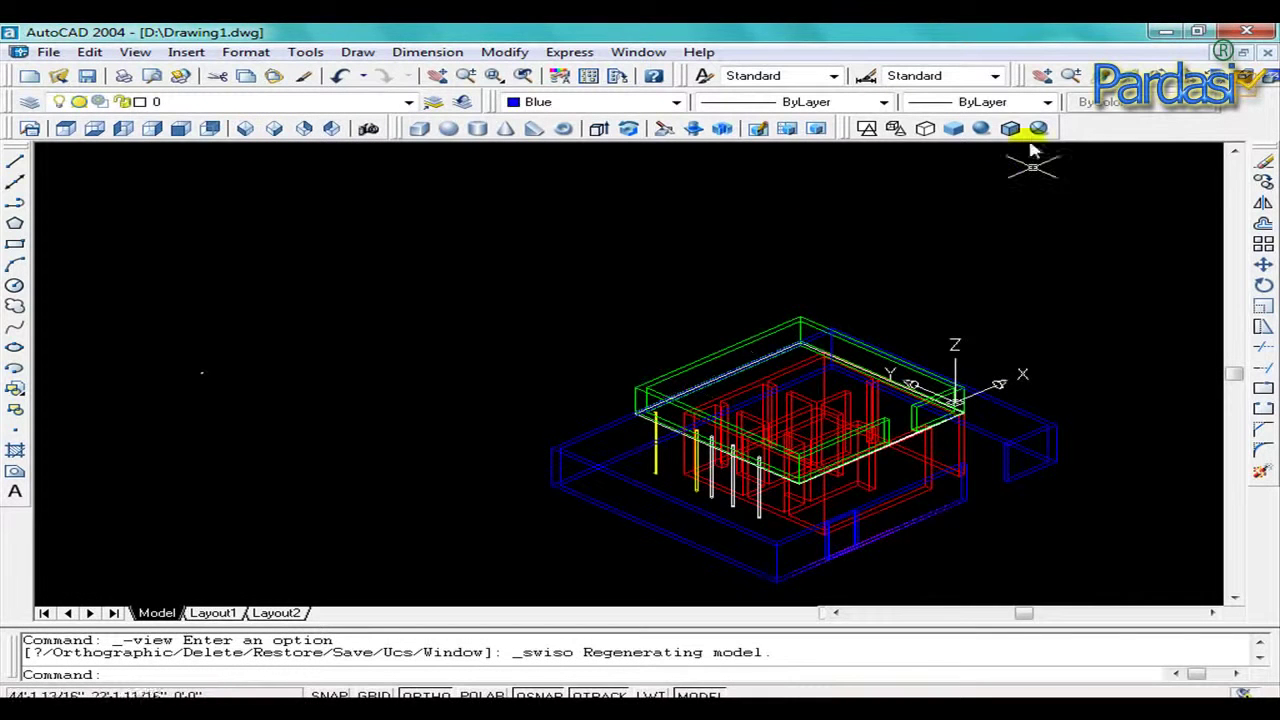
pyautogui.click(955, 128)
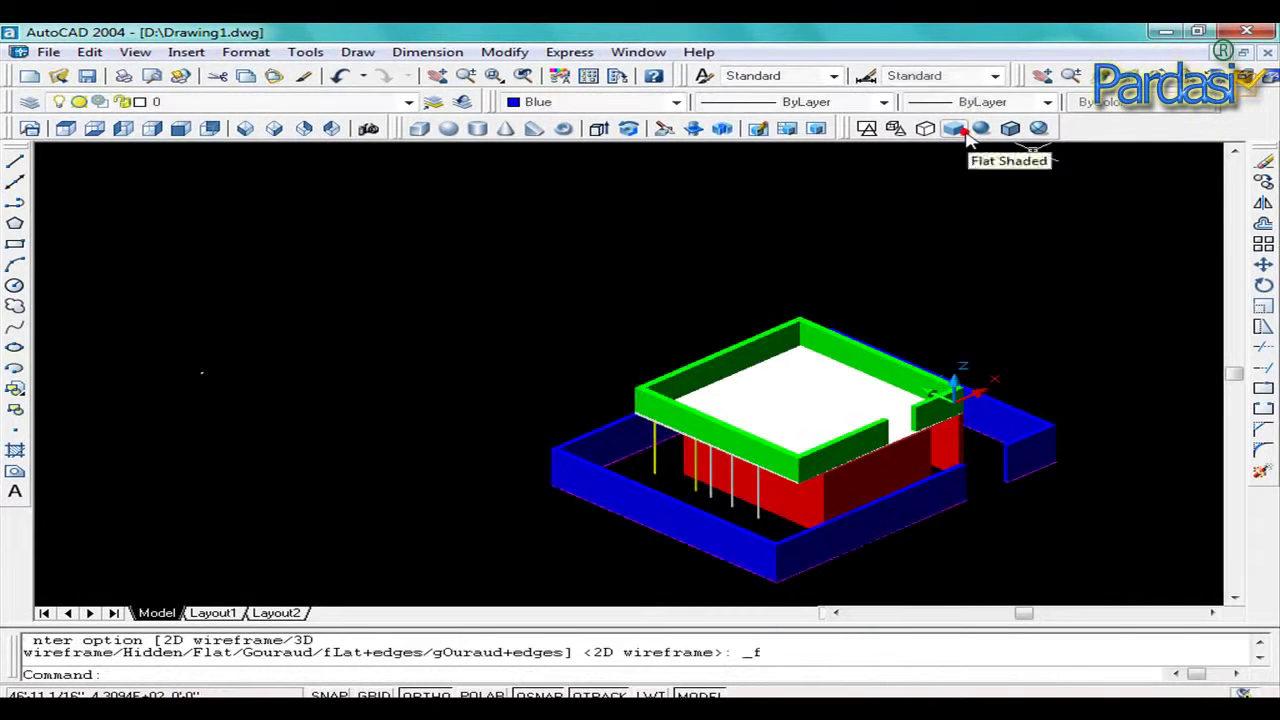
pyautogui.scroll(3, 893, 560)
pyautogui.scroll(2, 897, 554)
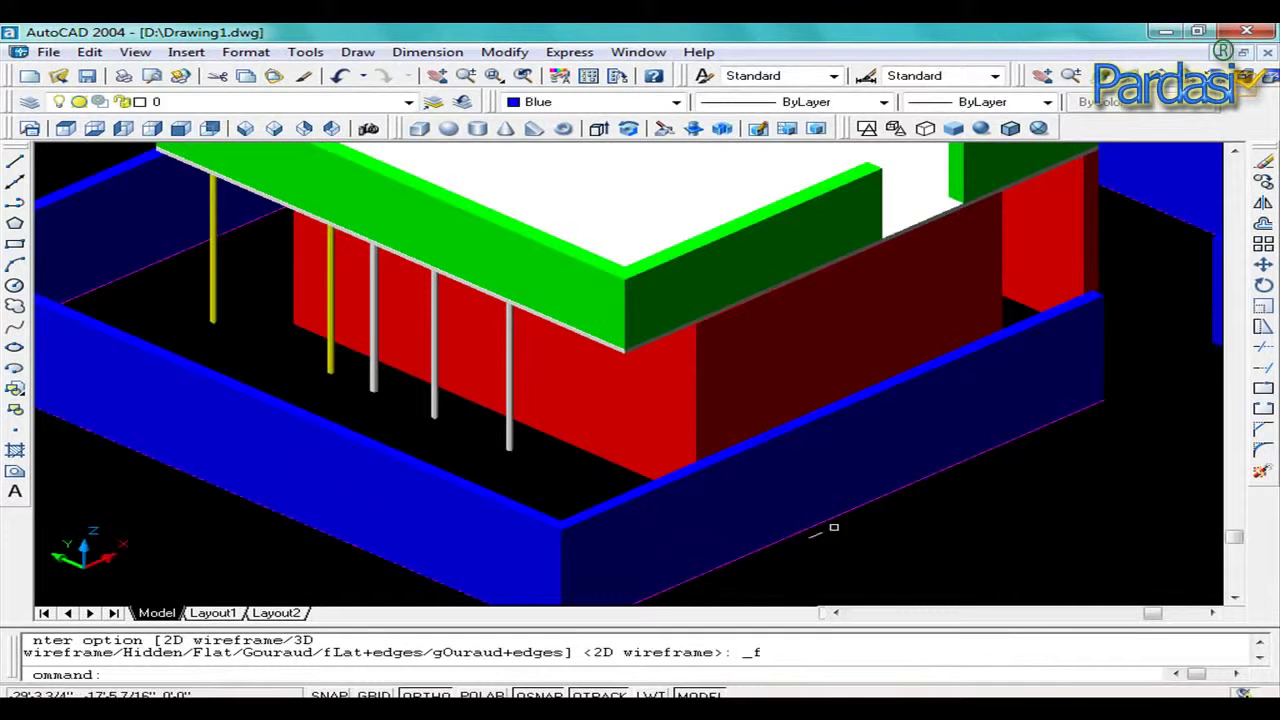
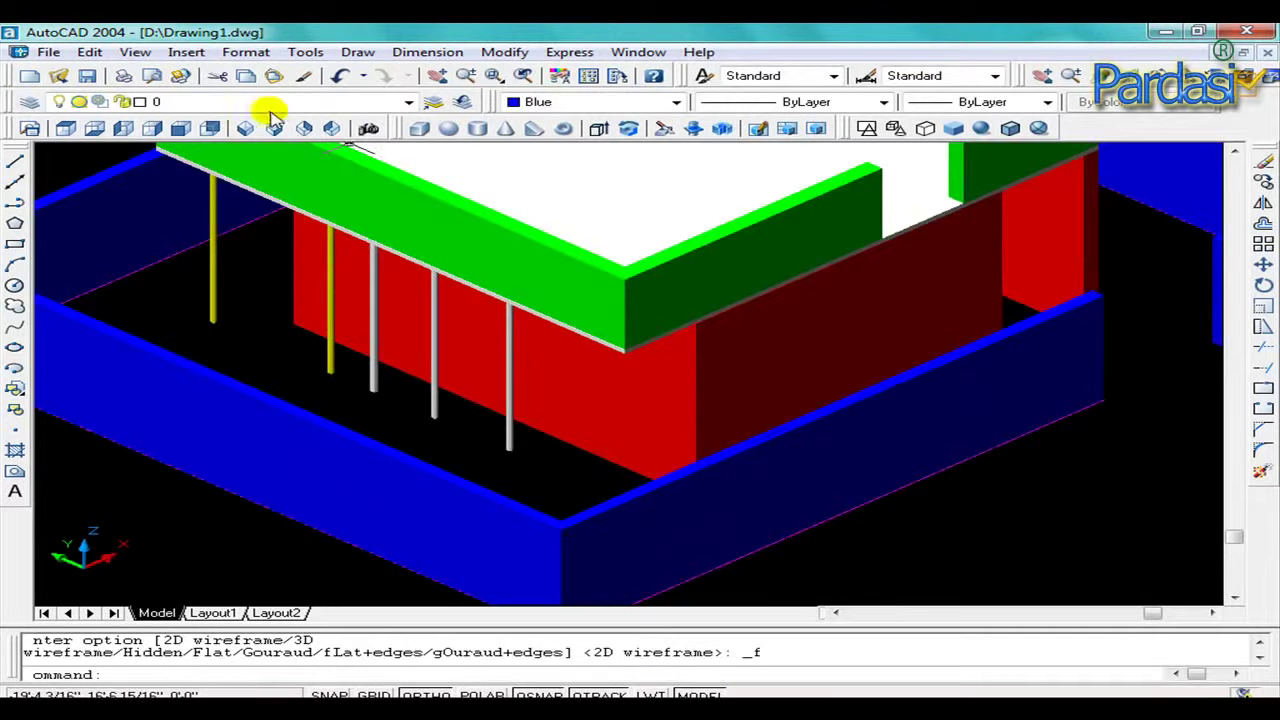
# Switch the model to 2D Wireframe and zoom in on the blue boundary wall junction.
pyautogui.click(864, 128)
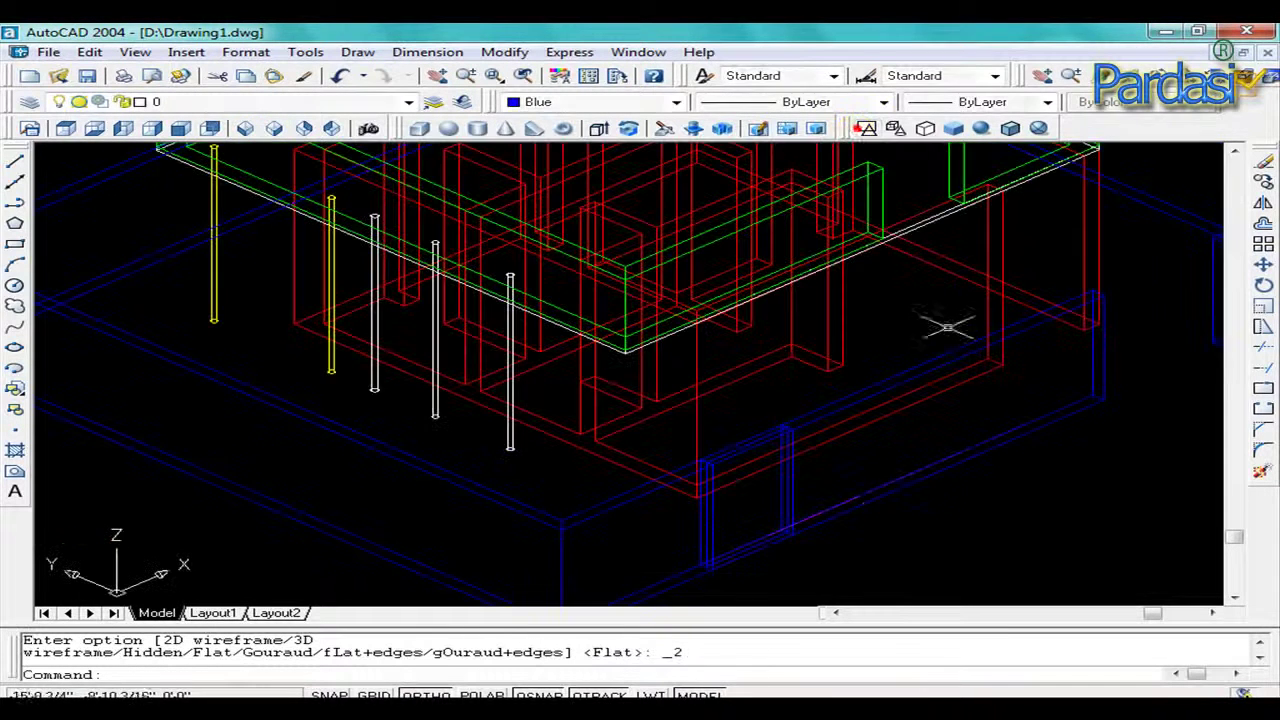
pyautogui.scroll(2, 770, 480)
pyautogui.scroll(2, 746, 454)
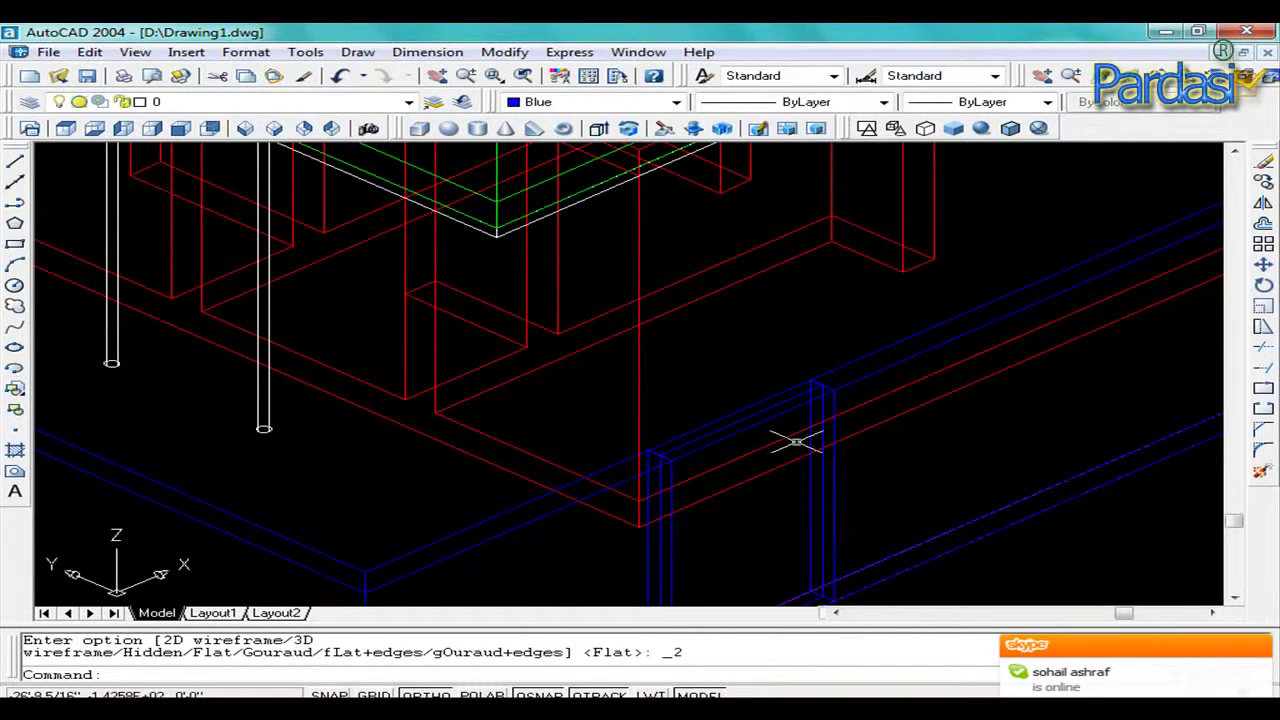
pyautogui.scroll(3, 1212, 523)
pyautogui.scroll(2, 1212, 523)
pyautogui.scroll(2, 600, 320)
pyautogui.scroll(-2, 660, 360)
pyautogui.scroll(-2, 850, 323)
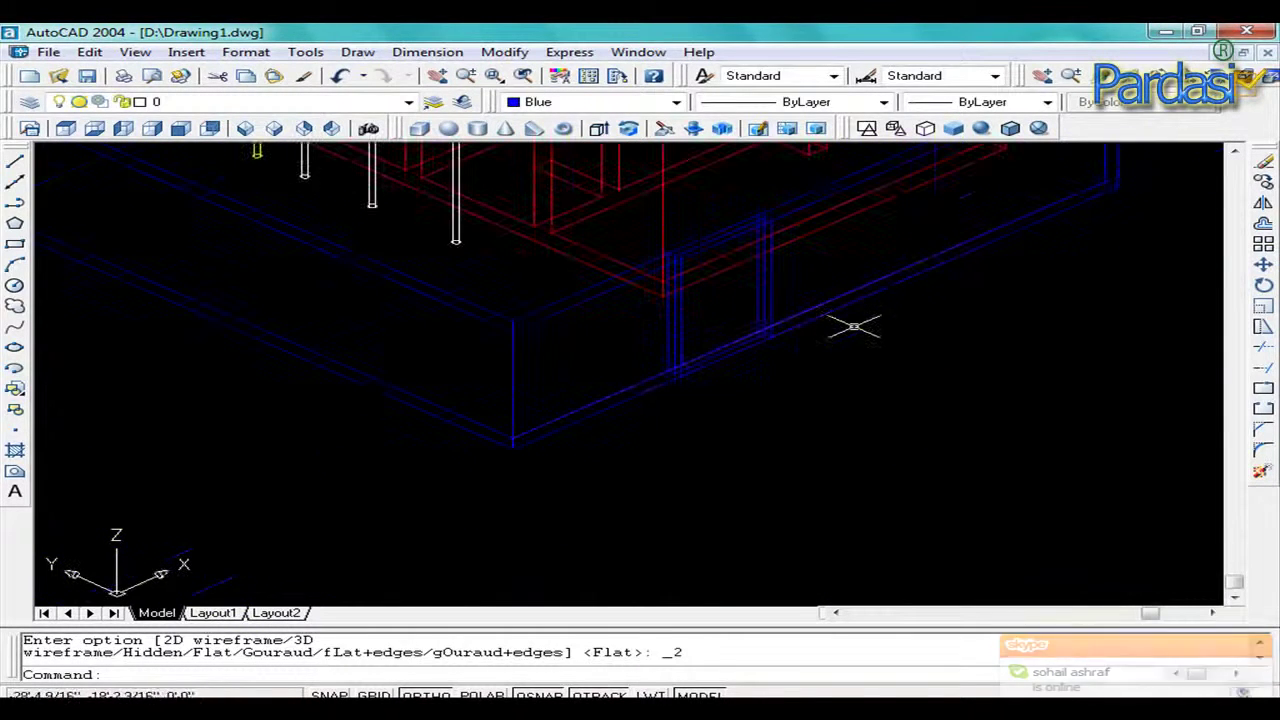
pyautogui.scroll(1, 772, 201)
pyautogui.scroll(1, 803, 331)
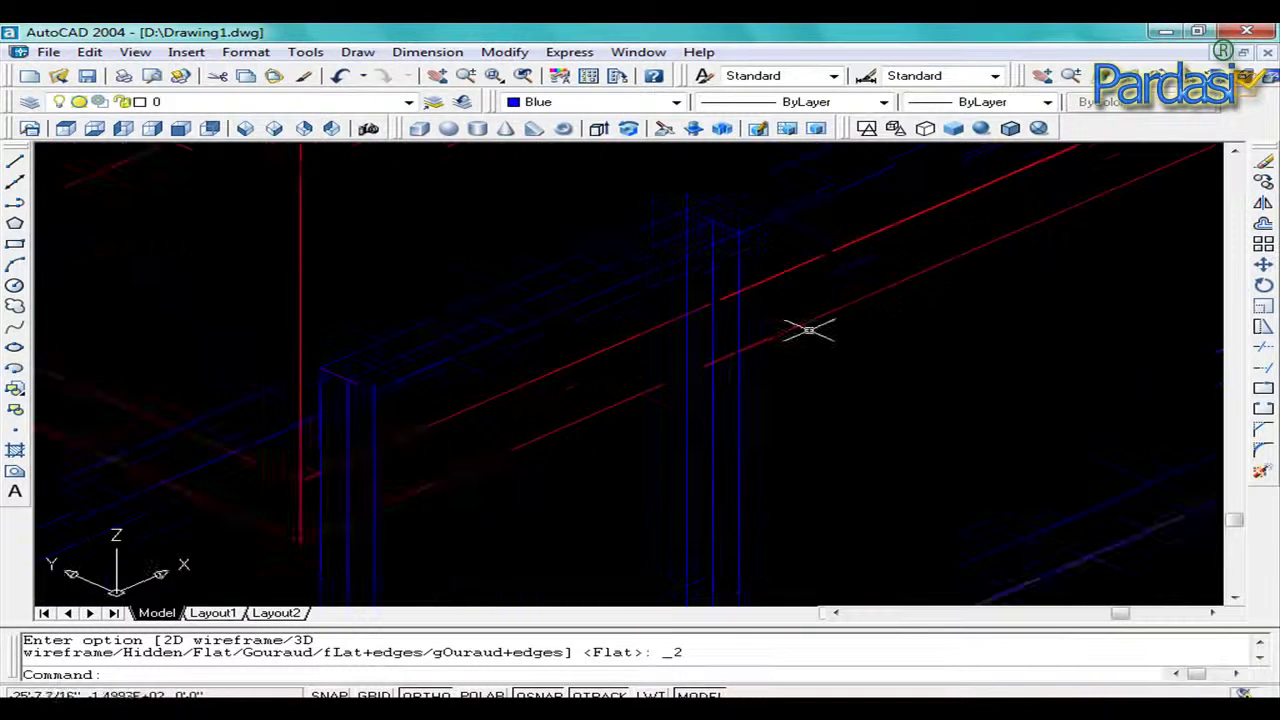
pyautogui.scroll(-3, 811, 331)
pyautogui.scroll(2, 893, 374)
pyautogui.scroll(3, 857, 366)
# Clear pending input and zoom back out slightly from the wall junction.
pyautogui.press('Escape')
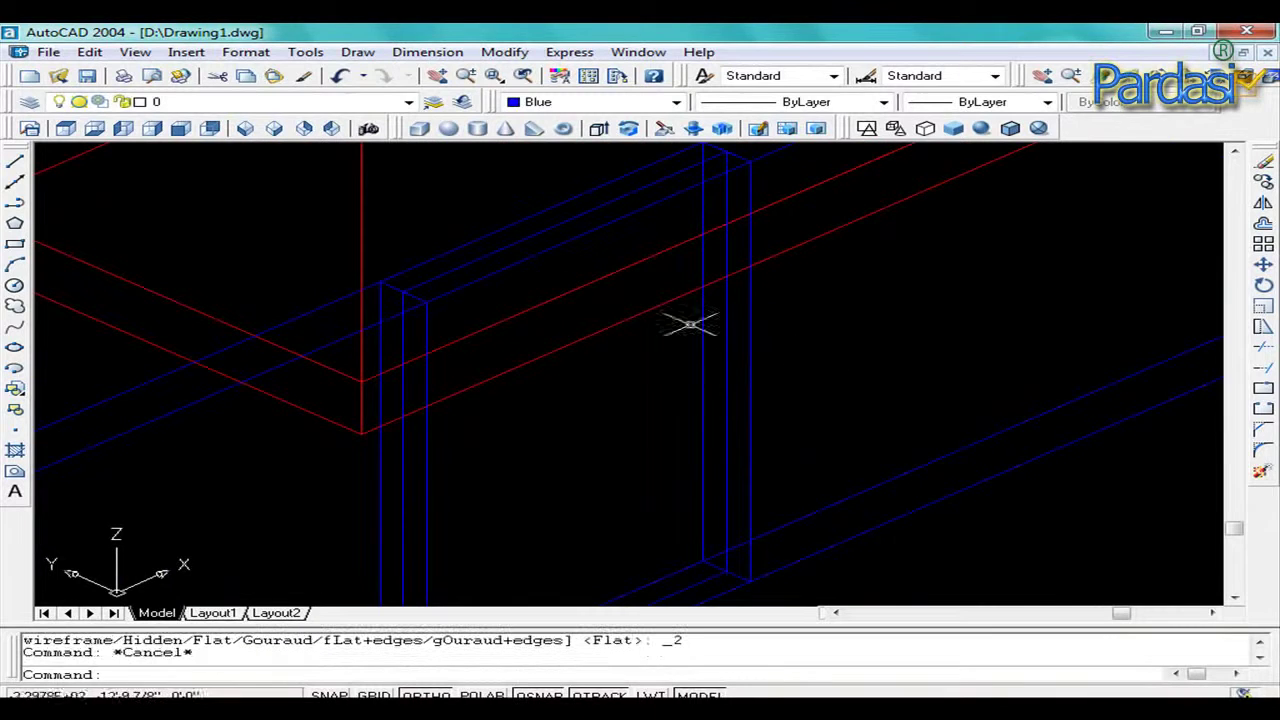
pyautogui.scroll(-1, 494, 277)
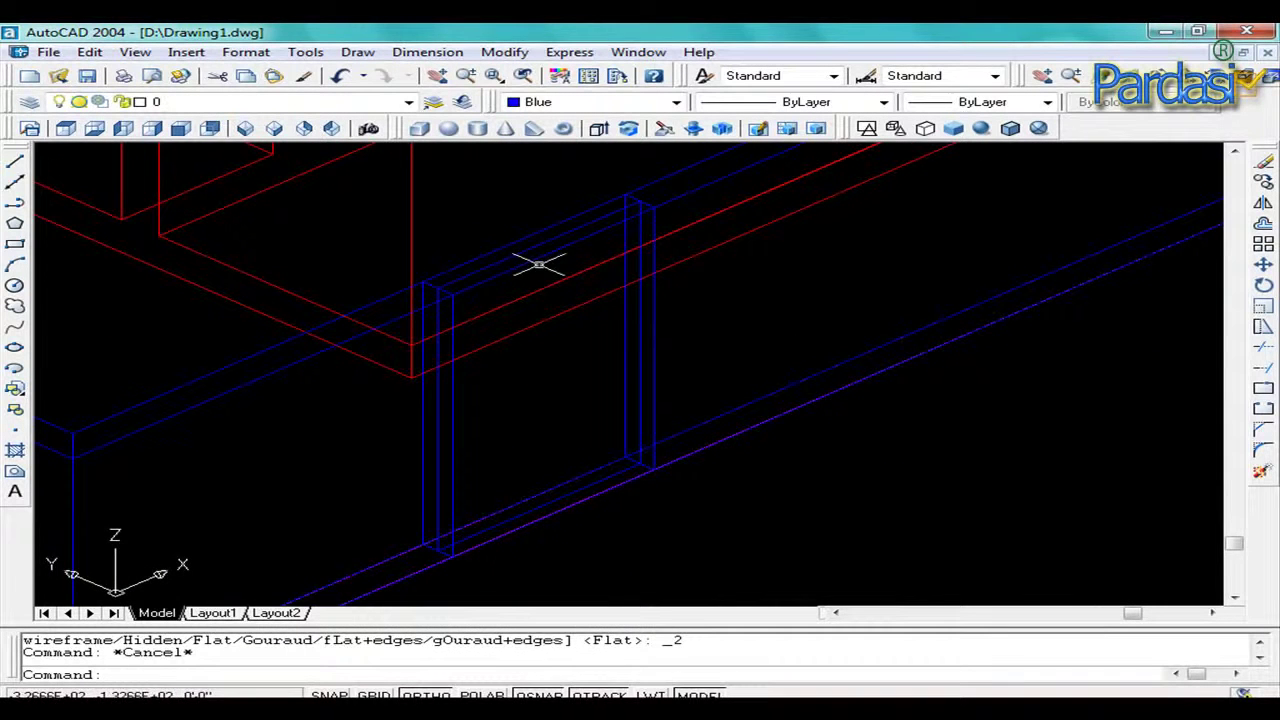
pyautogui.press('Escape')
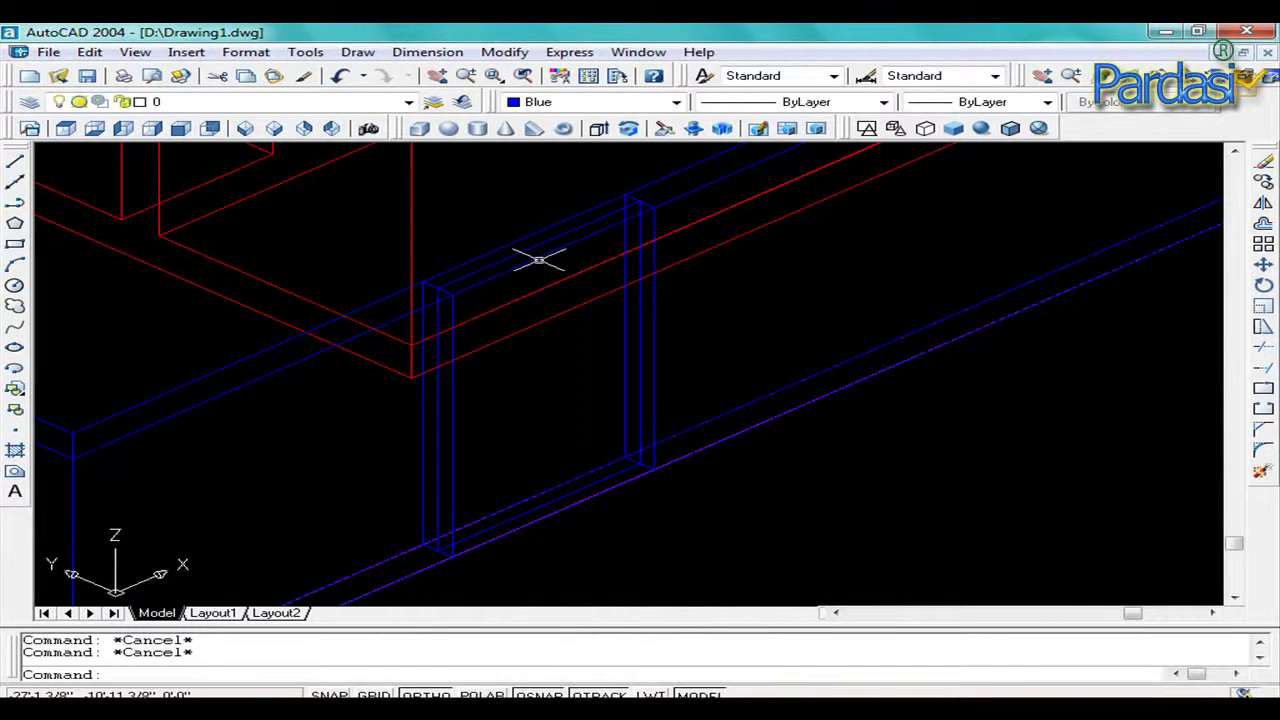
pyautogui.scroll(-1, 539, 260)
pyautogui.write('su')
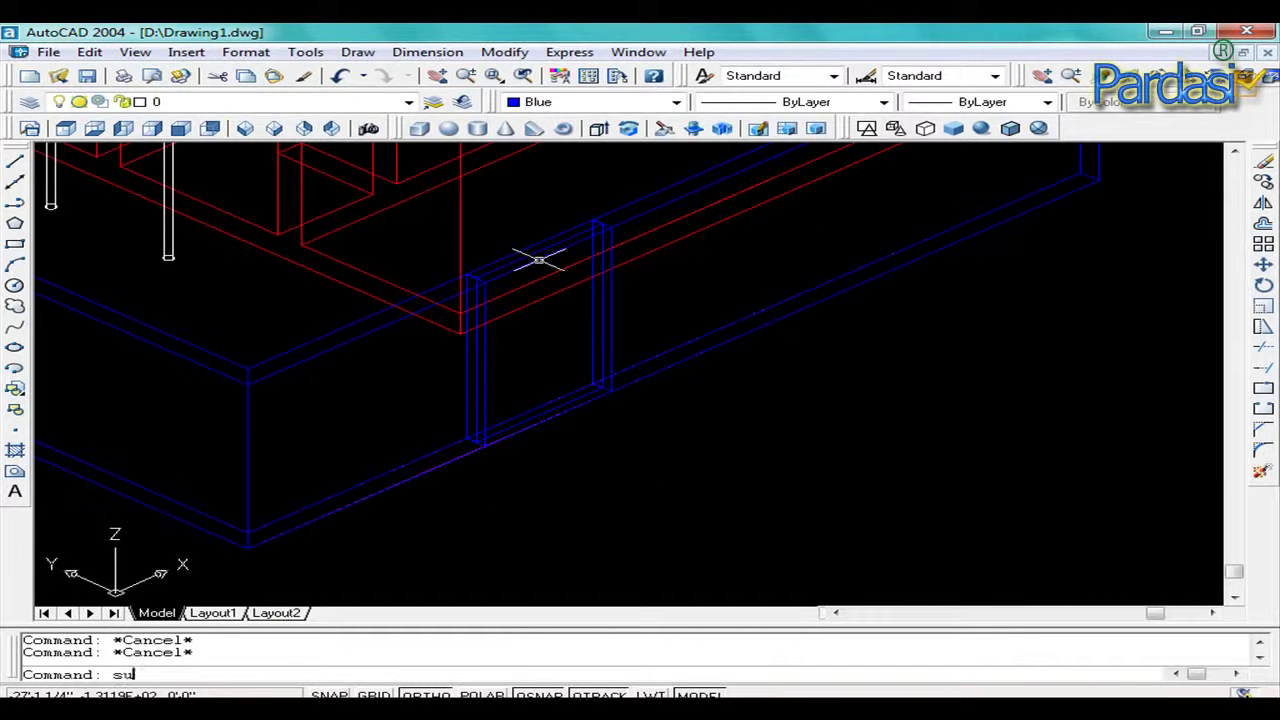
# Subtract one blue solid from the blue boundary wall solid with SUBTRACT.
pyautogui.press('Return')
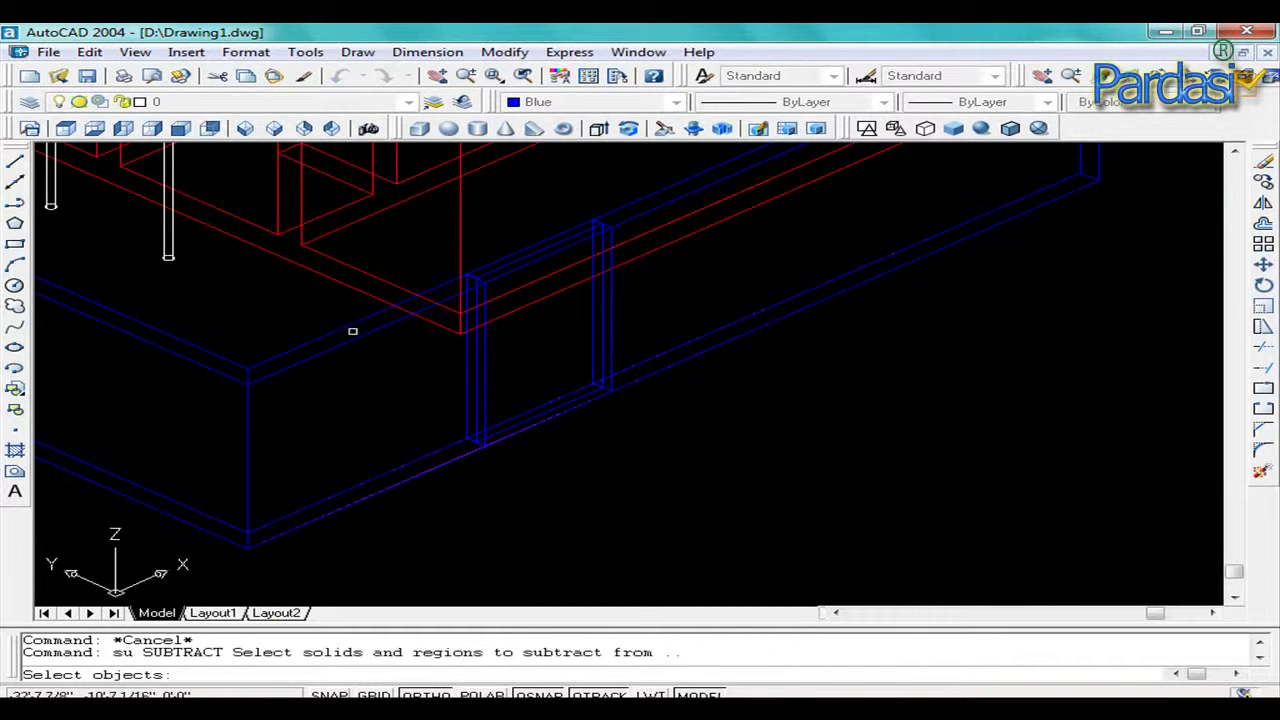
pyautogui.click(341, 327)
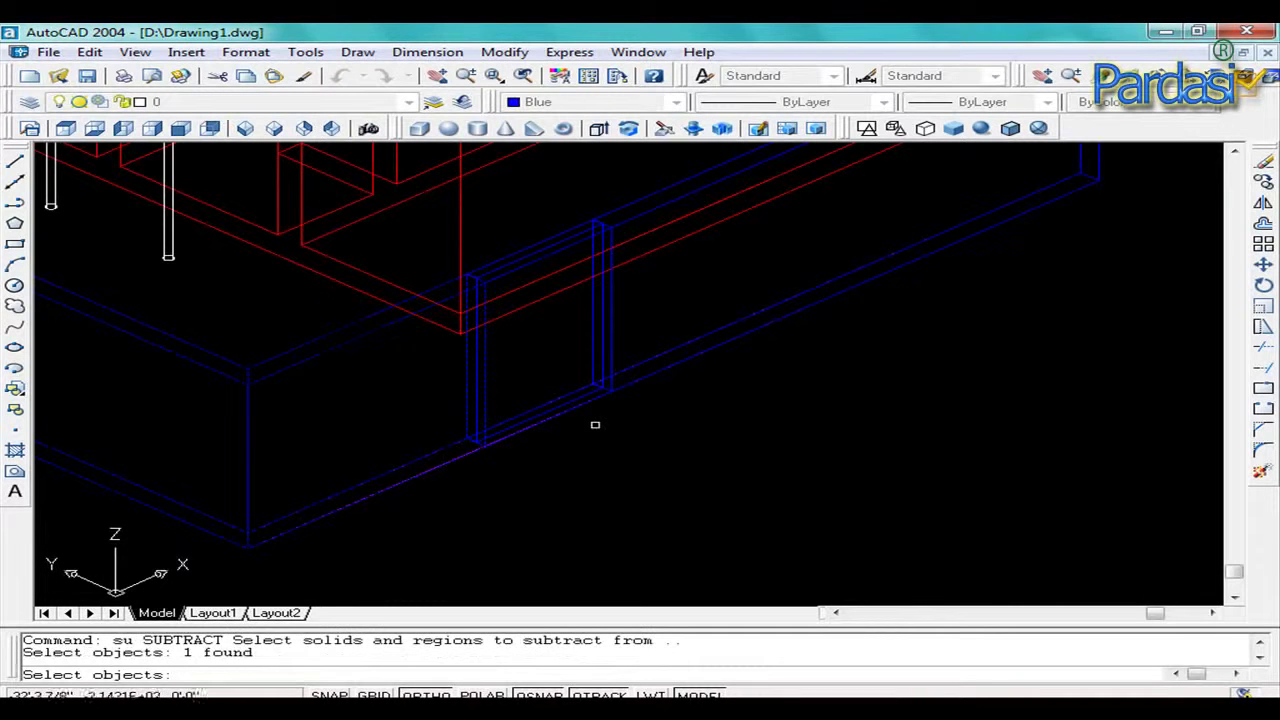
pyautogui.press('Return')
pyautogui.scroll(2, 520, 269)
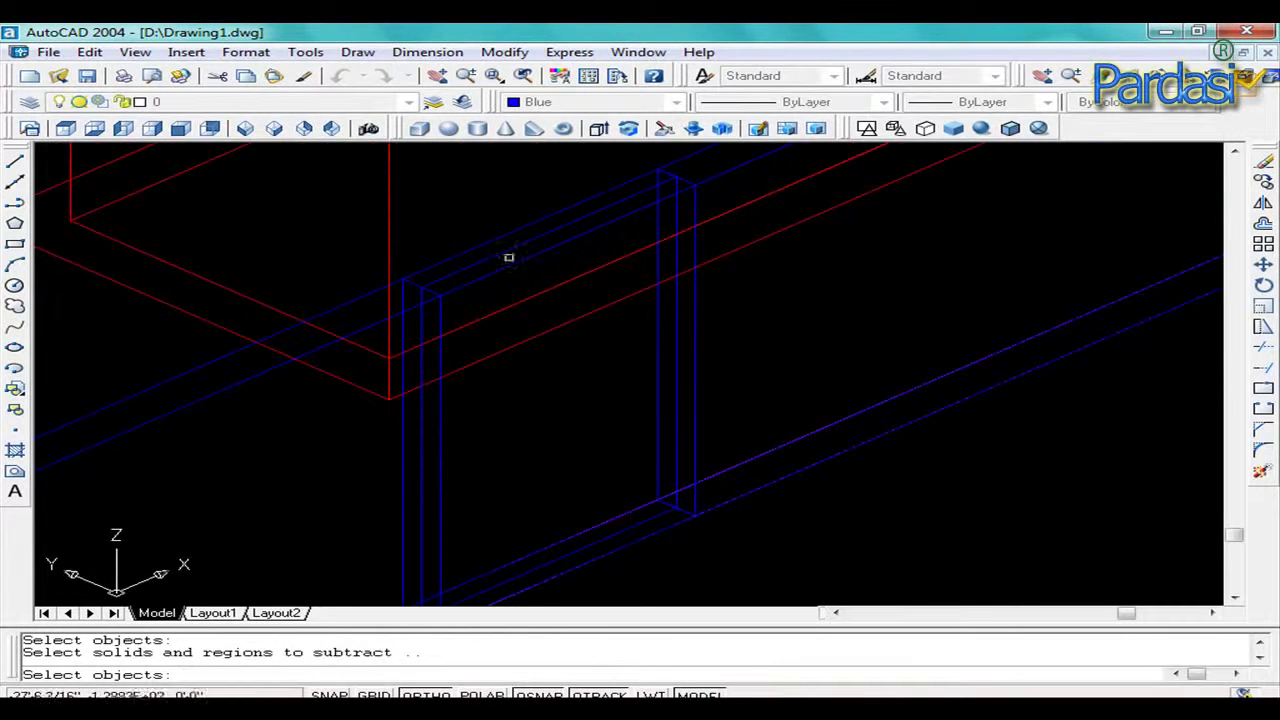
pyautogui.click(511, 265)
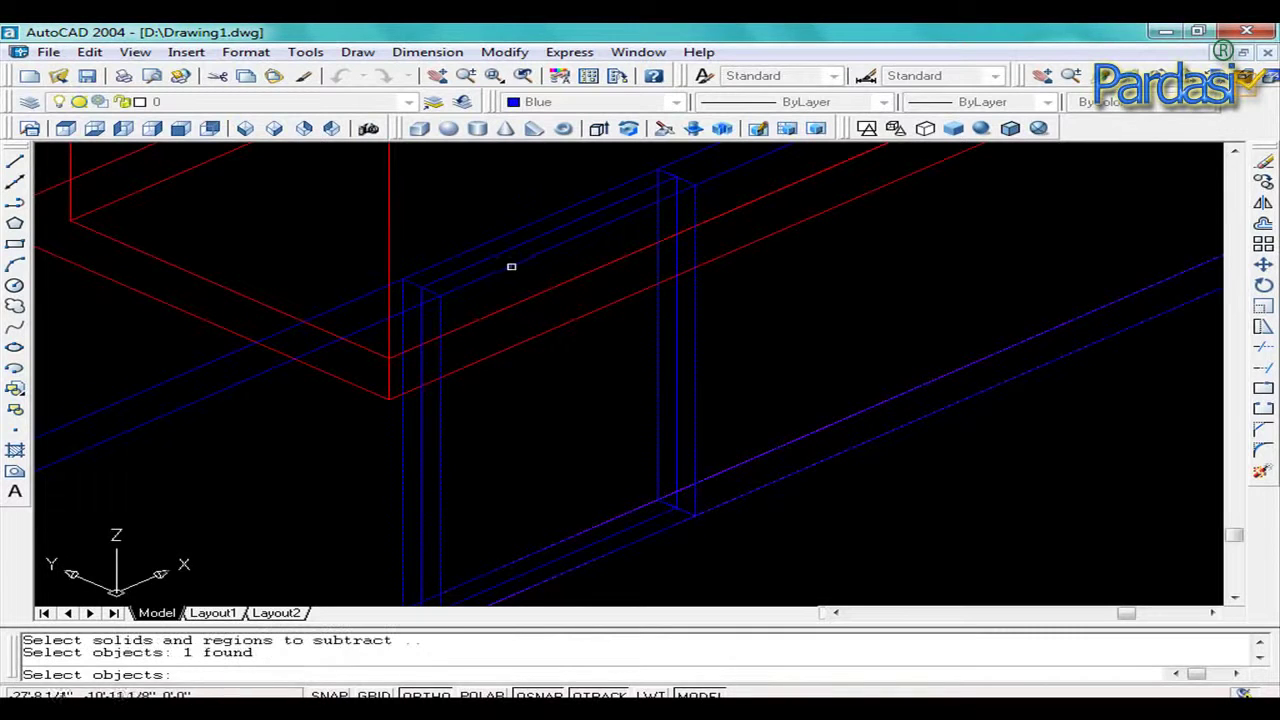
pyautogui.press('Return')
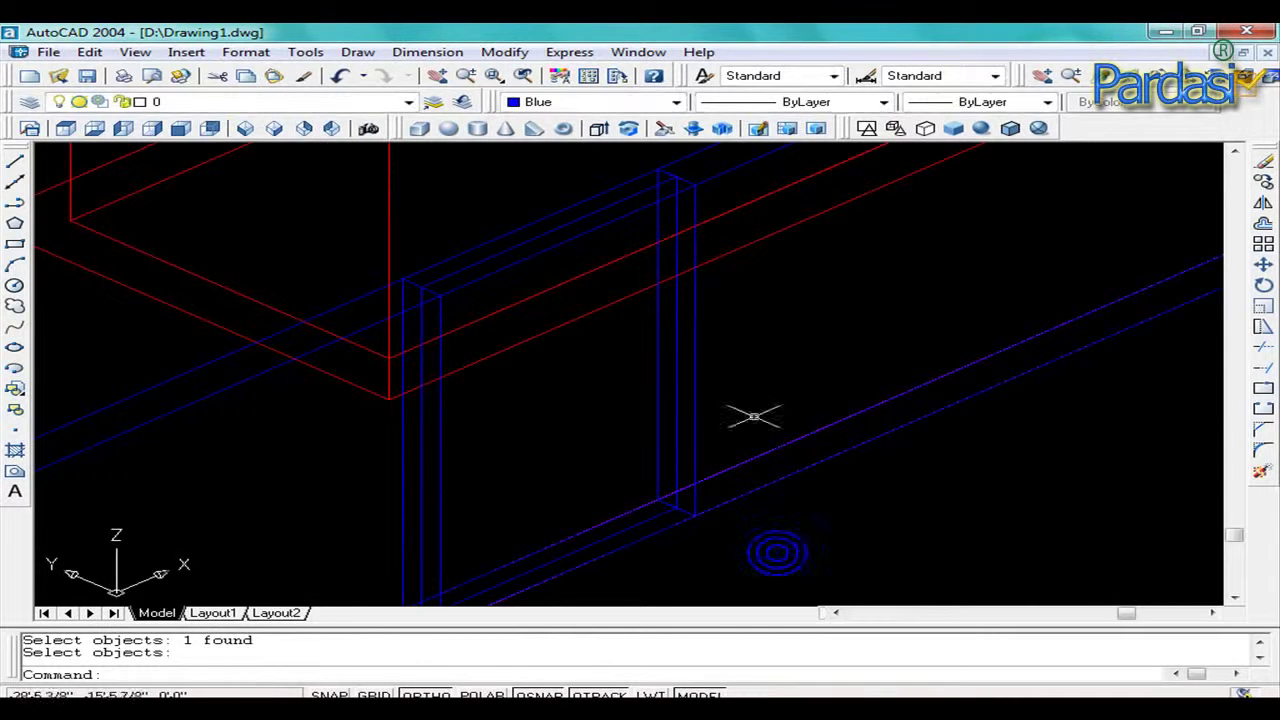
# Check the result in Flat Shaded view, then return the display to 2D Wireframe.
pyautogui.scroll(-2, 737, 357)
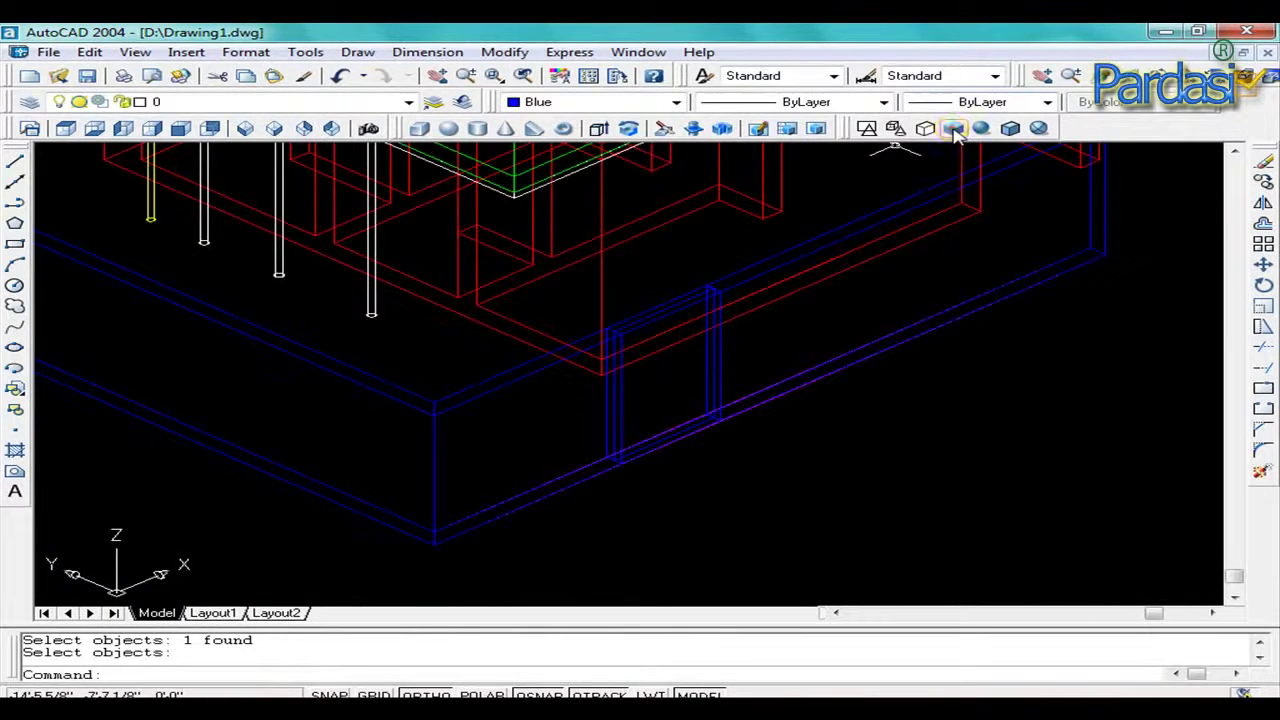
pyautogui.click(953, 128)
pyautogui.scroll(3, 783, 354)
pyautogui.press('Escape')
pyautogui.press('Escape')
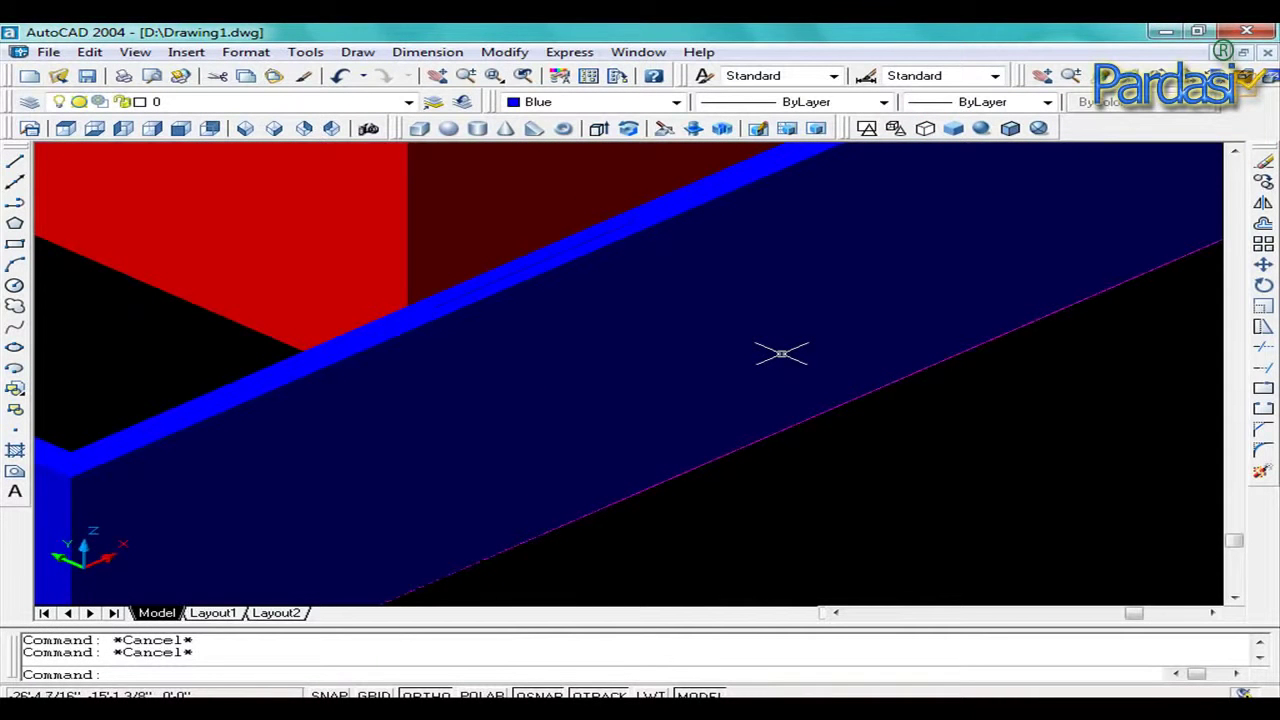
pyautogui.write('su')
pyautogui.press('Return')
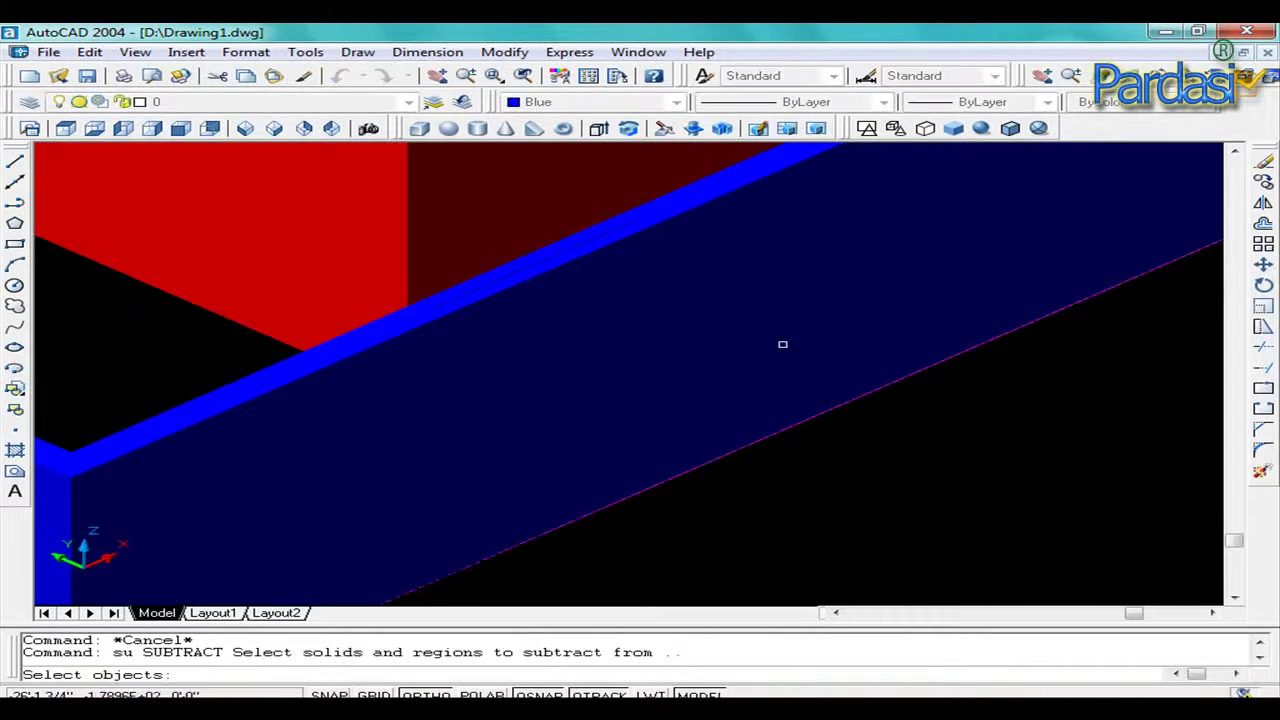
pyautogui.click(866, 128)
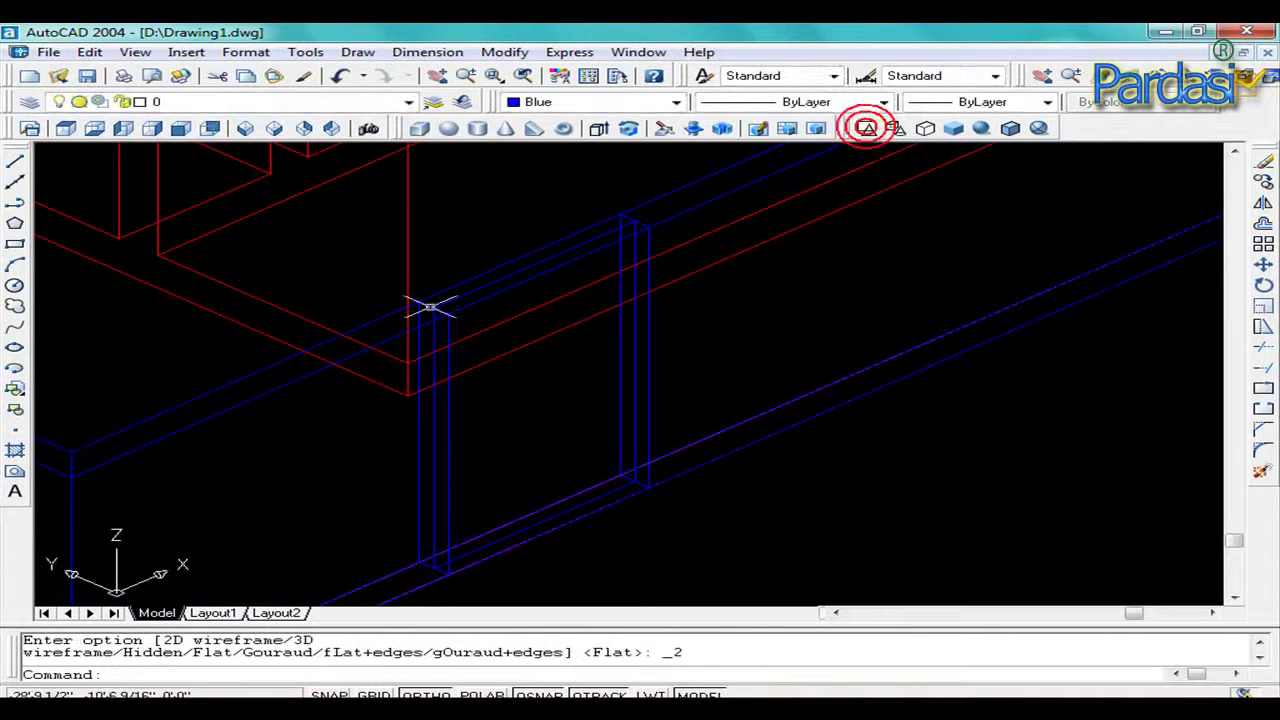
# Subtract the blue beam along the wall top from the two adjoining boundary wall solids.
pyautogui.press('Escape')
pyautogui.press('Escape')
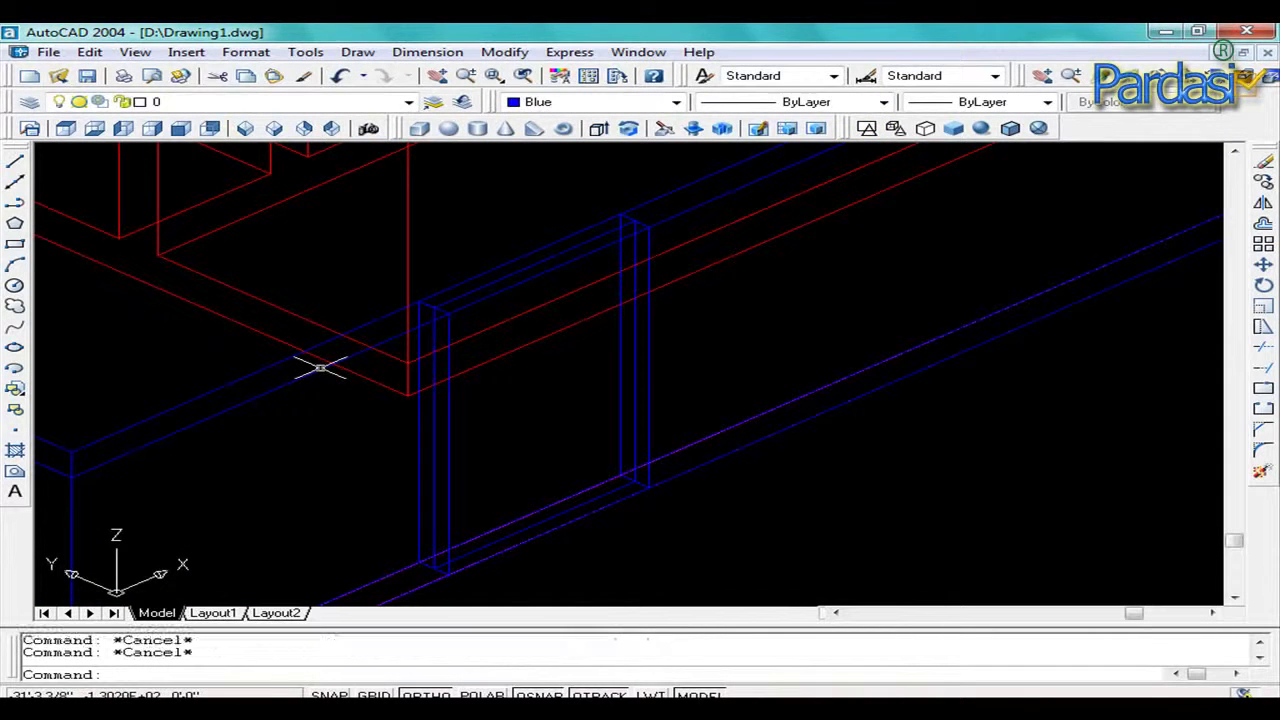
pyautogui.write('su')
pyautogui.press('Return')
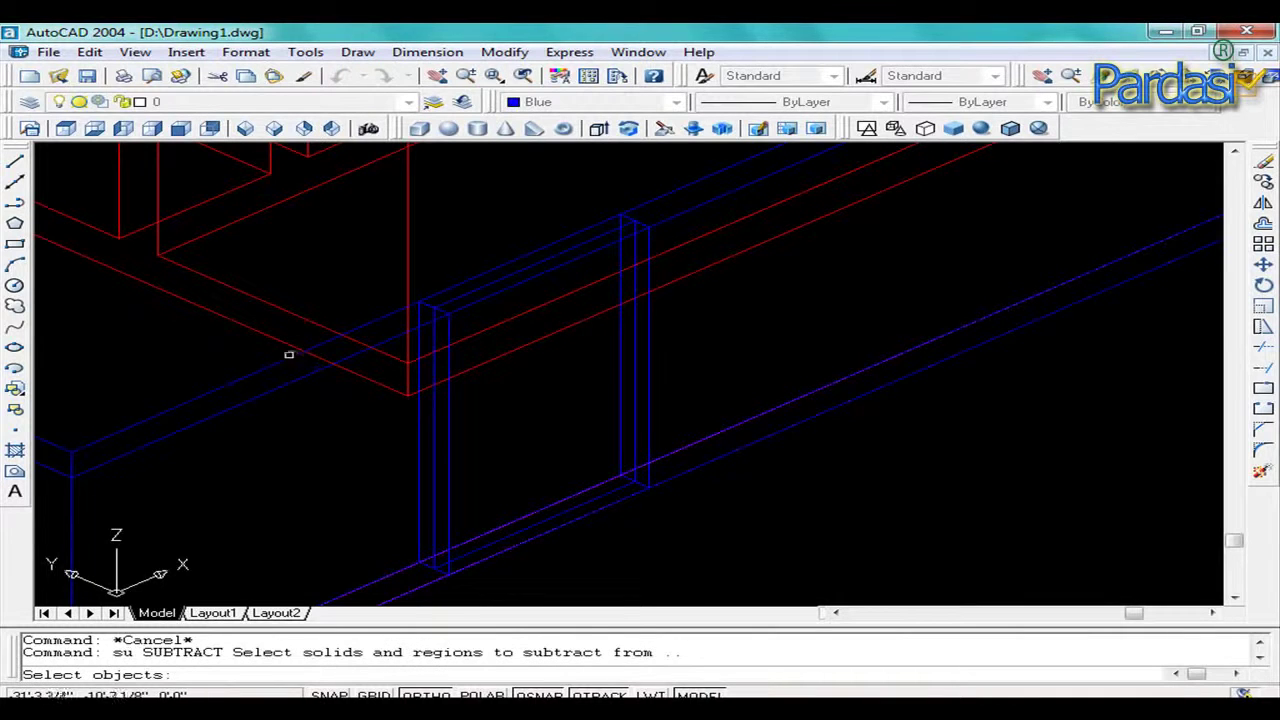
pyautogui.click(290, 373)
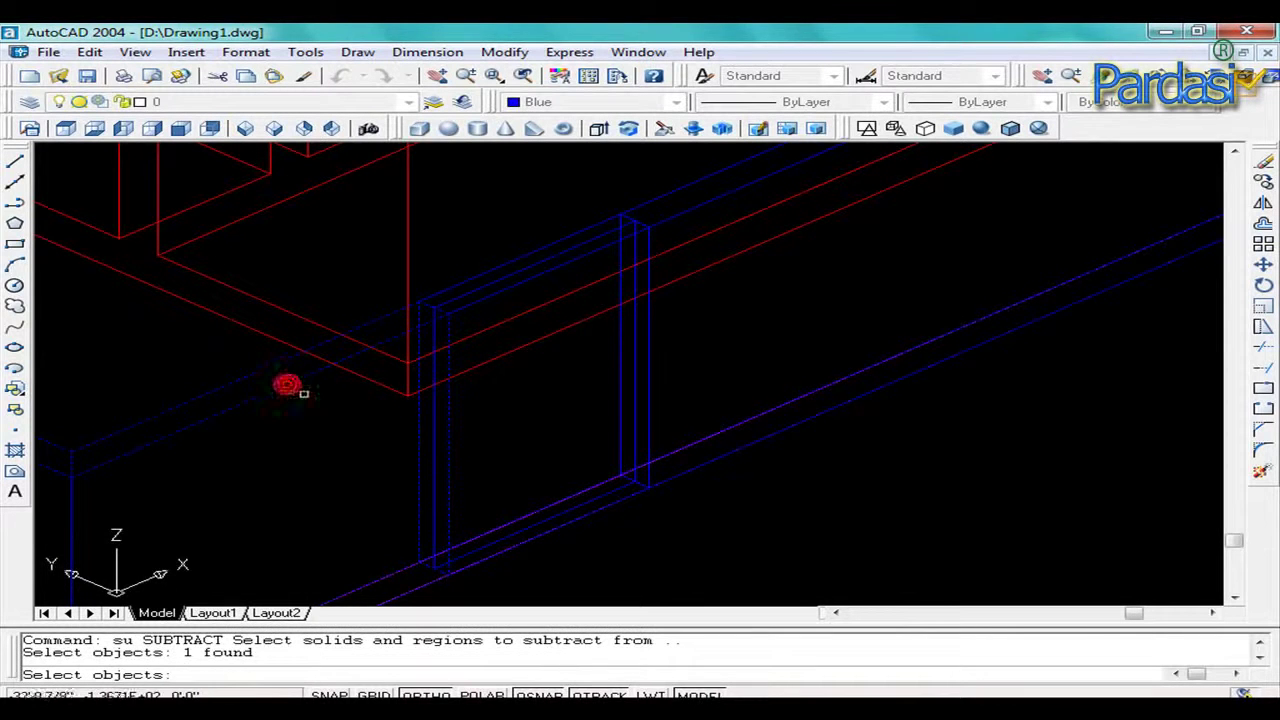
pyautogui.scroll(2, 160, 360)
pyautogui.scroll(2, 437, 423)
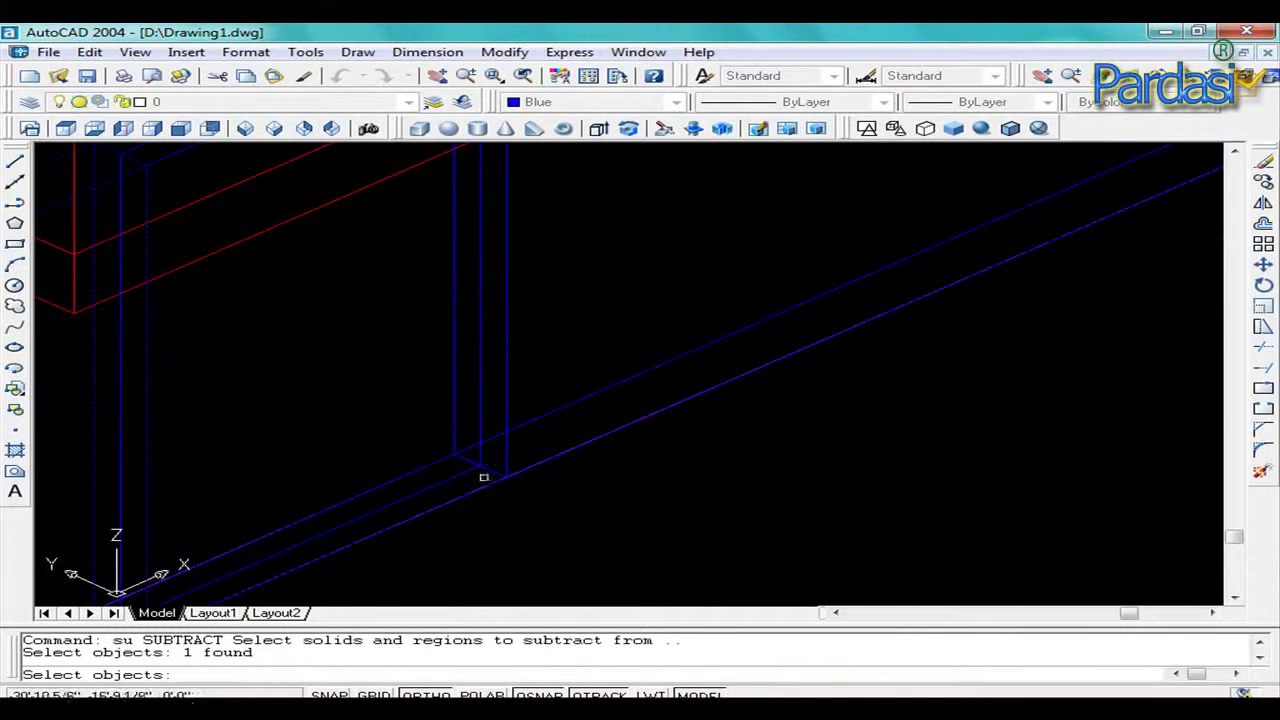
pyautogui.click(580, 403)
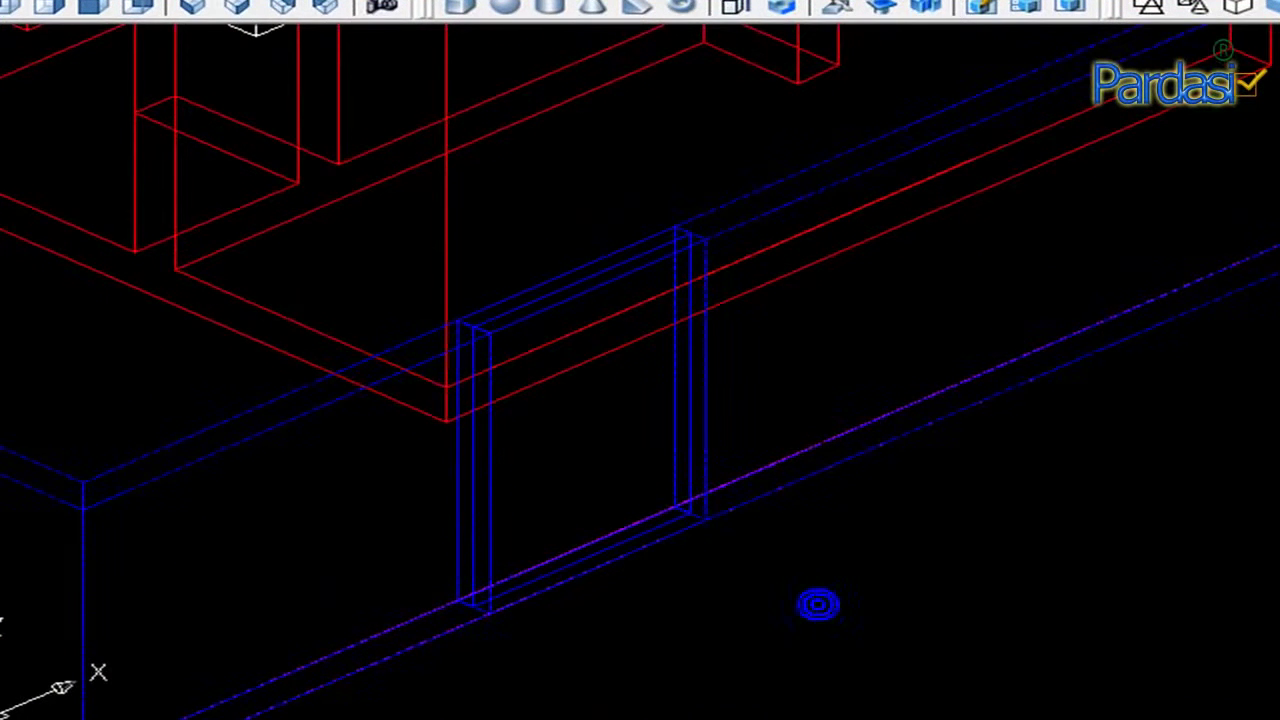
pyautogui.scroll(4, 585, 367)
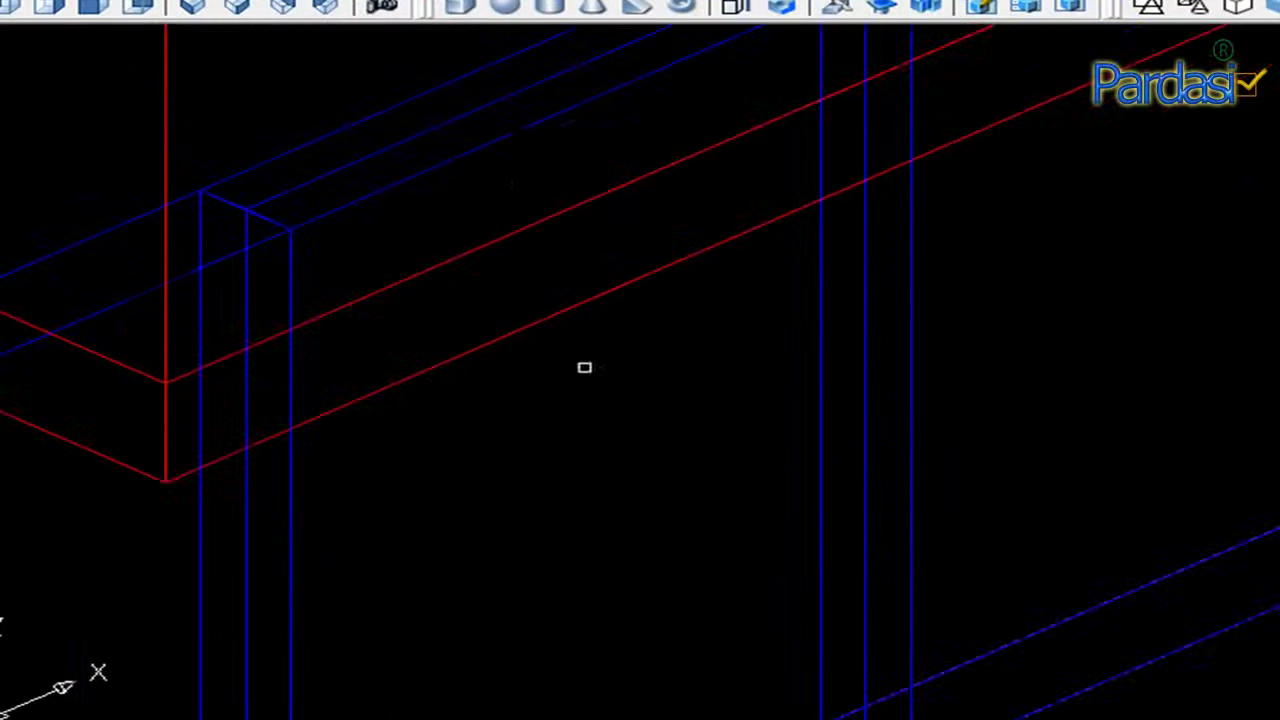
pyautogui.click(405, 142)
pyautogui.press('Escape')
pyautogui.scroll(-4, 1192, 553)
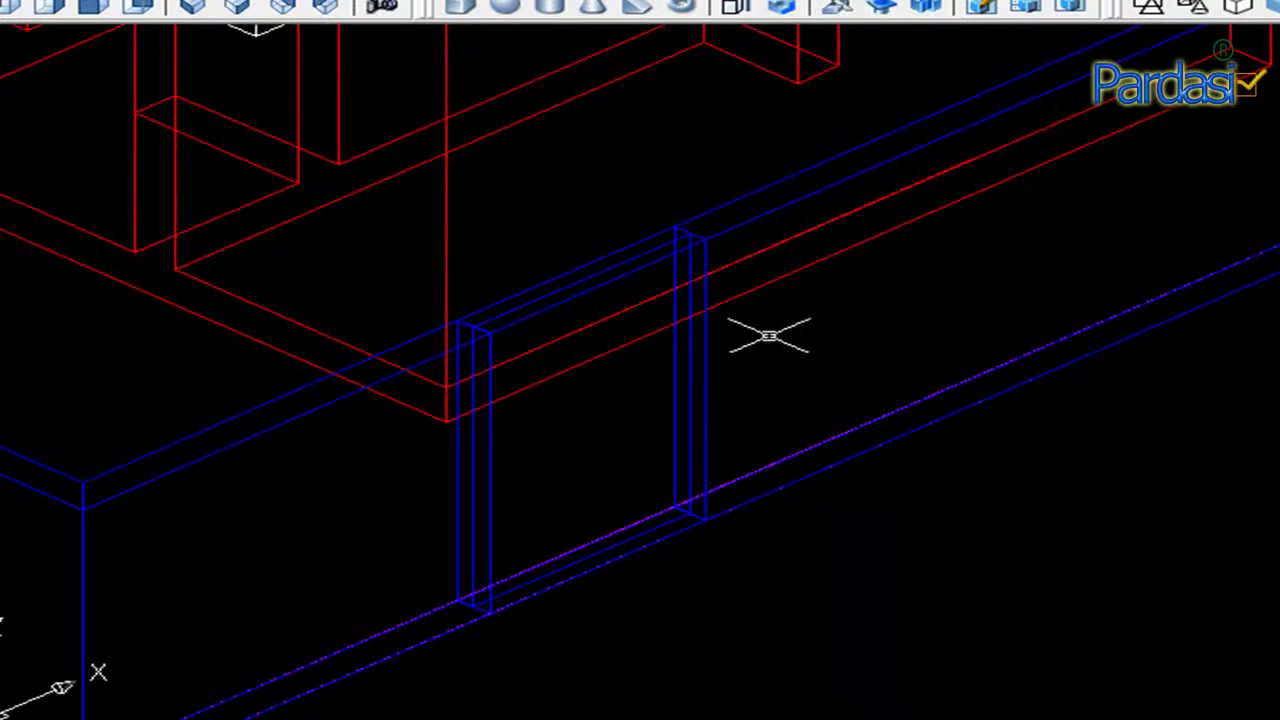
pyautogui.scroll(3, 625, 283)
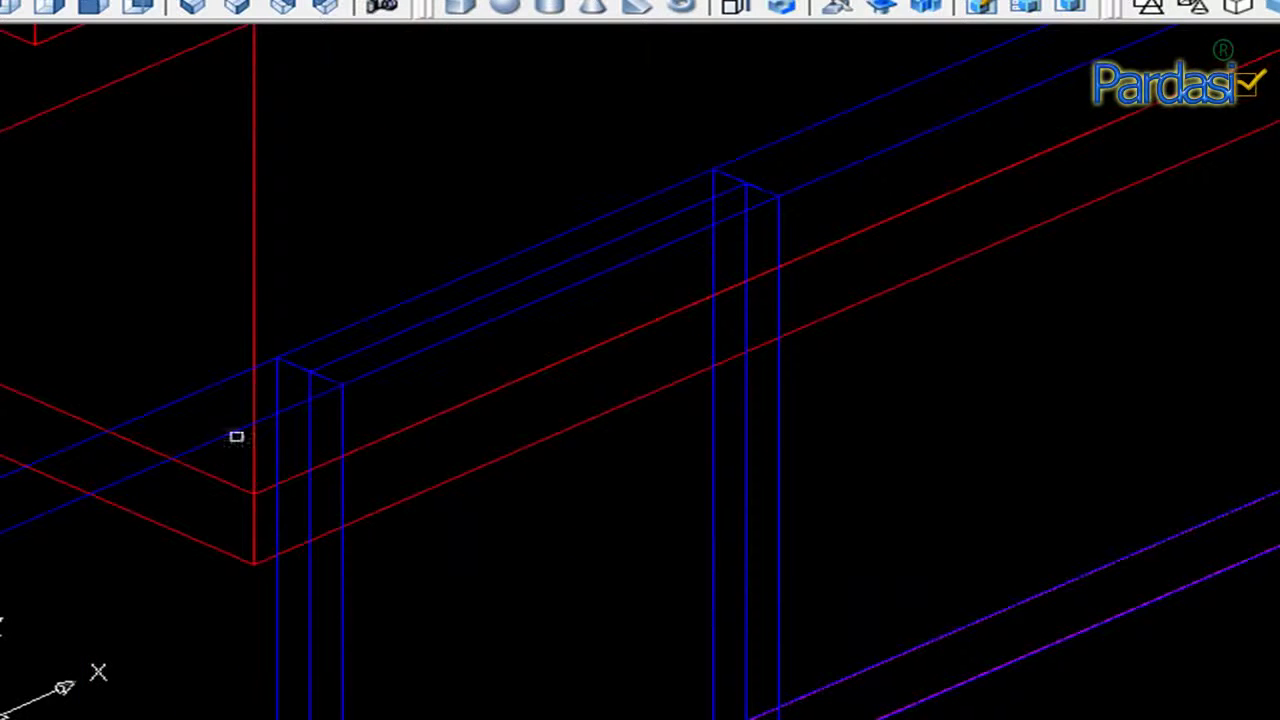
pyautogui.press('Escape')
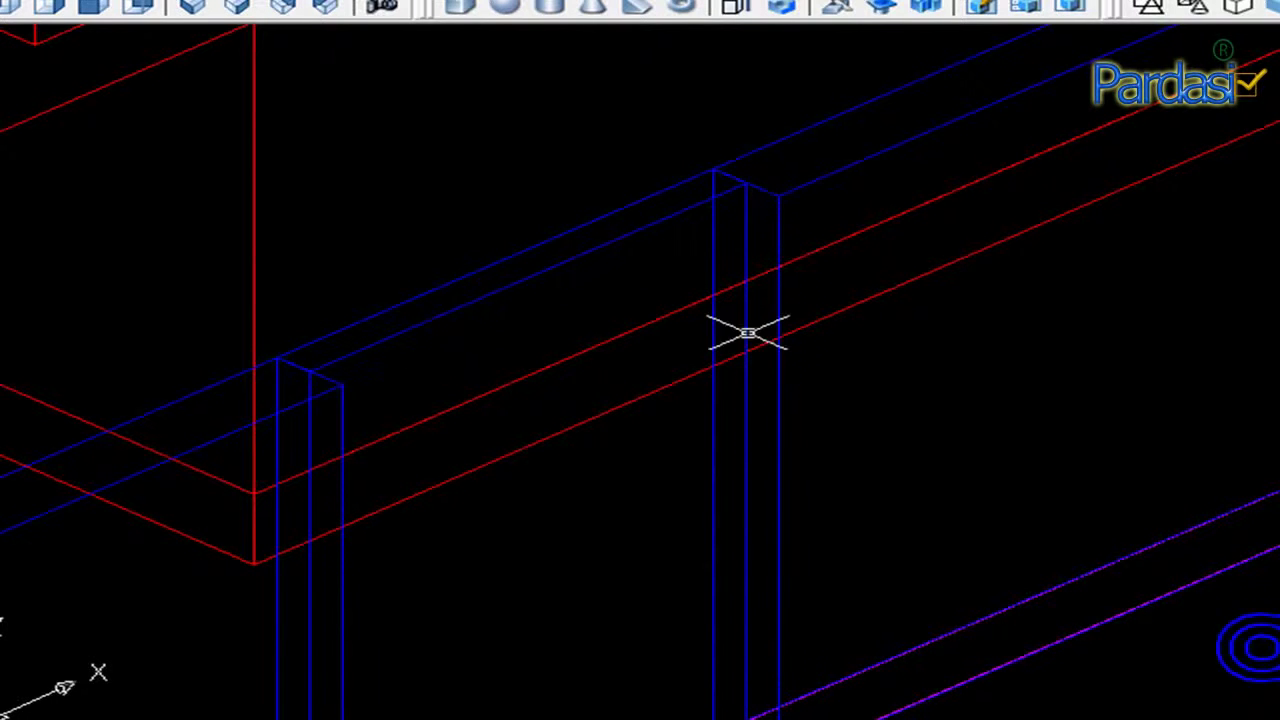
# Zoom in until the inner corner of the green roof parapet fills the view.
pyautogui.click(1266, 14)
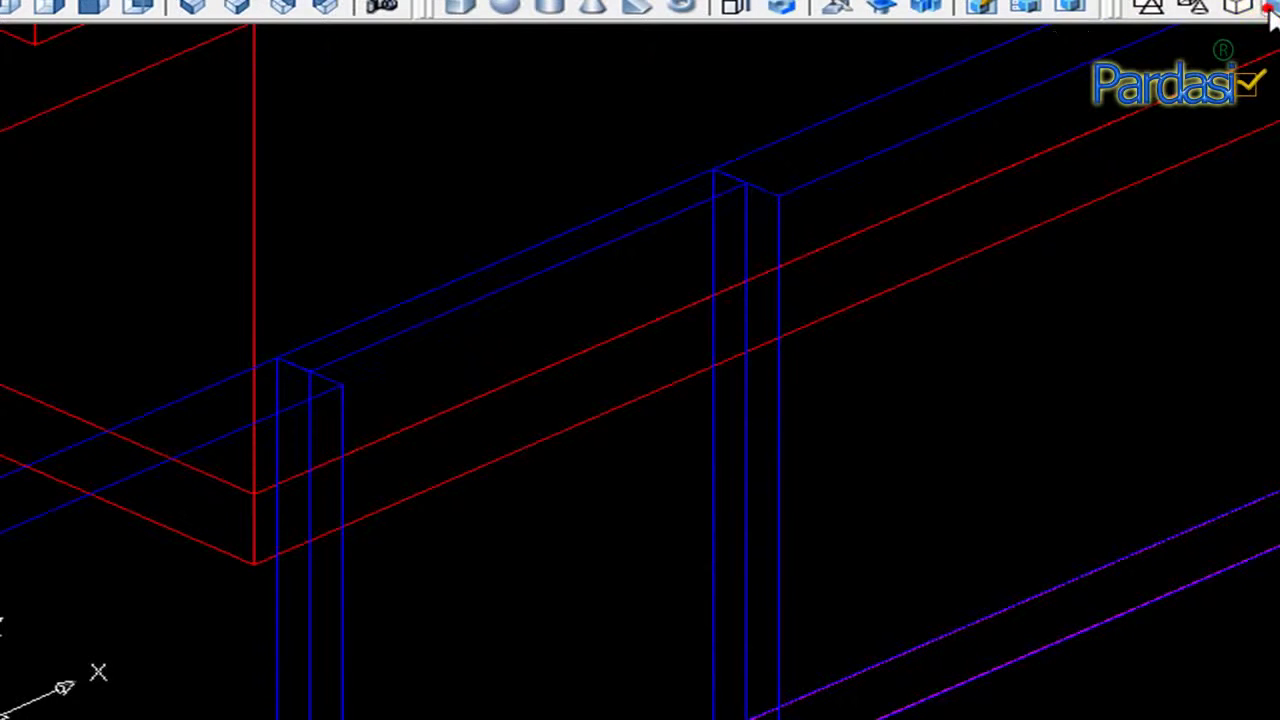
pyautogui.scroll(-2, 1195, 350)
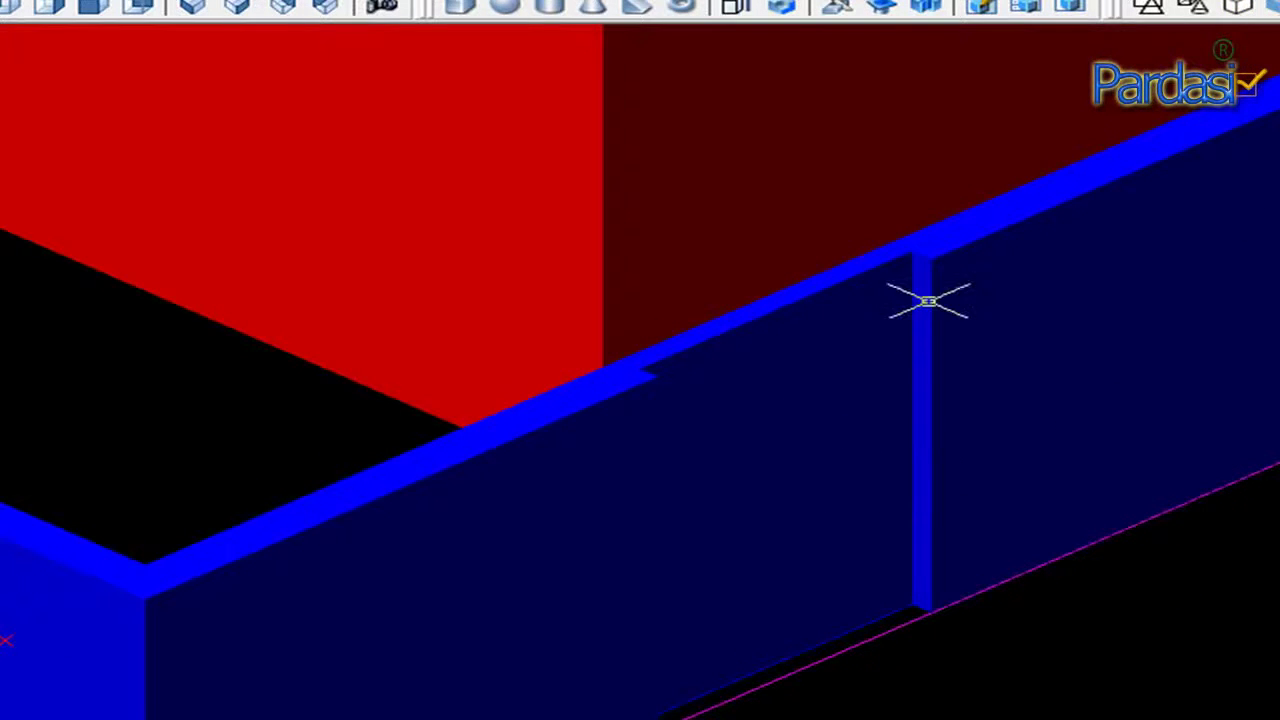
pyautogui.scroll(-2, 763, 377)
pyautogui.scroll(2, 826, 360)
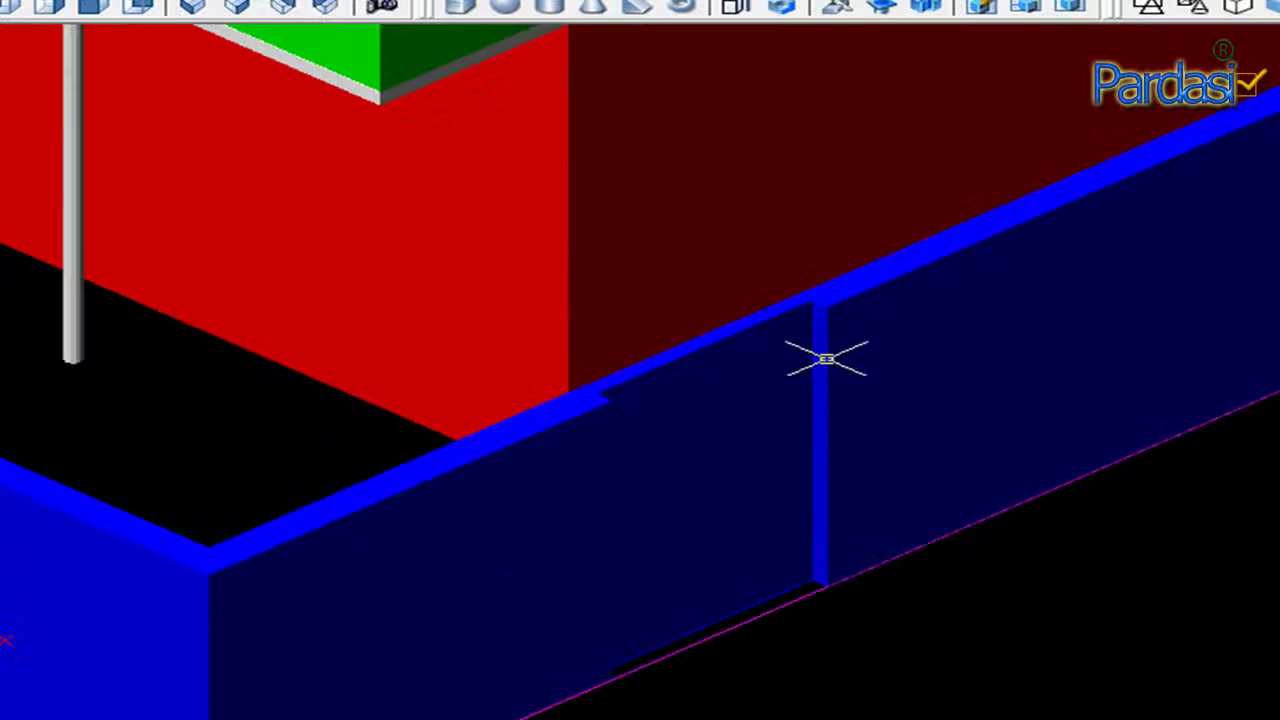
pyautogui.scroll(1, 823, 358)
pyautogui.scroll(2, 635, 400)
pyautogui.scroll(-1, 780, 346)
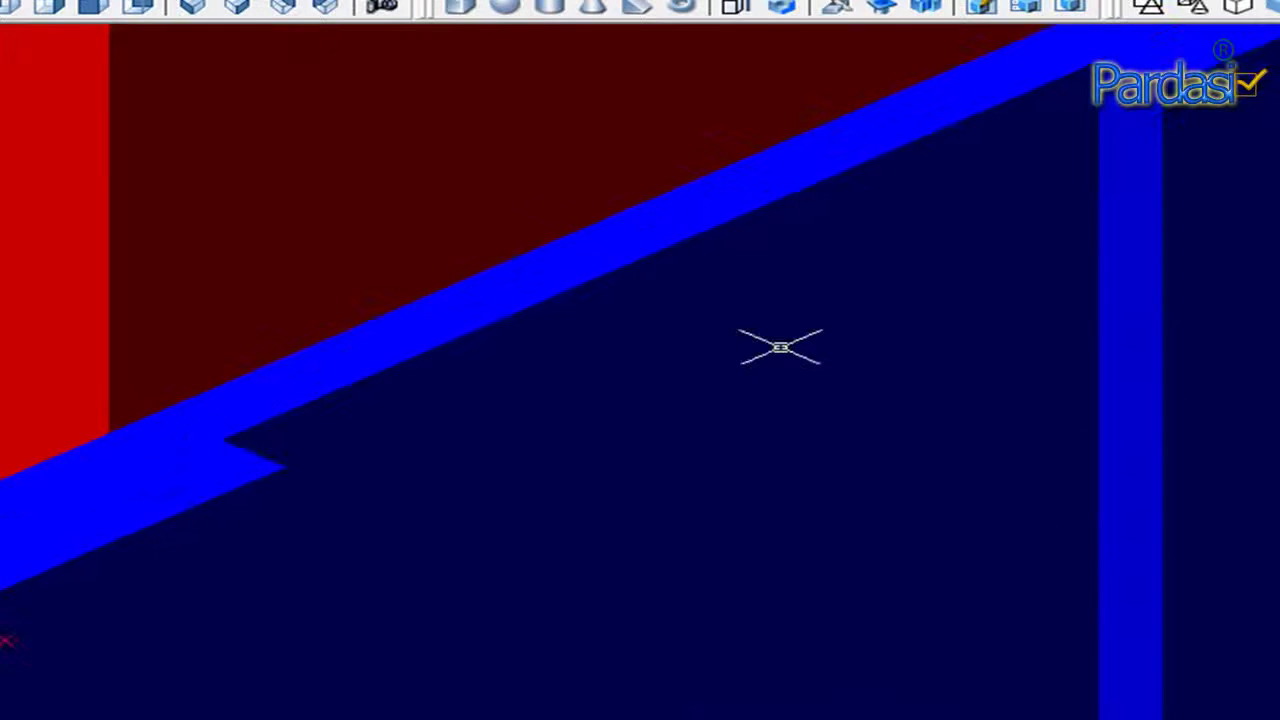
pyautogui.scroll(-1, 854, 309)
pyautogui.scroll(-1, 766, 363)
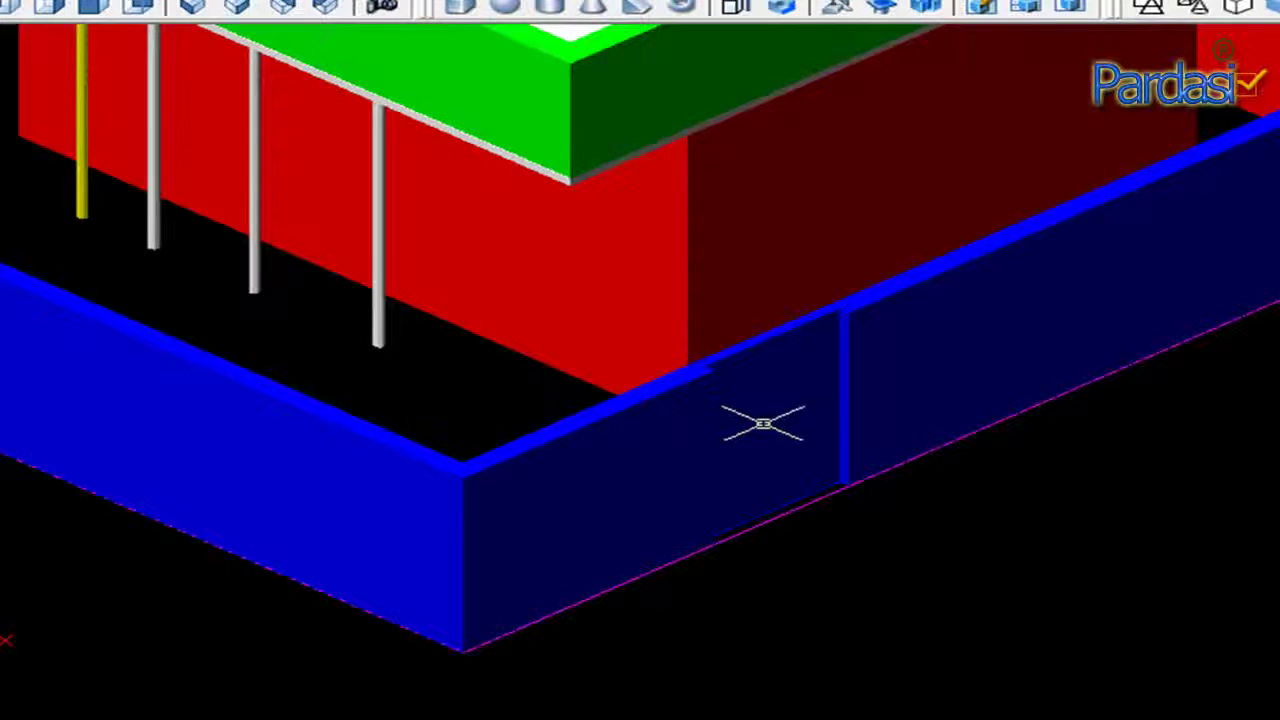
pyautogui.scroll(2, 763, 420)
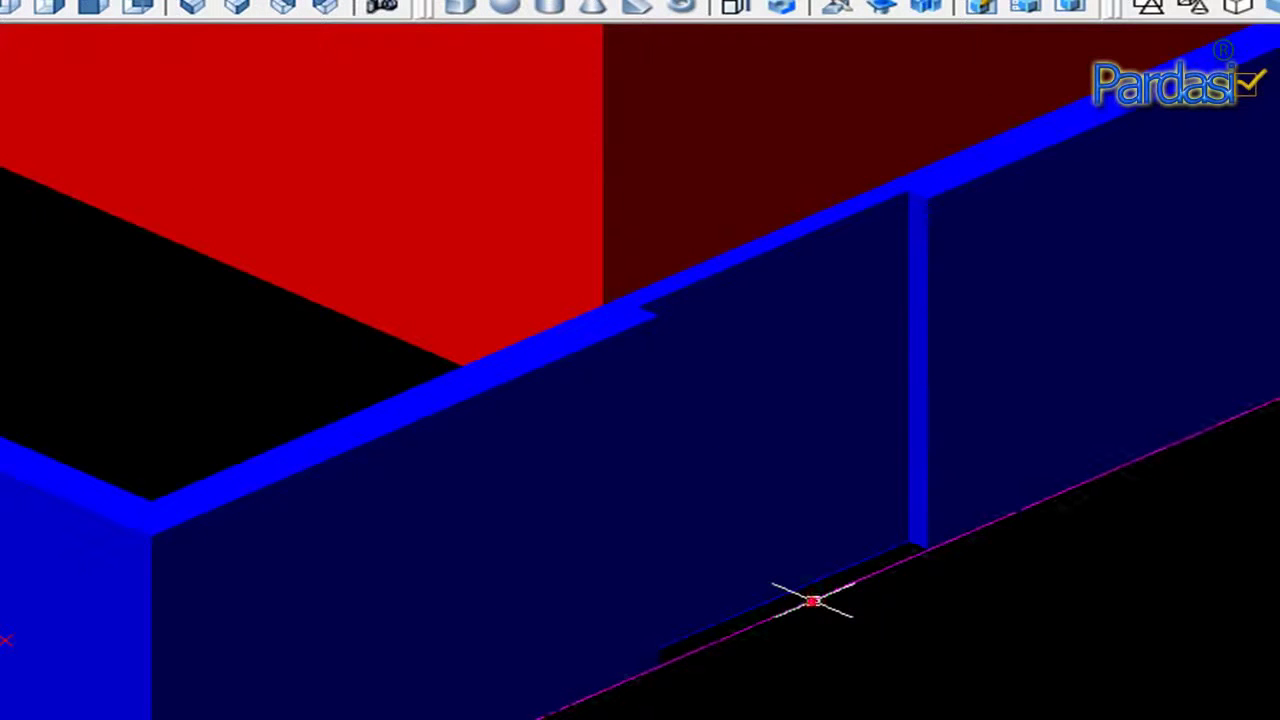
pyautogui.scroll(-3, 829, 591)
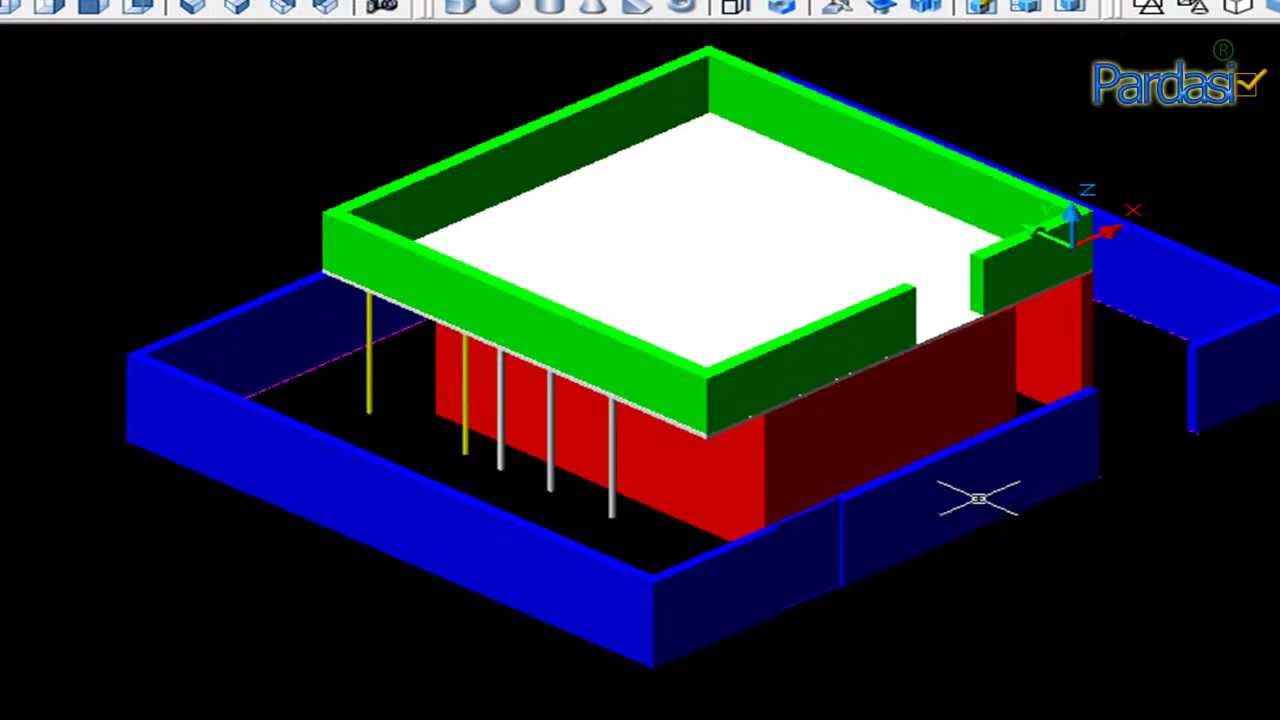
pyautogui.scroll(1, 908, 467)
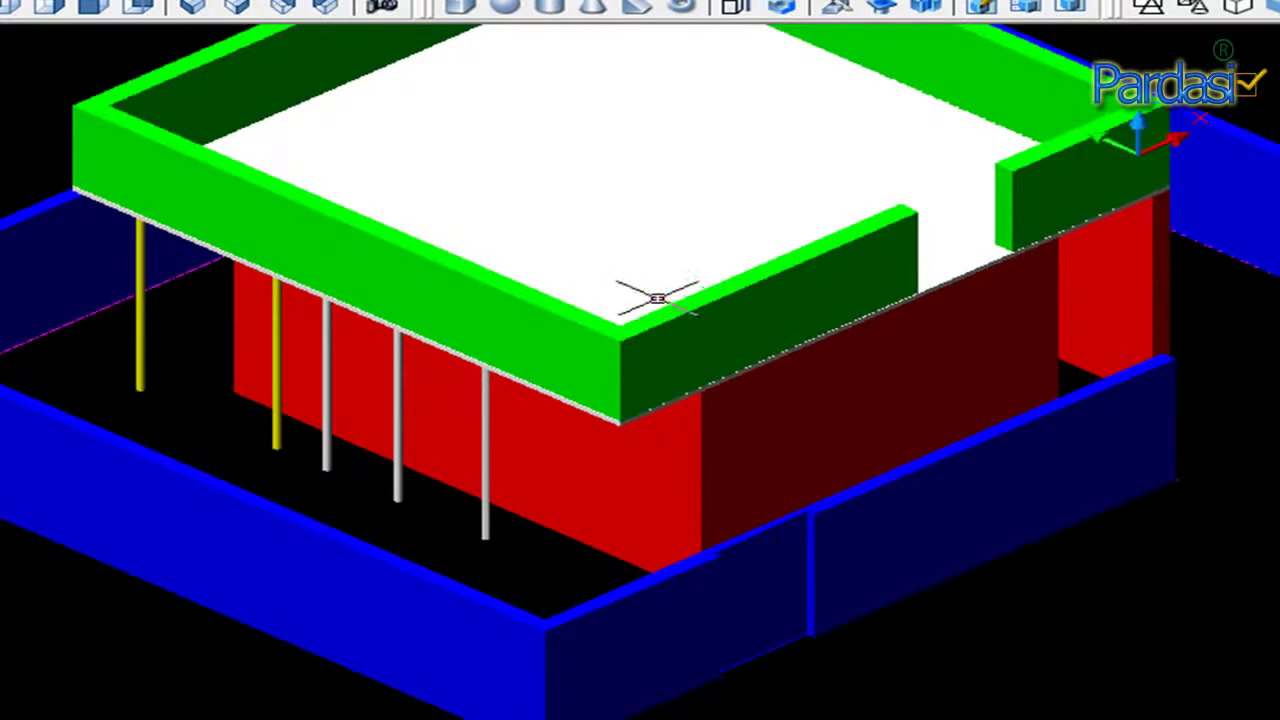
pyautogui.scroll(1, 657, 285)
pyautogui.scroll(-3, 660, 260)
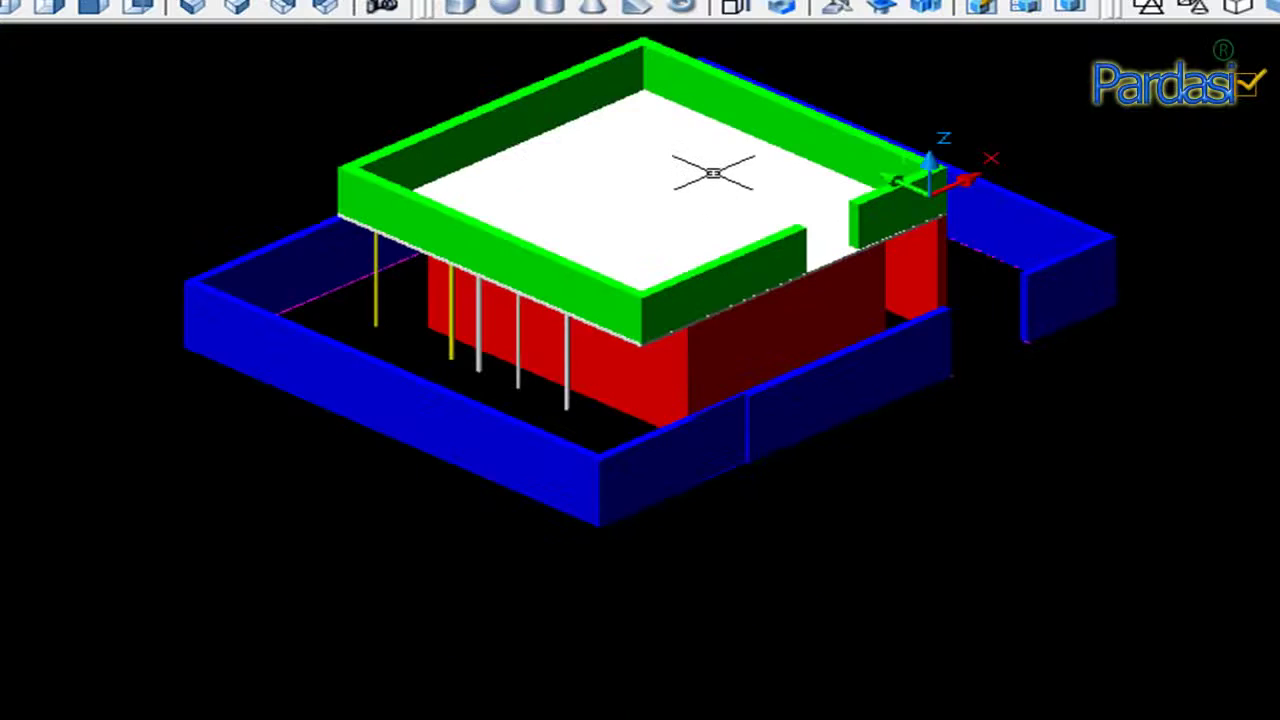
pyautogui.scroll(2, 713, 173)
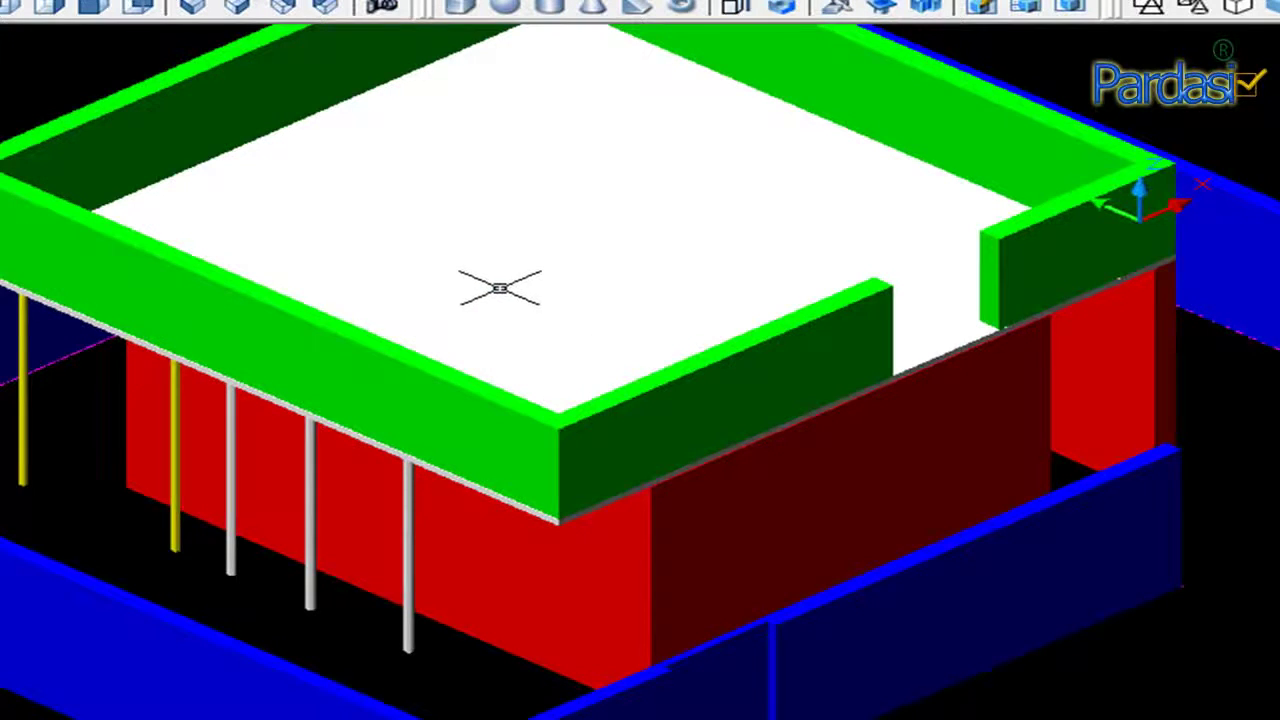
pyautogui.scroll(2, 500, 288)
pyautogui.scroll(1, 651, 441)
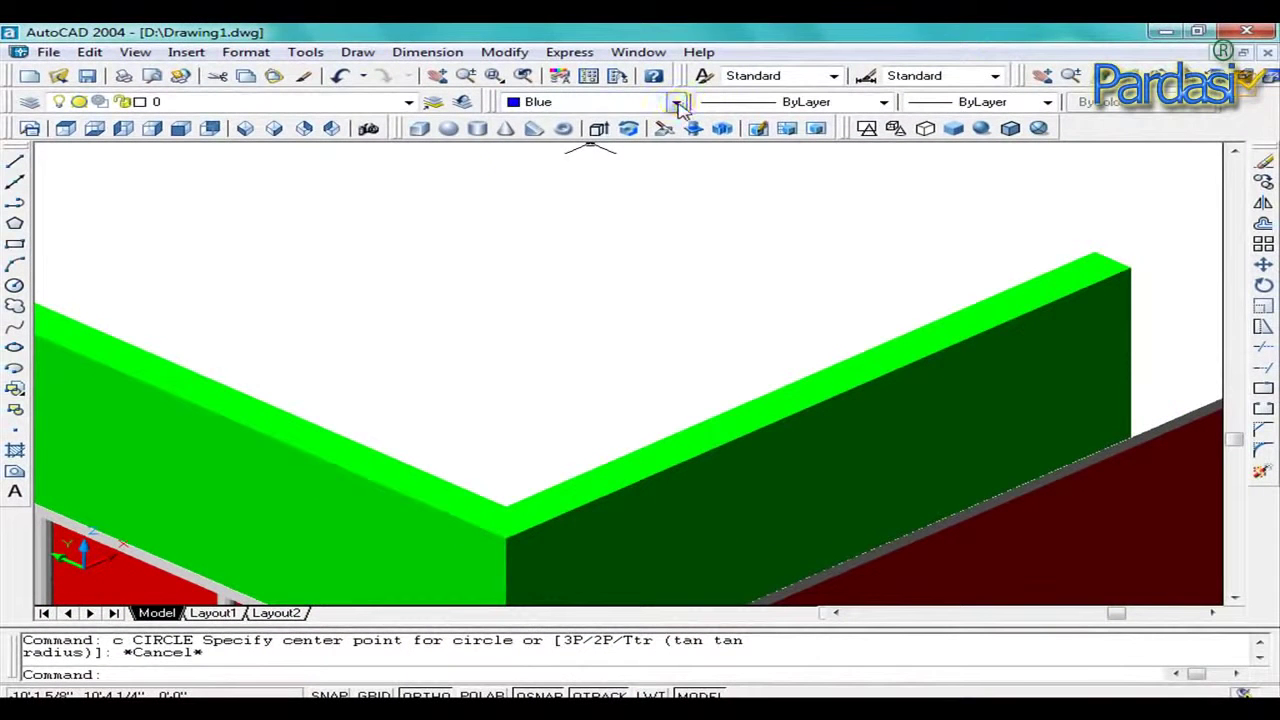
# Make Red the current colour and draw a 0'-1 11/16" radius circle at the parapet's inner corner.
pyautogui.click(677, 104)
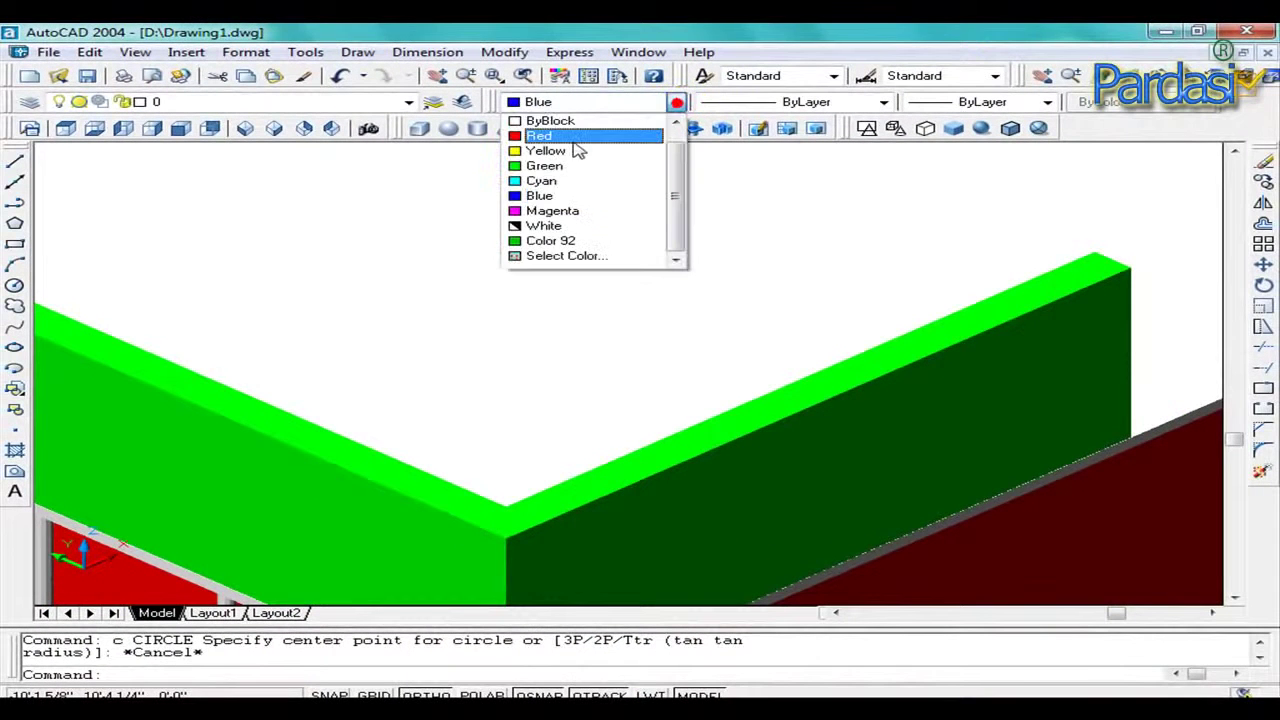
pyautogui.click(572, 137)
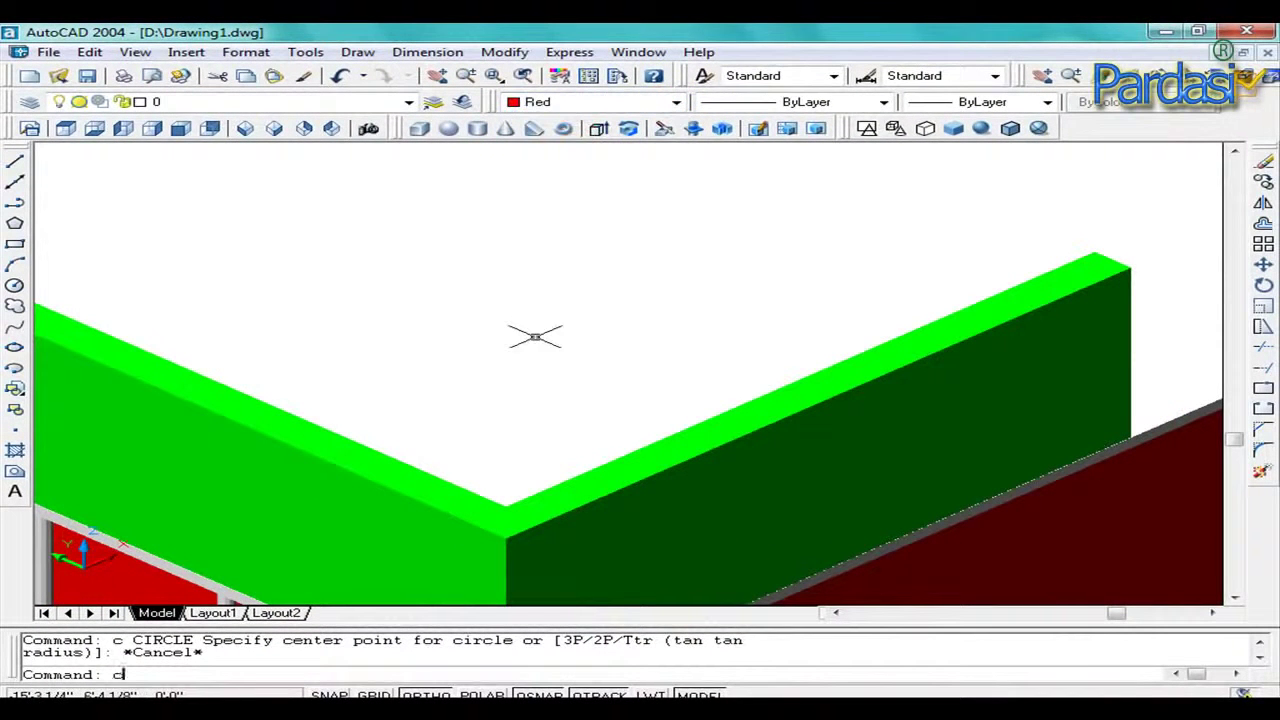
pyautogui.press('Return')
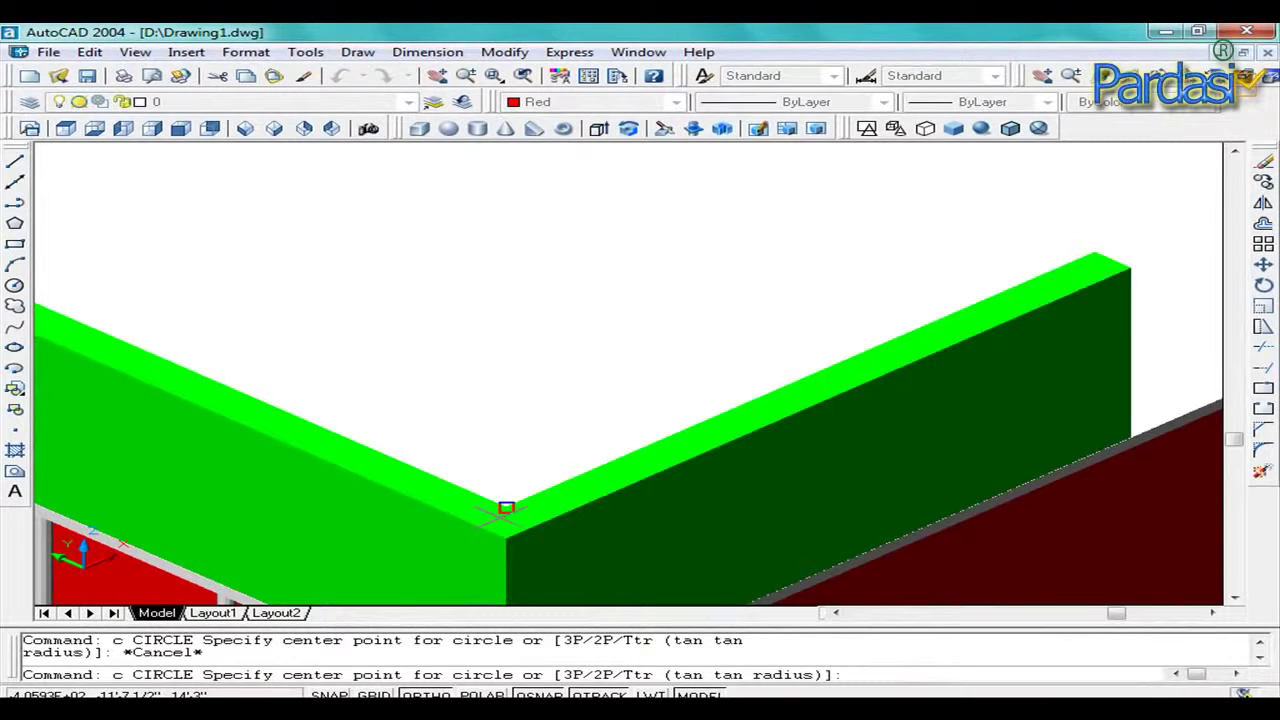
pyautogui.scroll(1, 506, 508)
pyautogui.click(505, 510)
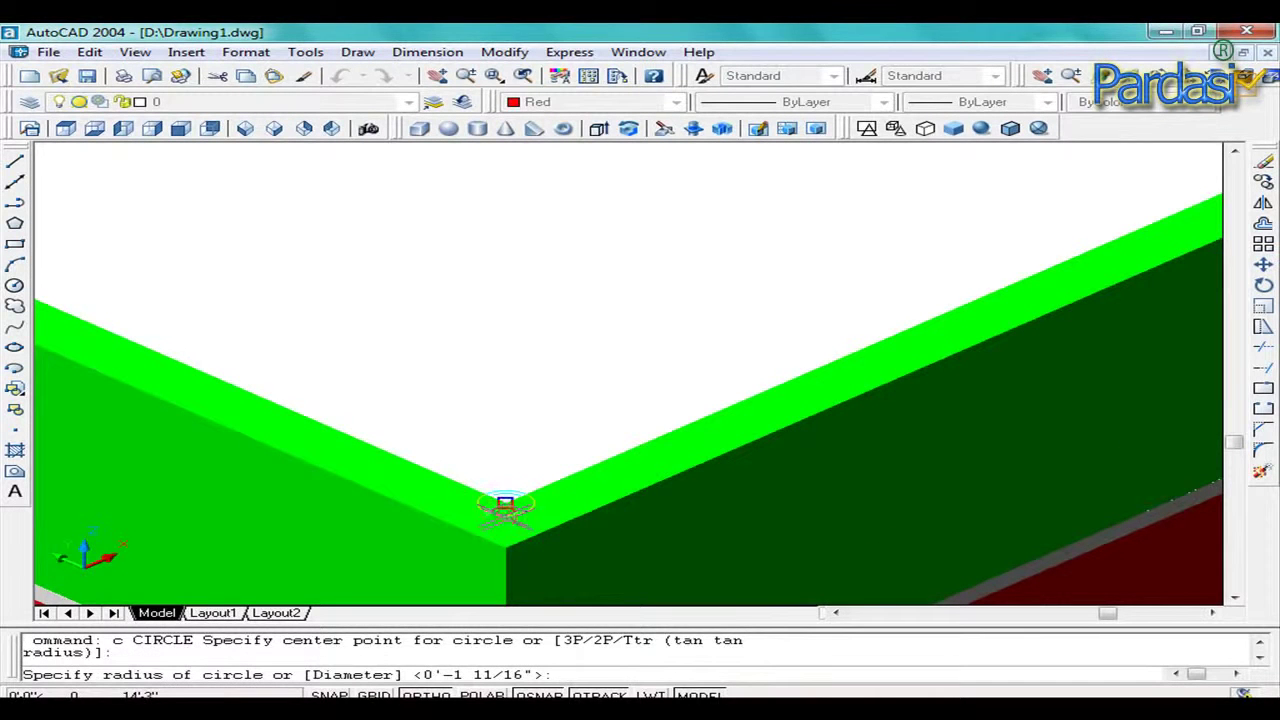
pyautogui.click(505, 505)
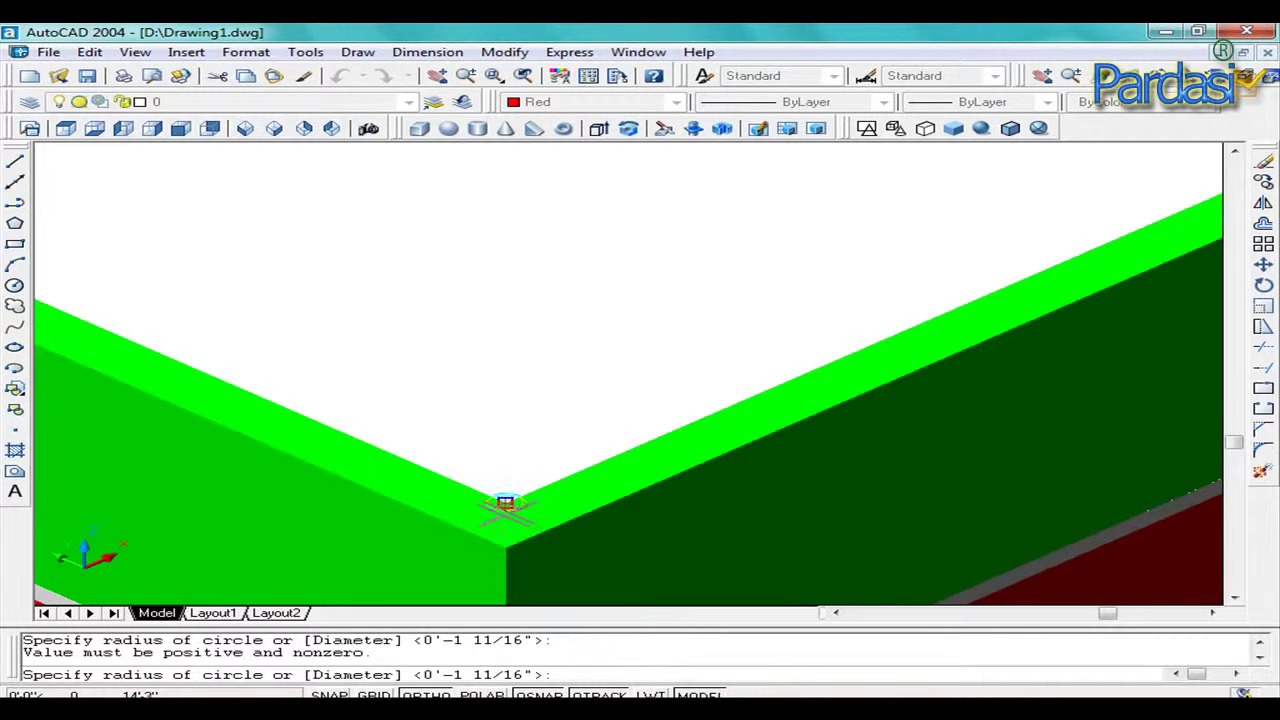
pyautogui.rightClick(506, 506)
pyautogui.click(531, 528)
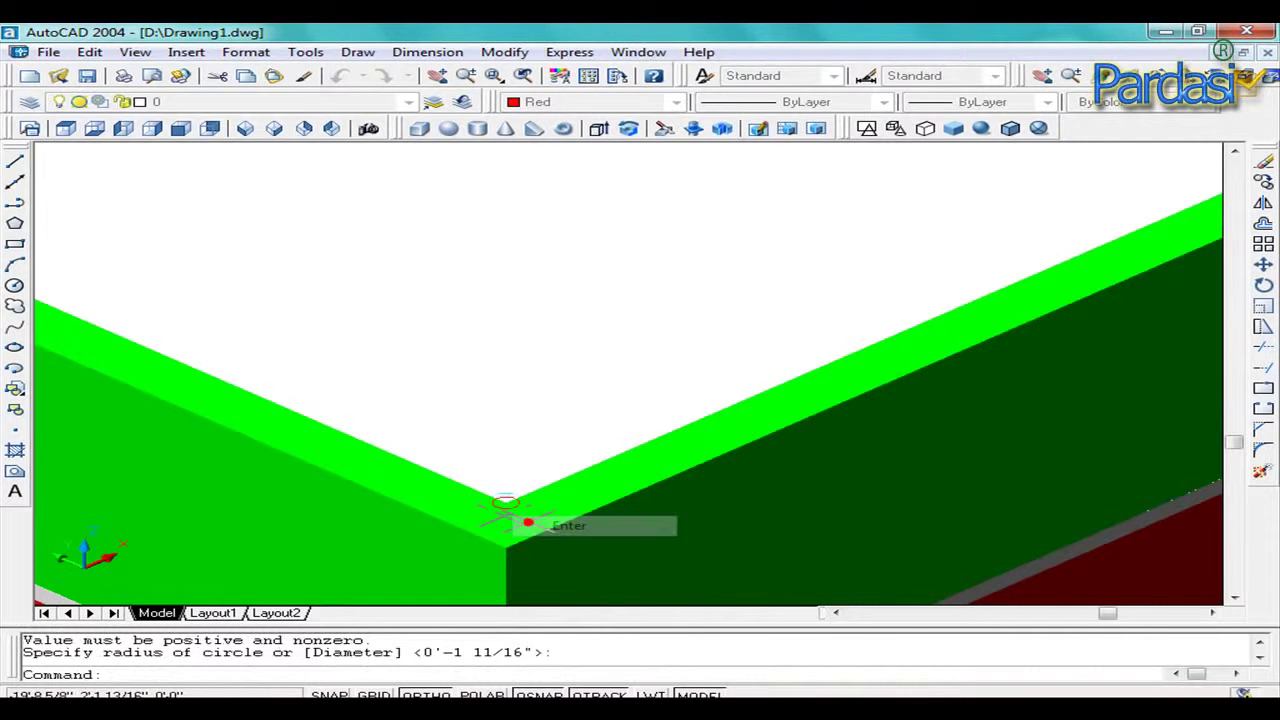
# Clear leftover input and start the EXTRUDE command with EXT.
pyautogui.scroll(1, 528, 490)
pyautogui.press('Escape')
pyautogui.press('Escape')
pyautogui.click(468, 487)
pyautogui.press('Escape')
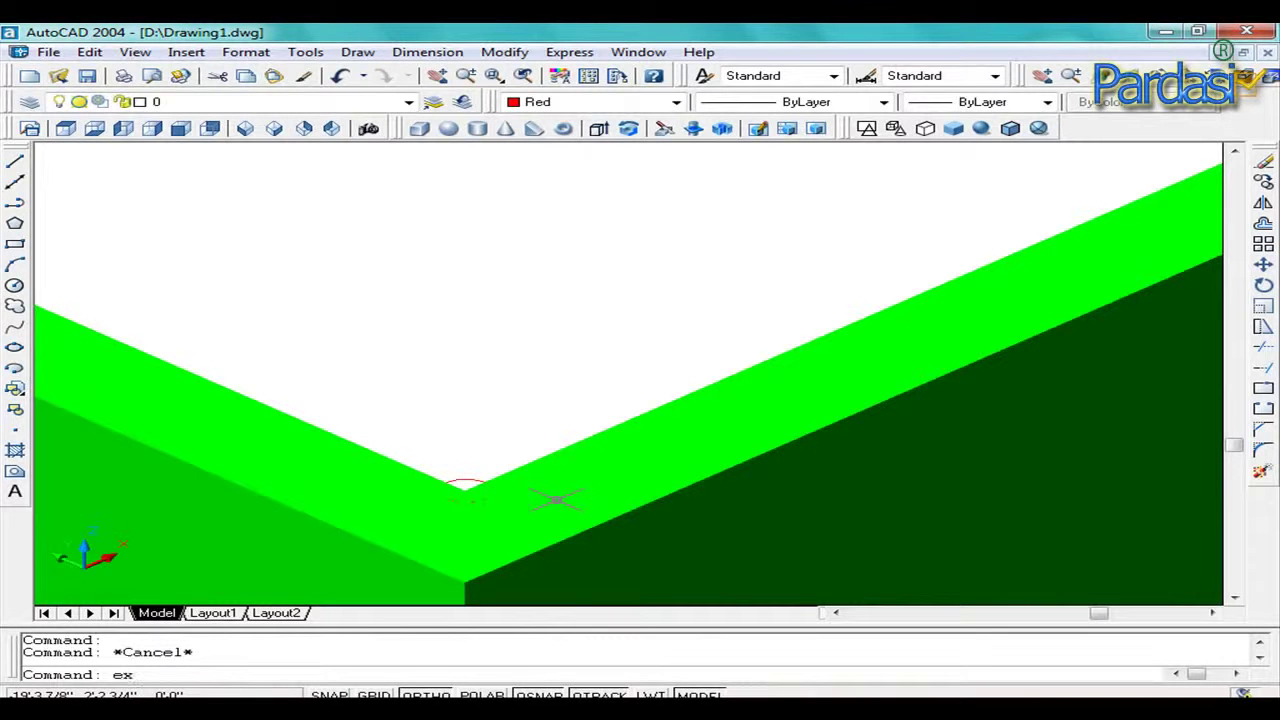
pyautogui.write('t')
pyautogui.press('Return')
# Extrude the red circle 6' high with zero taper into a thin post.
pyautogui.click(479, 499)
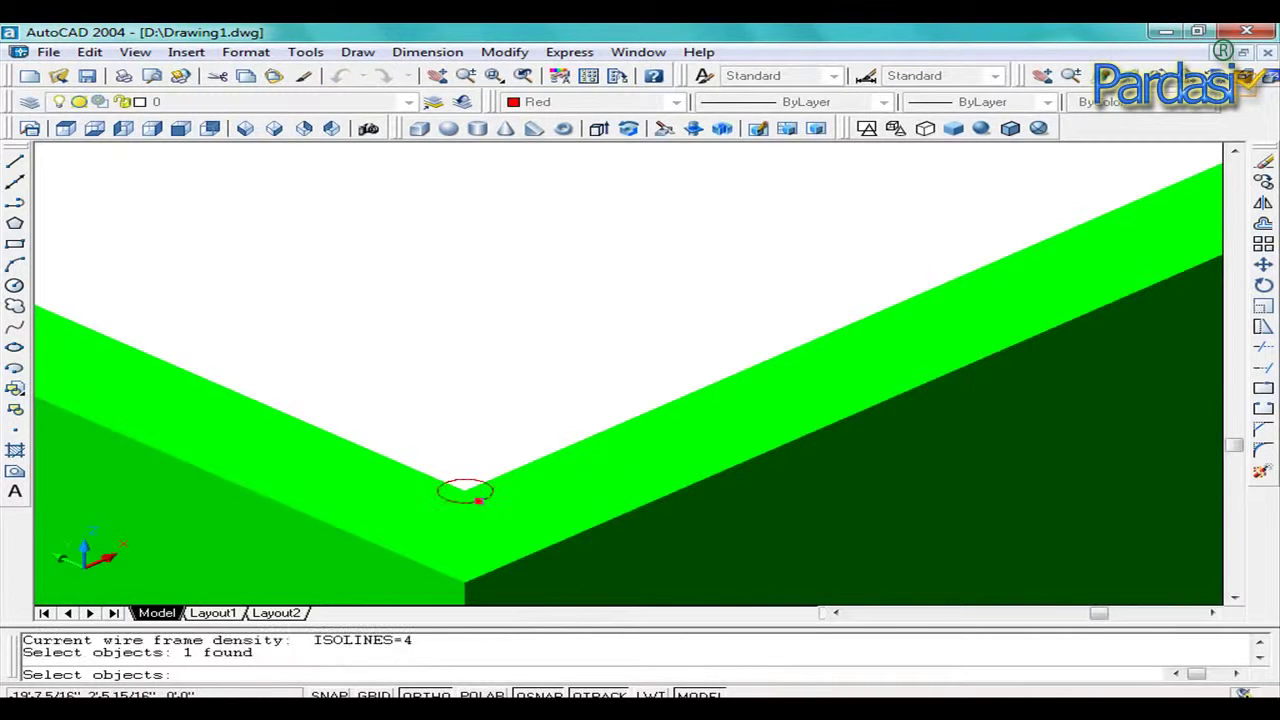
pyautogui.press('Return')
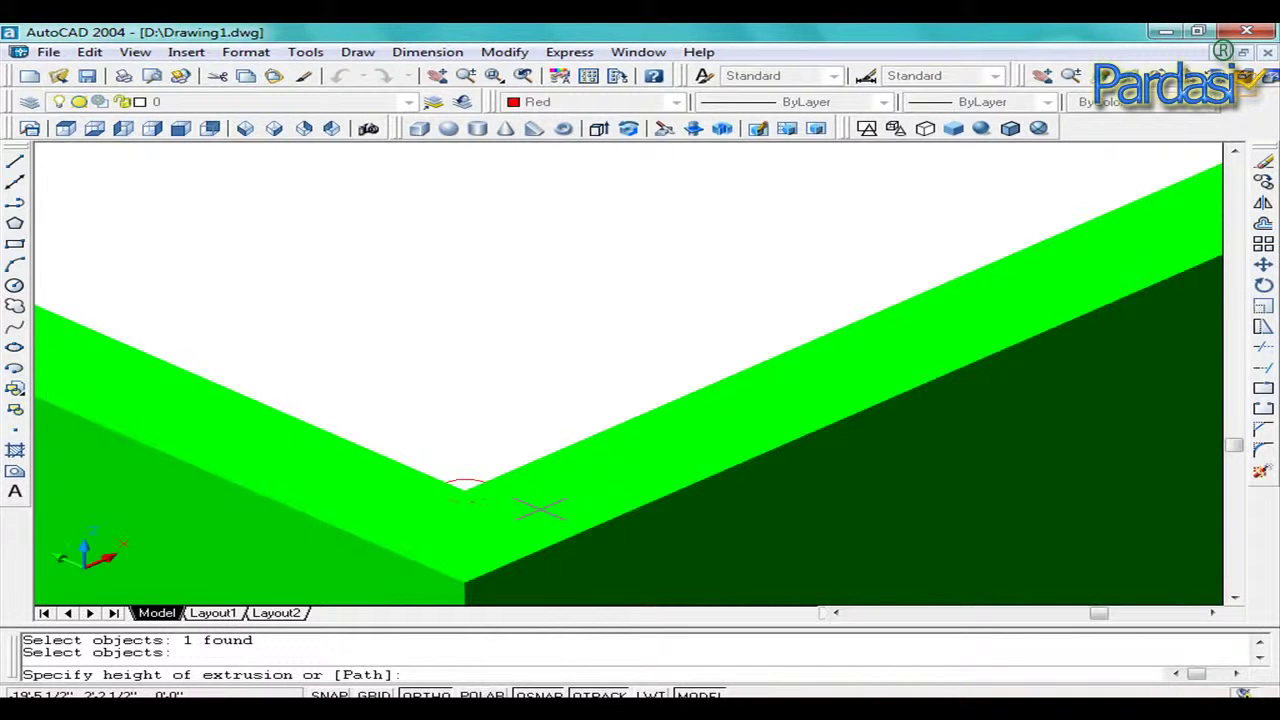
pyautogui.write("6'")
pyautogui.press('Return')
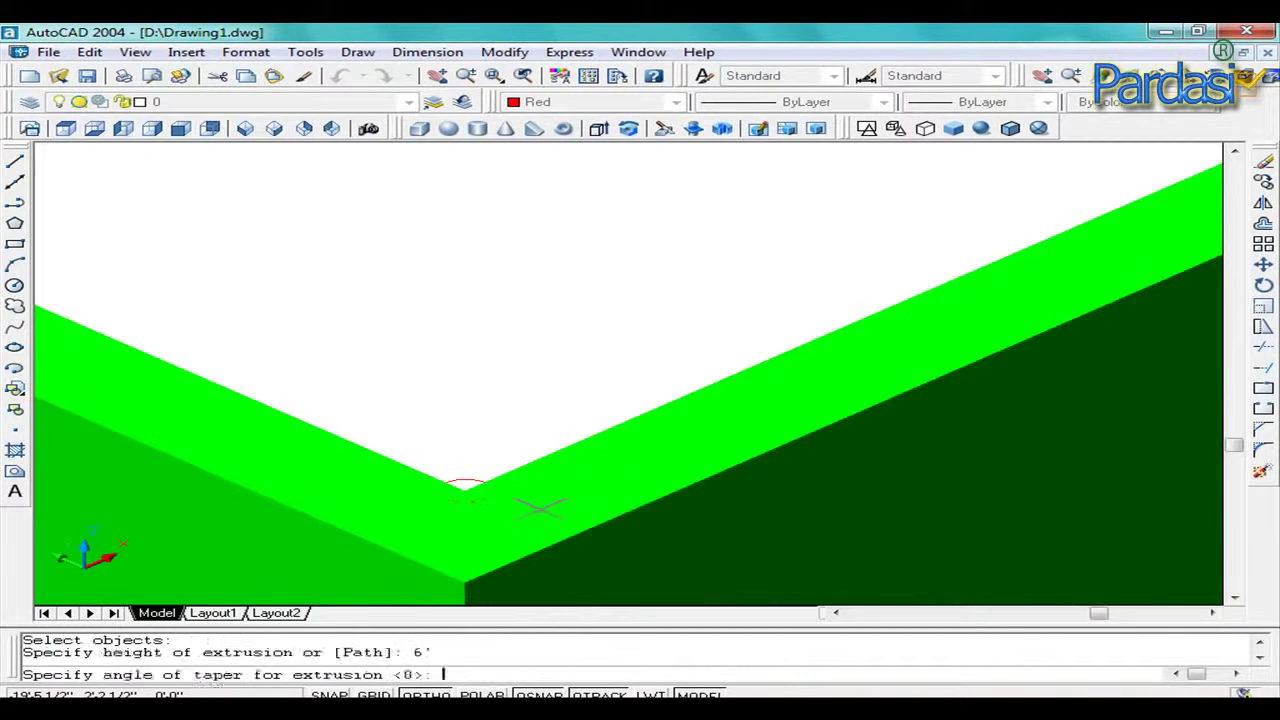
pyautogui.press('Return')
# Zoom out to inspect the new red post and bring up the Array dialog.
pyautogui.scroll(-3, 540, 510)
pyautogui.scroll(-3, 500, 450)
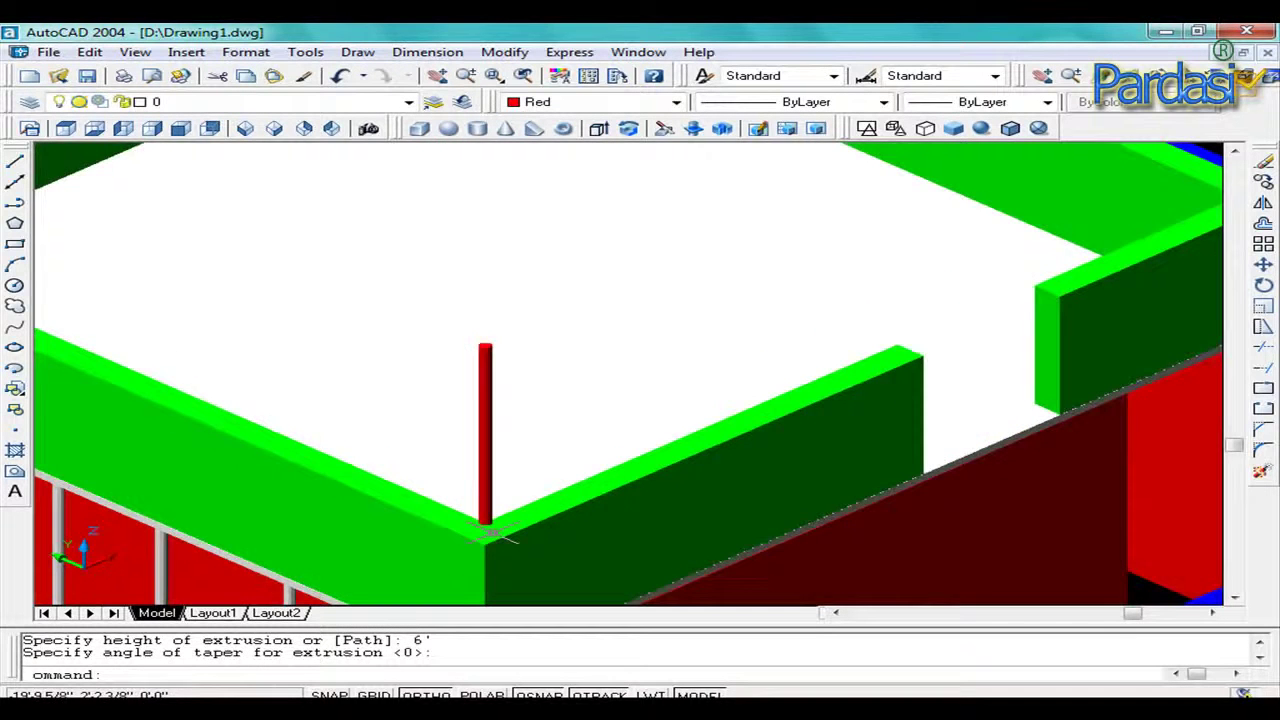
pyautogui.scroll(2, 465, 405)
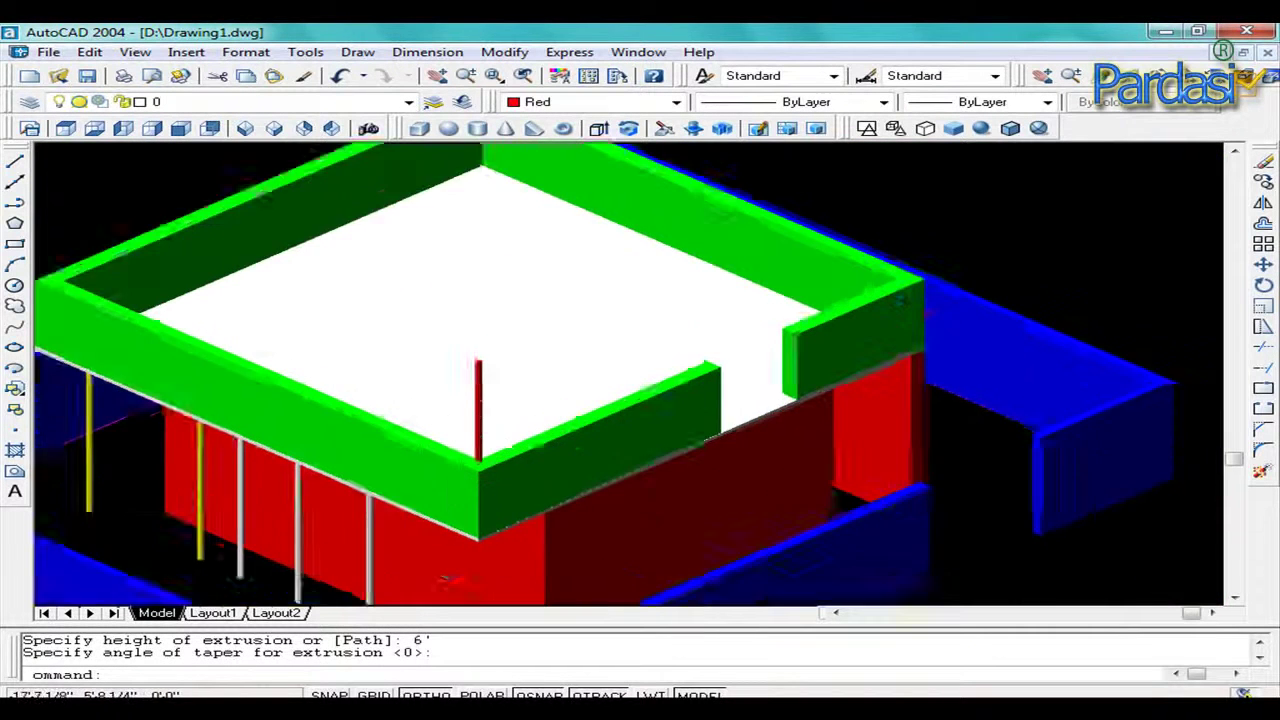
pyautogui.scroll(2, 462, 410)
pyautogui.press('Escape')
pyautogui.press('Escape')
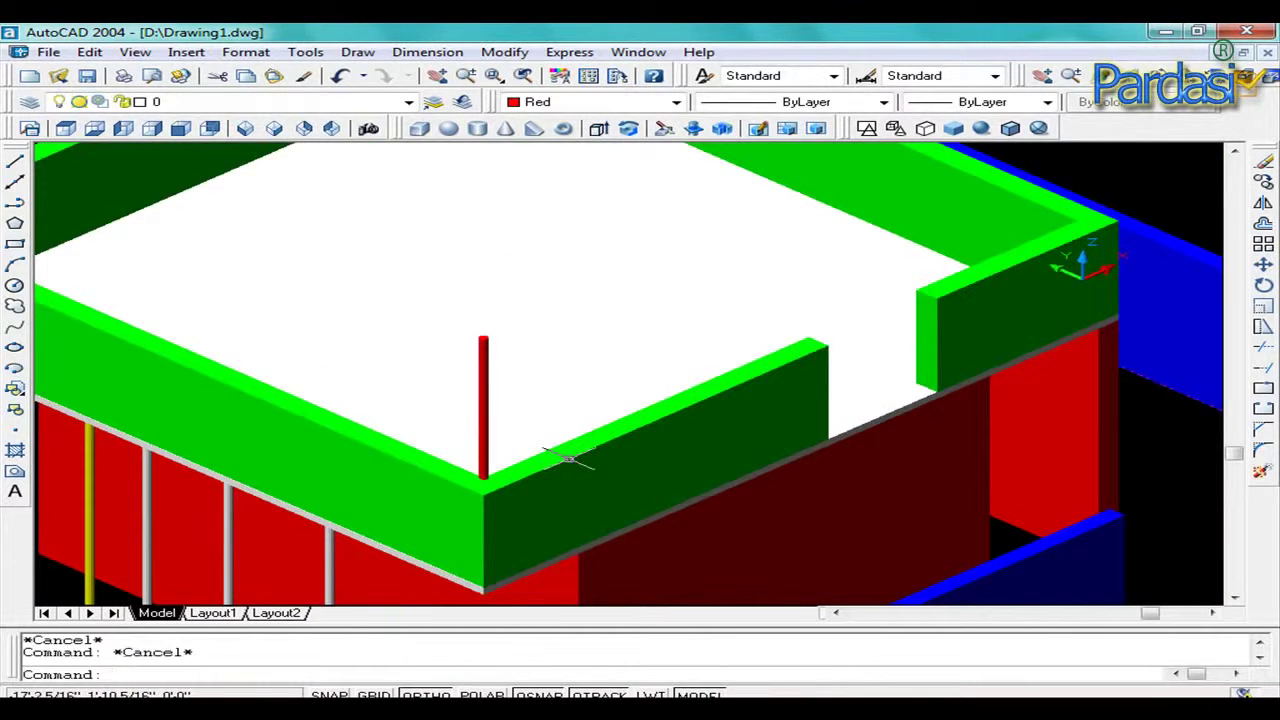
pyautogui.scroll(-3, 568, 458)
pyautogui.scroll(1, 762, 375)
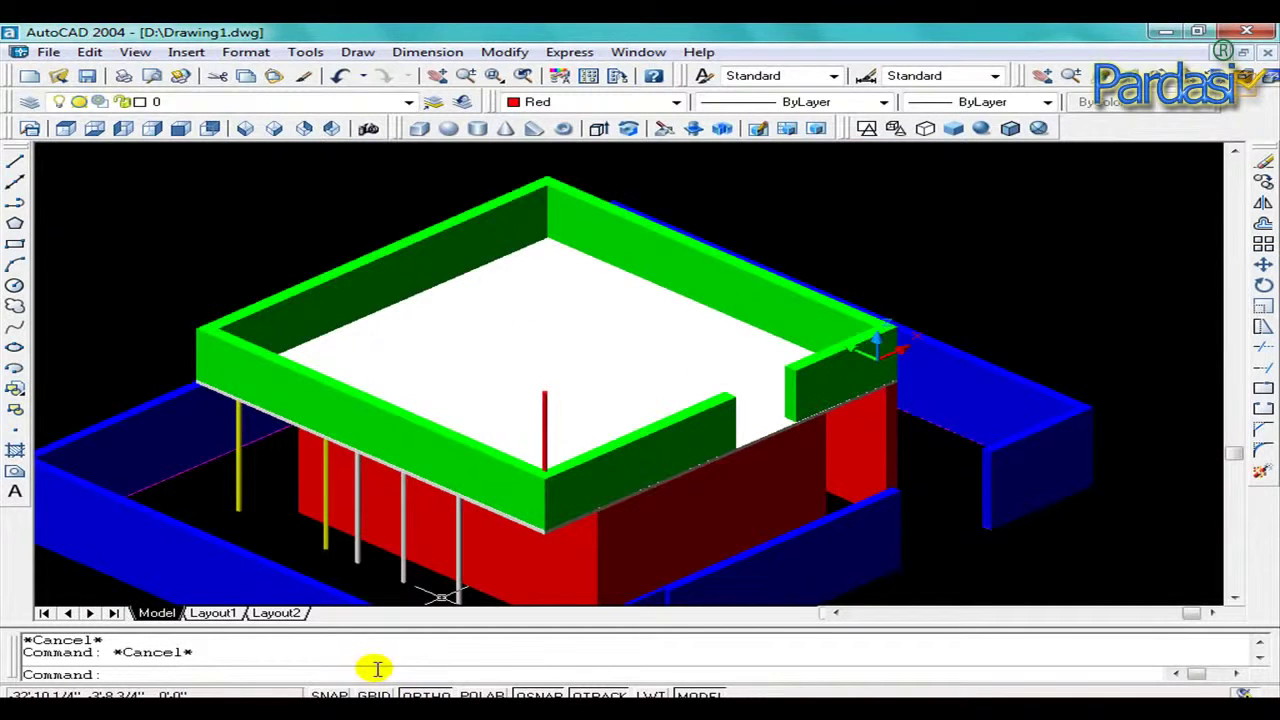
pyautogui.write('ar')
pyautogui.press('Return')
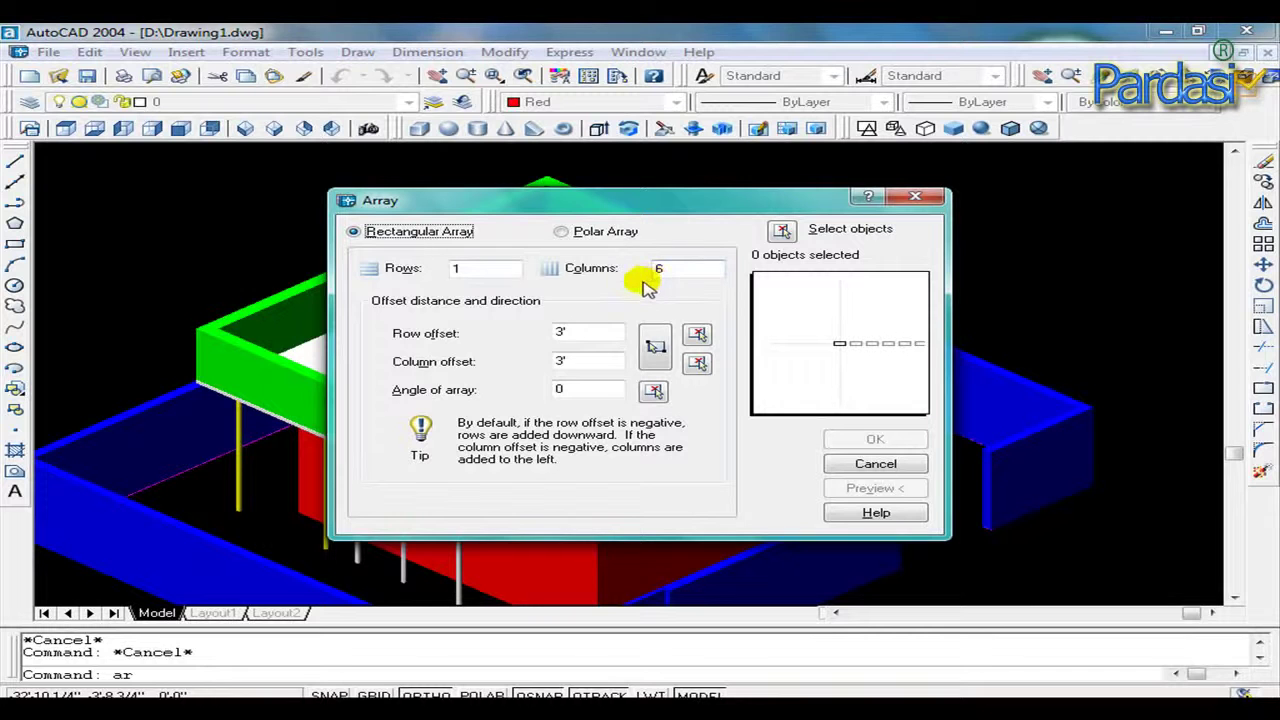
# Array the red post into a rectangular row of 1 by 6 at 3' spacing.
pyautogui.click(780, 233)
pyautogui.scroll(3, 572, 405)
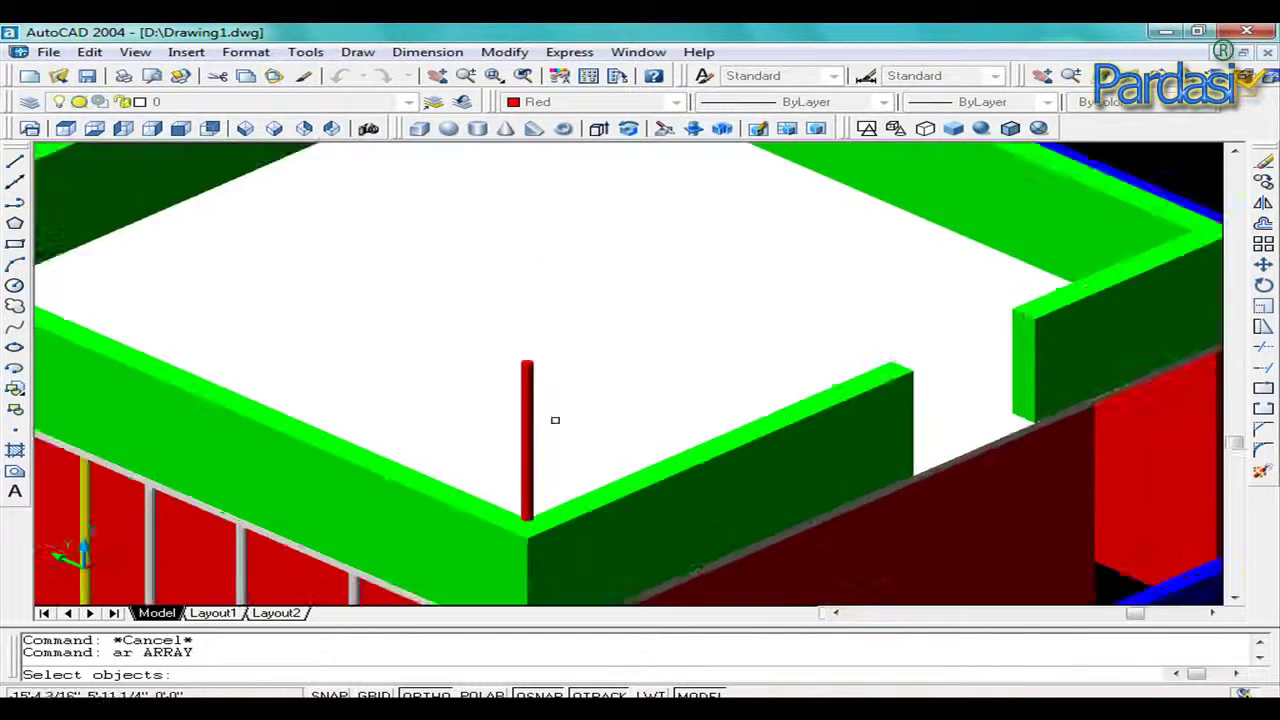
pyautogui.scroll(2, 551, 420)
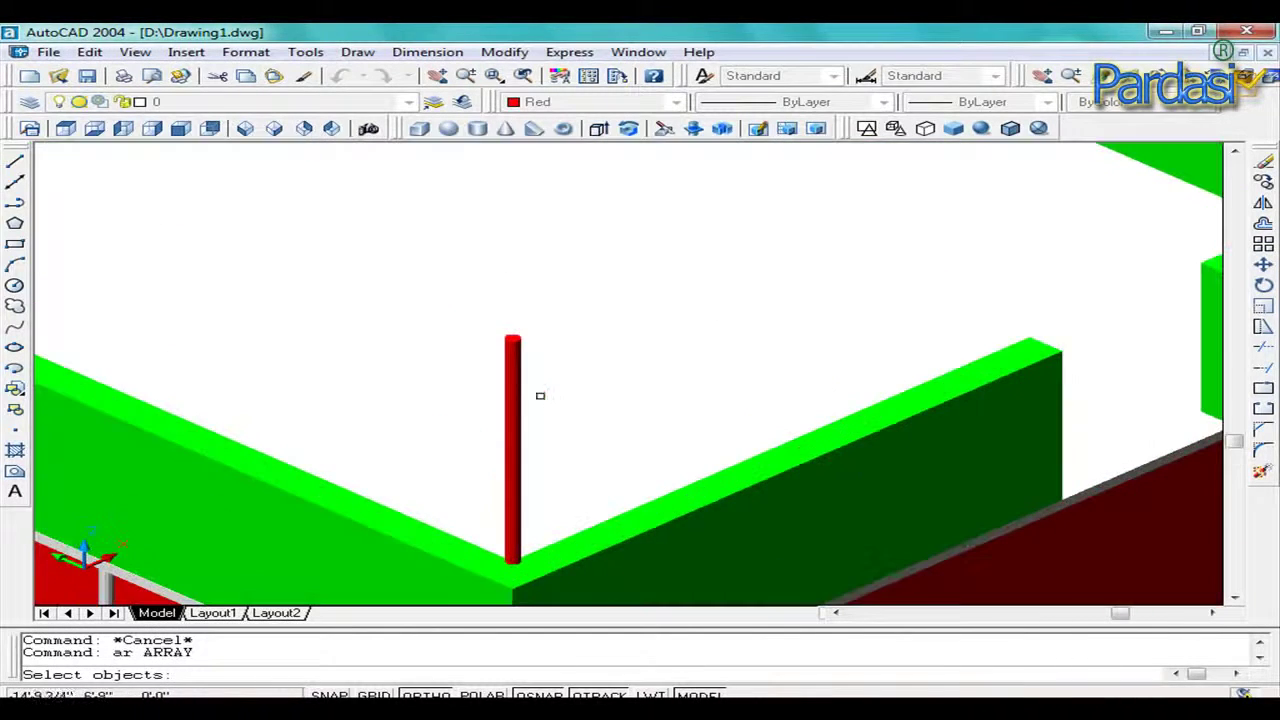
pyautogui.click(519, 342)
pyautogui.press('Return')
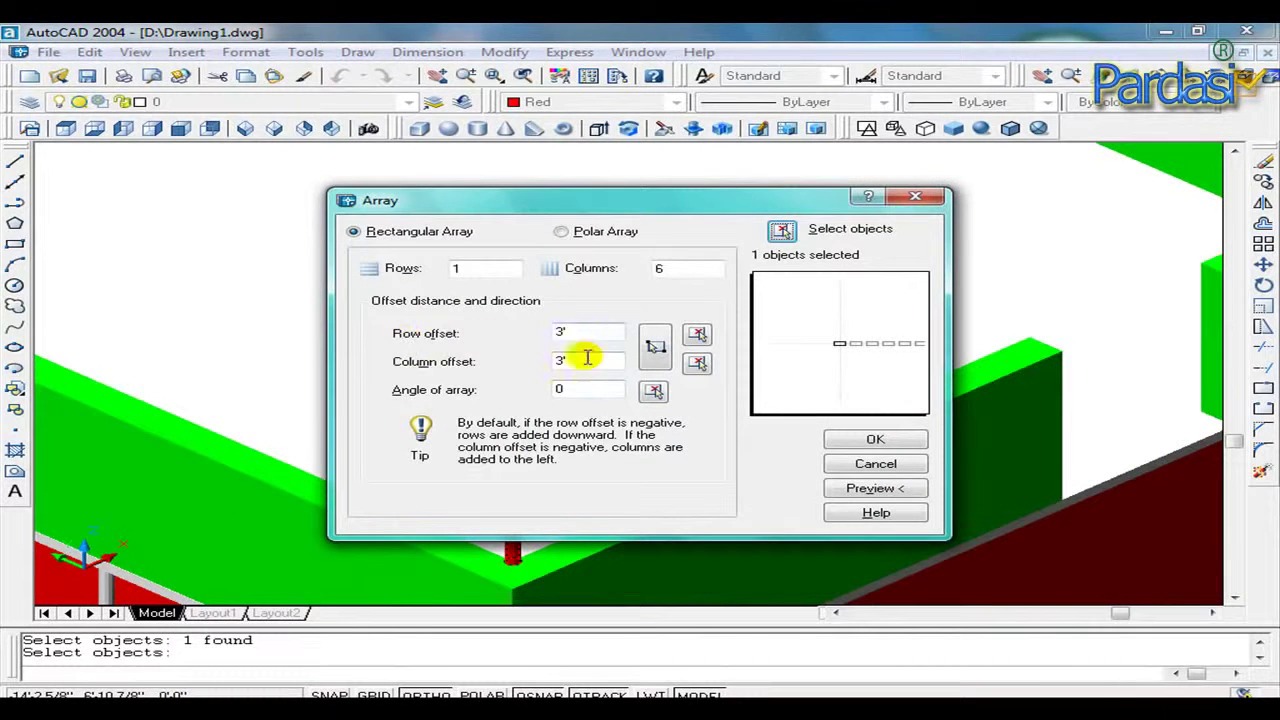
pyautogui.click(849, 439)
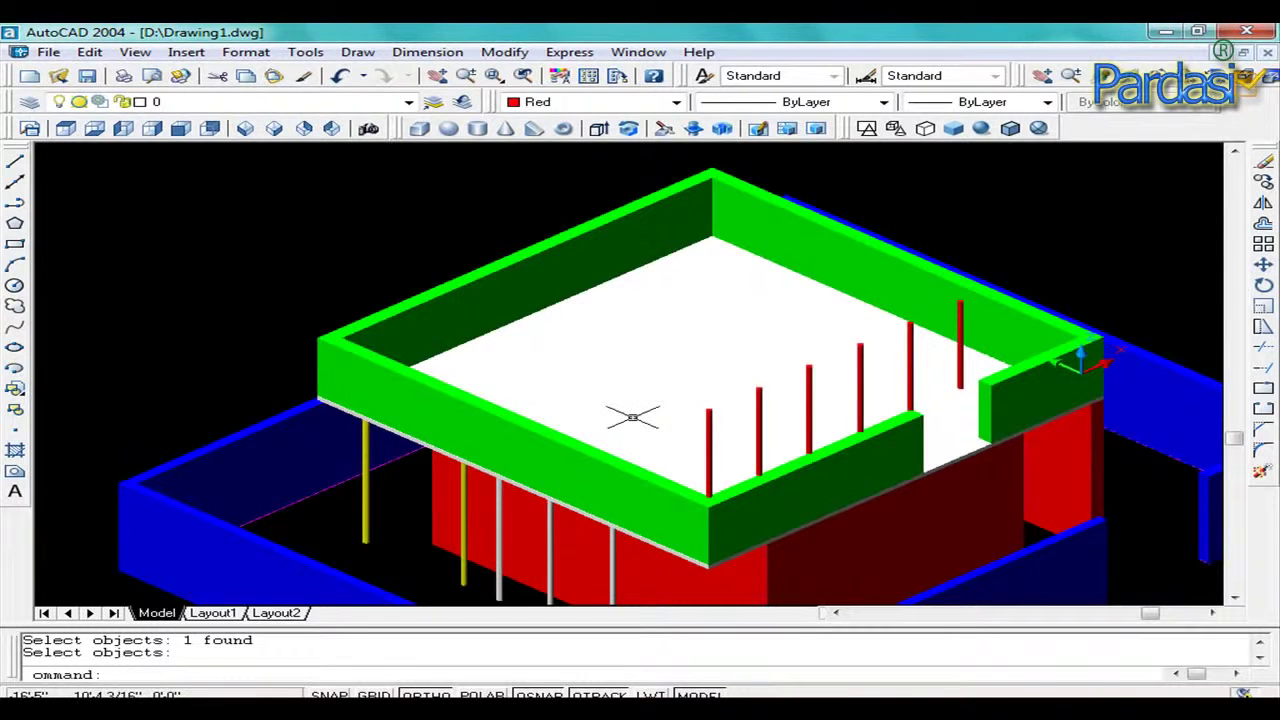
# Delete the extra red post at the end of the row, leaving five.
pyautogui.press('Escape')
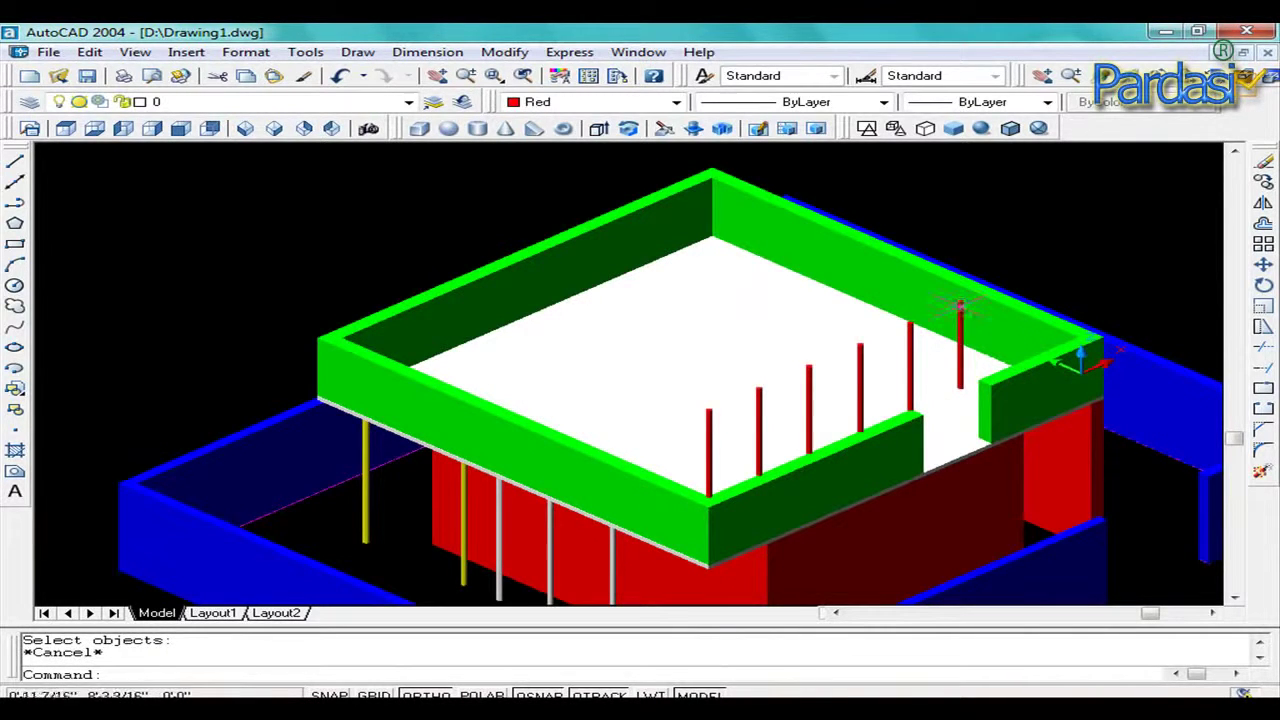
pyautogui.click(960, 300)
pyautogui.press('Delete')
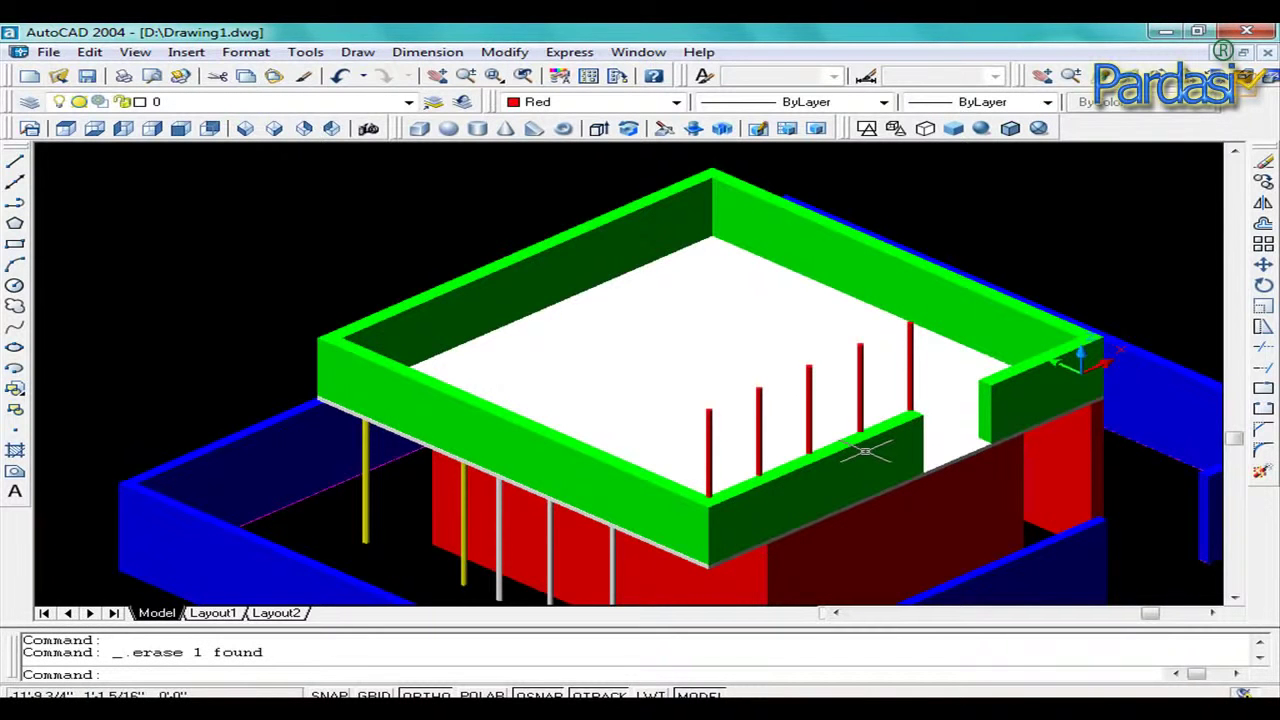
# Array the corner red post into 1 row by 6 columns, 3' apart at 90° along the adjoining parapet.
pyautogui.write('ar')
pyautogui.press('Return')
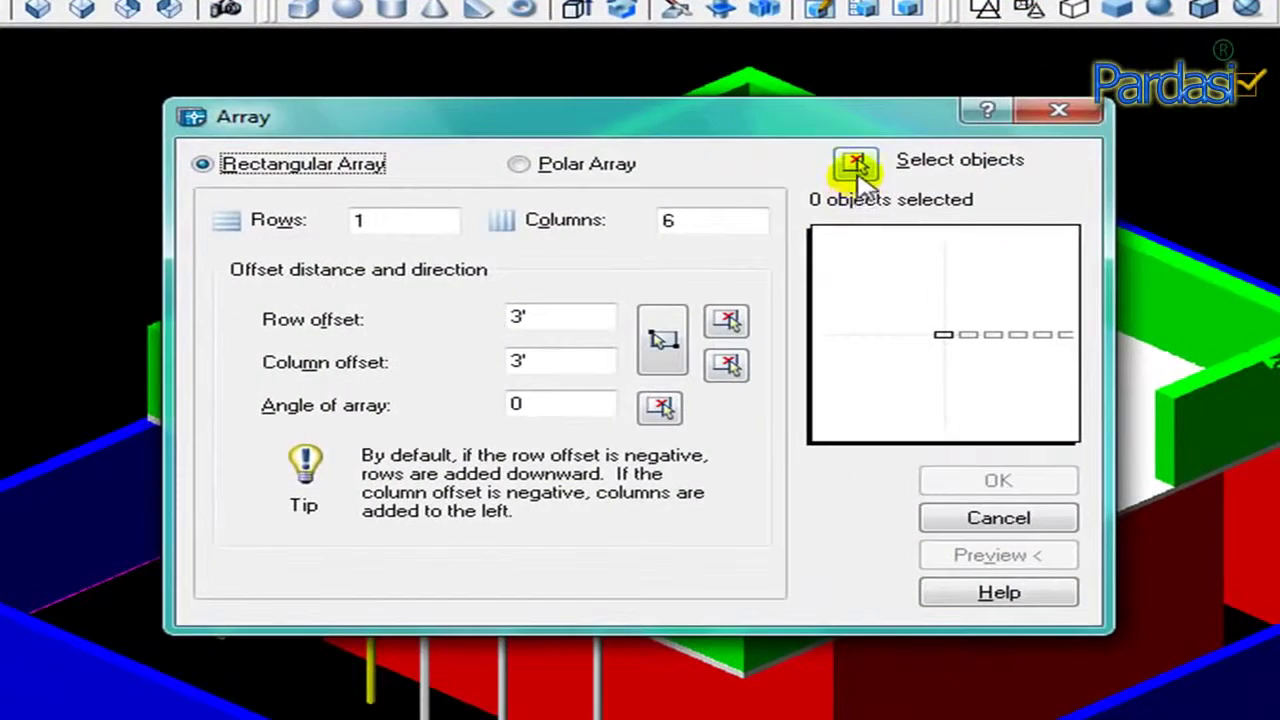
pyautogui.click(843, 175)
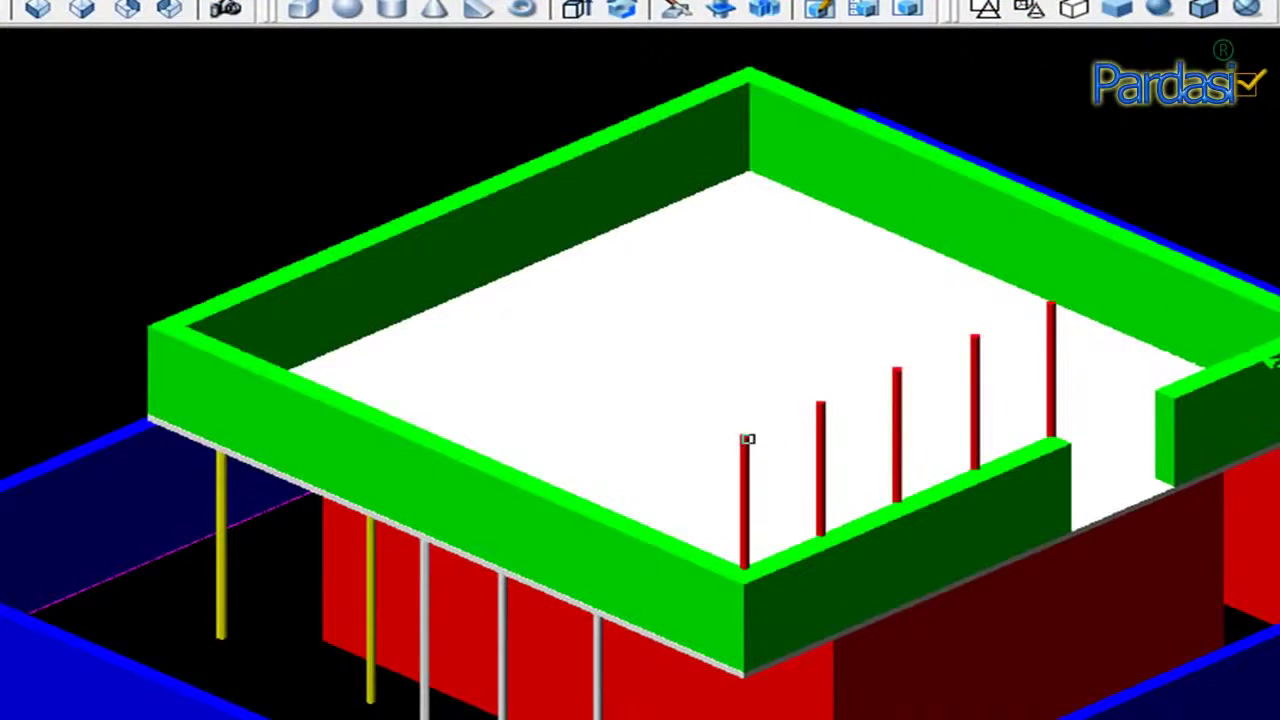
pyautogui.click(745, 440)
pyautogui.rightClick(745, 445)
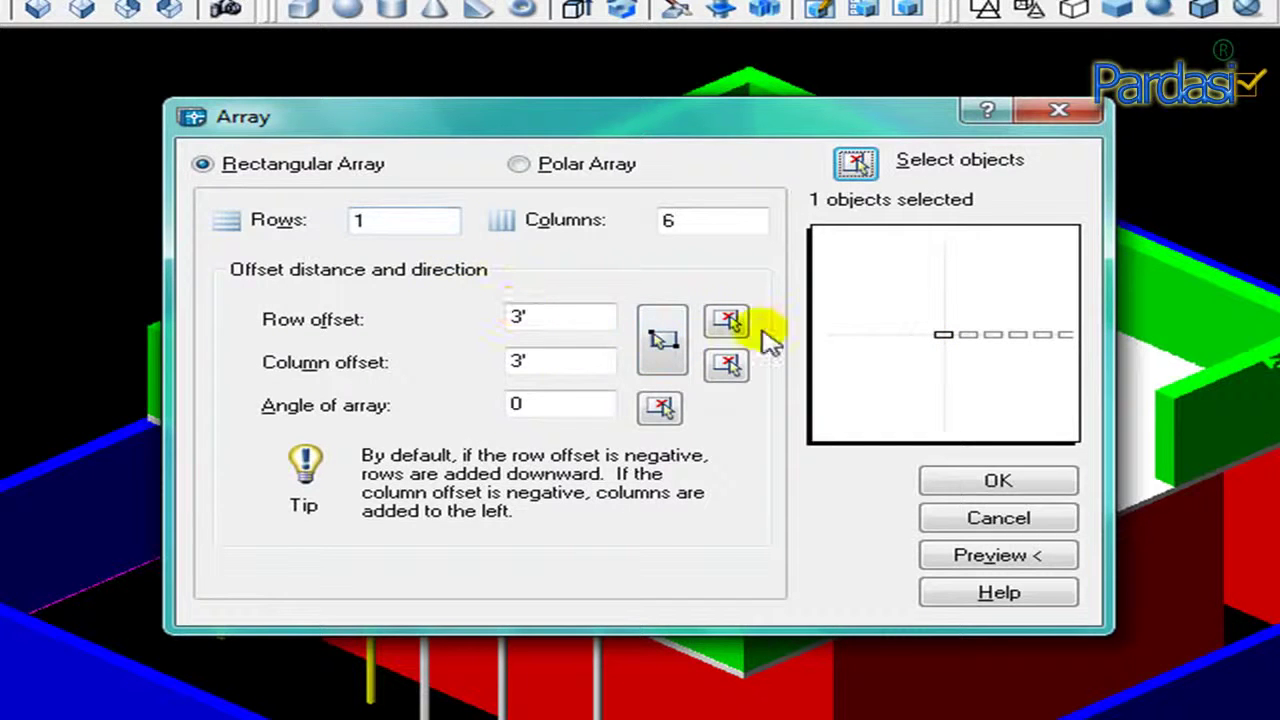
pyautogui.click(678, 222)
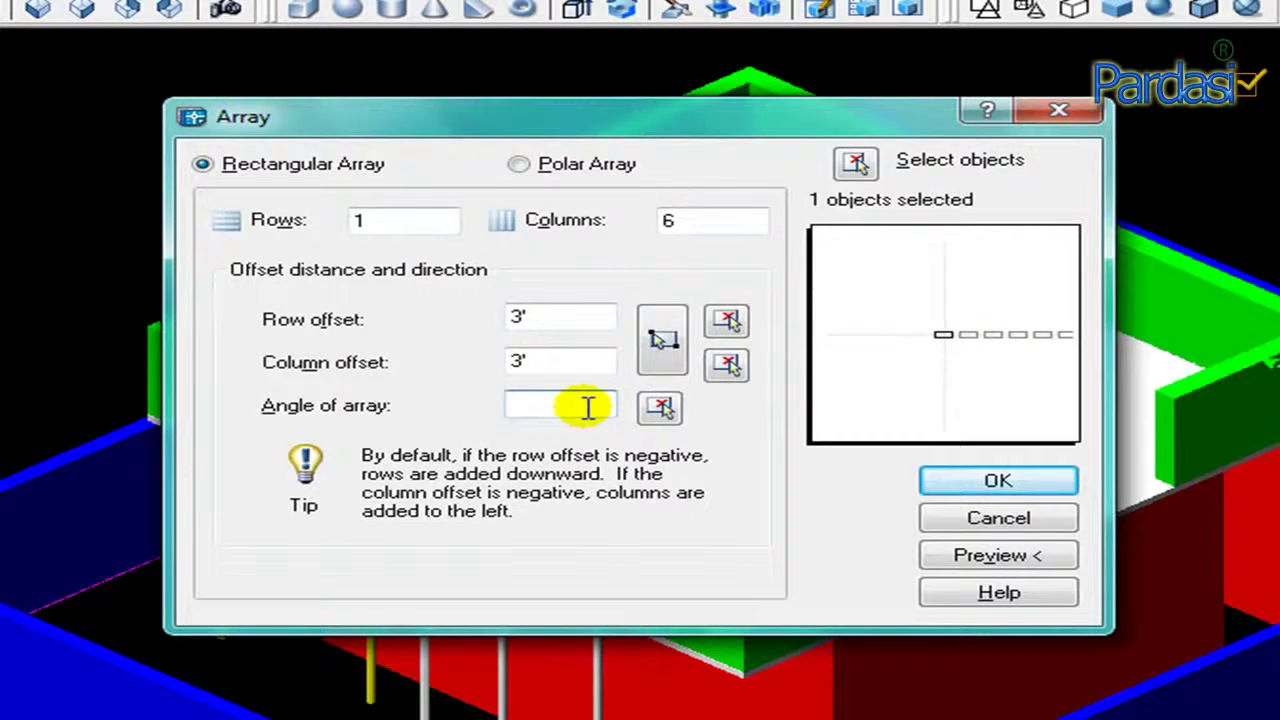
pyautogui.write('90')
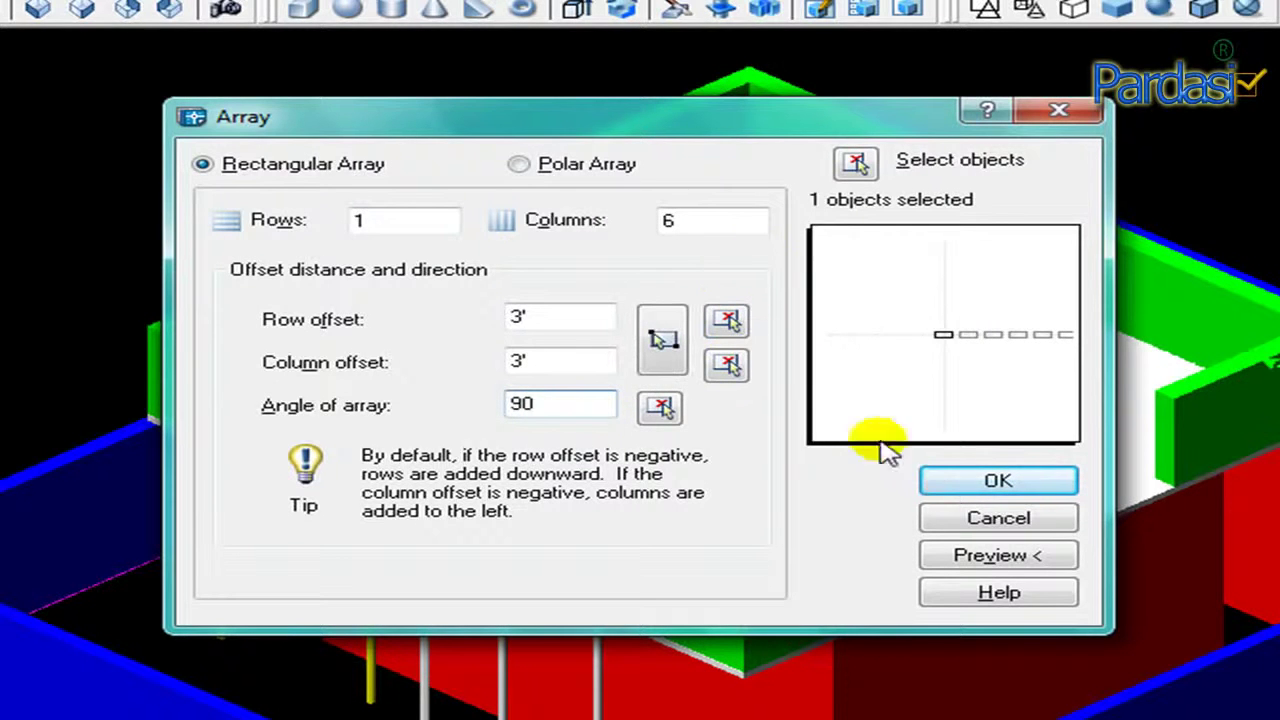
pyautogui.click(990, 557)
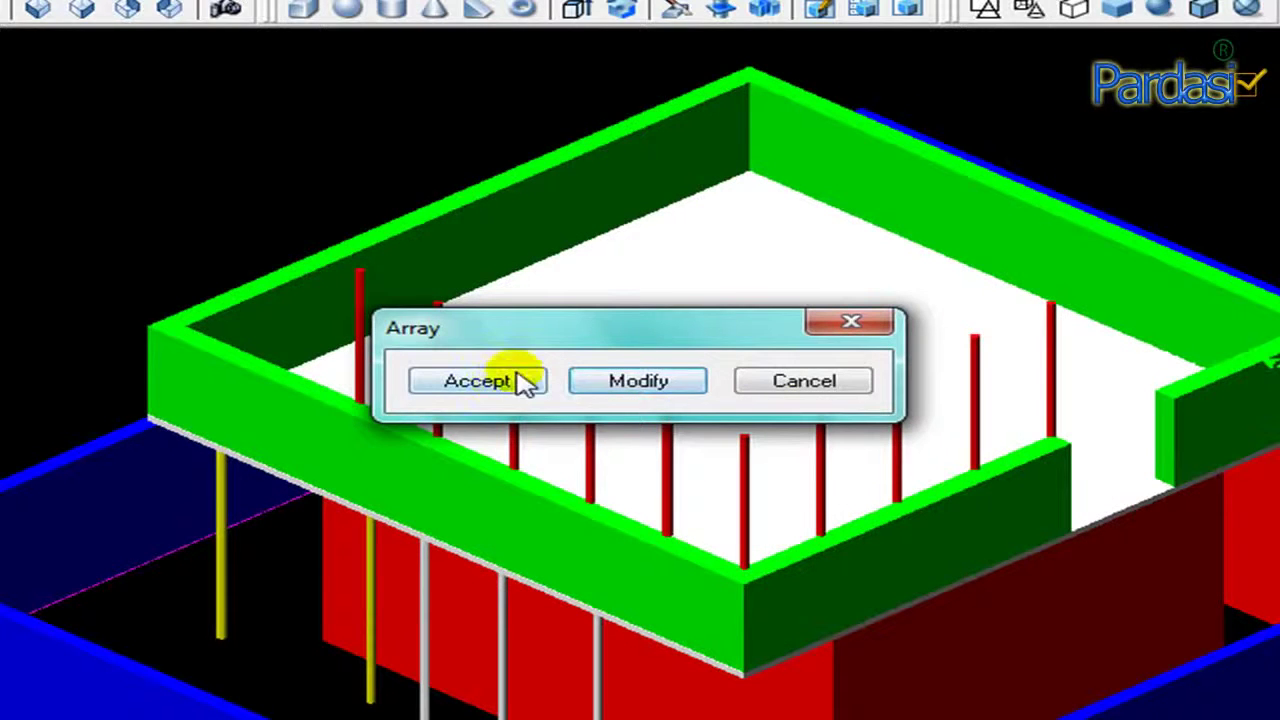
pyautogui.click(485, 383)
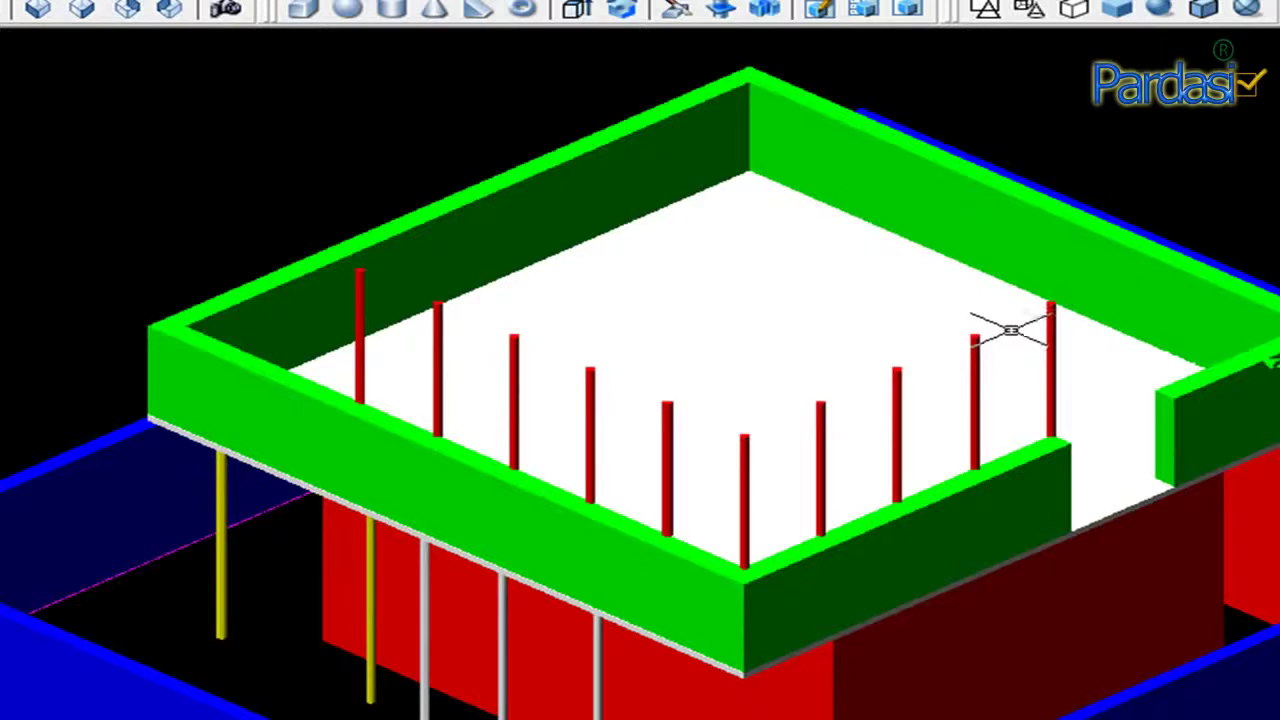
pyautogui.scroll(5, 745, 560)
pyautogui.scroll(-5, 700, 510)
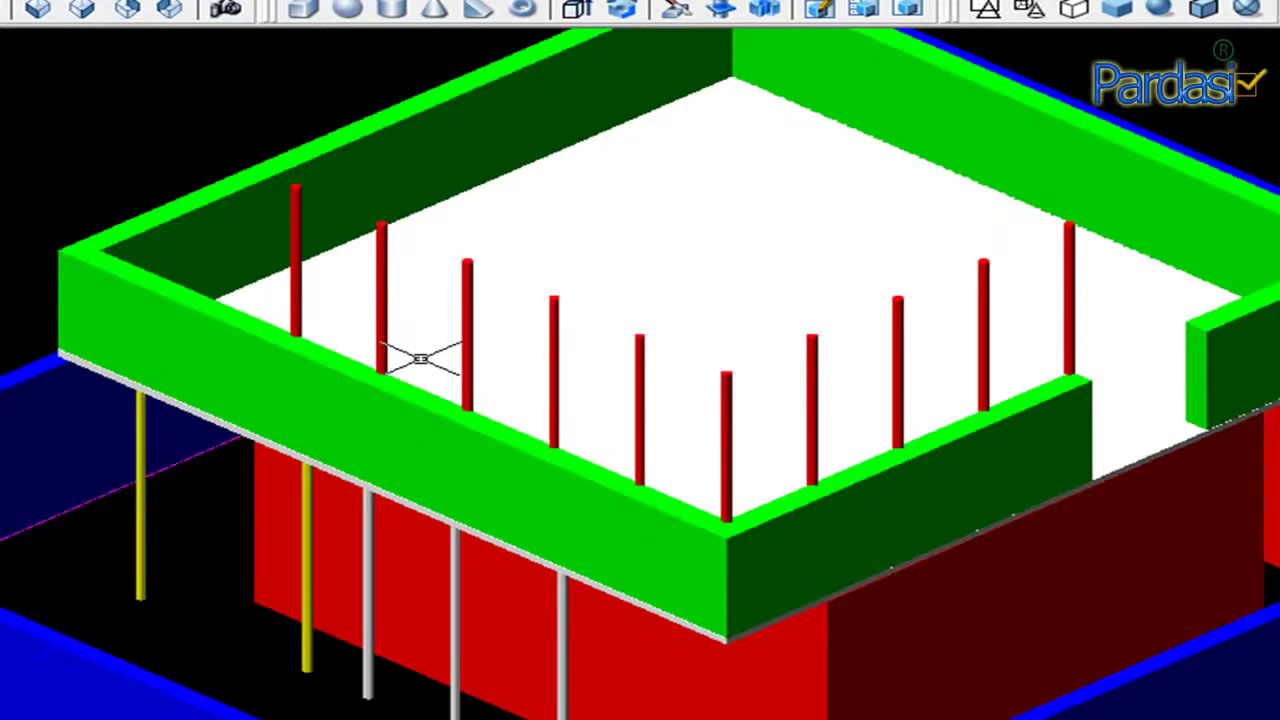
# Pan the view to bring the roof corner and back railing posts into view.
pyautogui.click(205, 3)
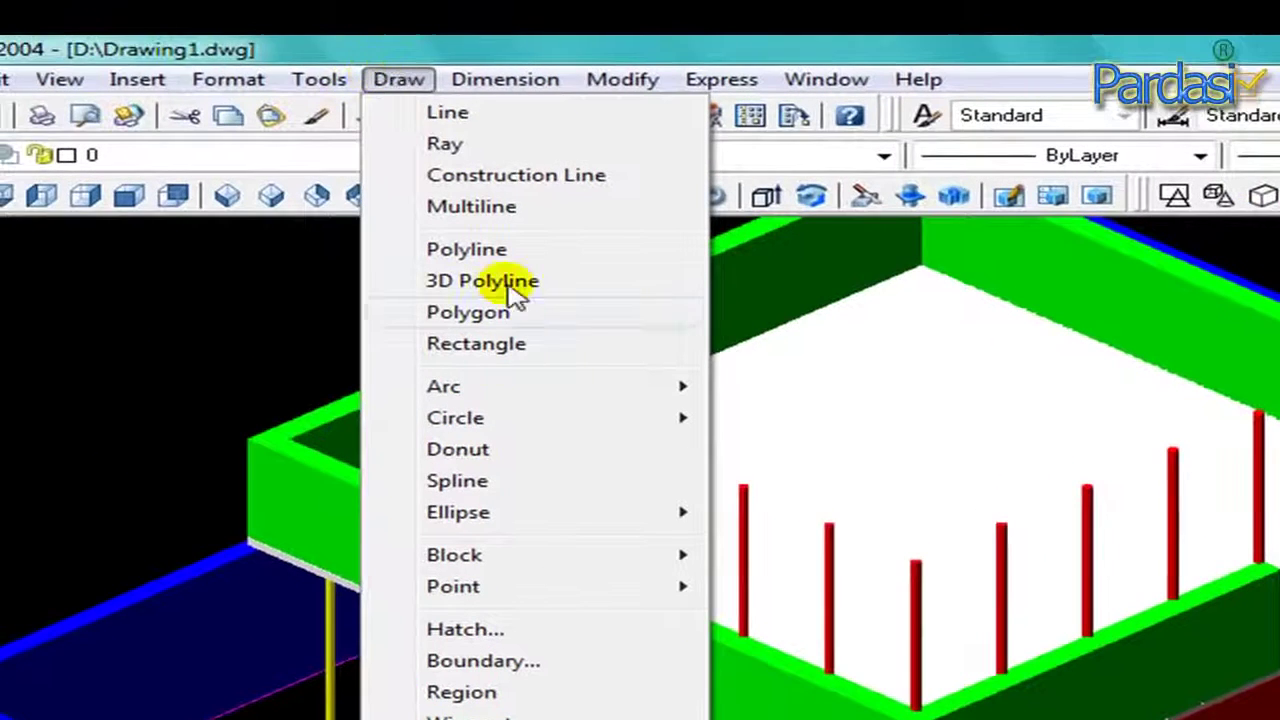
pyautogui.click(500, 281)
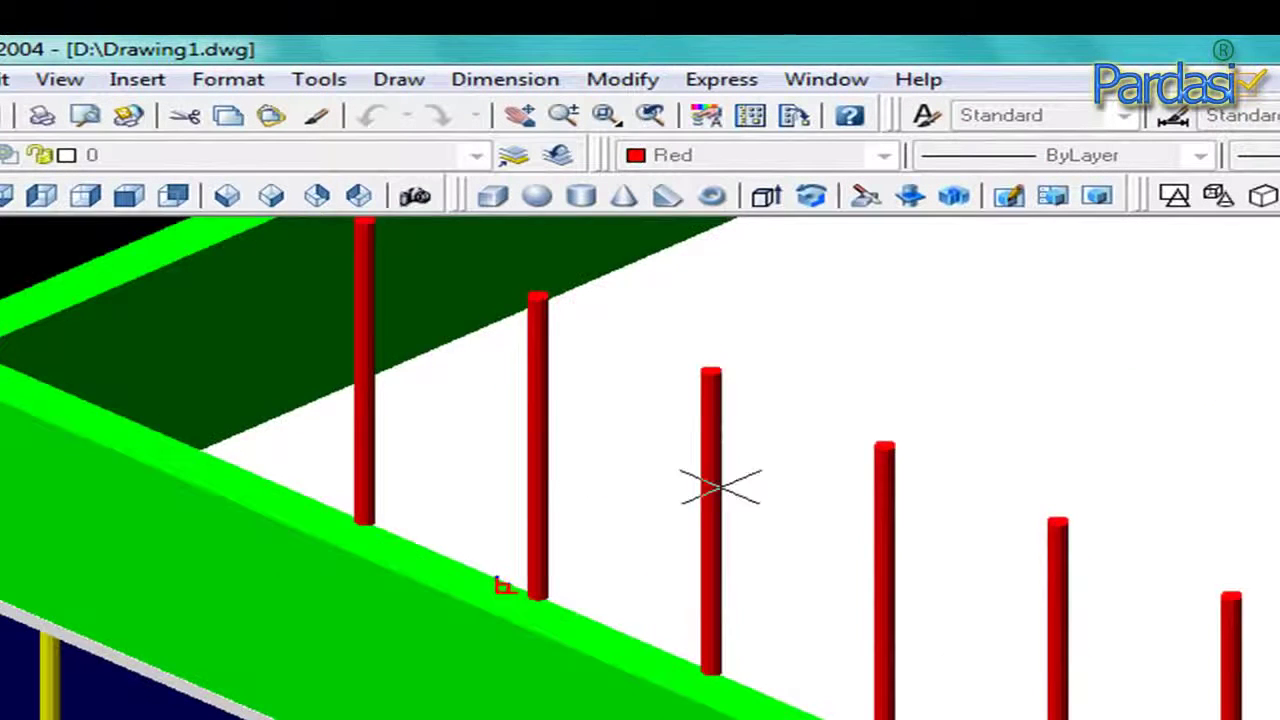
pyautogui.scroll(-2, 680, 420)
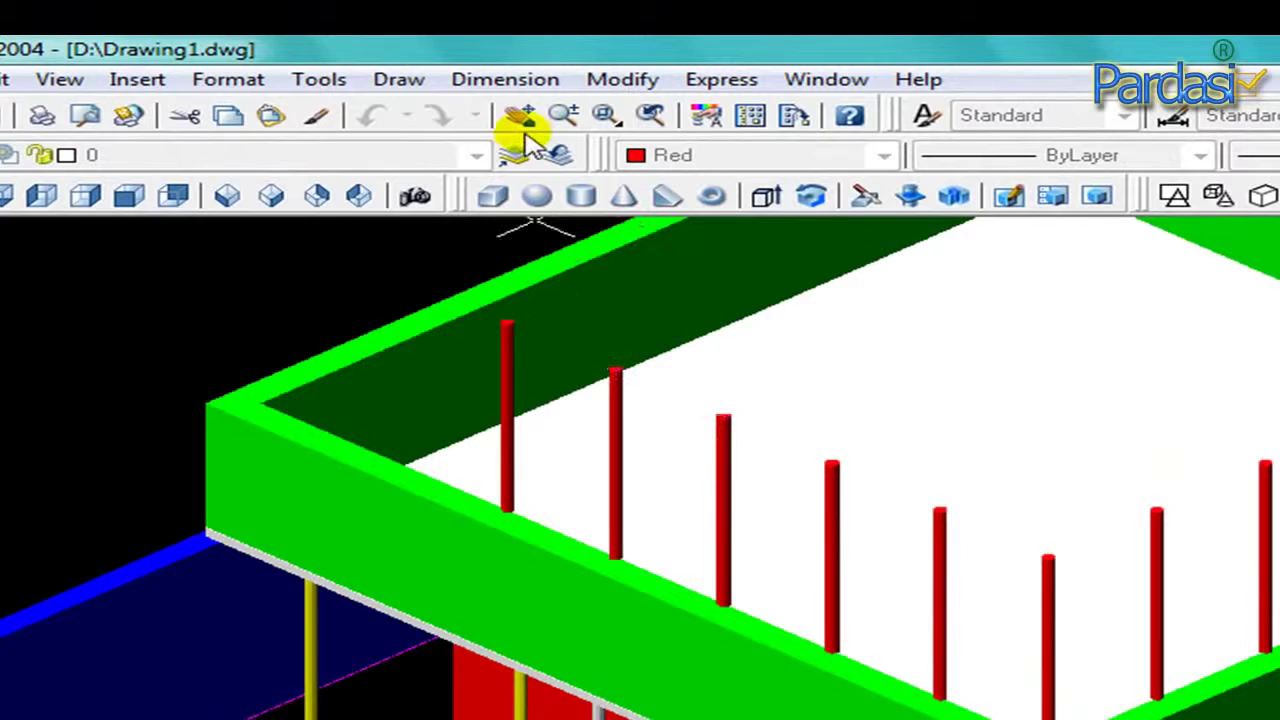
pyautogui.click(519, 115)
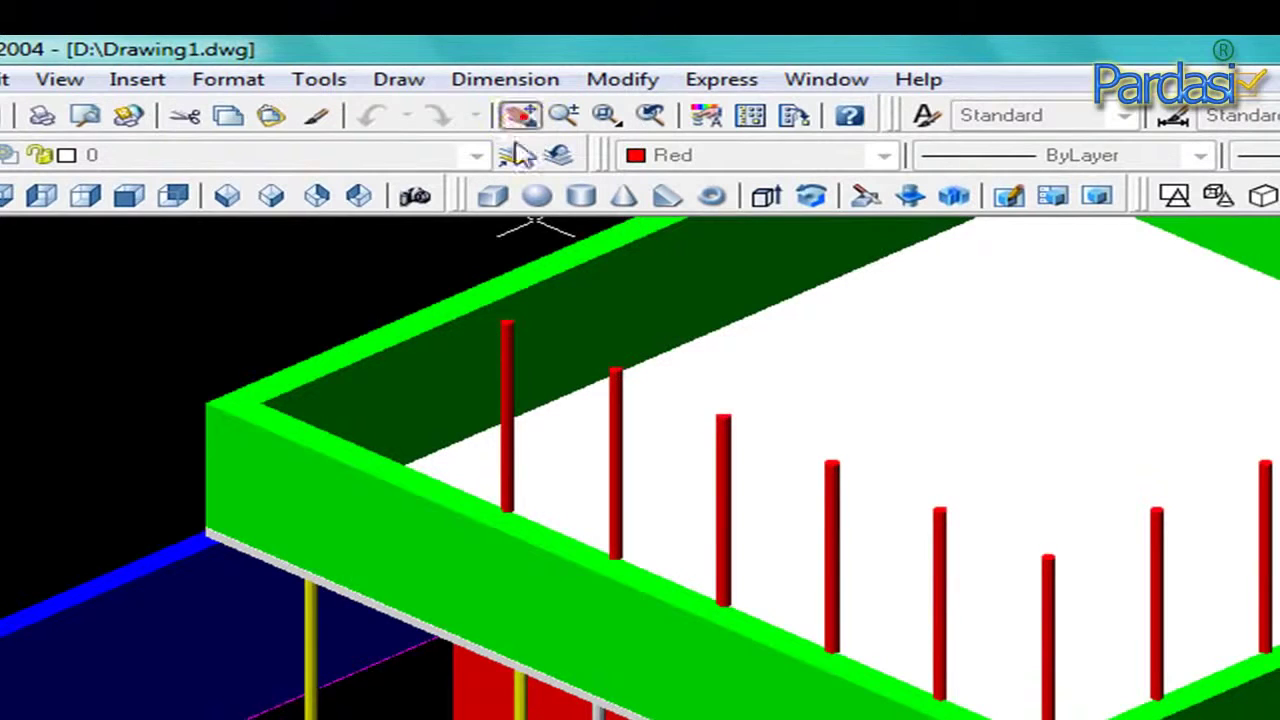
pyautogui.moveTo(445, 300); pyautogui.dragTo(328, 423)
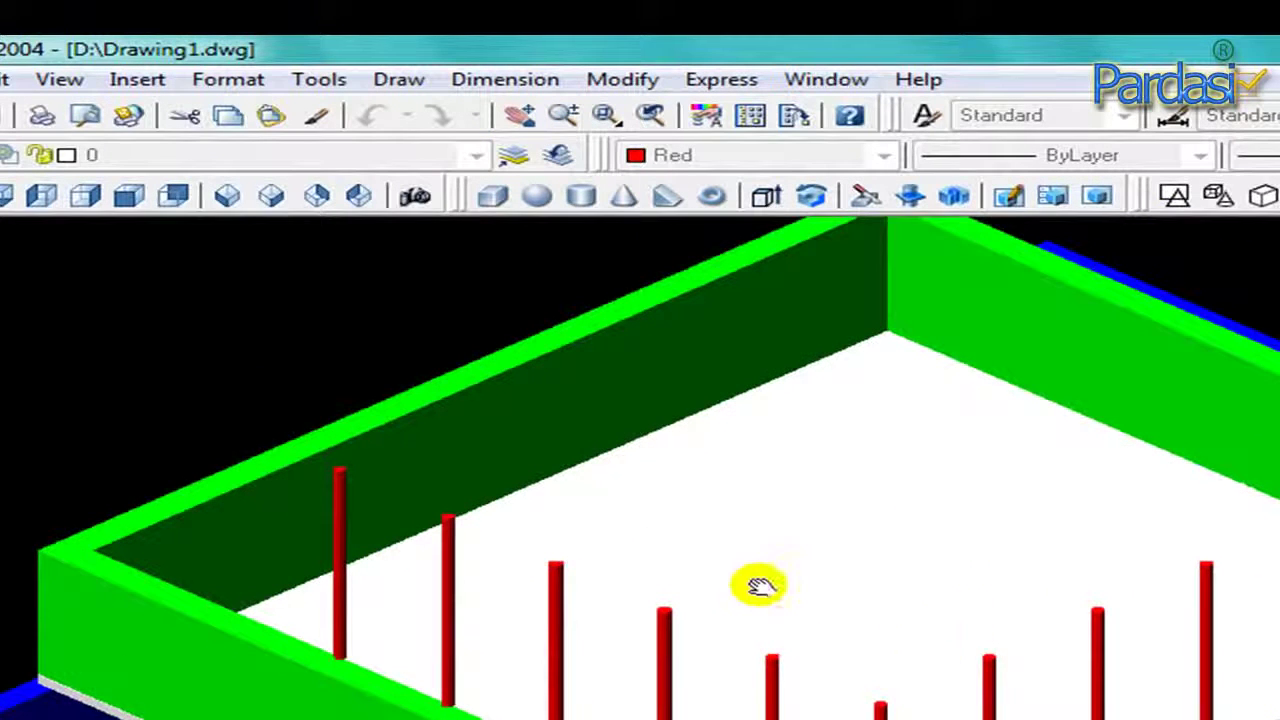
pyautogui.moveTo(757, 586); pyautogui.dragTo(516, 548)
pyautogui.press('Escape')
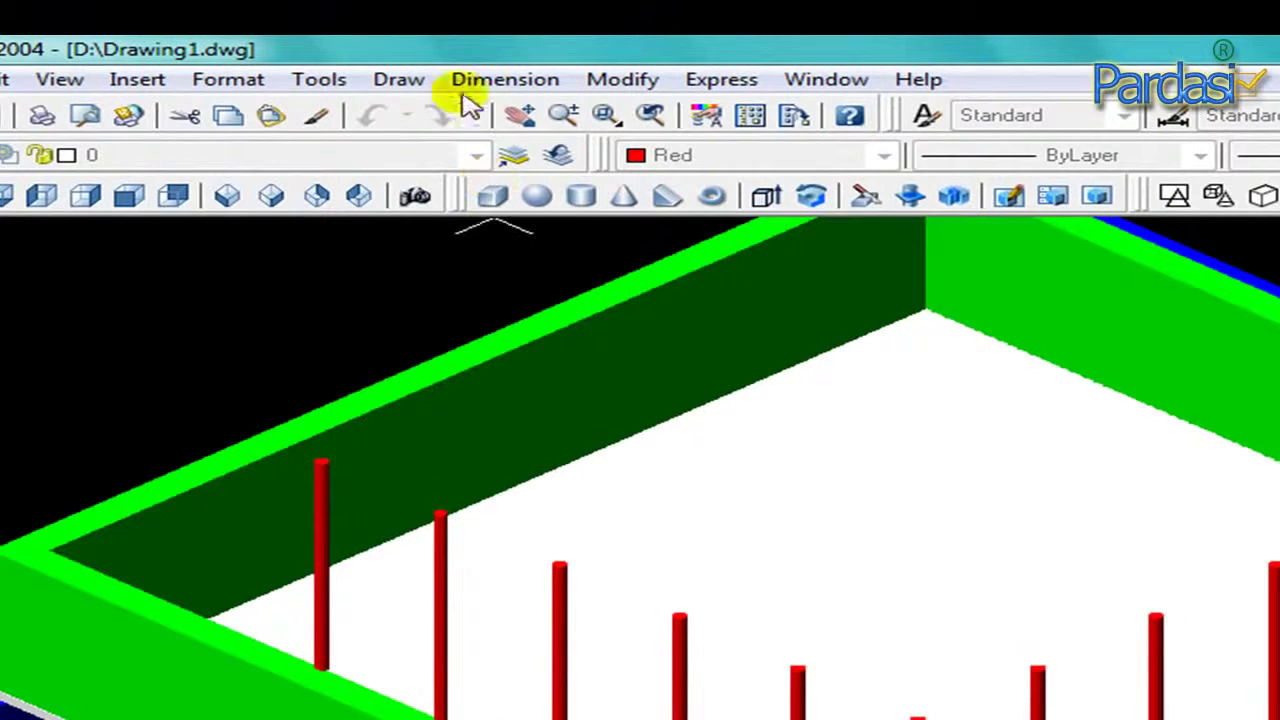
# Draw a 3D polyline railing line linking the first several post tops.
pyautogui.click(392, 80)
pyautogui.click(437, 280)
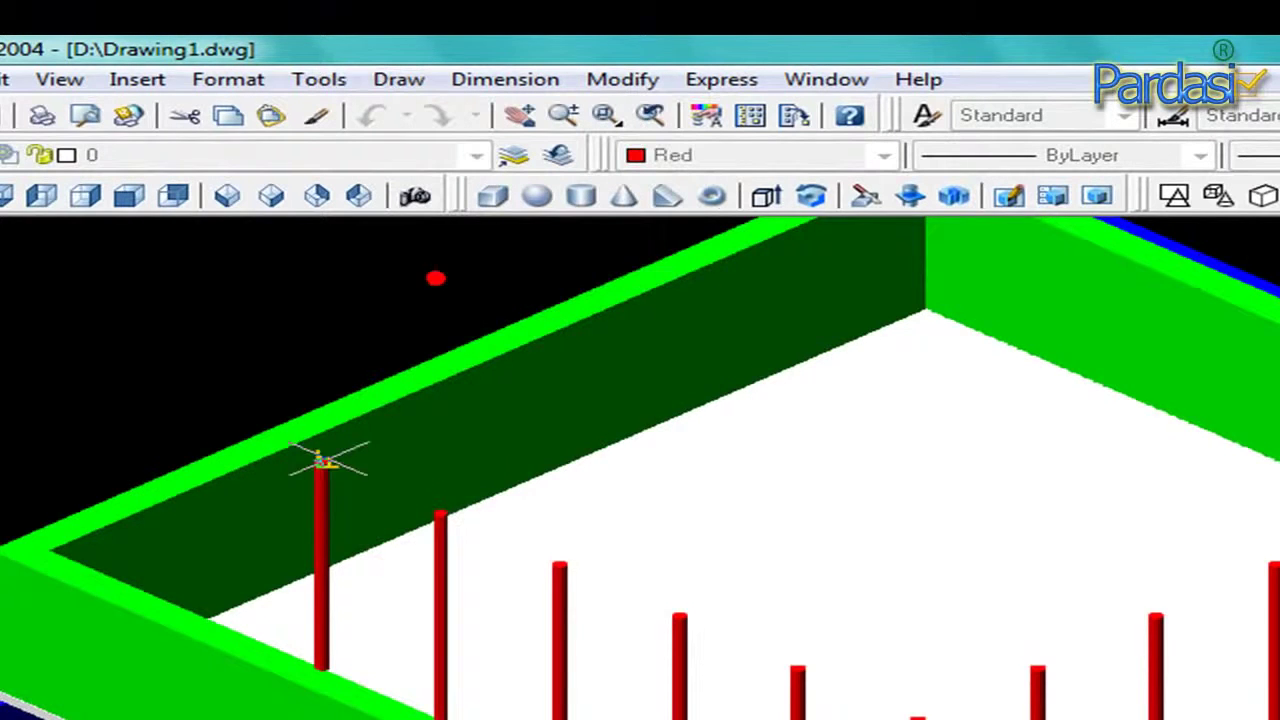
pyautogui.scroll(3, 320, 460)
pyautogui.scroll(2, 332, 424)
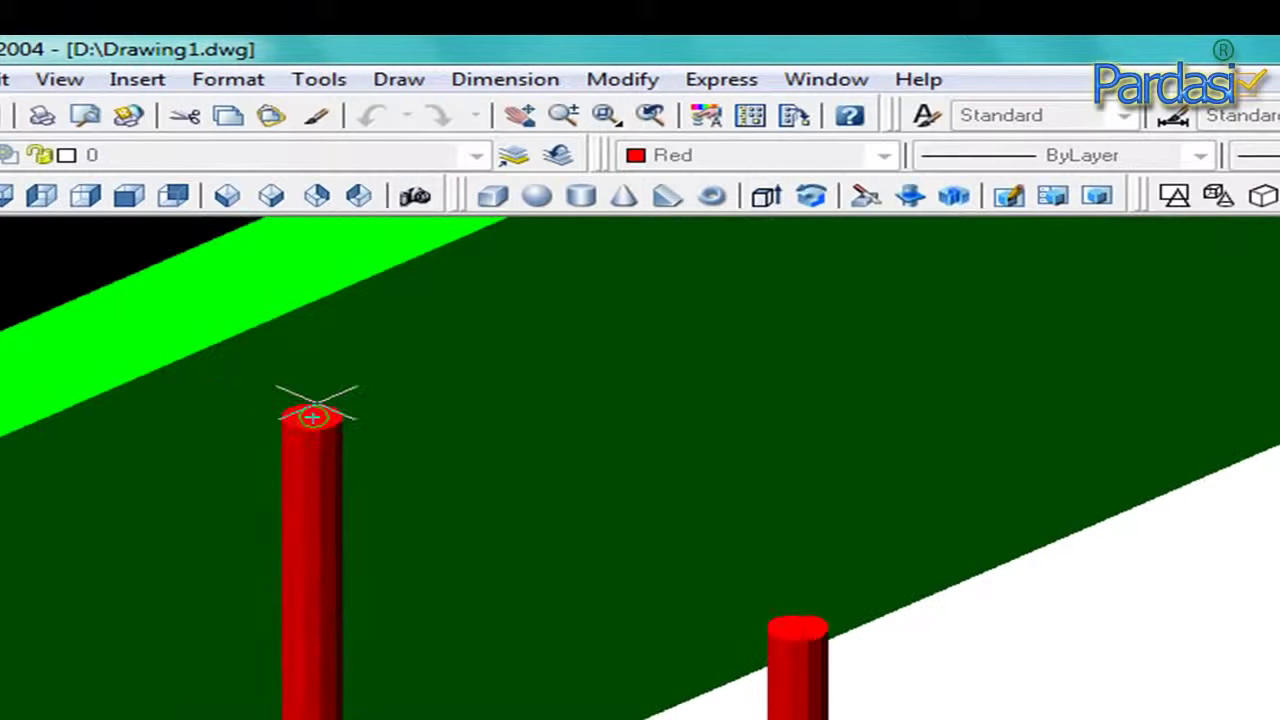
pyautogui.click(313, 418)
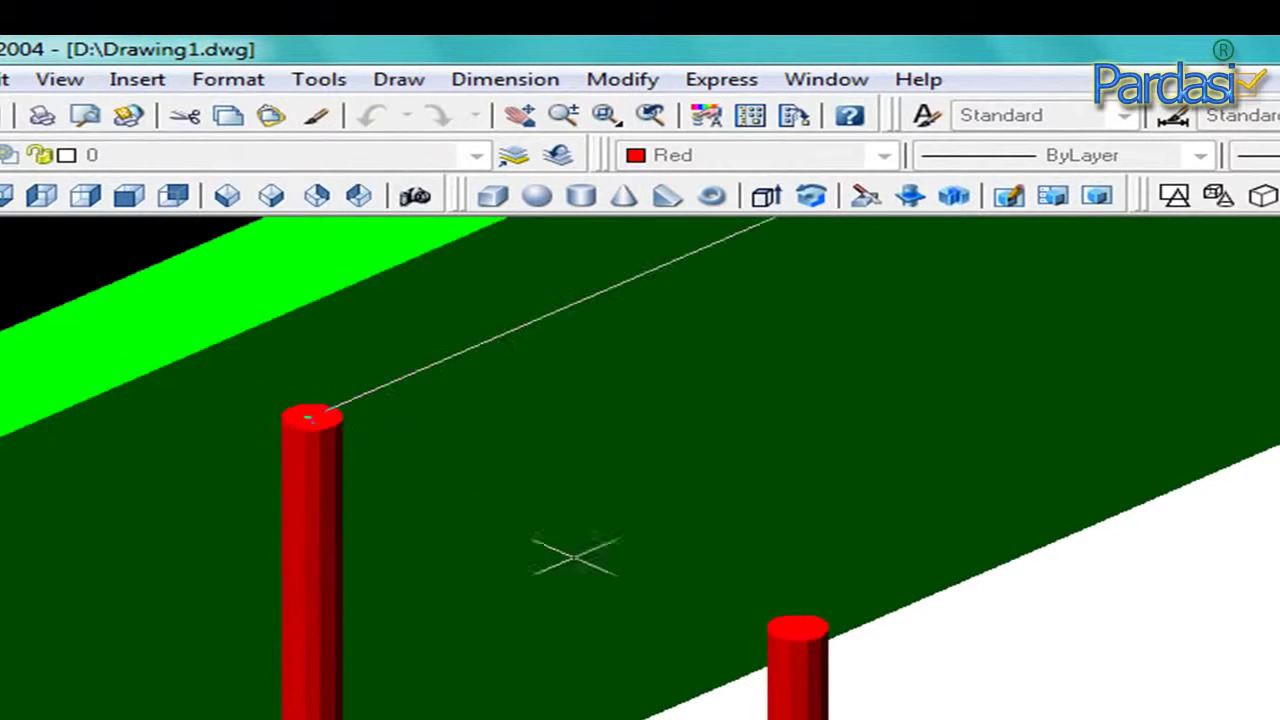
pyautogui.click(817, 625)
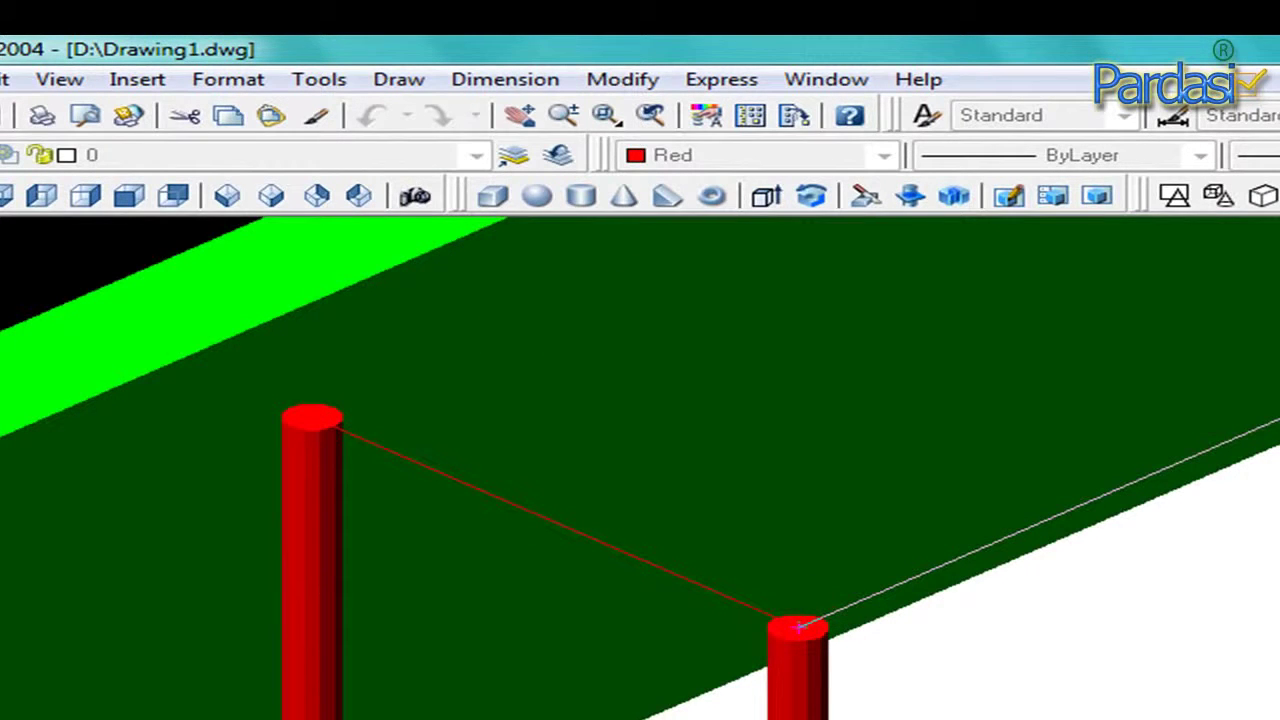
pyautogui.scroll(-3, 730, 279)
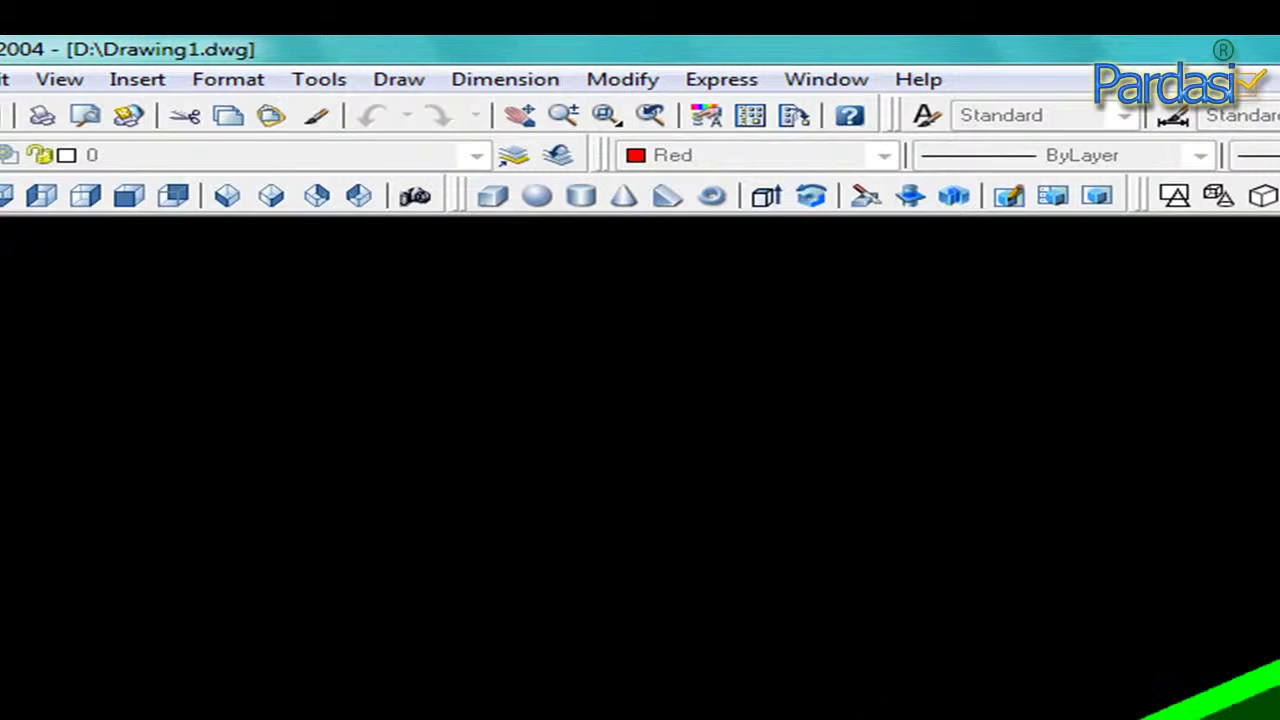
pyautogui.click(520, 118)
pyautogui.moveTo(1214, 680); pyautogui.dragTo(427, 217)
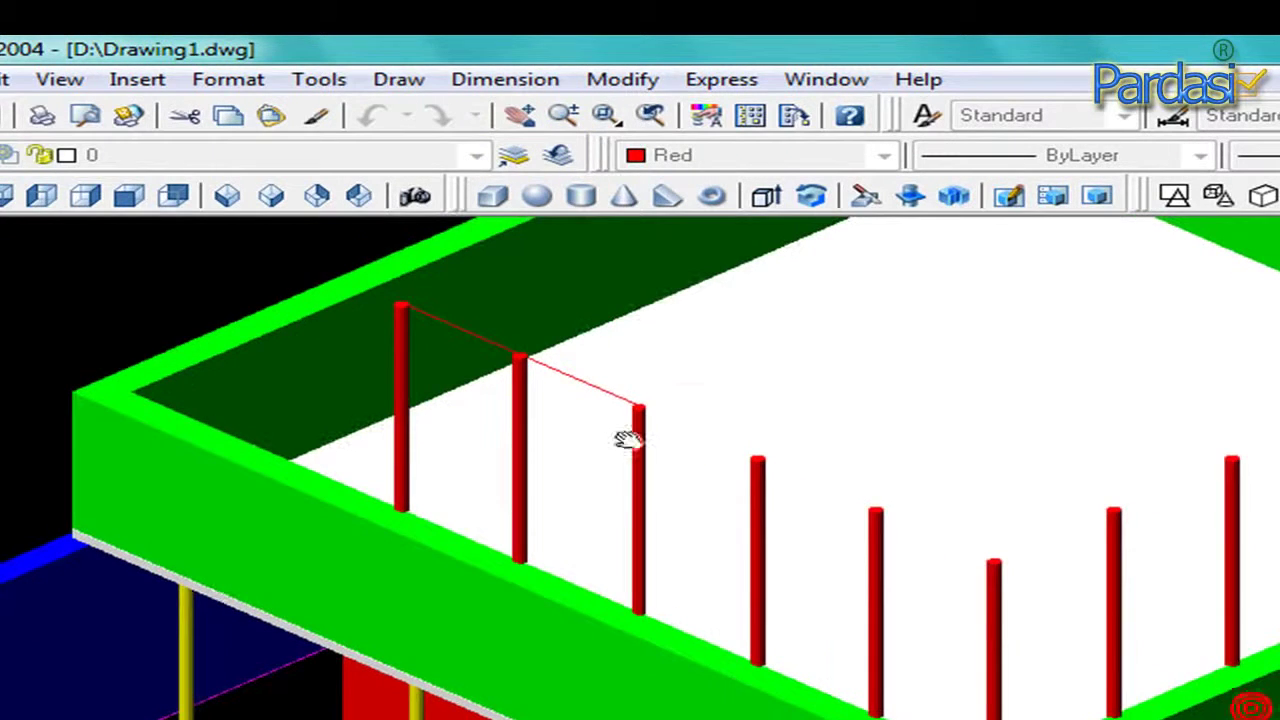
pyautogui.rightClick(686, 410)
pyautogui.click(738, 432)
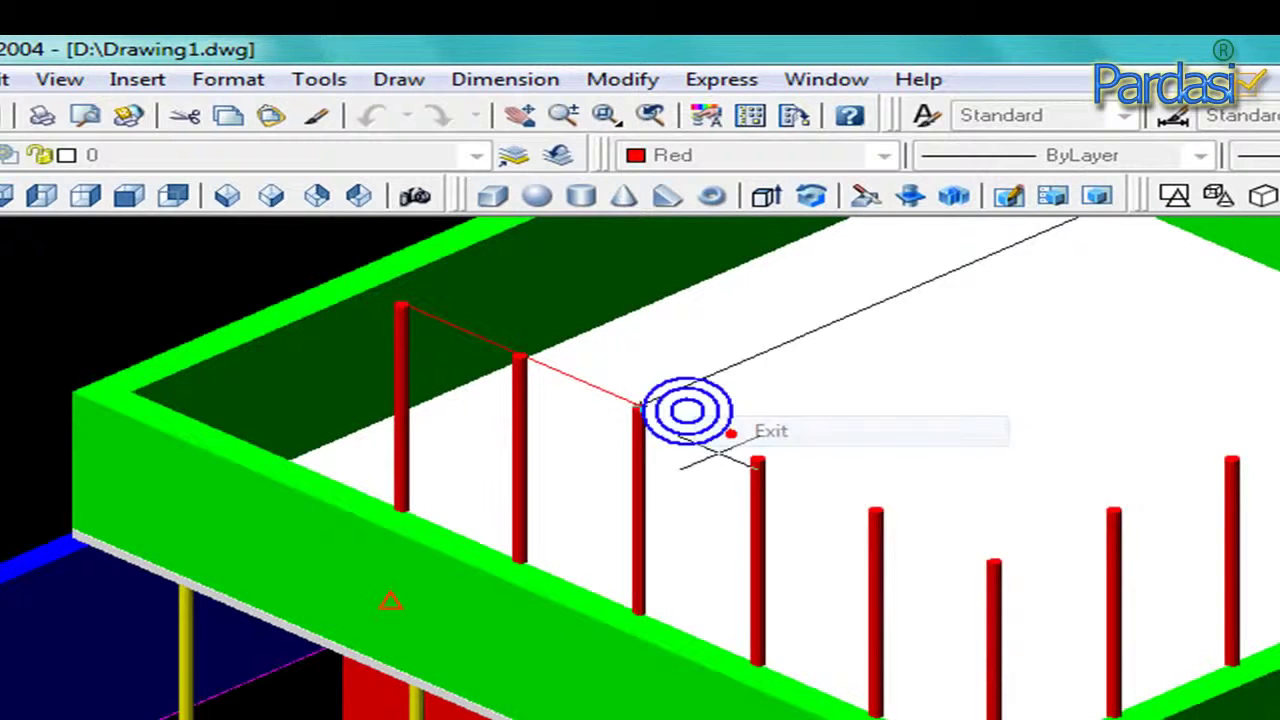
pyautogui.scroll(3, 735, 435)
pyautogui.scroll(2, 740, 428)
pyautogui.click(740, 428)
pyautogui.click(1080, 575)
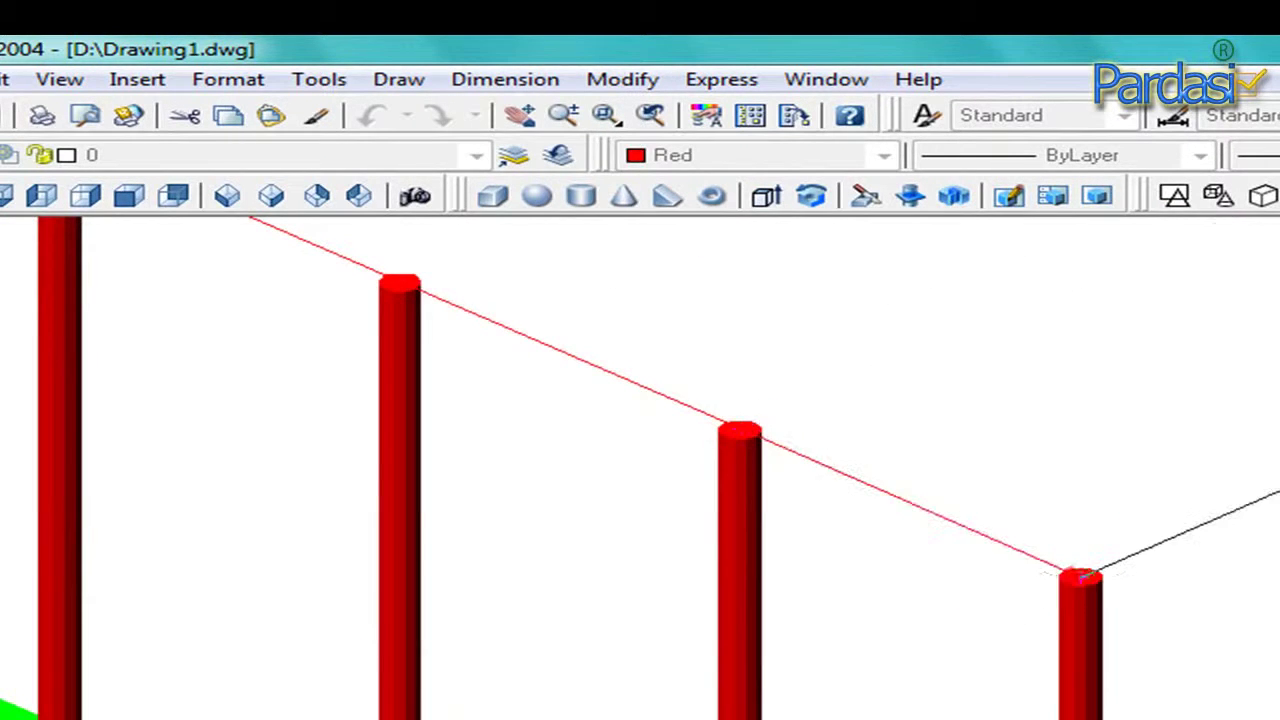
# Extend the railing line past the corner post to the last post and finish it.
pyautogui.scroll(-5, 1000, 560)
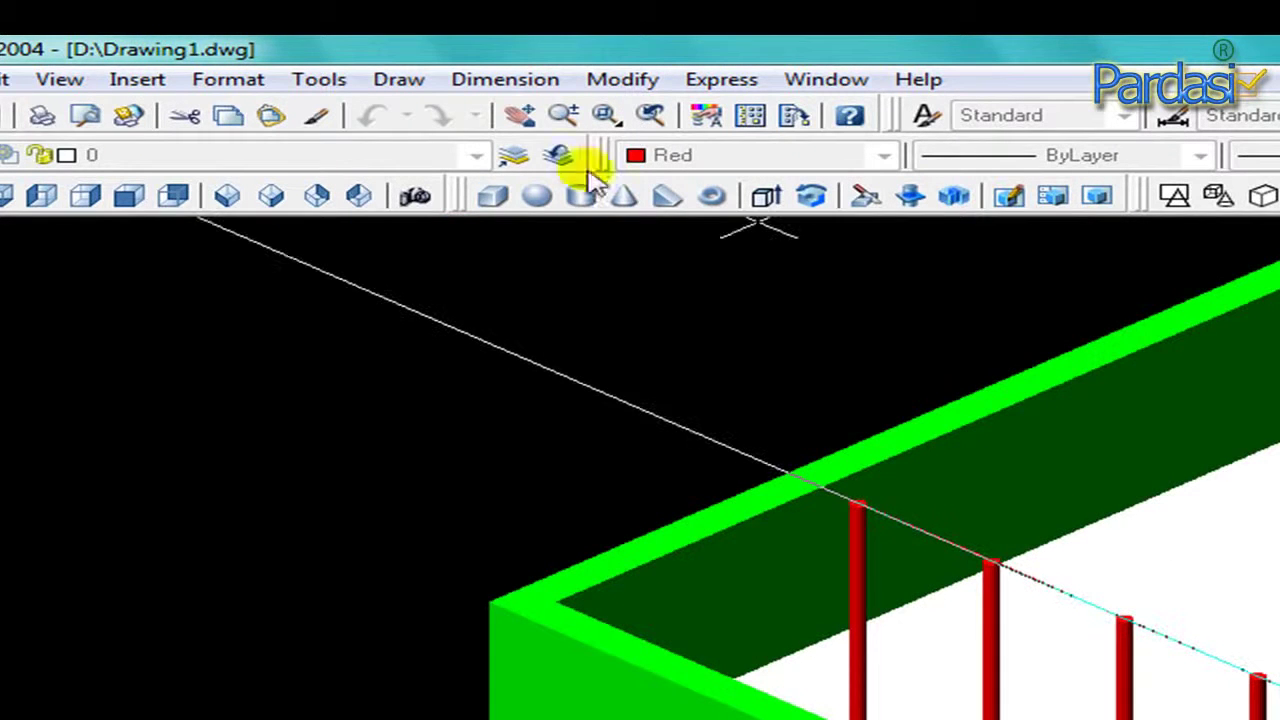
pyautogui.click(521, 117)
pyautogui.moveTo(1223, 571); pyautogui.dragTo(471, 314)
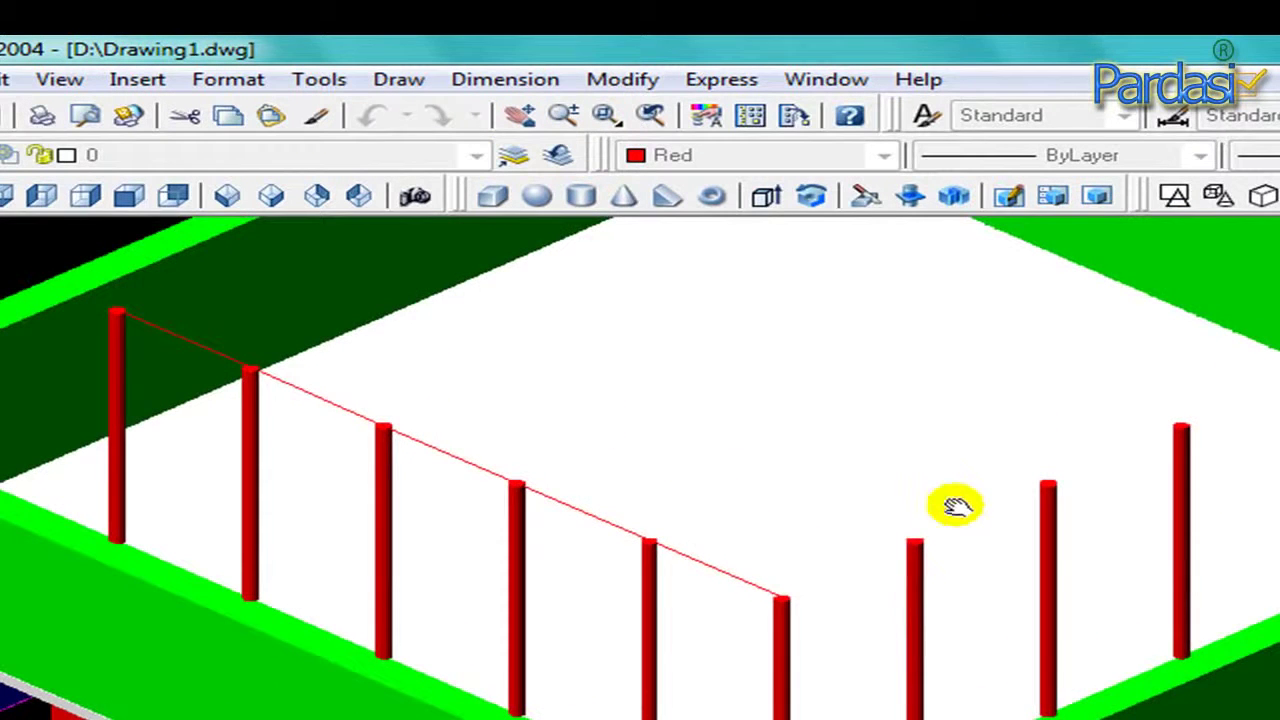
pyautogui.rightClick(897, 457)
pyautogui.click(960, 474)
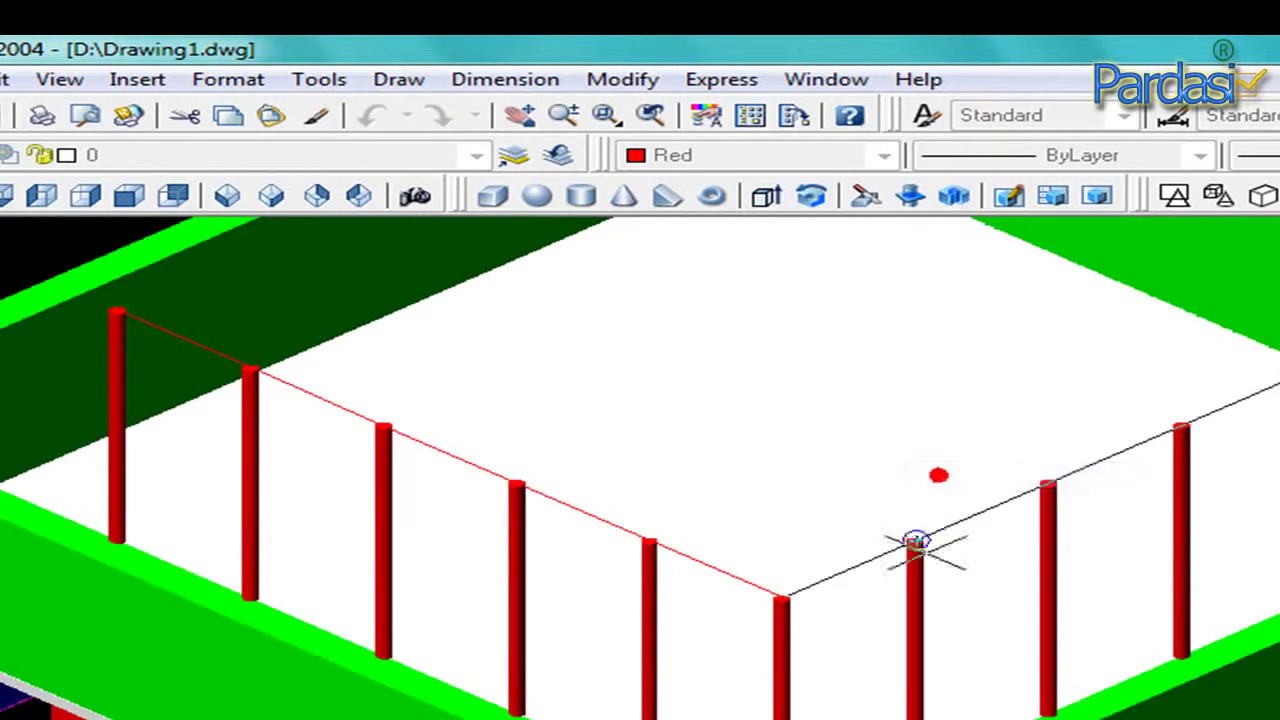
pyautogui.click(909, 537)
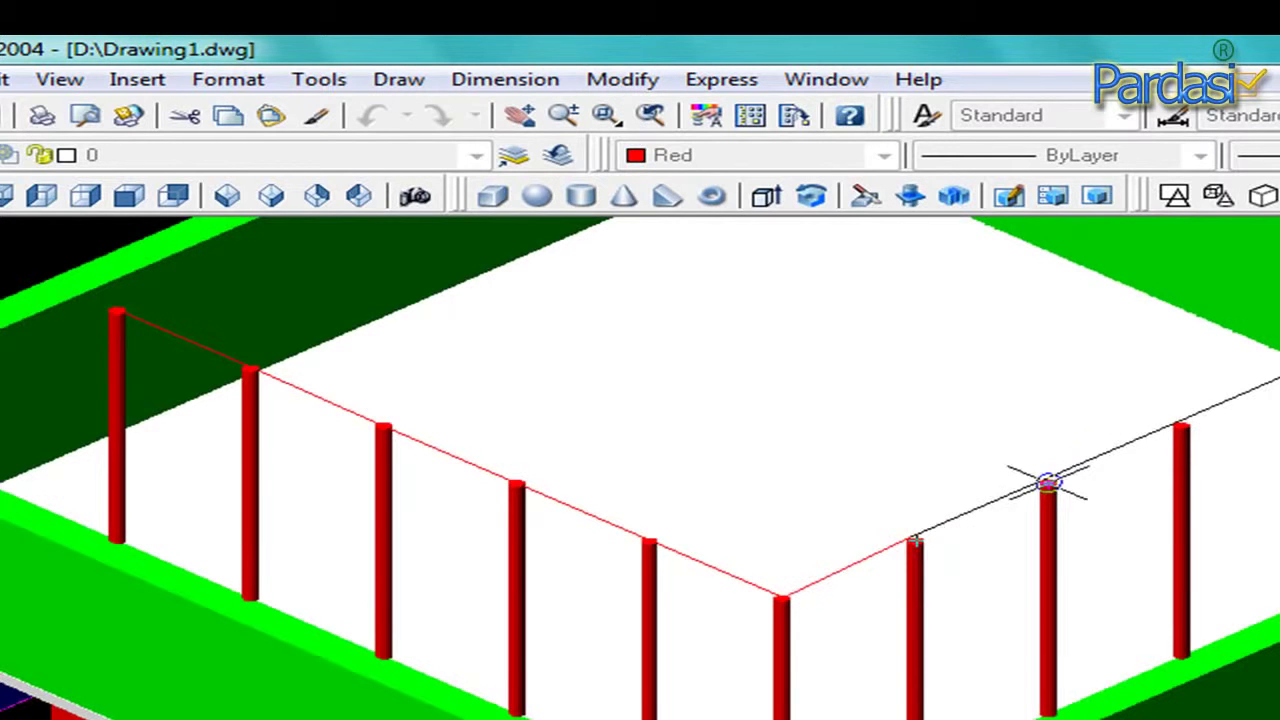
pyautogui.click(1047, 484)
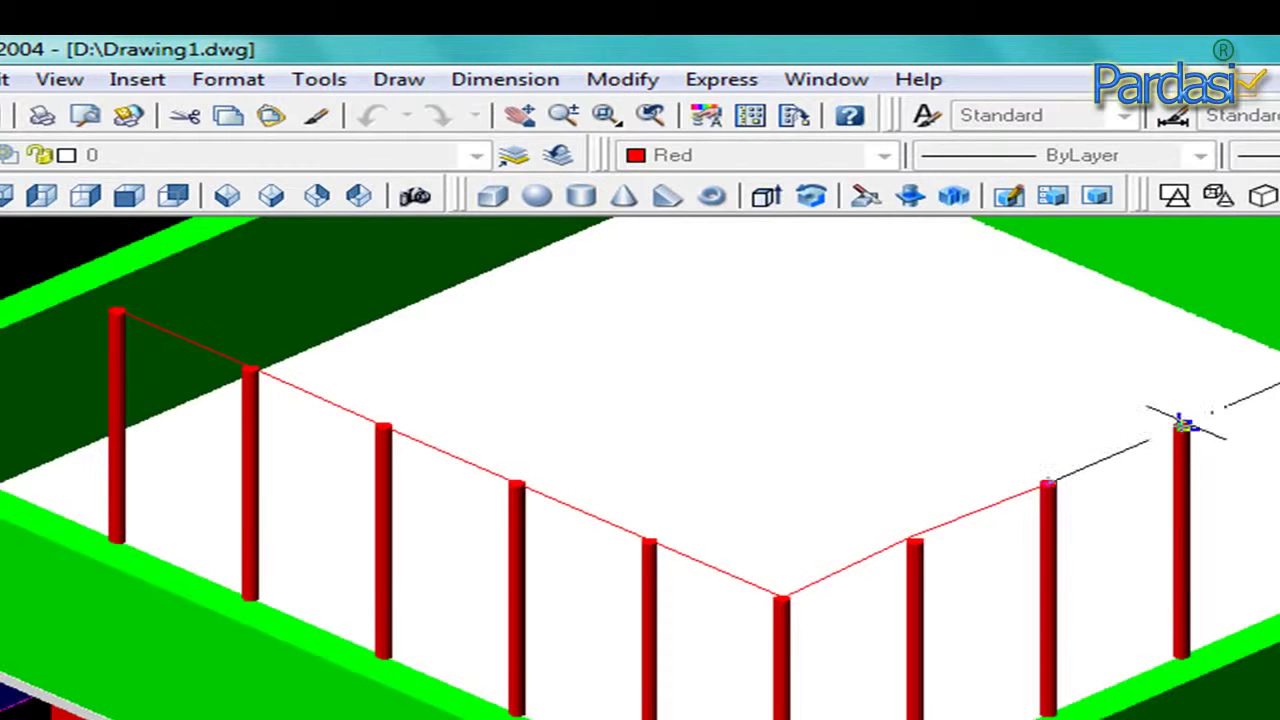
pyautogui.click(1181, 424)
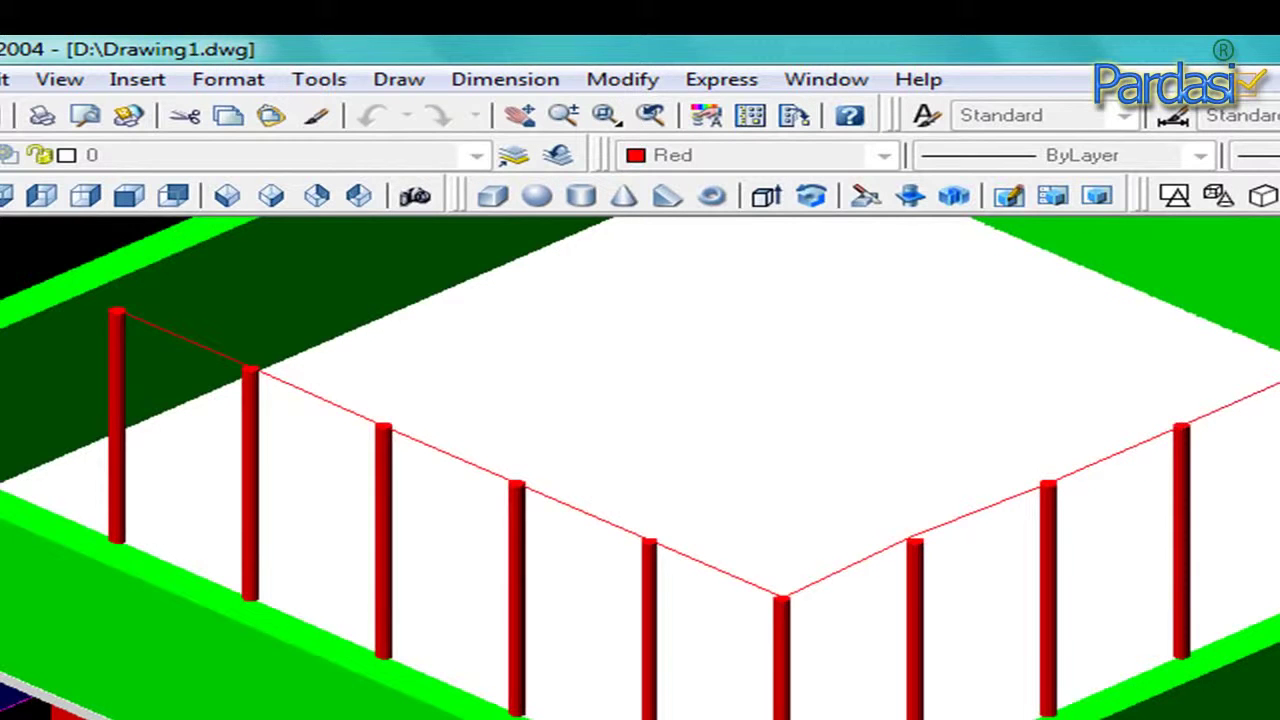
pyautogui.press('Return')
# Place the profile circle's centre in the empty area left of the building.
pyautogui.scroll(-2, 940, 498)
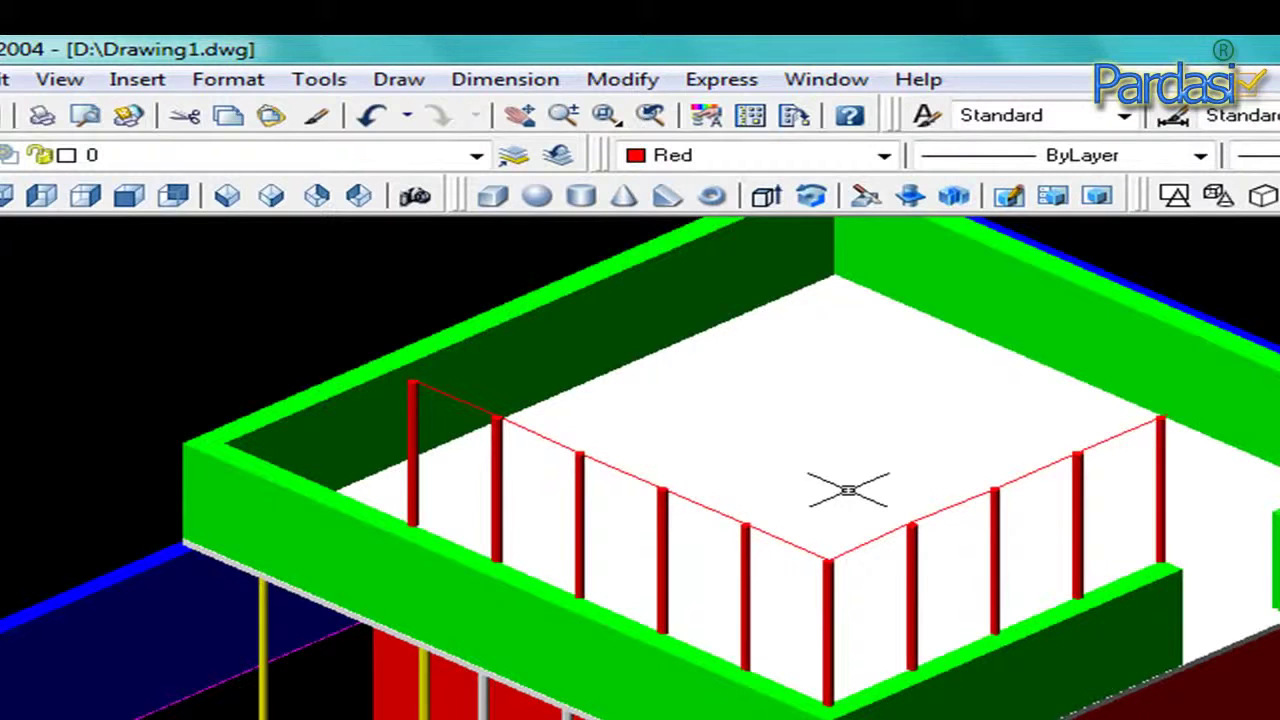
pyautogui.scroll(-2, 845, 490)
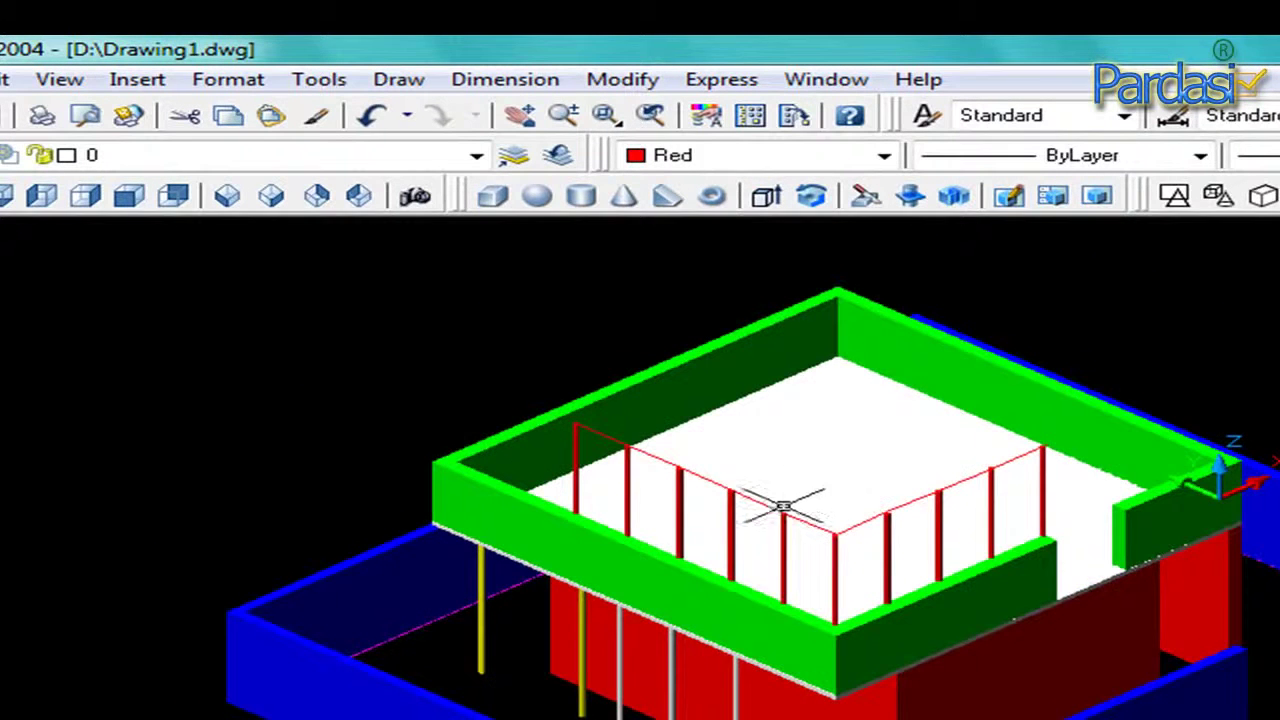
pyautogui.scroll(3, 500, 443)
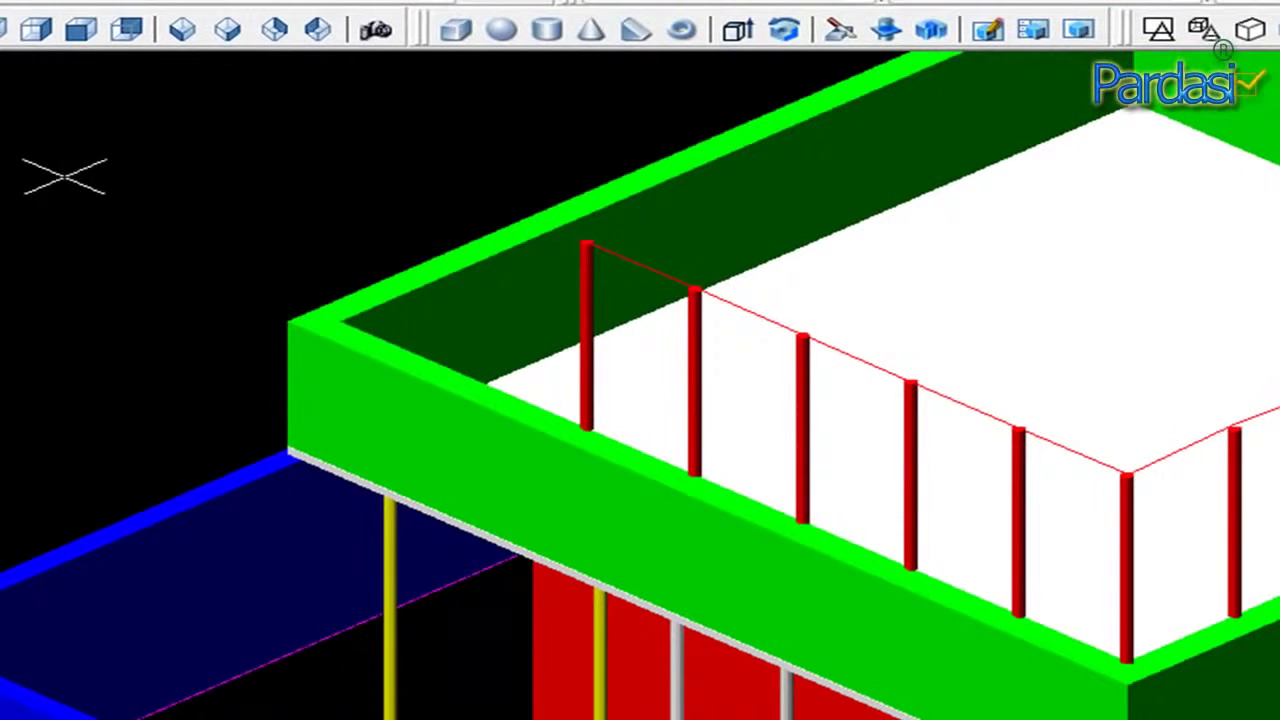
pyautogui.click(62, 178)
pyautogui.click(120, 208)
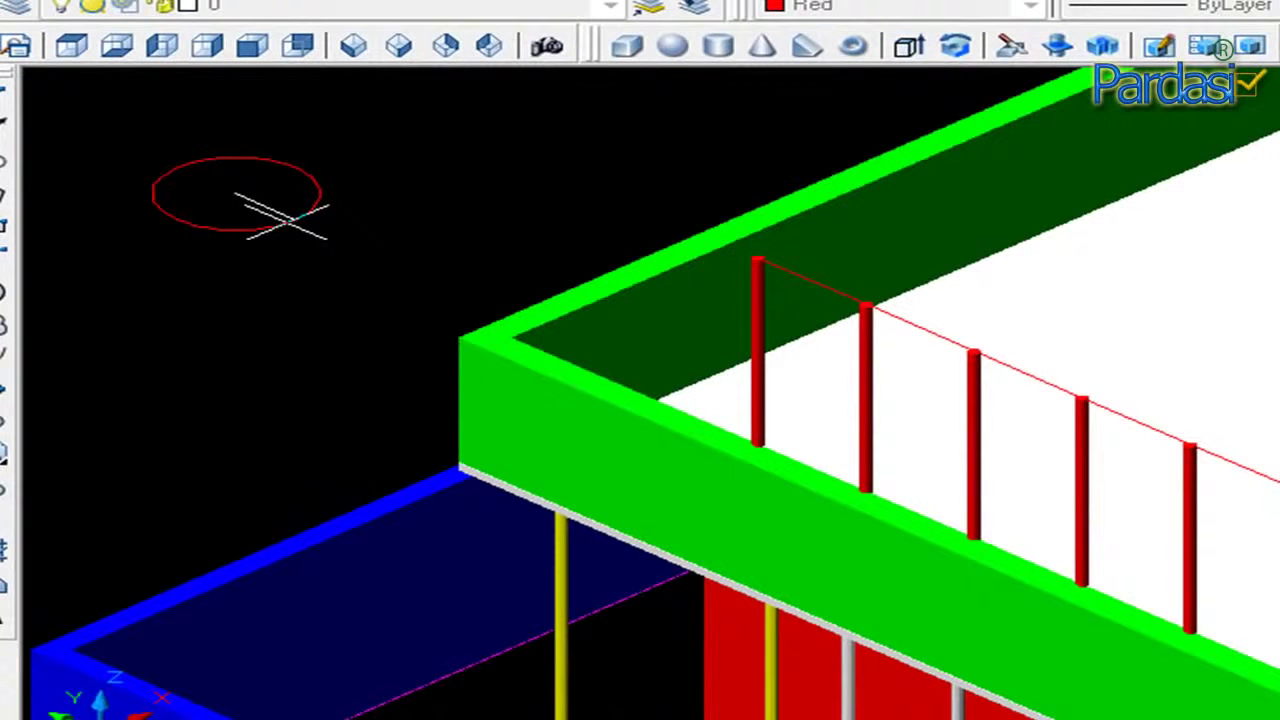
# Give the profile circle a 1.6 radius and select it for Rotate 3D.
pyautogui.write('1.6')
pyautogui.press('Return')
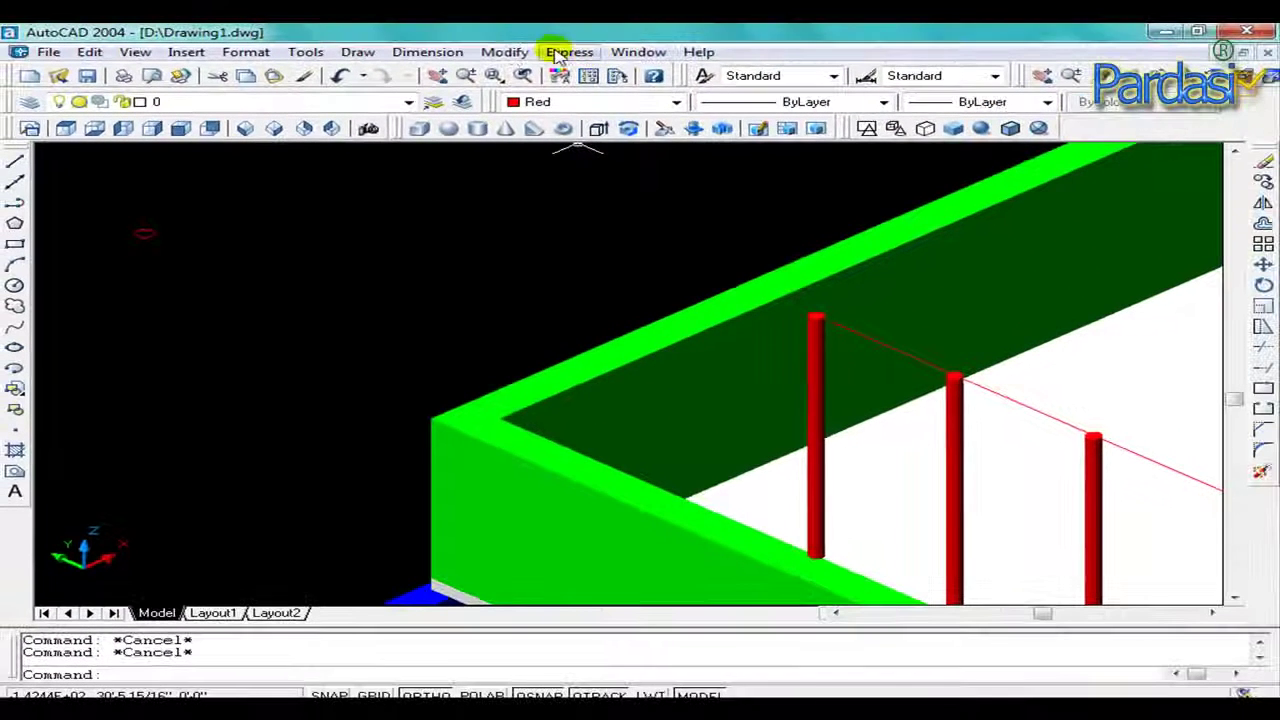
pyautogui.click(505, 52)
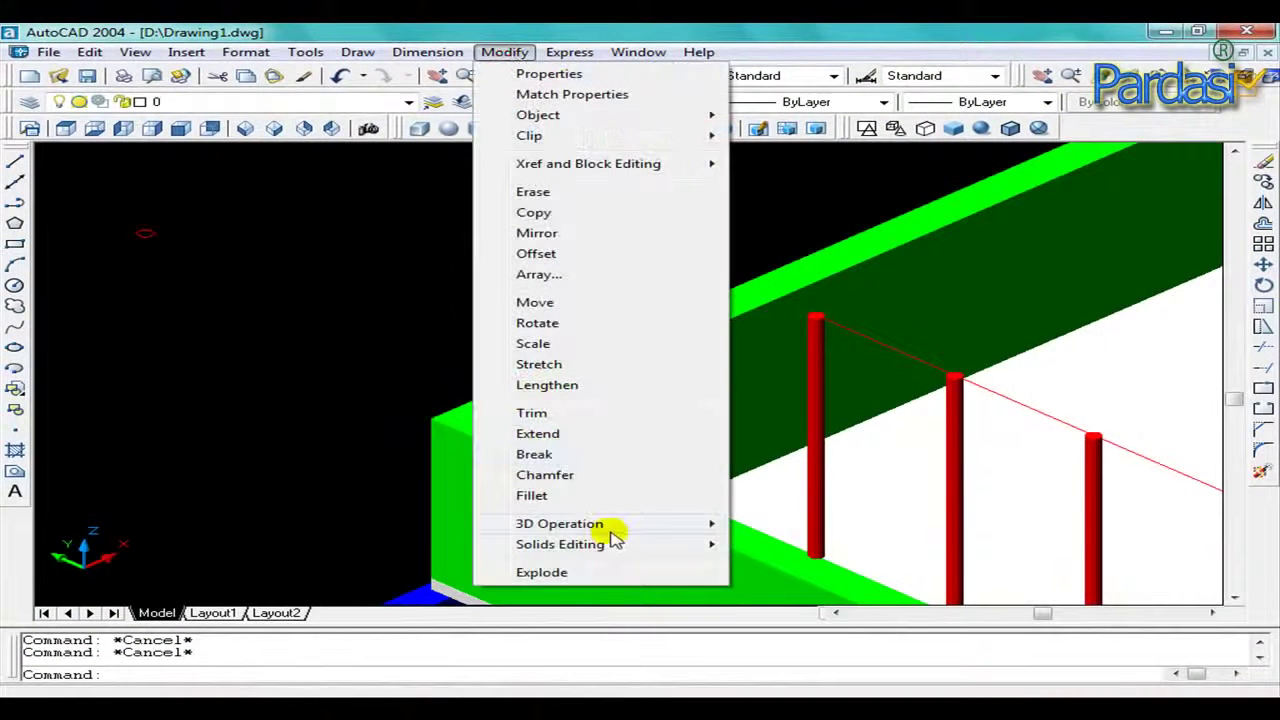
pyautogui.moveTo(560, 523)
pyautogui.click(780, 565)
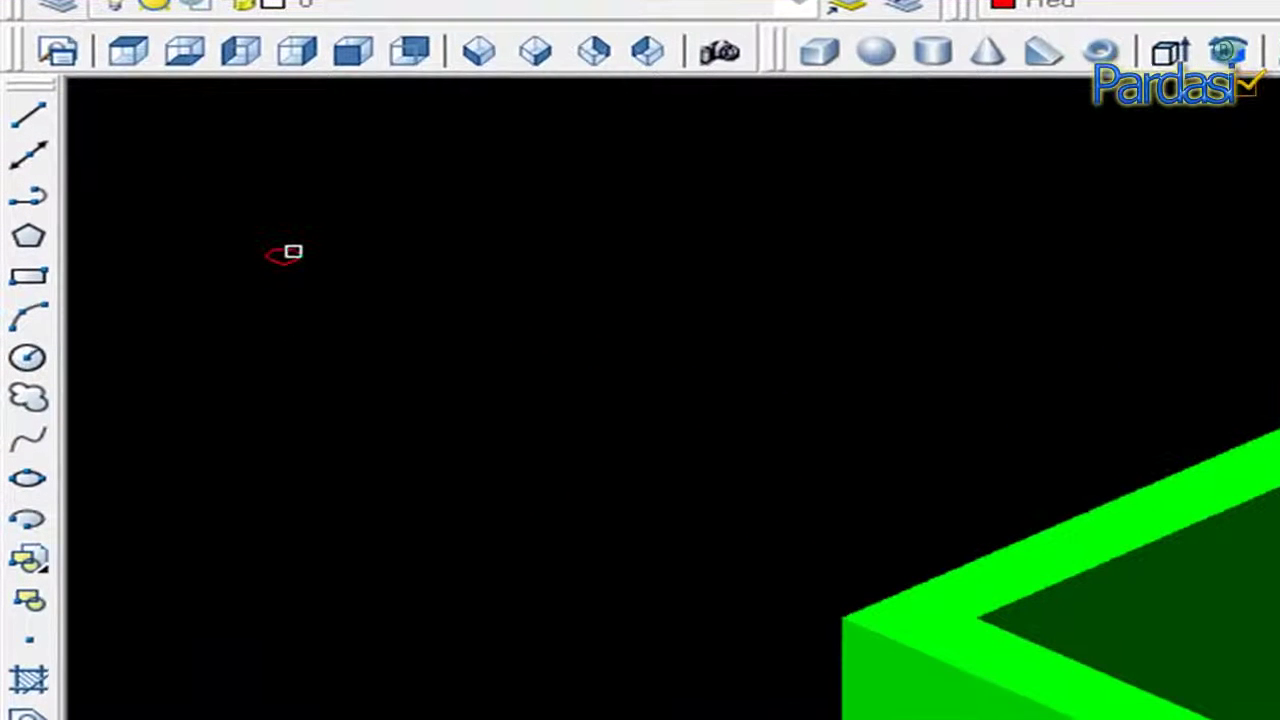
pyautogui.click(292, 260)
pyautogui.press('Return')
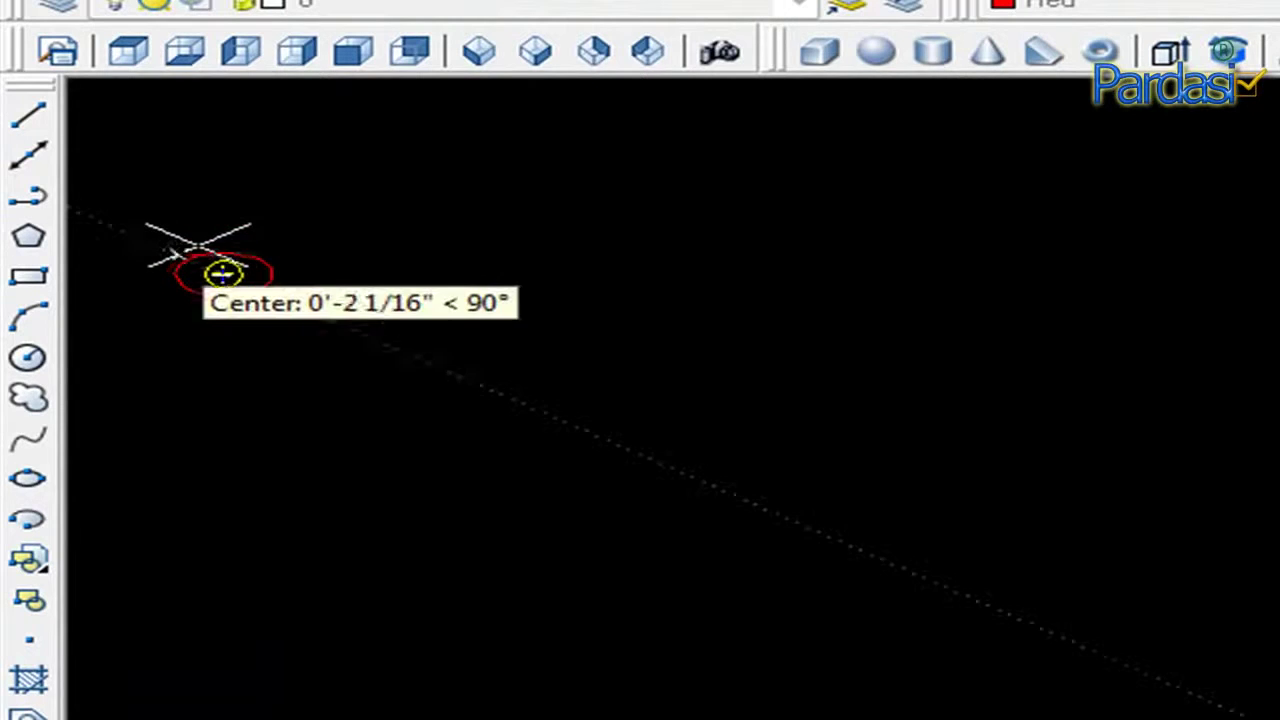
# Rotate the circle 90° about an axis from its centre to its edge.
pyautogui.click(222, 272)
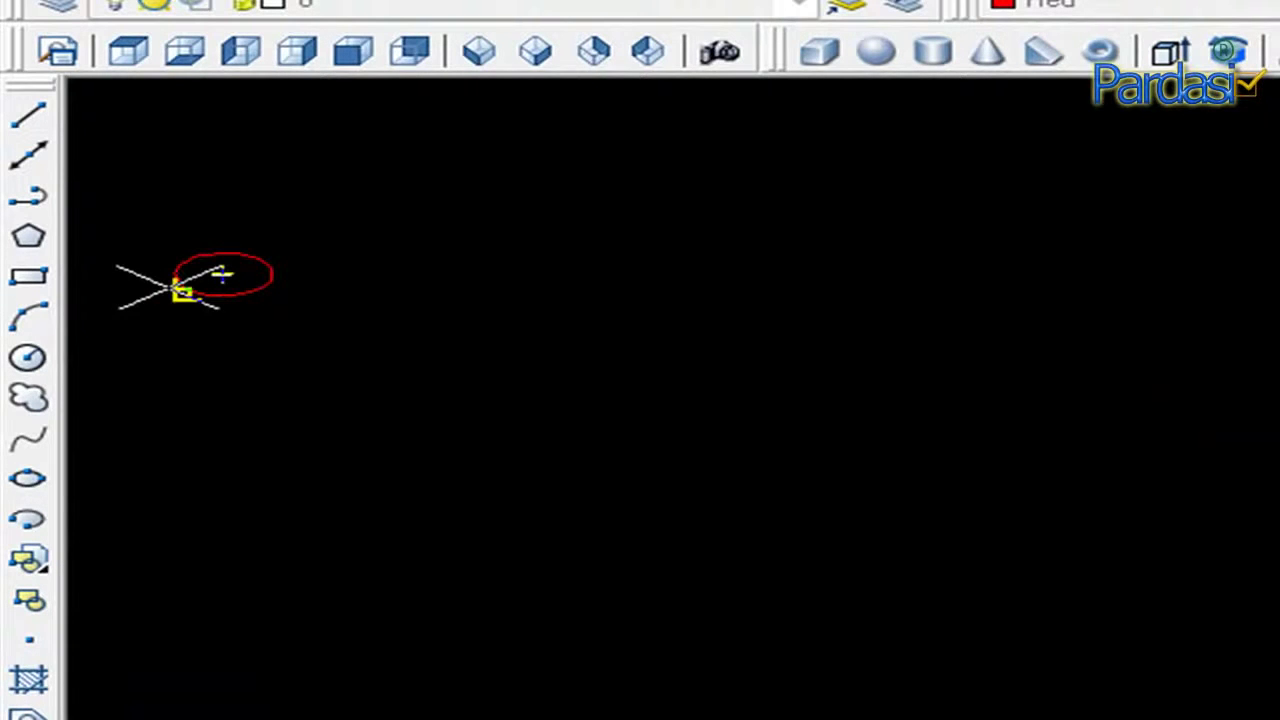
pyautogui.click(196, 251)
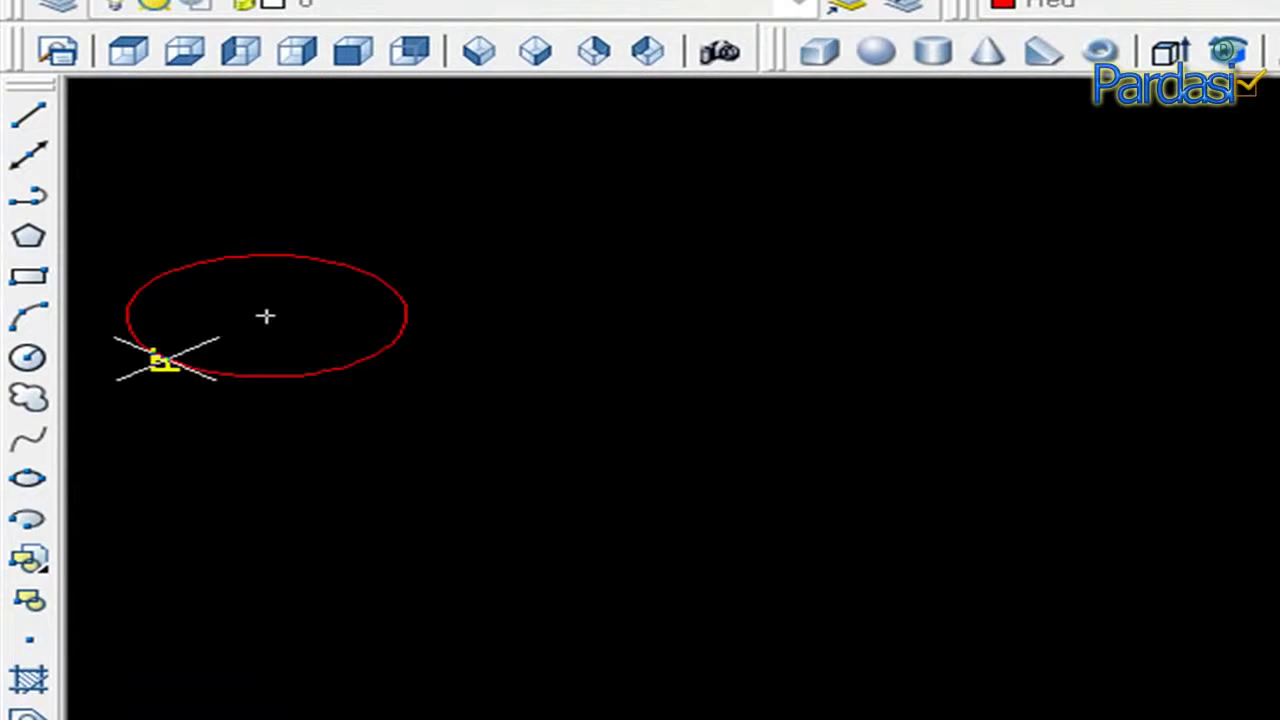
pyautogui.click(174, 356)
pyautogui.click(918, 257)
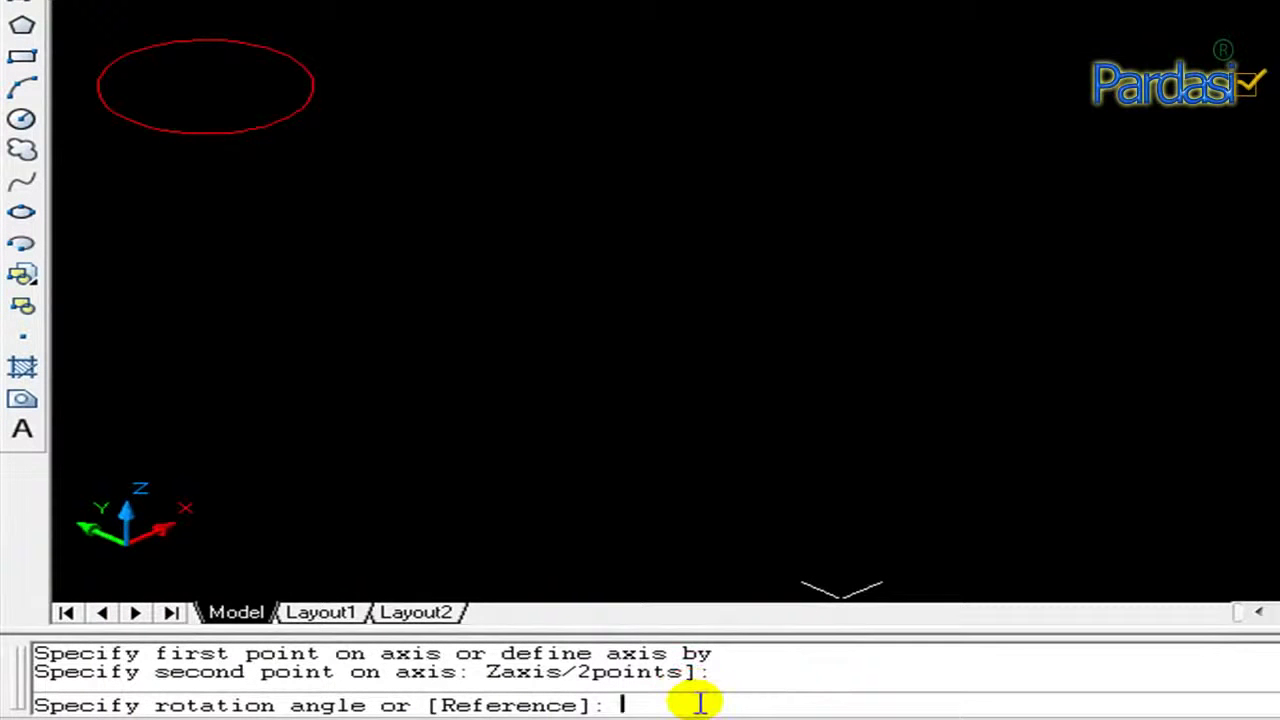
pyautogui.write('90')
pyautogui.press('Return')
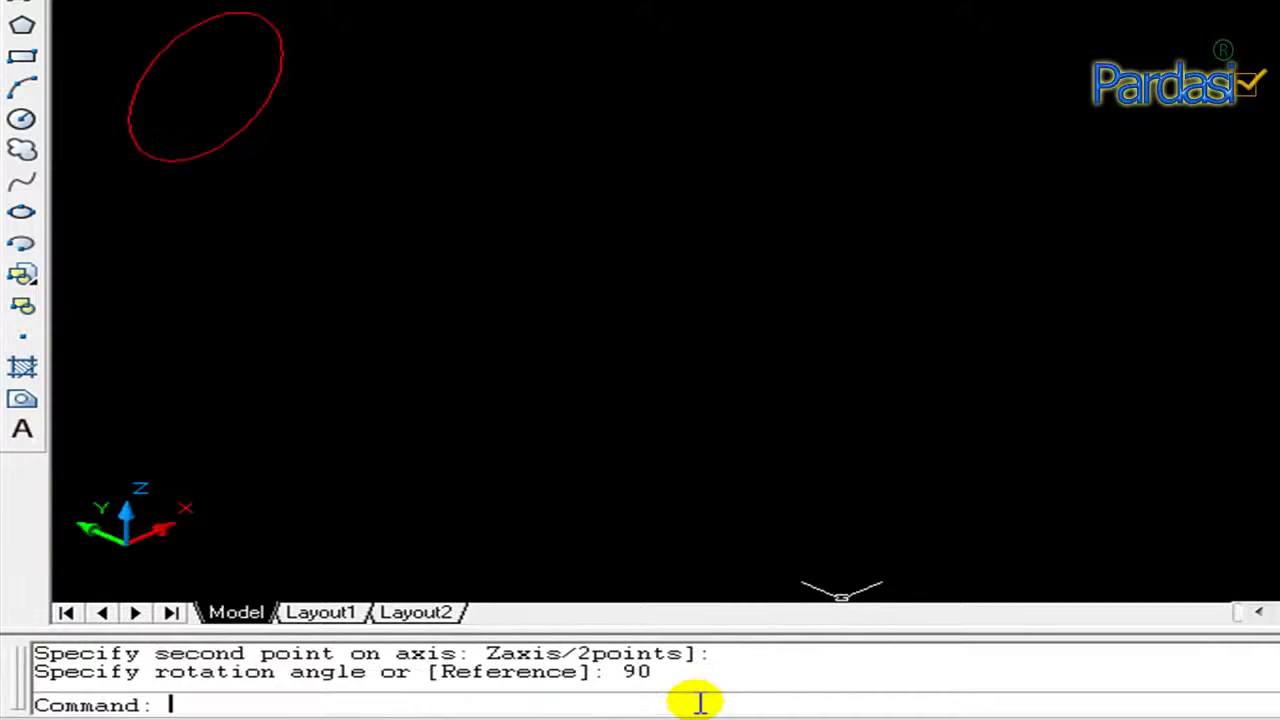
pyautogui.scroll(-2, 305, 10)
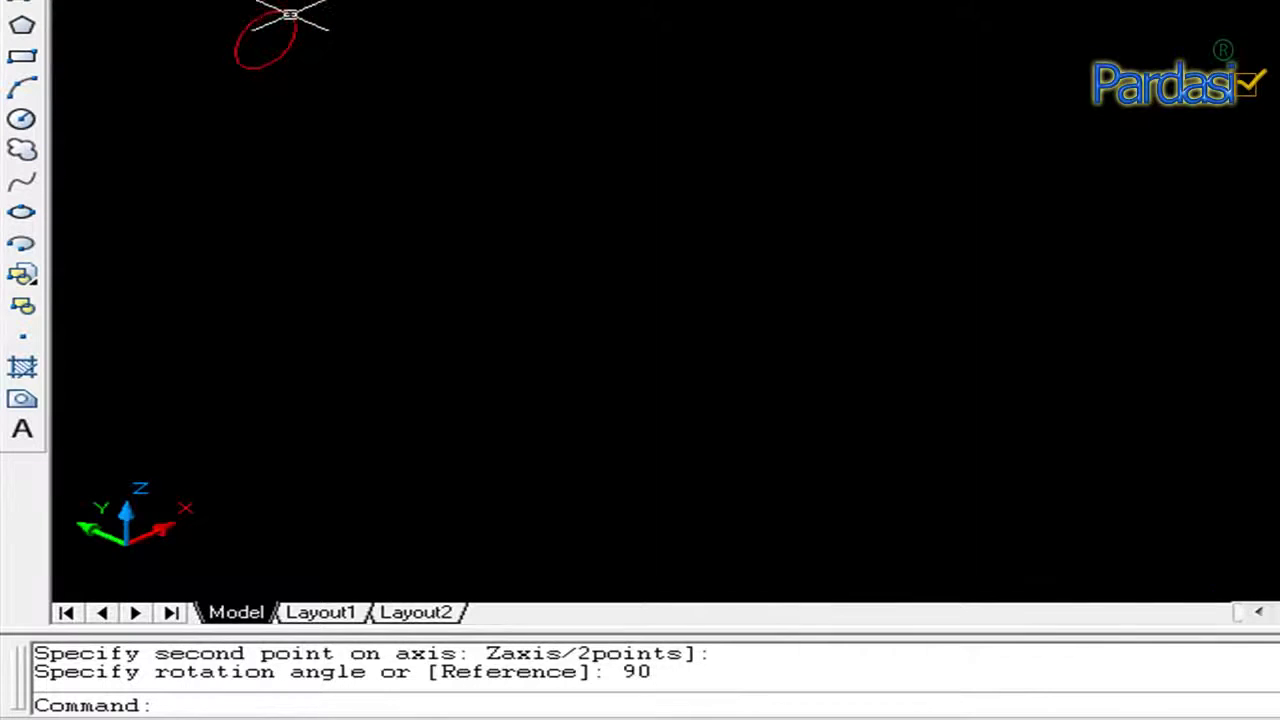
pyautogui.scroll(-2, 335, 30)
pyautogui.scroll(-2, 396, 52)
pyautogui.press('Escape')
pyautogui.press('Escape')
pyautogui.write('m')
# Move the upright profile circle onto the top of the corner post.
pyautogui.press('Return')
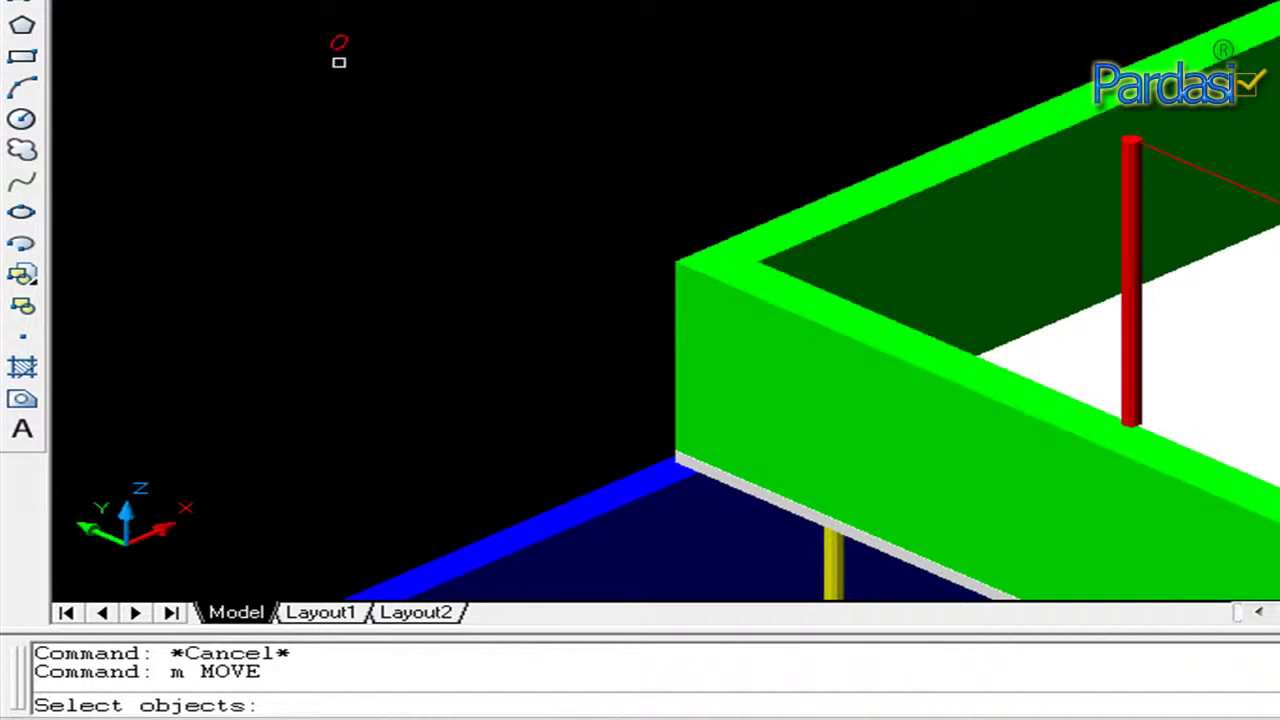
pyautogui.click(340, 45)
pyautogui.scroll(3, 340, 45)
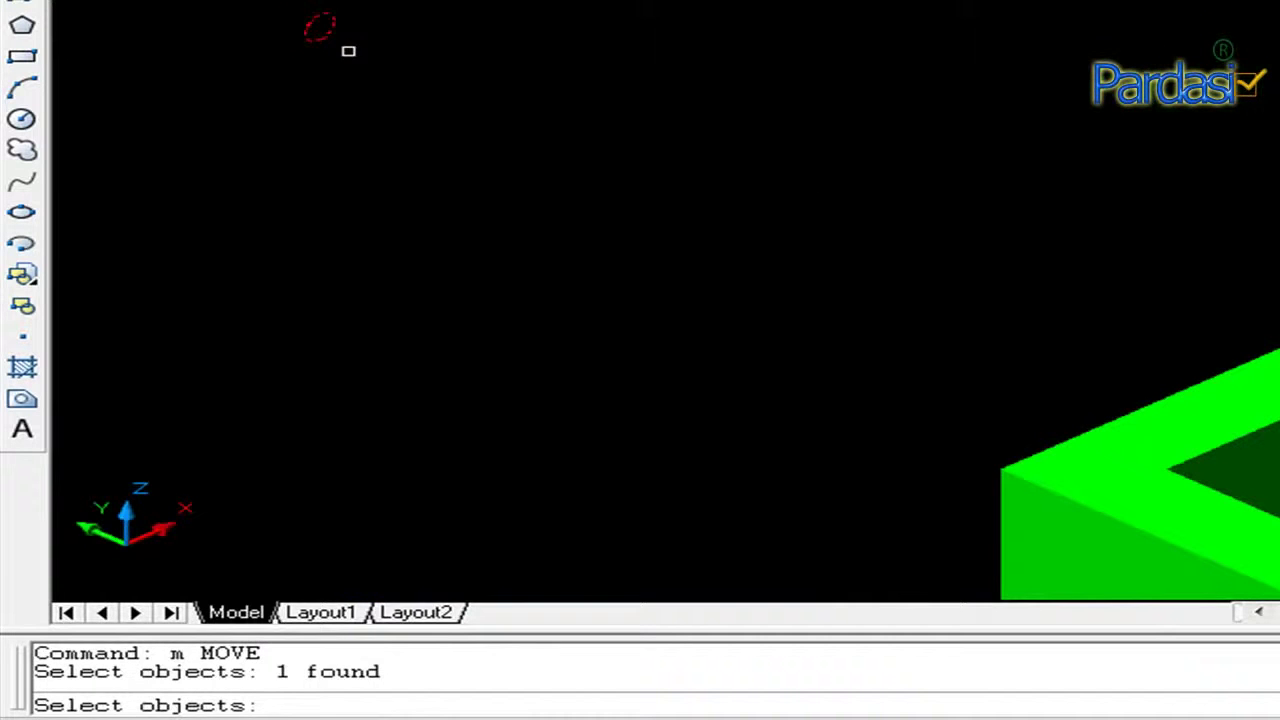
pyautogui.press('Return')
pyautogui.click(320, 28)
pyautogui.scroll(-2, 775, 170)
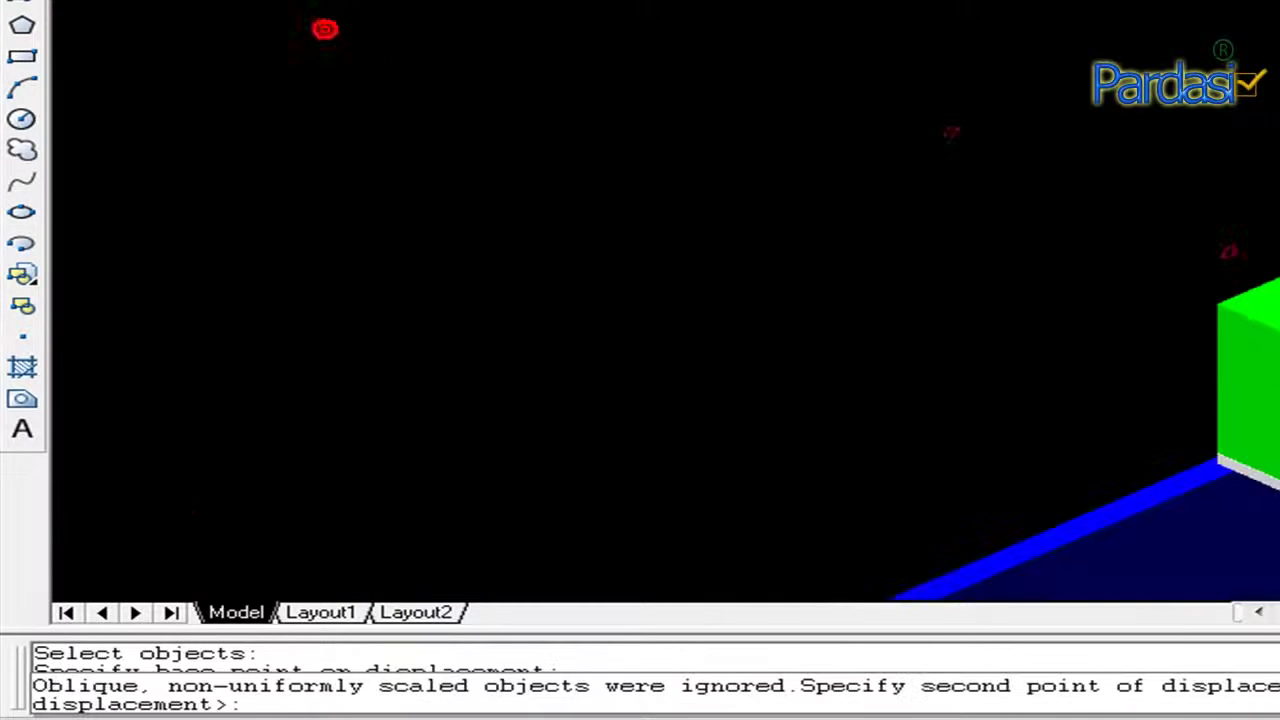
pyautogui.scroll(5, 1200, 252)
pyautogui.scroll(3, 1200, 252)
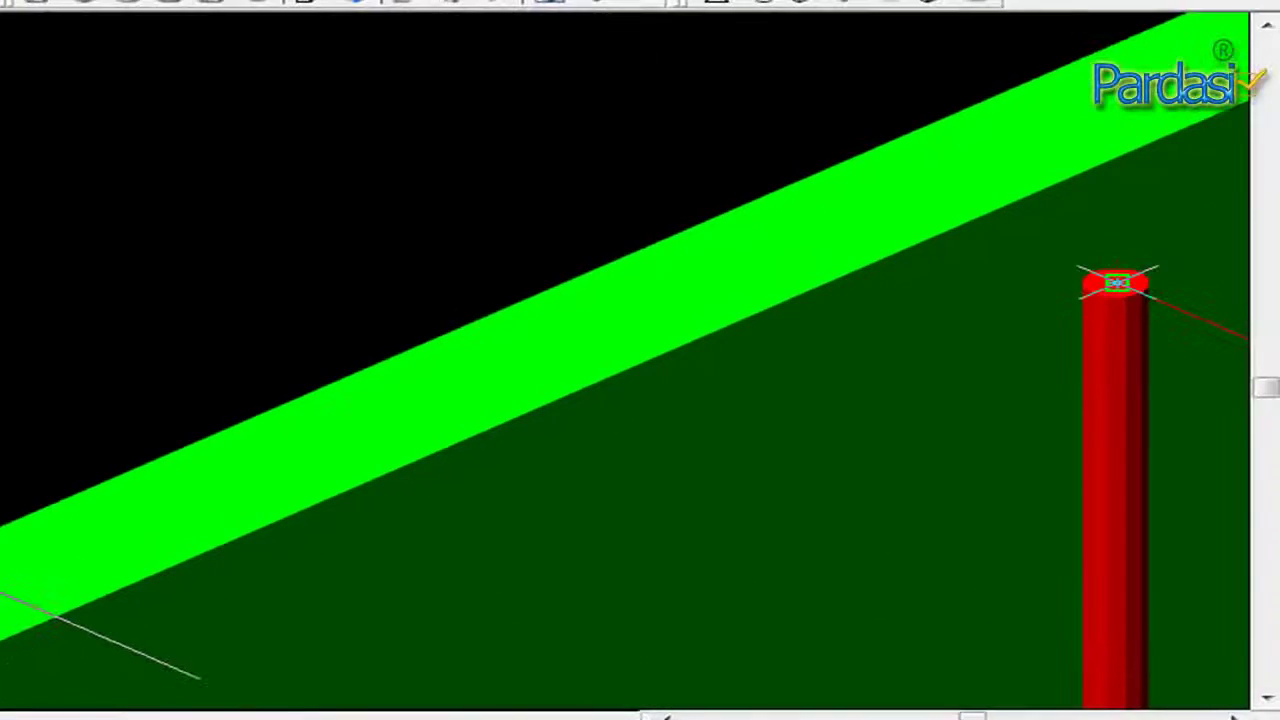
pyautogui.scroll(3, 1114, 271)
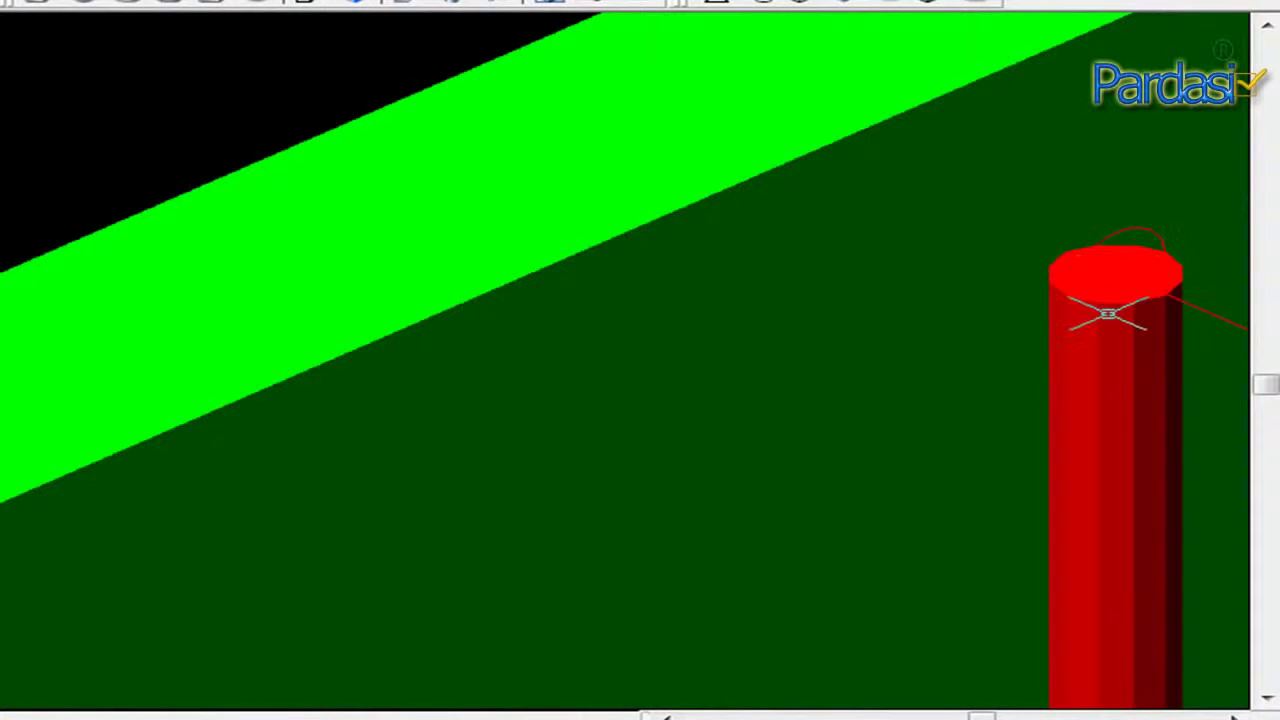
pyautogui.scroll(-2, 1100, 325)
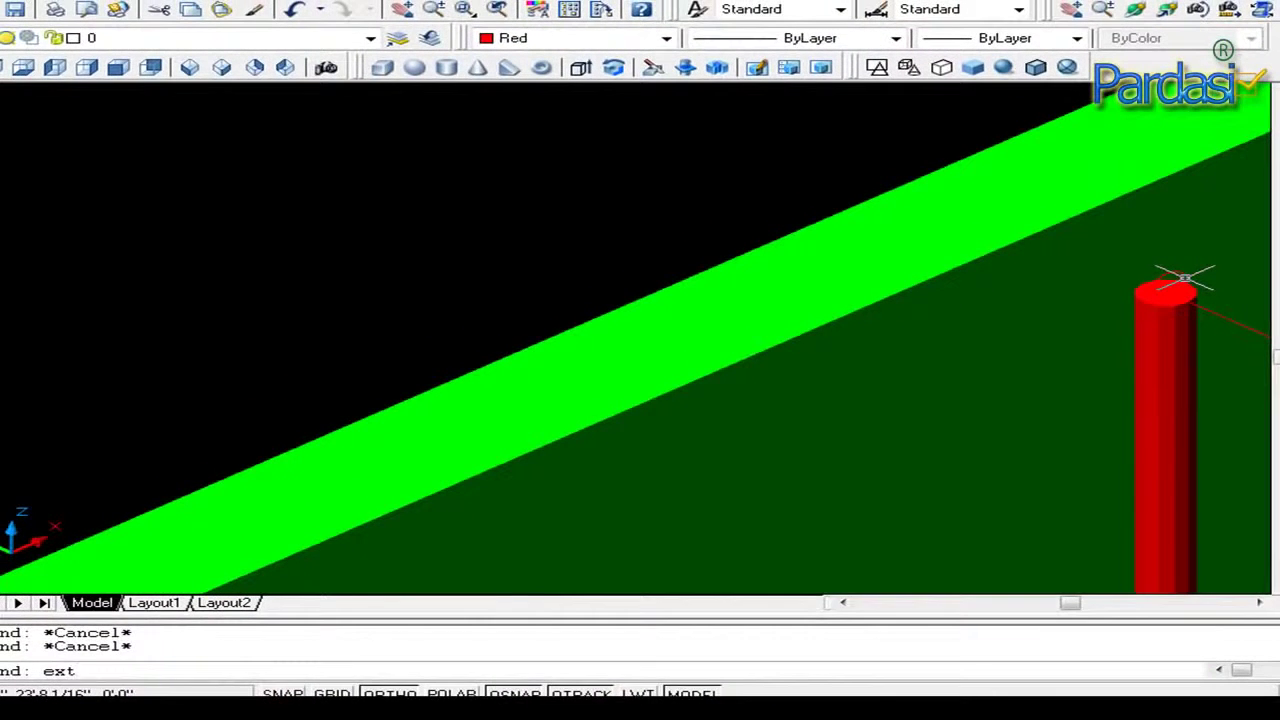
pyautogui.write('ext')
# Extrude the circle along the red railing line as its path.
pyautogui.press('Return')
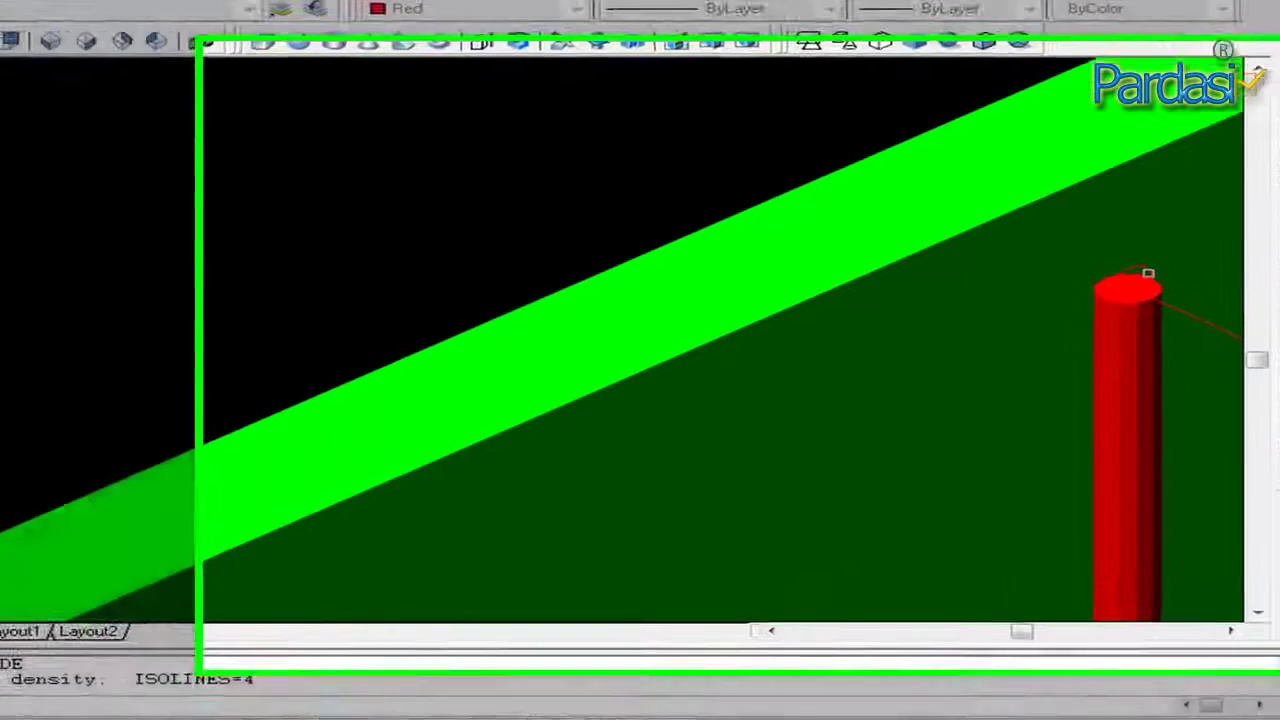
pyautogui.click(1110, 292)
pyautogui.press('Return')
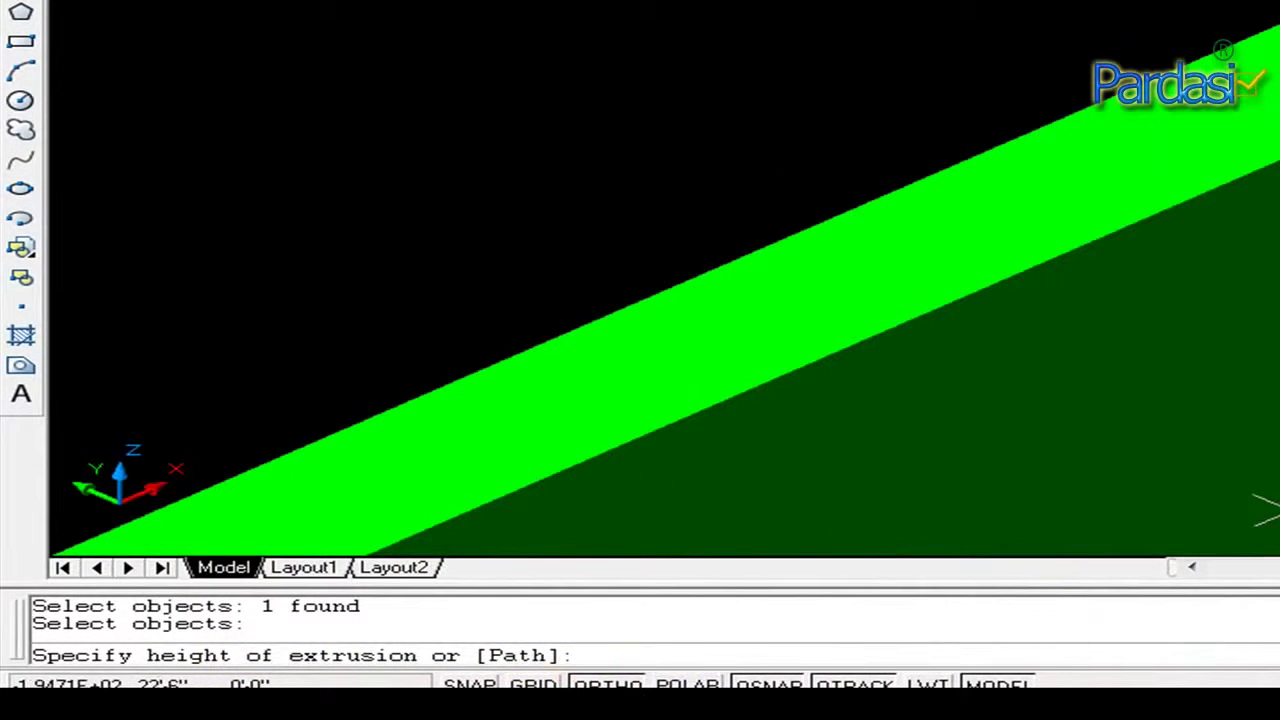
pyautogui.write('p')
pyautogui.press('Return')
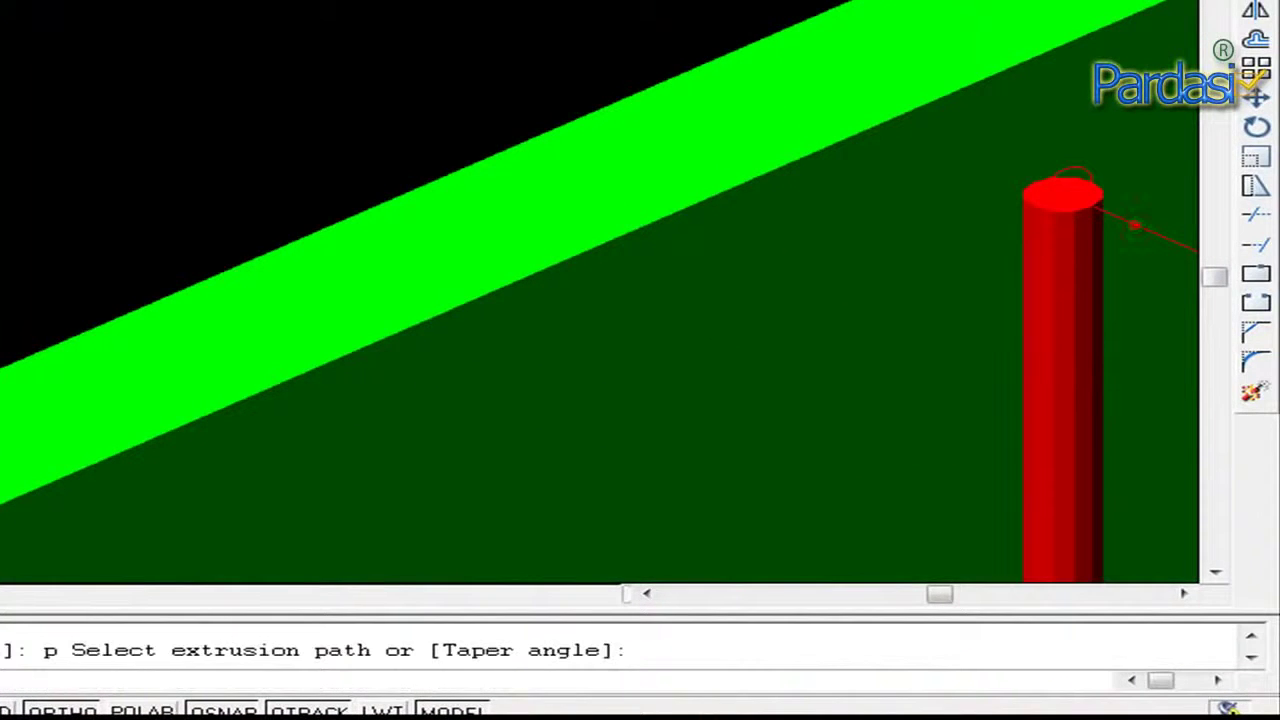
pyautogui.click(1135, 223)
pyautogui.scroll(-3, 827, 285)
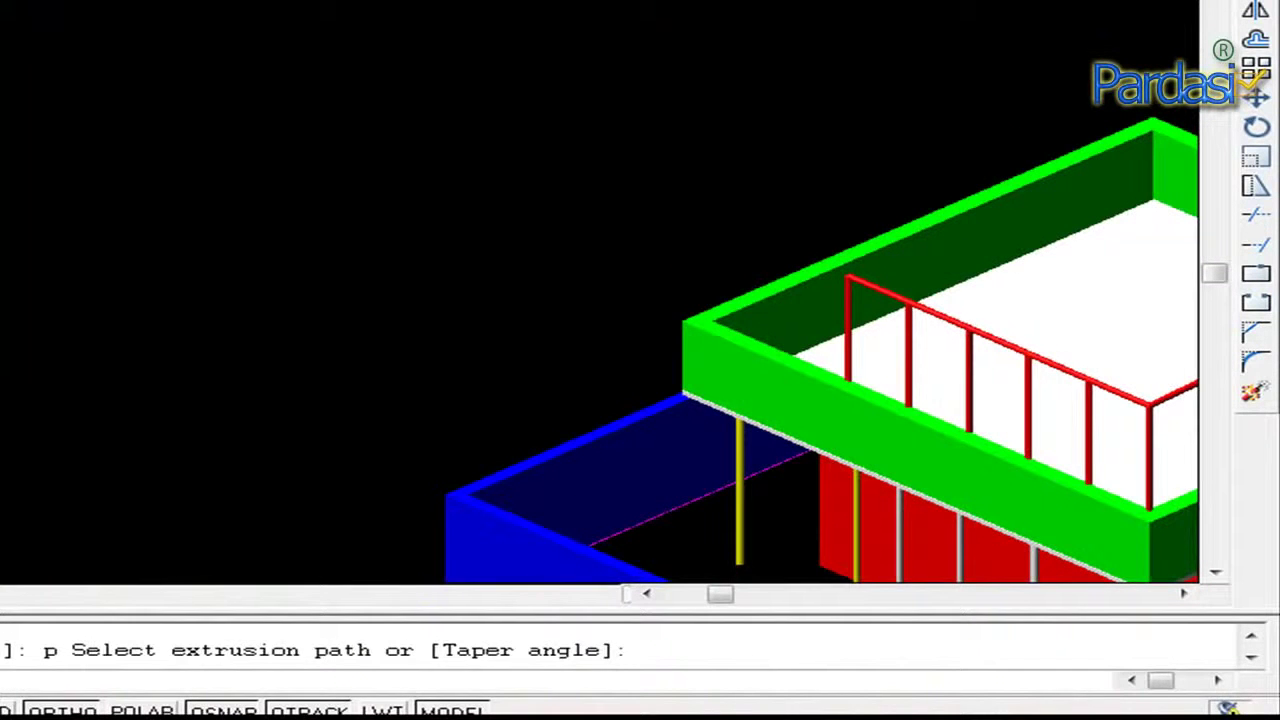
pyautogui.keyDown('shift'); pyautogui.moveTo(763, 346); pyautogui.dragTo(800, 355, button='middle'); pyautogui.keyUp('shift')
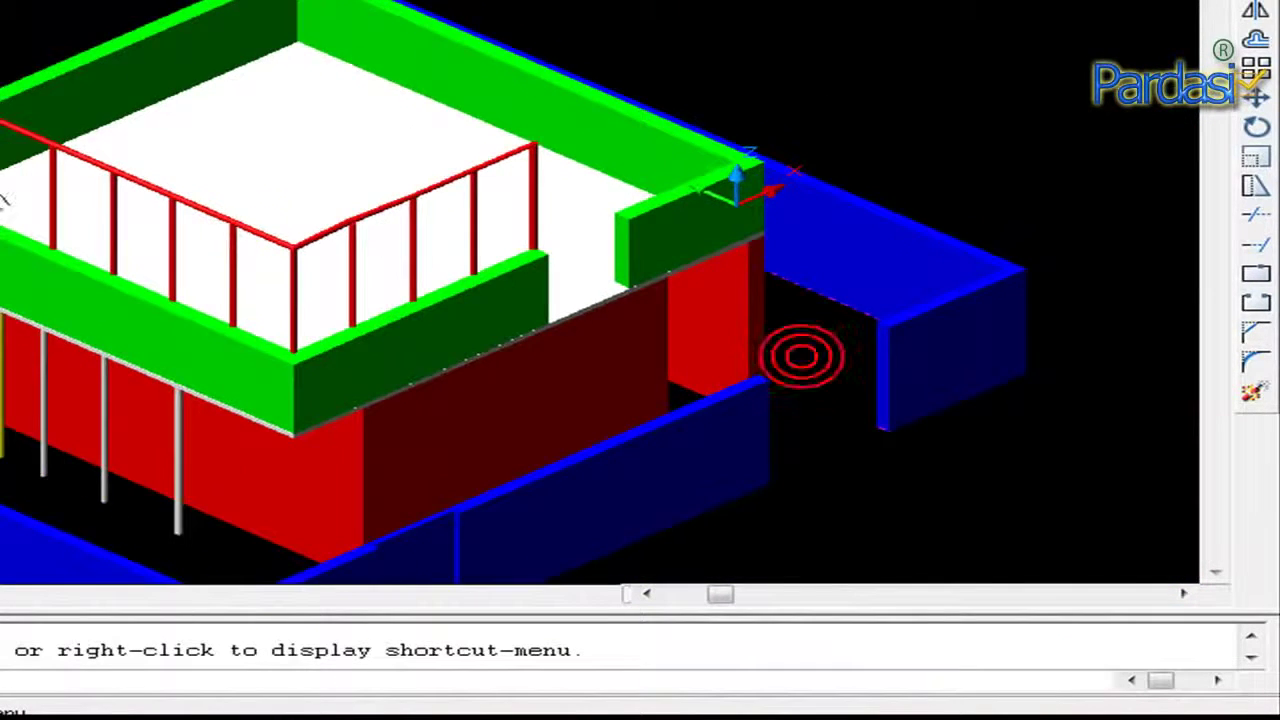
pyautogui.scroll(2, 263, 180)
pyautogui.scroll(2, 255, 182)
pyautogui.scroll(2, 220, 240)
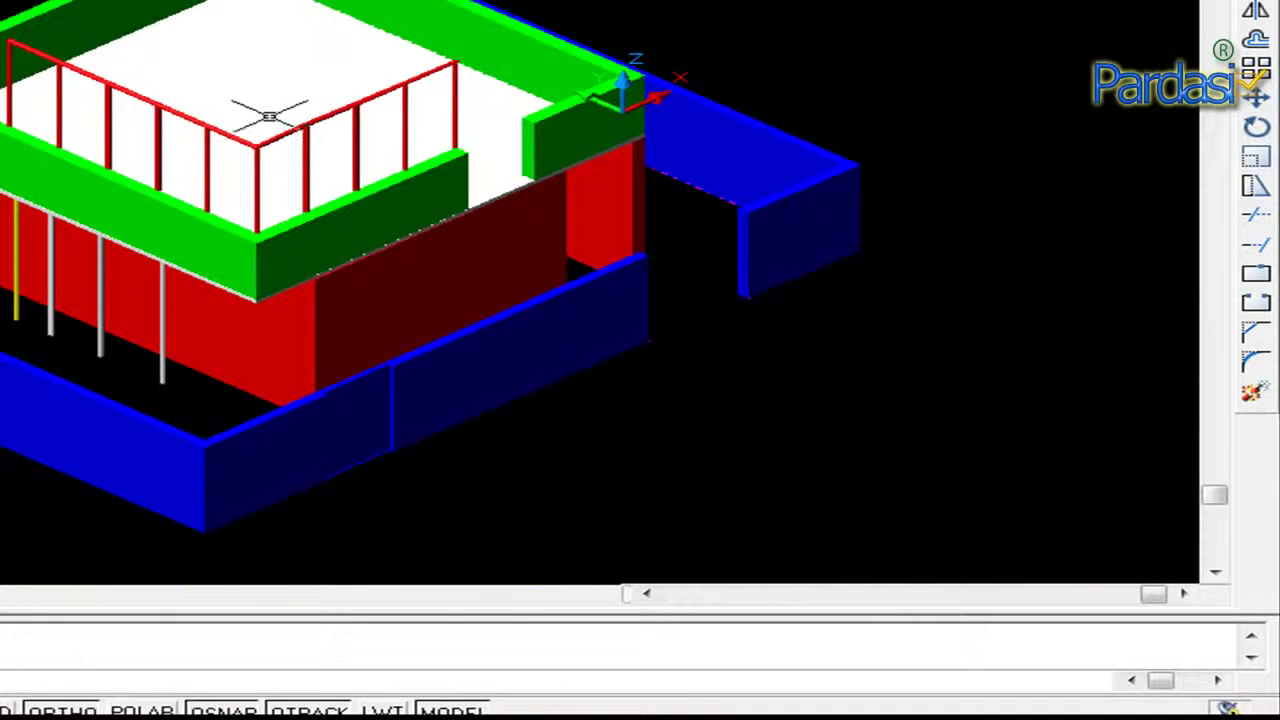
pyautogui.scroll(5, 268, 116)
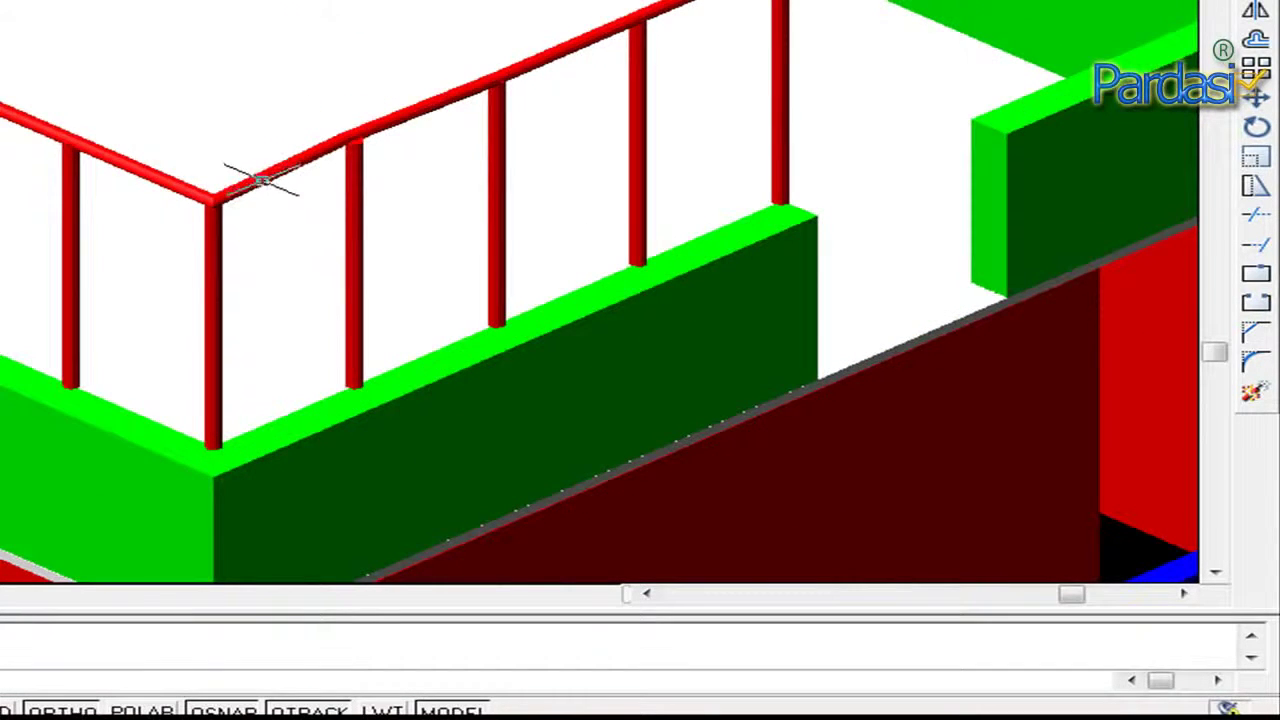
pyautogui.scroll(-2, 260, 180)
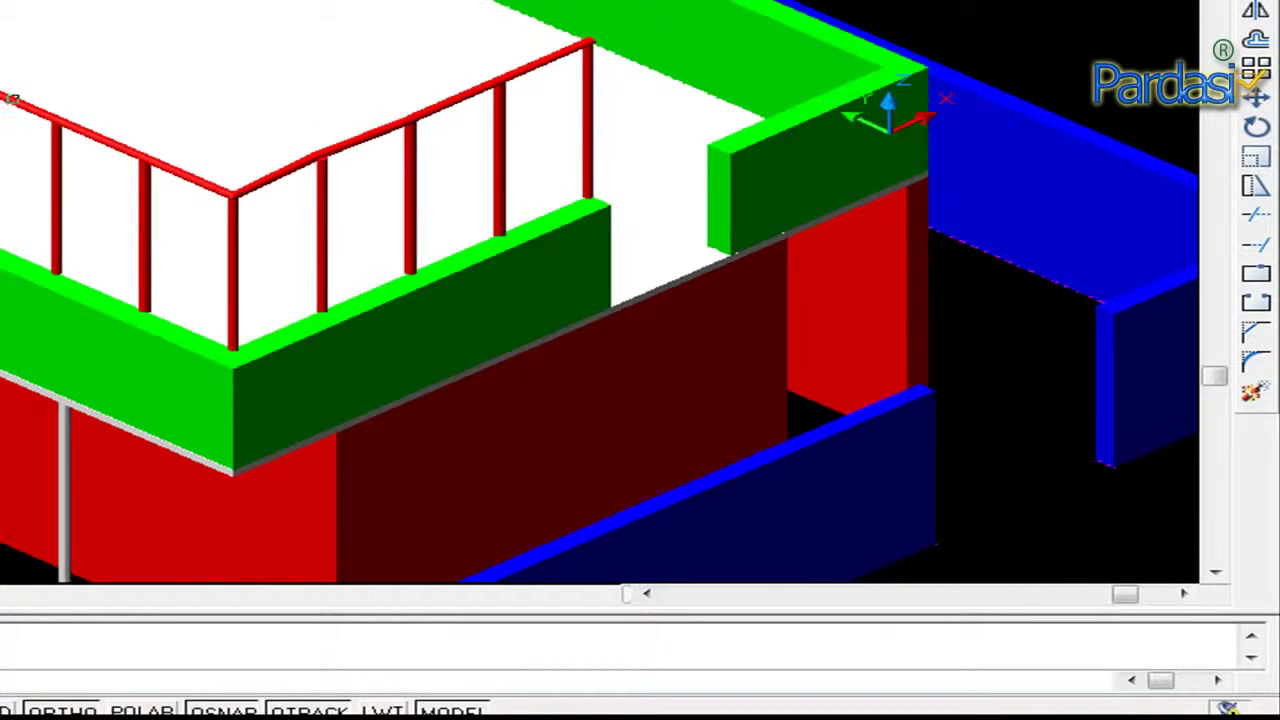
pyautogui.scroll(6, 8, 101)
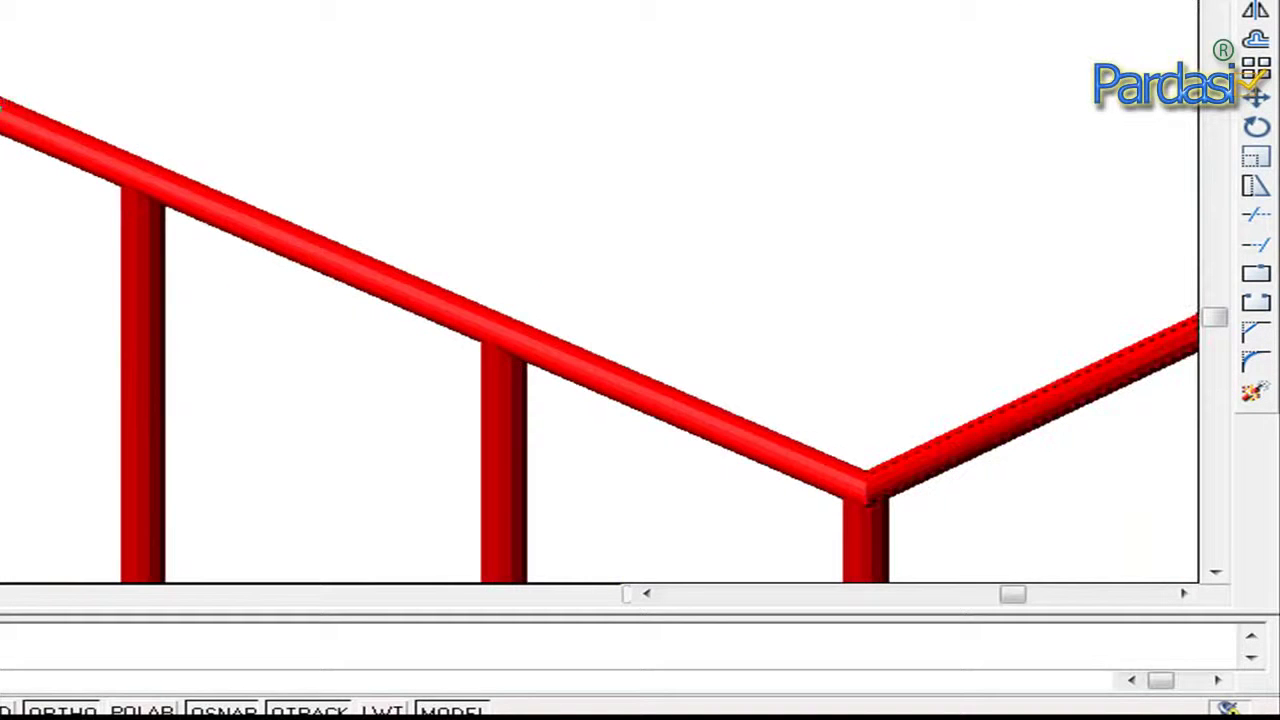
pyautogui.scroll(-5, 3, 101)
pyautogui.scroll(-2, 7, 136)
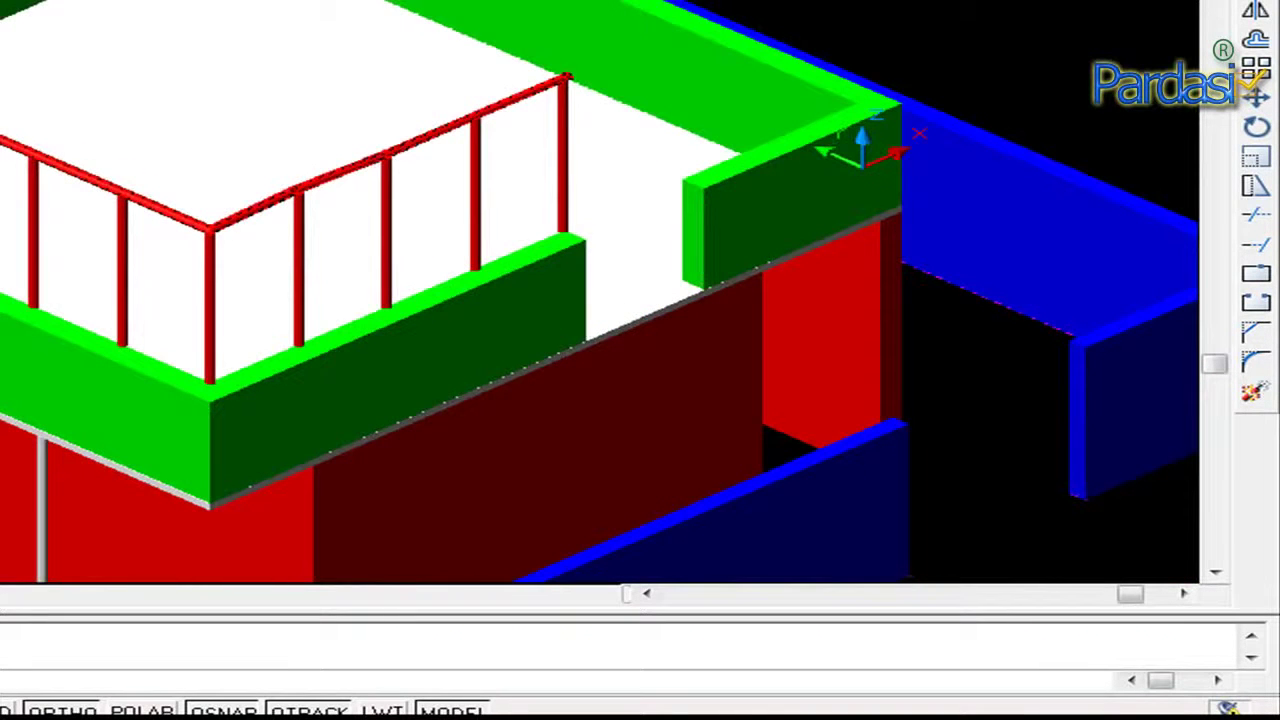
# Copy the top rail by @0,0,-6 to make a second rail 6 units lower.
pyautogui.press('Return')
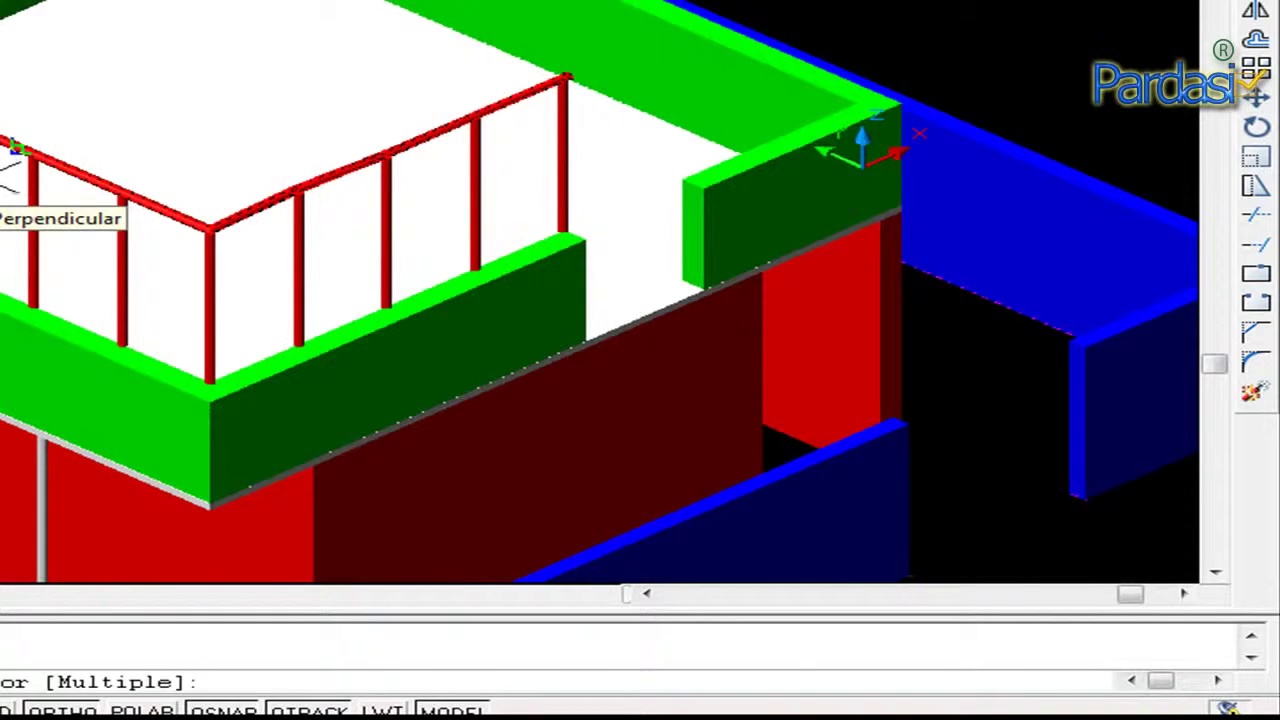
pyautogui.click(15, 148)
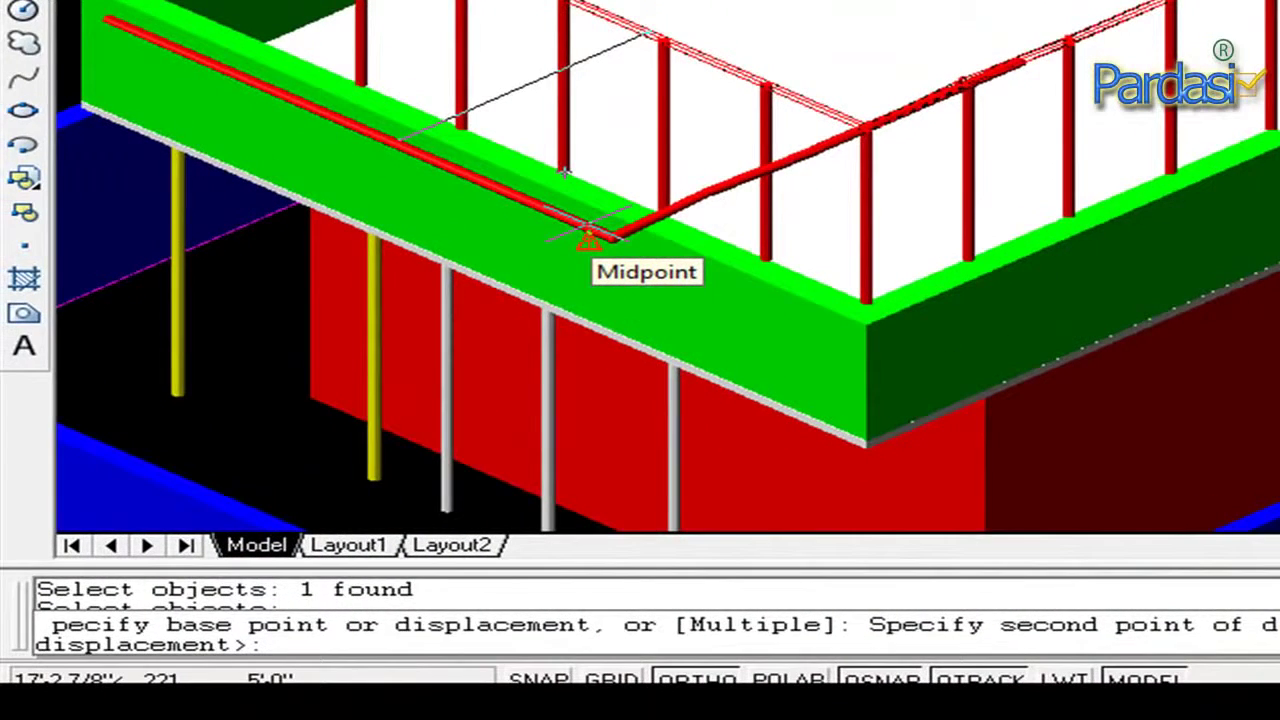
pyautogui.write('@')
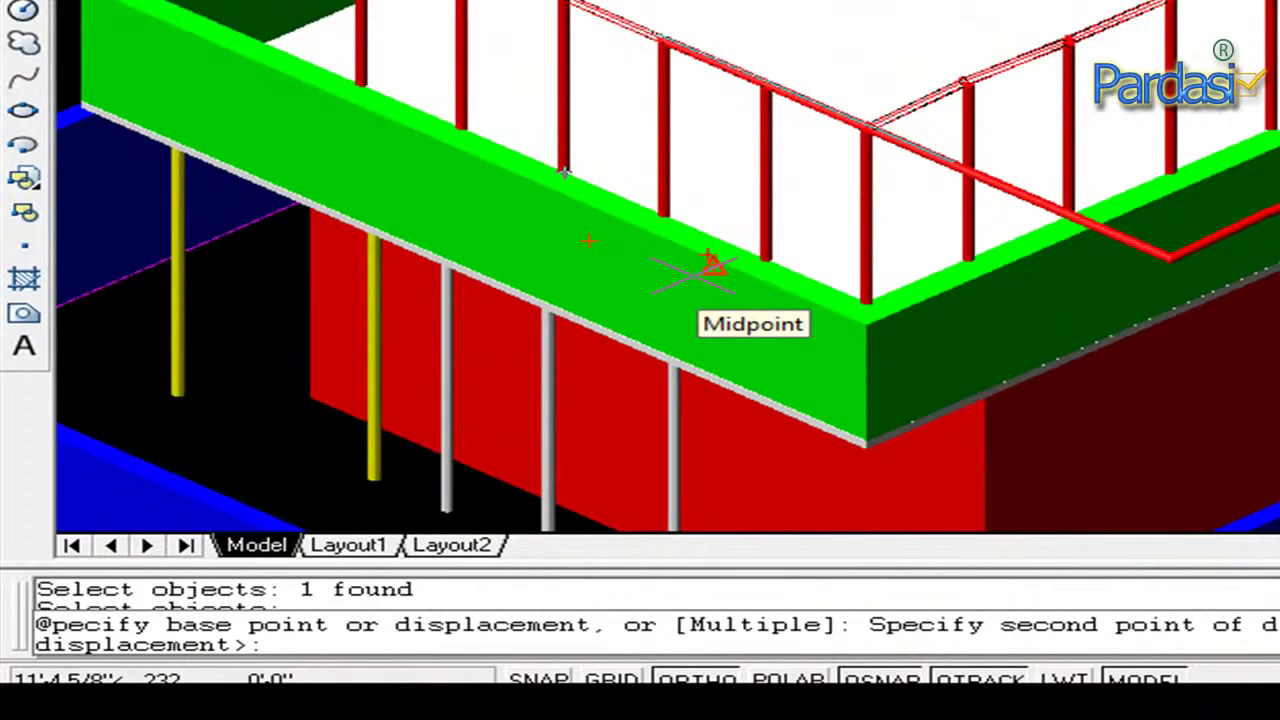
pyautogui.write('0,')
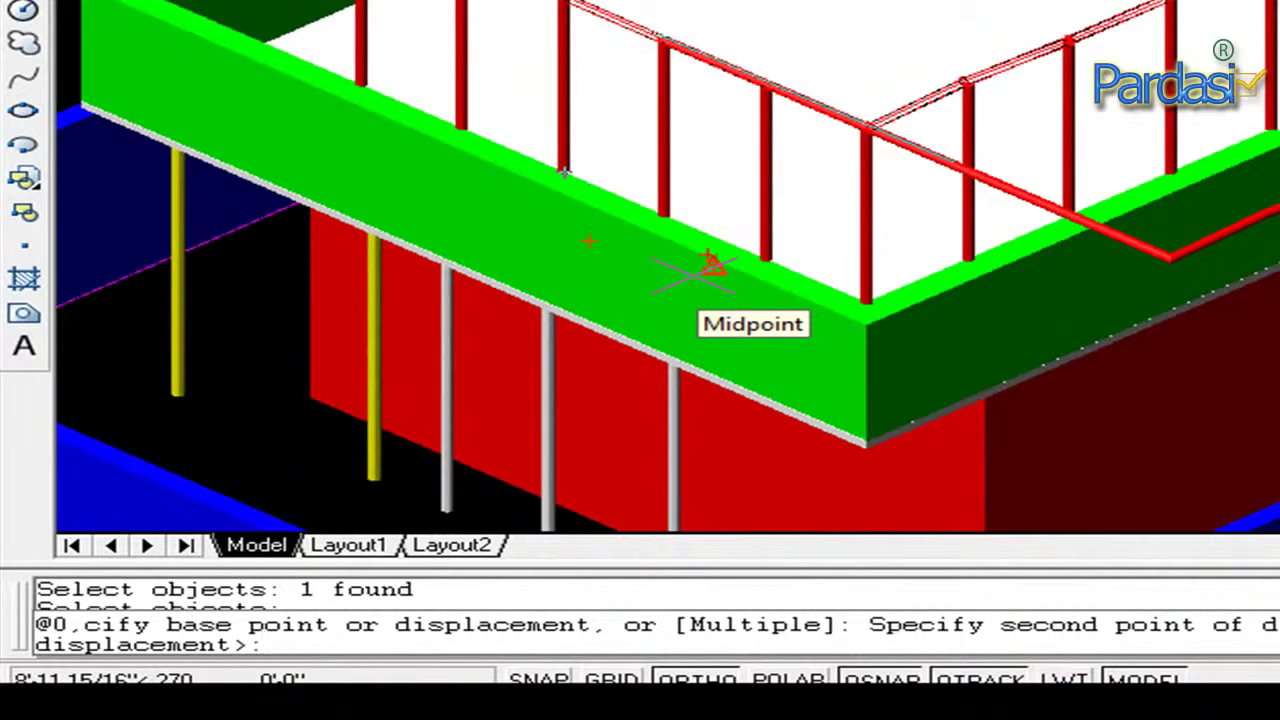
pyautogui.write('0')
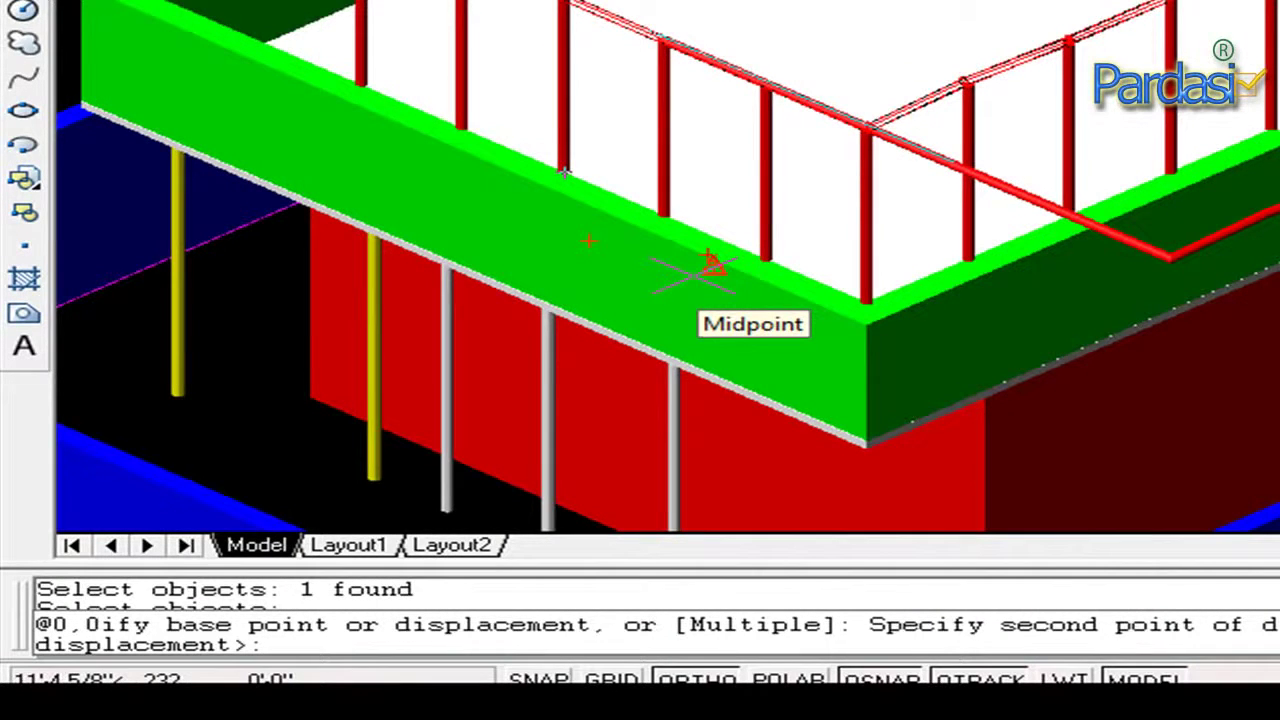
pyautogui.write(',-')
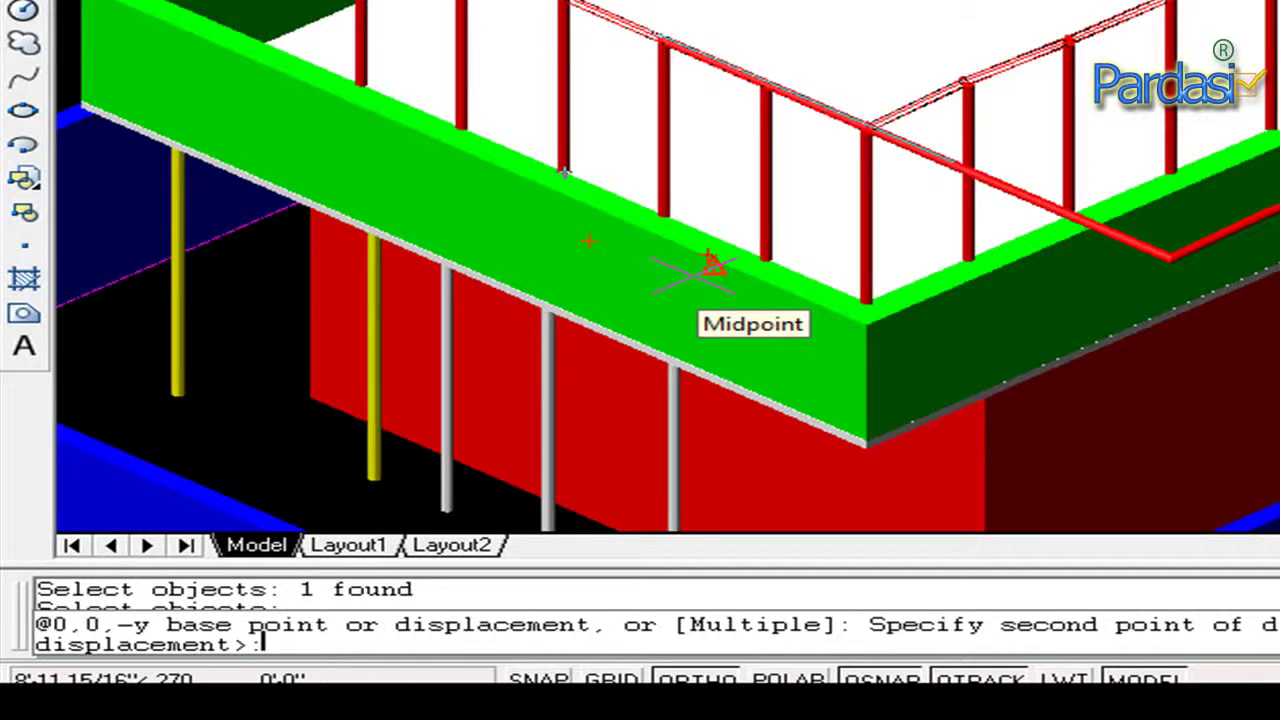
pyautogui.write('6')
pyautogui.press('Return')
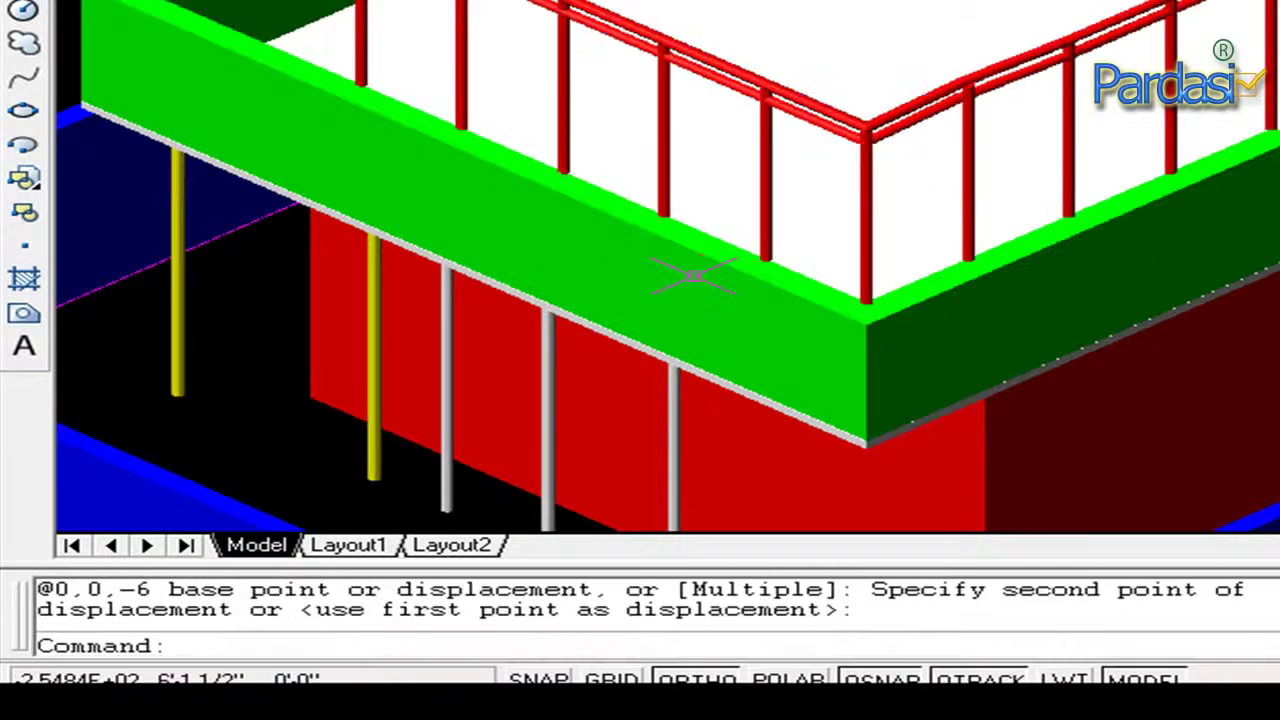
pyautogui.scroll(3, 778, 55)
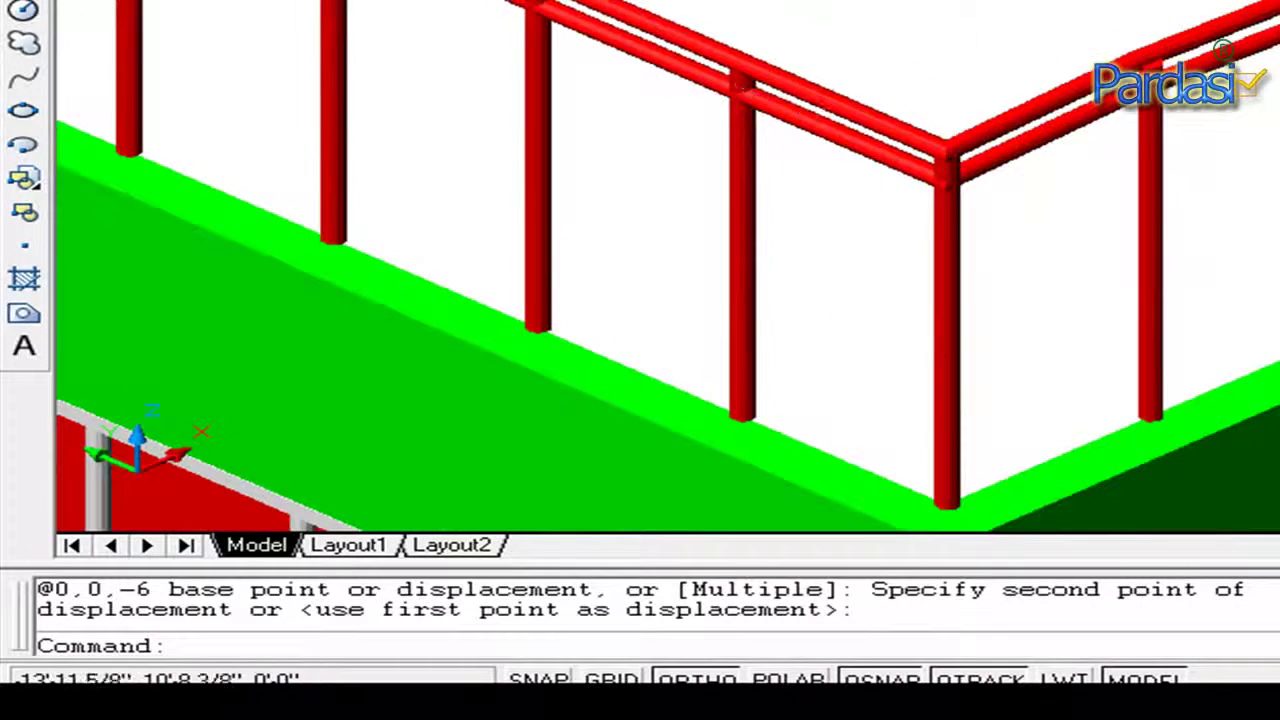
pyautogui.scroll(4, 783, 66)
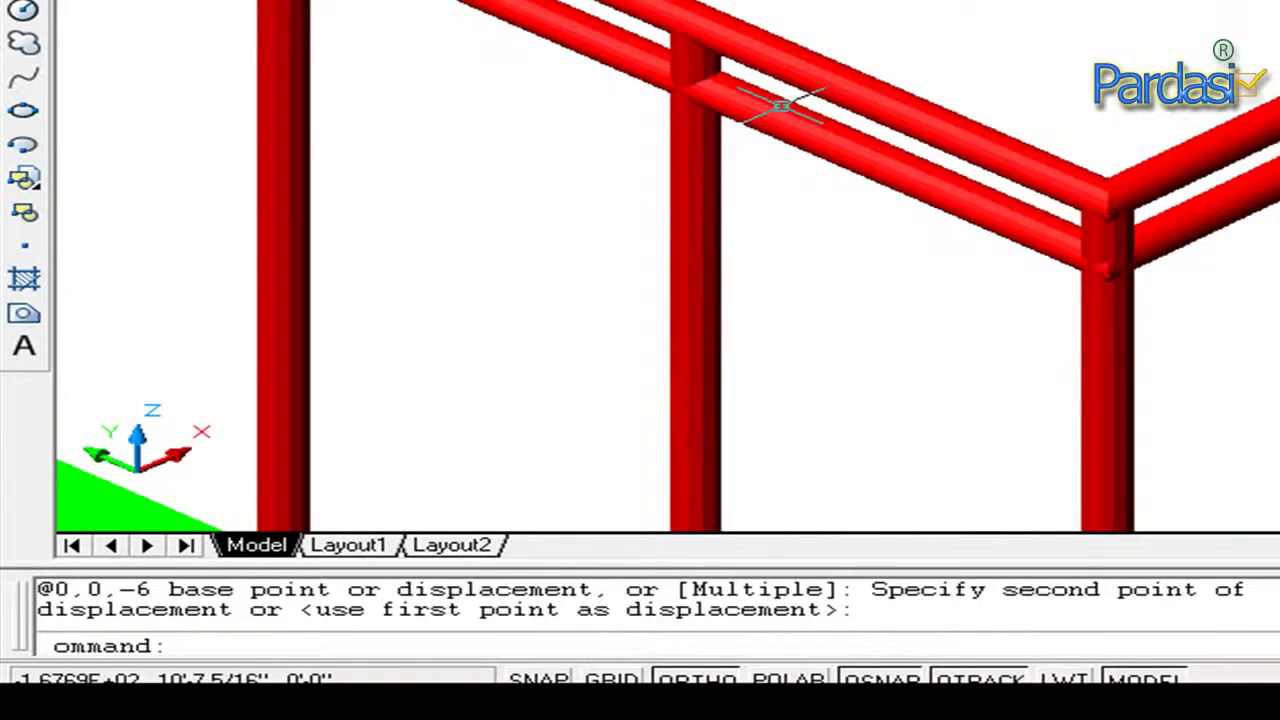
pyautogui.scroll(-5, 782, 105)
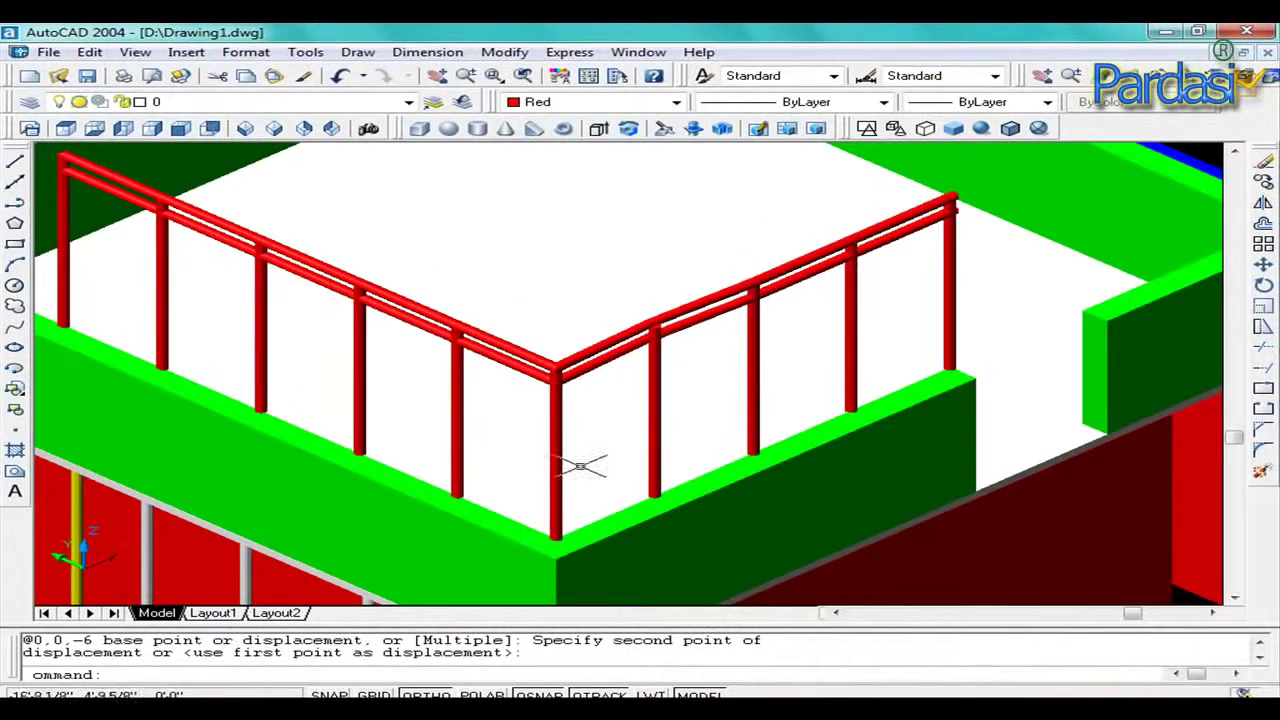
# Copy a rail to a new position 14 units below the top rail.
pyautogui.press('Escape')
pyautogui.write('co')
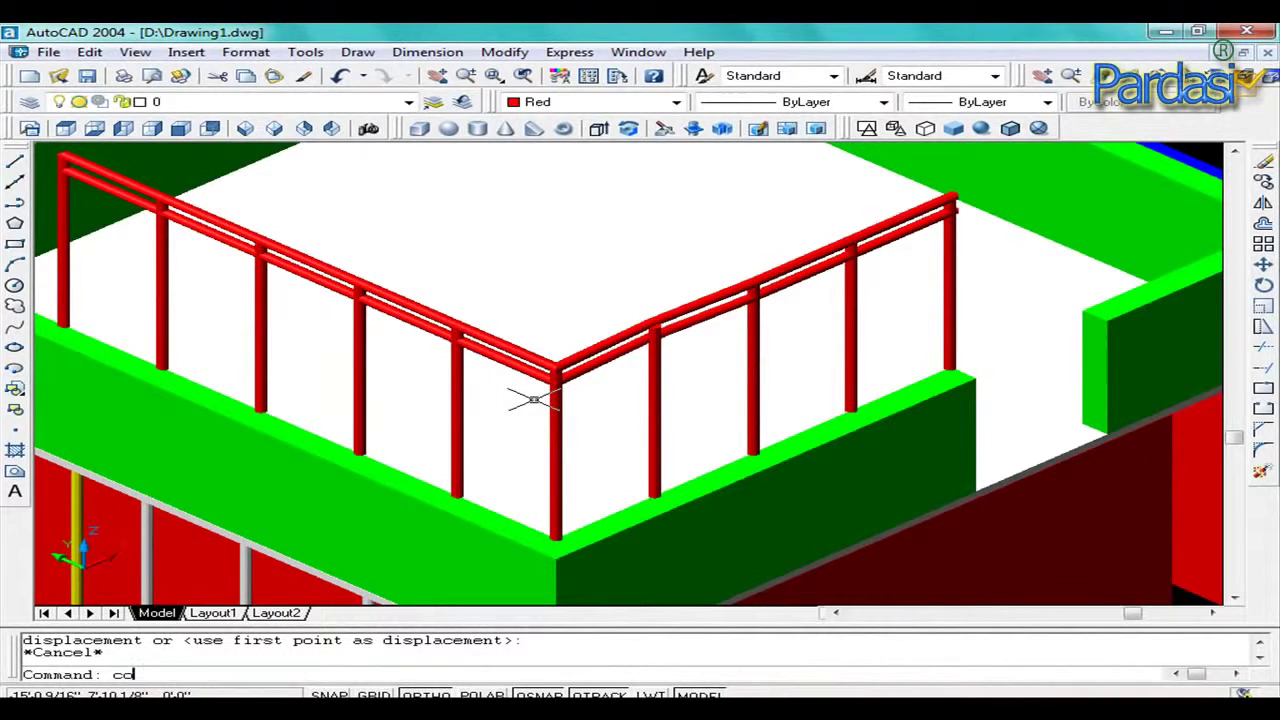
pyautogui.press('Return')
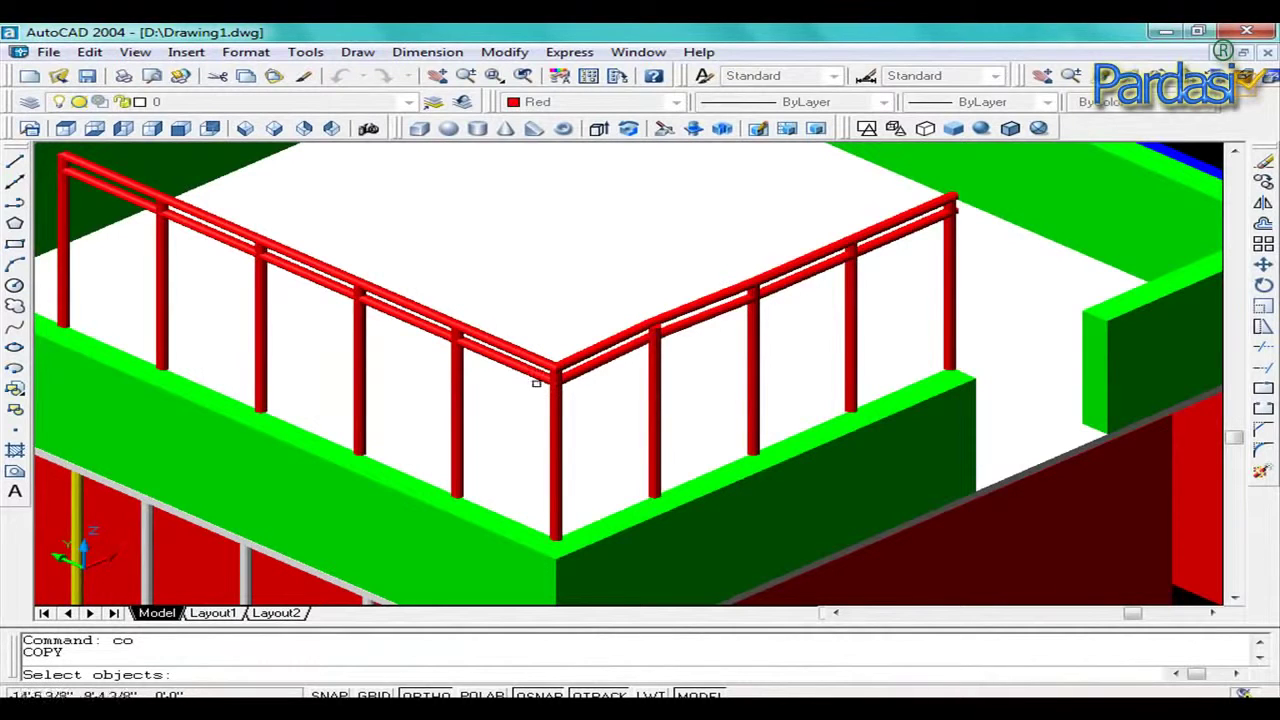
pyautogui.click(507, 364)
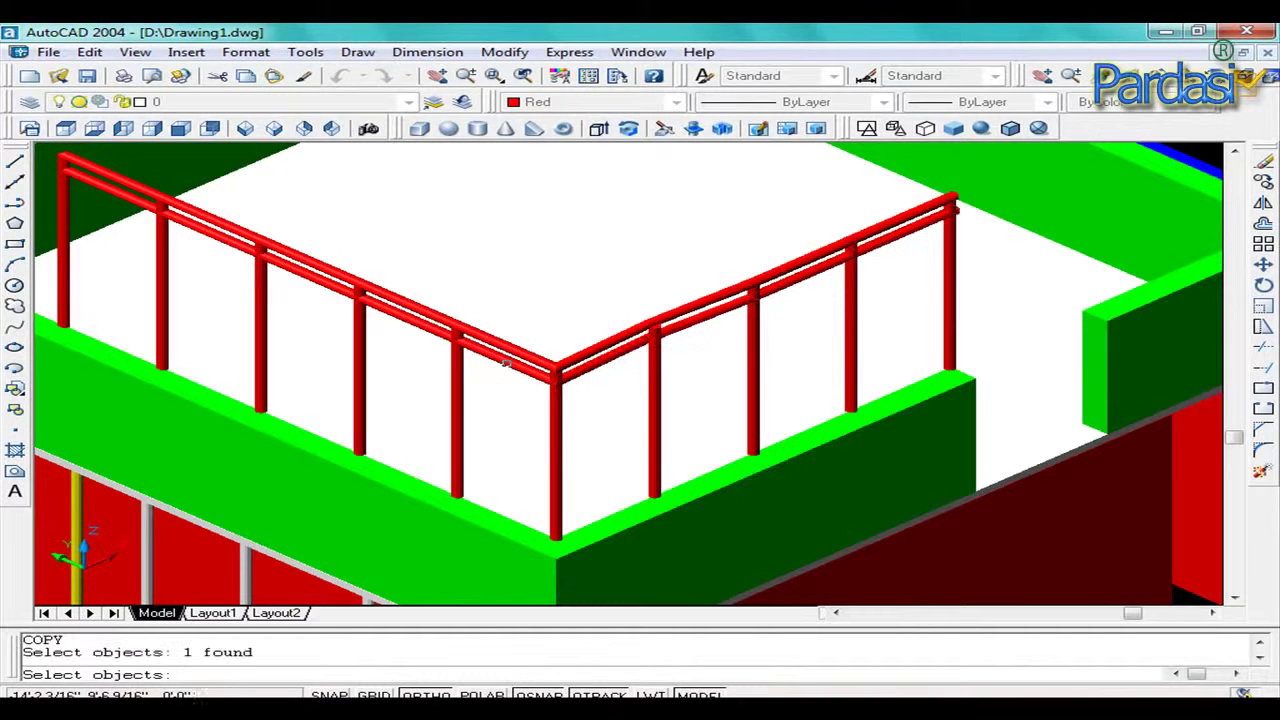
pyautogui.press('Return')
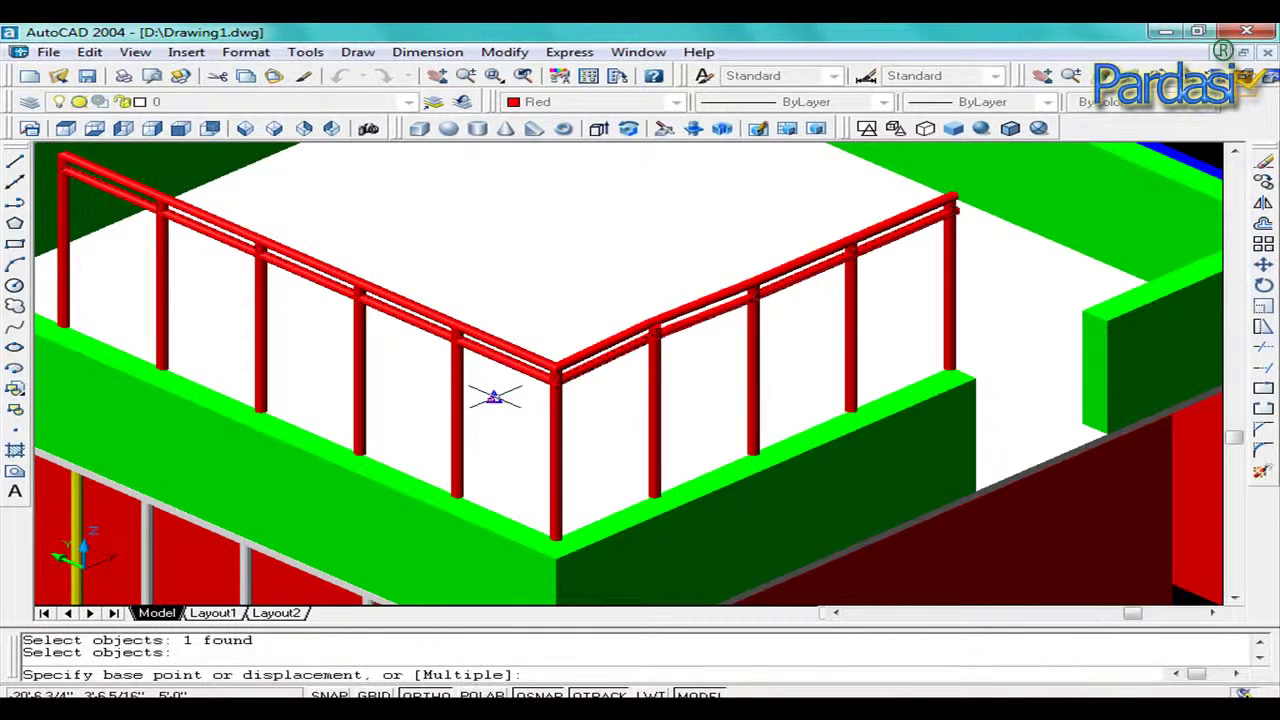
pyautogui.click(490, 400)
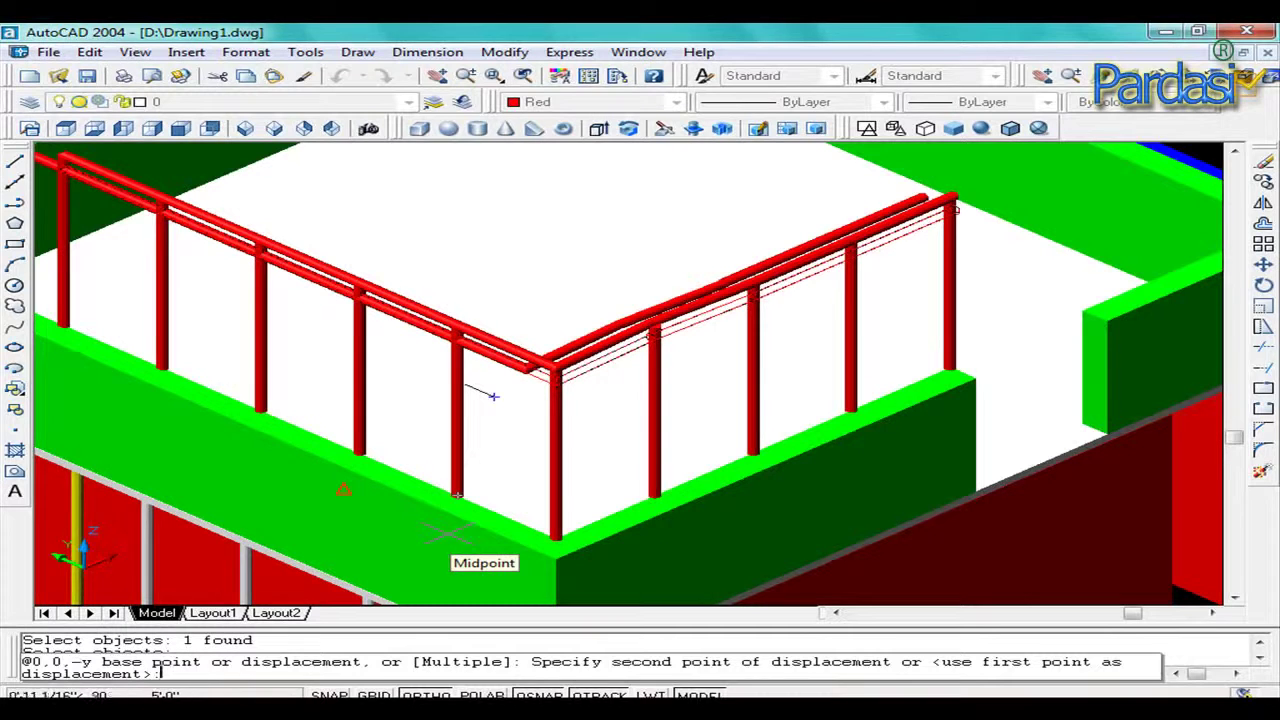
pyautogui.write('@0,0,-1')
pyautogui.write('4')
pyautogui.press('Return')
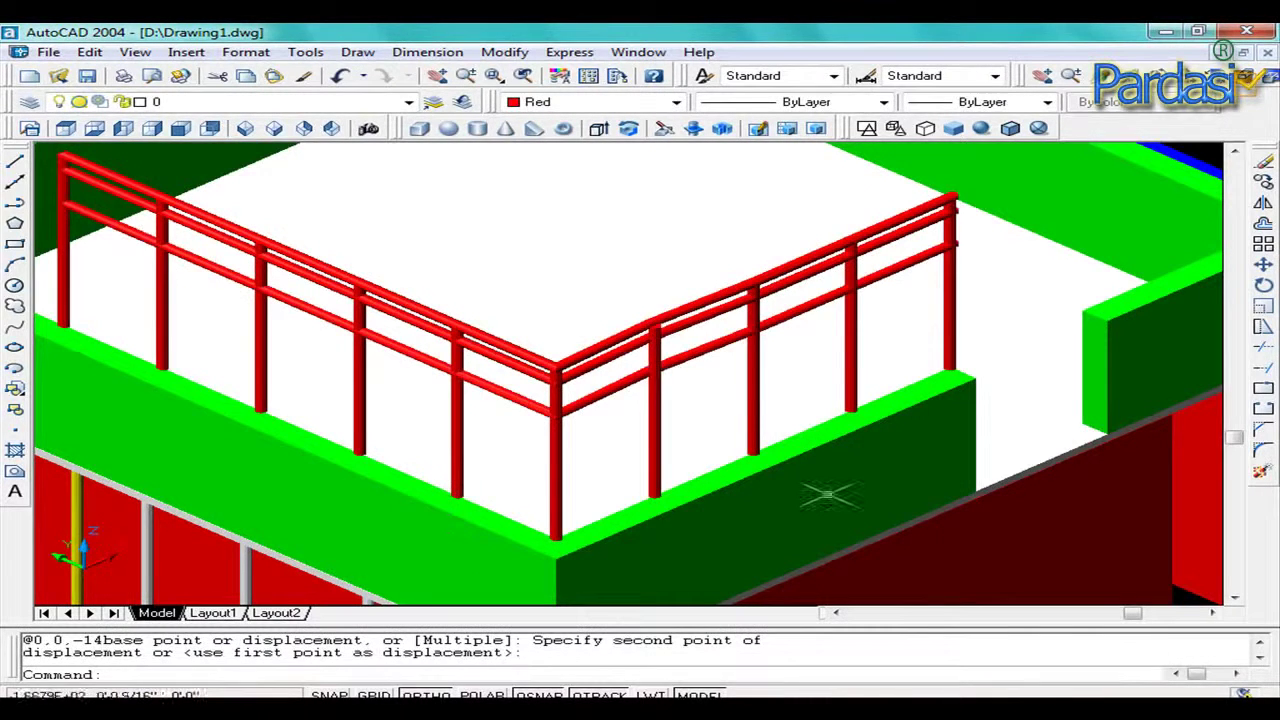
# Delete the surplus rail, leaving a top and a lower rail.
pyautogui.scroll(-2, 412, 340)
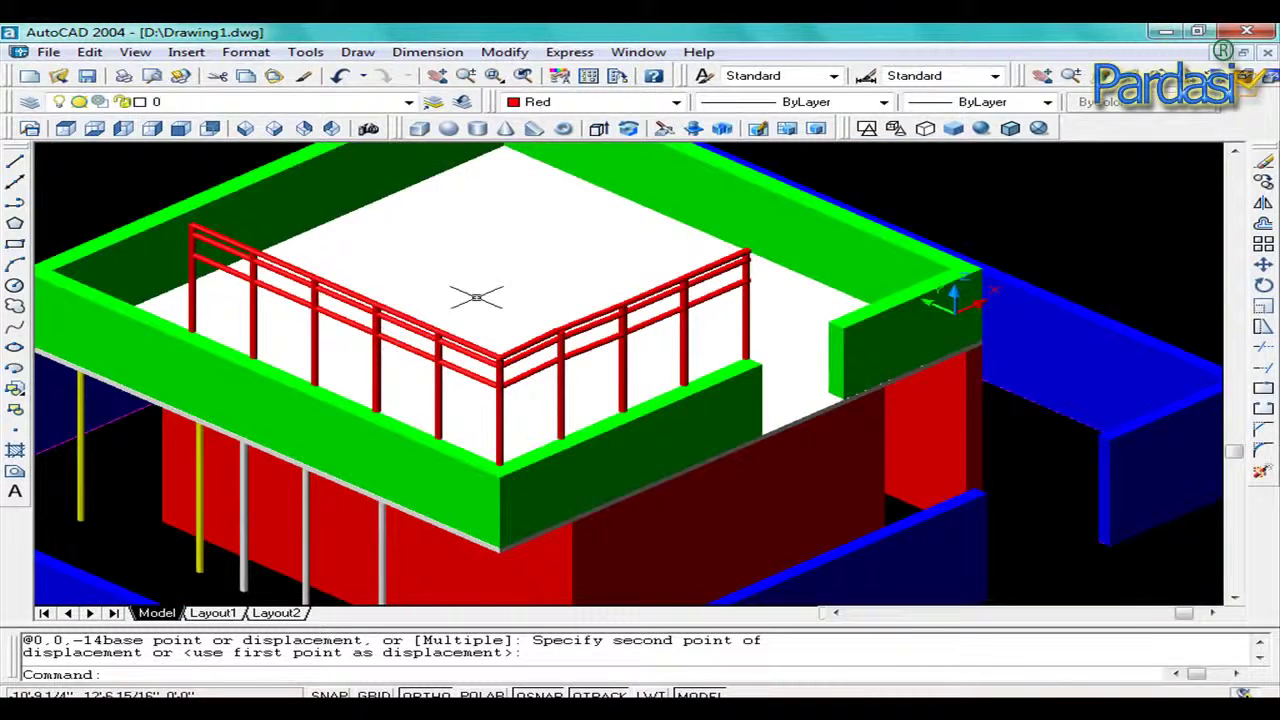
pyautogui.scroll(2, 471, 298)
pyautogui.scroll(2, 405, 315)
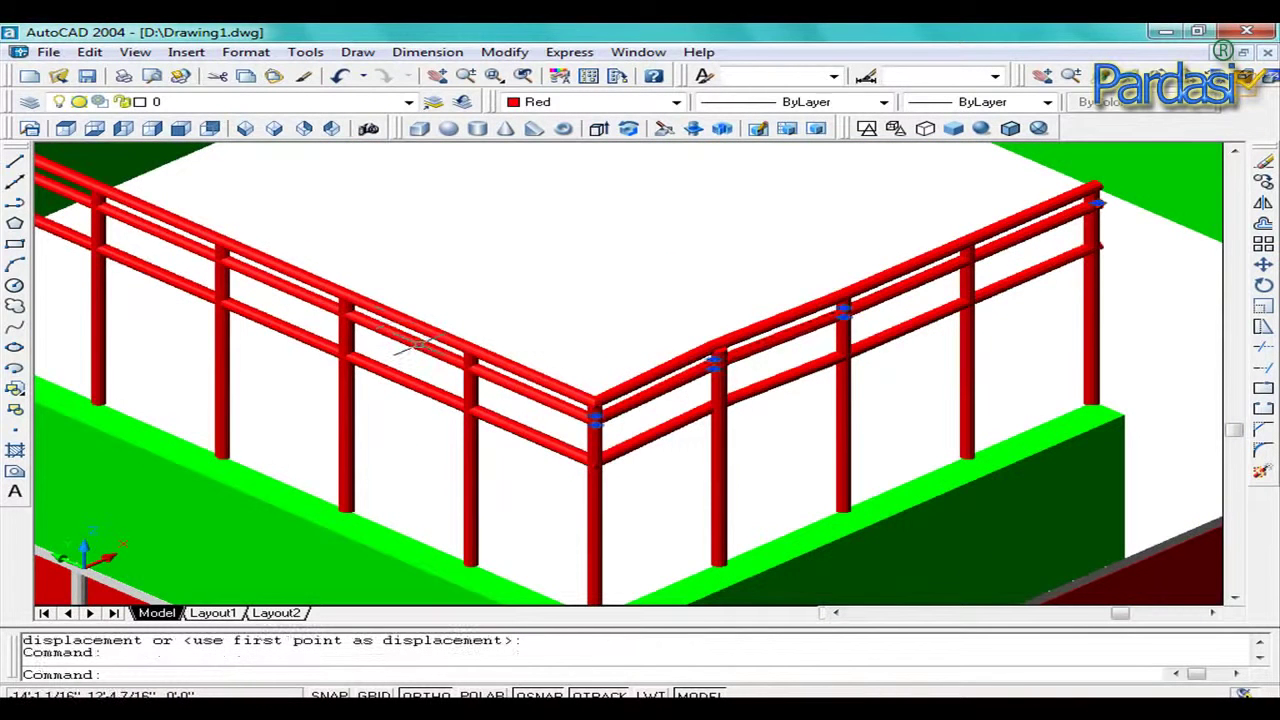
pyautogui.press('Delete')
pyautogui.scroll(-2, 520, 385)
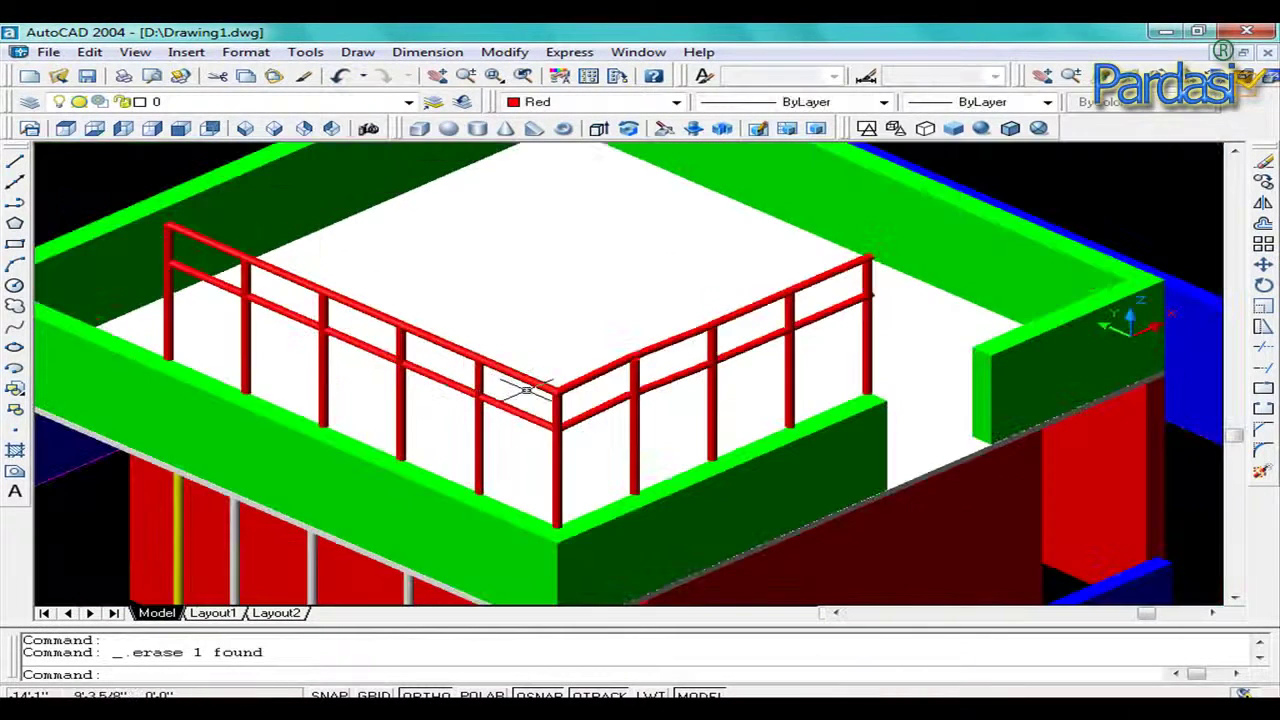
pyautogui.scroll(-2, 540, 395)
pyautogui.scroll(-1, 551, 396)
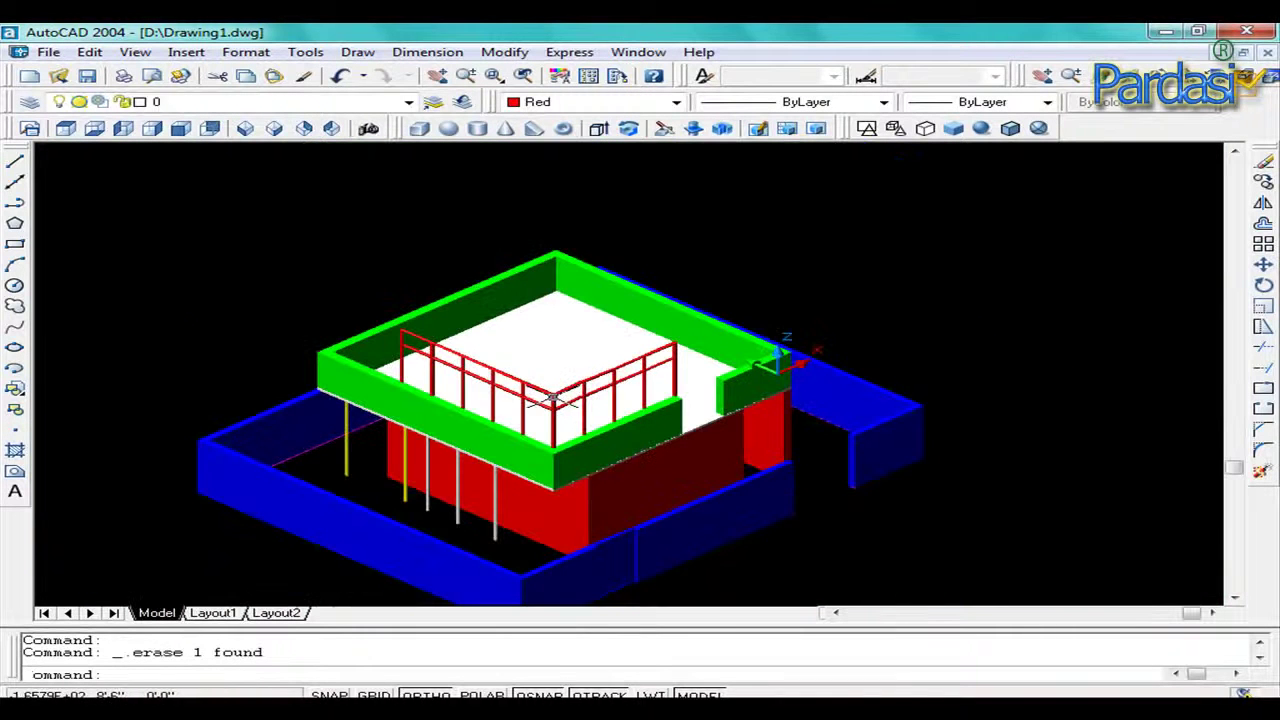
pyautogui.scroll(2, 553, 410)
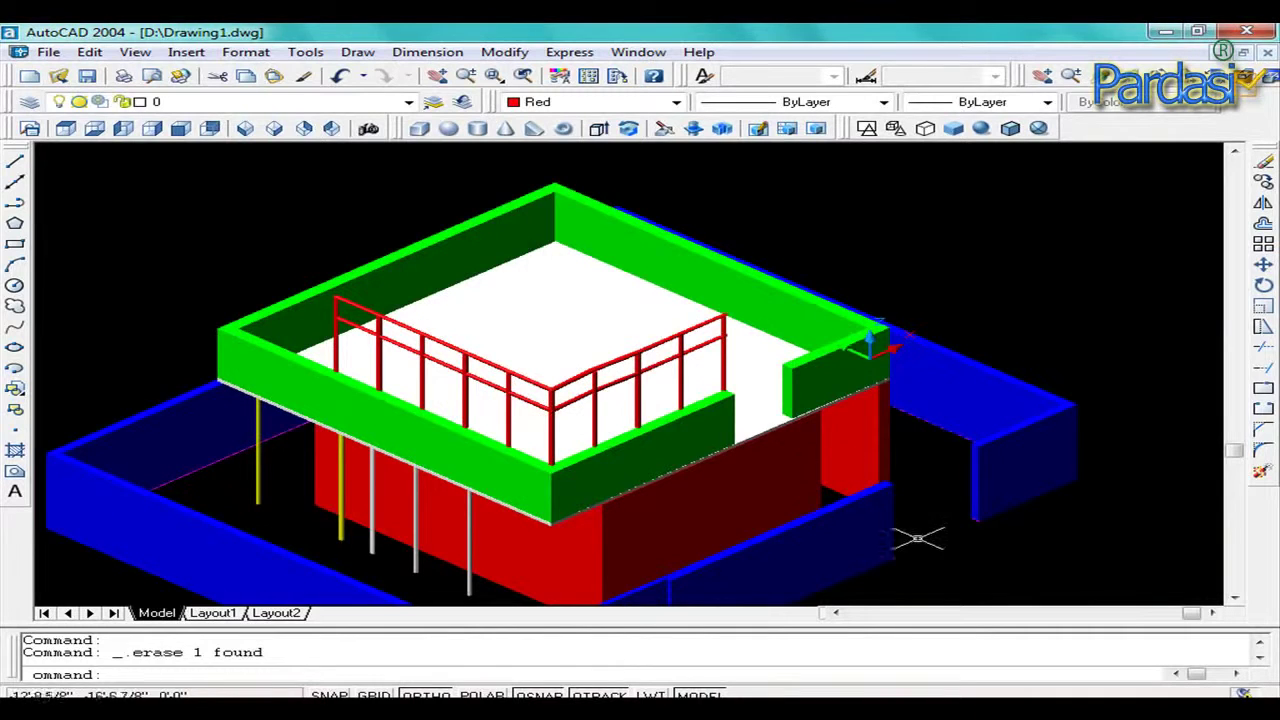
pyautogui.scroll(2, 905, 517)
pyautogui.scroll(-2, 905, 517)
pyautogui.scroll(-1, 906, 516)
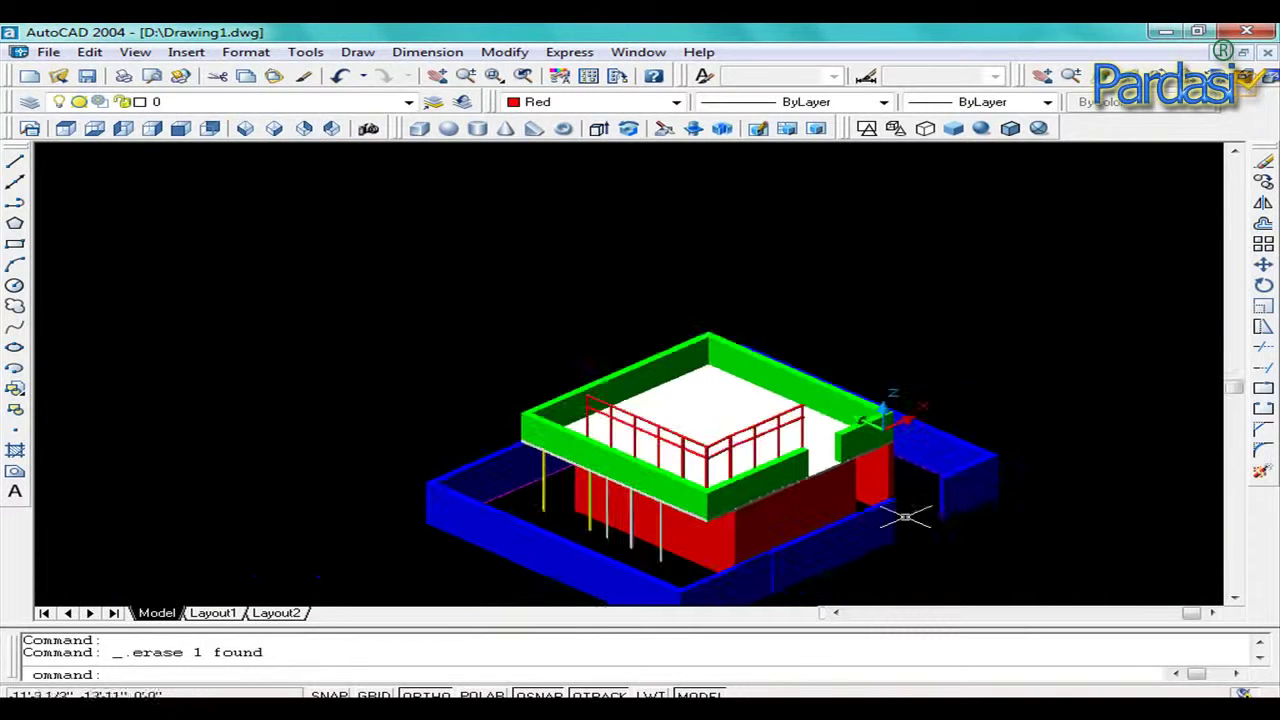
pyautogui.moveTo(1234, 380); pyautogui.dragTo(1234, 558)
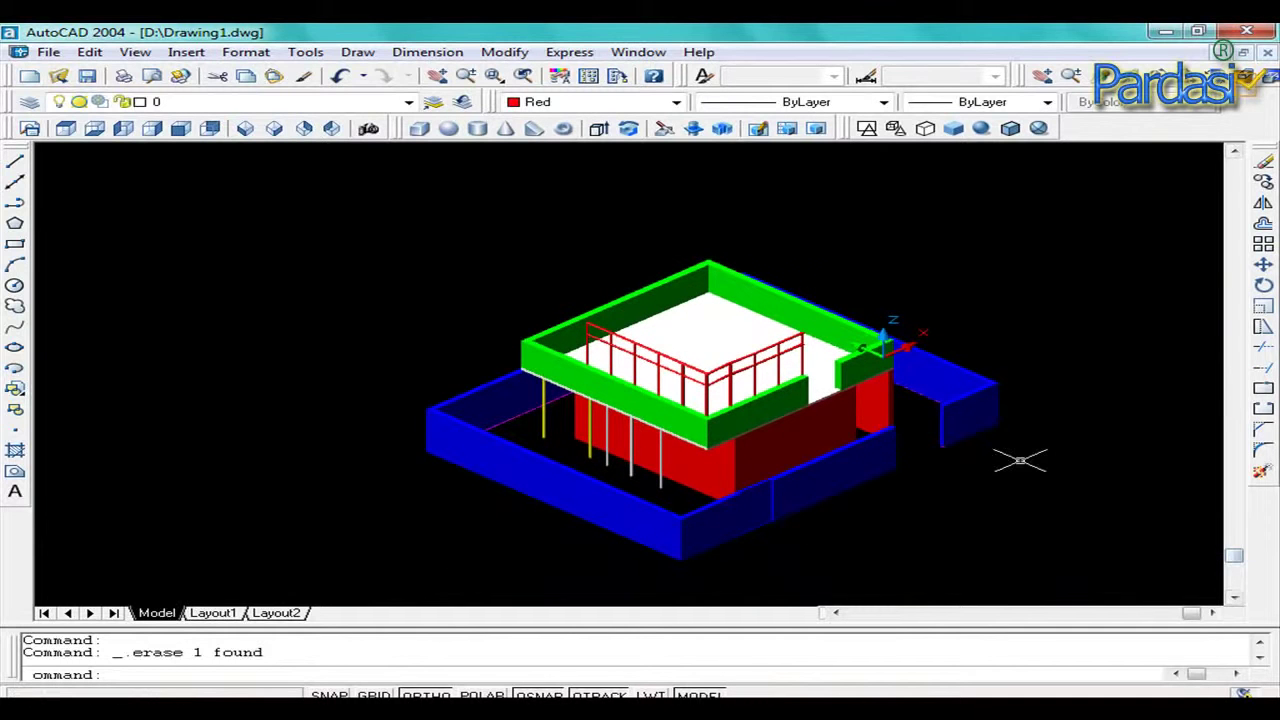
pyautogui.scroll(2, 1016, 464)
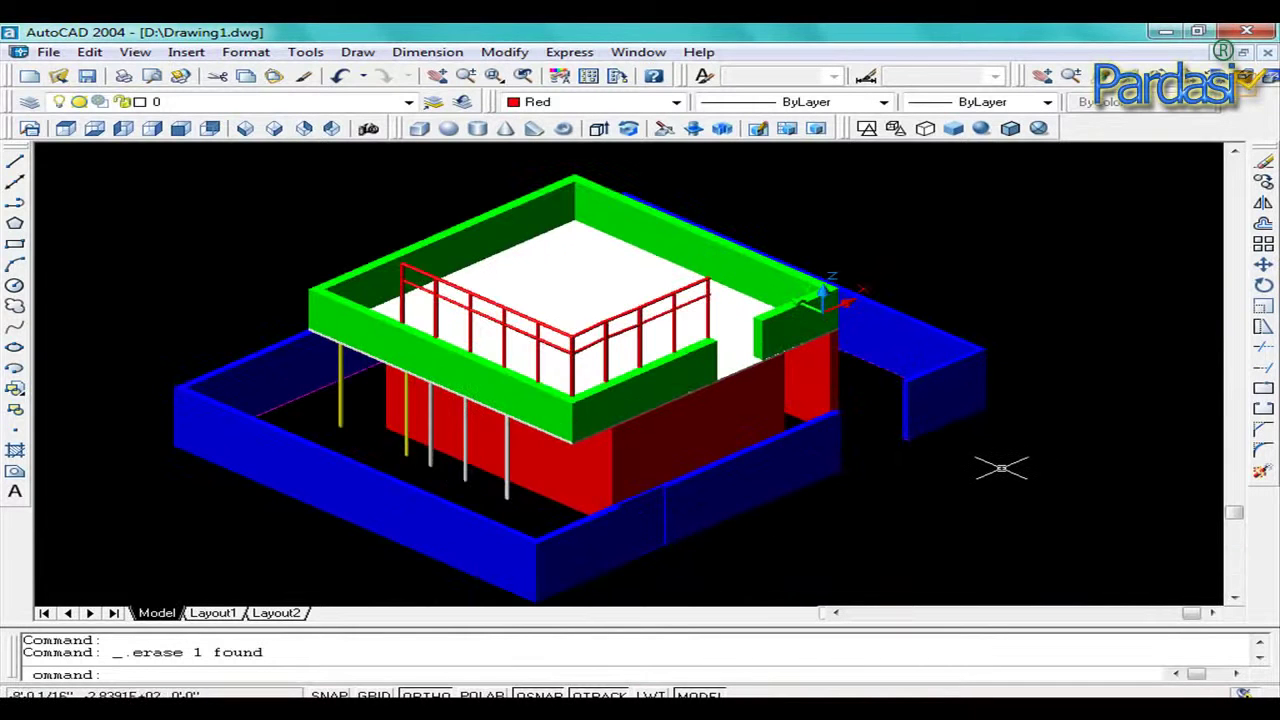
pyautogui.scroll(2, 1001, 468)
pyautogui.press('Escape')
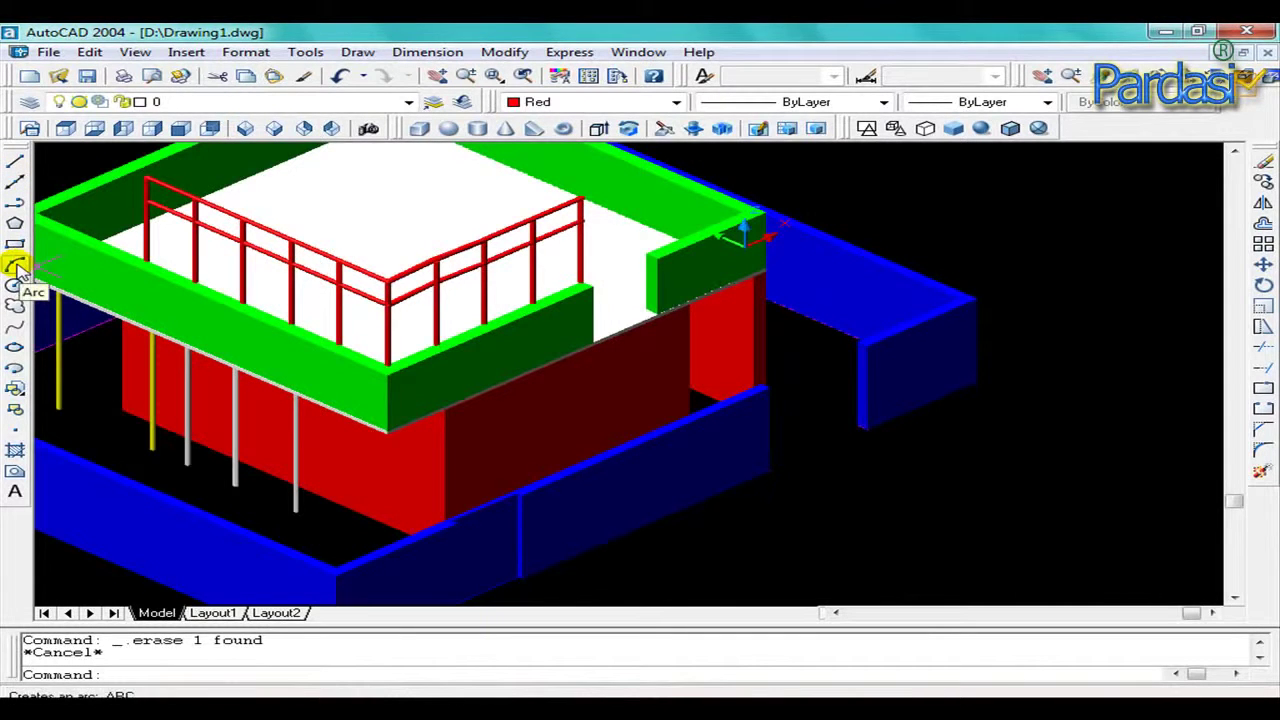
# Draw a three-point red arc beside the building.
pyautogui.click(17, 268)
pyautogui.click(1090, 350)
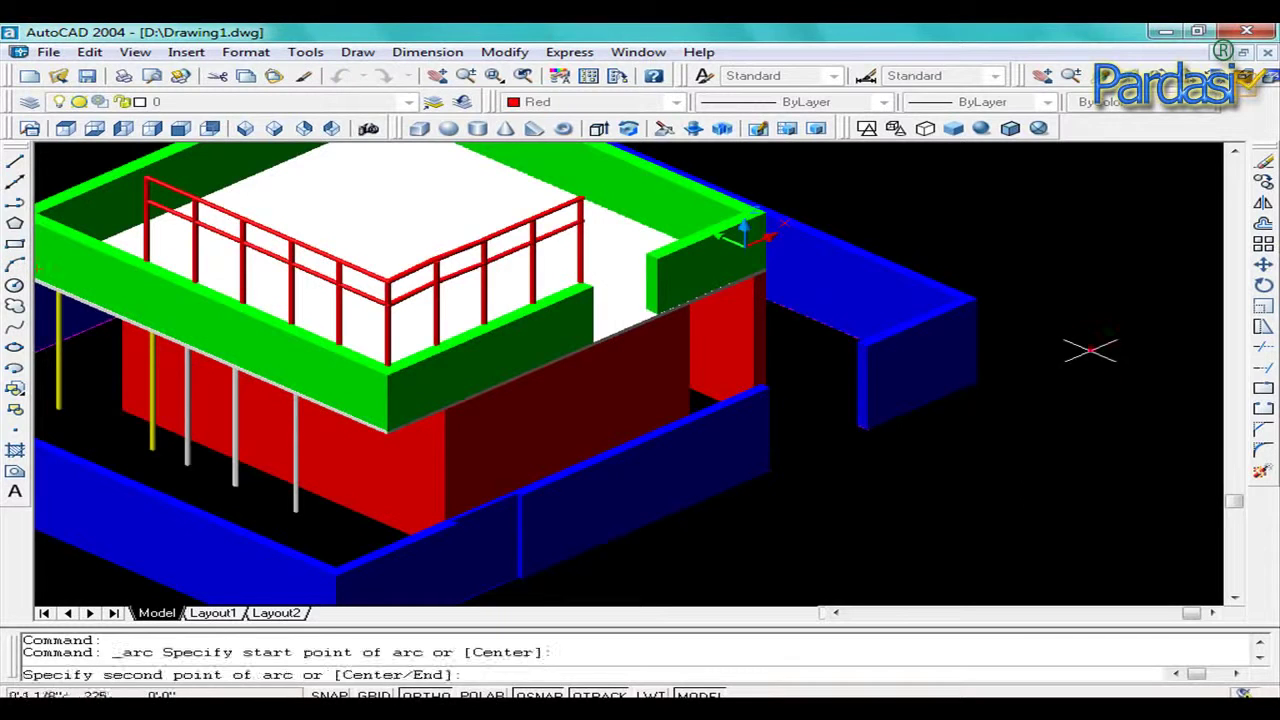
pyautogui.click(907, 552)
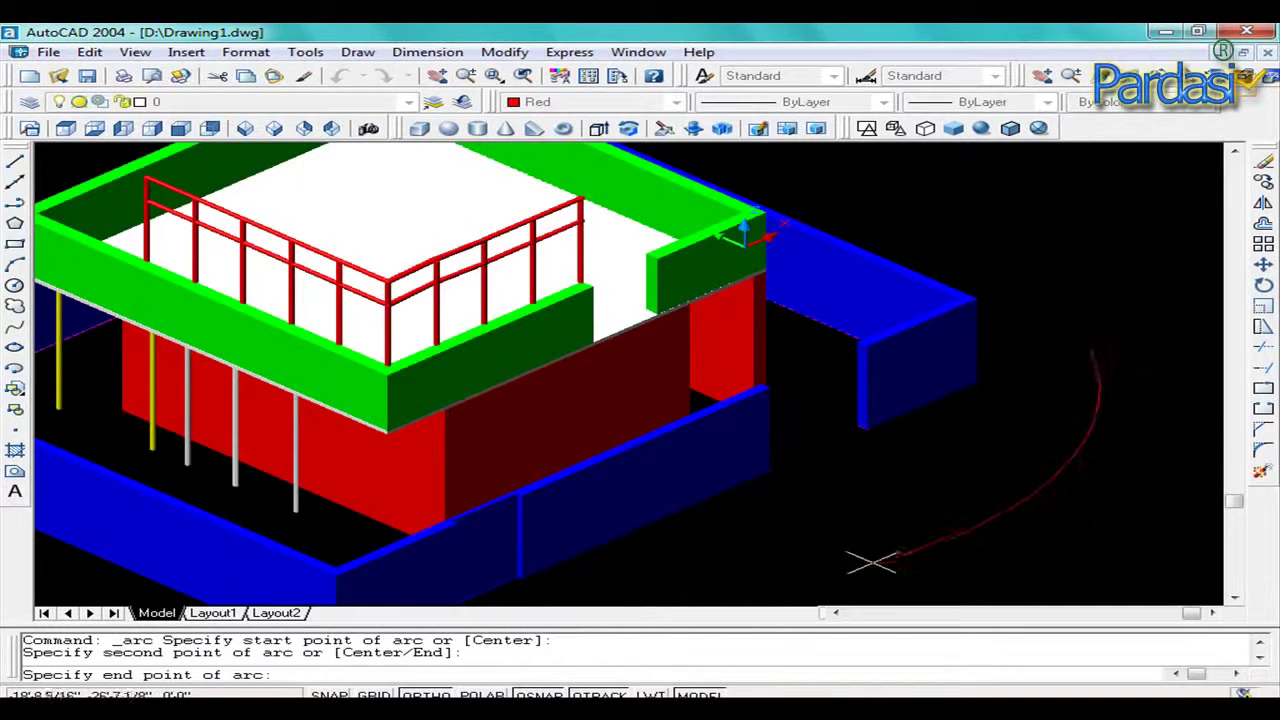
pyautogui.click(875, 564)
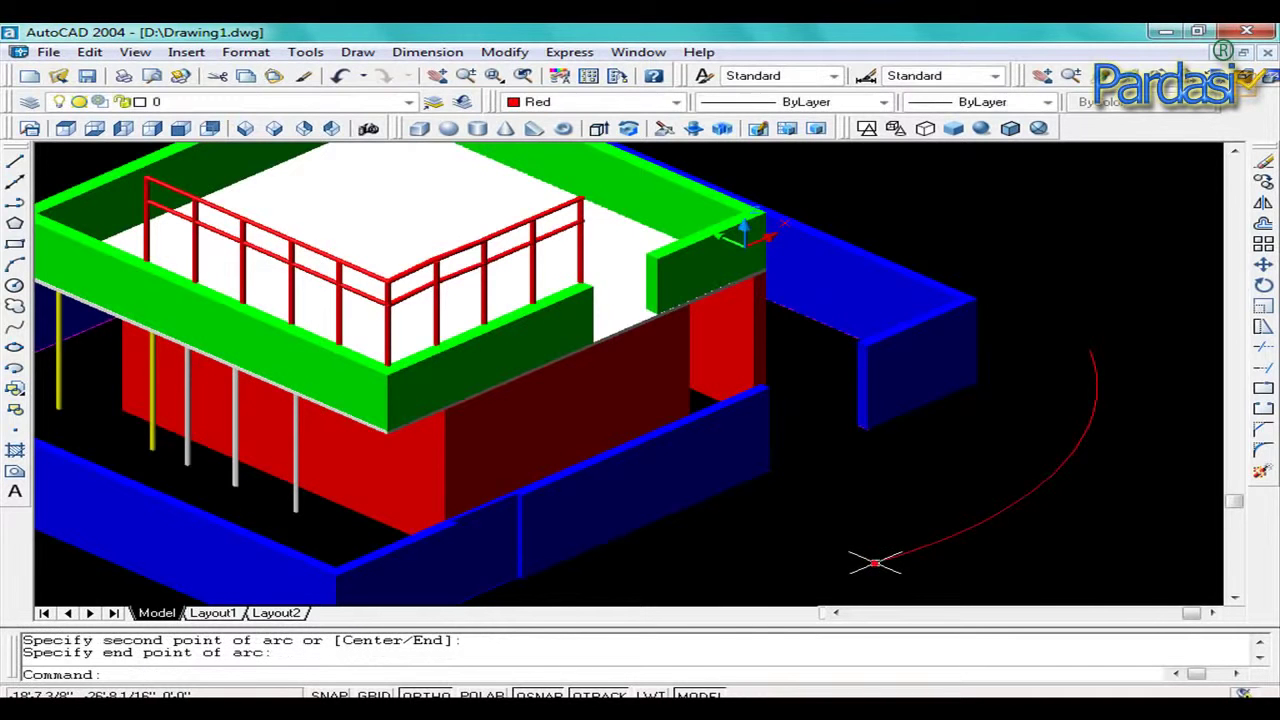
pyautogui.press('Escape')
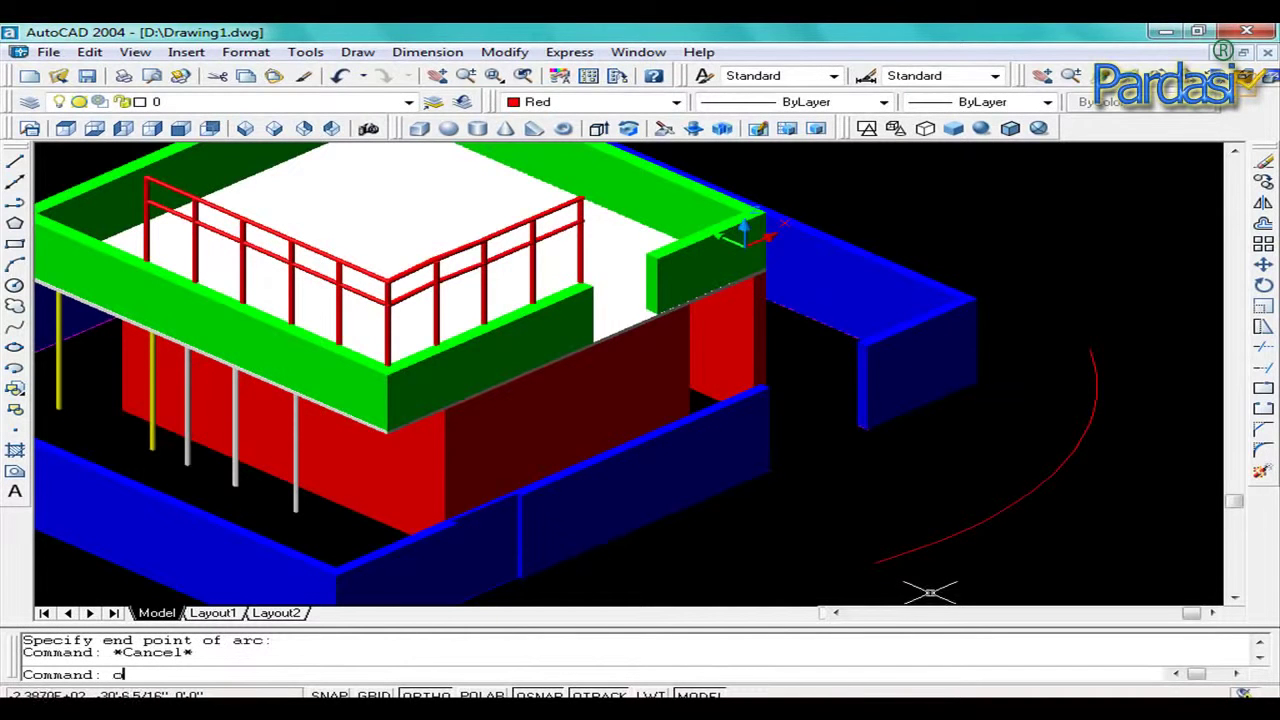
# Offset the arc 4'-0" to its outside.
pyautogui.press('Return')
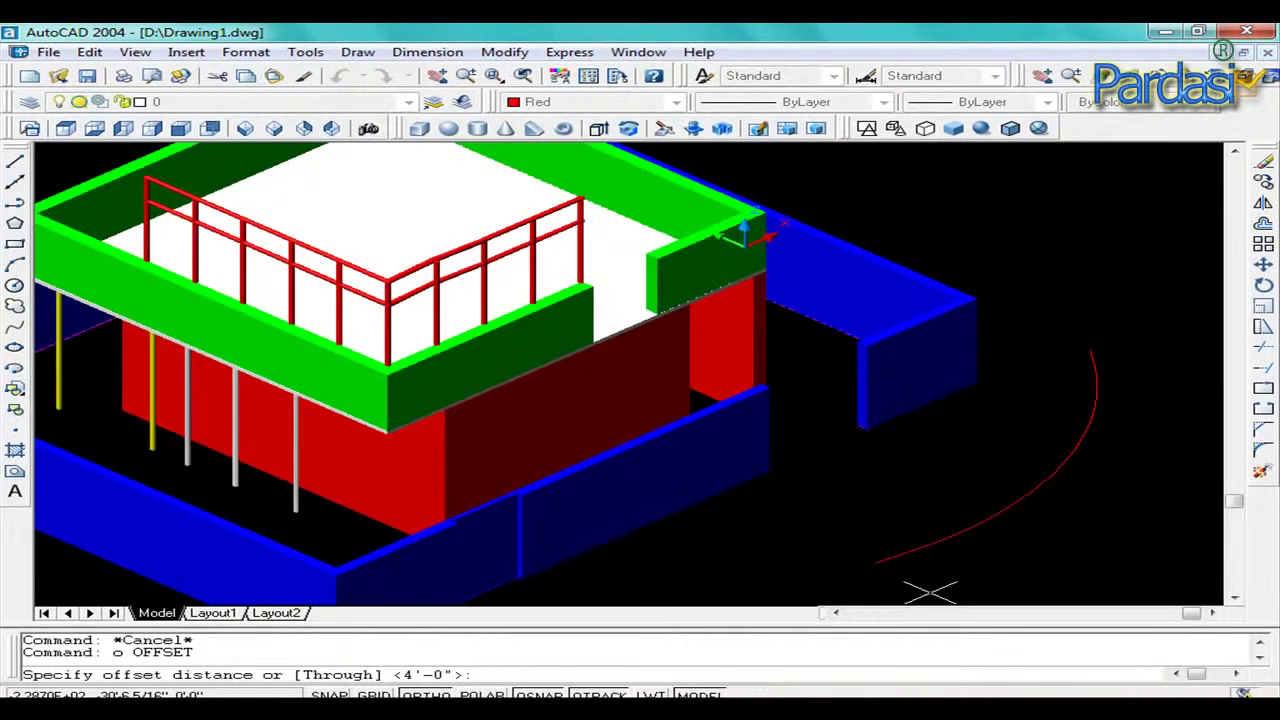
pyautogui.press('Return')
pyautogui.click(936, 543)
pyautogui.click(1033, 571)
pyautogui.press('Escape')
pyautogui.press('Escape')
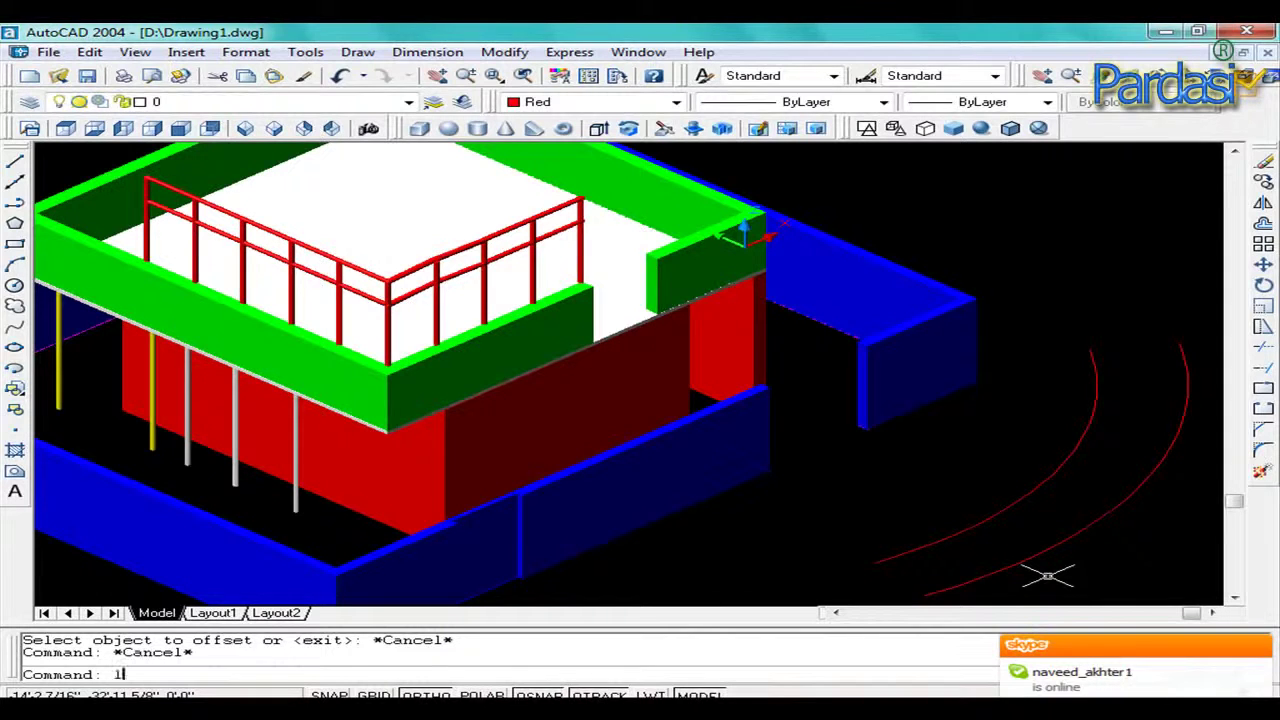
# Draw a line joining the lower ends of the inner and outer arcs.
pyautogui.press('Return')
pyautogui.click(875, 562)
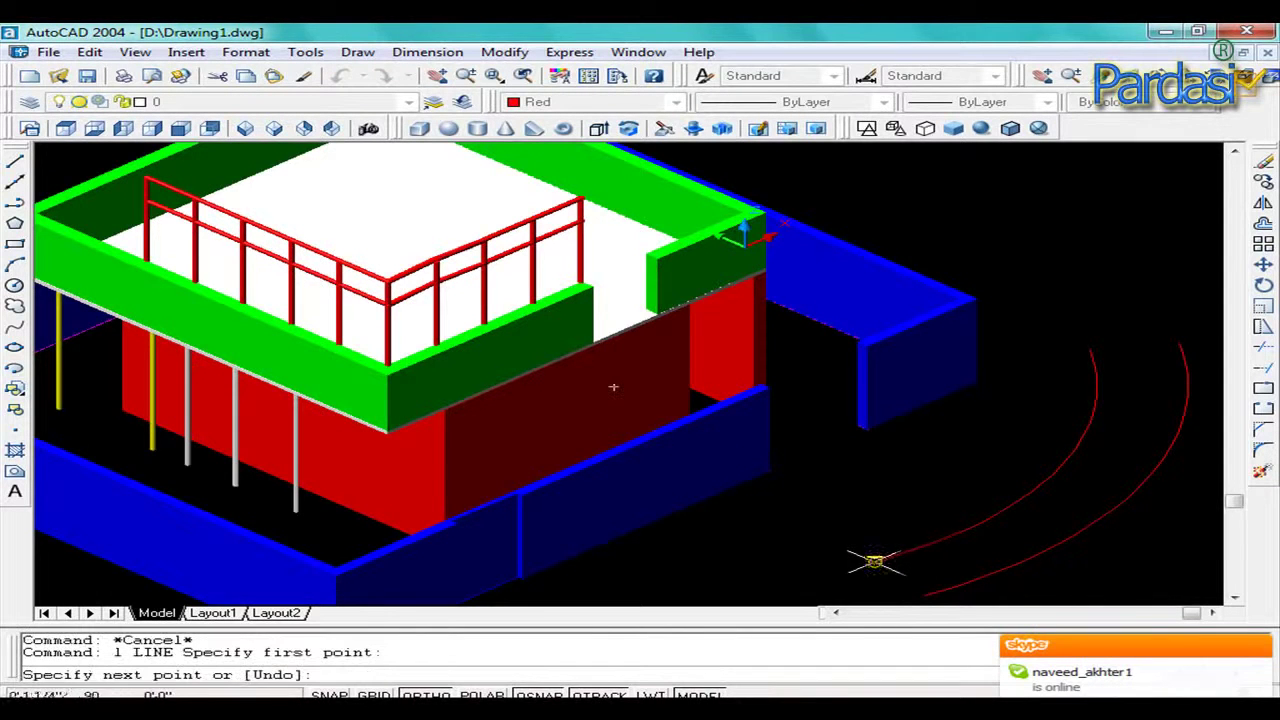
pyautogui.click(923, 595)
pyautogui.rightClick(923, 595)
pyautogui.click(972, 488)
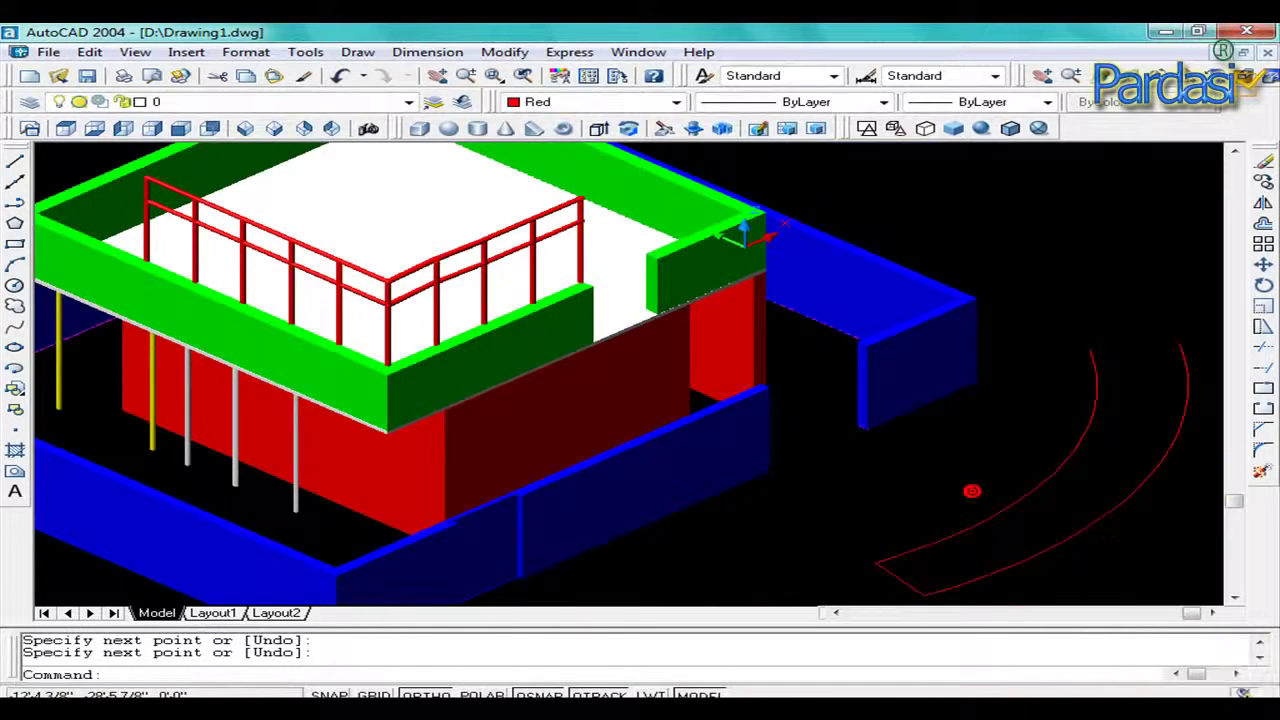
pyautogui.scroll(5, 972, 491)
pyautogui.click(1232, 482)
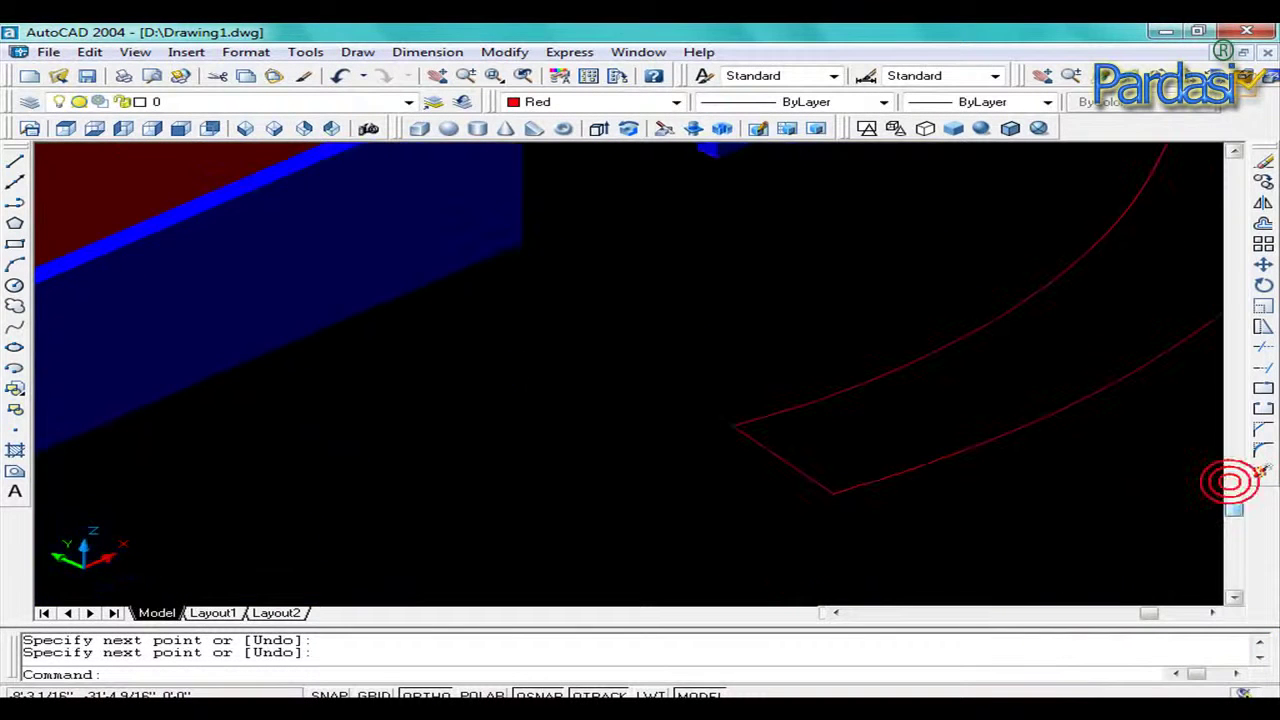
pyautogui.scroll(-4, 848, 490)
pyautogui.press('Escape')
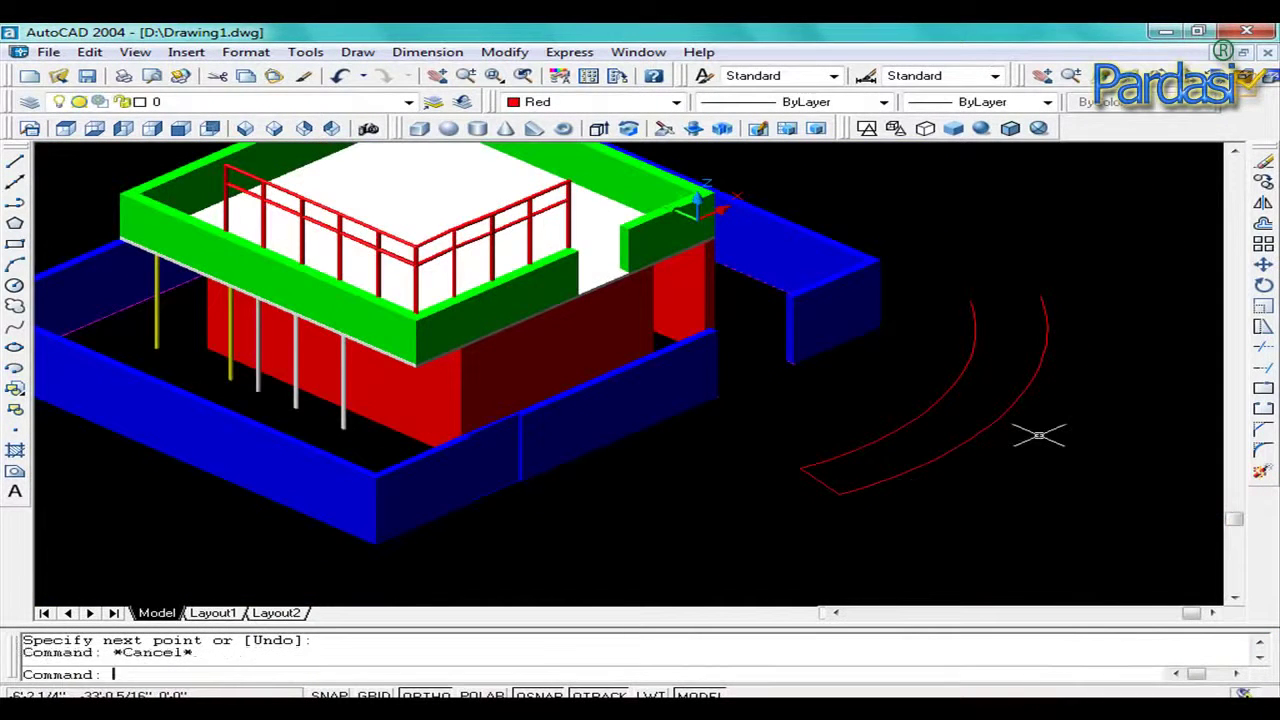
pyautogui.press('Escape')
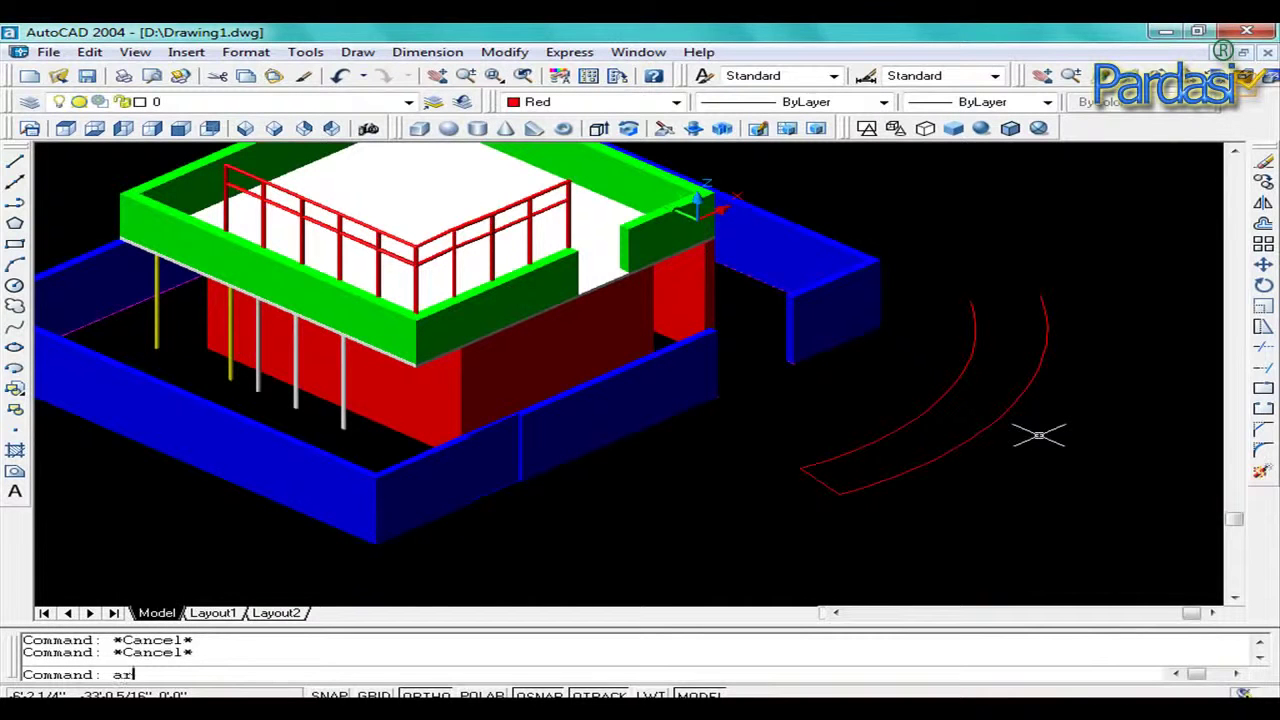
pyautogui.press('Return')
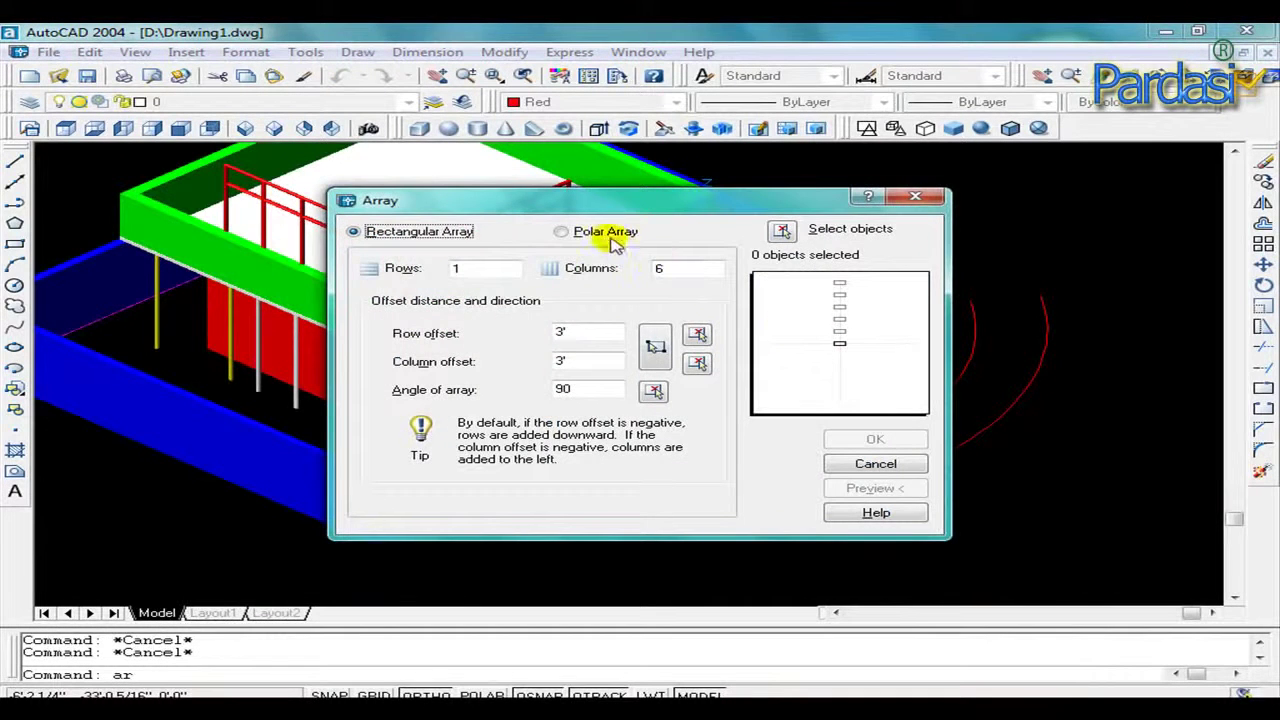
pyautogui.click(610, 236)
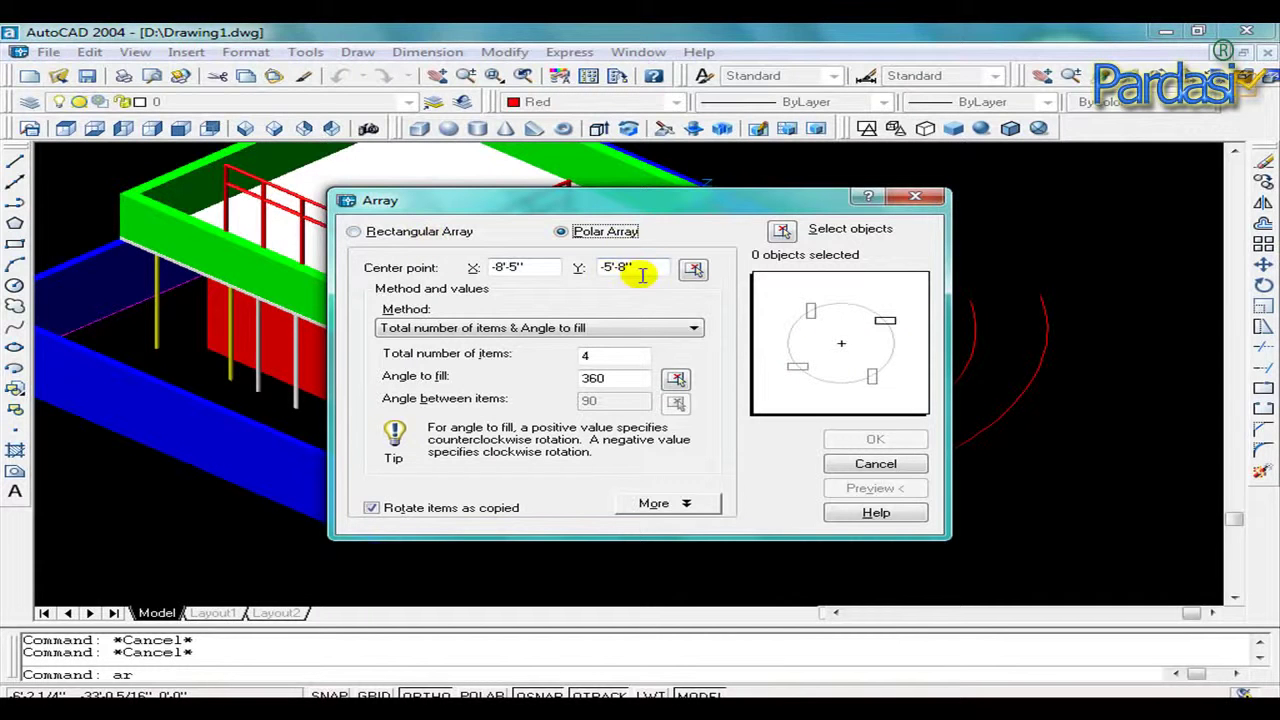
pyautogui.click(428, 231)
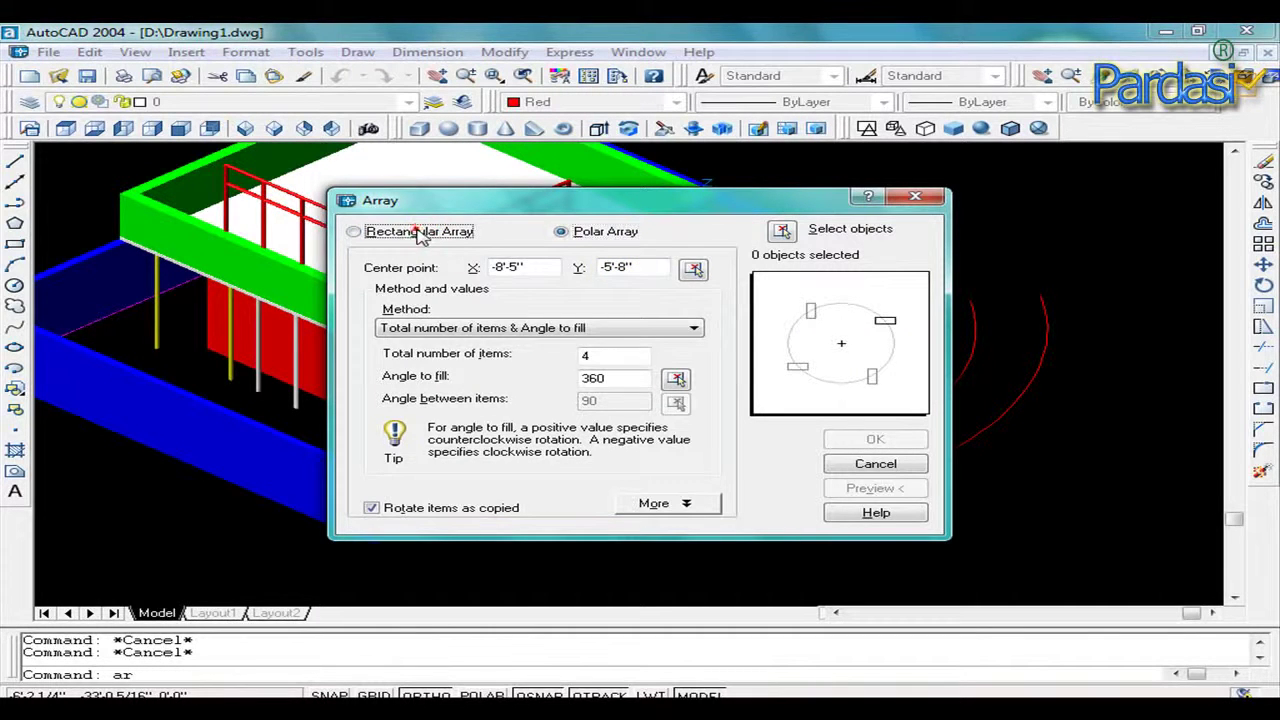
pyautogui.click(590, 233)
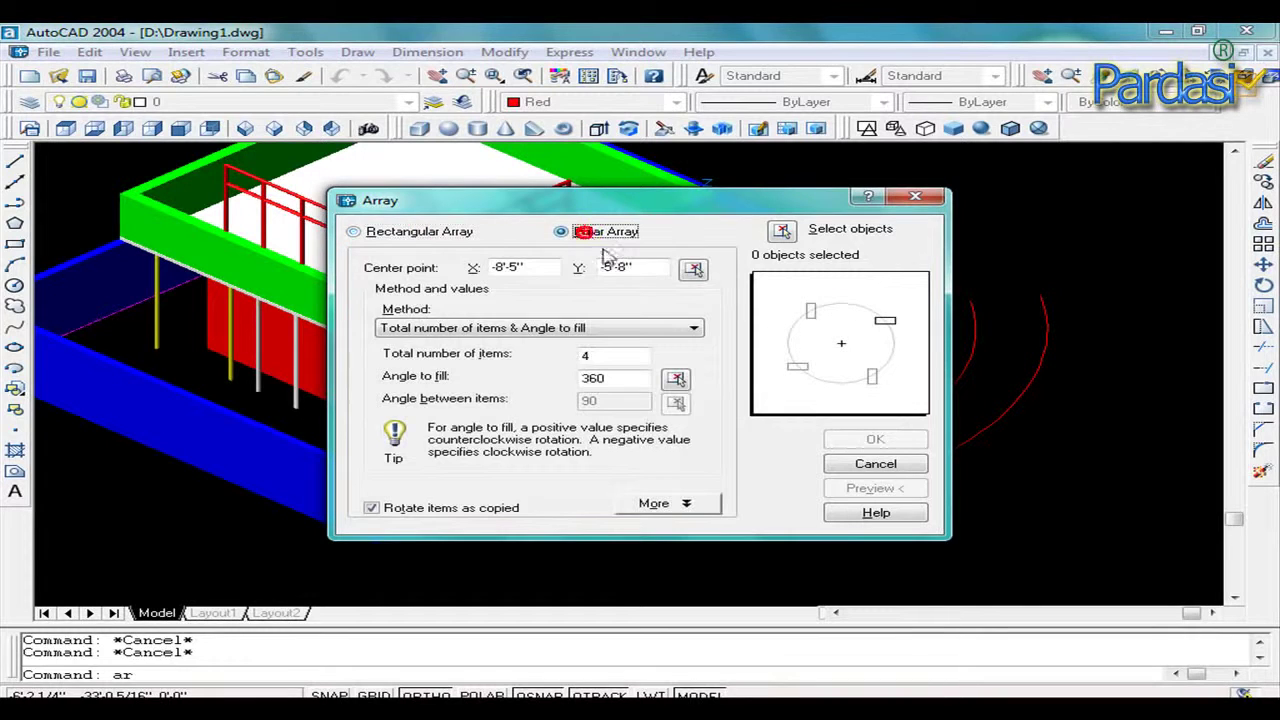
pyautogui.click(784, 231)
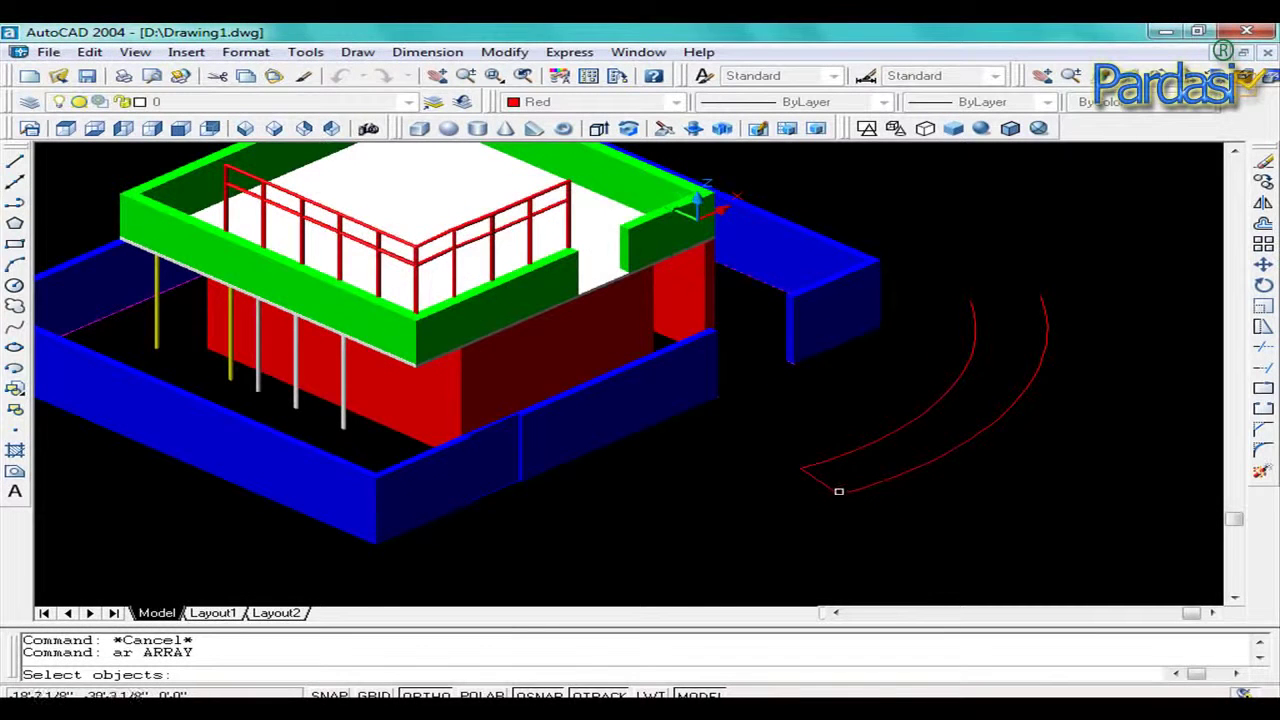
pyautogui.click(825, 485)
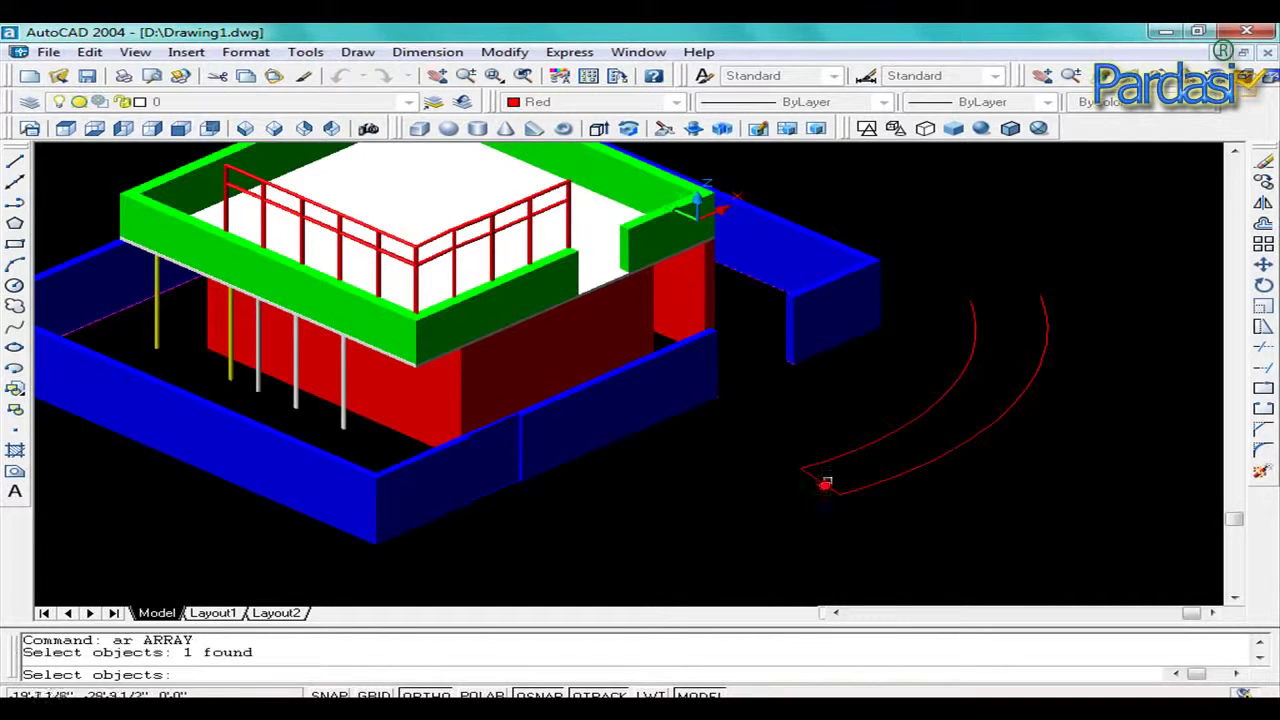
pyautogui.press('Return')
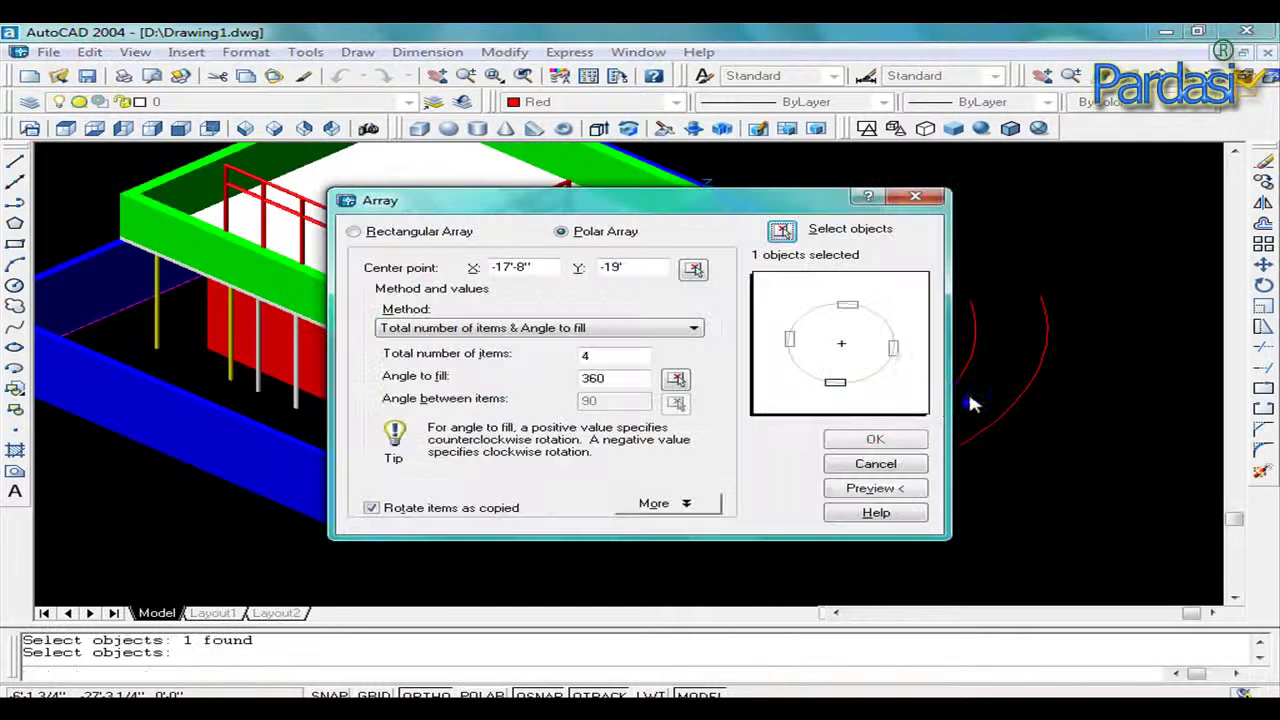
pyautogui.doubleClick(617, 355)
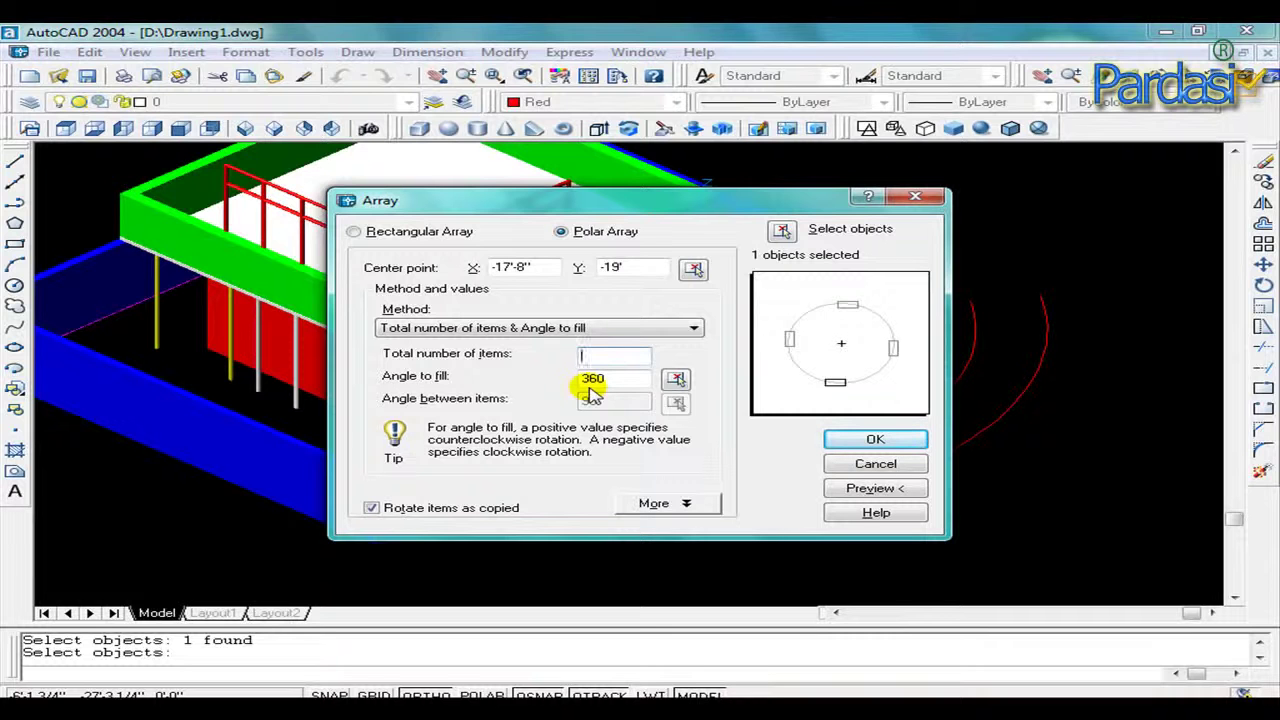
pyautogui.write('18')
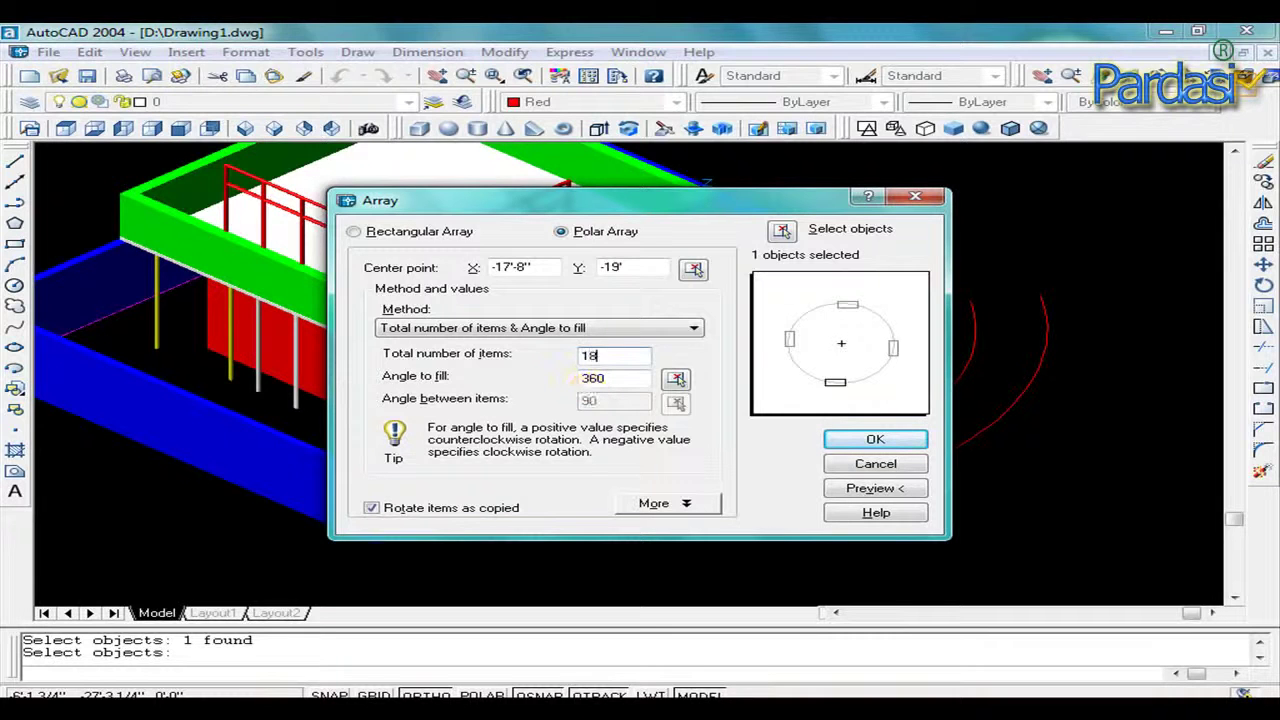
pyautogui.press('Tab')
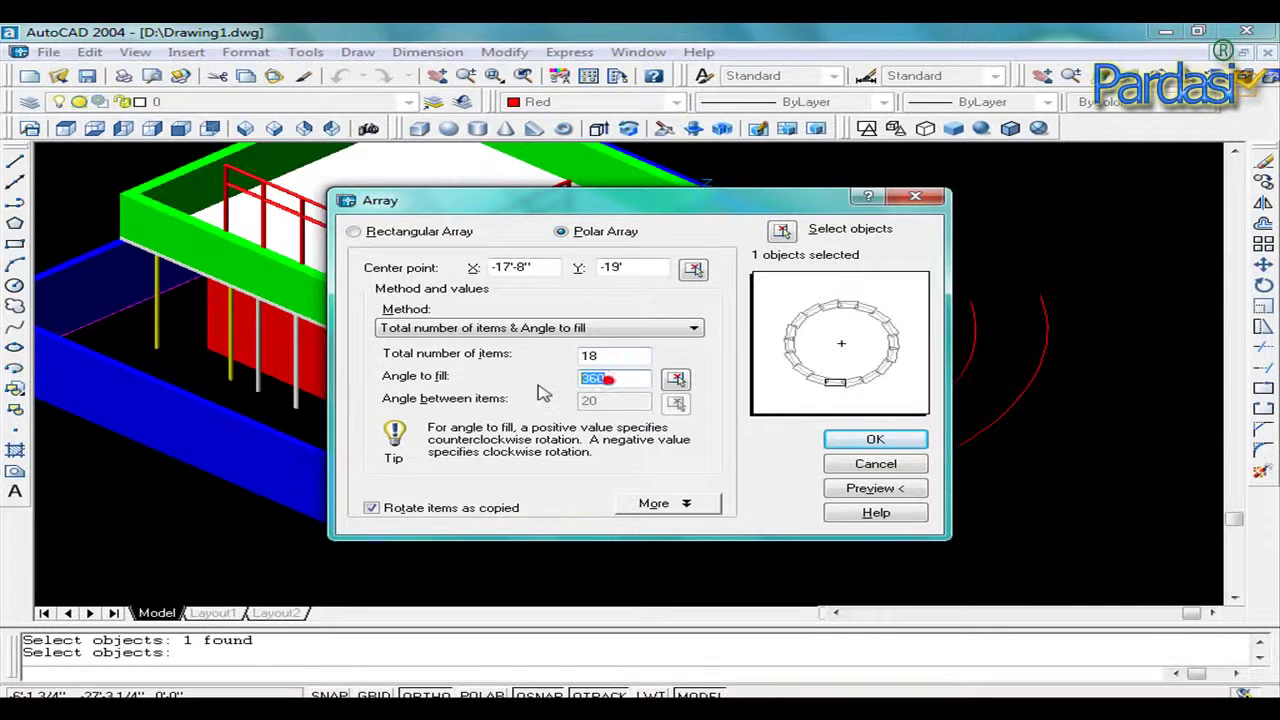
pyautogui.write('90')
pyautogui.click(866, 488)
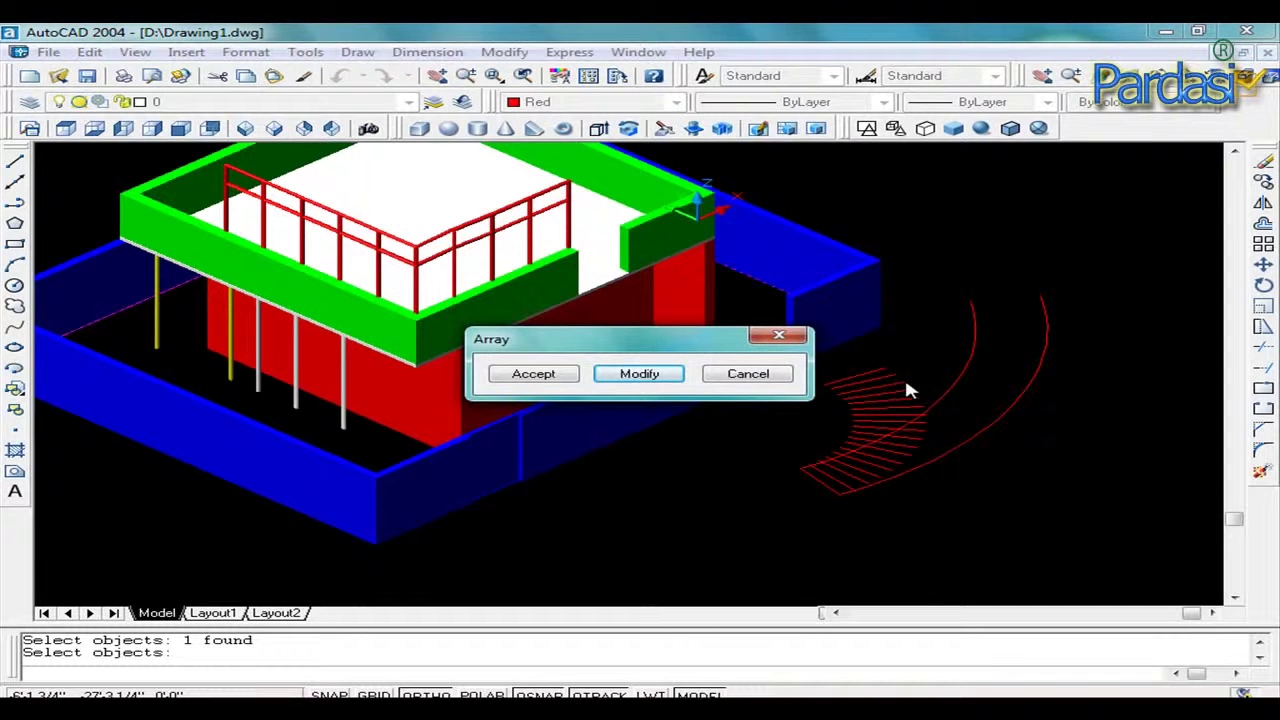
pyautogui.click(737, 374)
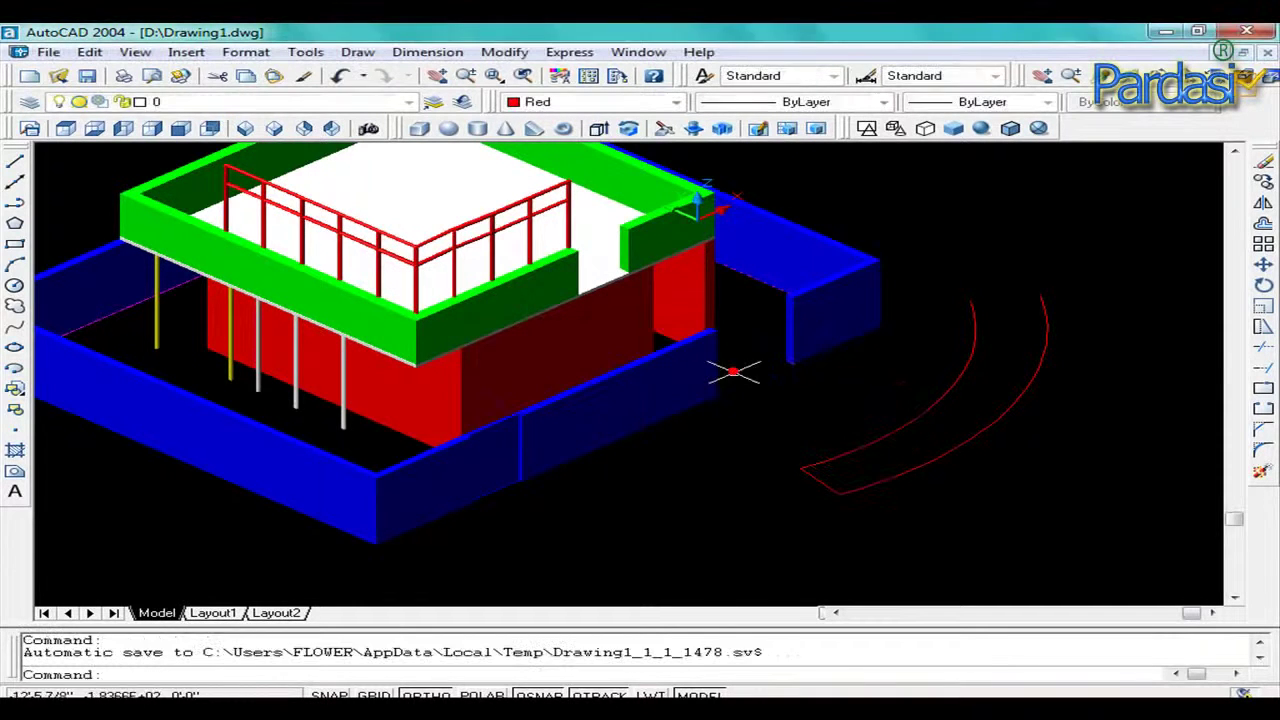
pyautogui.click(960, 498)
# Offset the short red end line twice by 4'-0" along the arcs.
pyautogui.press('Escape')
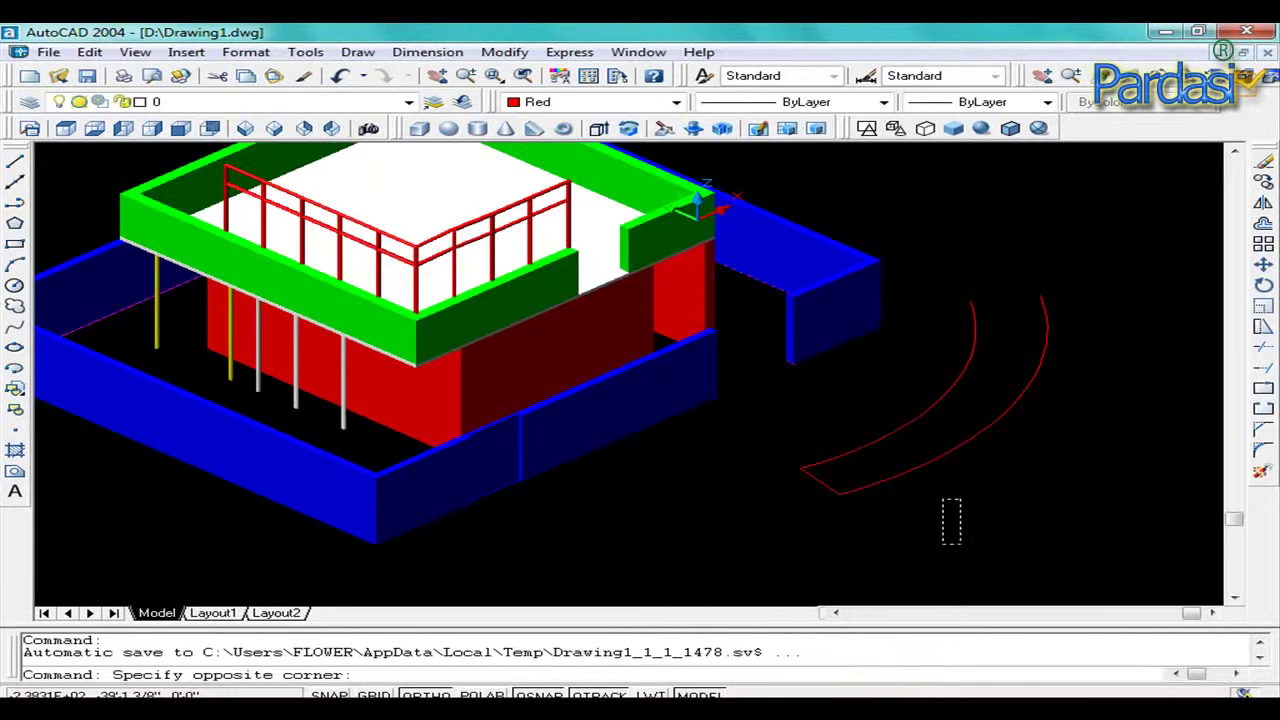
pyautogui.press('Escape')
pyautogui.press('Escape')
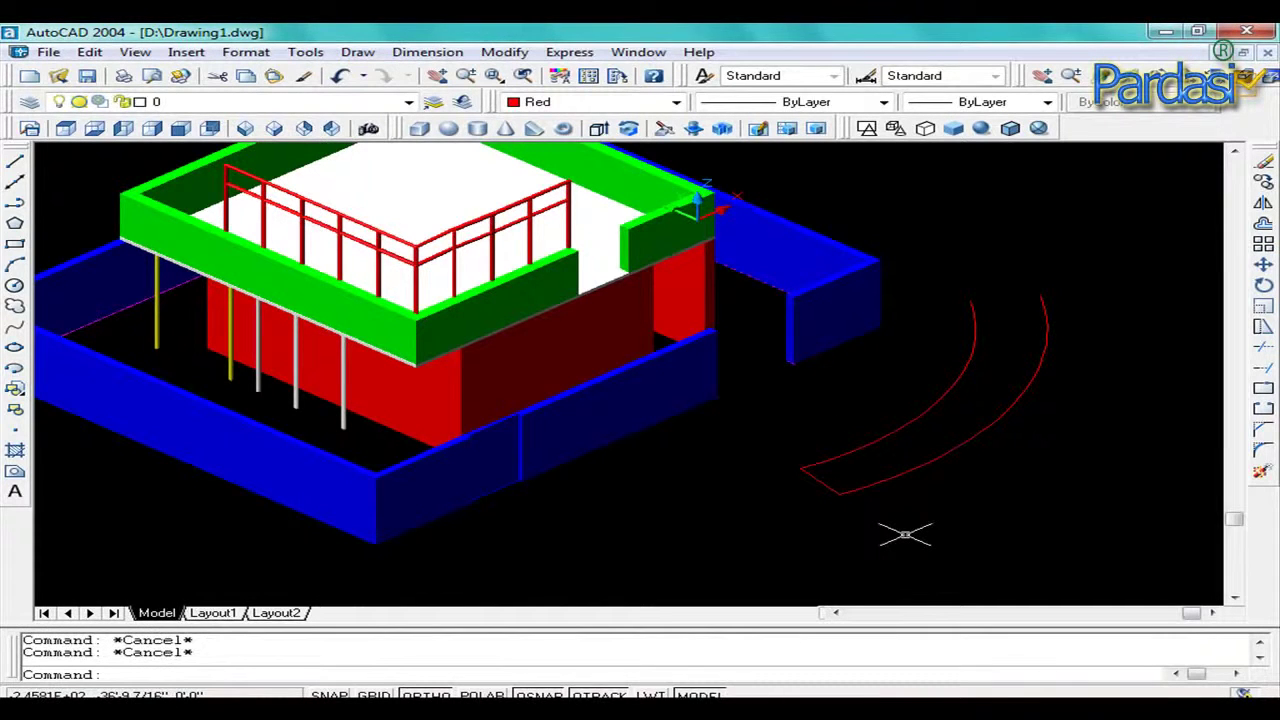
pyautogui.write('o')
pyautogui.press('Return')
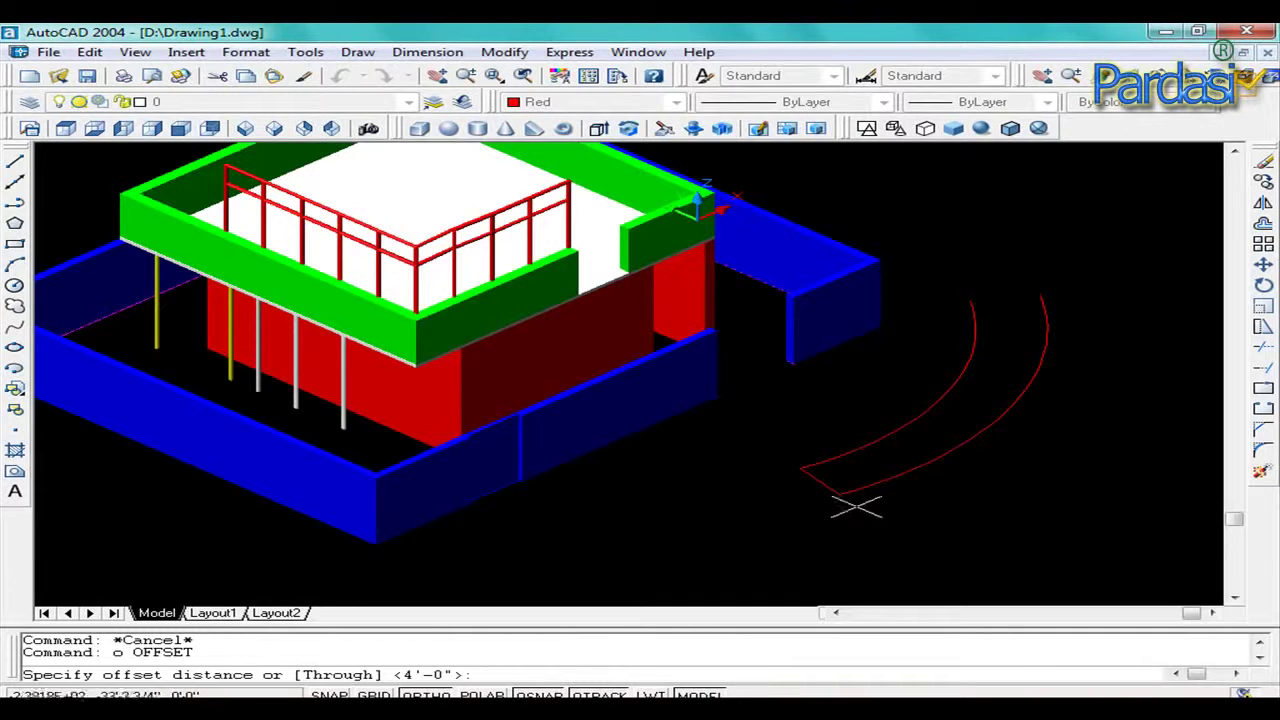
pyautogui.press('Return')
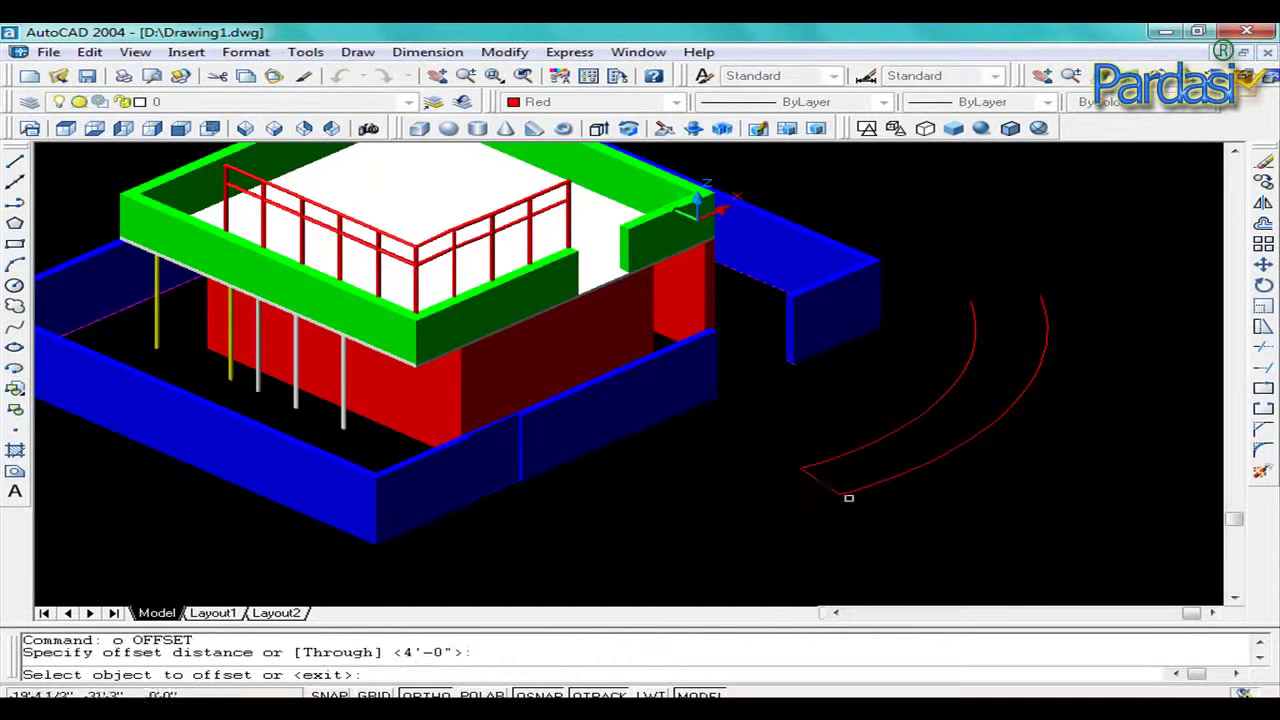
pyautogui.click(825, 482)
pyautogui.click(857, 471)
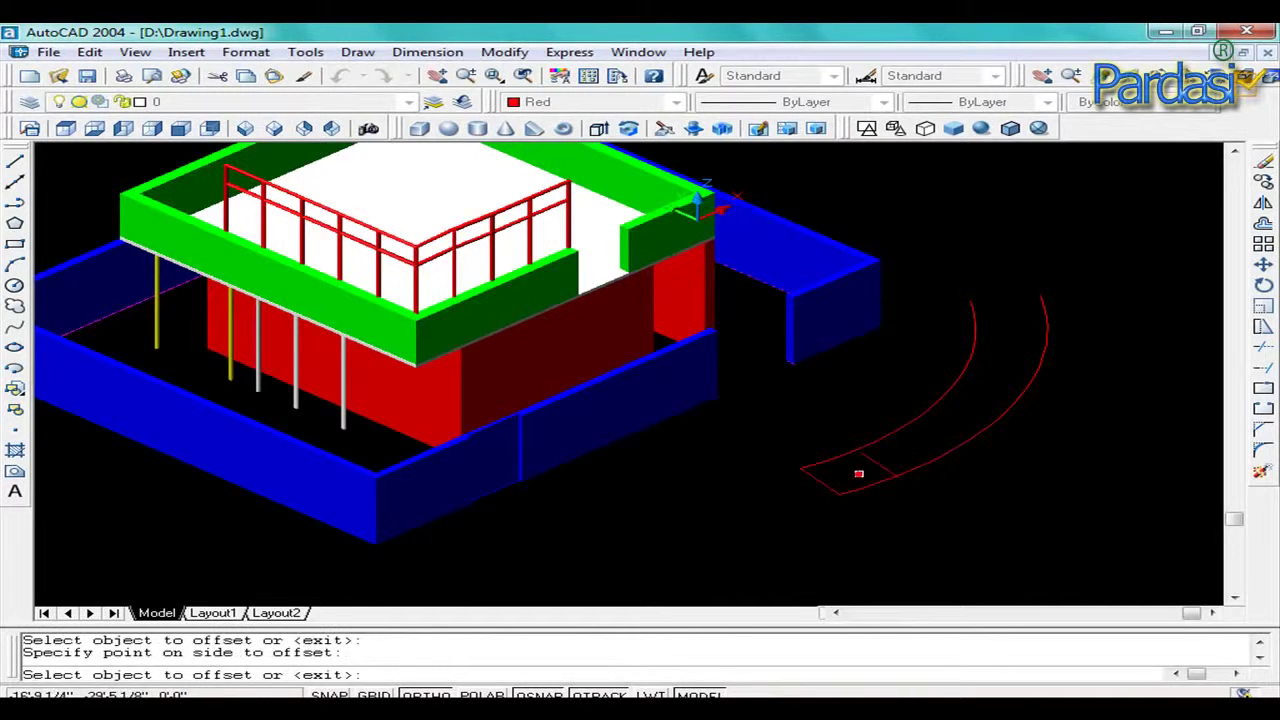
pyautogui.click(881, 467)
pyautogui.click(940, 440)
# Delete the extra offset line.
pyautogui.press('Escape')
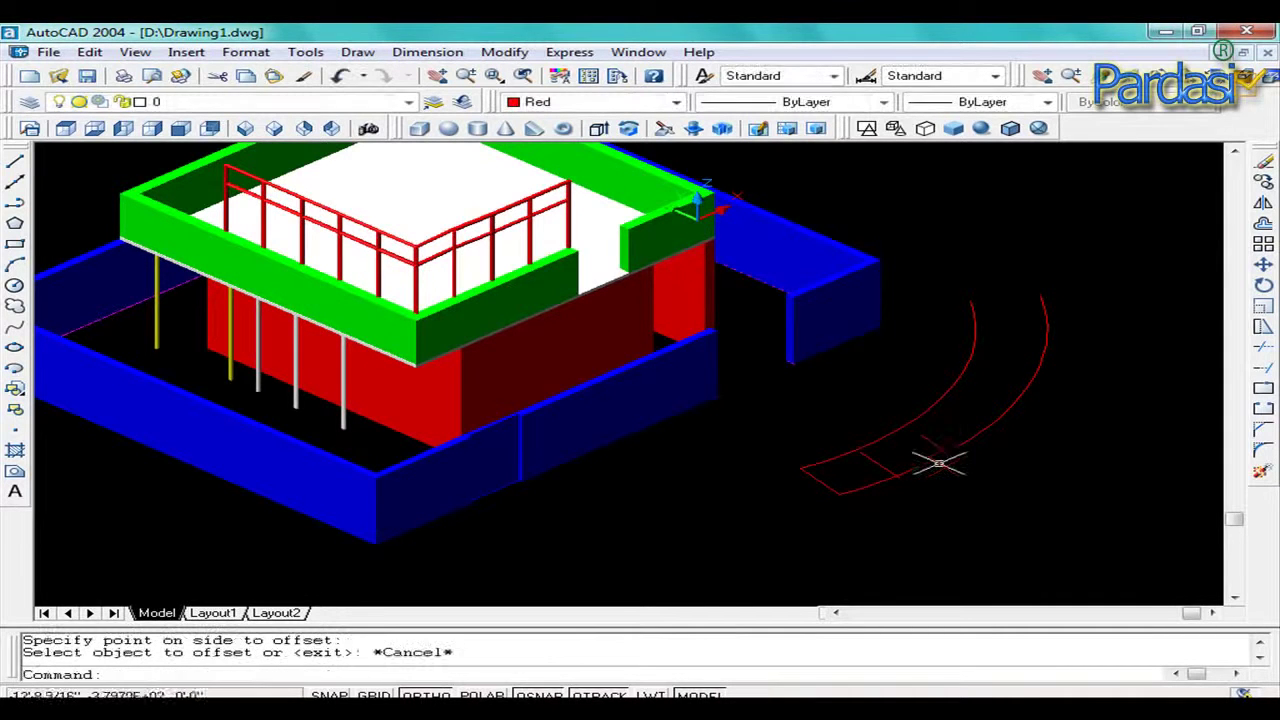
pyautogui.press('Escape')
pyautogui.click(958, 459)
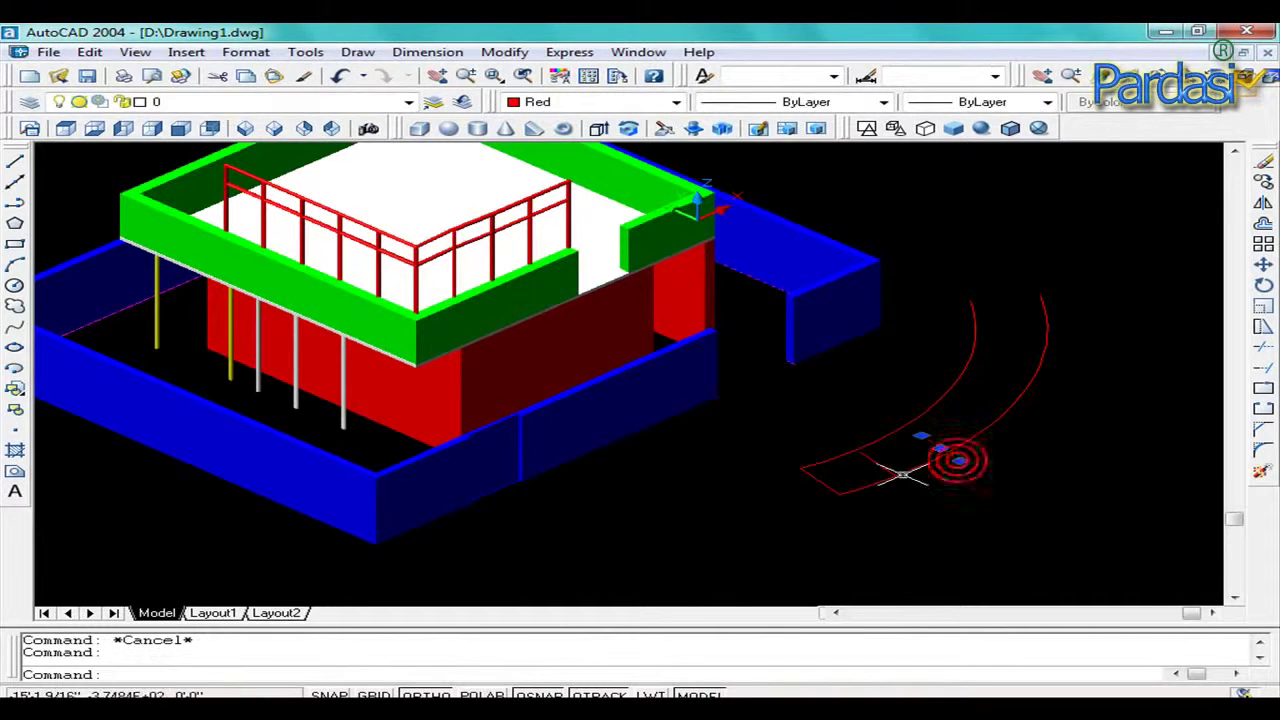
pyautogui.press('Delete')
pyautogui.press('Escape')
pyautogui.press('Escape')
# Offset the red end line again by 4'-0" to add another tread line.
pyautogui.press('Return')
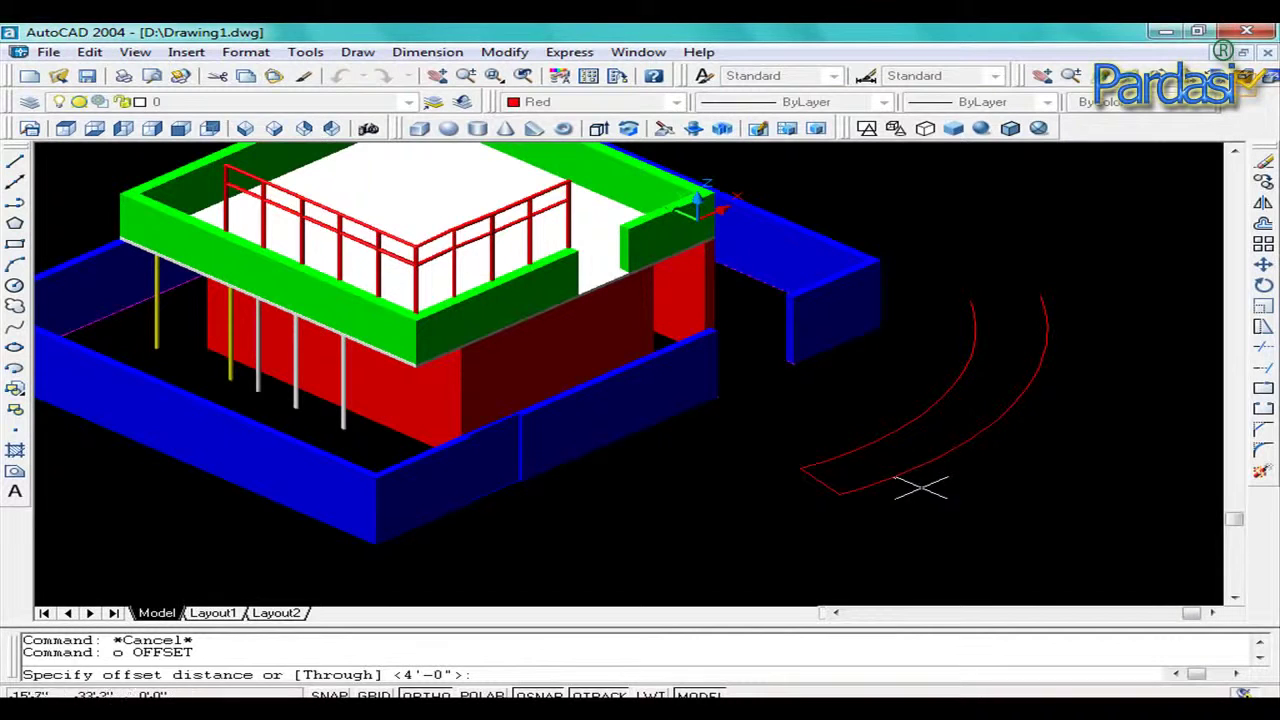
pyautogui.press('Return')
pyautogui.click(818, 481)
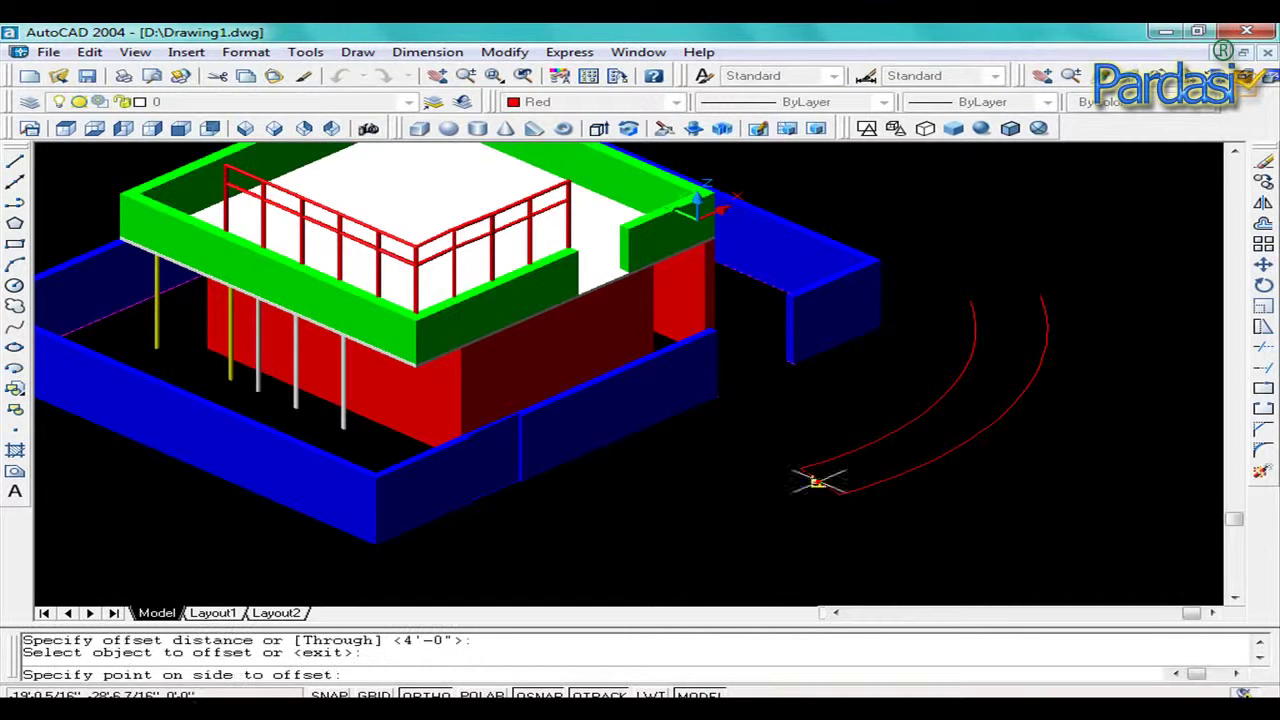
pyautogui.click(840, 470)
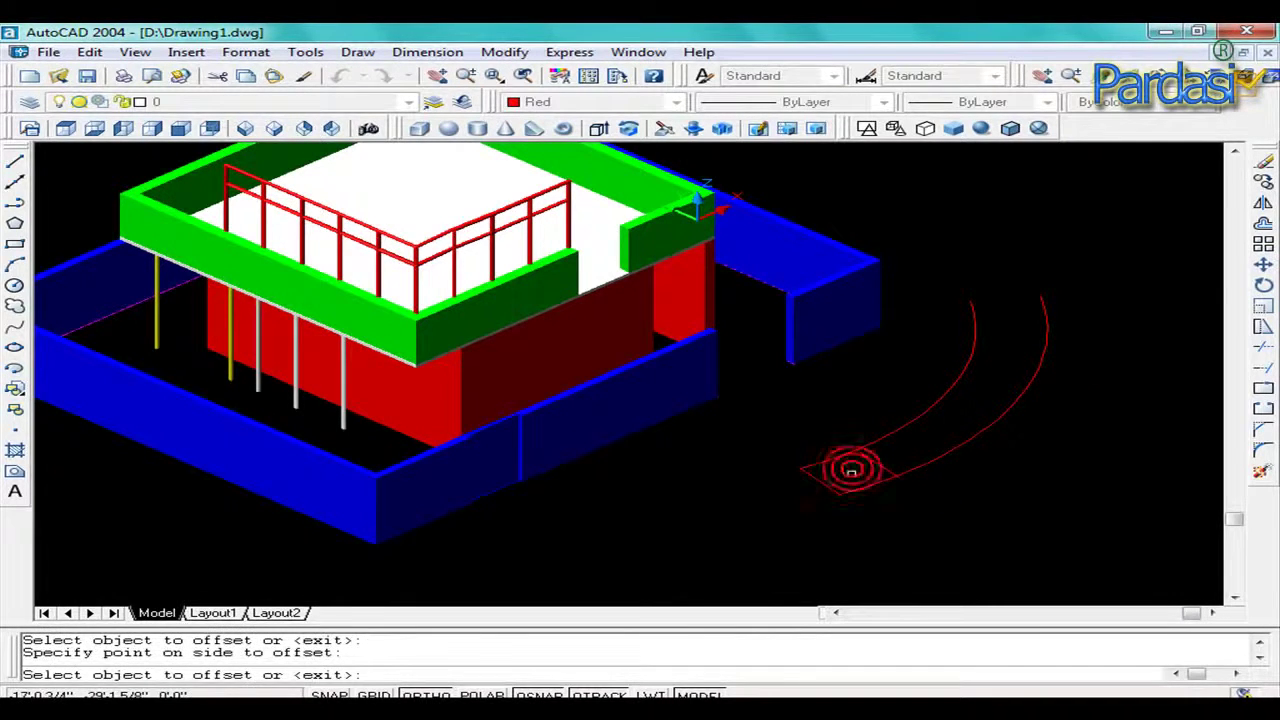
pyautogui.scroll(5, 851, 469)
pyautogui.press('Escape')
pyautogui.press('Escape')
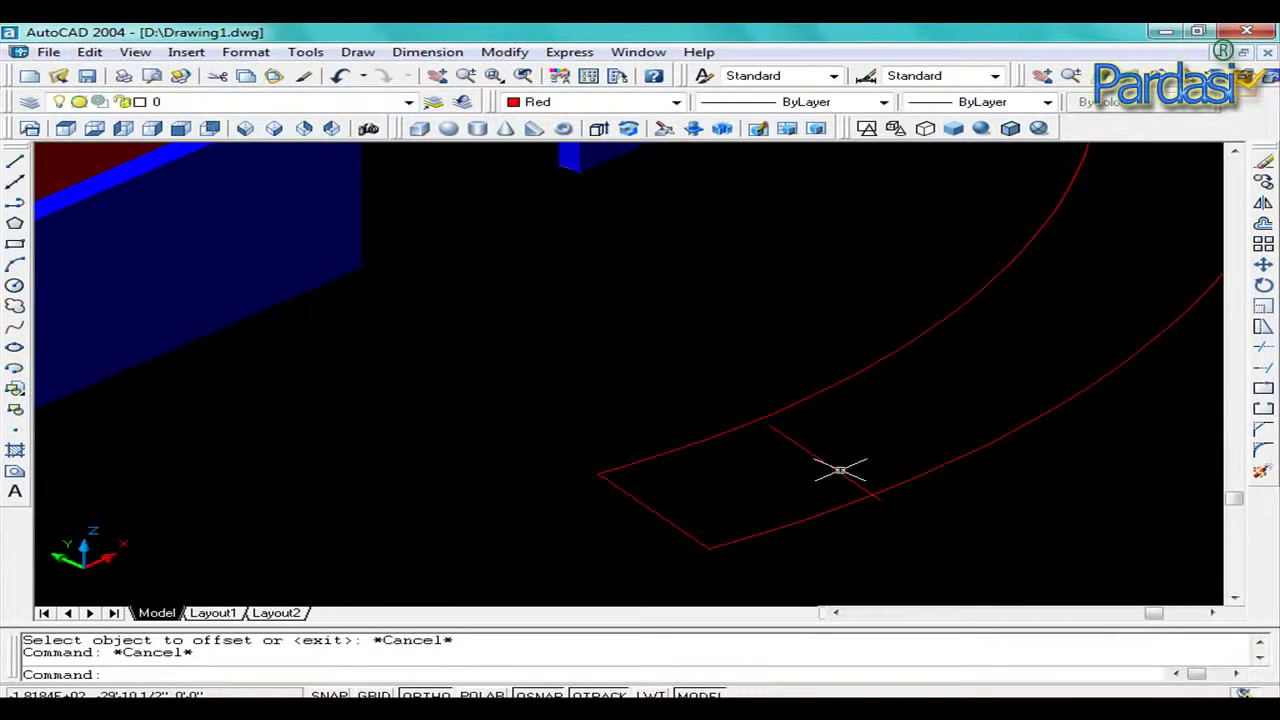
pyautogui.scroll(-5, 840, 470)
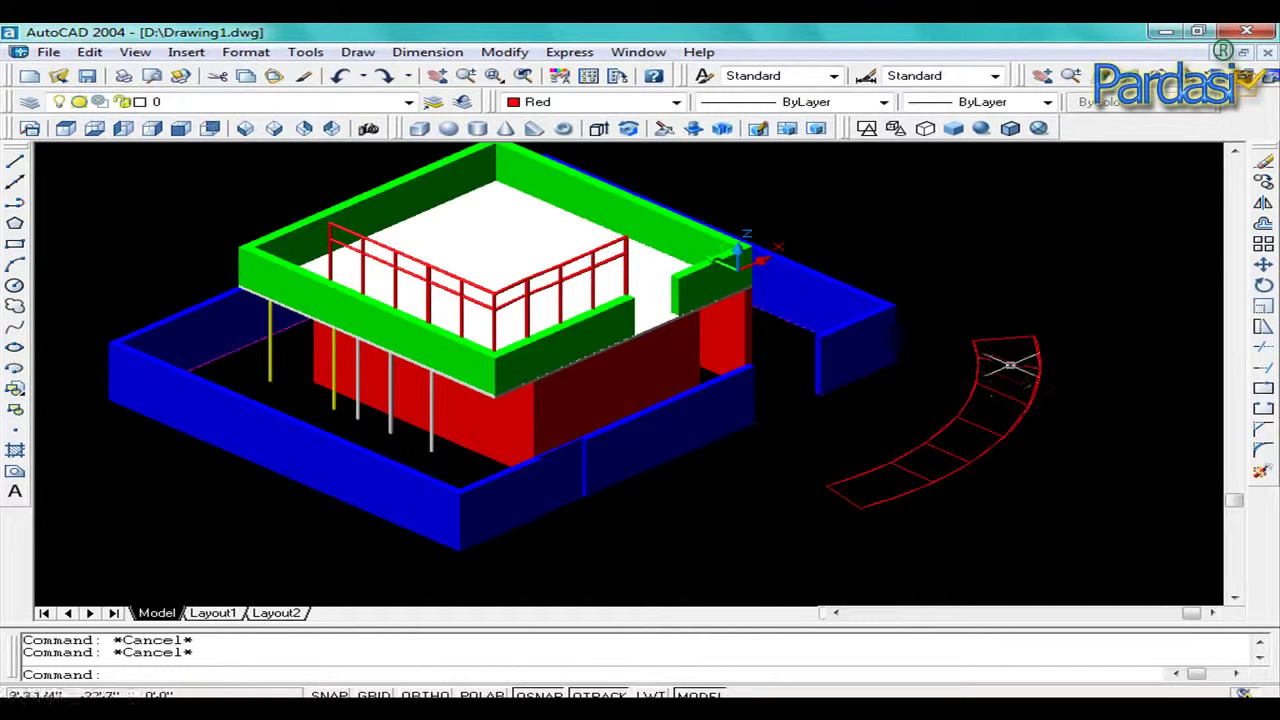
pyautogui.scroll(2, 1052, 392)
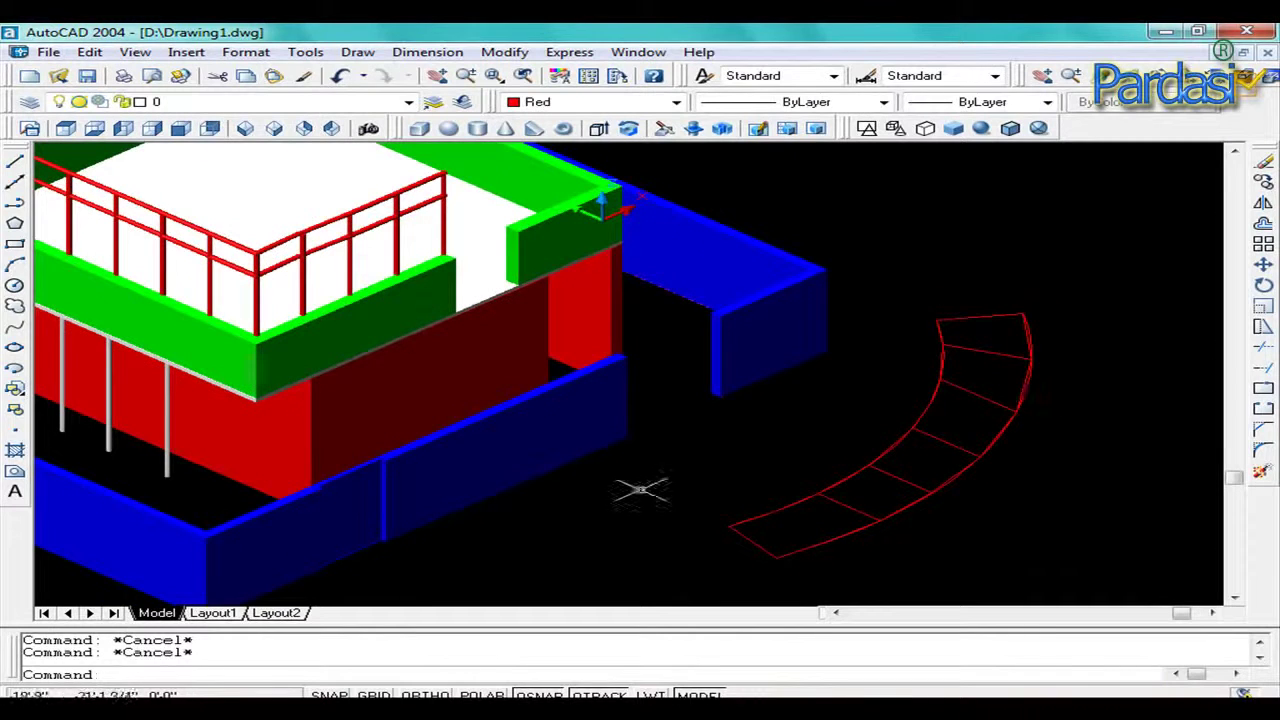
# Window-select the curved stair outline and convert it into six regions.
pyautogui.click(14, 472)
pyautogui.click(800, 540)
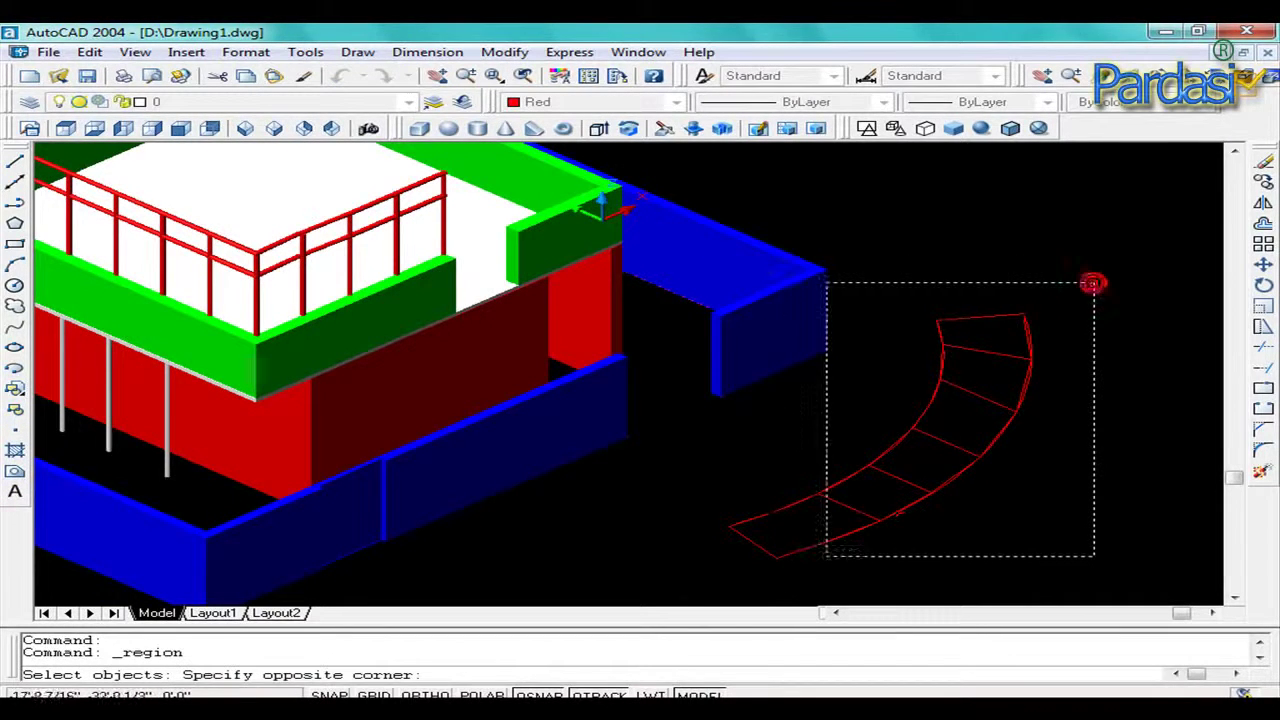
pyautogui.click(853, 559)
pyautogui.rightClick(853, 559)
pyautogui.write('ext')
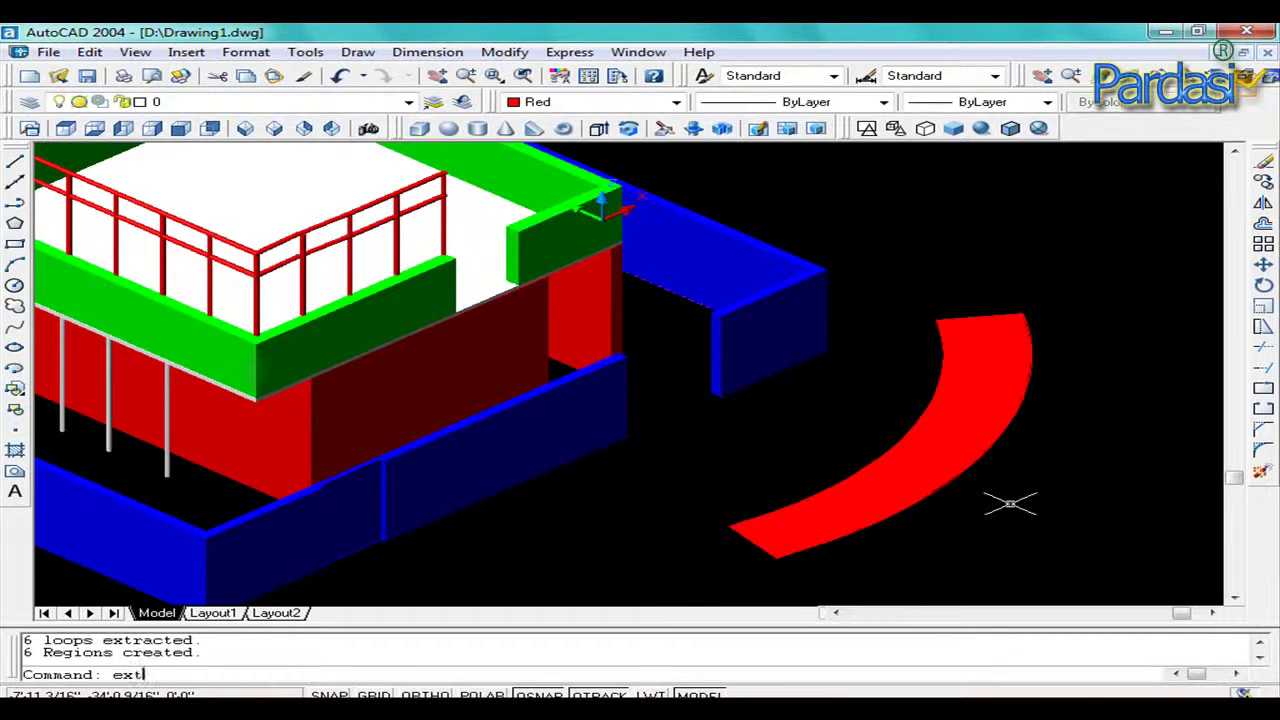
pyautogui.press('Return')
# Extrude the red curved stair regions 1' upward with 0 taper into a solid slab.
pyautogui.click(1015, 492)
pyautogui.click(834, 427)
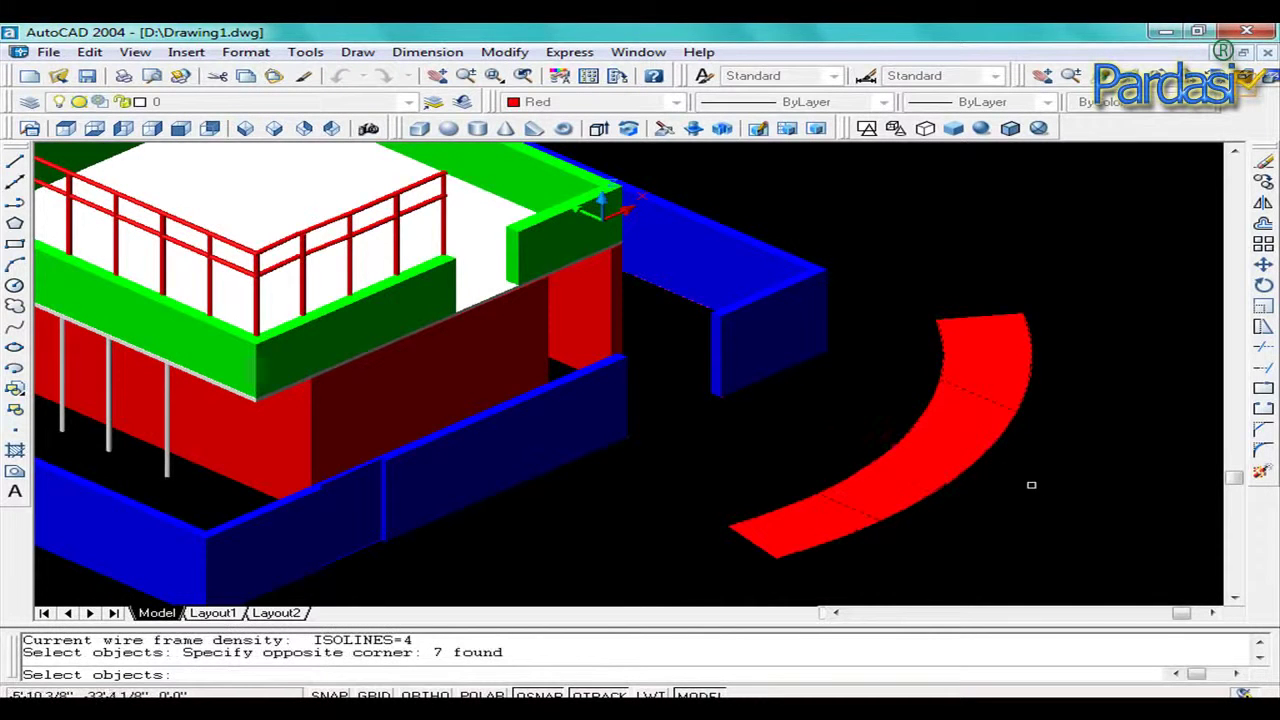
pyautogui.press('Return')
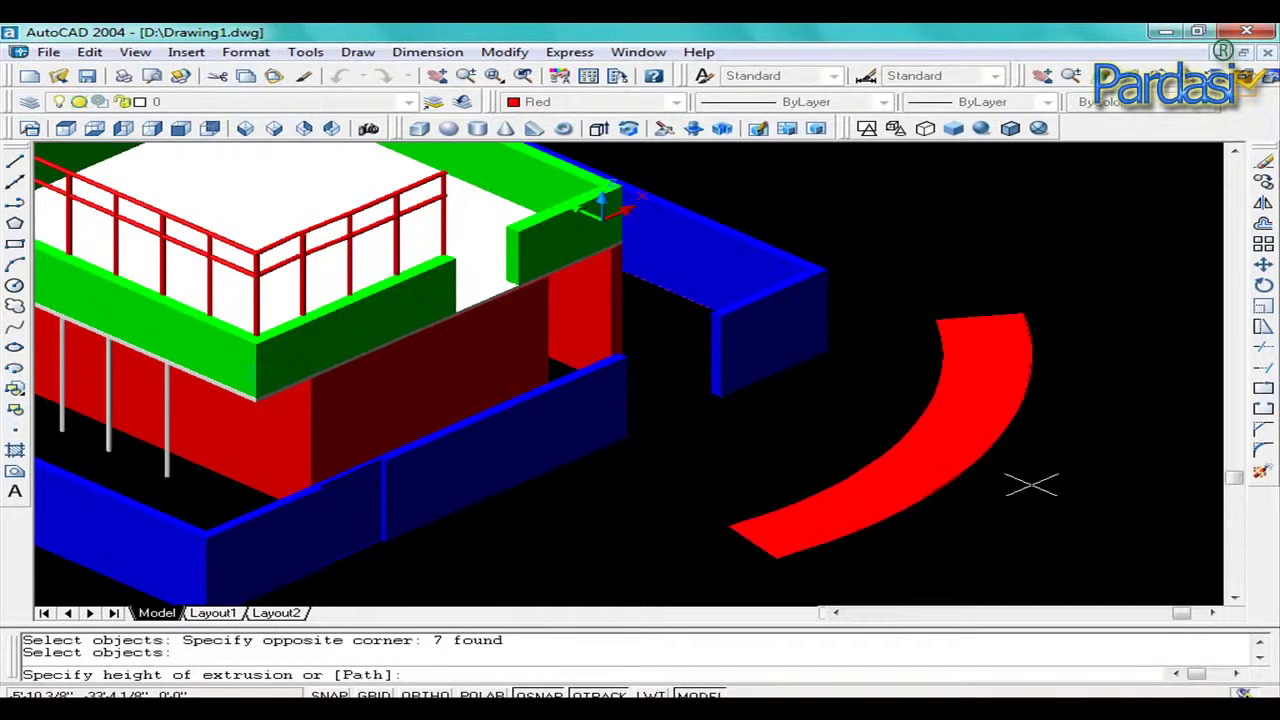
pyautogui.write("1'")
pyautogui.press('Return')
pyautogui.press('Return')
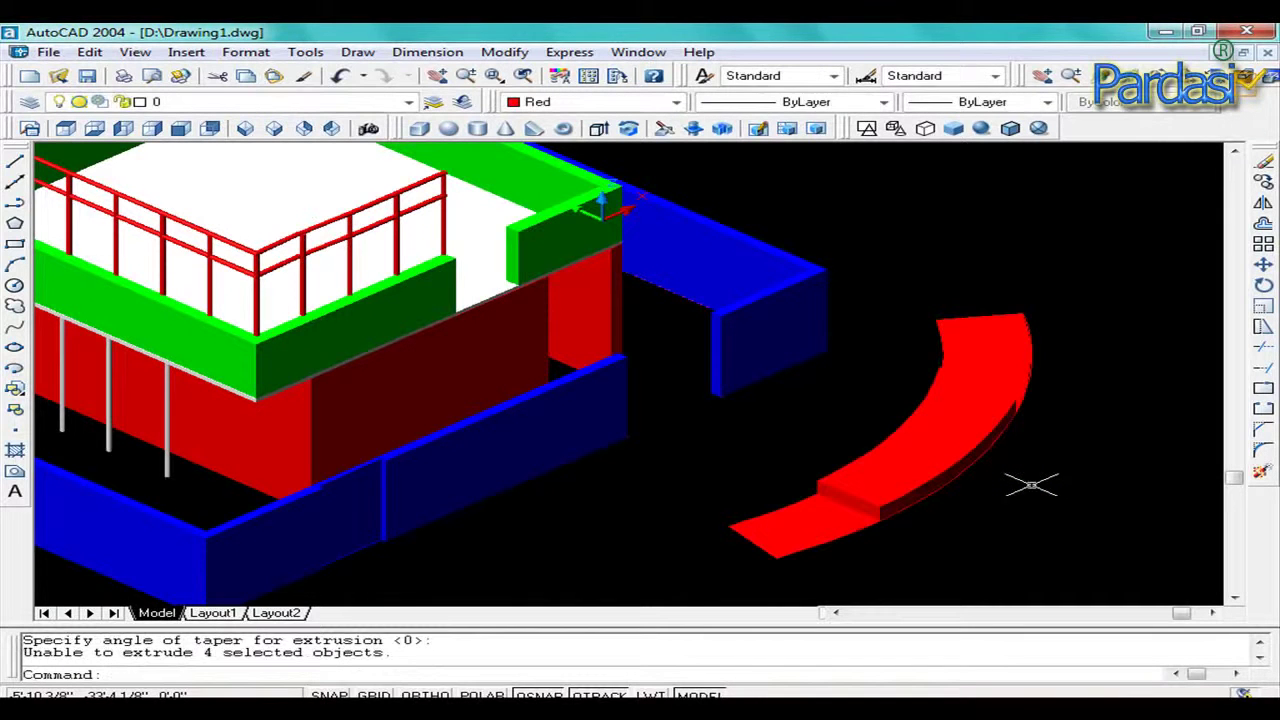
pyautogui.press('Escape')
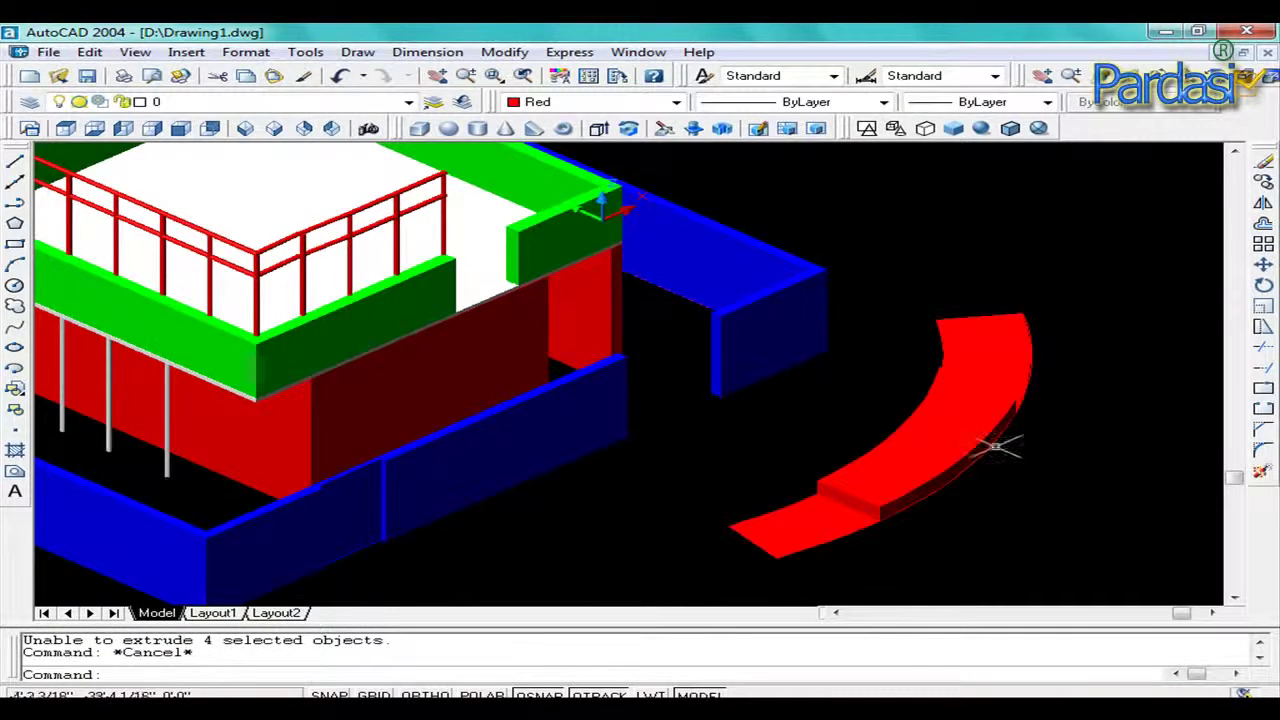
pyautogui.scroll(2, 990, 445)
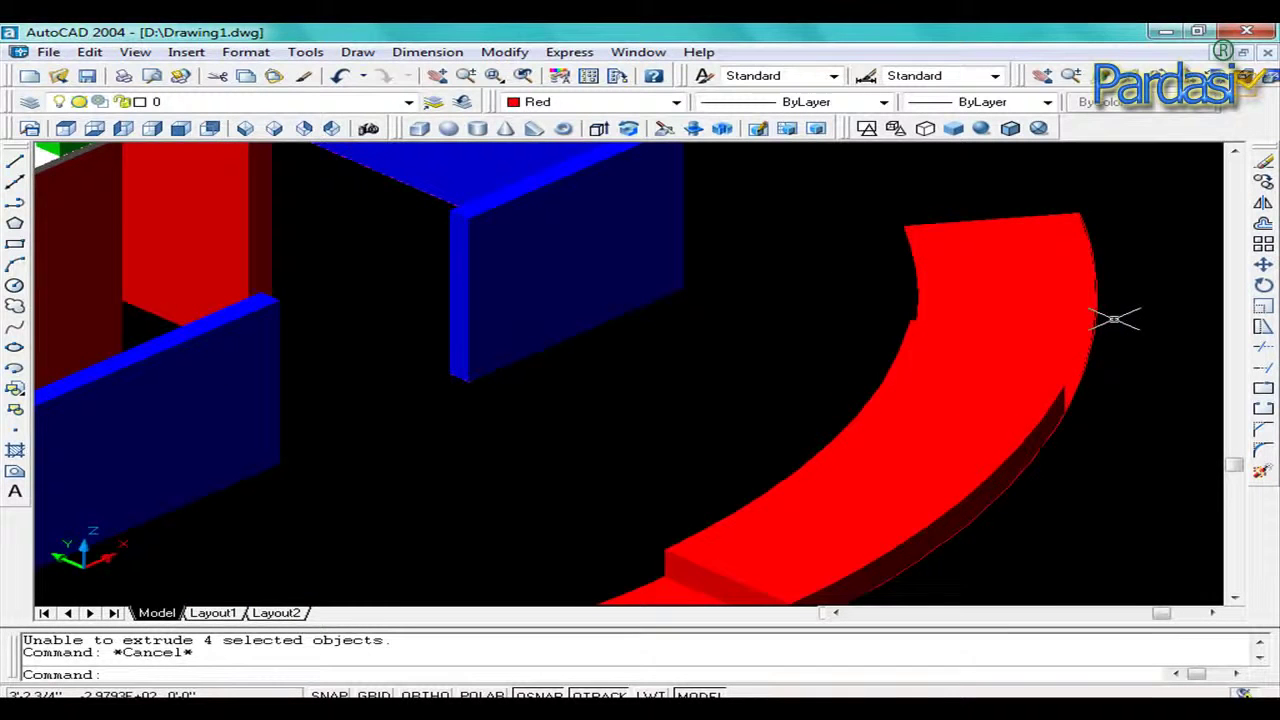
pyautogui.scroll(-1, 1090, 402)
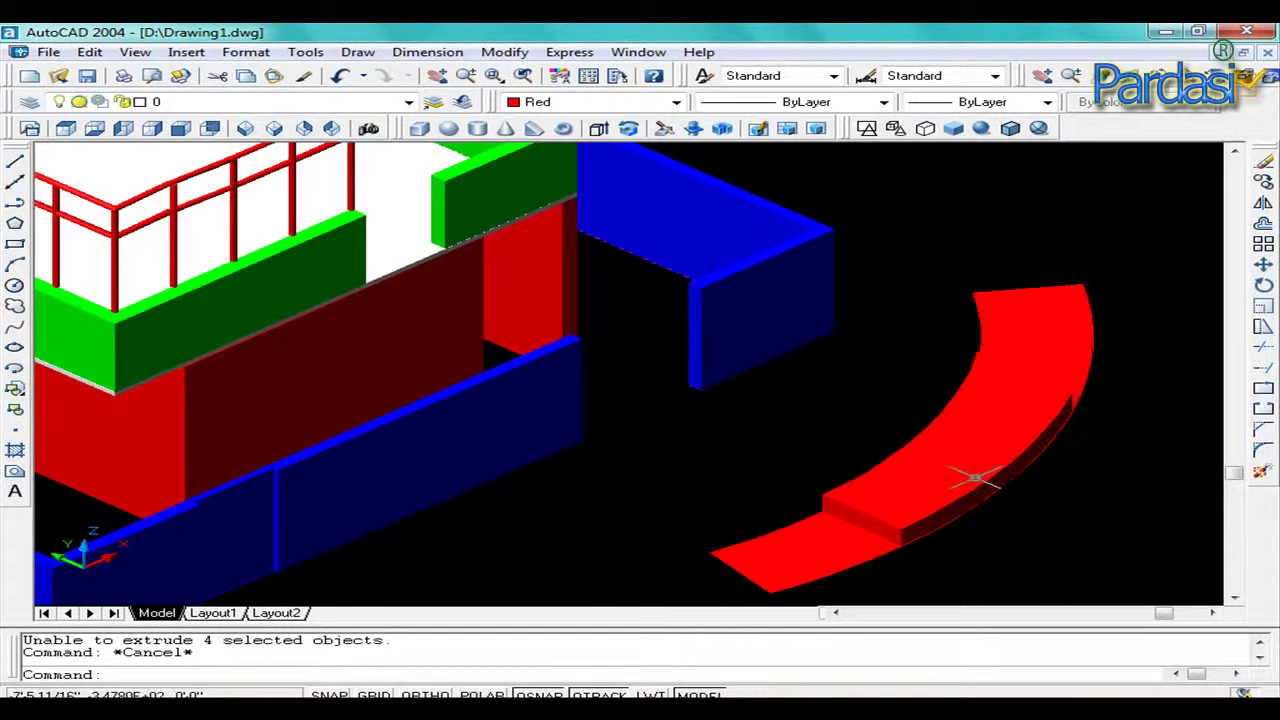
# Move one red stair block upward to form a higher step.
pyautogui.click(955, 498)
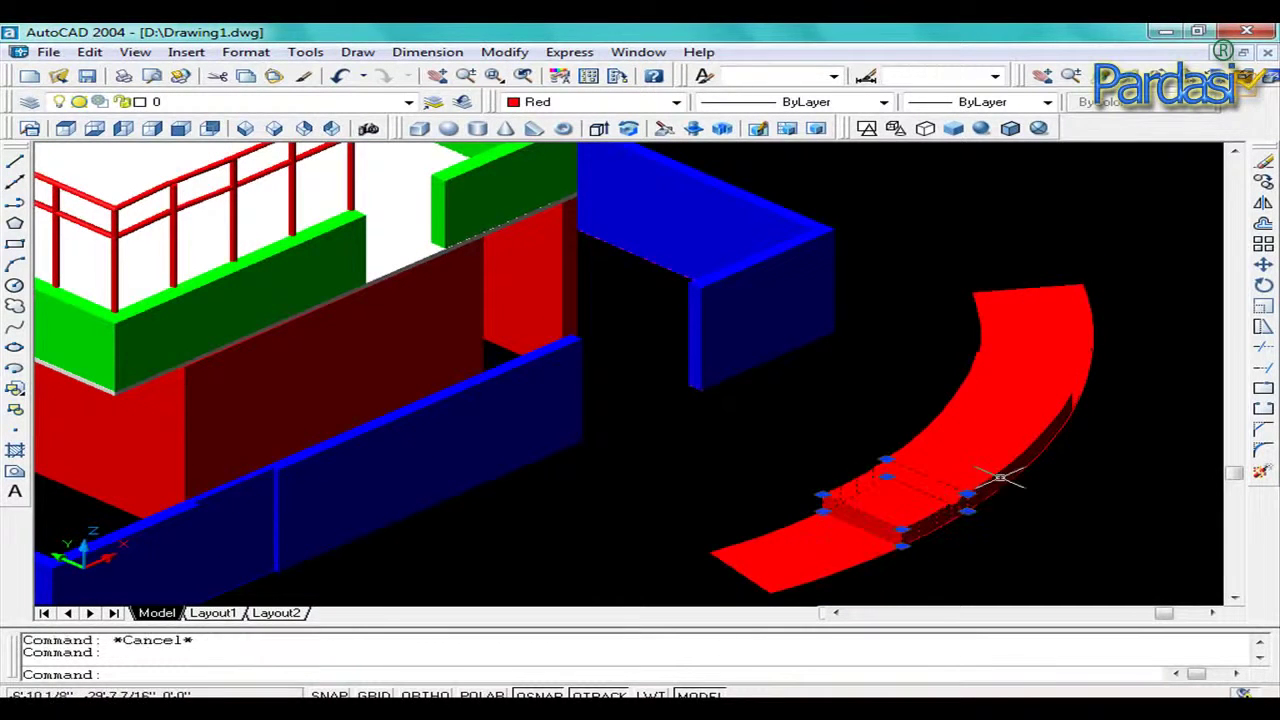
pyautogui.click(1040, 421)
pyautogui.click(1042, 423)
pyautogui.press('Escape')
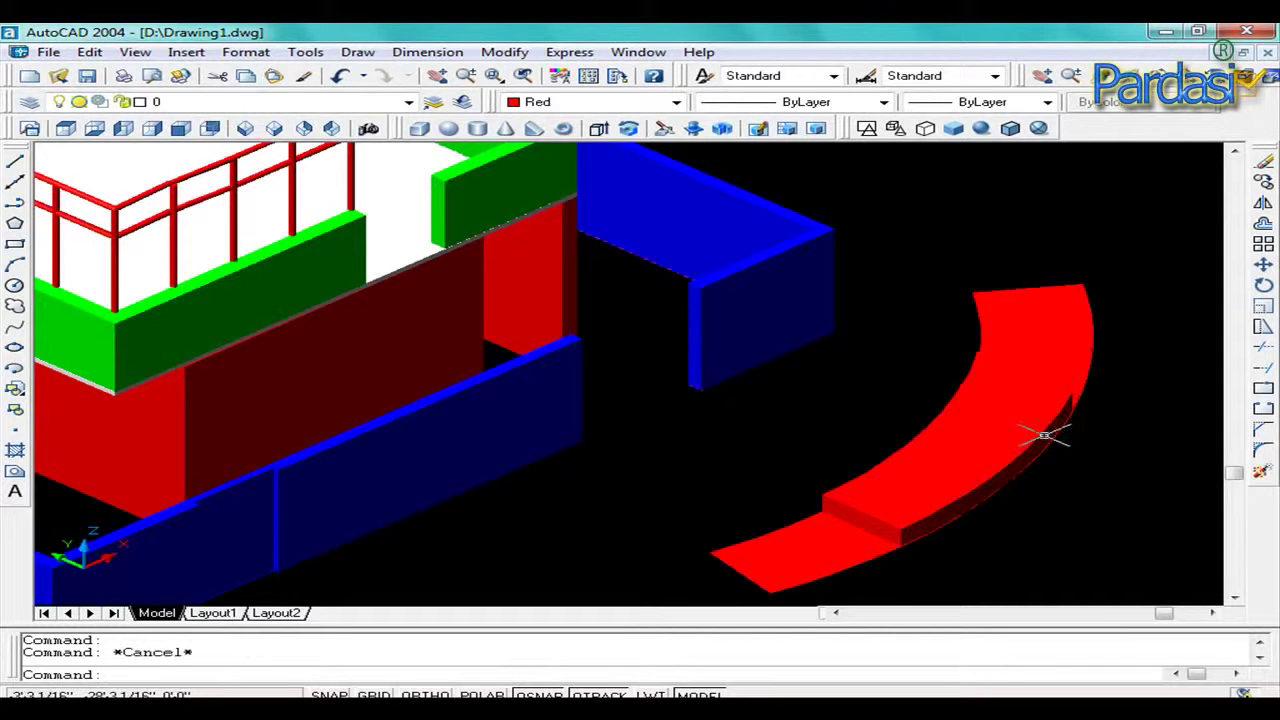
pyautogui.write('m')
pyautogui.press('Return')
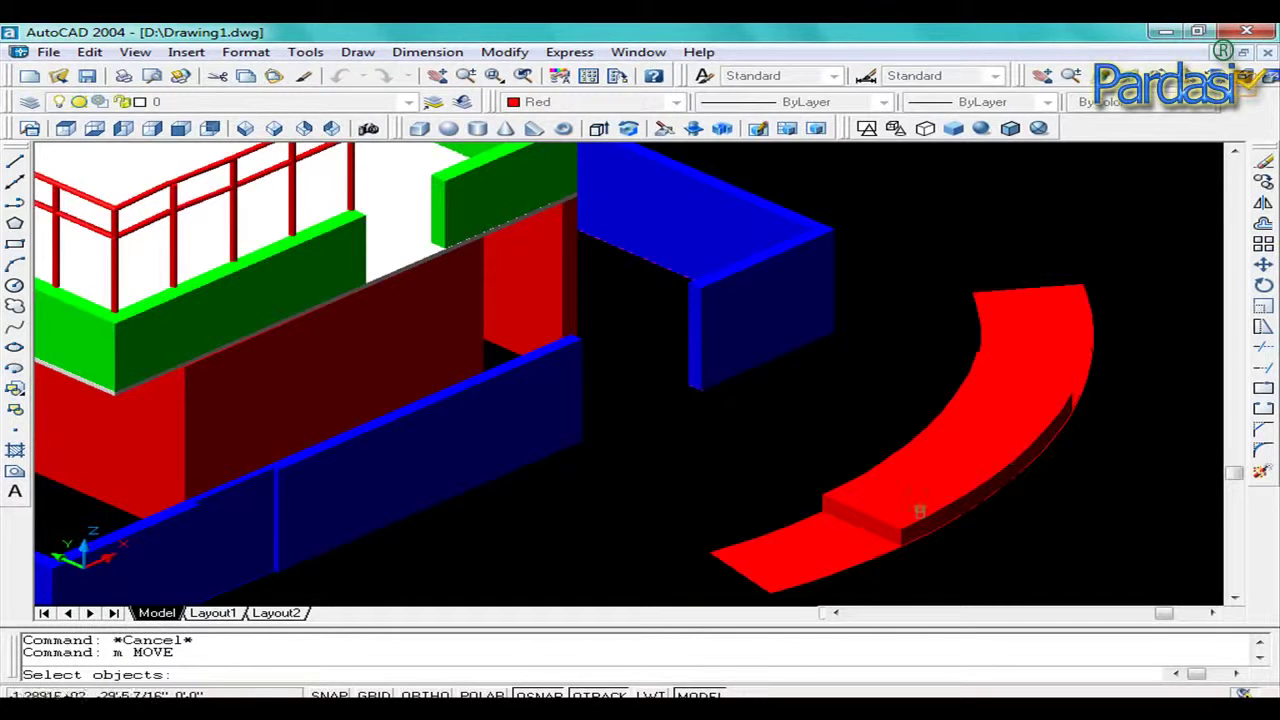
pyautogui.click(917, 518)
pyautogui.scroll(4, 1003, 531)
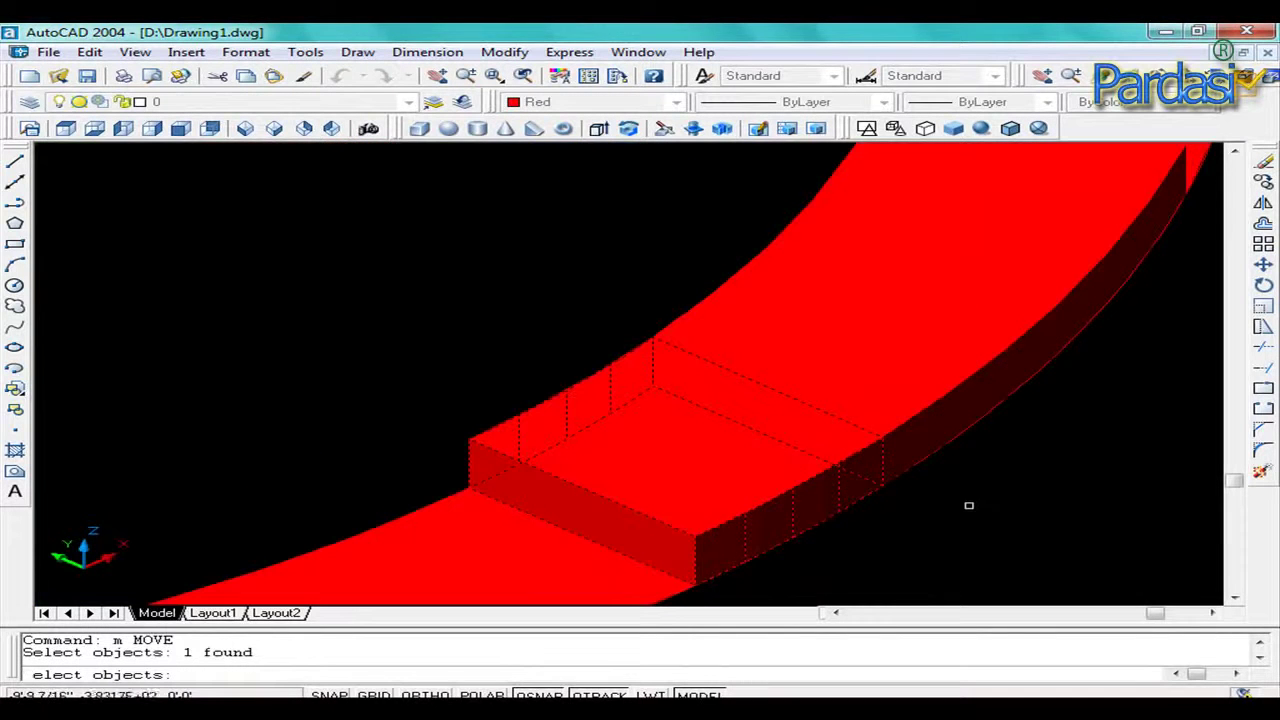
pyautogui.press('Return')
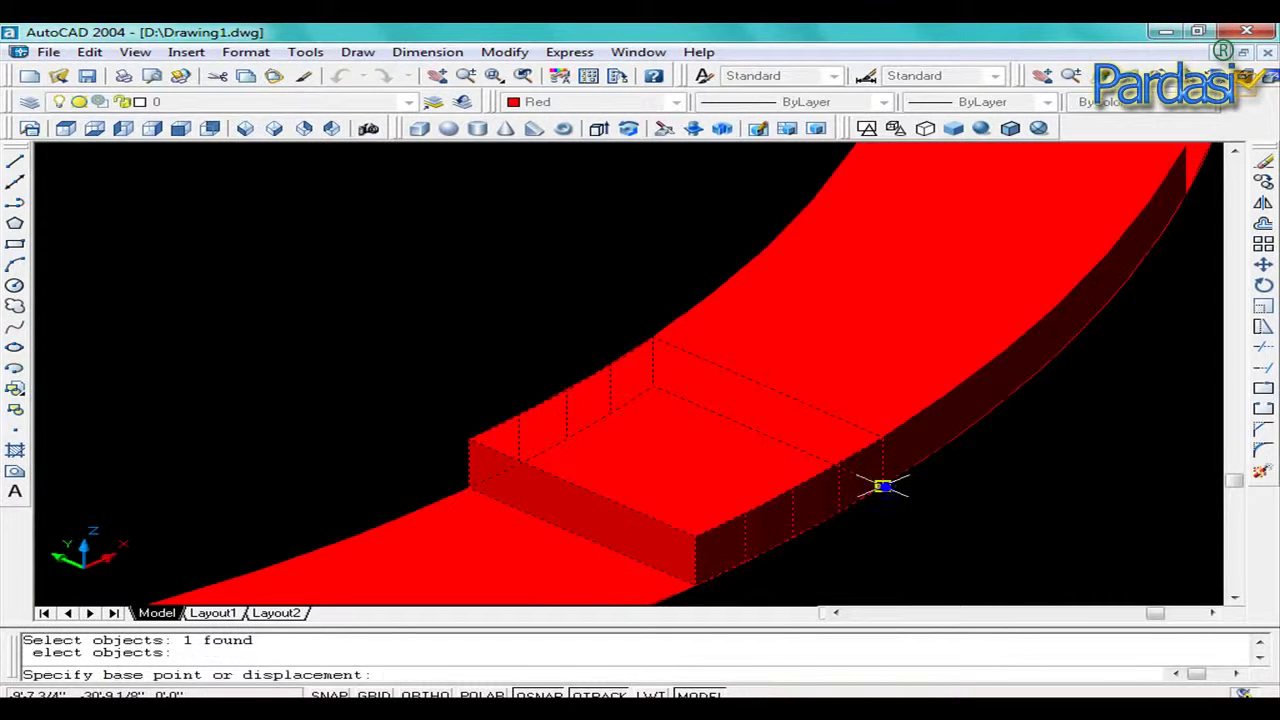
pyautogui.click(884, 486)
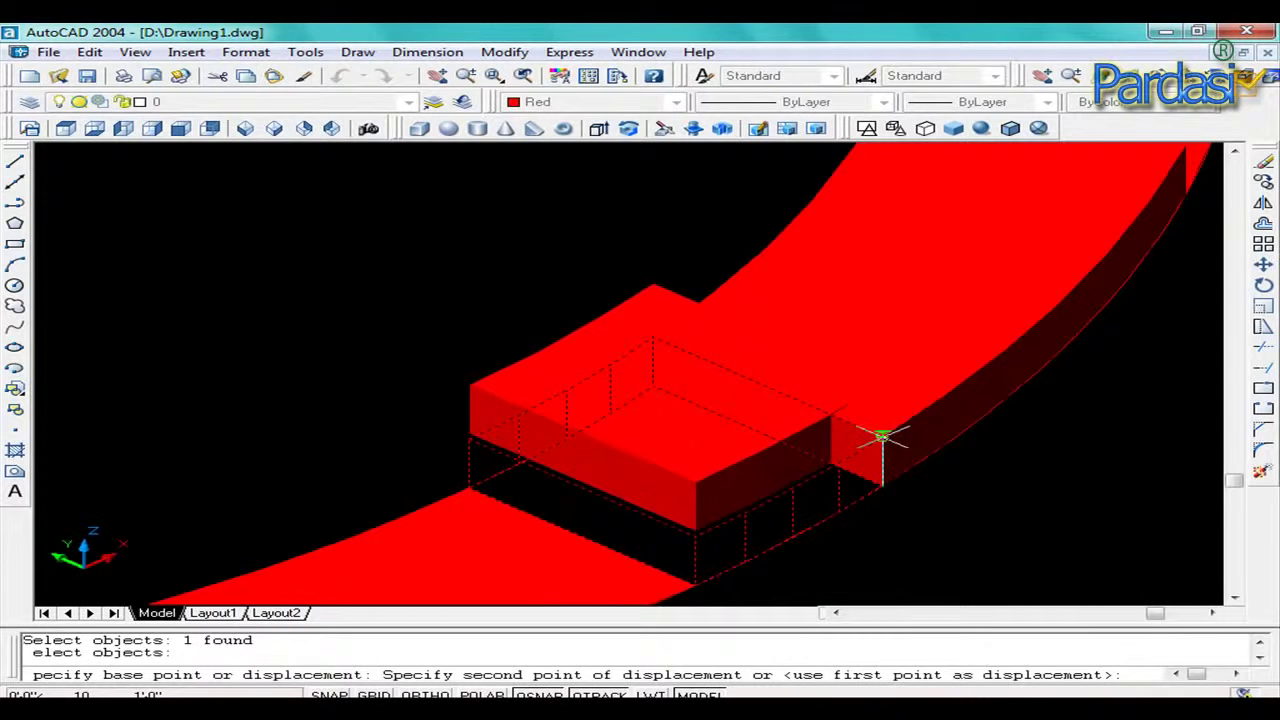
pyautogui.click(881, 436)
pyautogui.scroll(-2, 1012, 500)
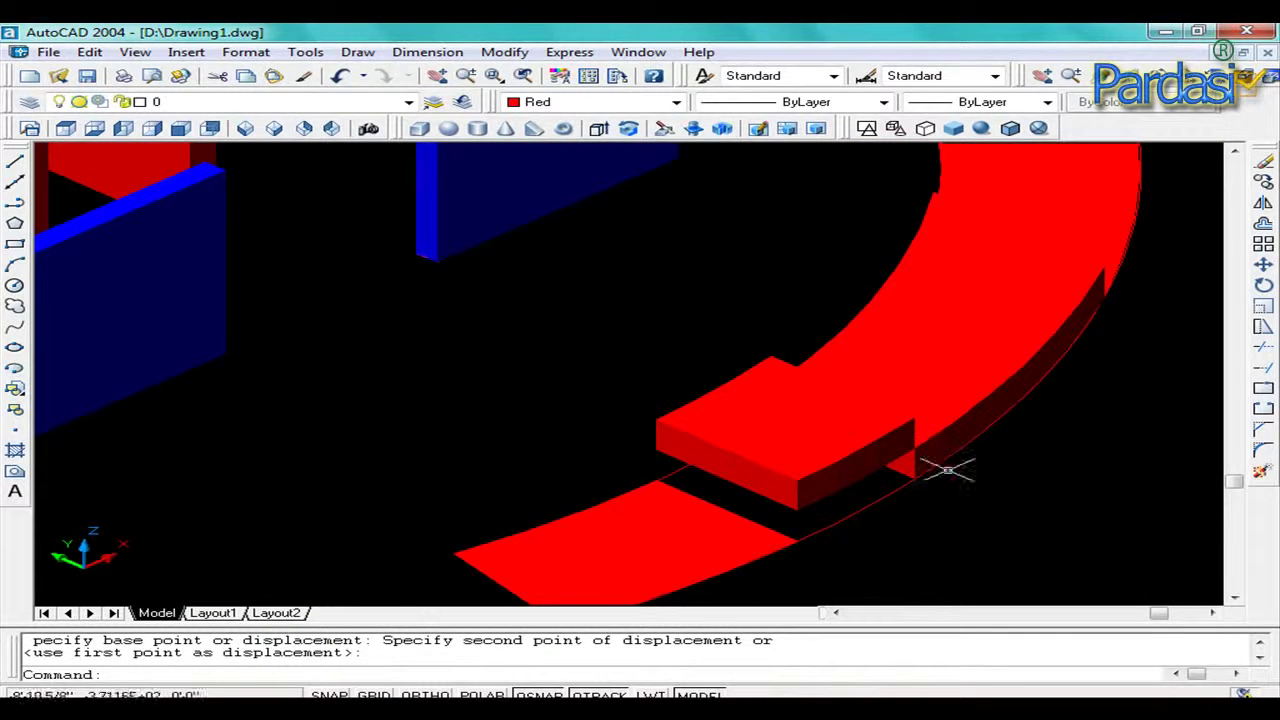
pyautogui.press('Escape')
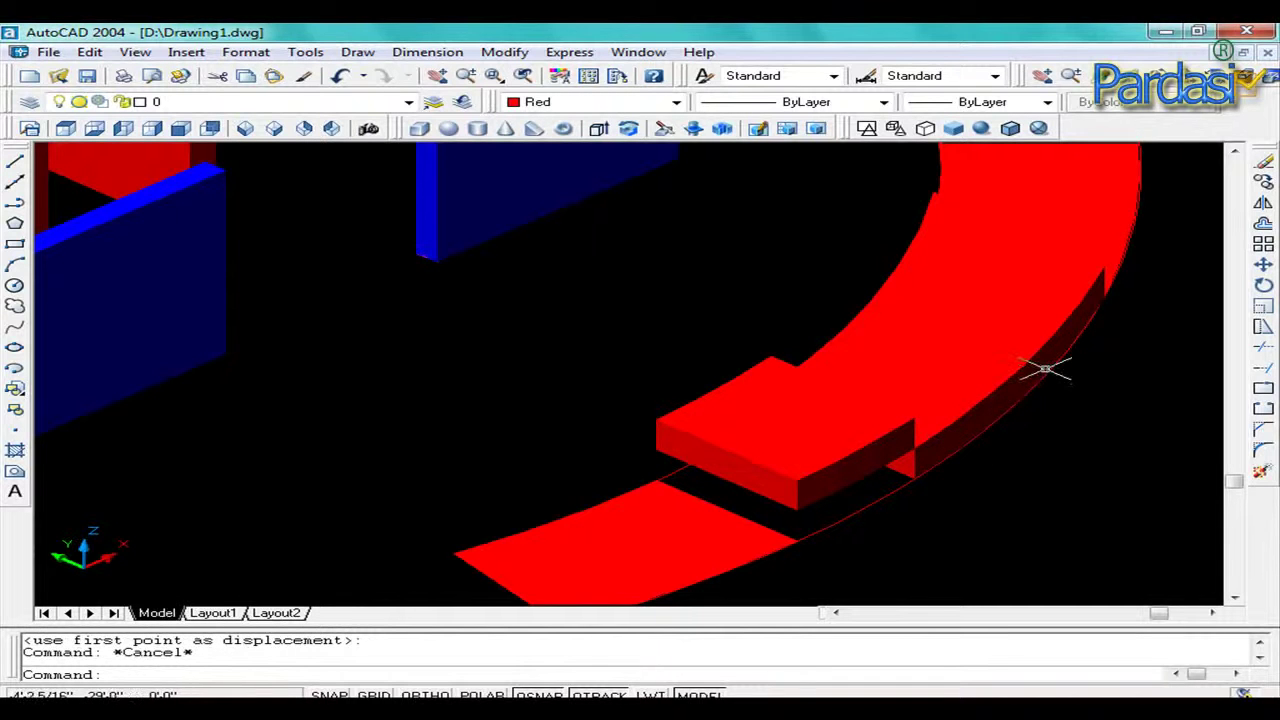
pyautogui.write('m')
# Move the next curved stair piece from its end point to a new position along the path.
pyautogui.press('Return')
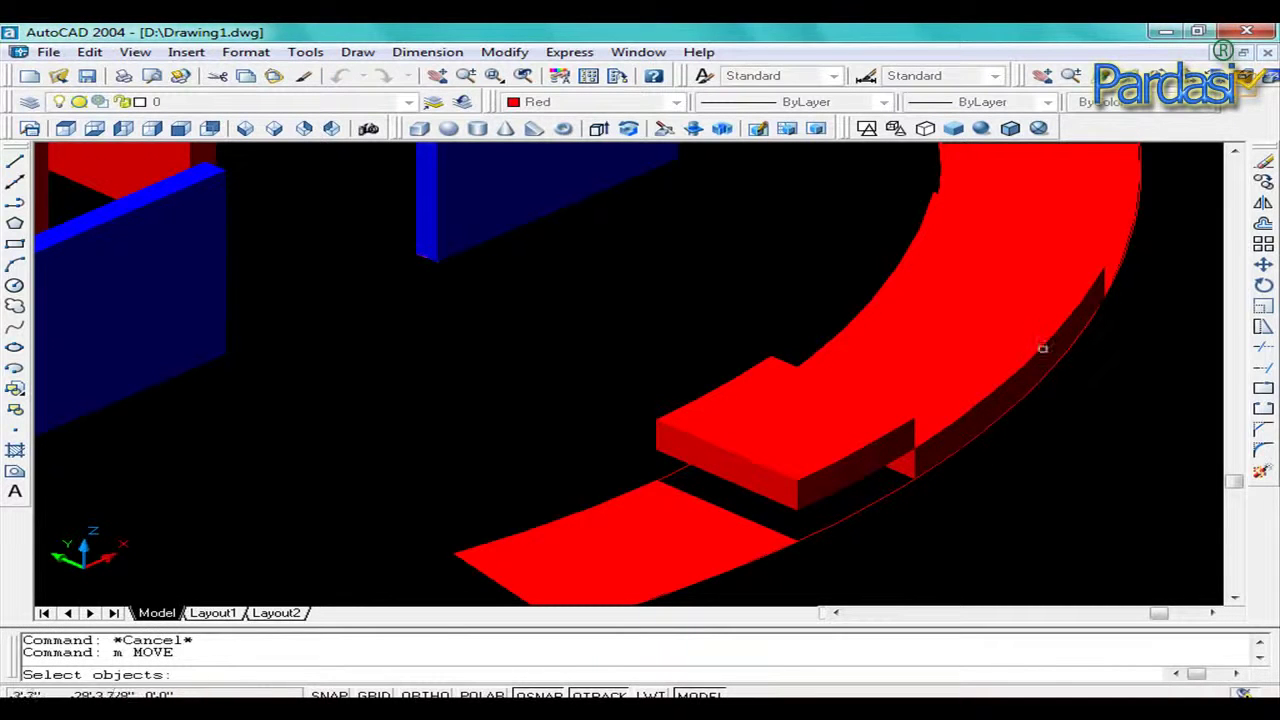
pyautogui.click(1043, 346)
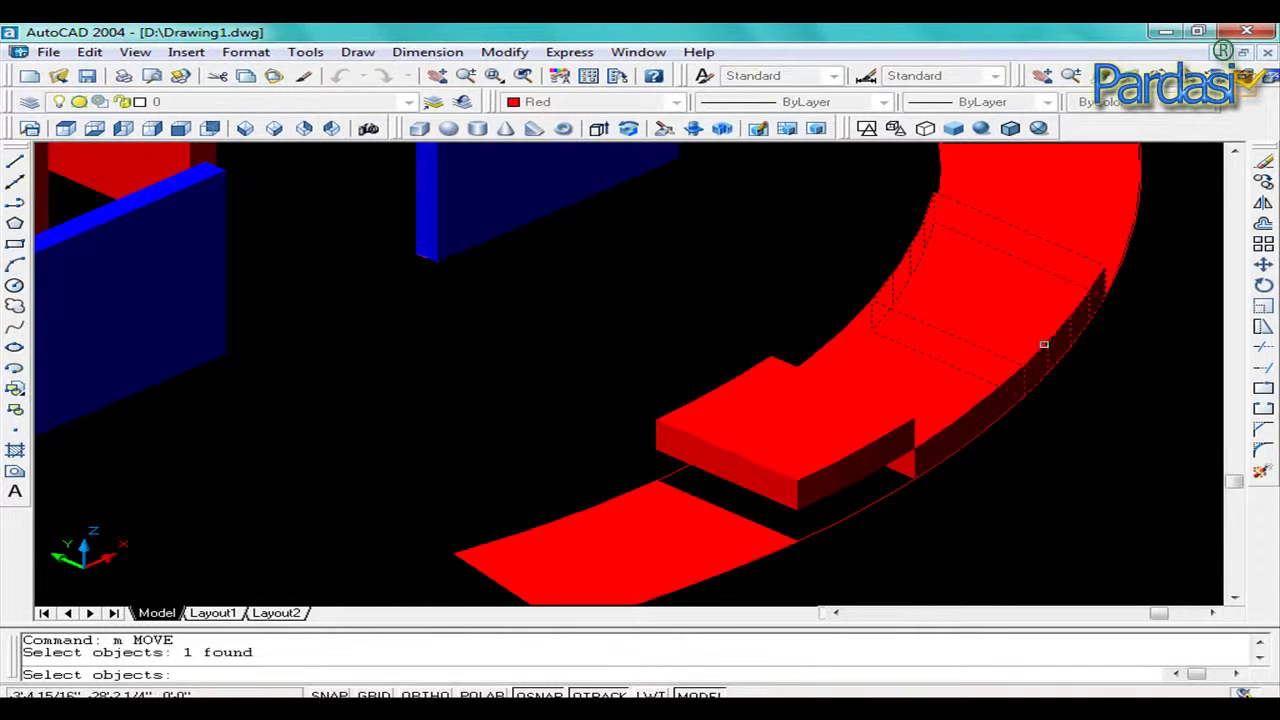
pyautogui.press('Return')
pyautogui.click(1026, 394)
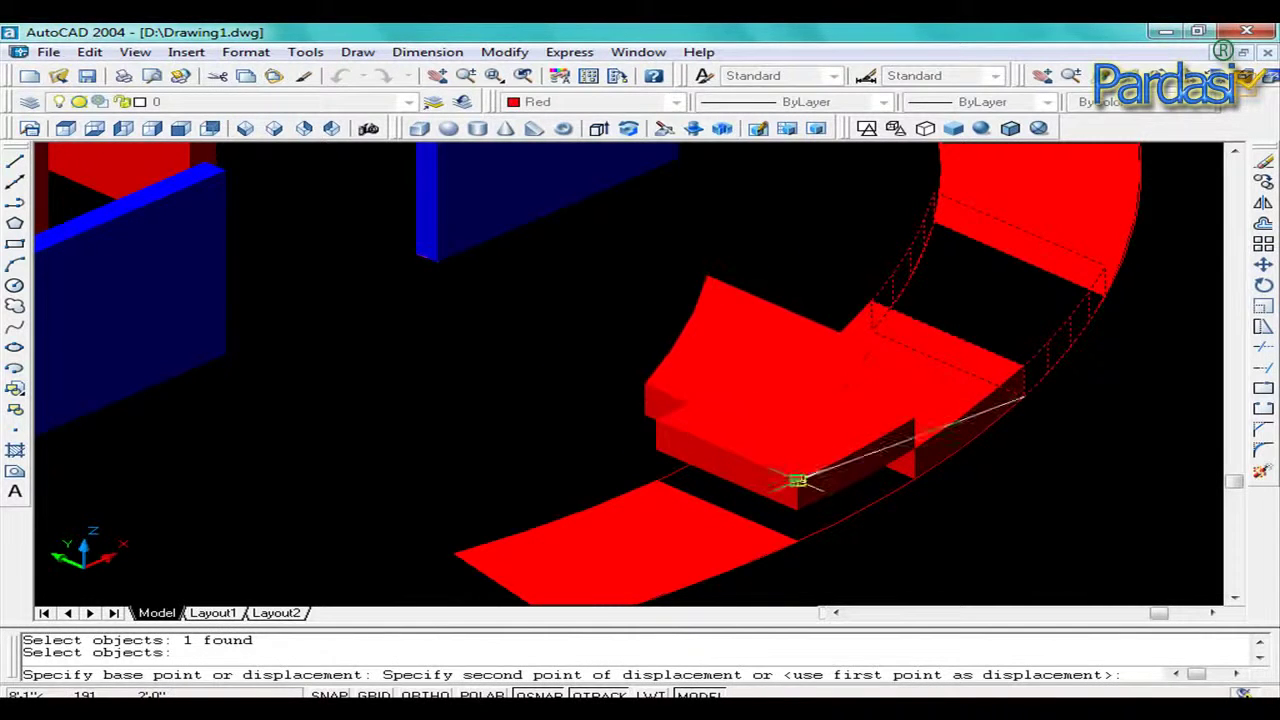
pyautogui.click(797, 480)
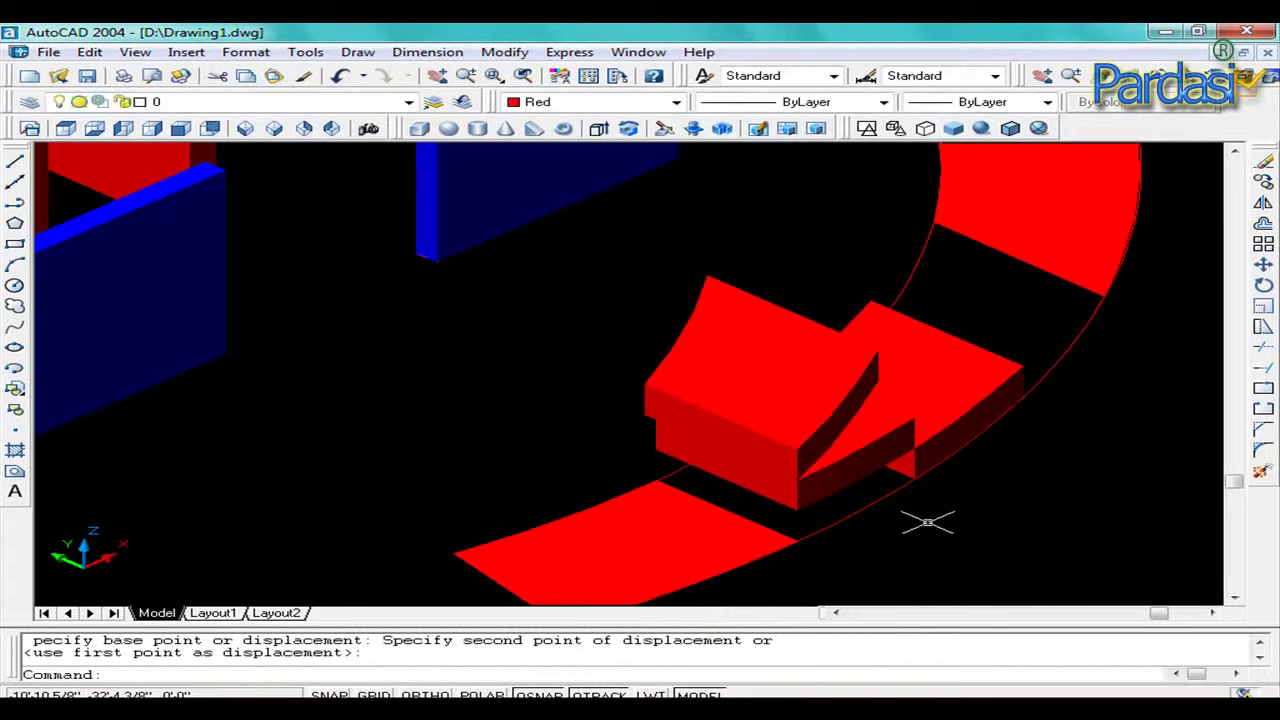
pyautogui.press('Escape')
pyautogui.press('Escape')
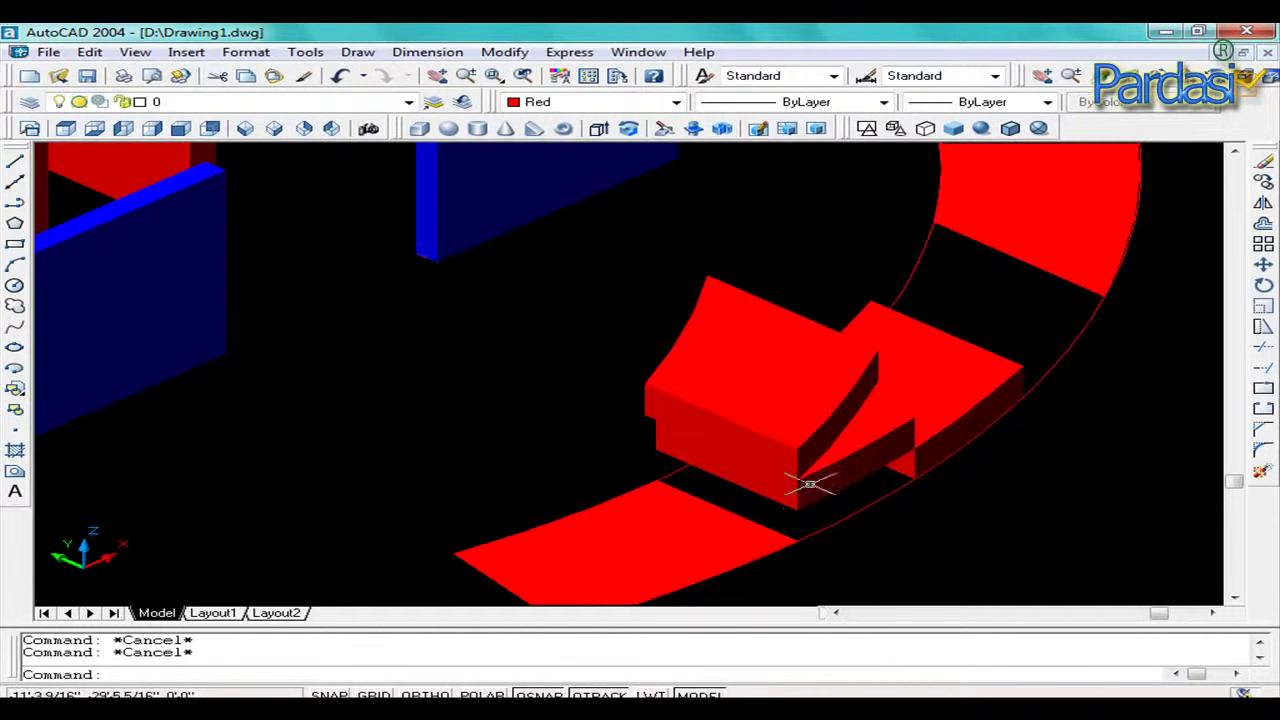
pyautogui.write('m')
# Move the loose red box by its corner onto the step below as the next stair step.
pyautogui.press('Return')
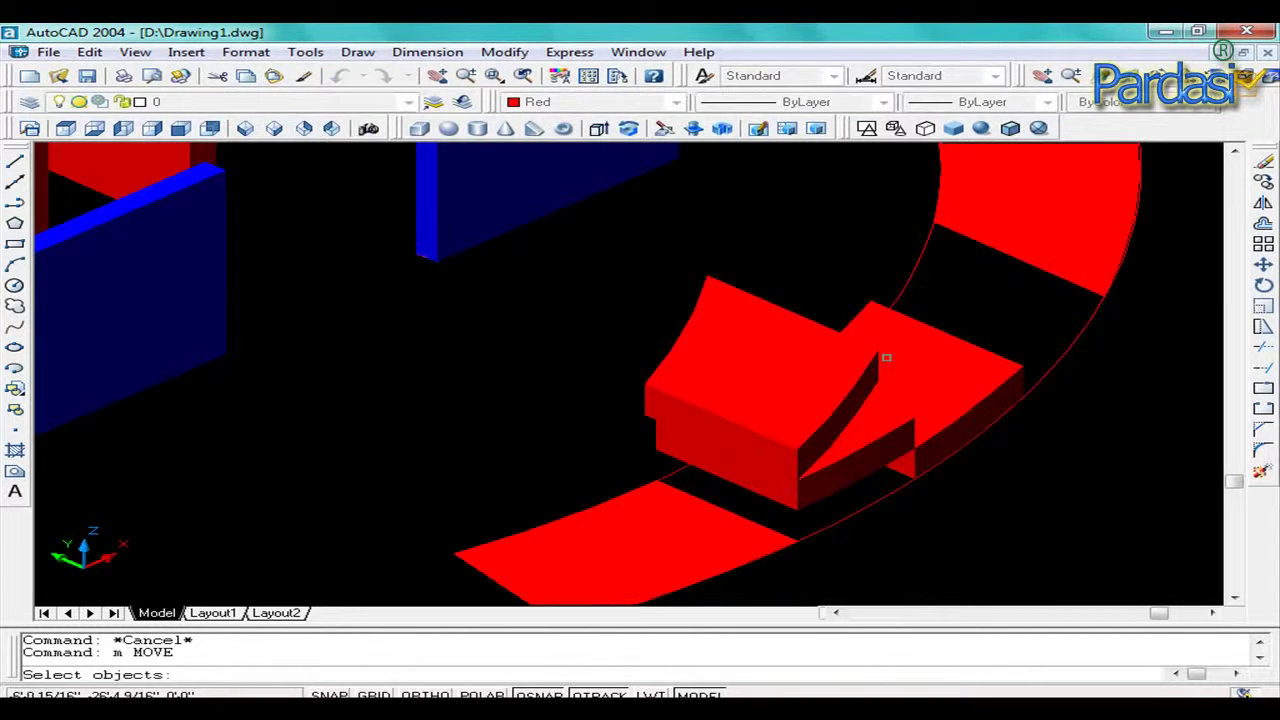
pyautogui.click(876, 356)
pyautogui.press('Return')
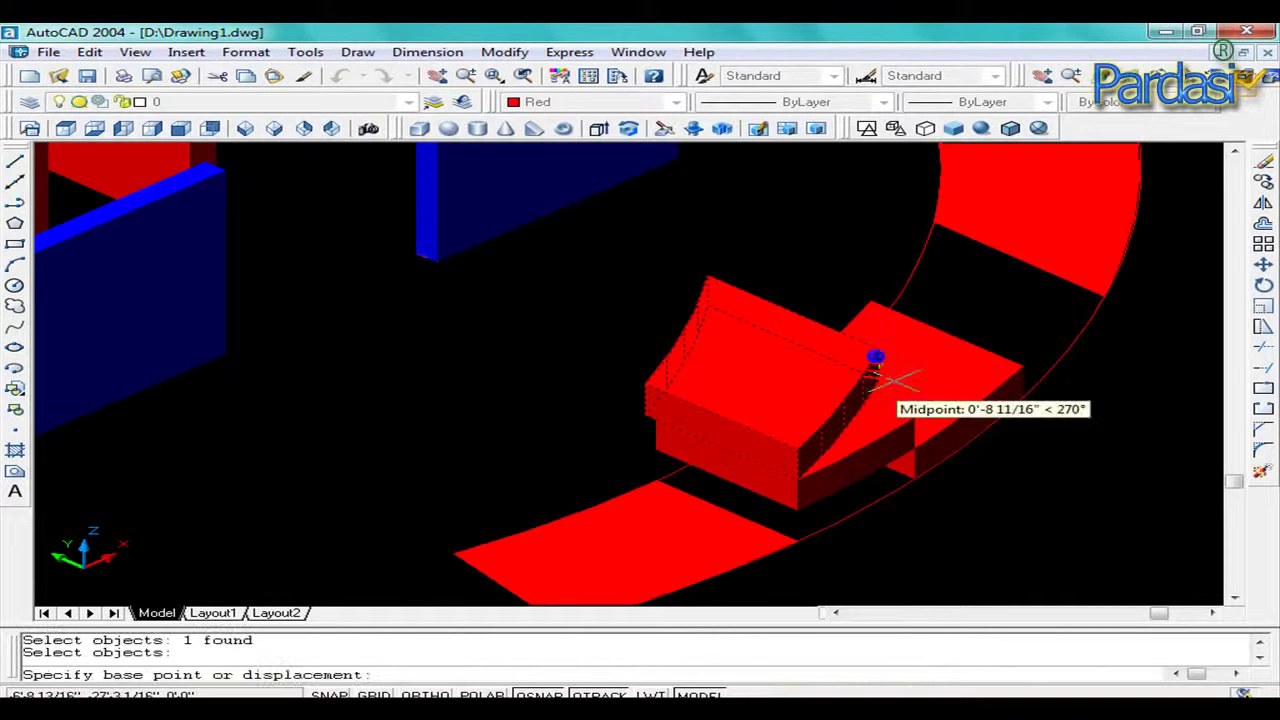
pyautogui.press('Escape')
pyautogui.write('m')
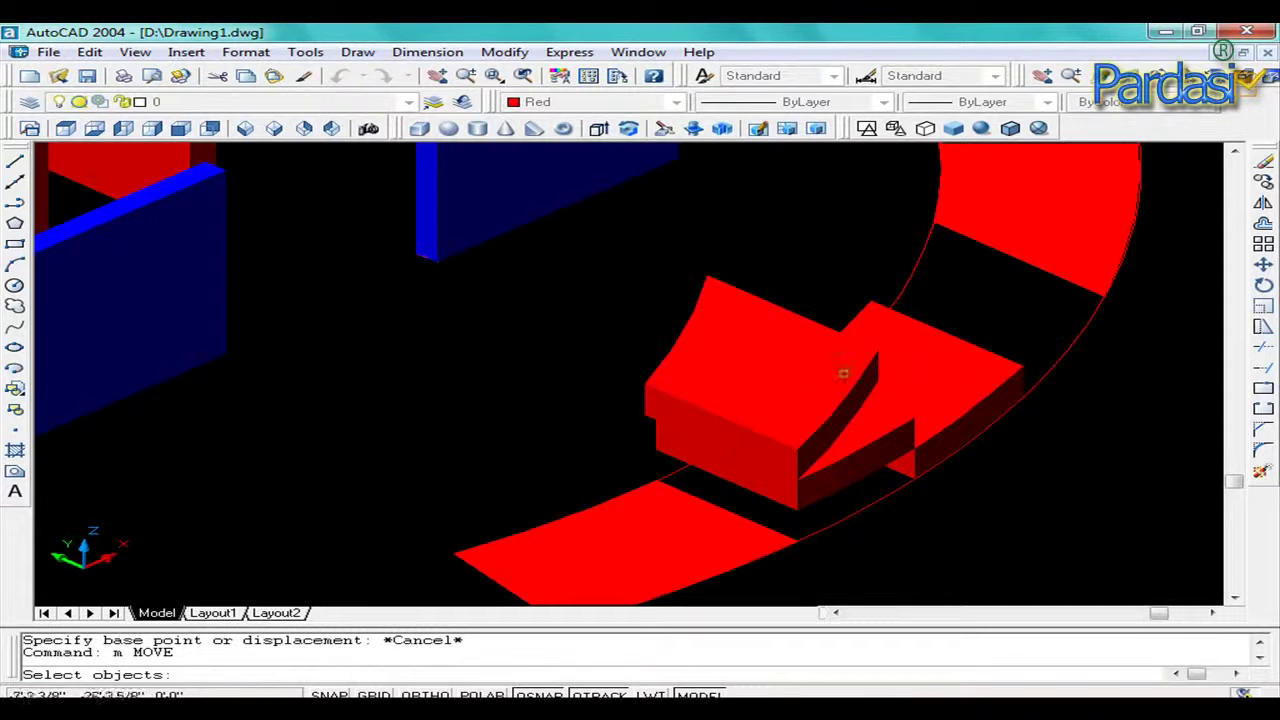
pyautogui.click(851, 392)
pyautogui.press('Return')
pyautogui.press('Escape')
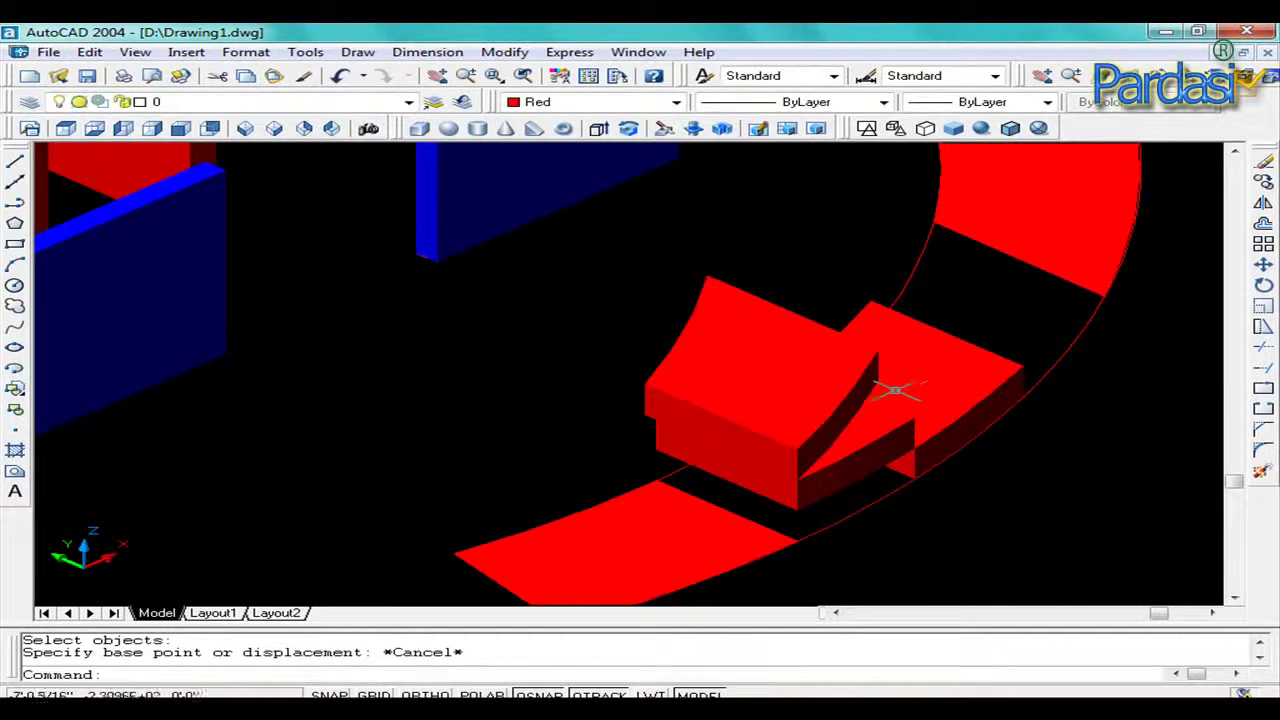
pyautogui.write('m')
pyautogui.press('Return')
pyautogui.click(857, 381)
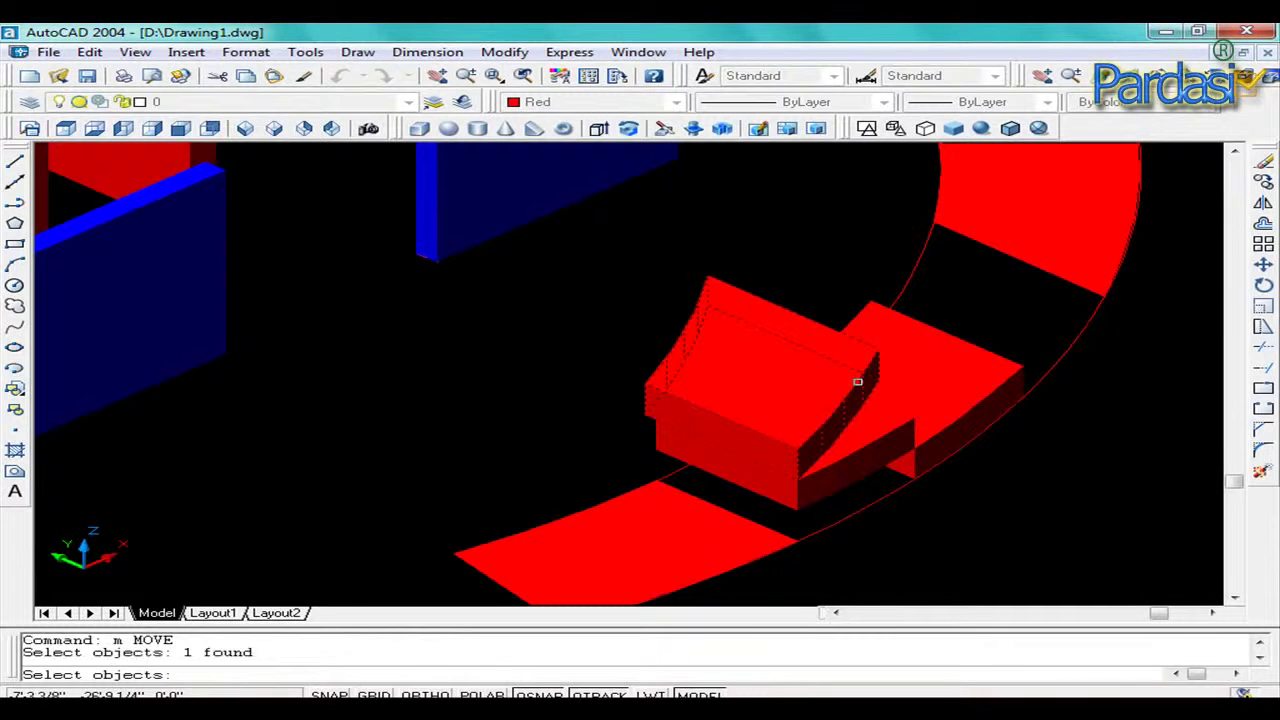
pyautogui.press('Return')
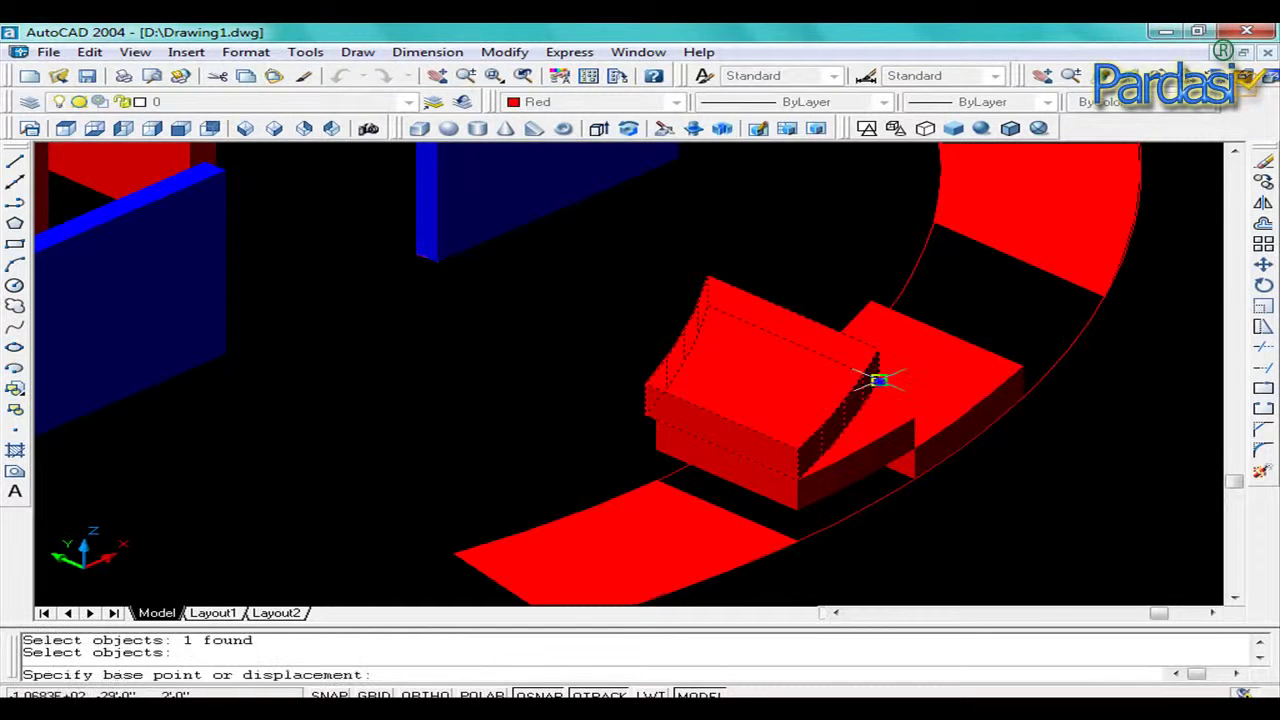
pyautogui.click(877, 384)
pyautogui.click(797, 481)
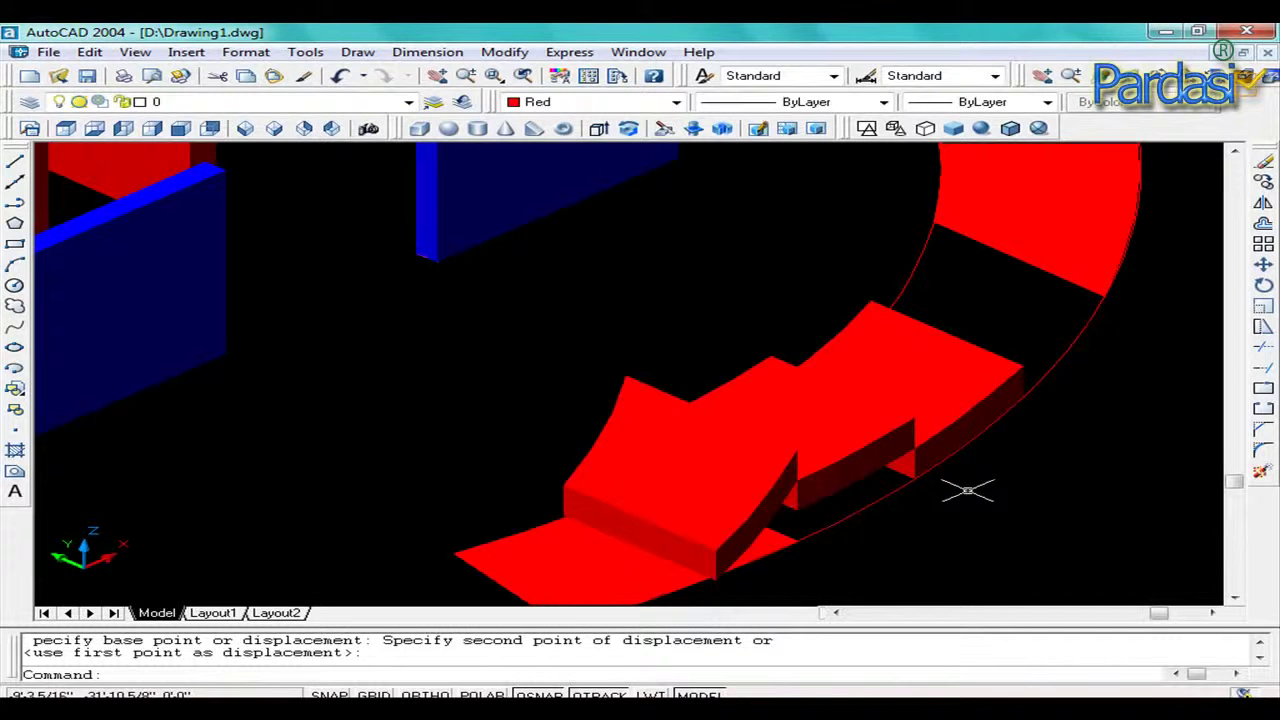
# Erase the curved stair pieces and outline arcs, then select the leftover red piece.
pyautogui.scroll(-2, 1071, 414)
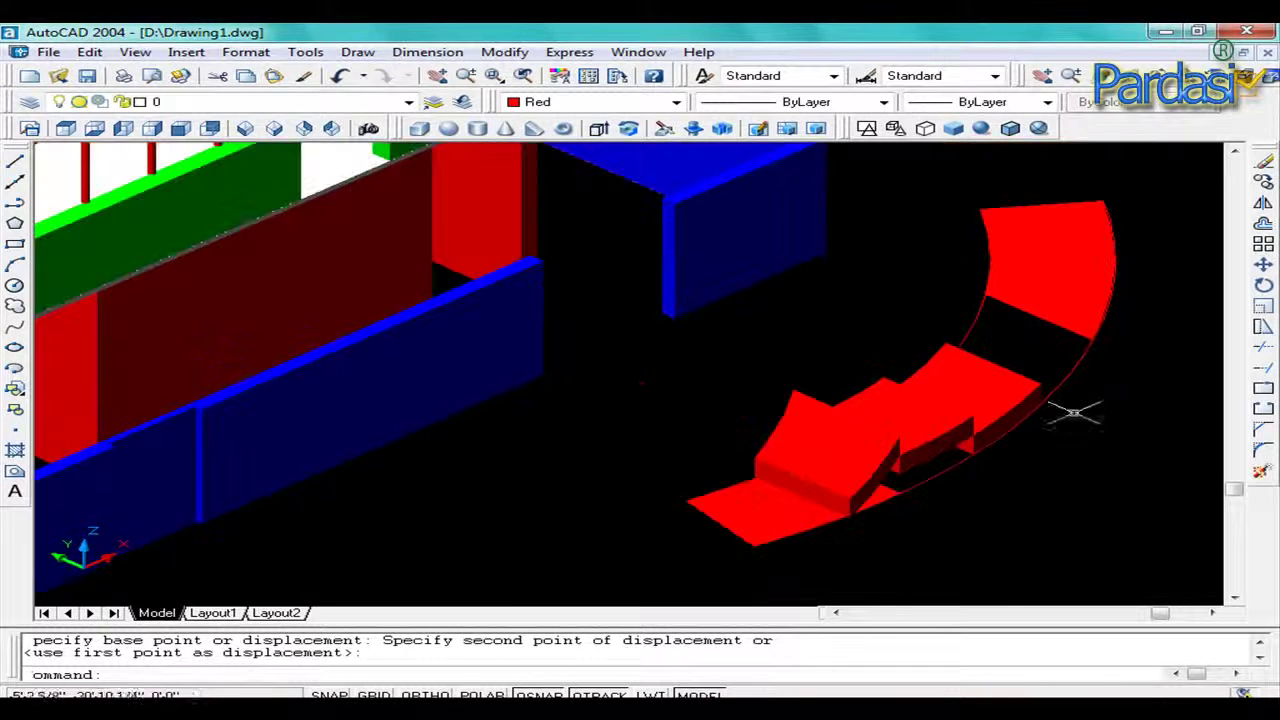
pyautogui.scroll(2, 1001, 437)
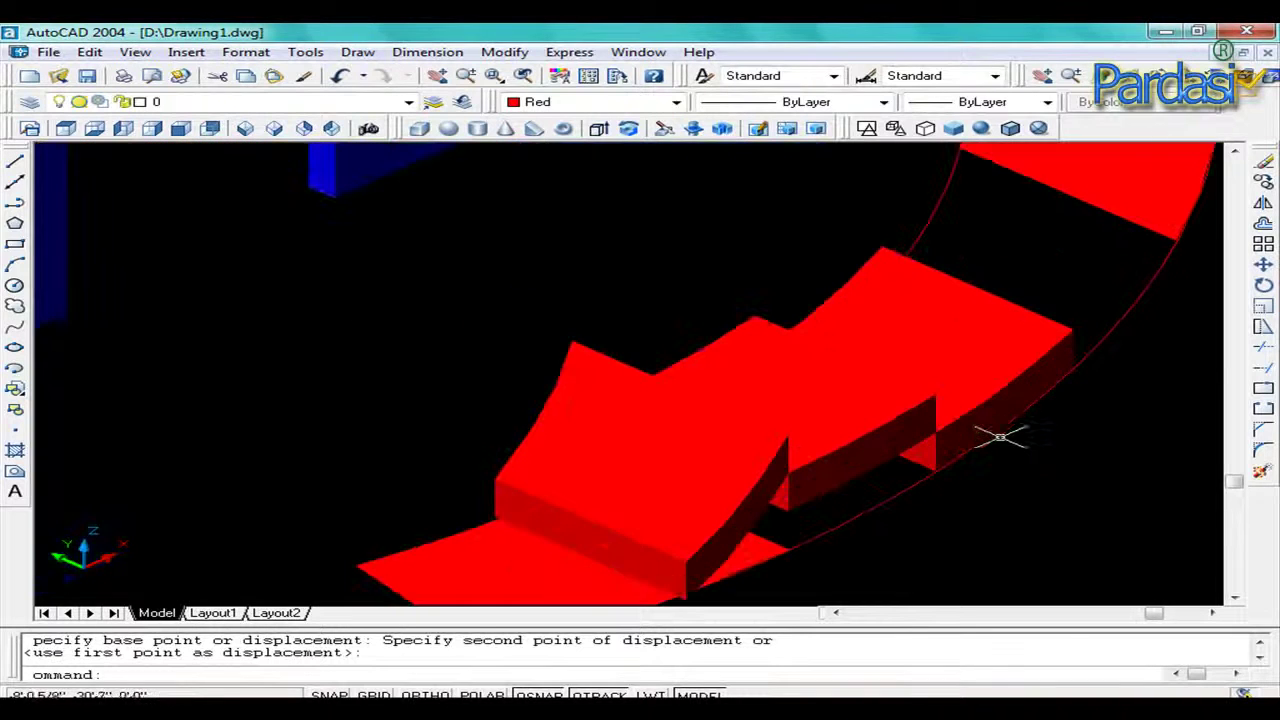
pyautogui.scroll(-2, 891, 449)
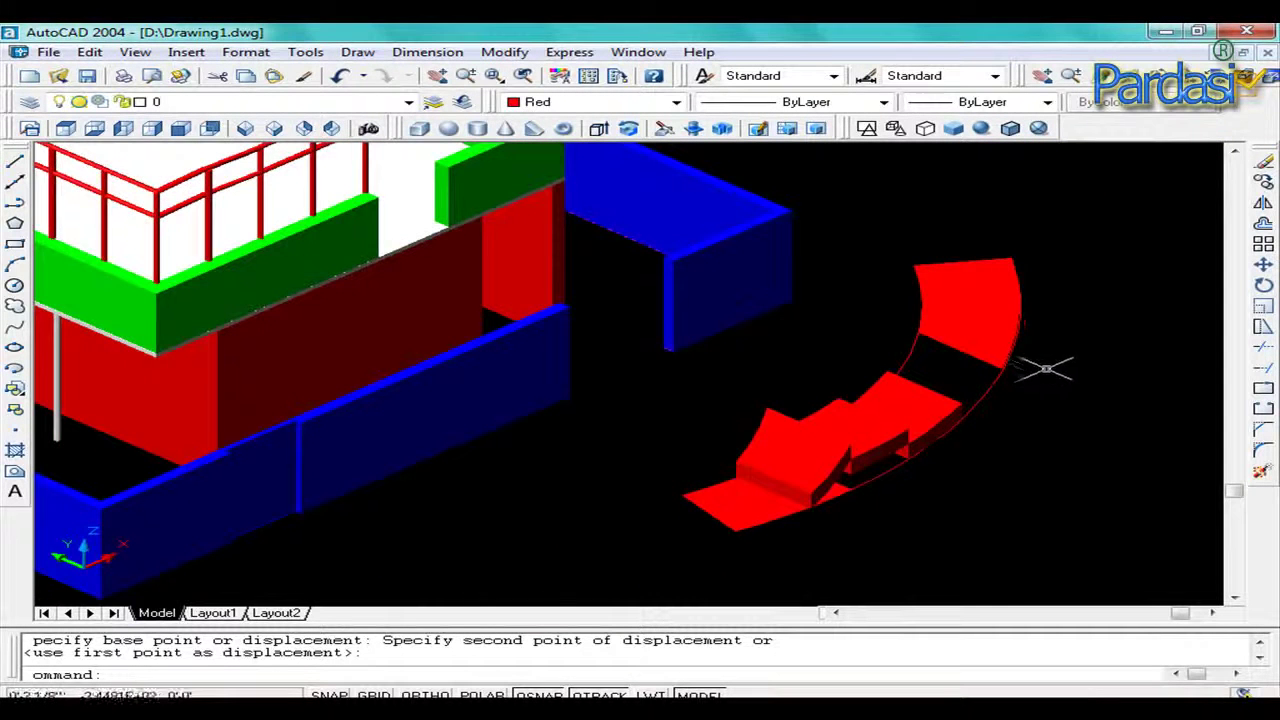
pyautogui.scroll(-2, 1012, 368)
pyautogui.scroll(-1, 1023, 371)
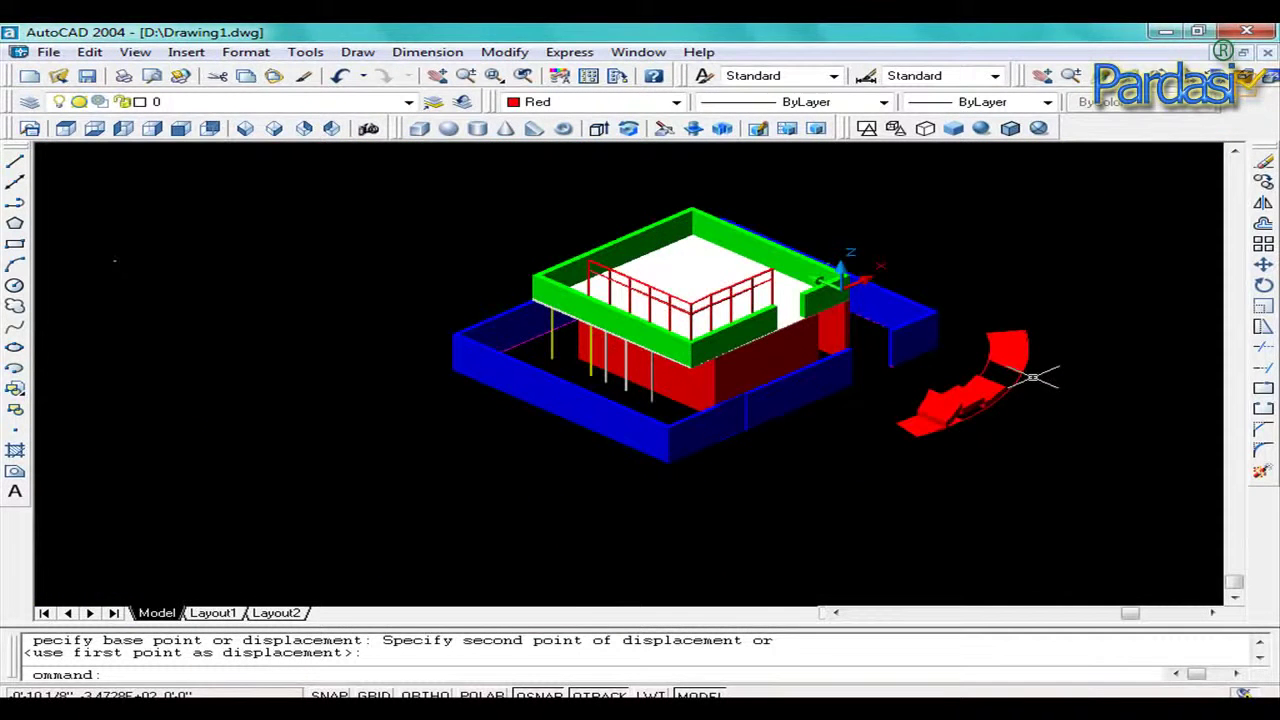
pyautogui.scroll(1, 1035, 360)
pyautogui.scroll(1, 1037, 346)
pyautogui.click(1070, 285)
pyautogui.click(845, 543)
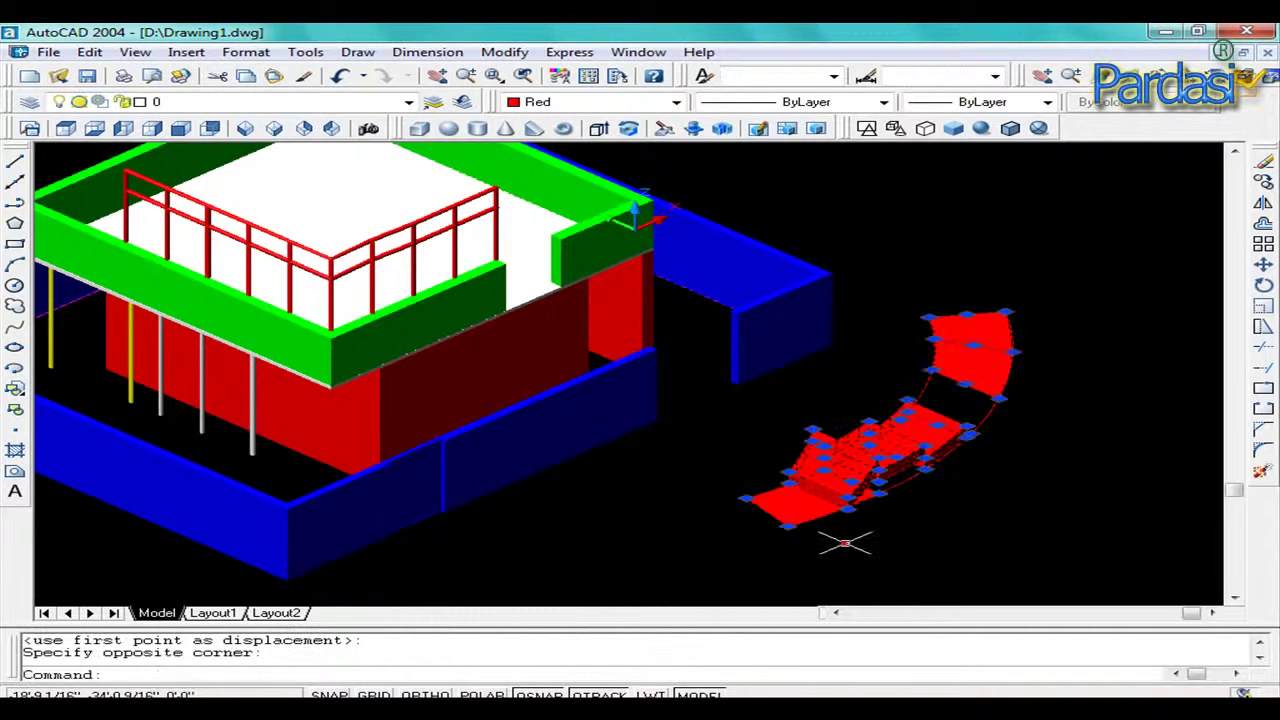
pyautogui.press('Delete')
pyautogui.click(820, 474)
pyautogui.click(752, 522)
# Erase the leftover red piece and the stray object left of the building.
pyautogui.press('Delete')
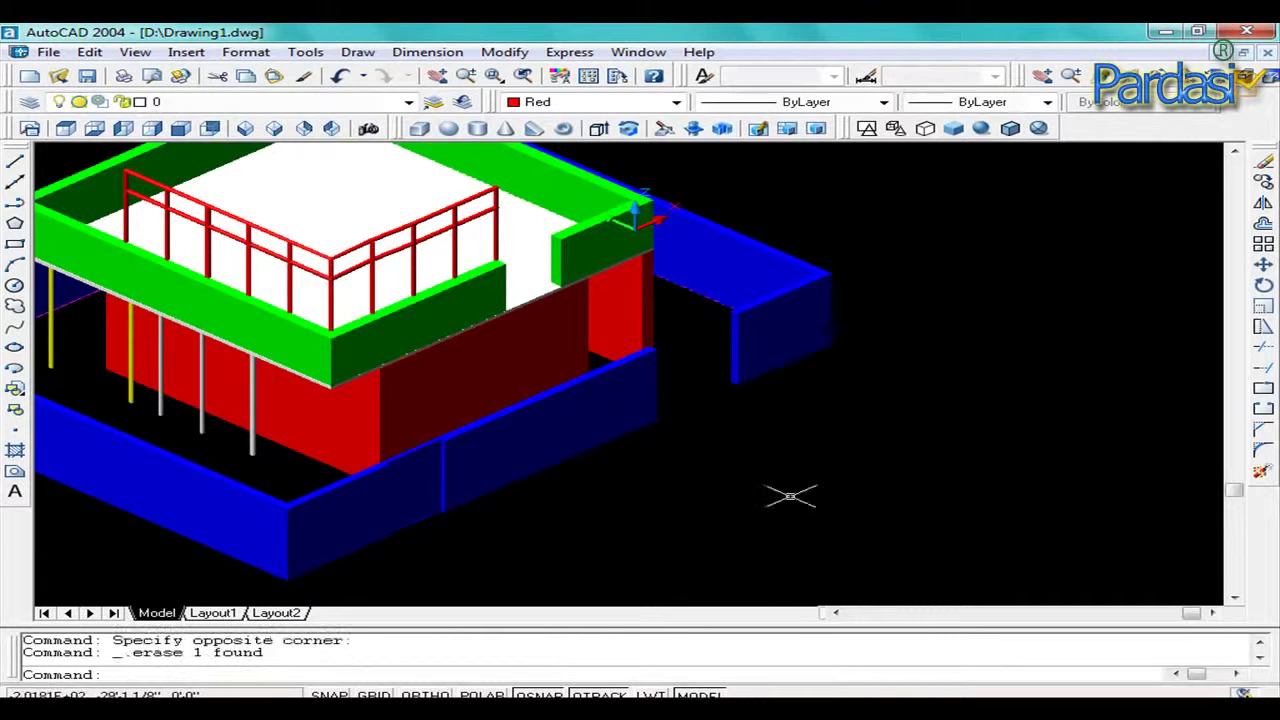
pyautogui.scroll(-2, 760, 432)
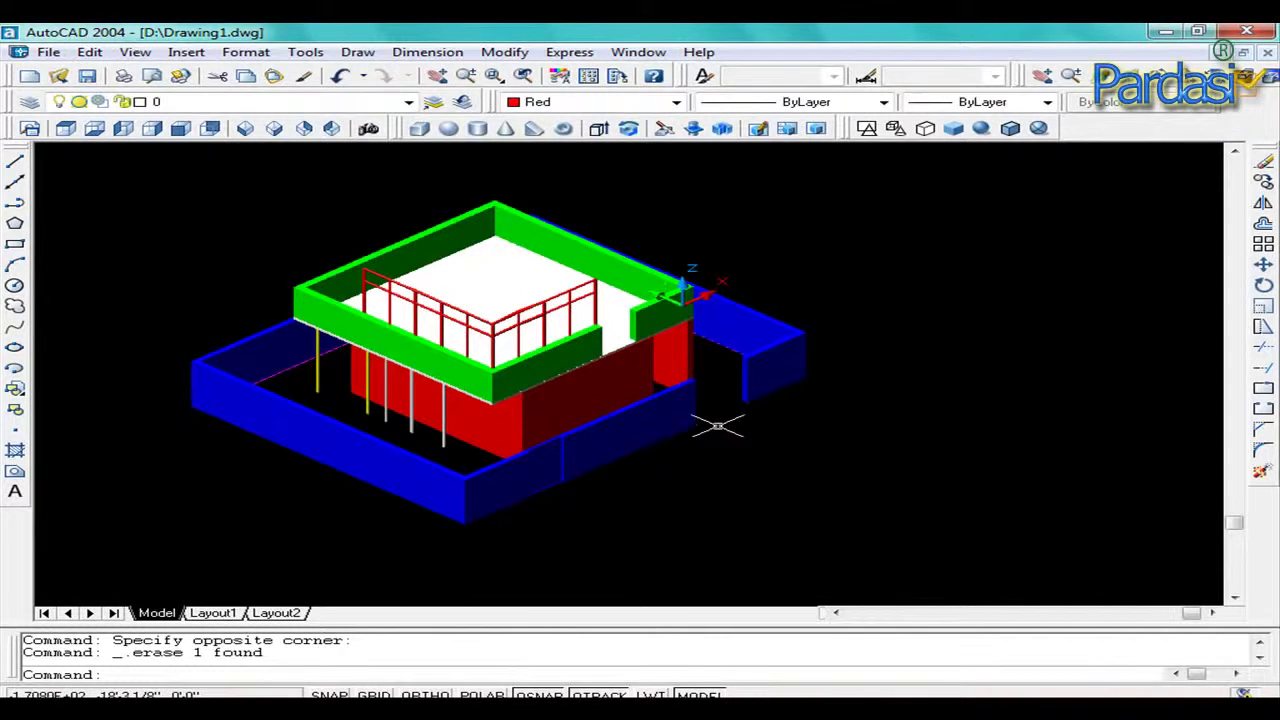
pyautogui.scroll(-2, 718, 426)
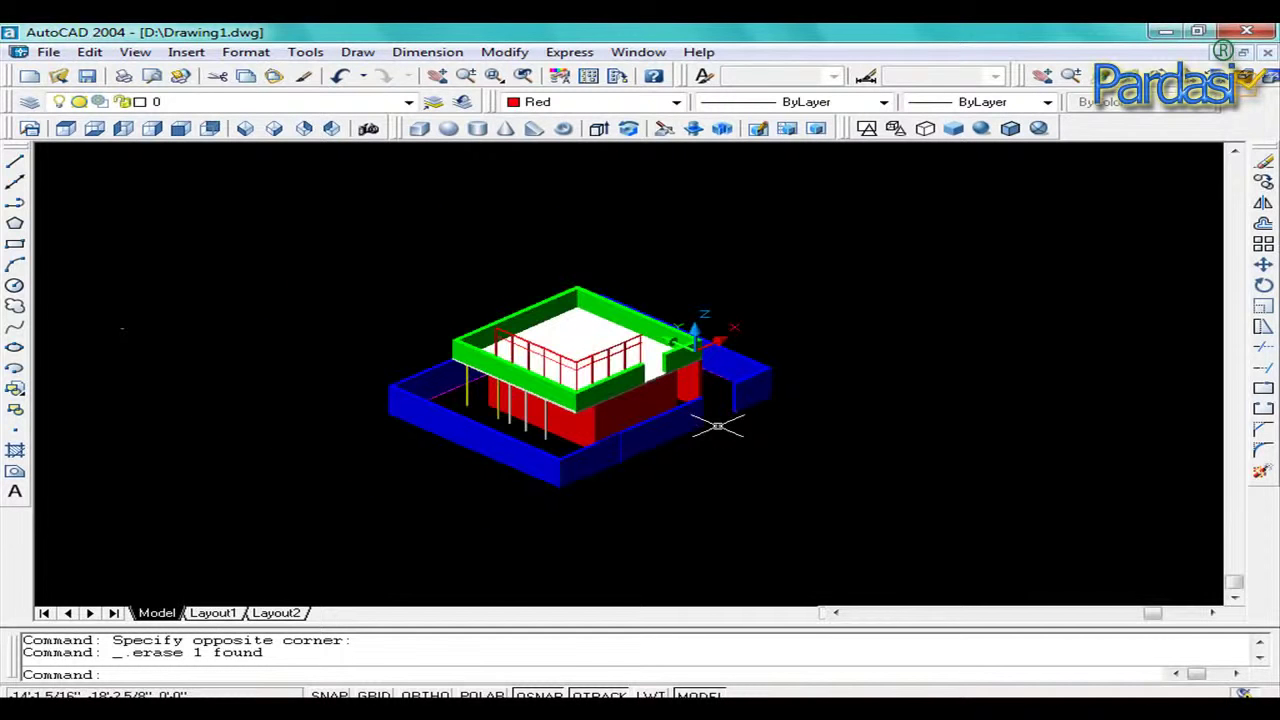
pyautogui.click(131, 268)
pyautogui.click(106, 414)
pyautogui.press('Delete')
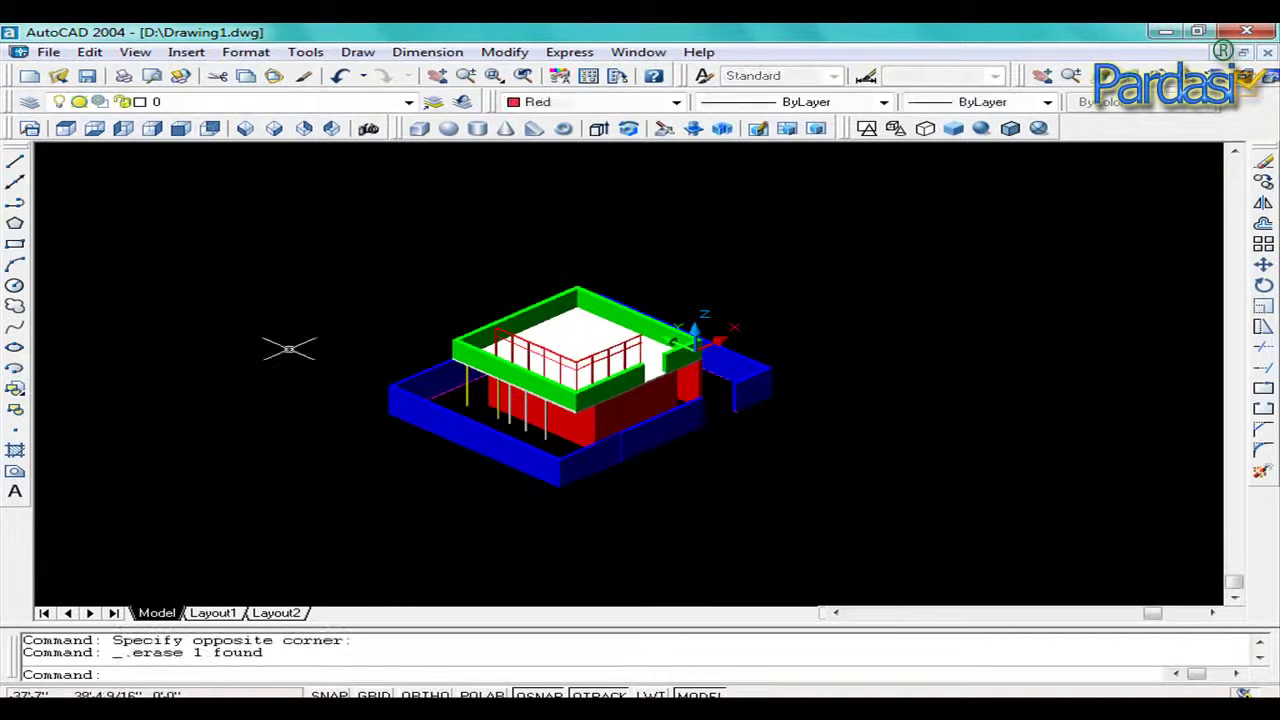
# Zoom in and out to inspect the remaining building and boundary wall.
pyautogui.scroll(2, 550, 320)
pyautogui.scroll(3, 655, 397)
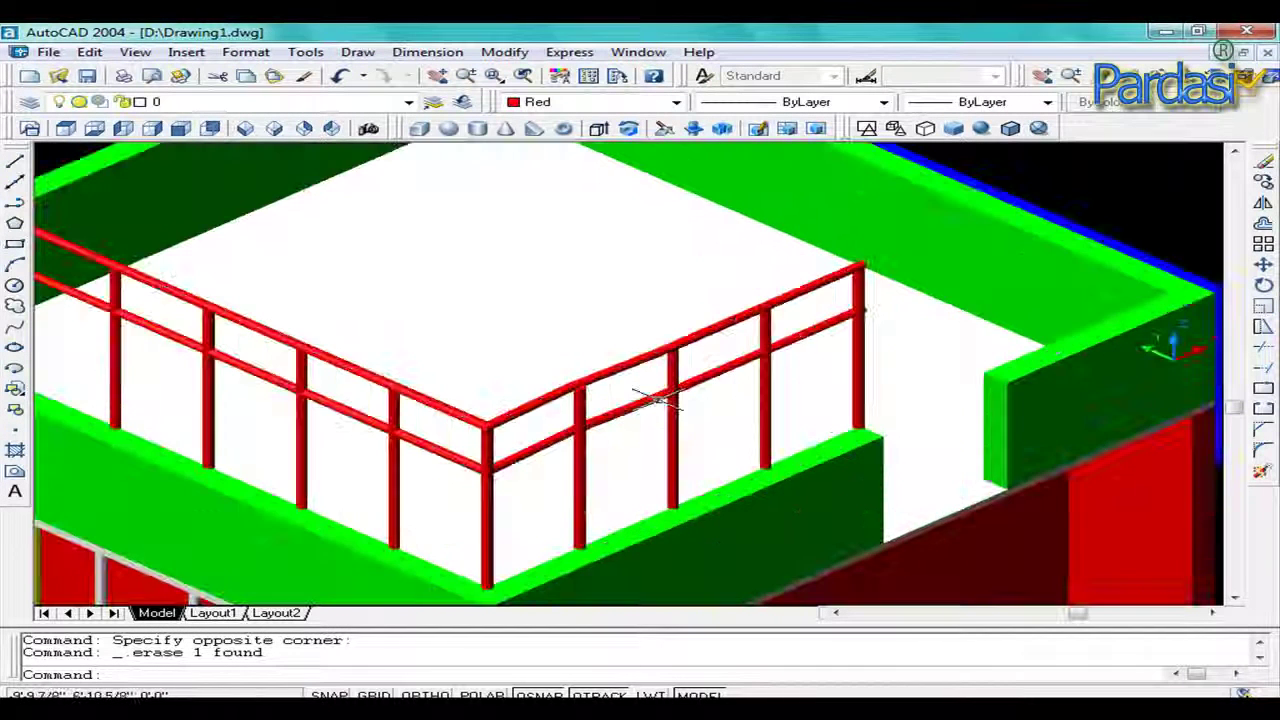
pyautogui.scroll(-4, 655, 397)
pyautogui.scroll(3, 565, 492)
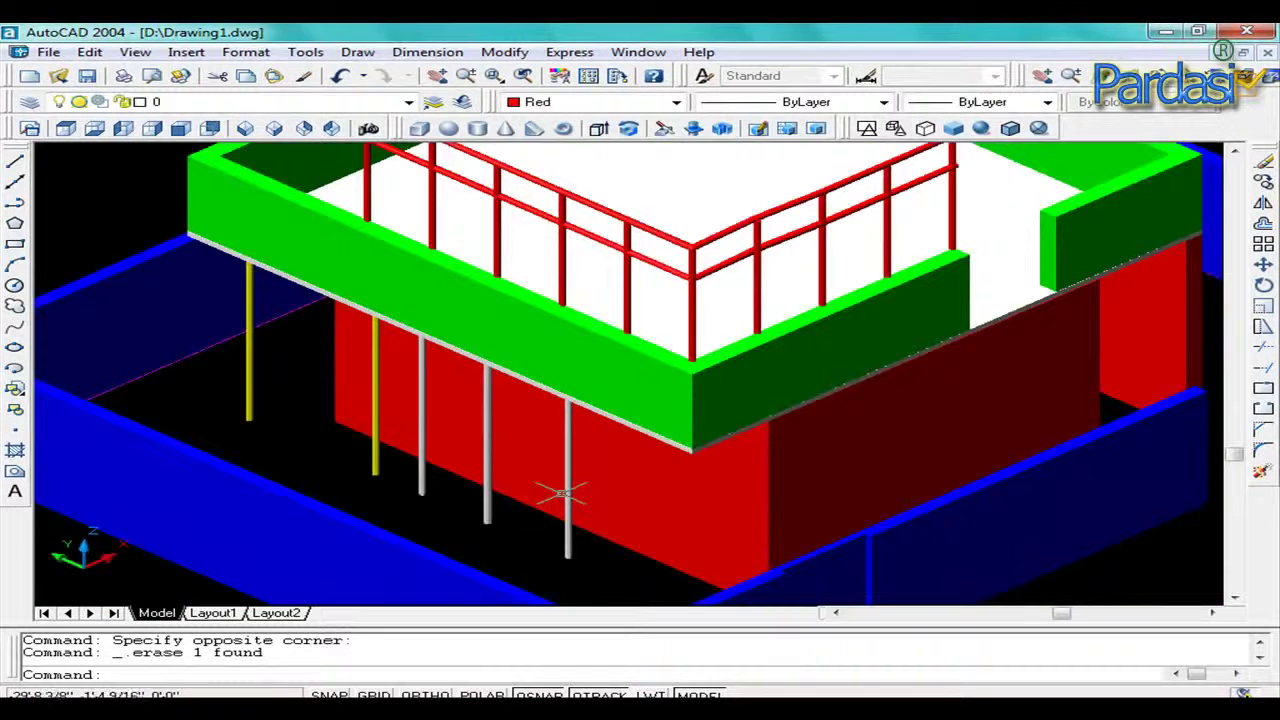
pyautogui.scroll(-3, 563, 492)
pyautogui.scroll(3, 760, 420)
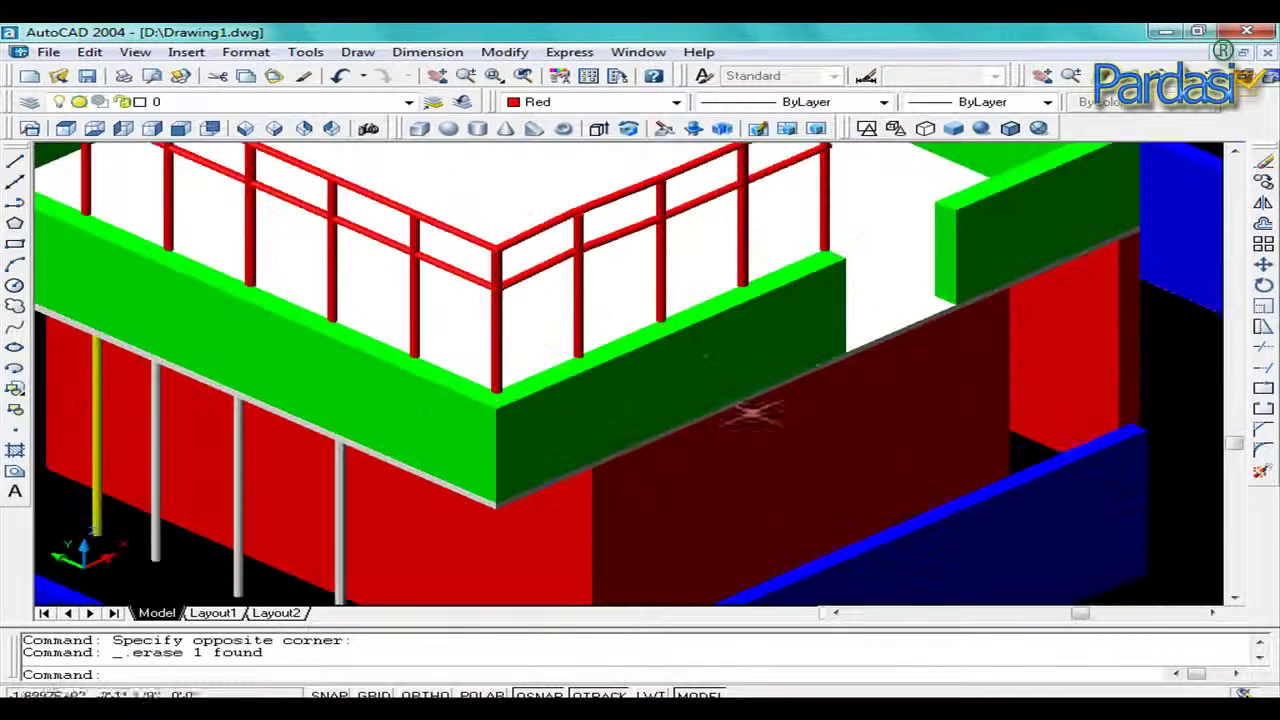
pyautogui.scroll(-3, 535, 305)
pyautogui.scroll(-2, 590, 325)
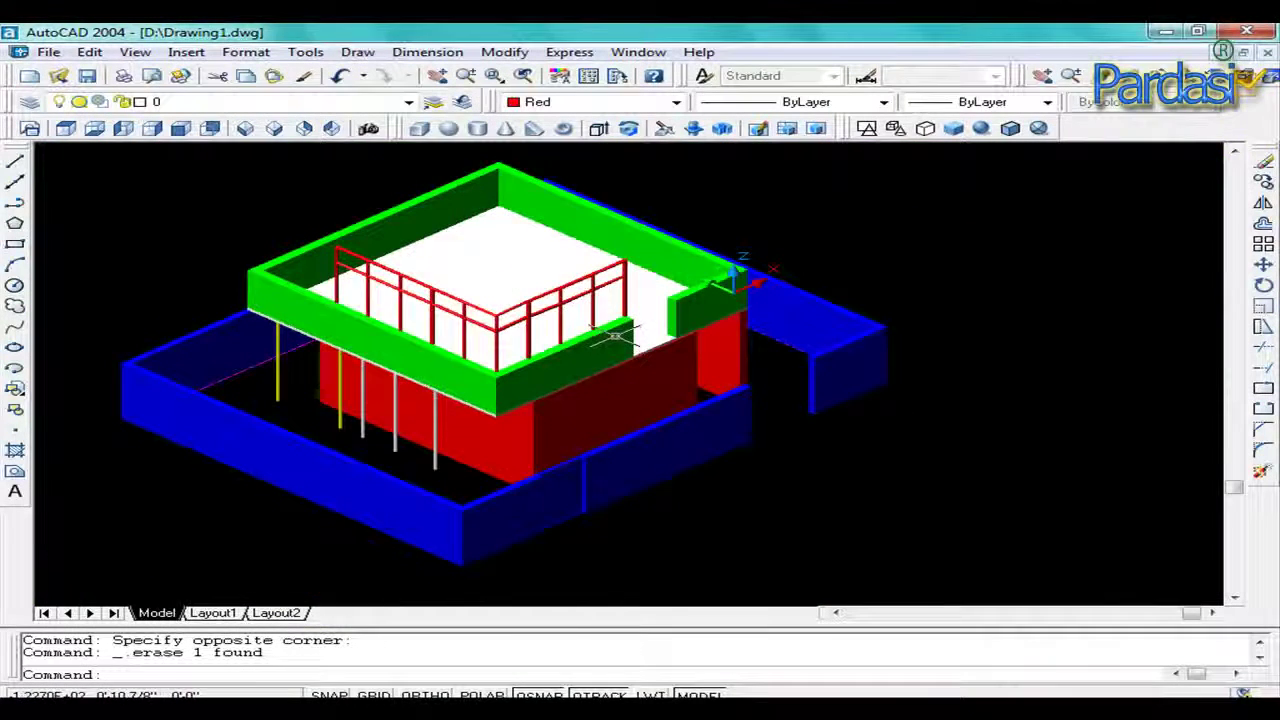
pyautogui.scroll(2, 612, 336)
pyautogui.scroll(2, 612, 336)
pyautogui.scroll(-5, 615, 340)
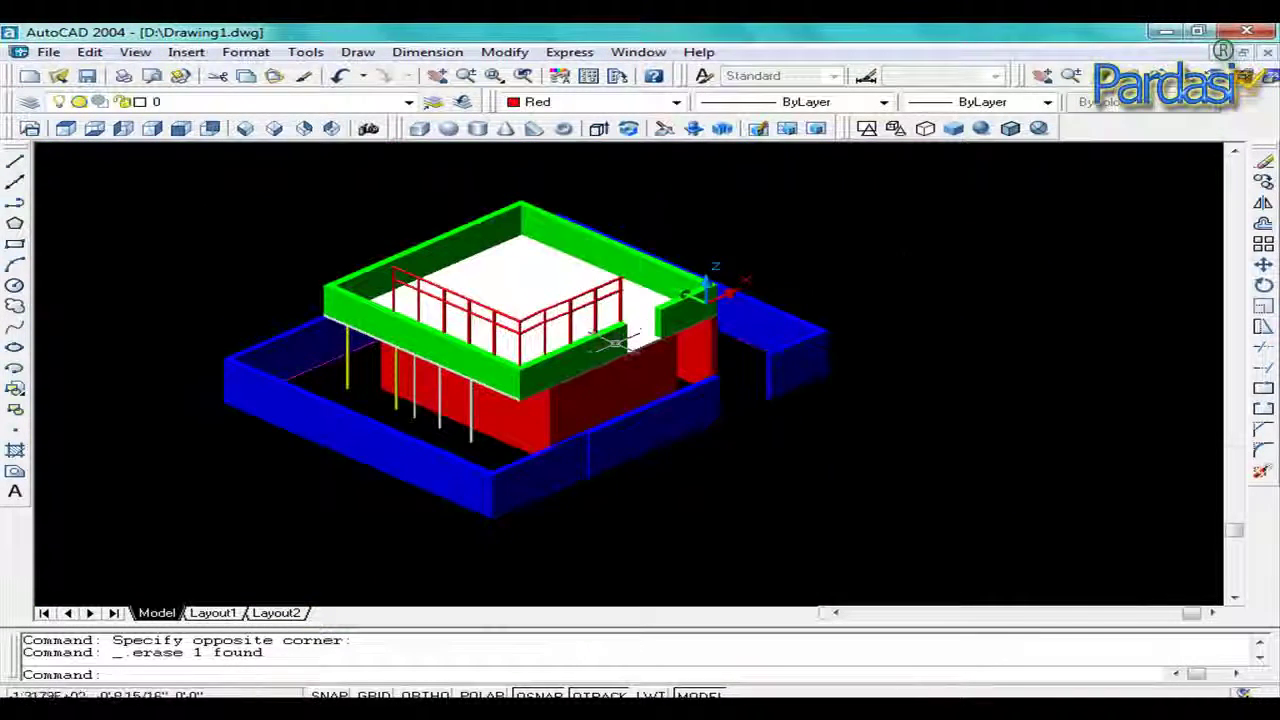
pyautogui.scroll(3, 616, 340)
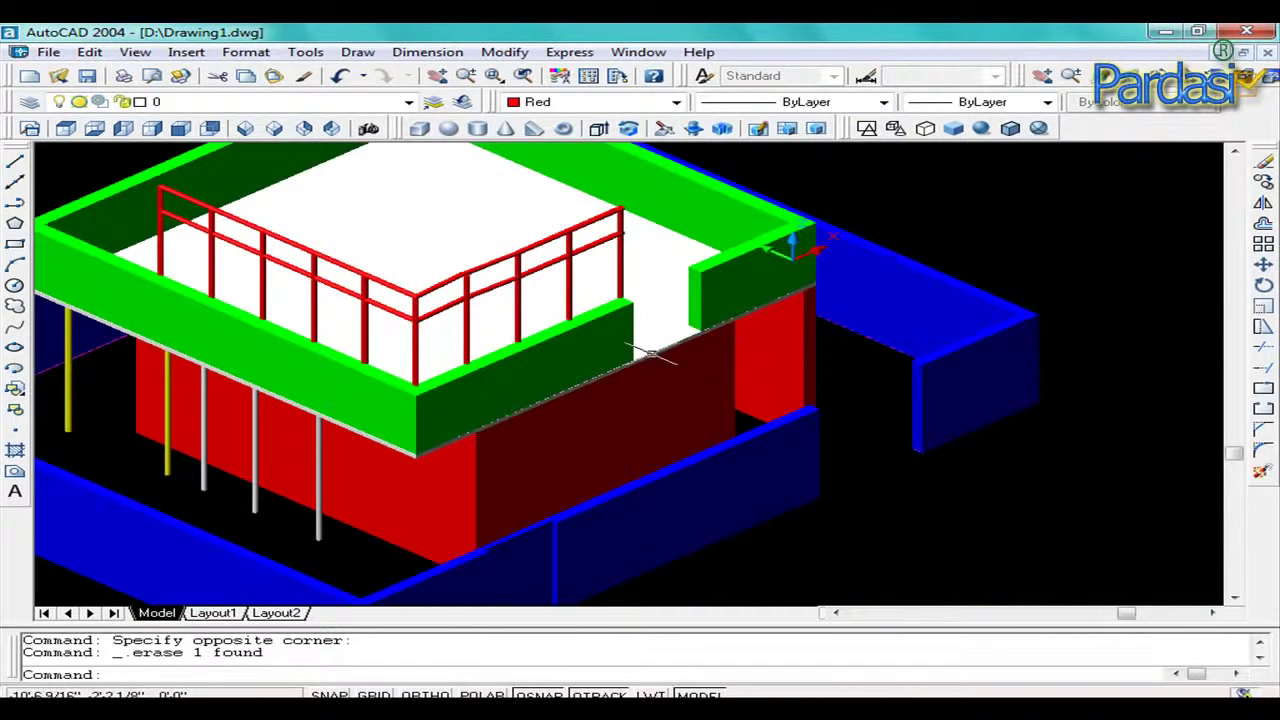
# Recolour the roof slab from white to Green using the Color Control list.
pyautogui.click(650, 355)
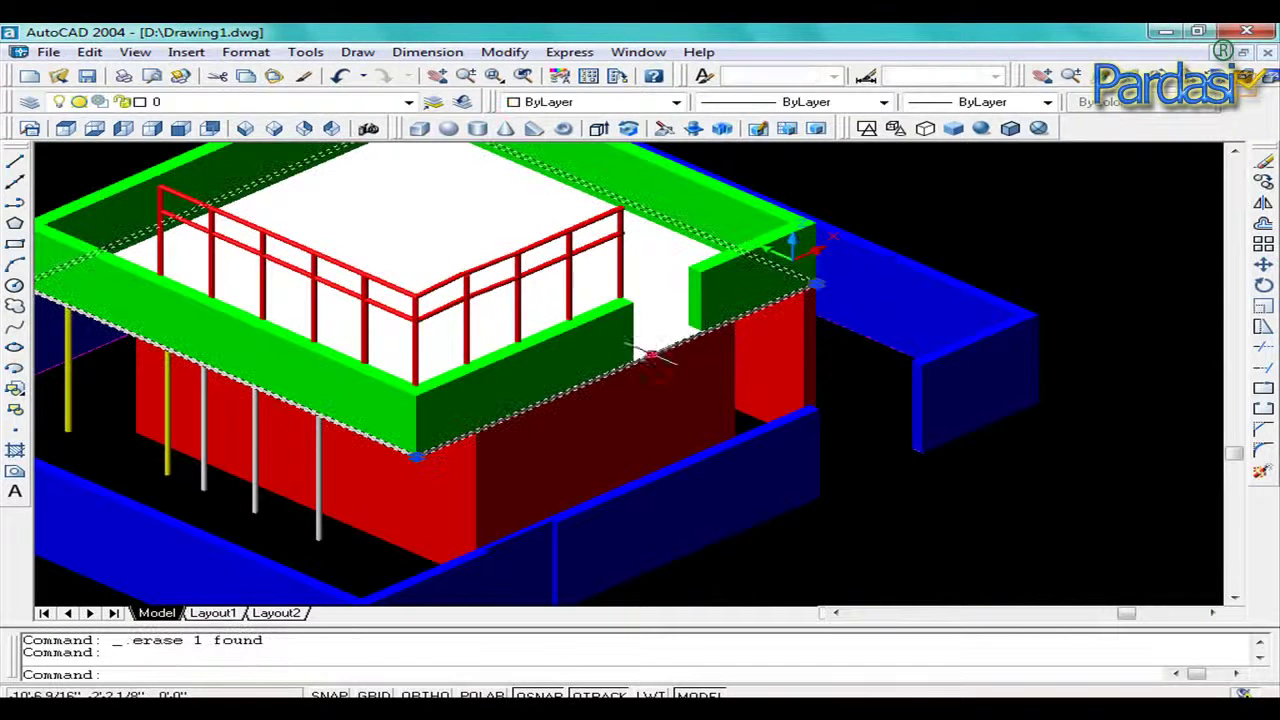
pyautogui.click(575, 104)
pyautogui.click(543, 152)
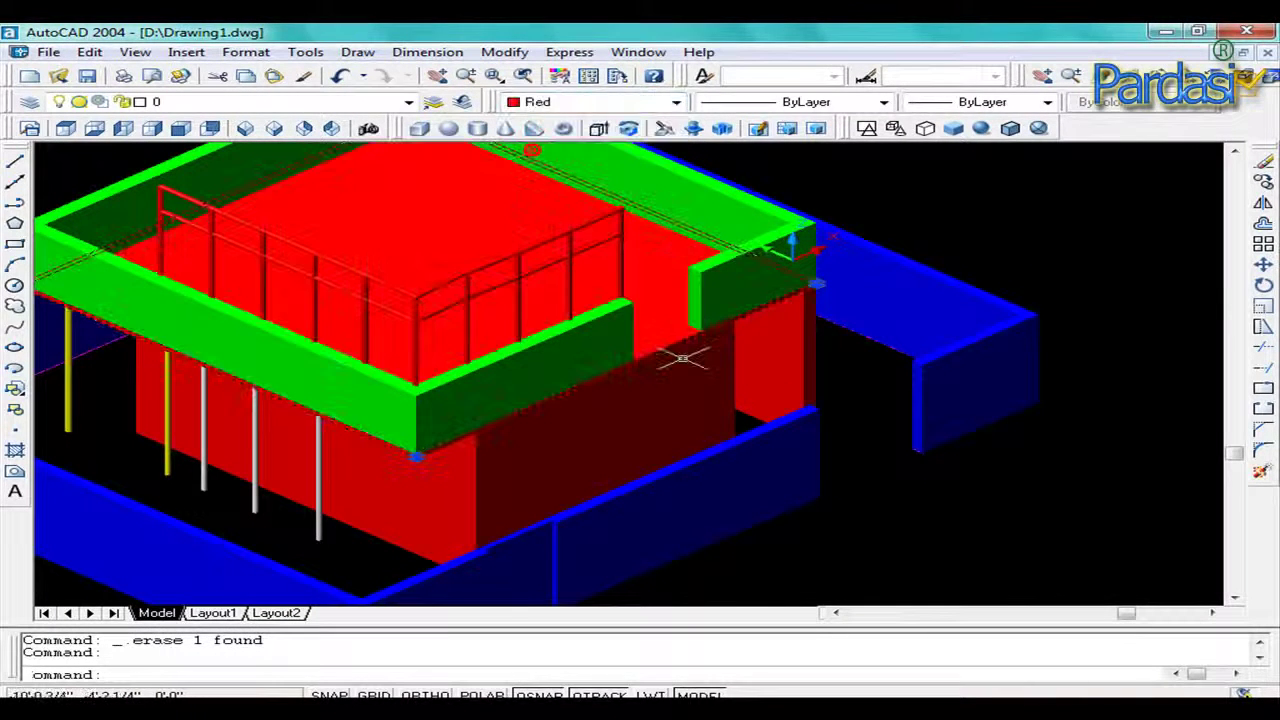
pyautogui.click(575, 103)
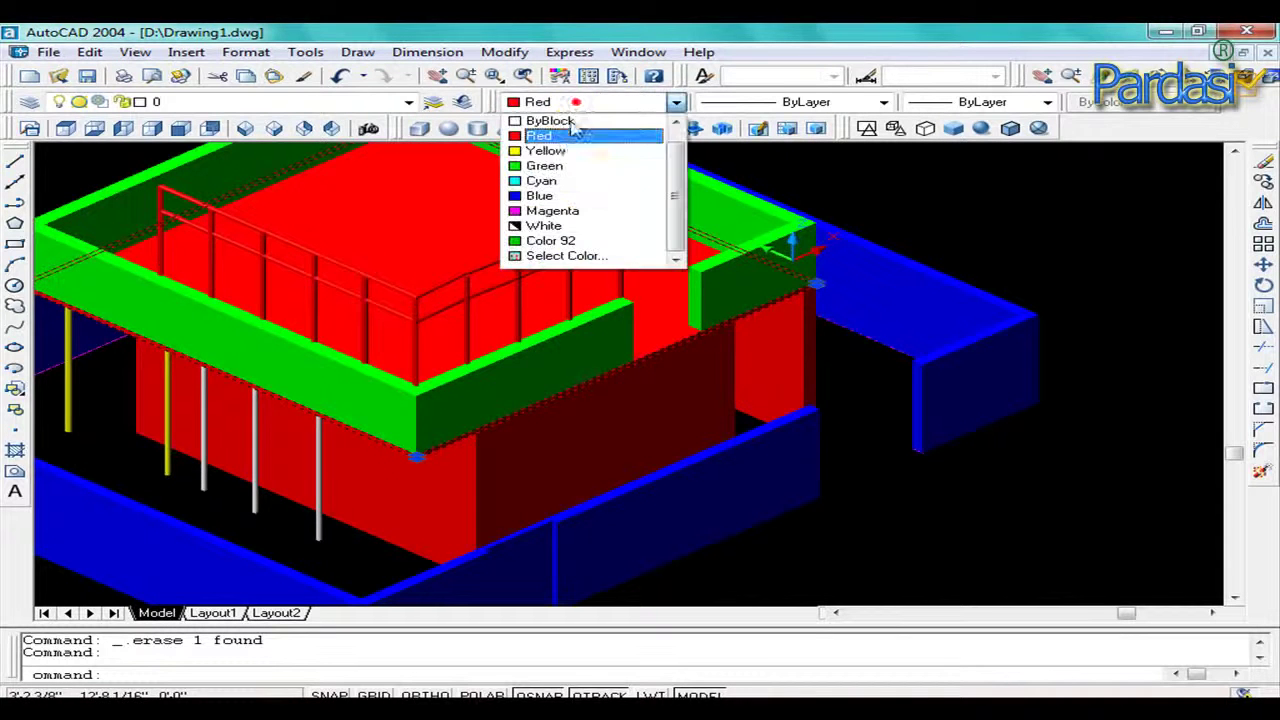
pyautogui.click(544, 165)
pyautogui.press('Escape')
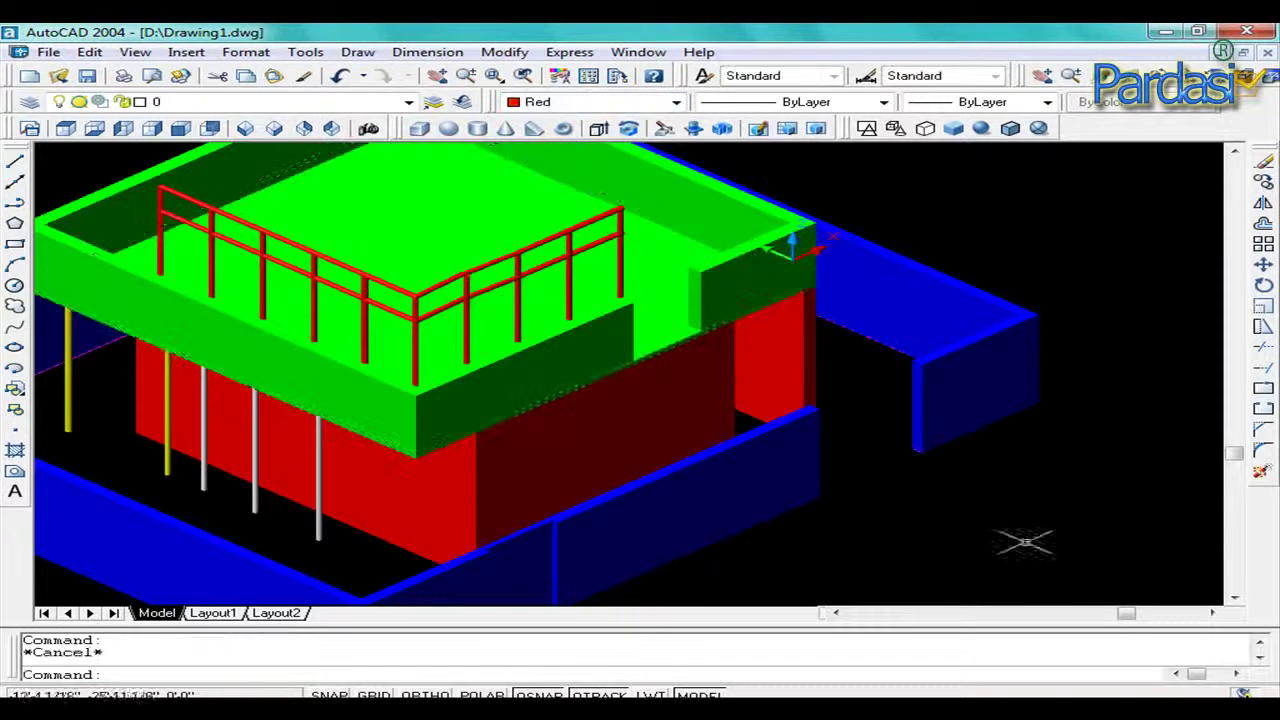